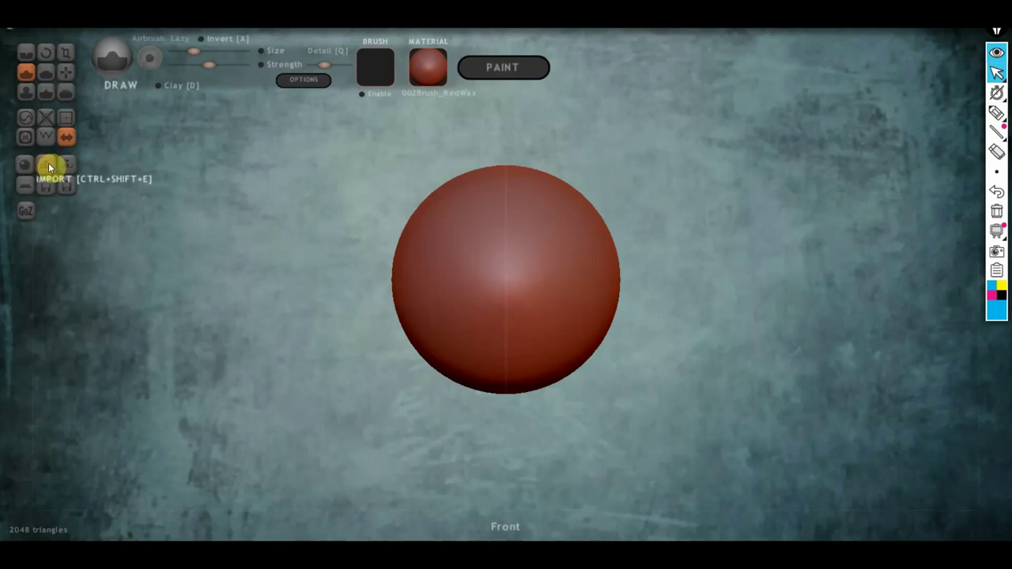
- Import Female_PlanesofHead_128 as a new scene in place of the sphere, and frame the head
left_click(48, 163)
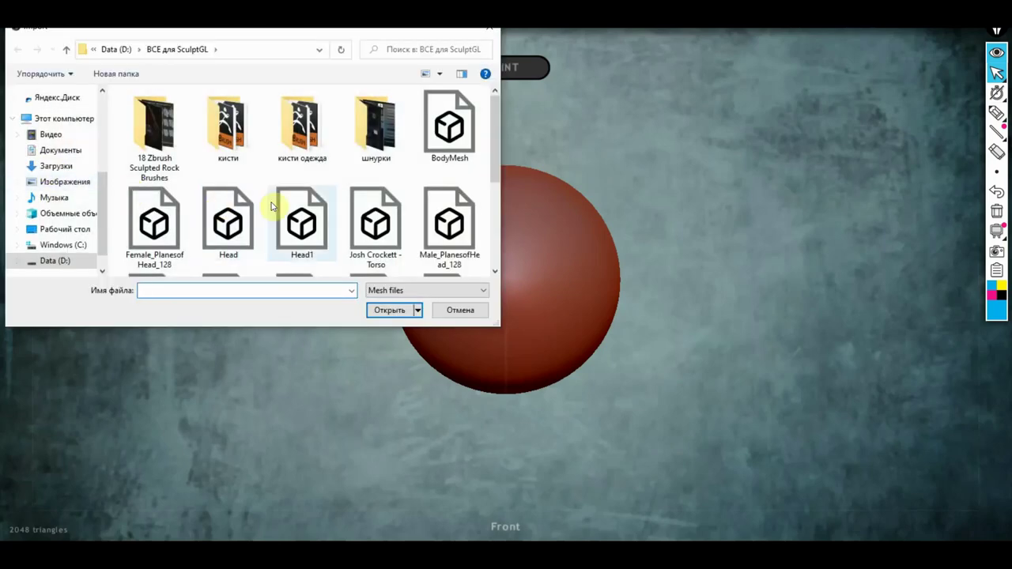
double_click(162, 230)
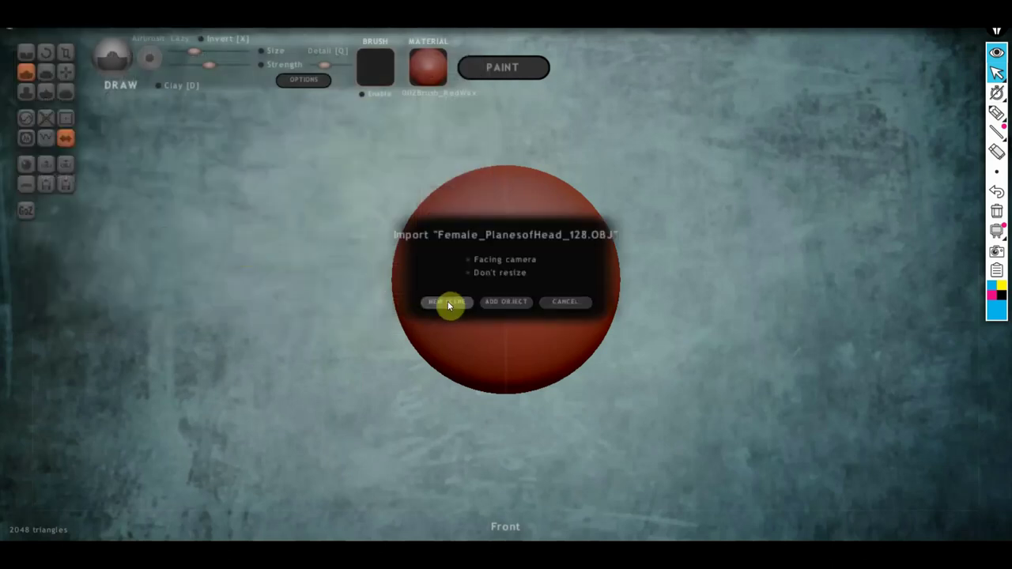
left_click(442, 305)
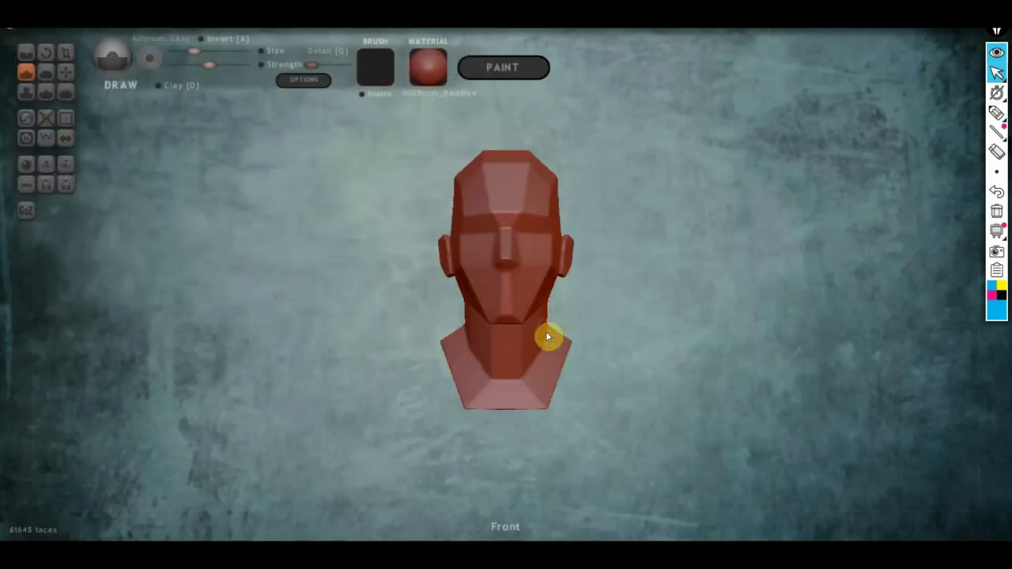
scroll(546, 331, "up", 3)
scroll(546, 336, "down", 1)
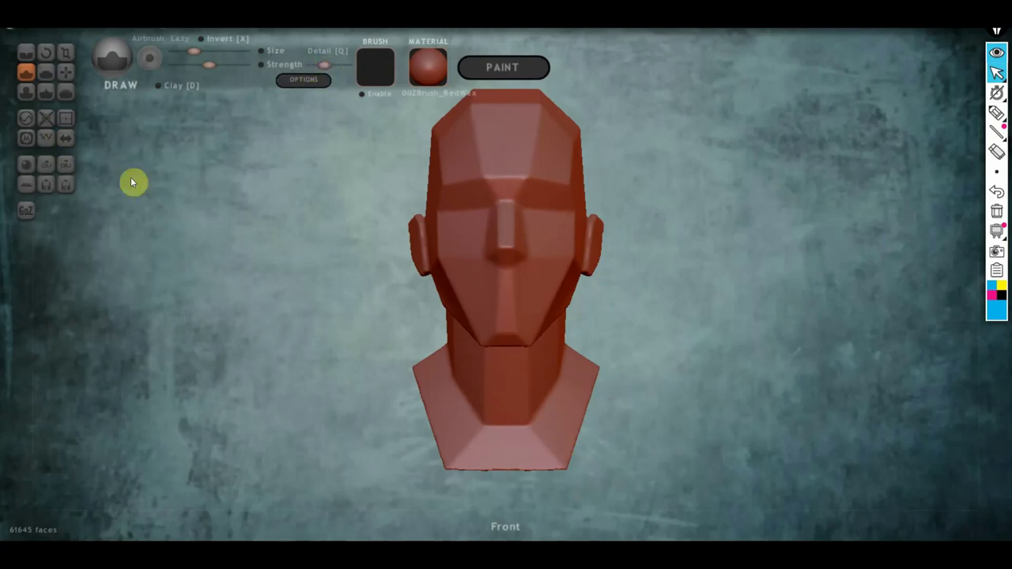
- Turn on symmetry for the head mesh, confirming both prompts
left_click(67, 139)
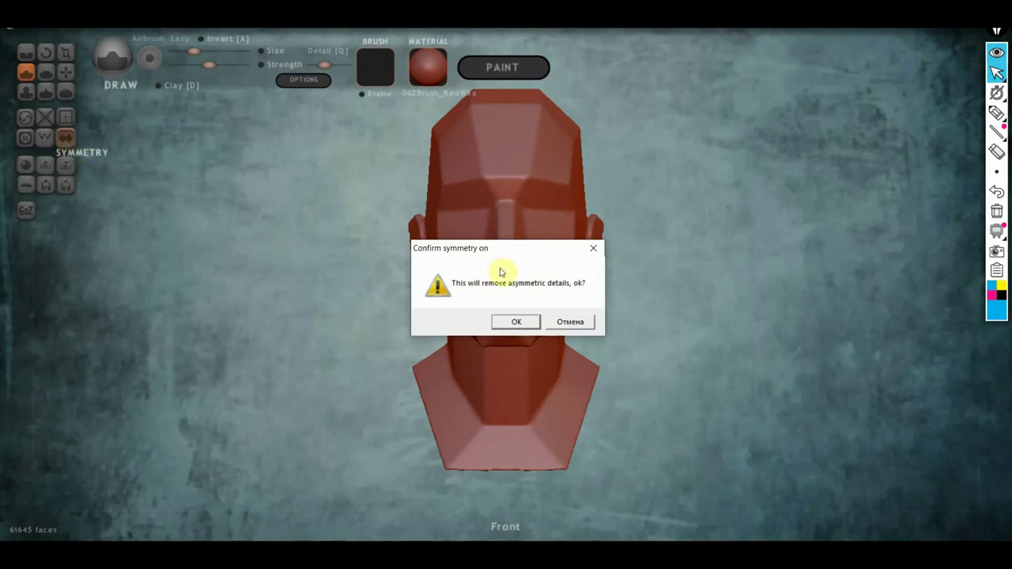
left_click(515, 322)
left_click(570, 321)
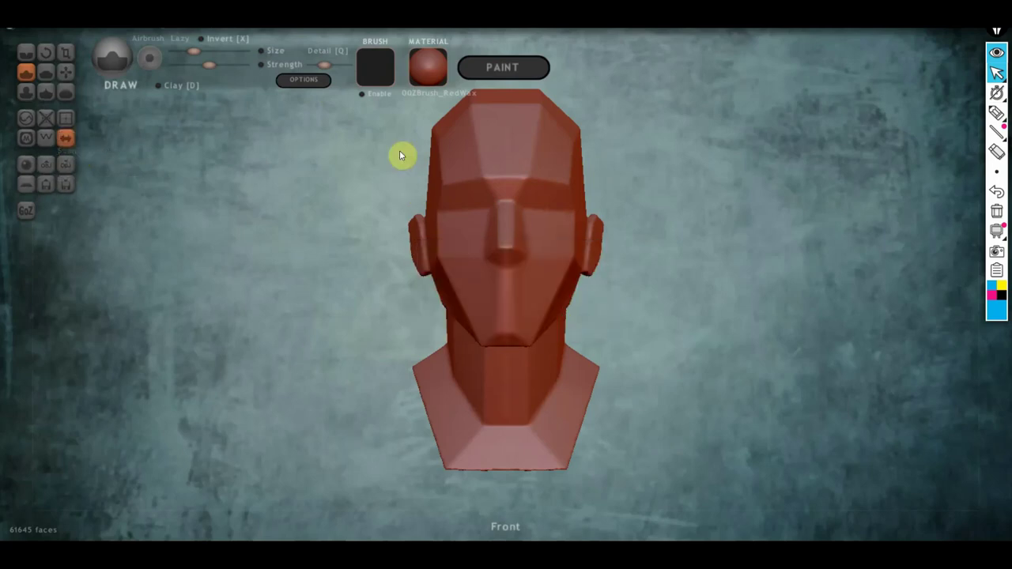
- Set the Desktop screenshot of the painted woman as the viewport background
left_click(315, 81)
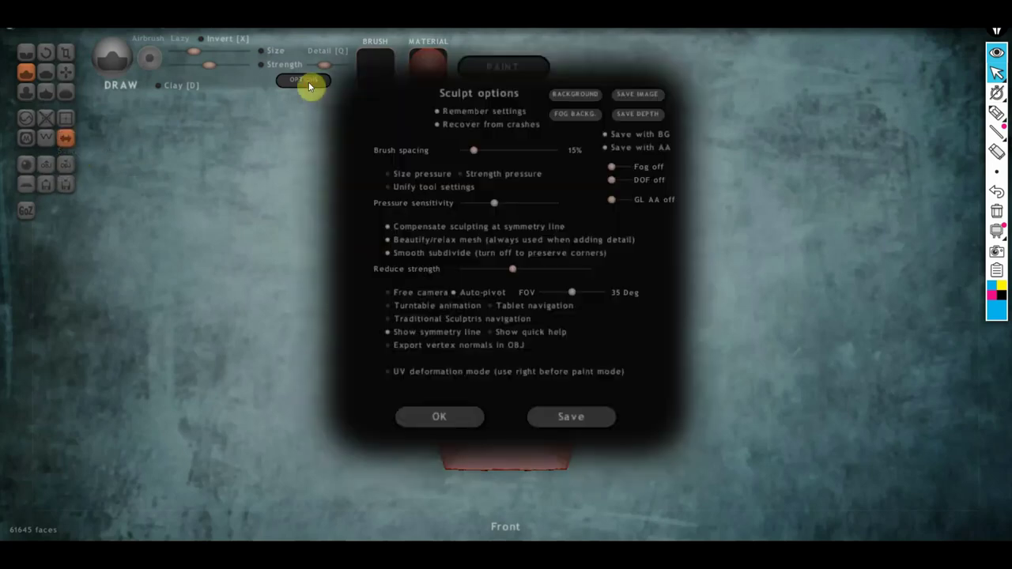
left_click(562, 94)
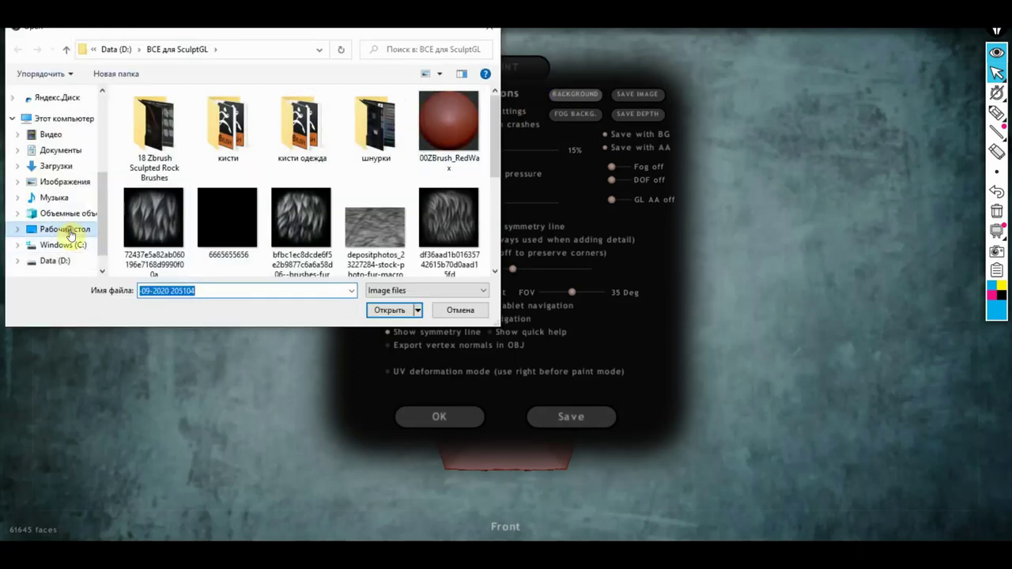
left_click(72, 229)
double_click(301, 228)
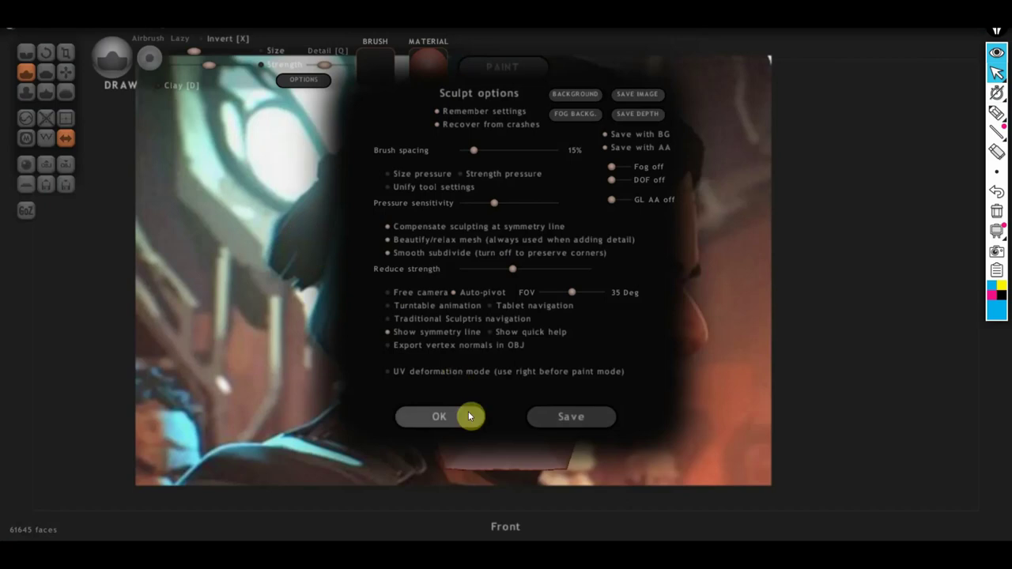
left_click(467, 414)
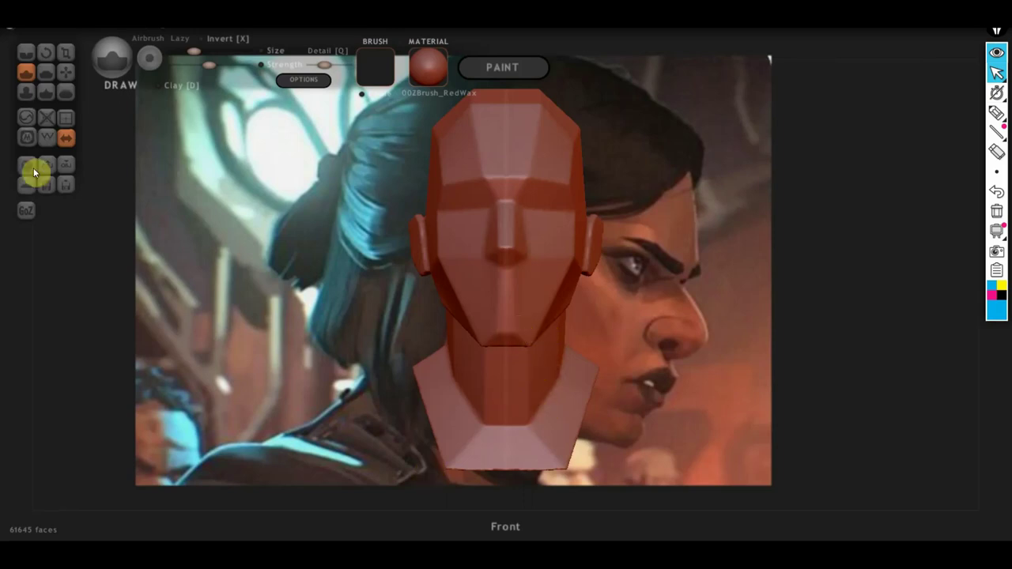
- Switch to a smaller Flatten brush and flatten the head's left cheek
left_click(45, 72)
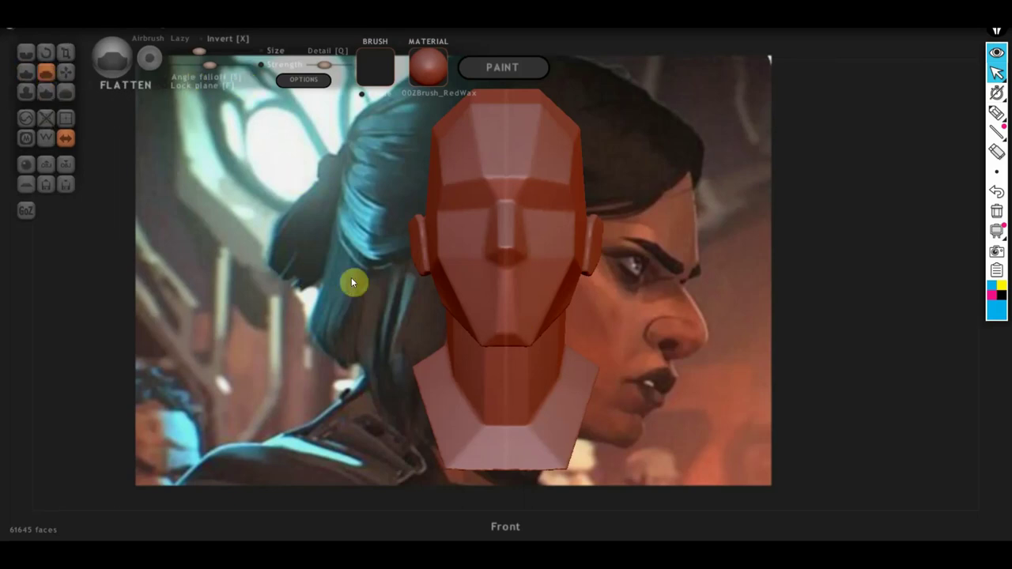
scroll(372, 282, "up", 2)
left_click_drag(385, 285, 420, 283)
scroll(420, 283, "up", 1)
key("f")
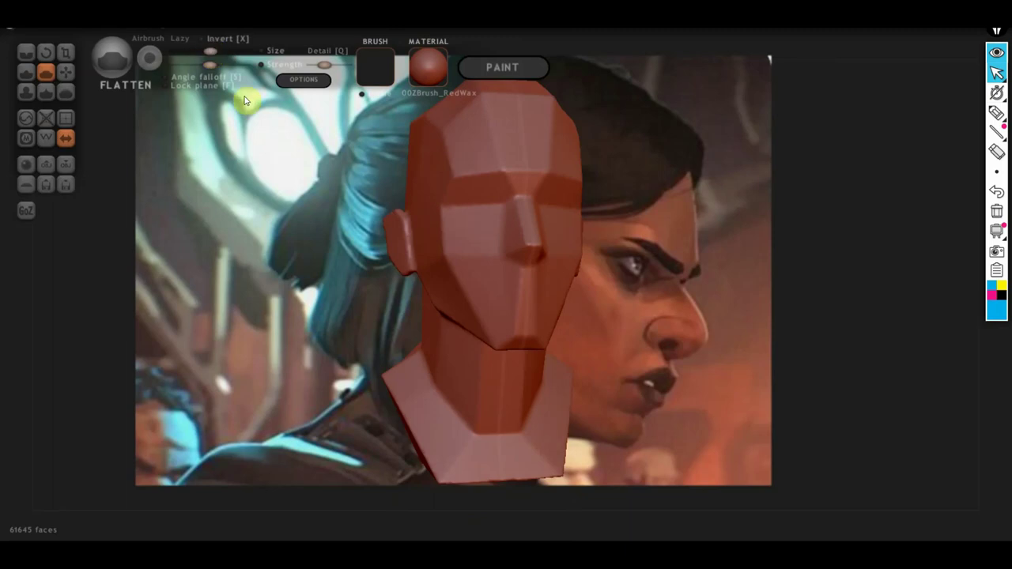
left_click_drag(216, 57, 204, 53)
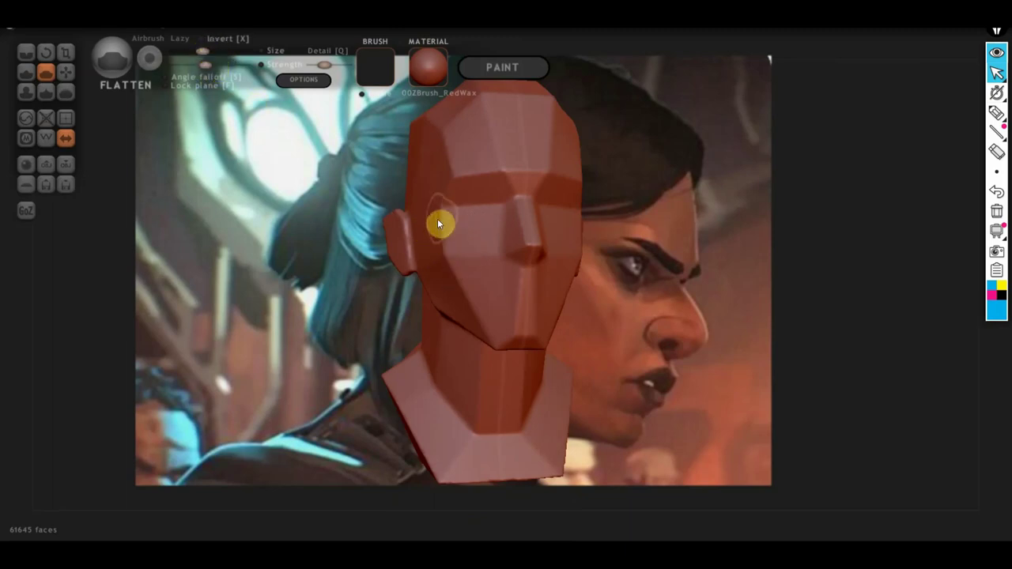
mouse_move(440, 221)
left_mouse_down()
mouse_move(441, 277)
mouse_move(443, 221)
mouse_move(479, 323)
mouse_move(452, 292)
mouse_move(445, 247)
left_mouse_up()
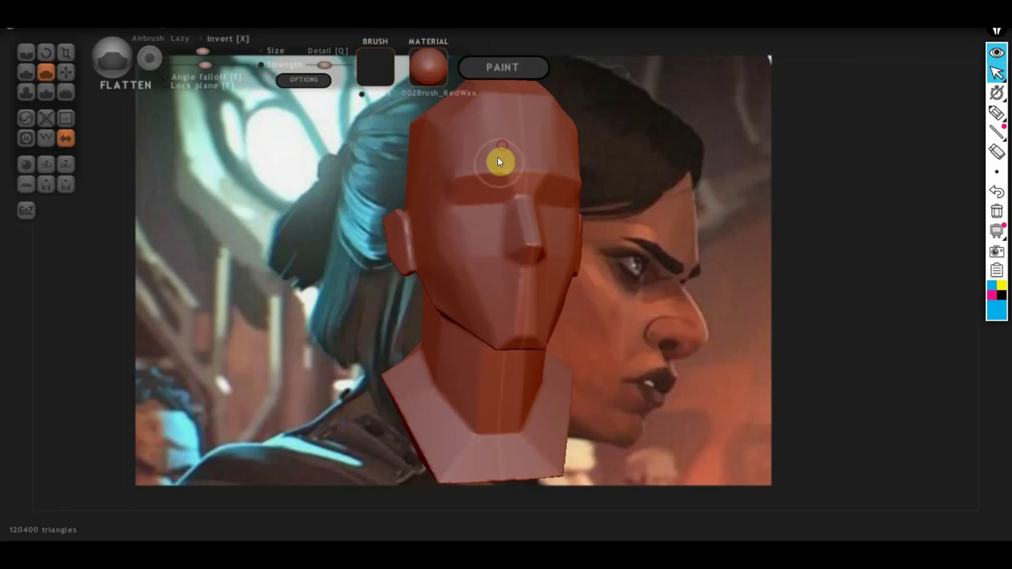
- Flatten the cheek and side planes and smooth away the crease near the jaw
mouse_move(653, 271)
left_mouse_down()
mouse_move(594, 277)
mouse_move(543, 319)
left_mouse_up()
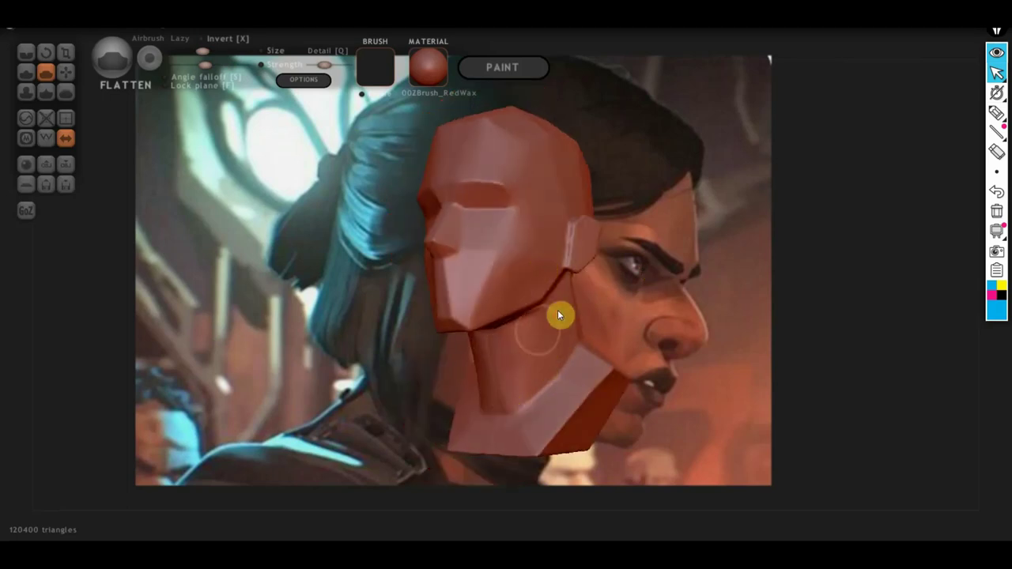
mouse_move(558, 310)
right_mouse_down()
mouse_move(499, 347)
mouse_move(523, 300)
right_mouse_up()
left_click_drag(498, 240, 499, 255)
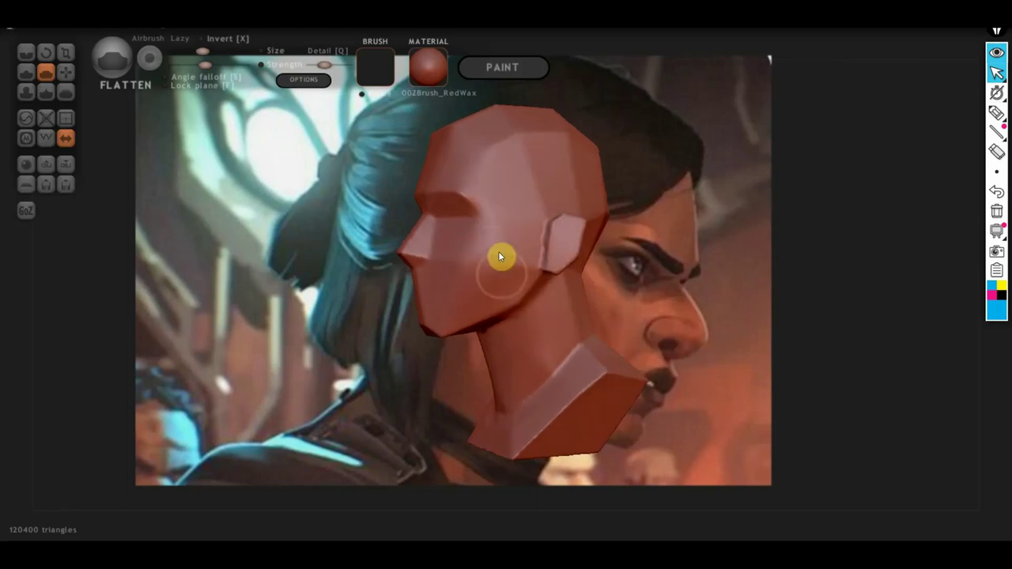
mouse_move(514, 201)
left_mouse_down()
mouse_move(528, 183)
mouse_move(503, 147)
mouse_move(513, 131)
mouse_move(533, 129)
mouse_move(578, 182)
mouse_move(578, 142)
mouse_move(558, 165)
left_mouse_up()
- Flatten and smooth the top and side facets of the cranium
mouse_move(558, 165)
right_mouse_down()
mouse_move(546, 229)
mouse_move(548, 215)
right_mouse_up()
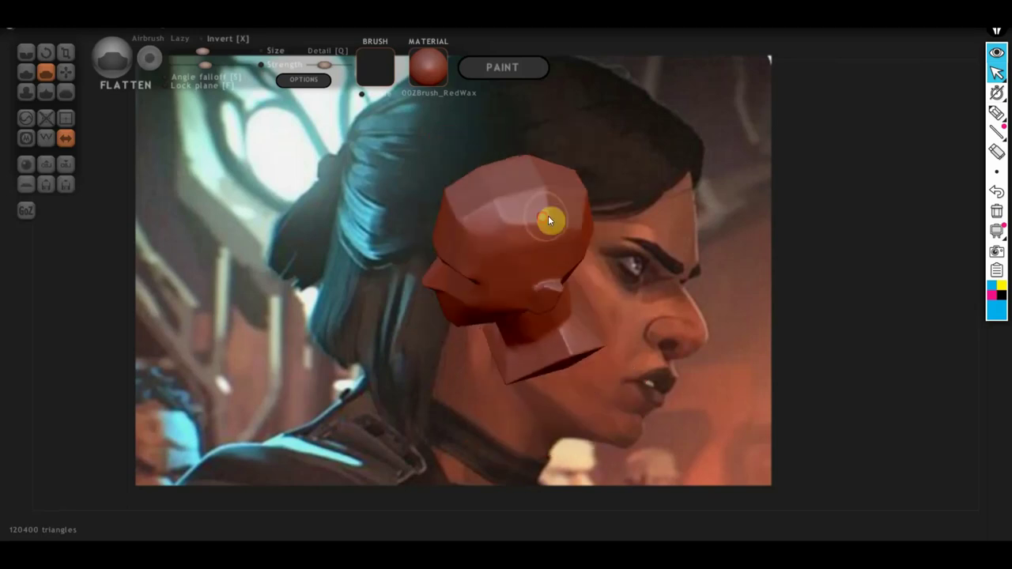
mouse_move(479, 209)
left_mouse_down()
mouse_move(544, 183)
mouse_move(463, 203)
mouse_move(554, 211)
mouse_move(538, 174)
left_mouse_up()
right_click_drag(538, 174, 463, 164)
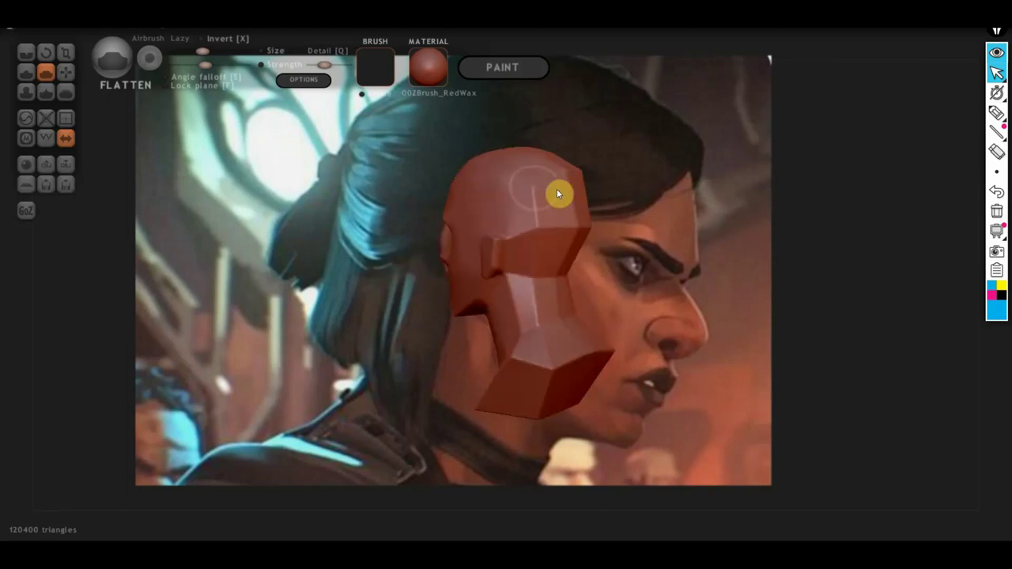
mouse_move(538, 184)
left_mouse_down()
mouse_move(558, 190)
mouse_move(580, 230)
mouse_move(549, 226)
mouse_move(535, 194)
mouse_move(528, 298)
mouse_move(517, 306)
mouse_move(525, 283)
mouse_move(567, 300)
mouse_move(537, 345)
mouse_move(553, 343)
left_mouse_up()
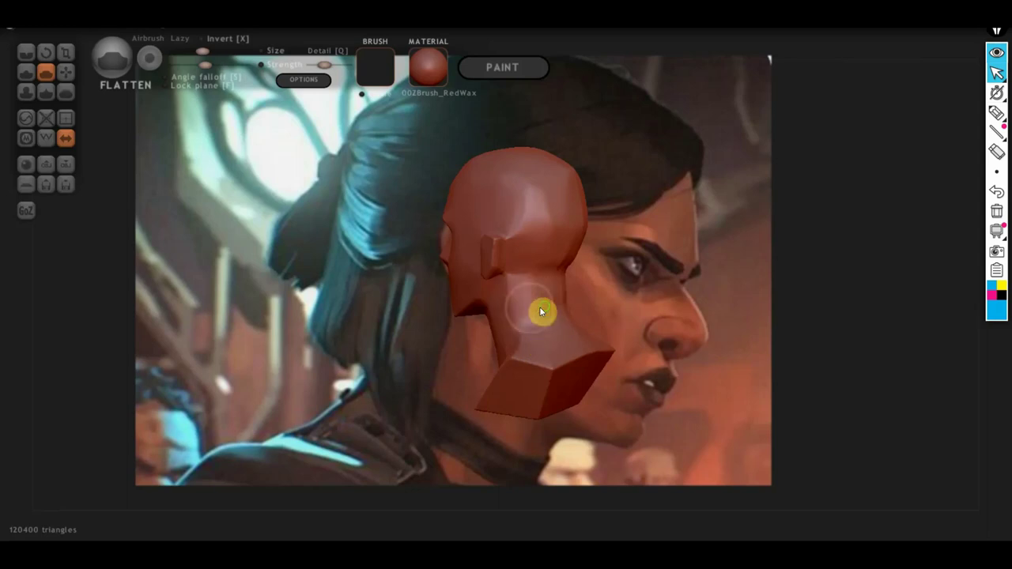
right_click_drag(542, 311, 614, 309)
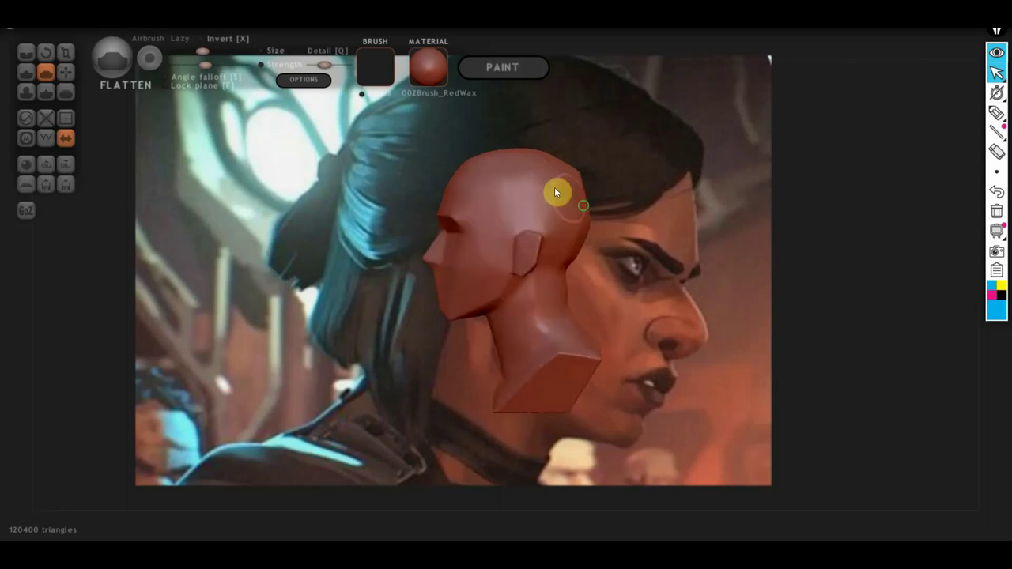
mouse_move(554, 186)
right_mouse_down()
mouse_move(732, 209)
mouse_move(591, 286)
right_mouse_up()
scroll(591, 291, "up", 2)
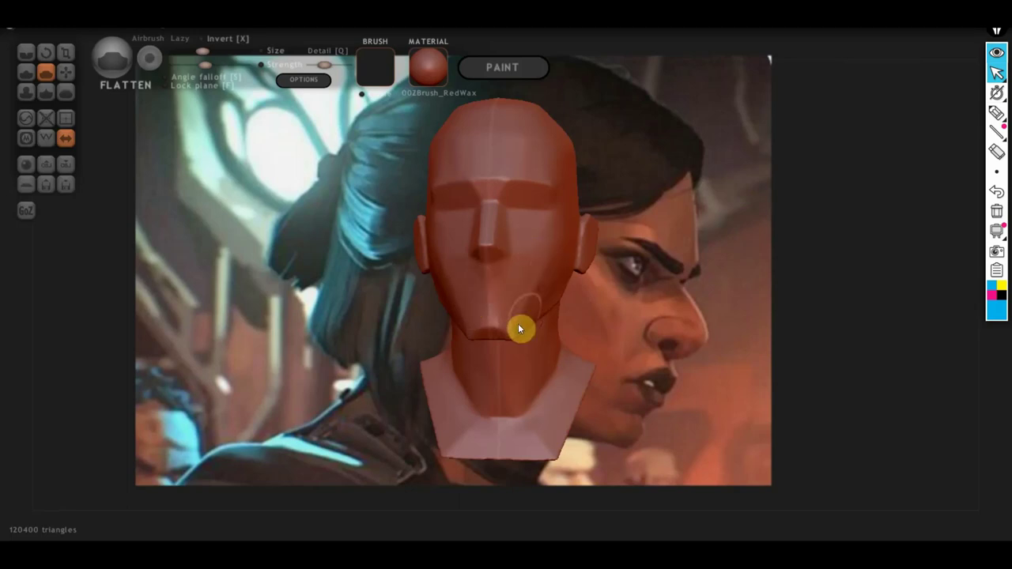
mouse_move(542, 287)
right_mouse_down()
mouse_move(543, 339)
mouse_move(542, 298)
mouse_move(534, 310)
mouse_move(547, 290)
right_mouse_up()
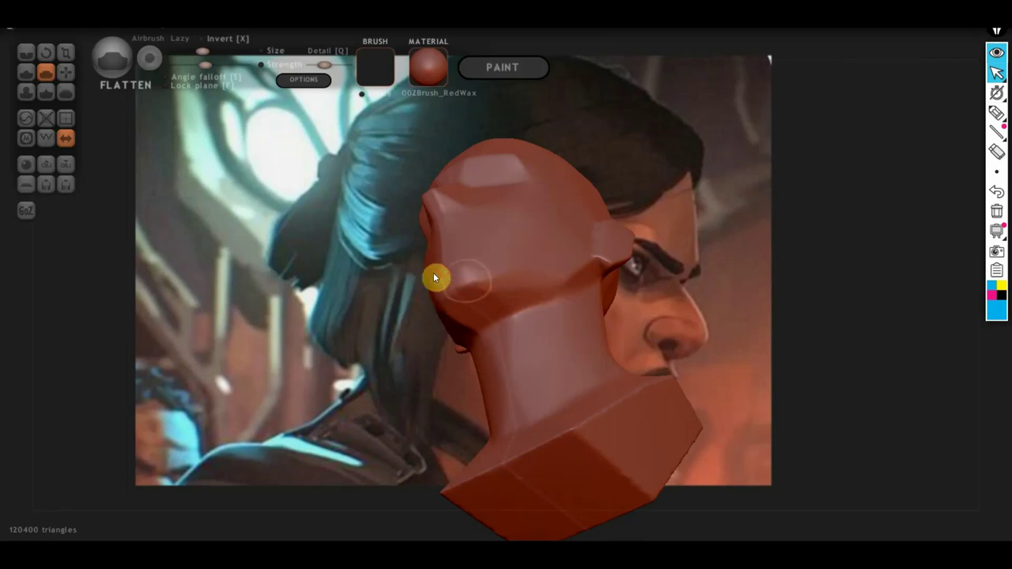
mouse_move(433, 273)
right_mouse_down()
mouse_move(503, 255)
mouse_move(499, 294)
right_mouse_up()
mouse_move(474, 261)
right_mouse_down()
mouse_move(534, 298)
mouse_move(571, 306)
mouse_move(501, 316)
right_mouse_up()
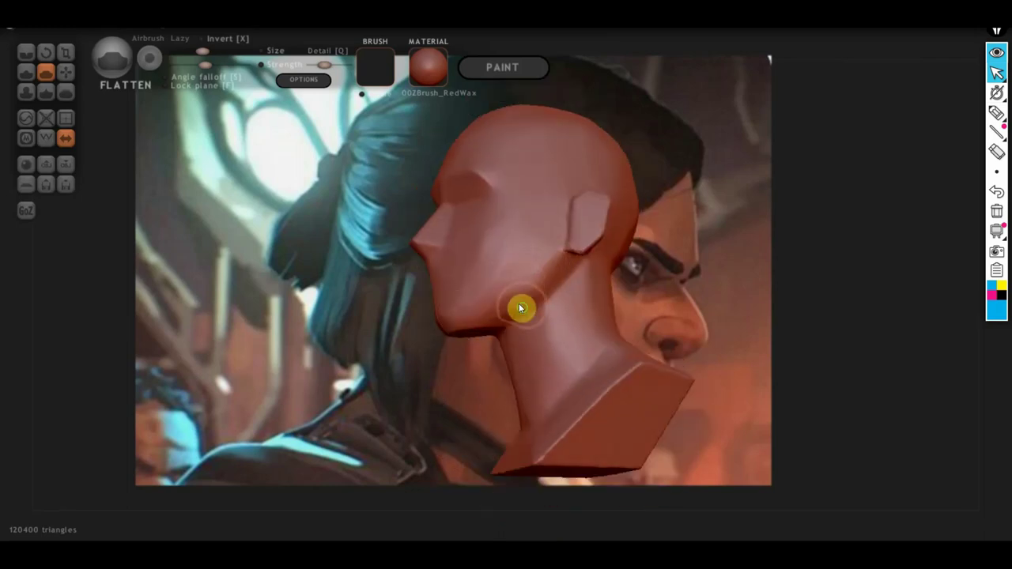
right_click_drag(522, 305, 672, 332)
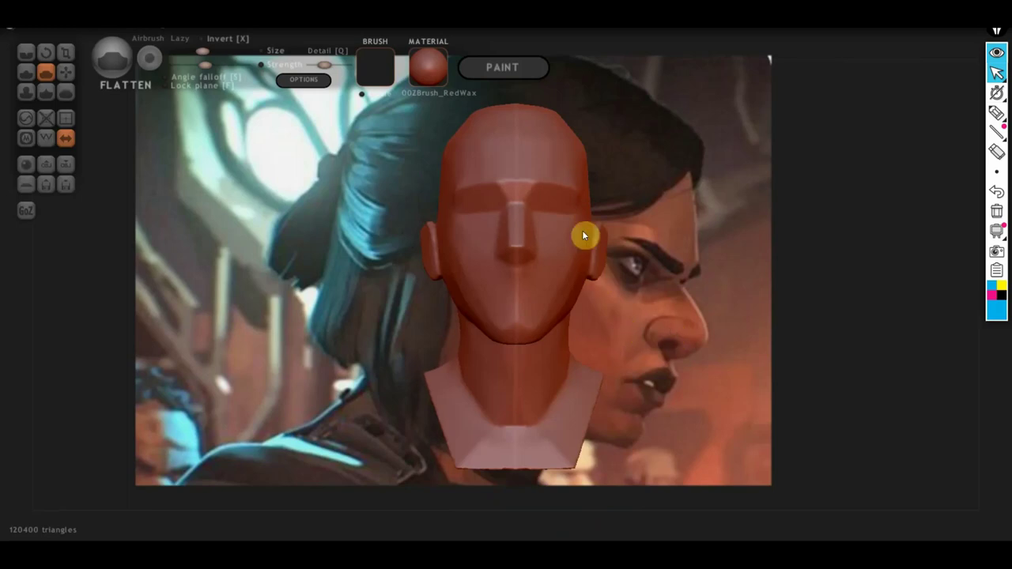
mouse_move(612, 287)
right_mouse_down()
mouse_move(797, 291)
mouse_move(738, 311)
mouse_move(805, 392)
mouse_move(678, 377)
mouse_move(661, 339)
right_mouse_up()
scroll(729, 303, "up", 2)
scroll(728, 304, "up", 2)
scroll(767, 390, "down", 2)
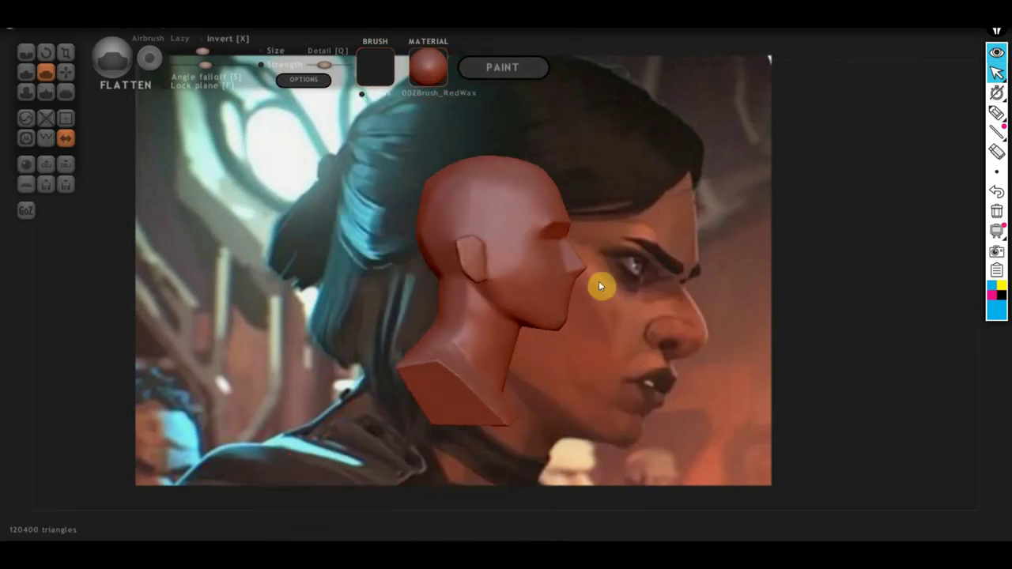
- Rotate and zoom the tiny head model until it matches the reference profile's size
left_click(46, 52)
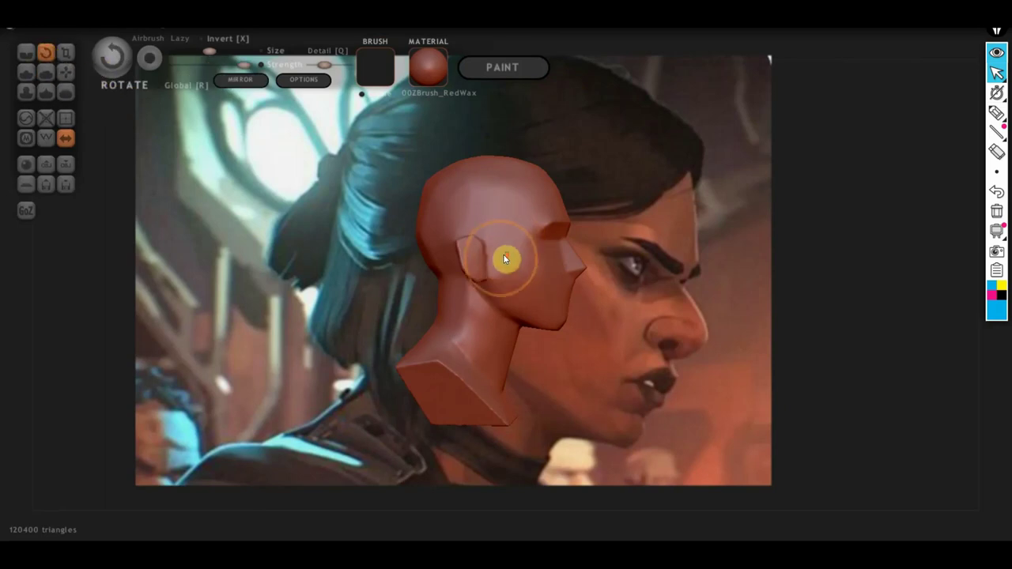
scroll(506, 259, "down", 5)
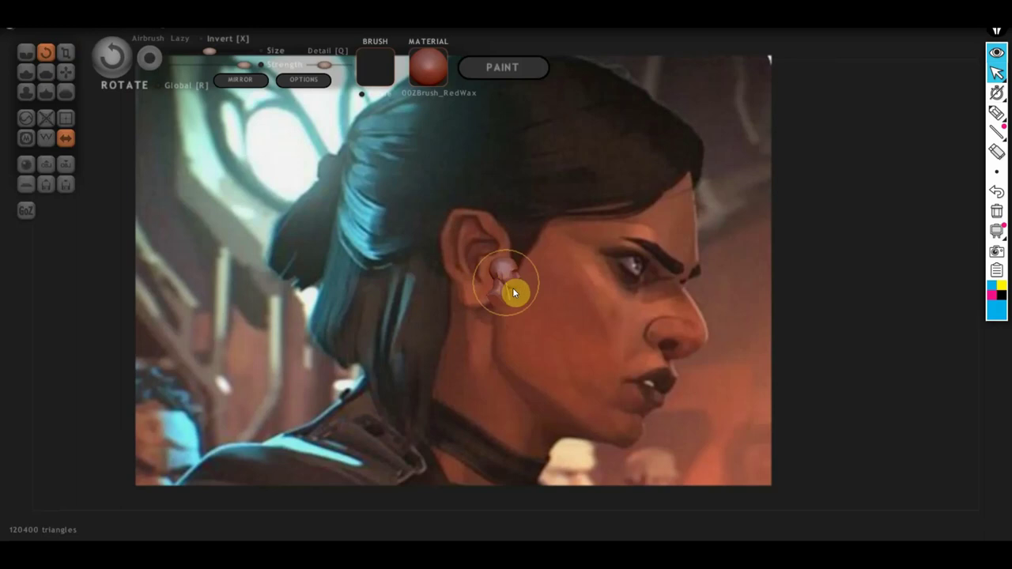
mouse_move(514, 293)
left_mouse_down()
mouse_move(506, 309)
mouse_move(491, 307)
mouse_move(486, 291)
left_mouse_up()
mouse_move(505, 275)
left_mouse_down()
mouse_move(514, 300)
mouse_move(501, 305)
mouse_move(486, 279)
mouse_move(524, 253)
mouse_move(474, 267)
mouse_move(542, 271)
mouse_move(520, 312)
mouse_move(541, 280)
left_mouse_up()
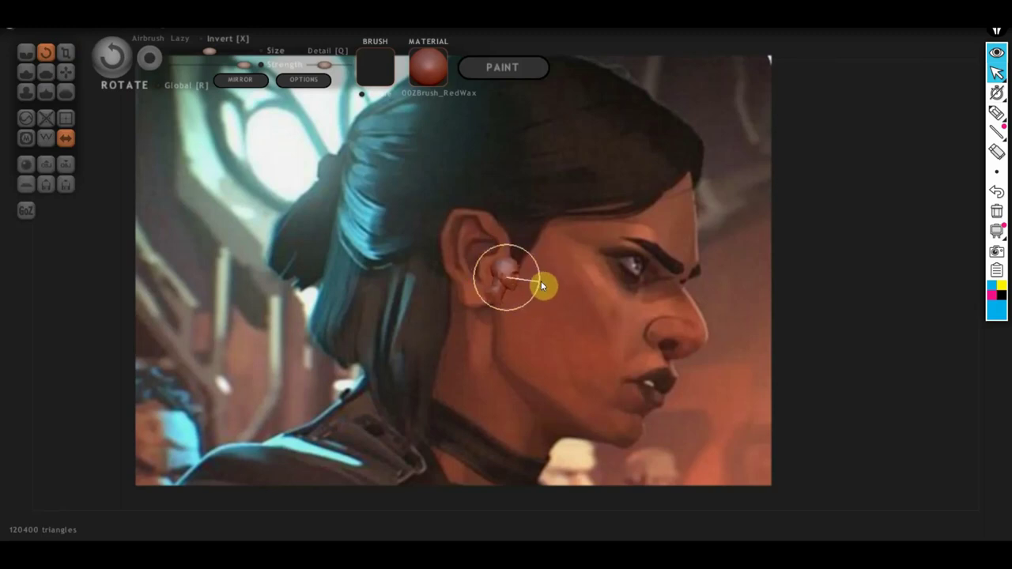
scroll(576, 300, "up", 5)
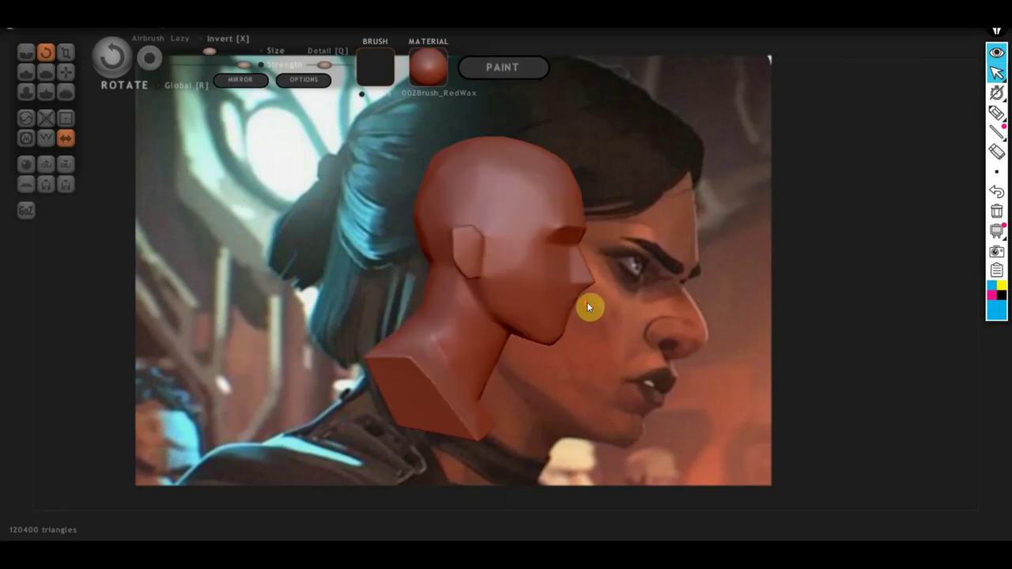
scroll(587, 305, "up", 2)
scroll(594, 300, "up", 3)
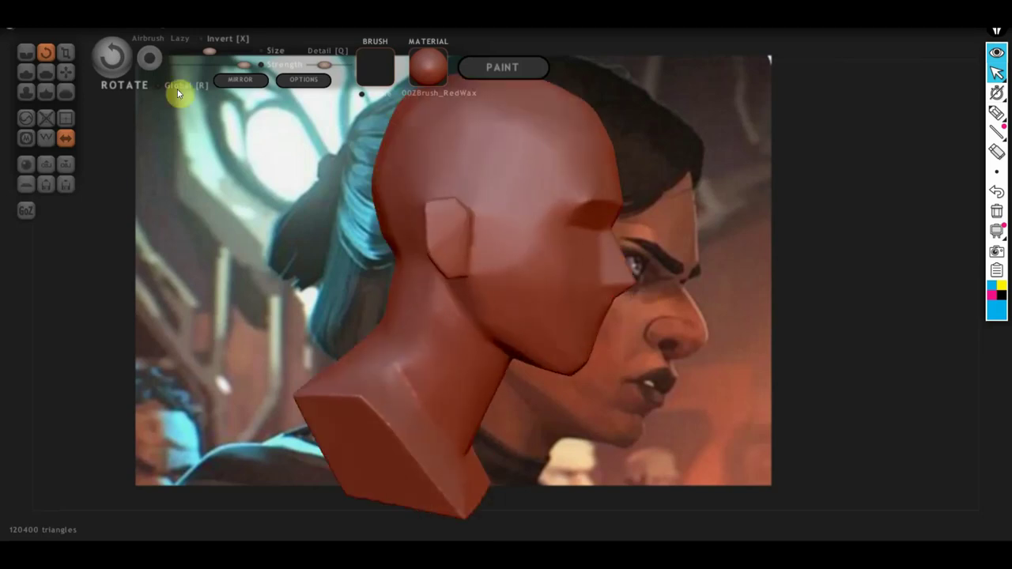
- Select Flatten and orbit the head into a side profile aligned with the reference face
left_click(48, 74)
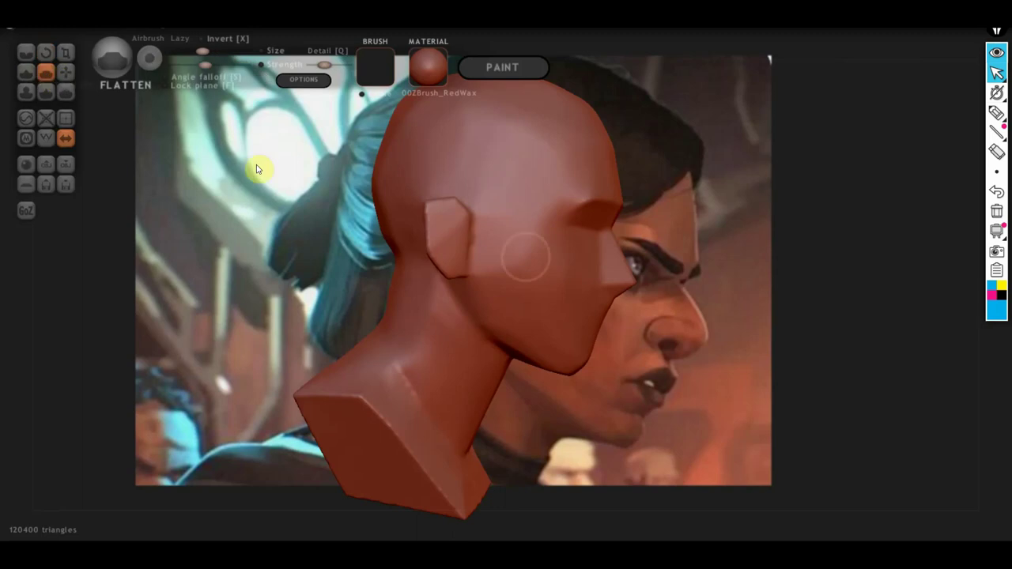
mouse_move(645, 284)
left_mouse_down()
mouse_move(747, 340)
mouse_move(726, 339)
left_mouse_up()
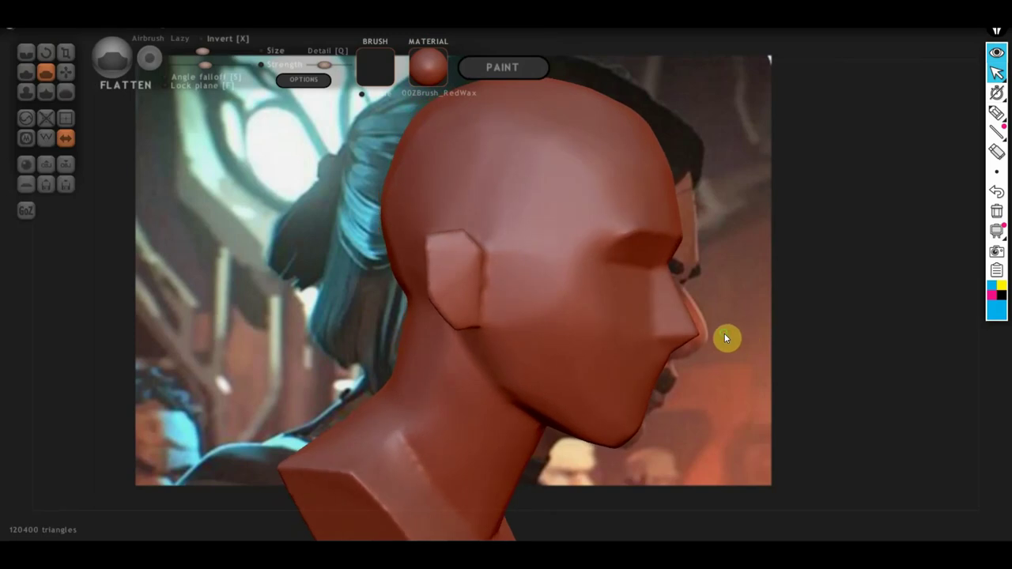
middle_click_drag(725, 339, 598, 333)
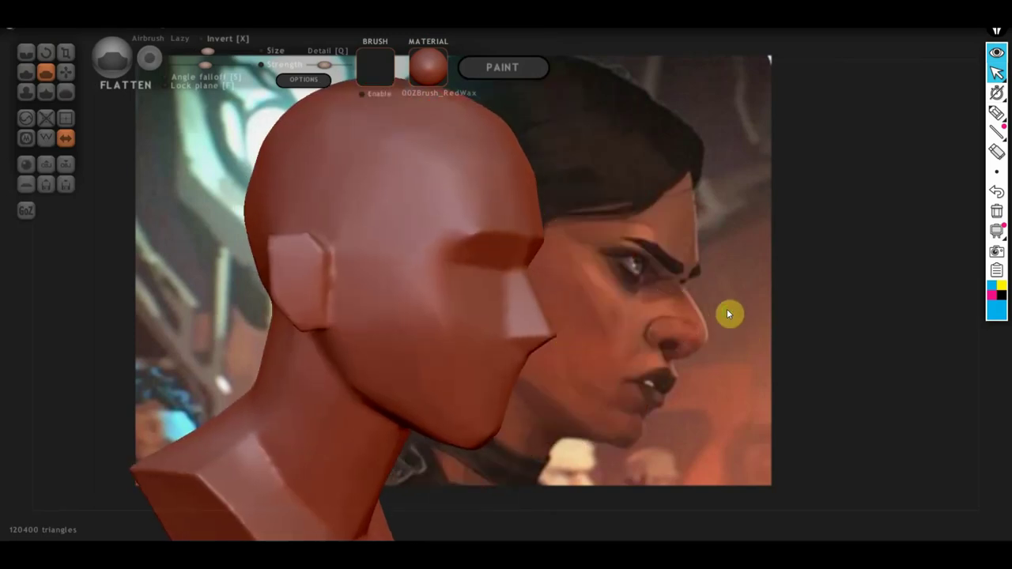
mouse_move(726, 313)
left_mouse_down()
mouse_move(847, 318)
mouse_move(779, 343)
mouse_move(825, 332)
mouse_move(796, 328)
left_mouse_up()
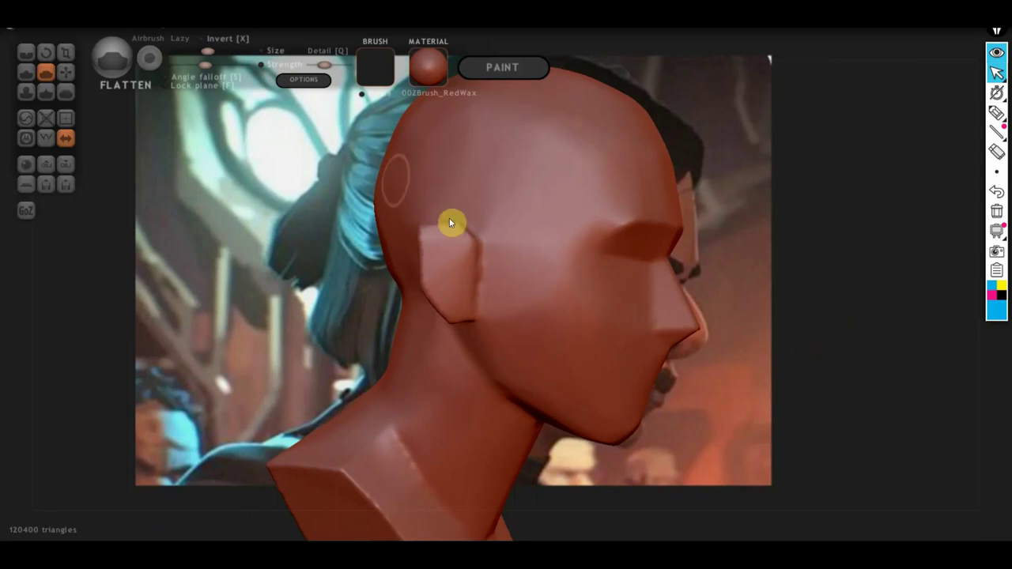
- With the Grab brush, sharpen the nose tip and pull the chin and jaw down and back
left_click(64, 73)
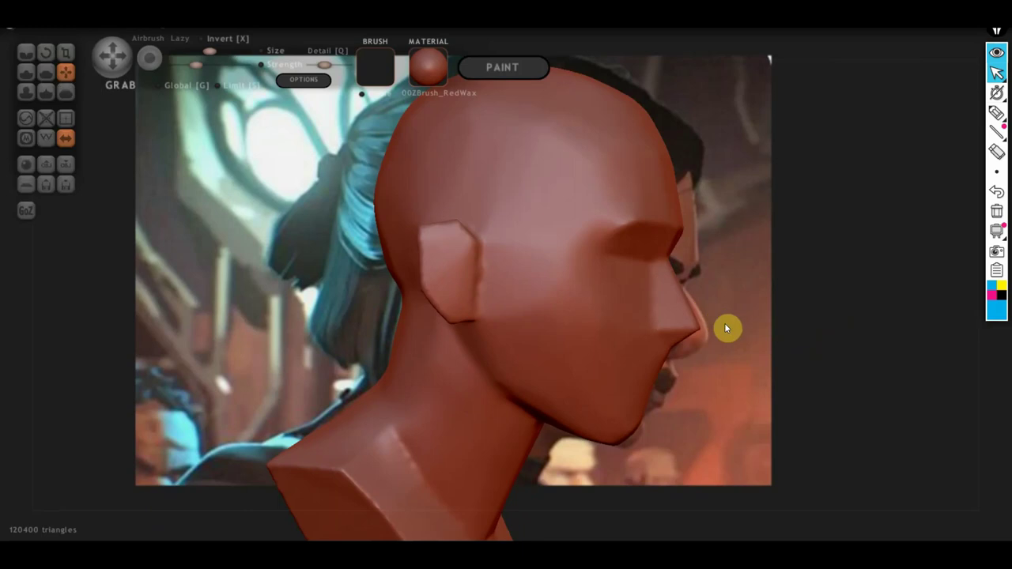
left_click_drag(724, 328, 755, 344)
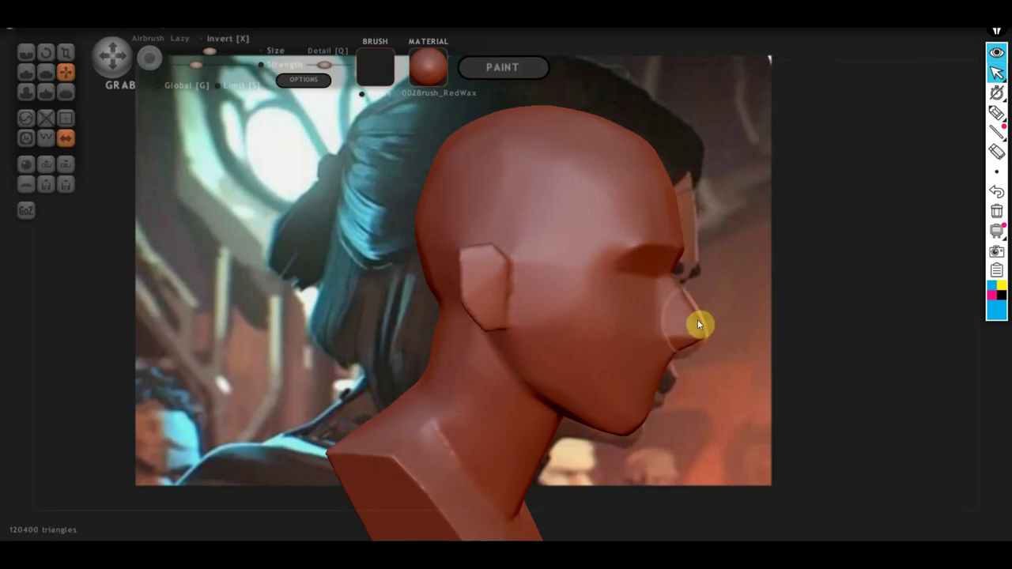
mouse_move(701, 328)
left_mouse_down()
mouse_move(688, 311)
mouse_move(713, 318)
mouse_move(677, 309)
mouse_move(661, 368)
left_mouse_up()
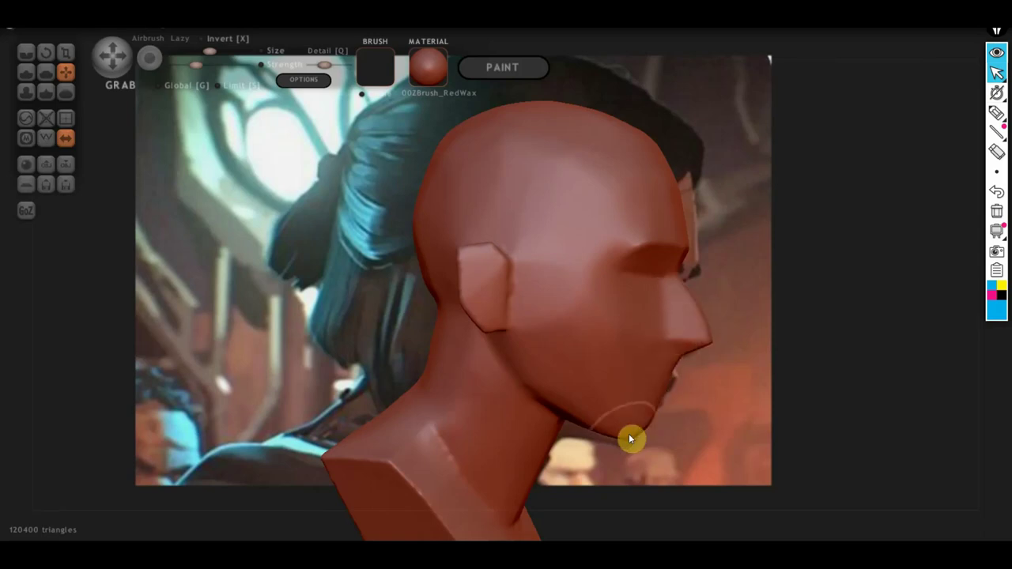
left_click_drag(626, 444, 571, 425)
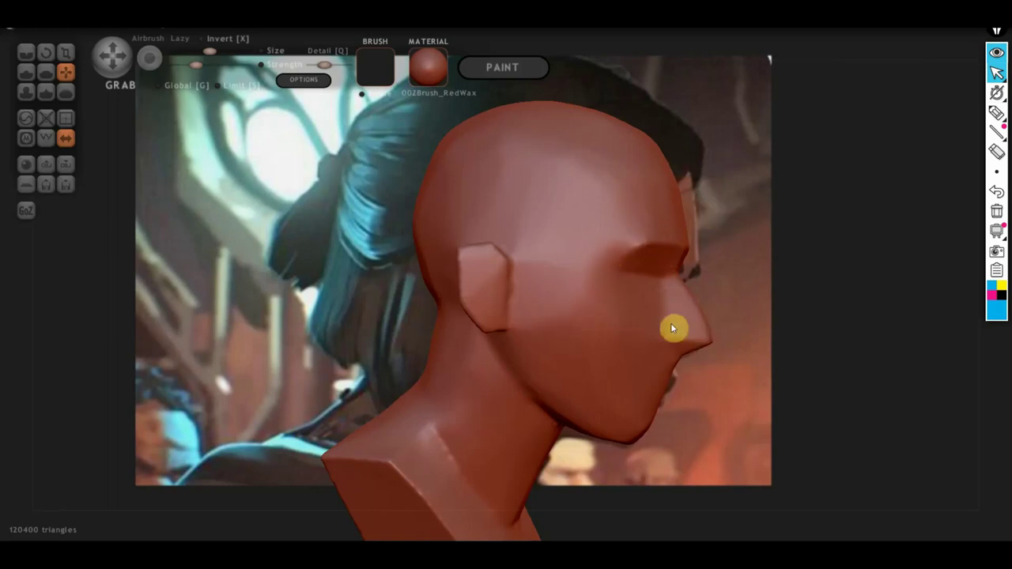
left_click_drag(716, 338, 576, 329)
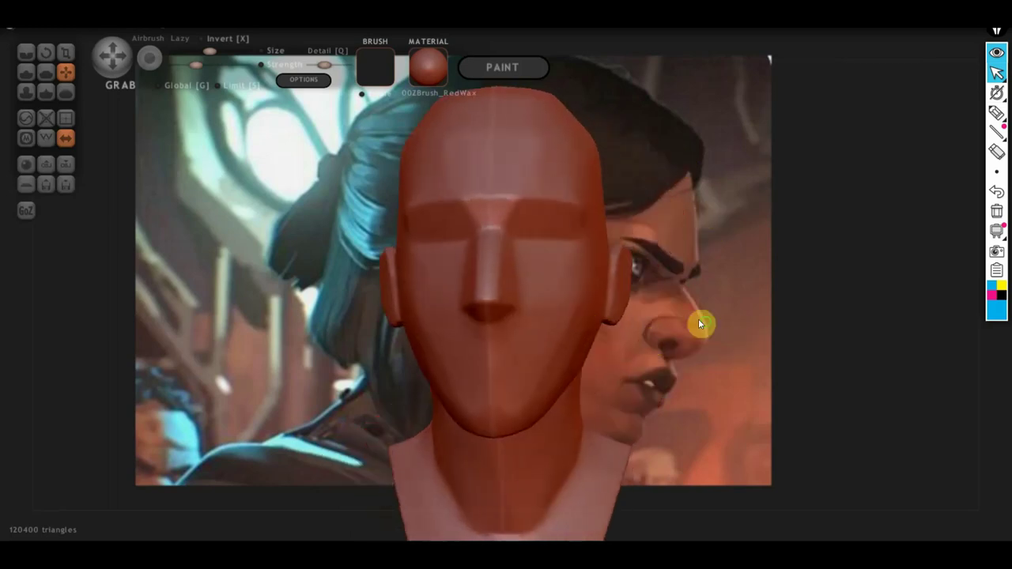
left_click_drag(641, 320, 689, 325)
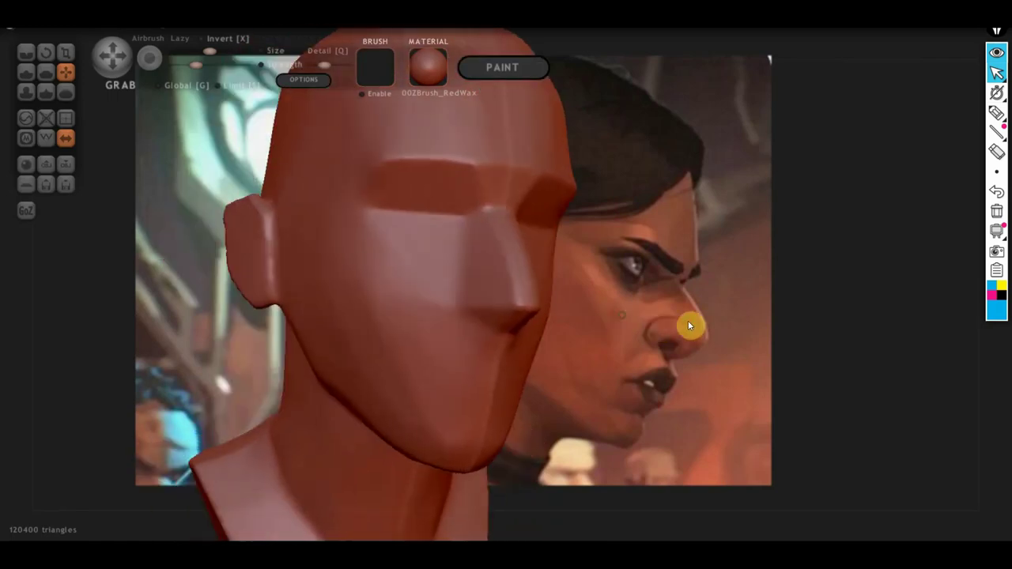
- Pick the Draw brush, orbit the head around, and mark a nostril curve on the nose
left_click(25, 72)
left_click_drag(308, 246, 410, 269)
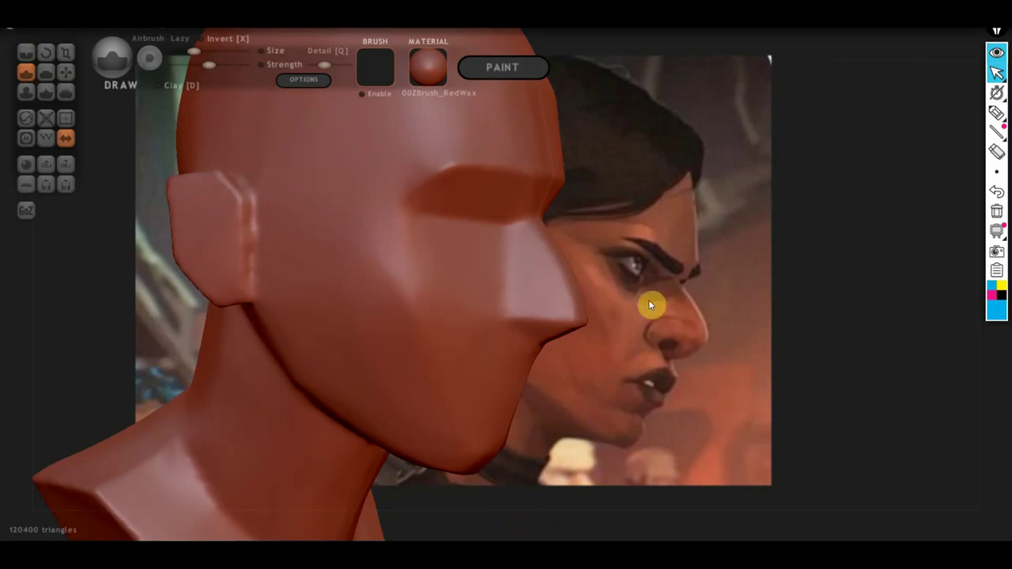
left_click_drag(604, 289, 722, 265)
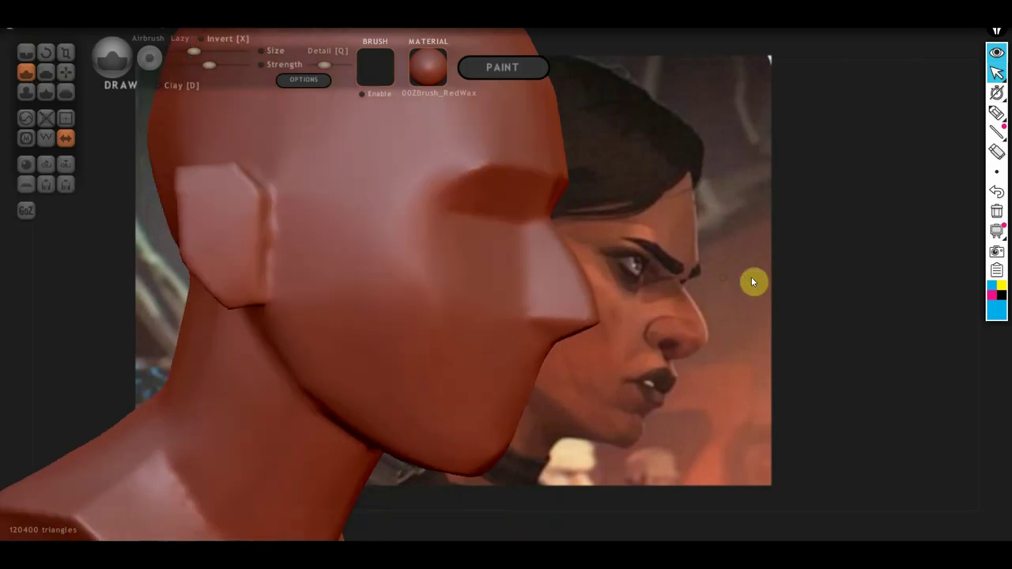
left_click_drag(551, 303, 543, 265)
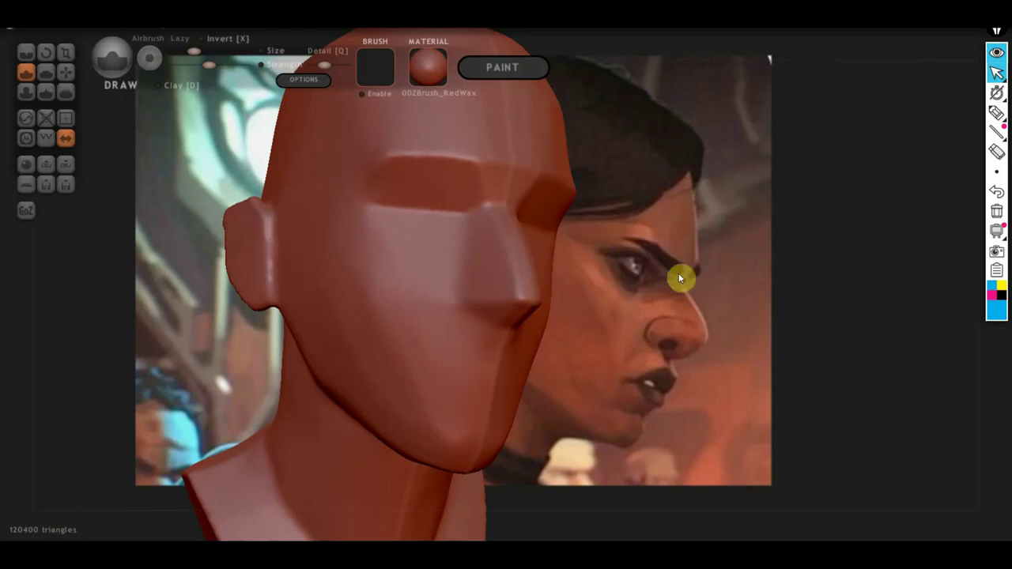
left_click_drag(658, 272, 742, 281)
left_click_drag(528, 285, 551, 285)
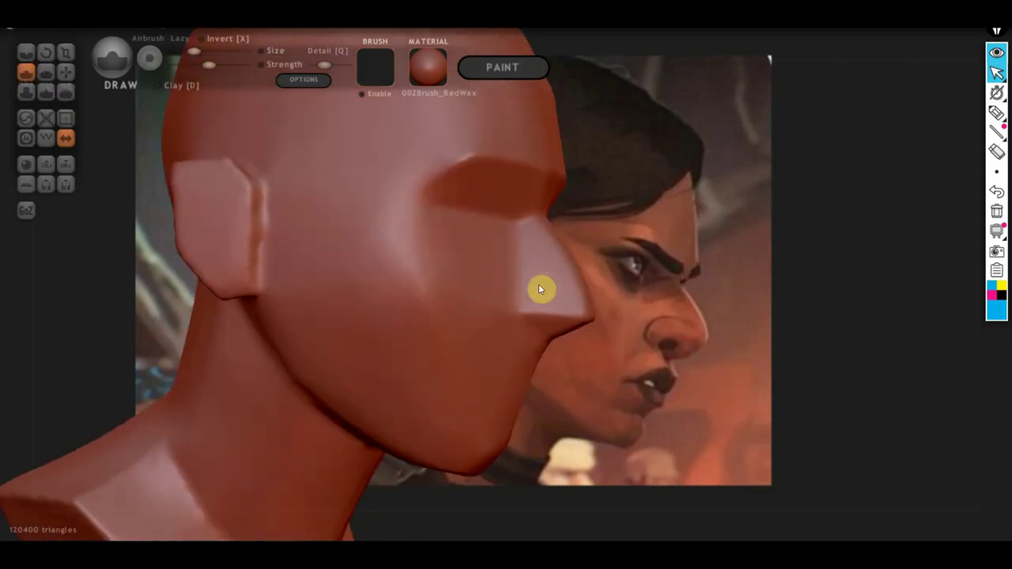
left_click(548, 281)
- Build a rounded nostril wing on the side of the nose using Crease and Draw brushes
left_click(26, 51)
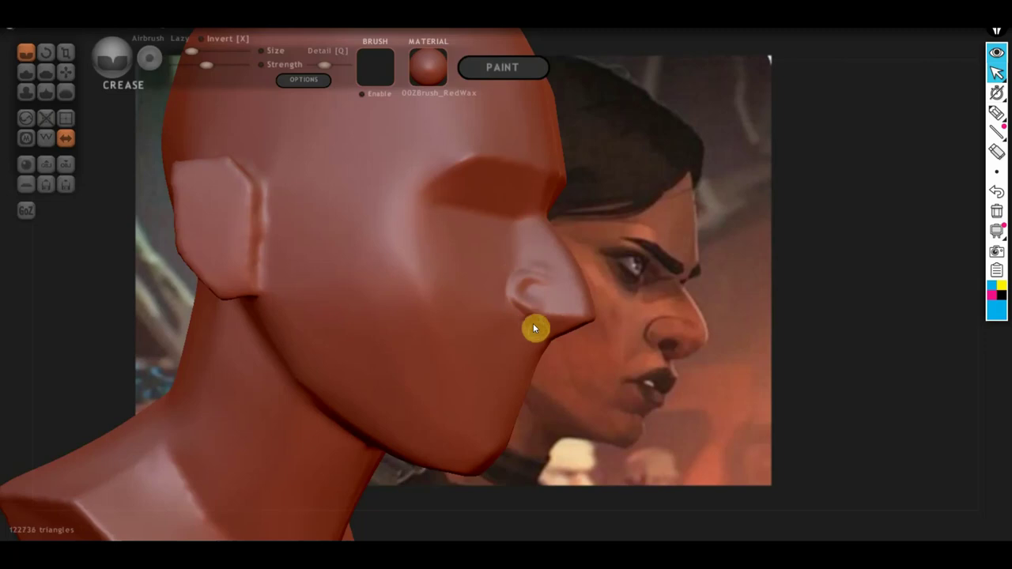
mouse_move(533, 323)
left_mouse_down()
mouse_move(538, 331)
mouse_move(490, 306)
mouse_move(503, 340)
left_mouse_up()
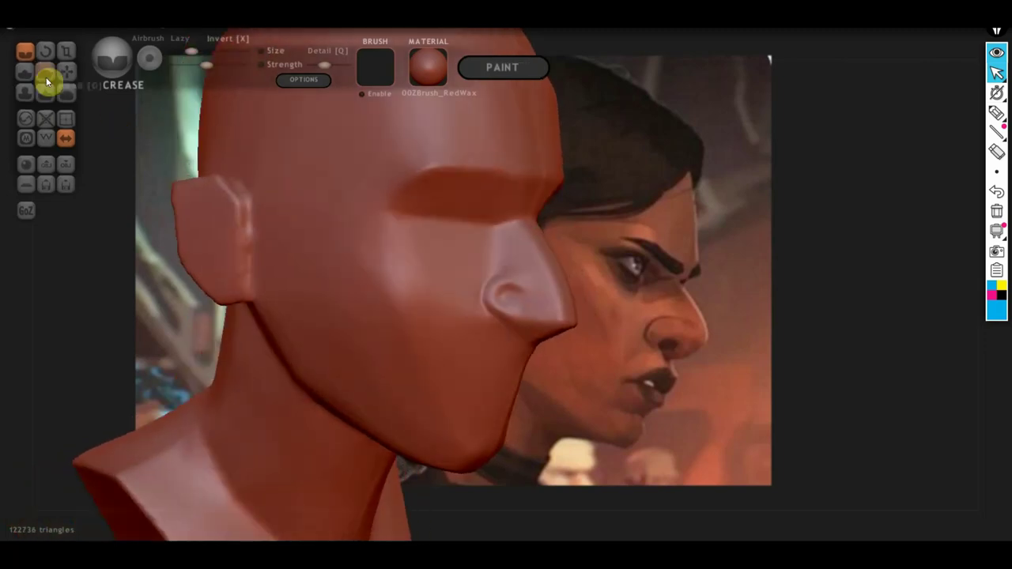
left_click(26, 72)
right_click_drag(473, 268, 500, 301)
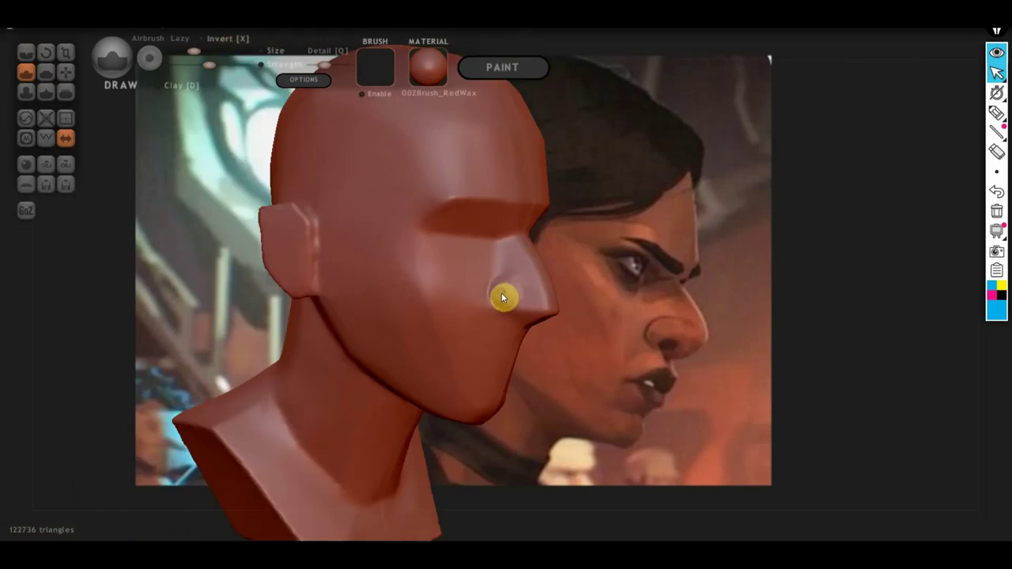
left_click_drag(502, 297, 511, 303)
mouse_move(501, 299)
right_mouse_down()
mouse_move(432, 279)
mouse_move(469, 283)
right_mouse_up()
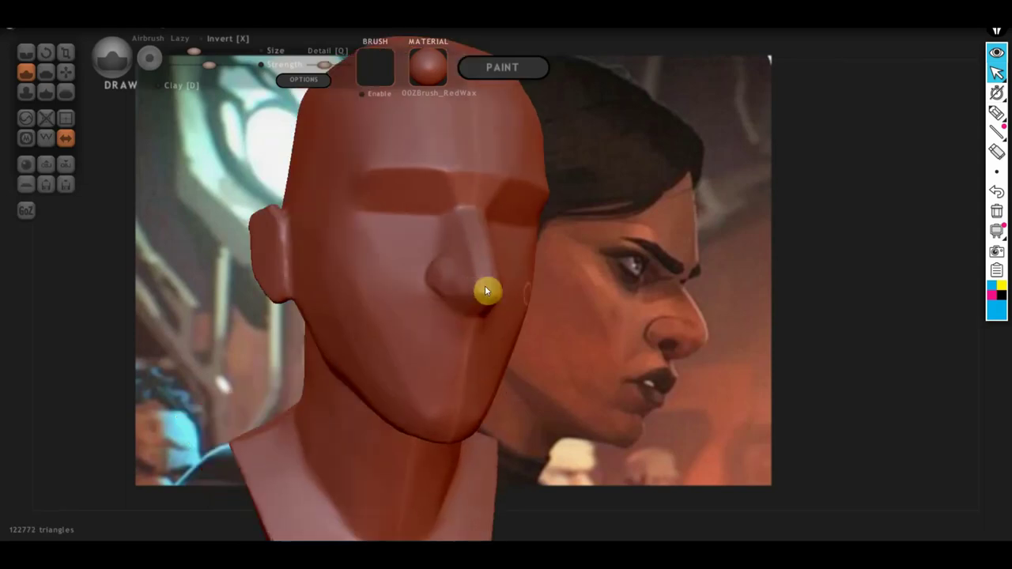
mouse_move(686, 329)
right_mouse_down()
mouse_move(523, 291)
mouse_move(517, 309)
mouse_move(420, 314)
mouse_move(451, 260)
mouse_move(533, 244)
right_mouse_up()
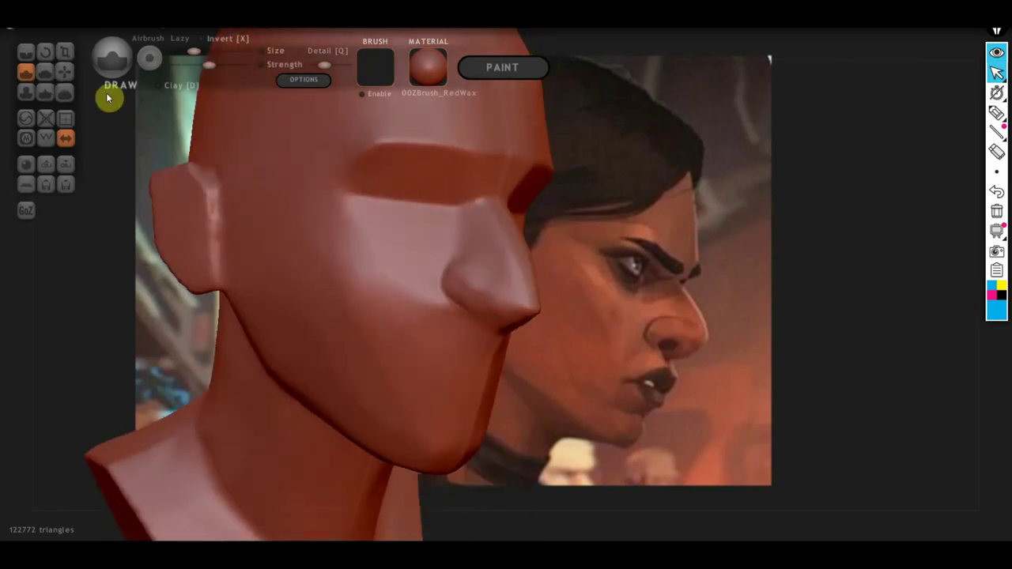
- Zoom in and flatten the nose bridge and tip planes with the Flatten brush
left_click(46, 72)
scroll(479, 250, "up", 3)
scroll(506, 250, "up", 2)
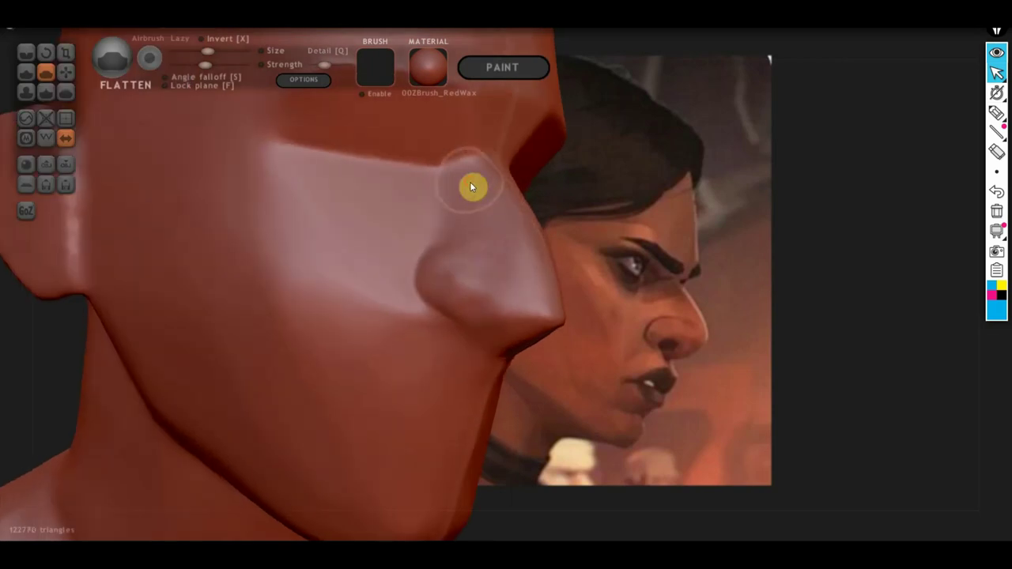
left_click_drag(473, 207, 461, 268)
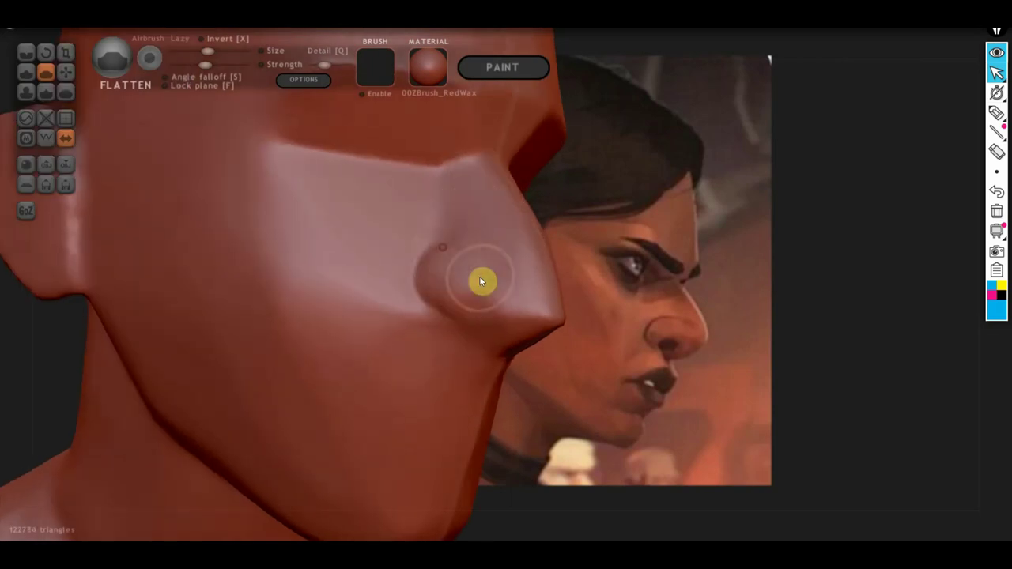
mouse_move(499, 297)
left_mouse_down()
mouse_move(528, 304)
mouse_move(489, 226)
mouse_move(536, 302)
left_mouse_up()
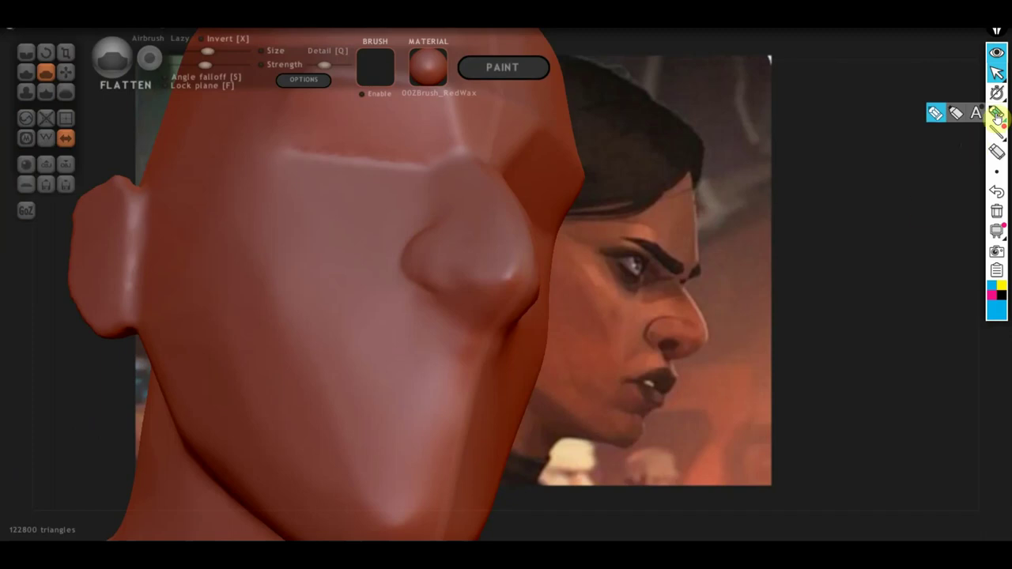
- Sketch Epic Pen guide lines for the nostril, cheek, chin and jaw planes on the reference
mouse_move(996, 113)
left_click(997, 115)
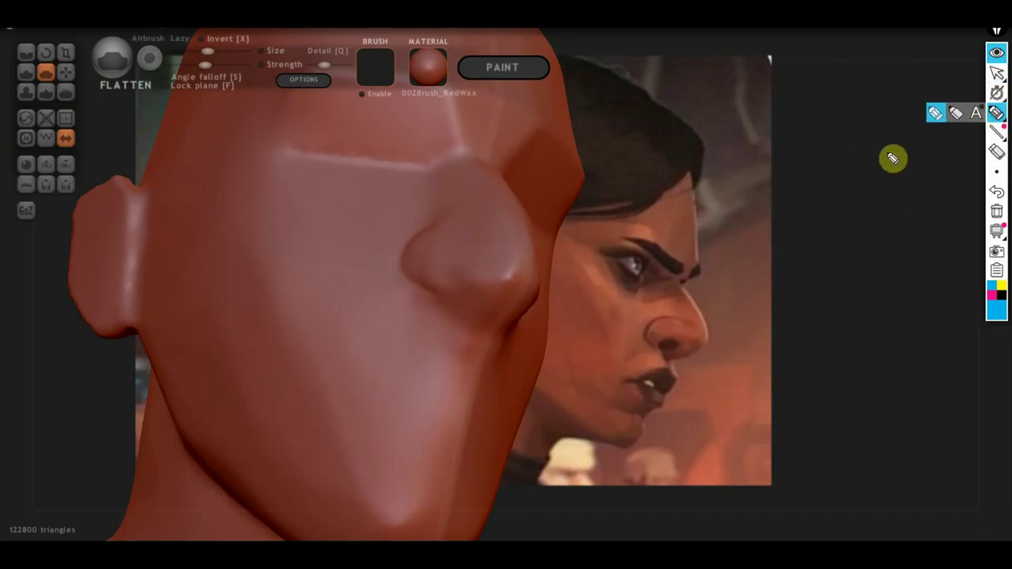
mouse_move(688, 289)
left_mouse_down()
mouse_move(692, 363)
mouse_move(709, 341)
mouse_move(704, 327)
mouse_move(658, 323)
mouse_move(656, 343)
mouse_move(685, 345)
mouse_move(666, 357)
mouse_move(669, 380)
mouse_move(682, 385)
mouse_move(683, 375)
left_mouse_up()
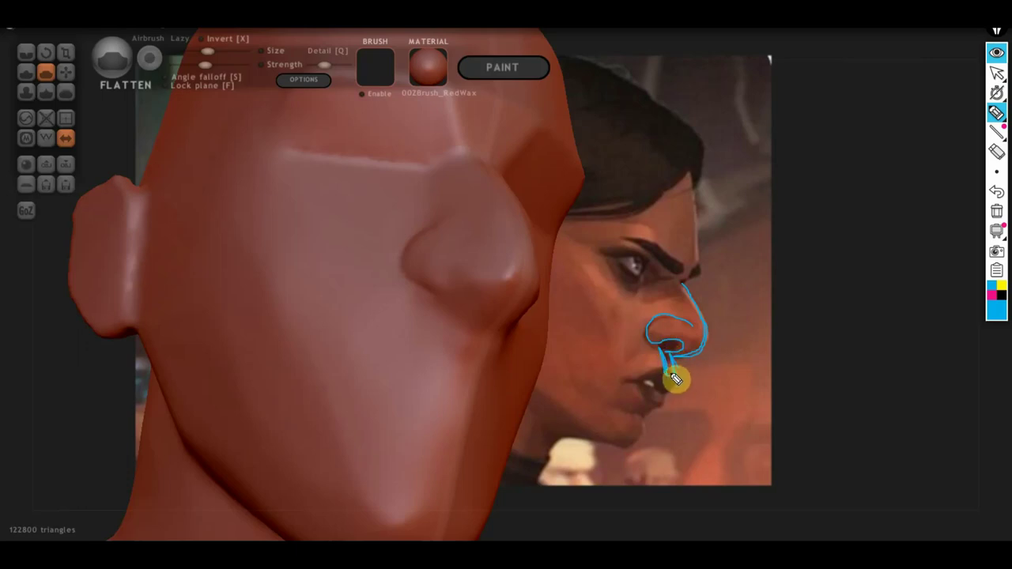
mouse_move(666, 372)
left_mouse_down()
mouse_move(632, 384)
mouse_move(658, 404)
mouse_move(648, 384)
mouse_move(639, 388)
mouse_move(666, 395)
left_mouse_up()
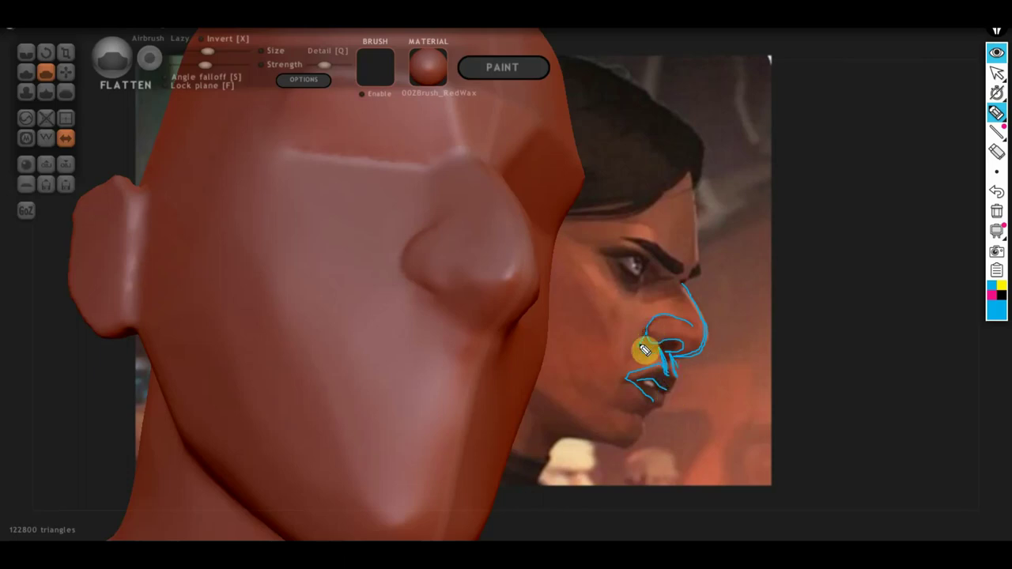
left_click_drag(645, 350, 626, 368)
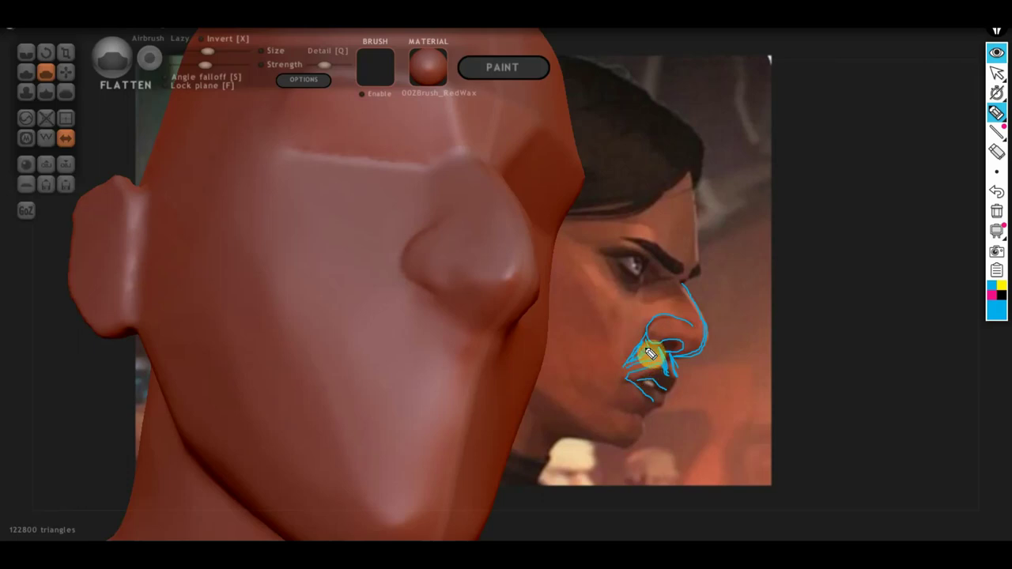
scroll(605, 277, "up", 2)
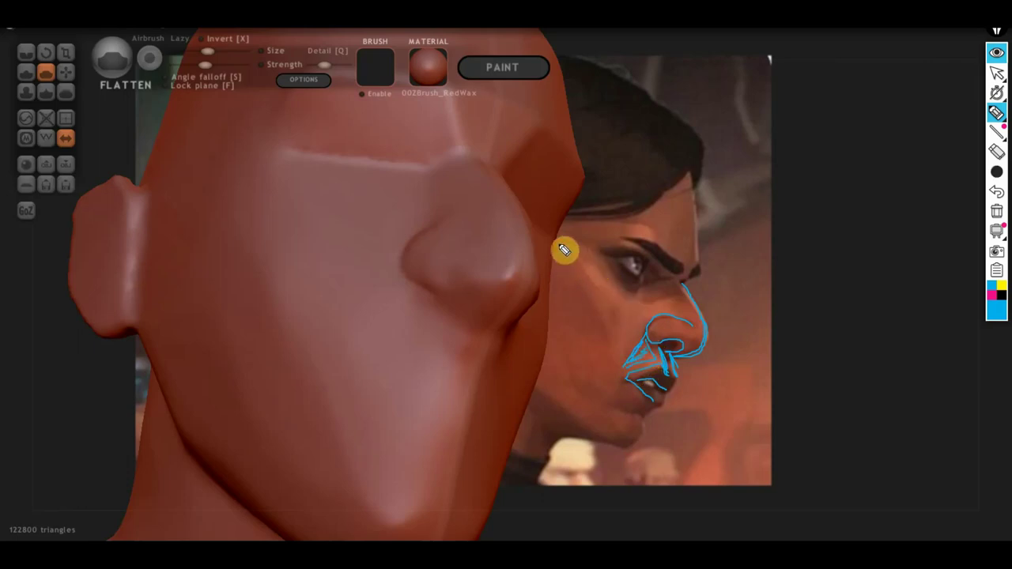
mouse_move(564, 250)
left_mouse_down()
mouse_move(605, 298)
mouse_move(604, 346)
left_mouse_up()
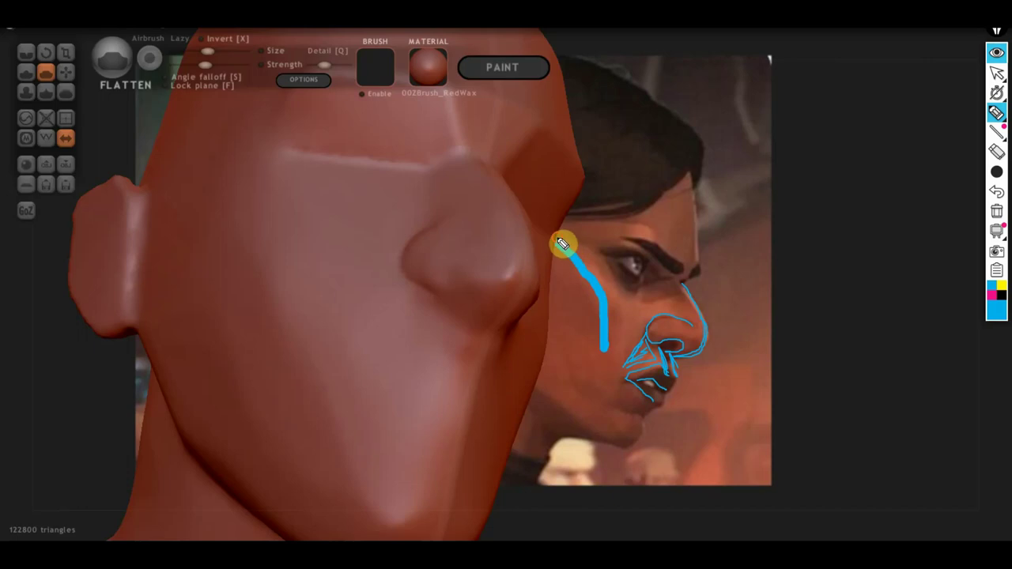
mouse_move(562, 244)
left_mouse_down()
mouse_move(621, 282)
mouse_move(625, 318)
mouse_move(603, 339)
left_mouse_up()
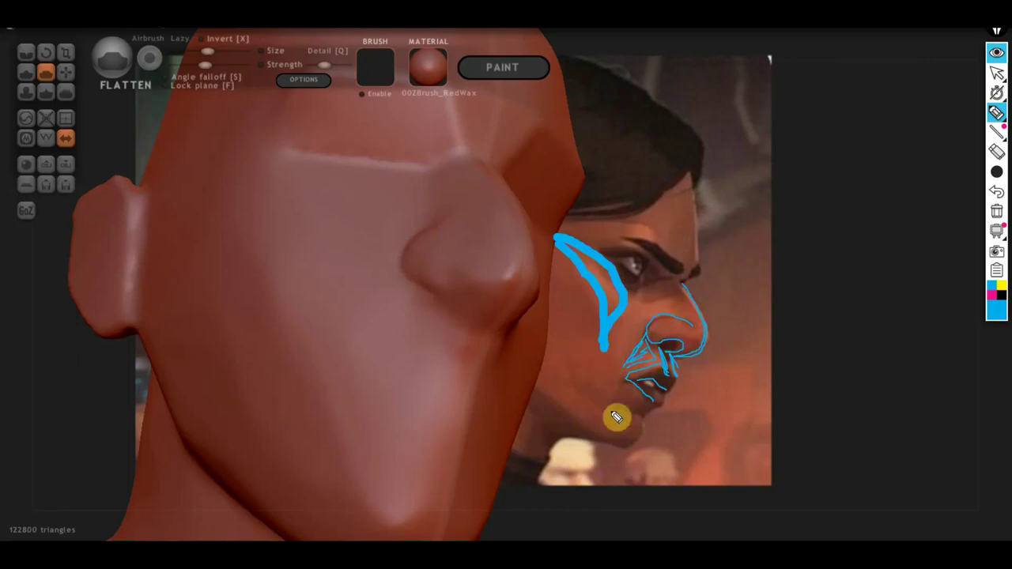
mouse_move(602, 407)
left_mouse_down()
mouse_move(641, 413)
mouse_move(639, 429)
mouse_move(671, 400)
left_mouse_up()
left_click_drag(612, 385, 656, 385)
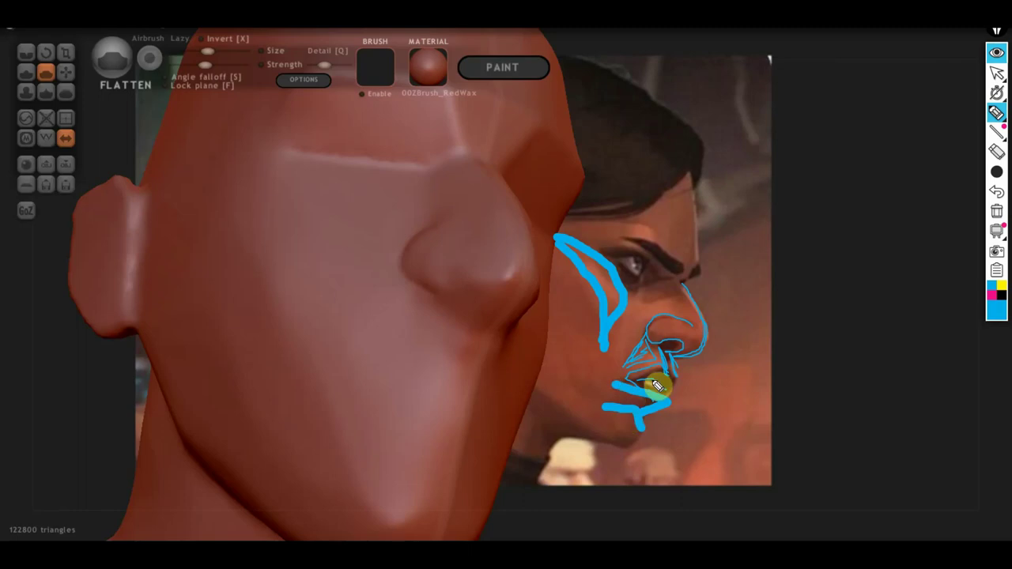
- Erase all annotation strokes and return to the sculpting cursor
left_click(998, 213)
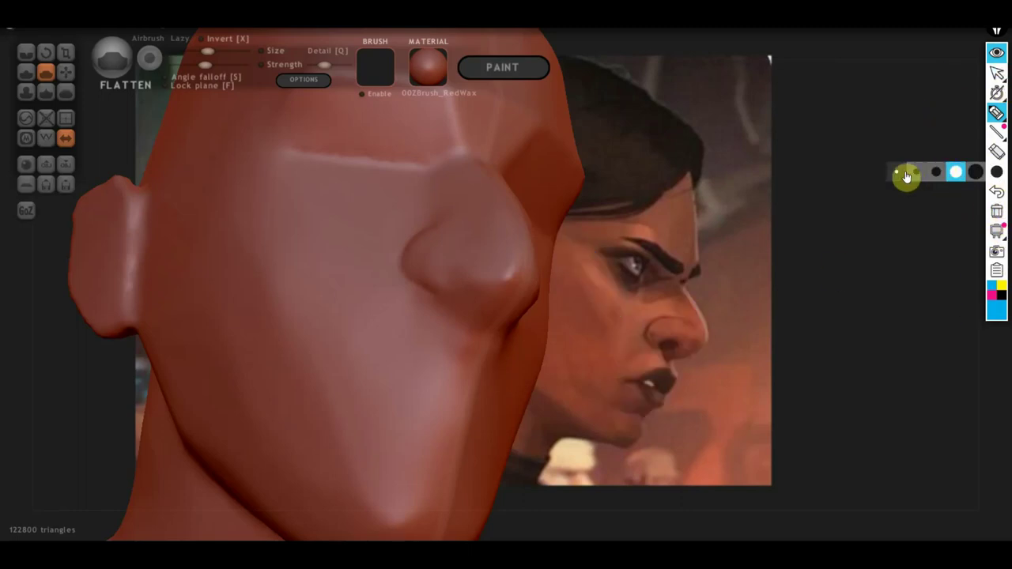
left_click(906, 176)
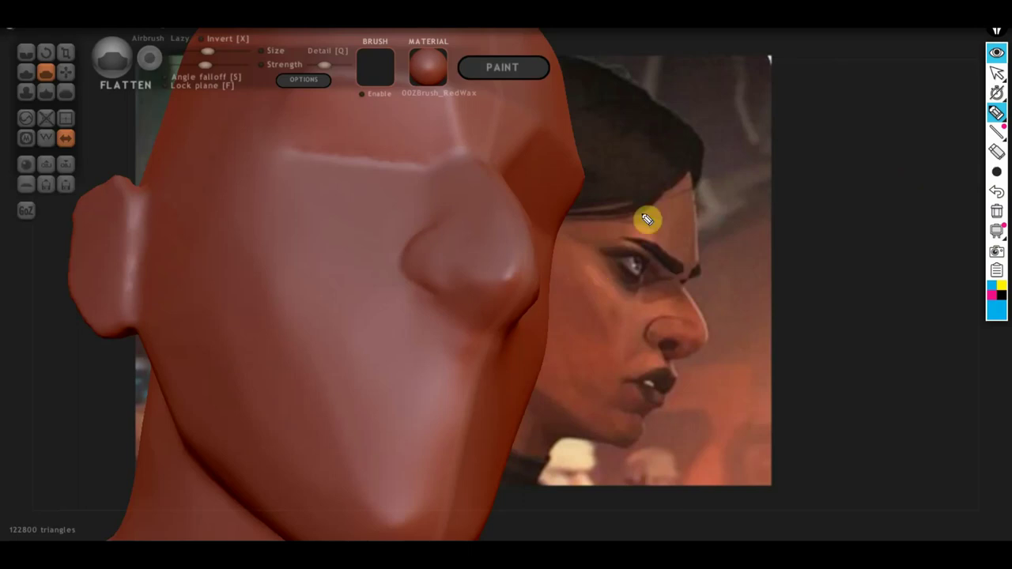
left_click(995, 72)
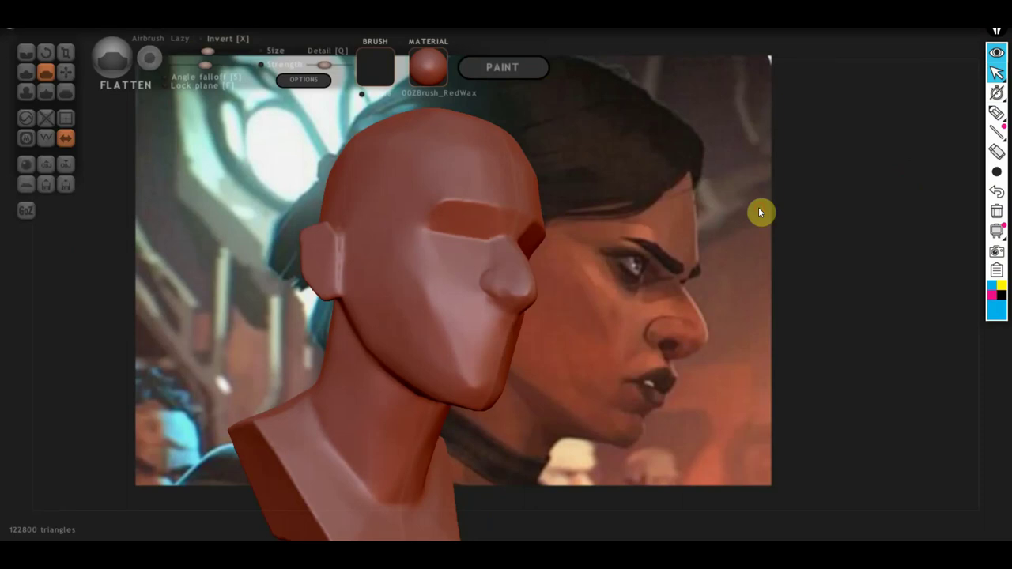
- Carve a nostril opening into the nose with a zoomed-in Draw brush
left_click_drag(758, 211, 833, 226)
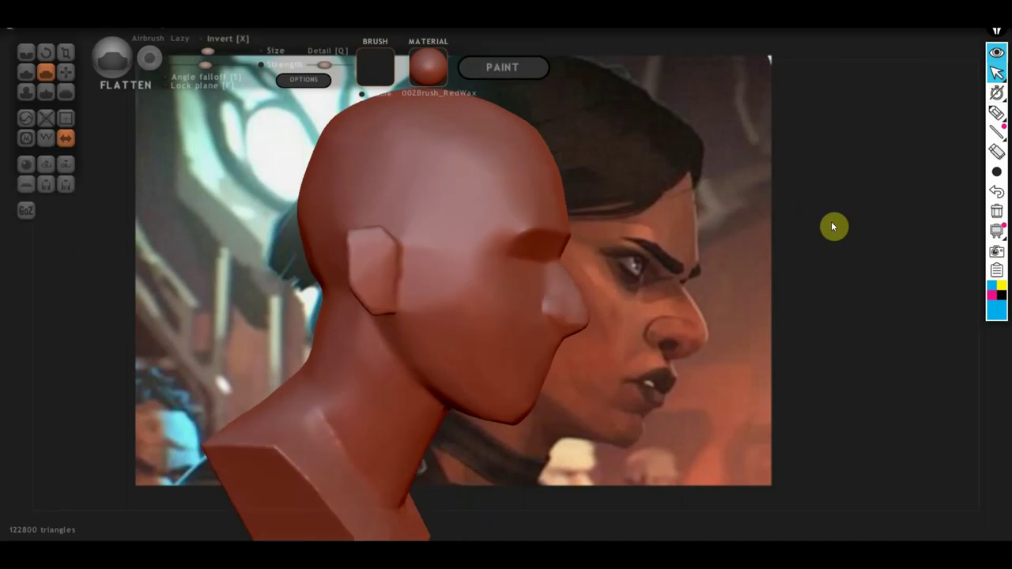
left_click_drag(745, 237, 689, 224)
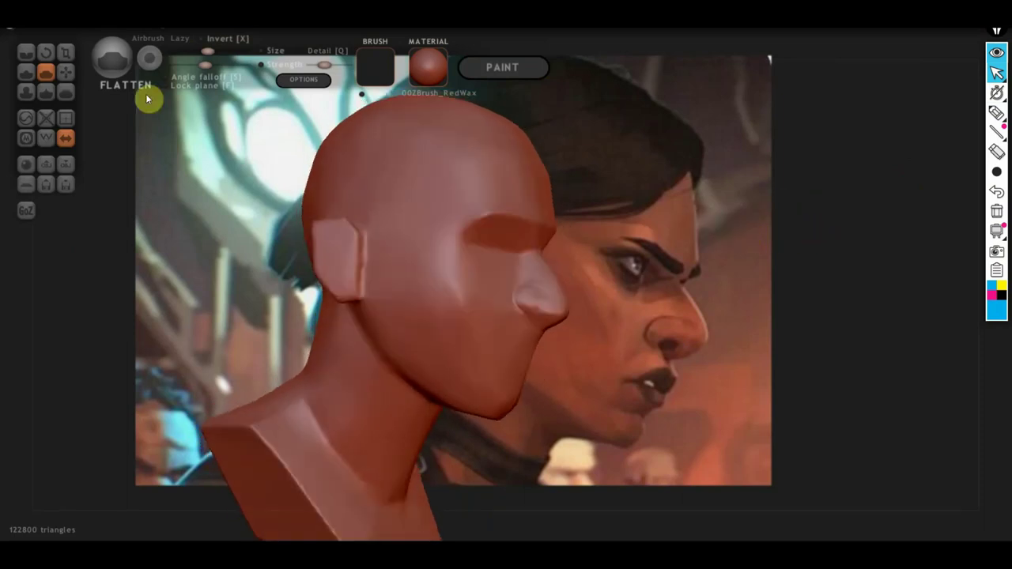
left_click(30, 73)
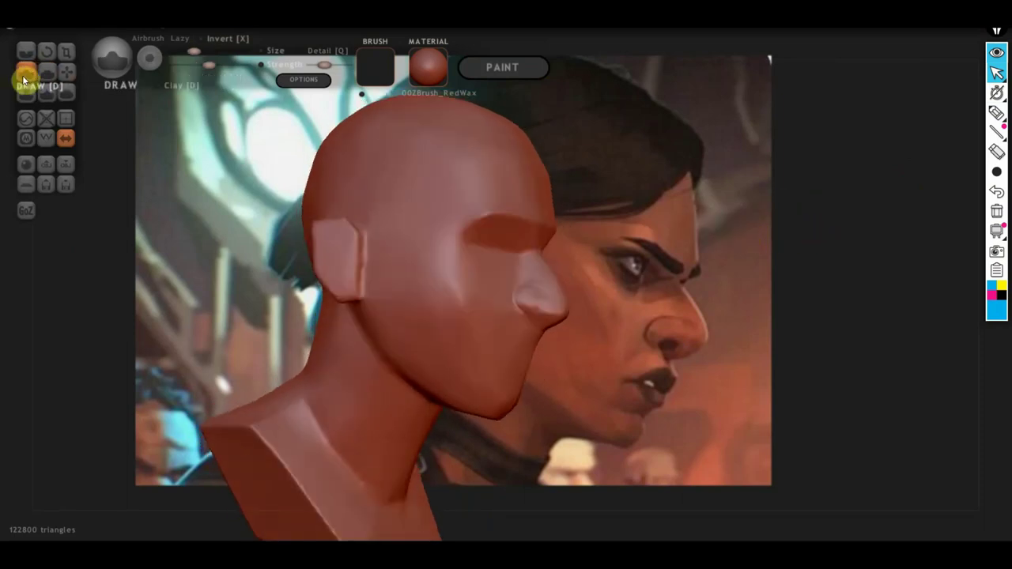
scroll(542, 319, "up", 3)
scroll(519, 308, "up", 2)
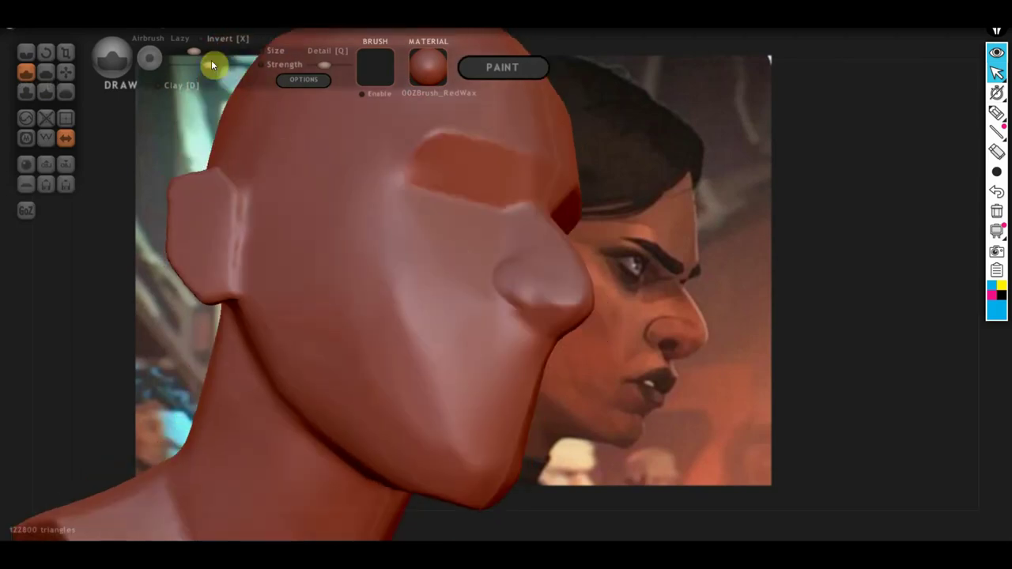
scroll(498, 300, "up", 2)
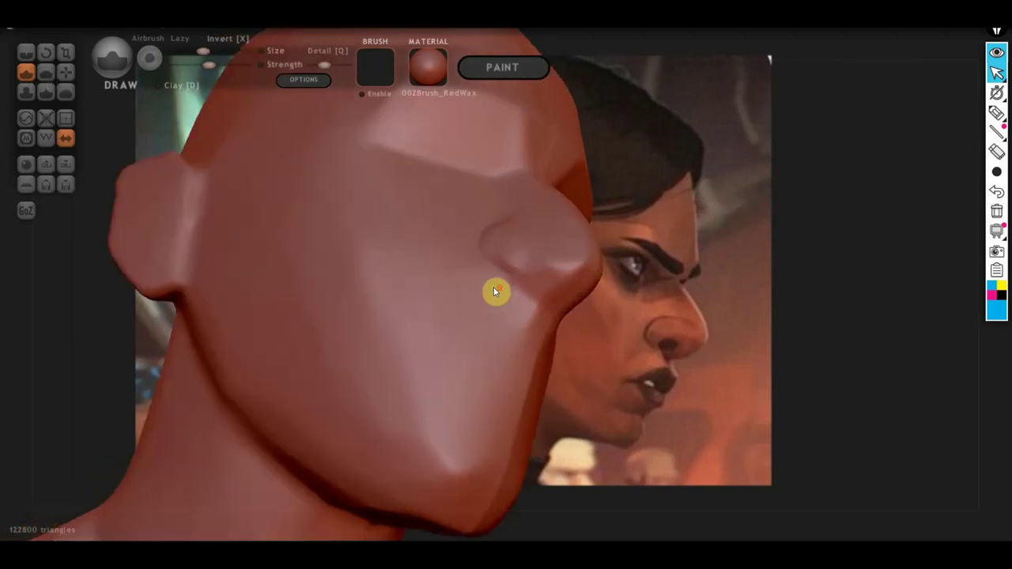
scroll(514, 283, "up", 2)
scroll(546, 282, "up", 2)
mouse_move(563, 278)
left_mouse_down()
mouse_move(541, 279)
mouse_move(561, 277)
left_mouse_up()
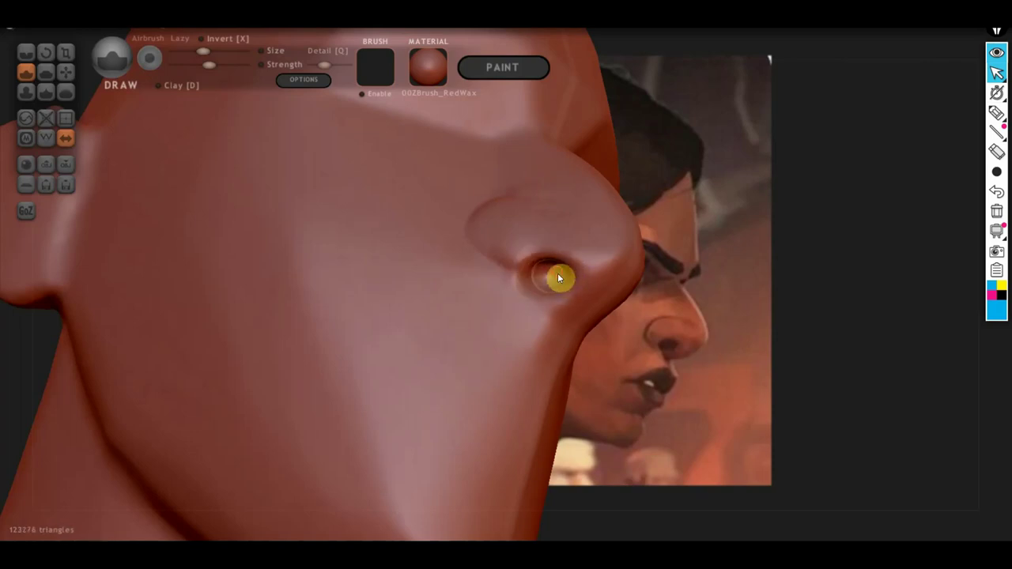
right_click_drag(535, 282, 604, 337)
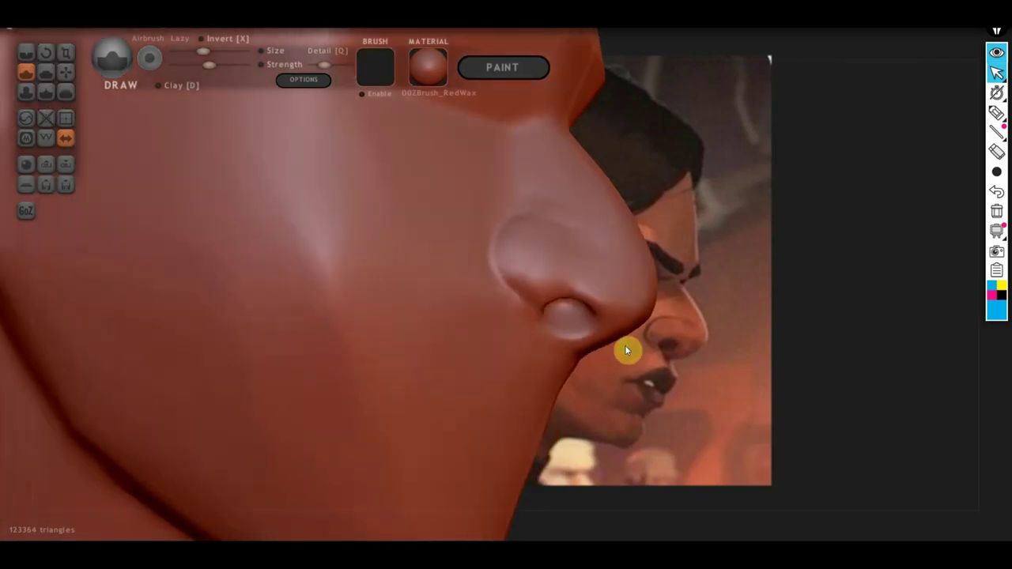
scroll(625, 344, "down", 2)
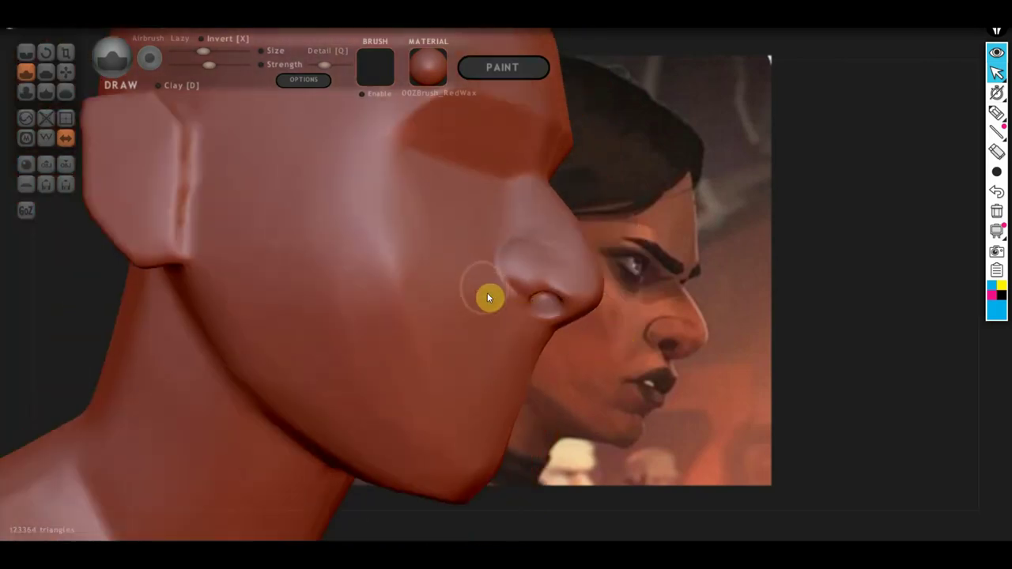
- Pull the nostril wing down and outward with the Grab brush
left_click(65, 72)
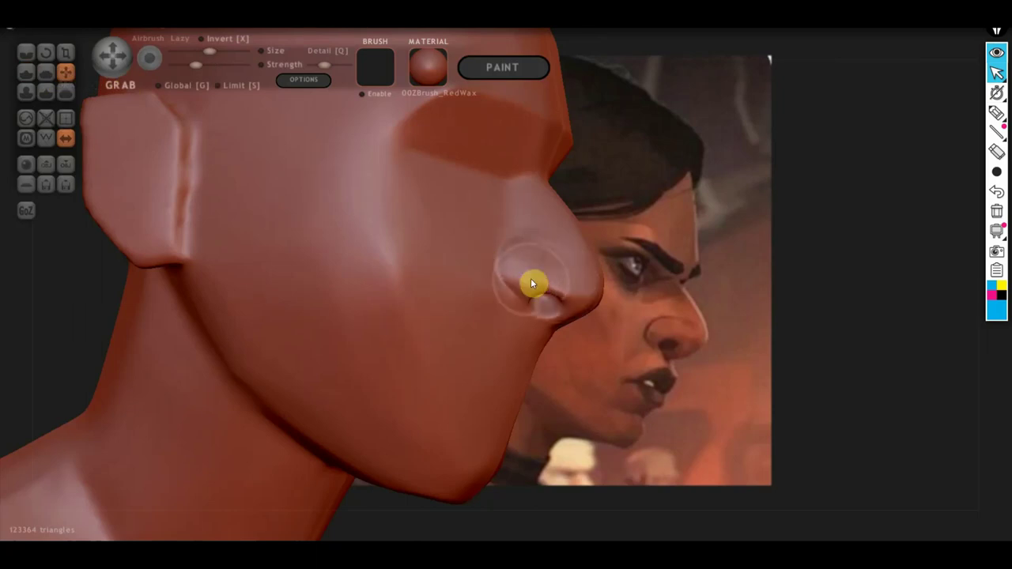
left_click_drag(530, 281, 571, 318)
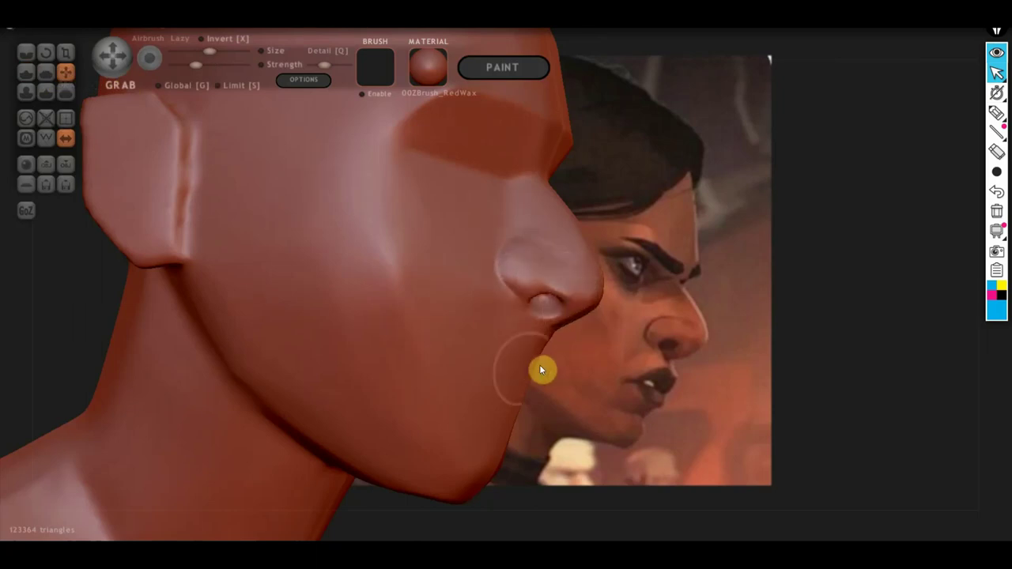
right_click_drag(539, 365, 420, 354)
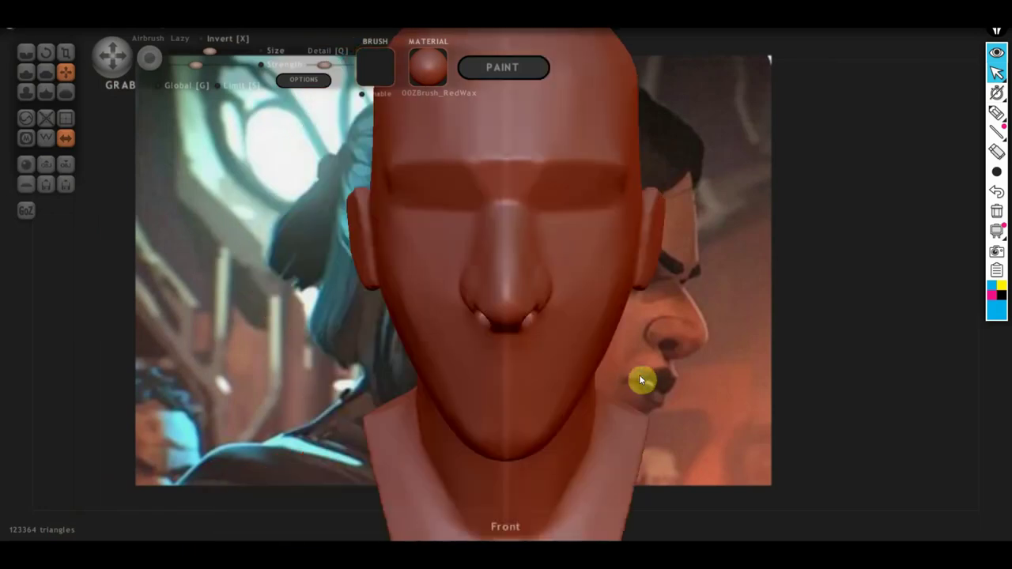
- Pick the Clay brush, zoom out and turn the head off the front view
right_click_drag(641, 381, 659, 305)
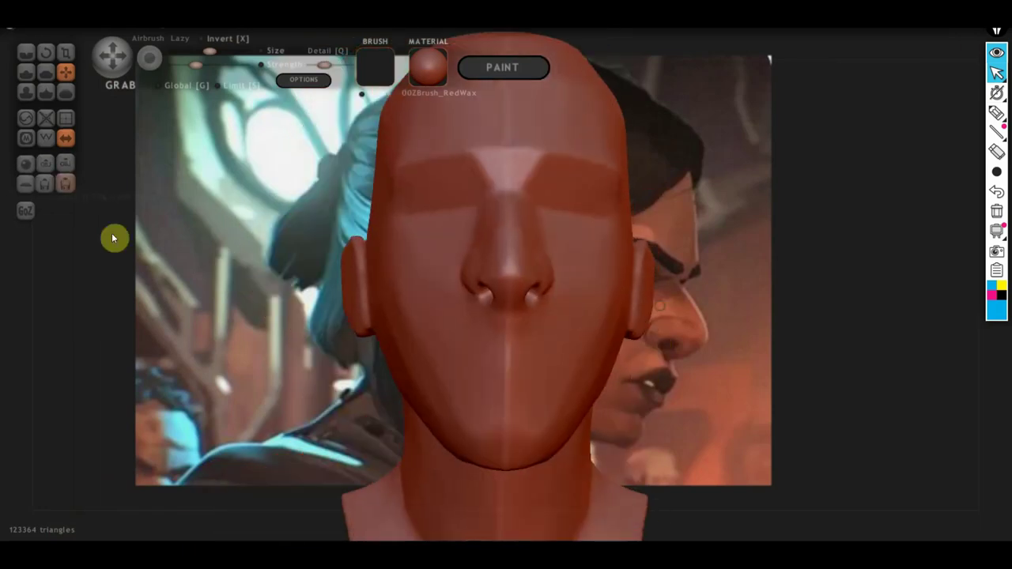
left_click(26, 72)
scroll(467, 350, "down", 2)
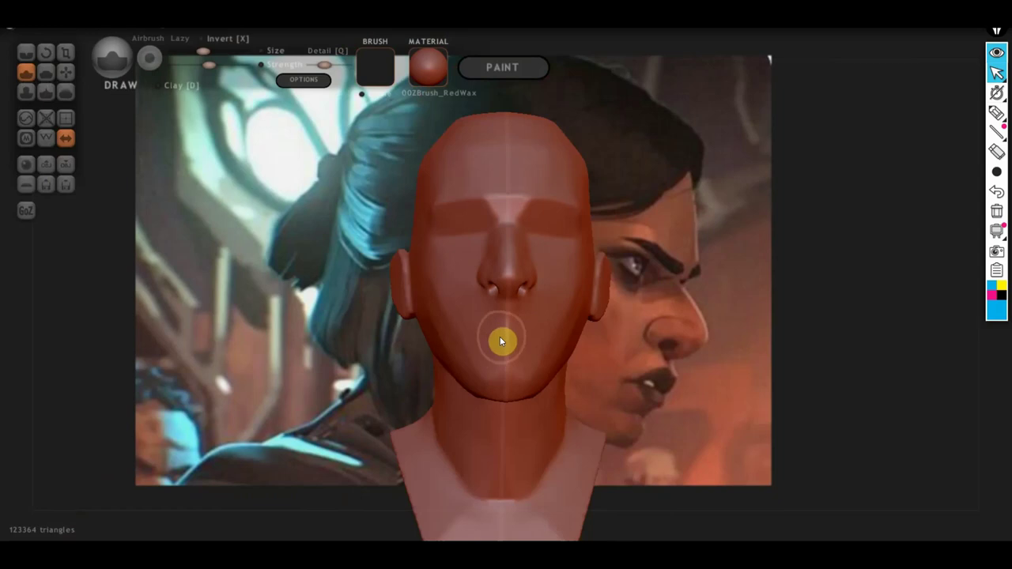
scroll(501, 334, "down", 2)
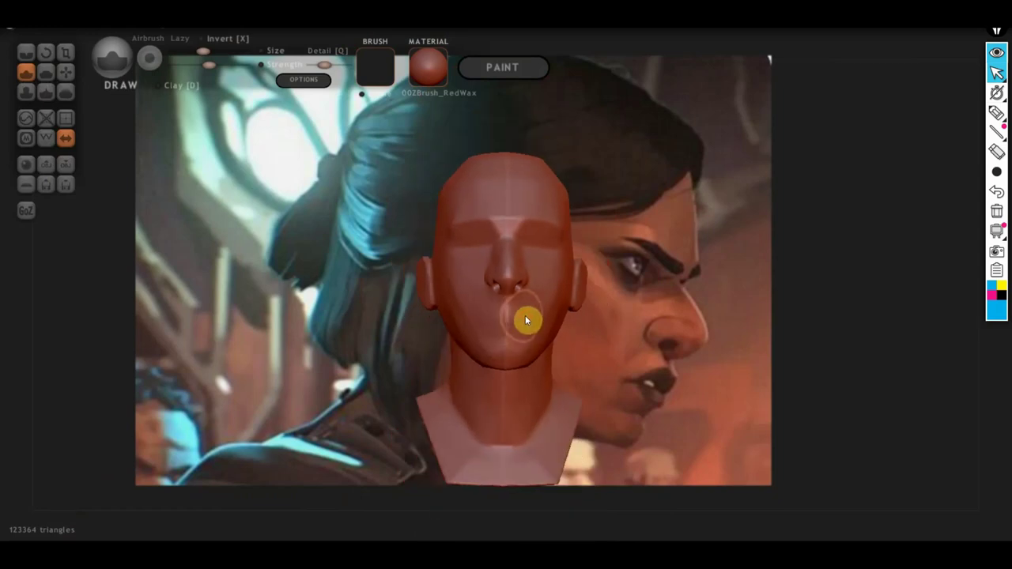
mouse_move(478, 315)
right_mouse_down()
mouse_move(587, 344)
mouse_move(689, 341)
mouse_move(516, 346)
mouse_move(688, 361)
mouse_move(560, 359)
mouse_move(361, 318)
right_mouse_up()
scroll(543, 342, "up", 2)
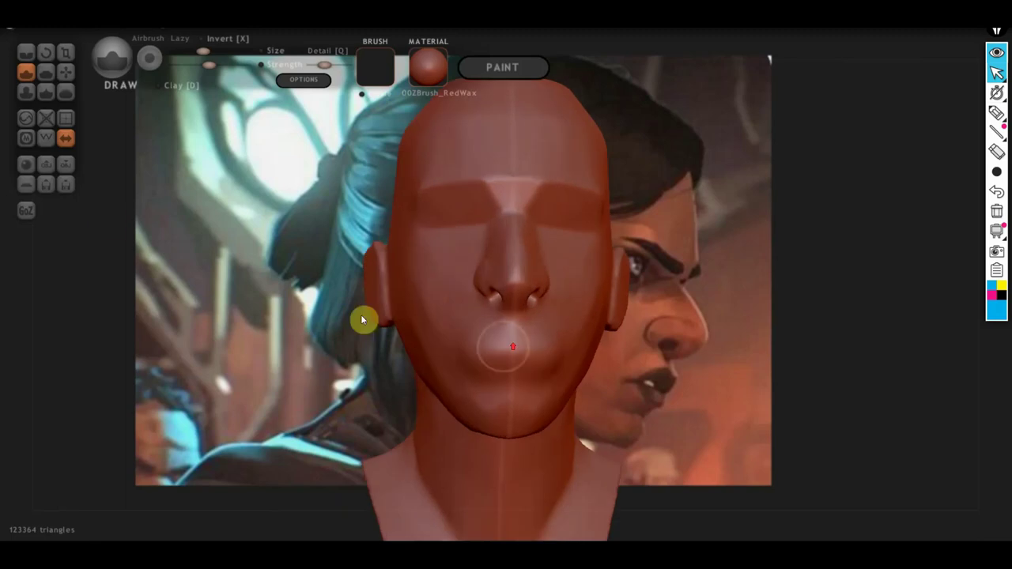
- Crease the line between the lips and deepen it along the lower lip
left_click(26, 53)
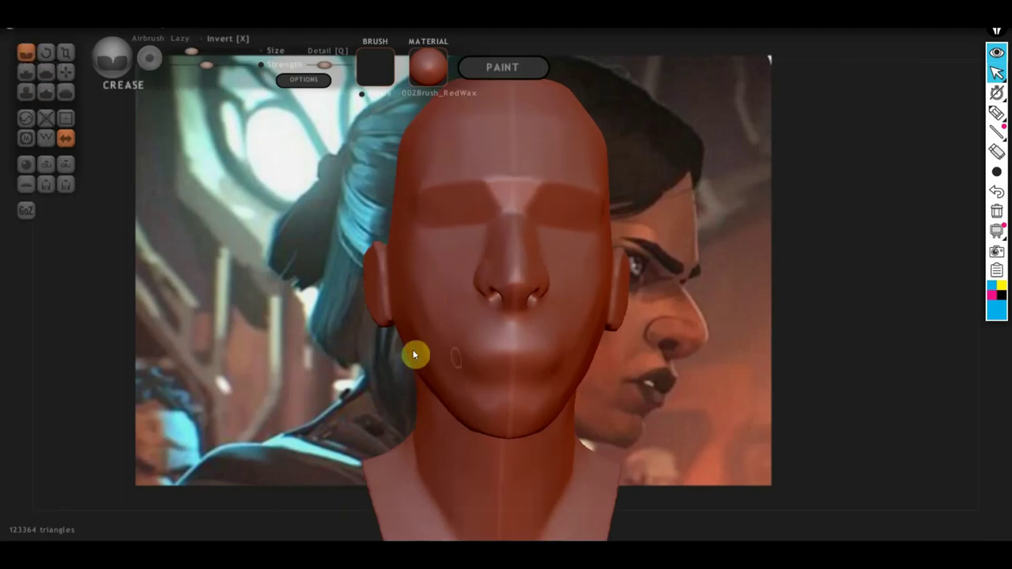
left_click_drag(465, 354, 553, 361)
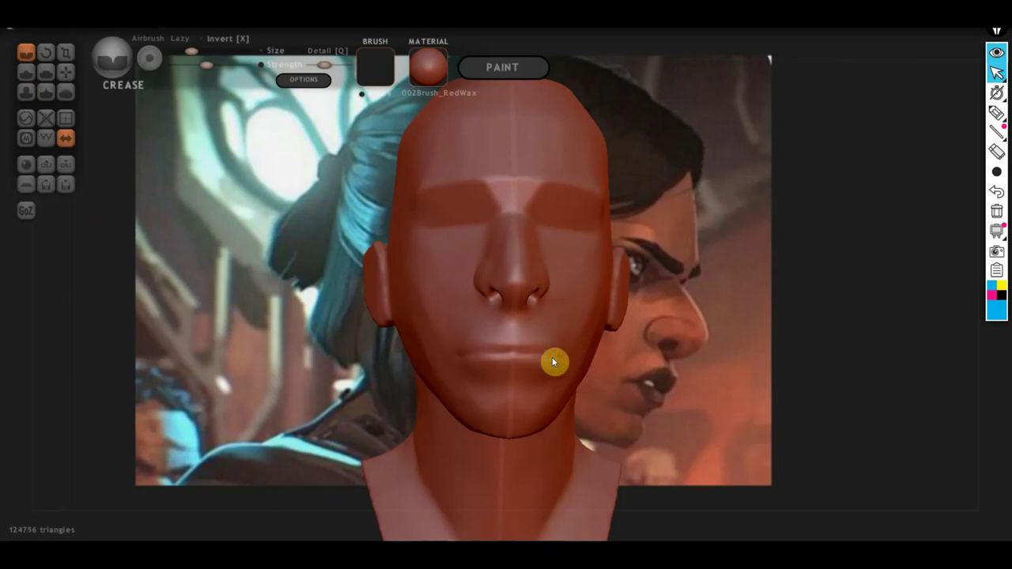
mouse_move(553, 361)
right_mouse_down()
mouse_move(564, 373)
mouse_move(479, 377)
mouse_move(631, 379)
mouse_move(498, 306)
mouse_move(584, 327)
right_mouse_up()
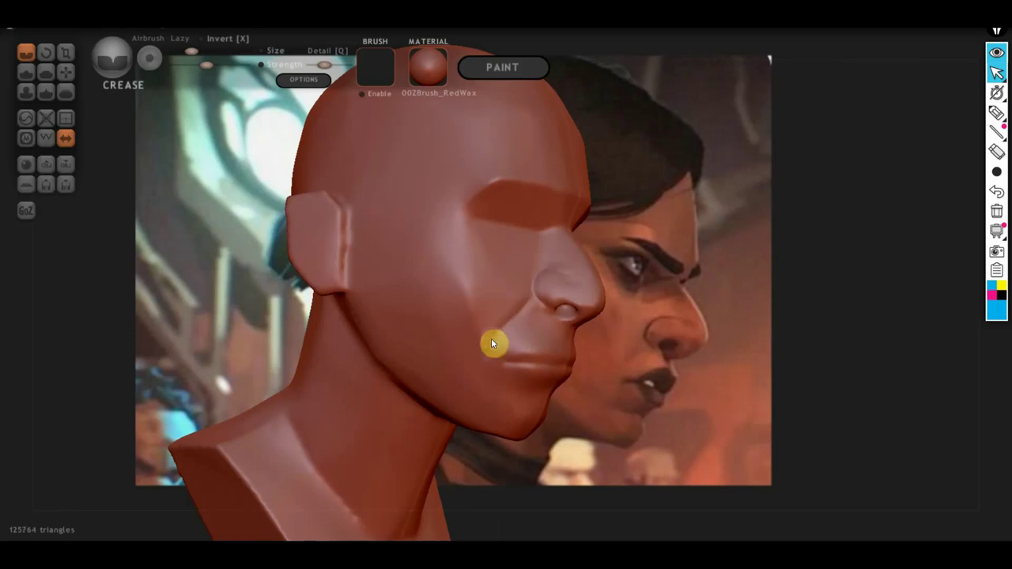
- Build up volume on the upper lip with the Clay brush in three-quarter view
mouse_move(485, 351)
right_mouse_down()
mouse_move(393, 350)
mouse_move(184, 264)
right_mouse_up()
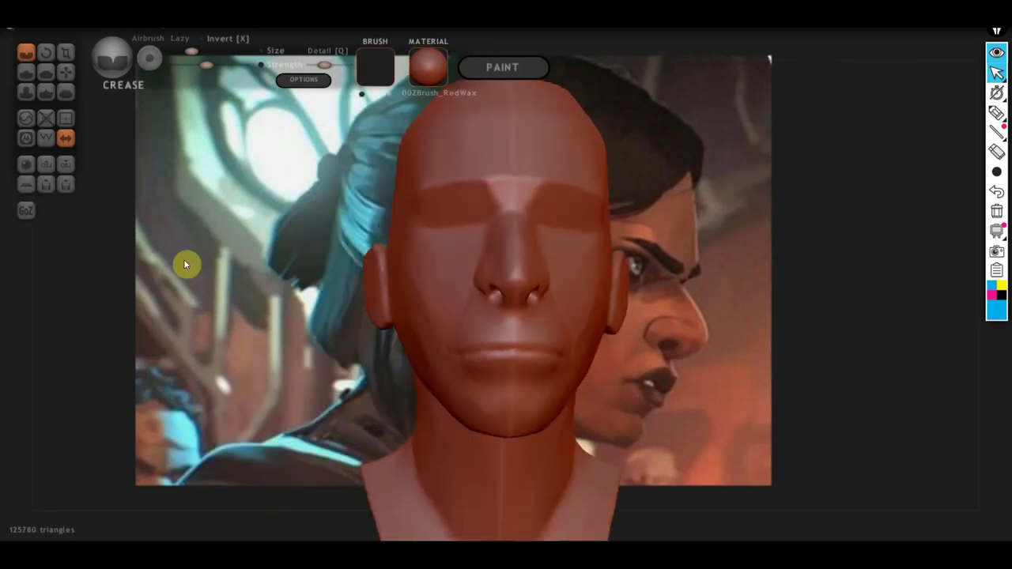
left_click(27, 72)
mouse_move(450, 347)
right_mouse_down()
mouse_move(549, 357)
mouse_move(506, 346)
right_mouse_up()
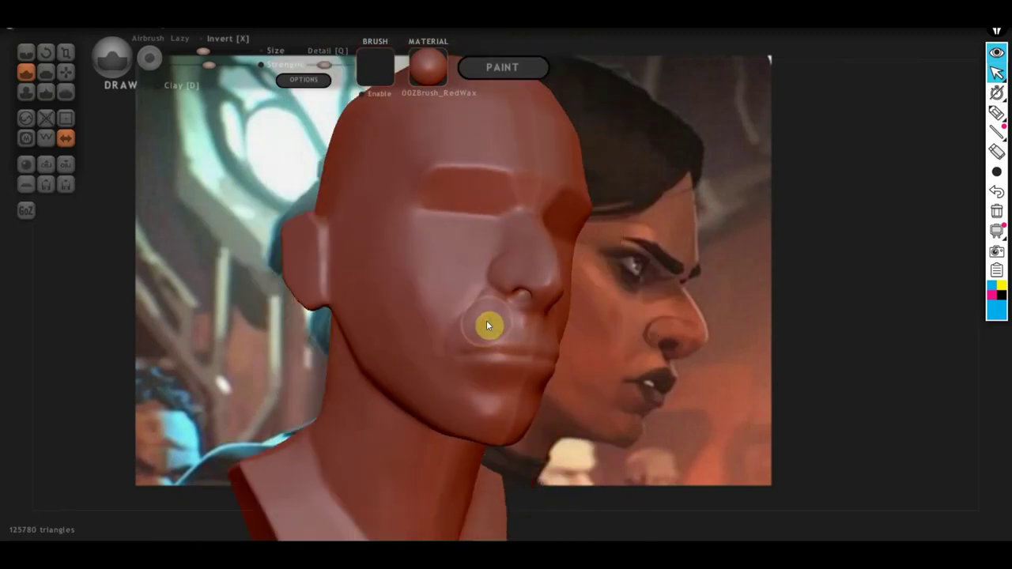
left_click_drag(495, 318, 496, 321)
scroll(483, 319, "up", 3)
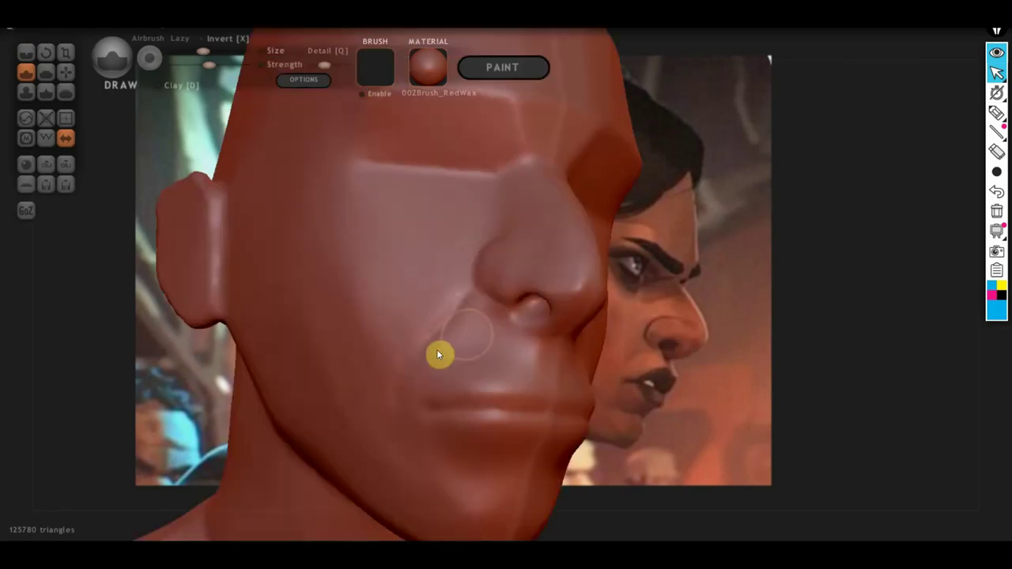
mouse_move(436, 349)
right_mouse_down()
mouse_move(483, 366)
mouse_move(406, 332)
mouse_move(393, 359)
right_mouse_up()
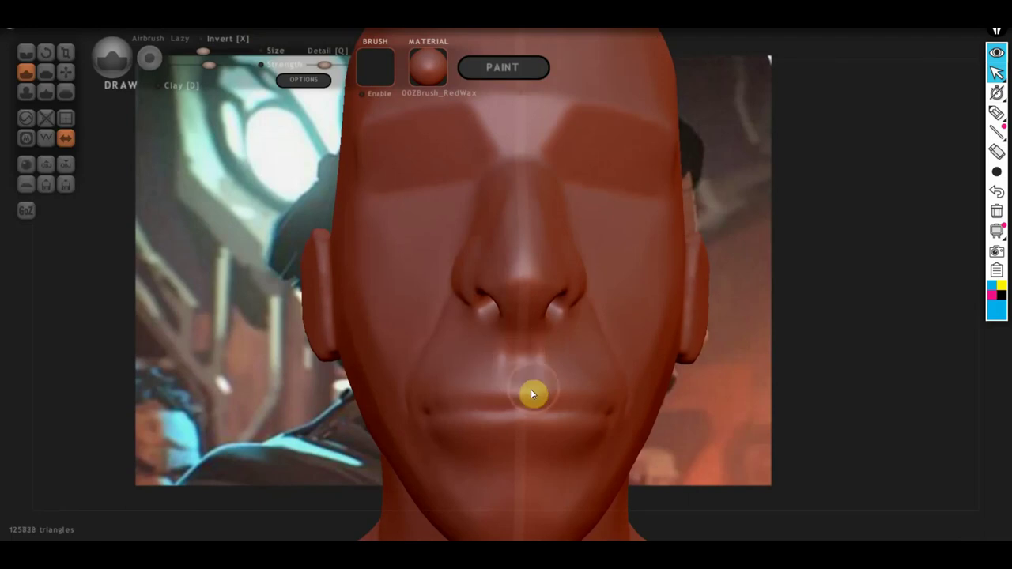
scroll(518, 375, "down", 3)
scroll(557, 372, "down", 2)
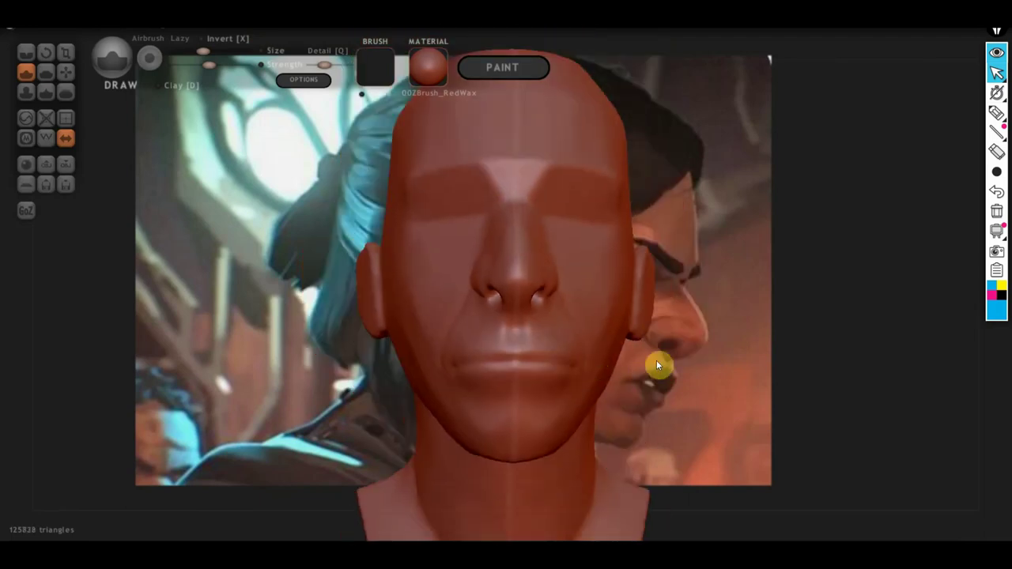
scroll(608, 369, "up", 3)
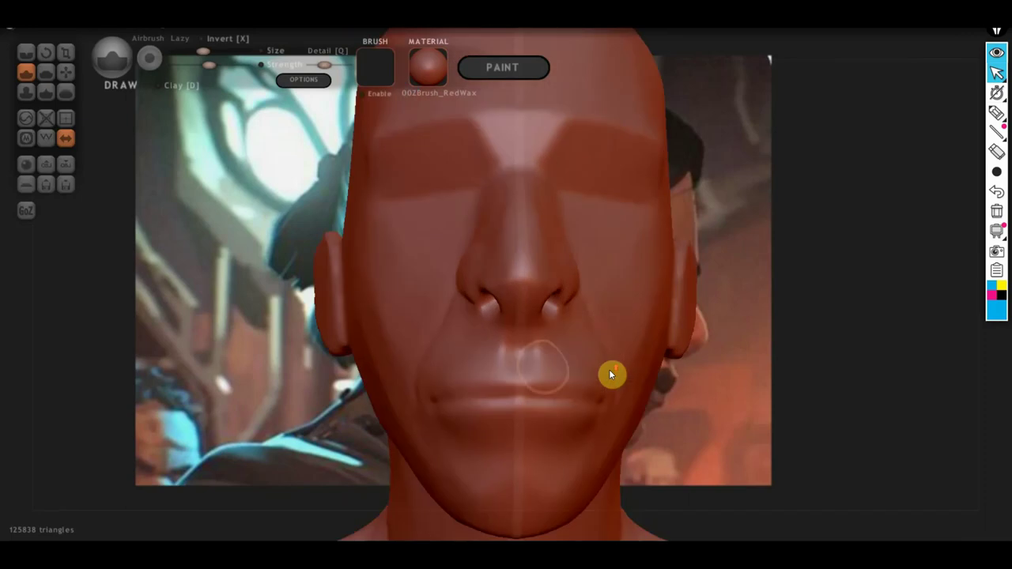
- Flatten the philtrum and the area beside the upper lip, checking from several angles
left_click(46, 72)
scroll(441, 332, "up", 3)
scroll(515, 388, "up", 2)
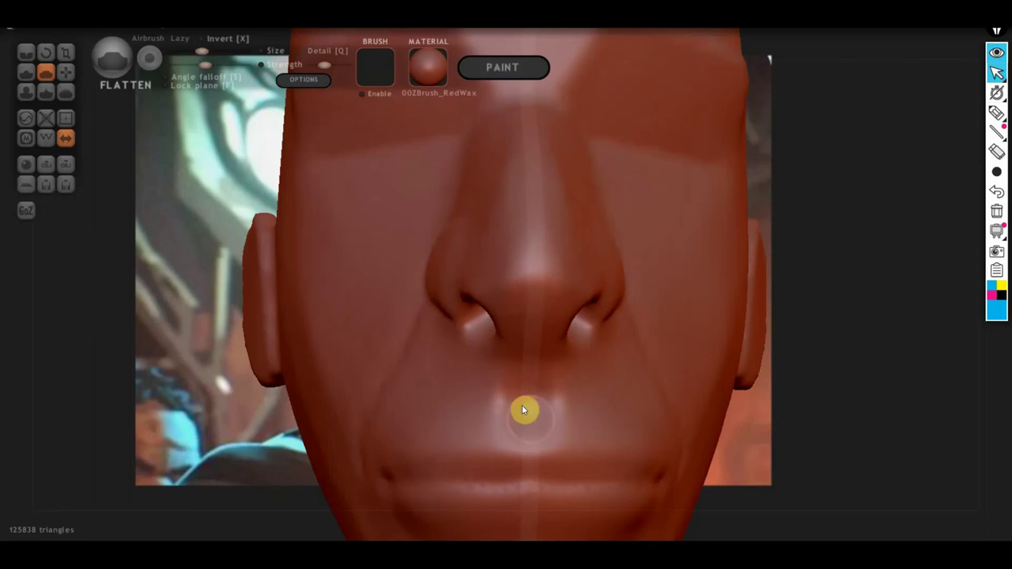
scroll(521, 403, "down", 2)
left_click_drag(519, 369, 524, 382)
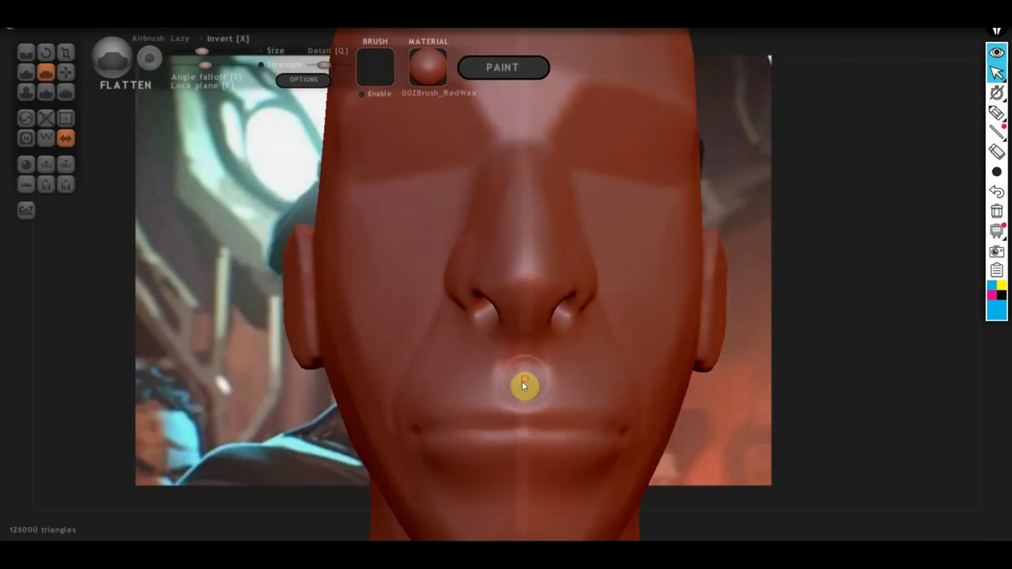
right_click_drag(536, 390, 528, 365)
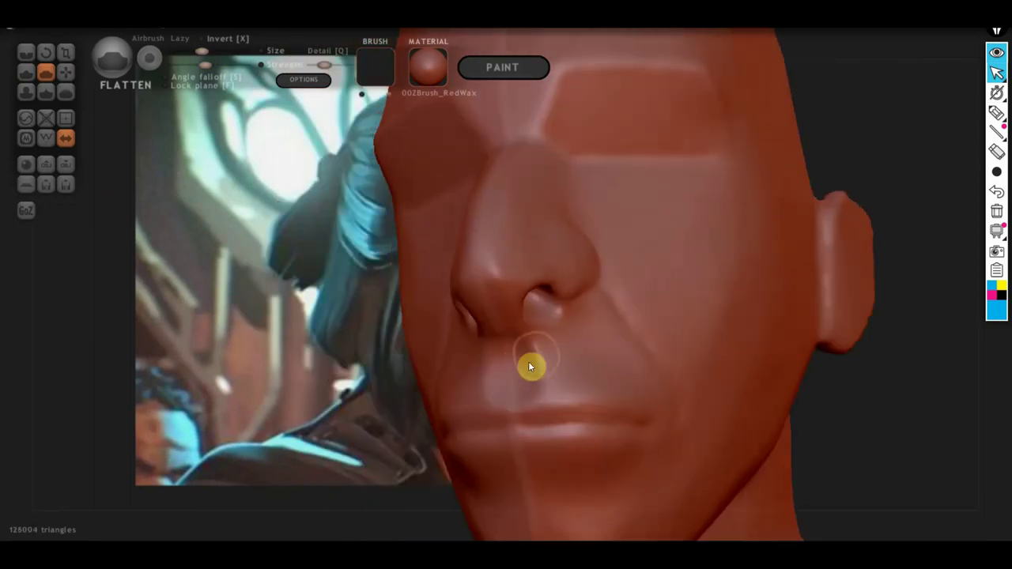
left_click_drag(528, 365, 552, 359)
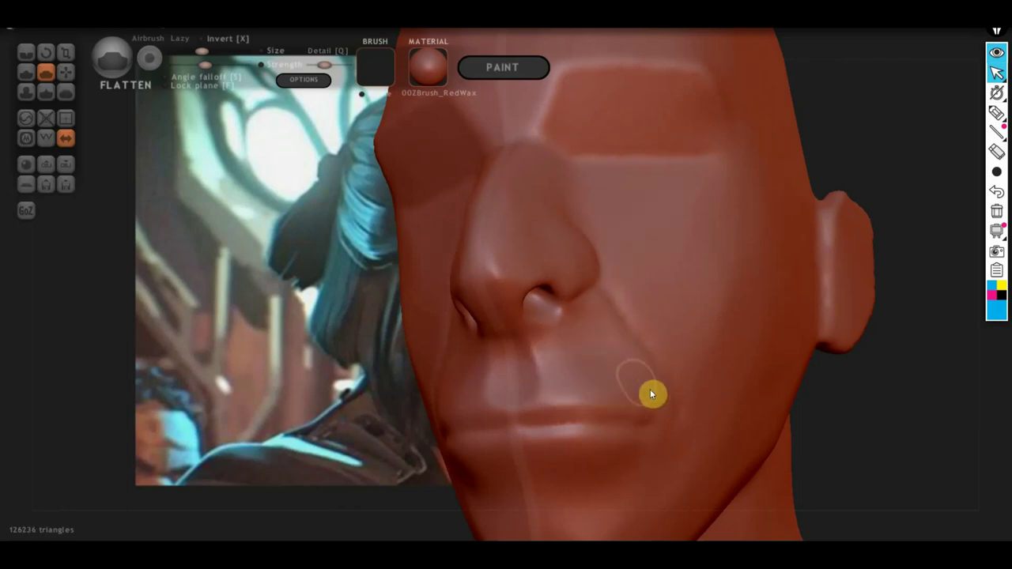
left_click_drag(558, 339, 592, 383)
right_click_drag(607, 393, 548, 343)
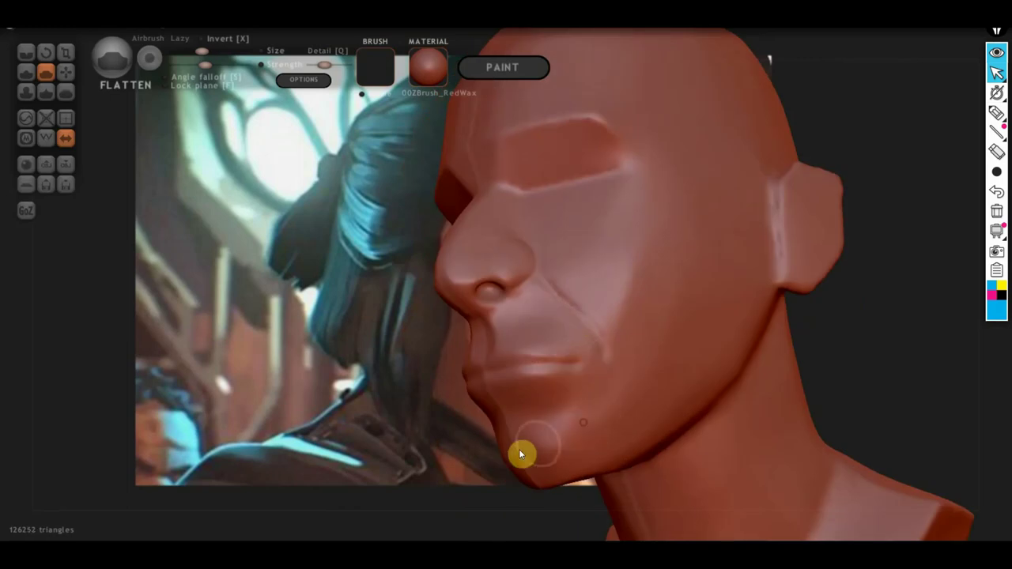
right_click_drag(548, 431, 790, 427)
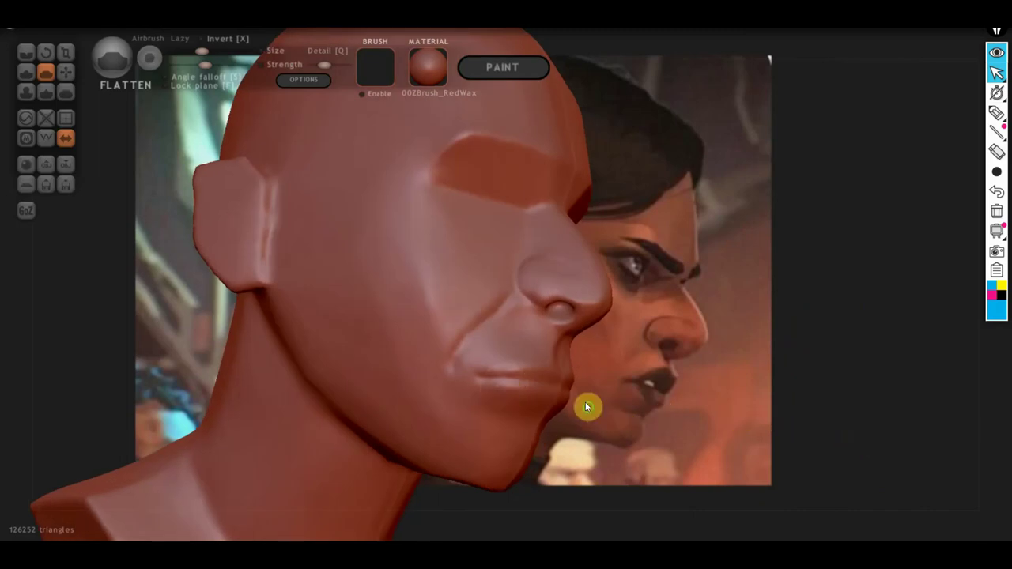
right_click_drag(585, 402, 601, 416)
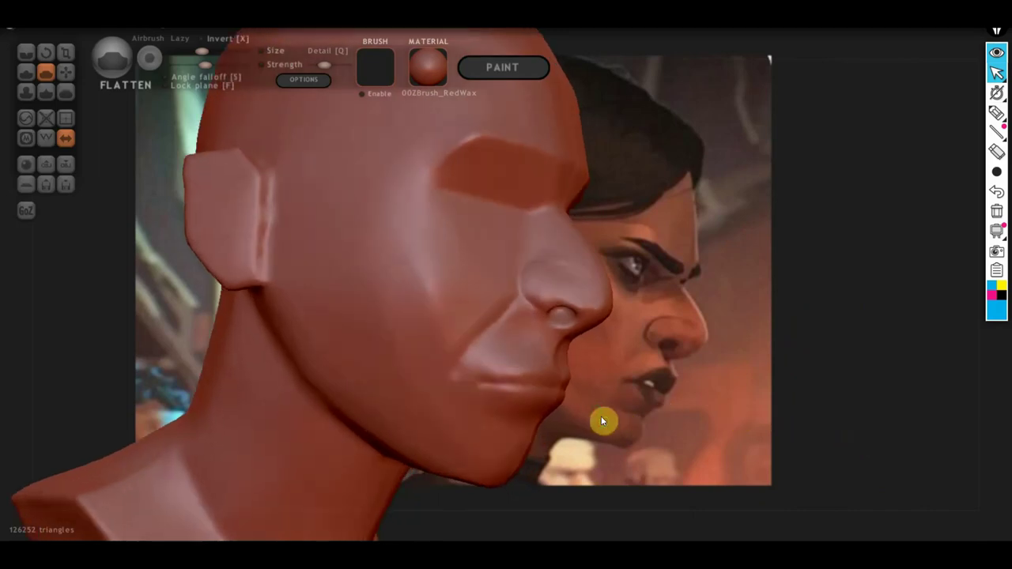
- Crease around the mouth corner and under the lower lip
left_click(25, 52)
right_click_drag(503, 337, 483, 334)
right_click_drag(550, 424, 544, 407)
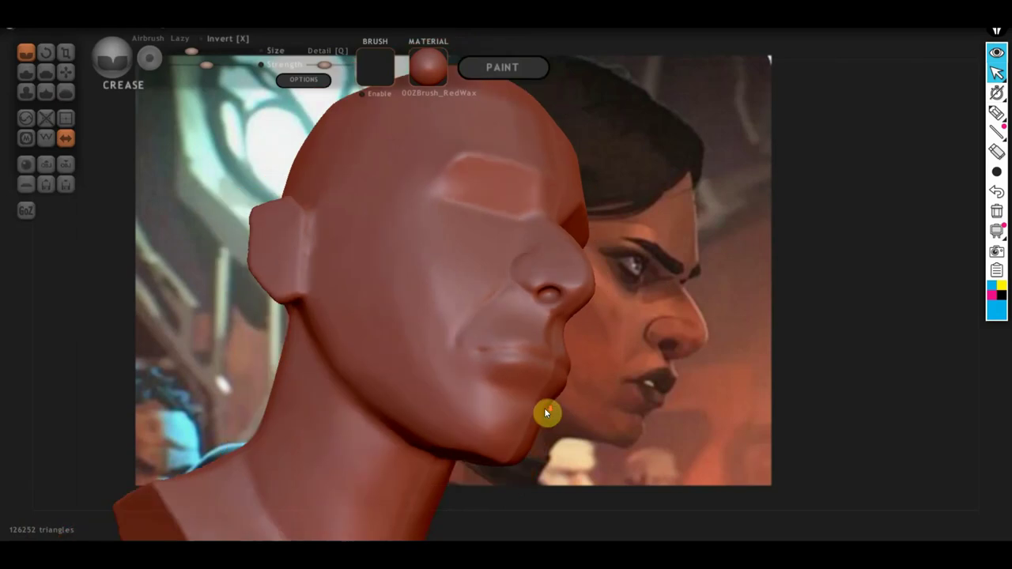
mouse_move(540, 380)
left_mouse_down()
mouse_move(474, 397)
mouse_move(460, 359)
left_mouse_up()
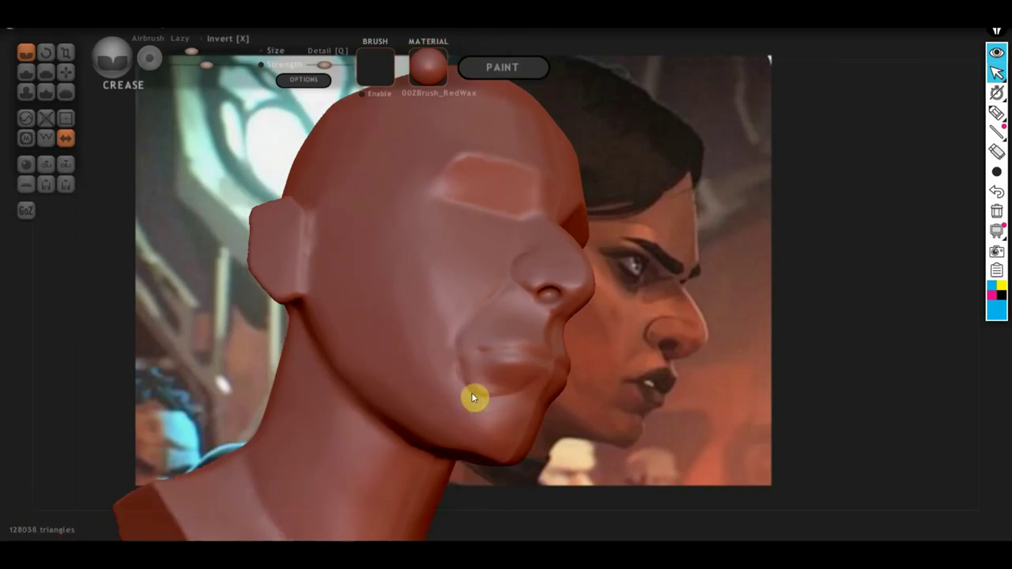
mouse_move(472, 397)
left_mouse_down()
mouse_move(514, 402)
mouse_move(536, 386)
left_mouse_up()
mouse_move(543, 436)
right_mouse_down()
mouse_move(423, 441)
mouse_move(502, 392)
right_mouse_up()
mouse_move(520, 435)
right_mouse_down()
mouse_move(611, 437)
mouse_move(574, 426)
right_mouse_up()
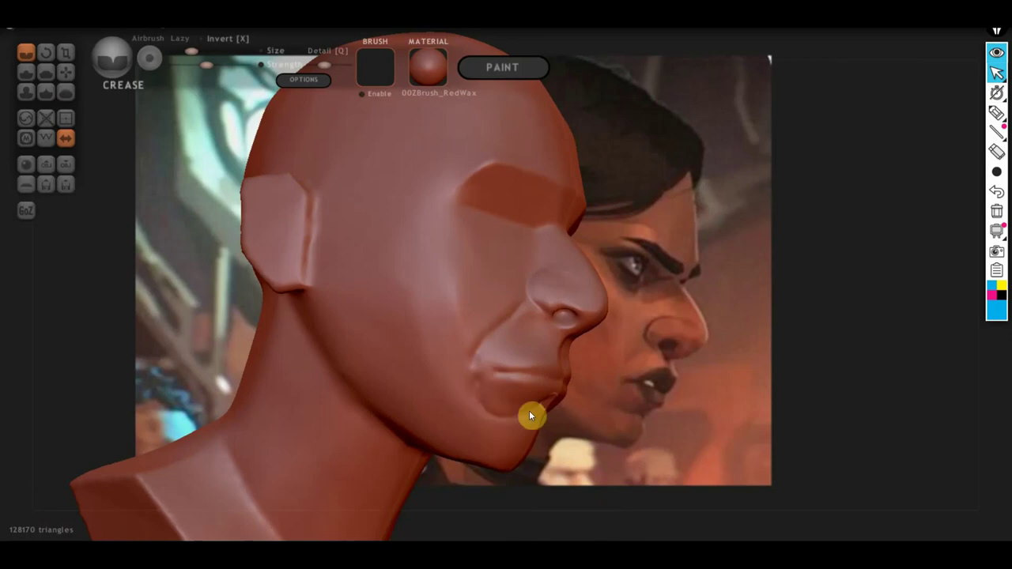
right_click_drag(548, 449, 452, 436)
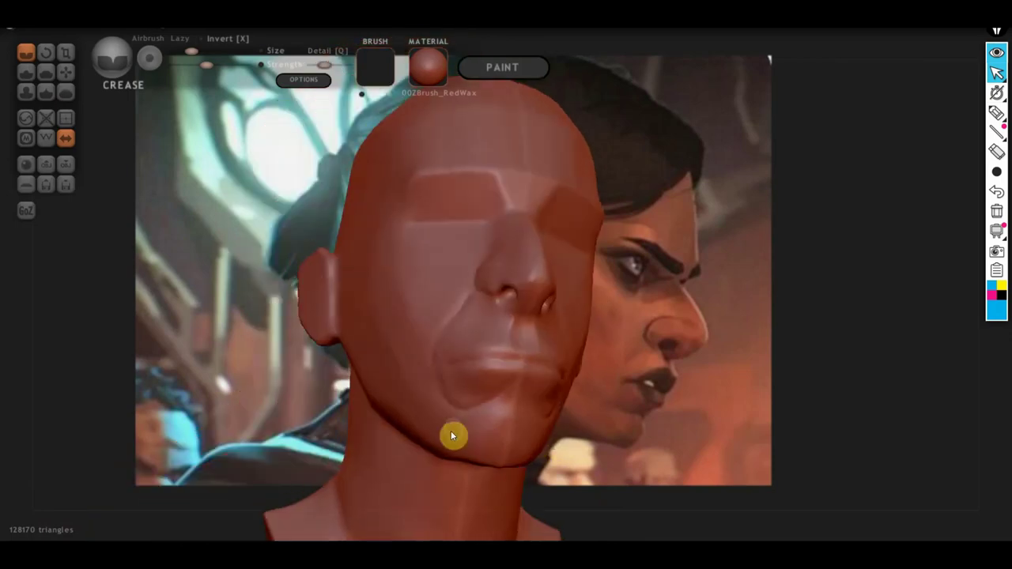
mouse_move(535, 412)
left_mouse_down()
mouse_move(517, 406)
mouse_move(448, 421)
mouse_move(528, 413)
mouse_move(456, 422)
mouse_move(515, 422)
left_mouse_up()
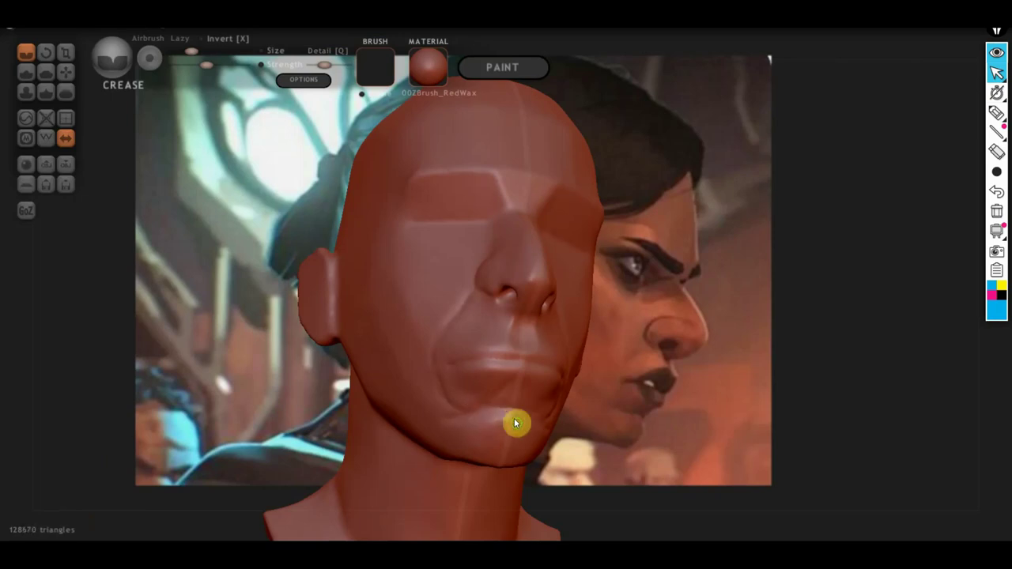
mouse_move(514, 422)
right_mouse_down()
mouse_move(556, 441)
mouse_move(667, 463)
mouse_move(673, 454)
mouse_move(528, 449)
right_mouse_up()
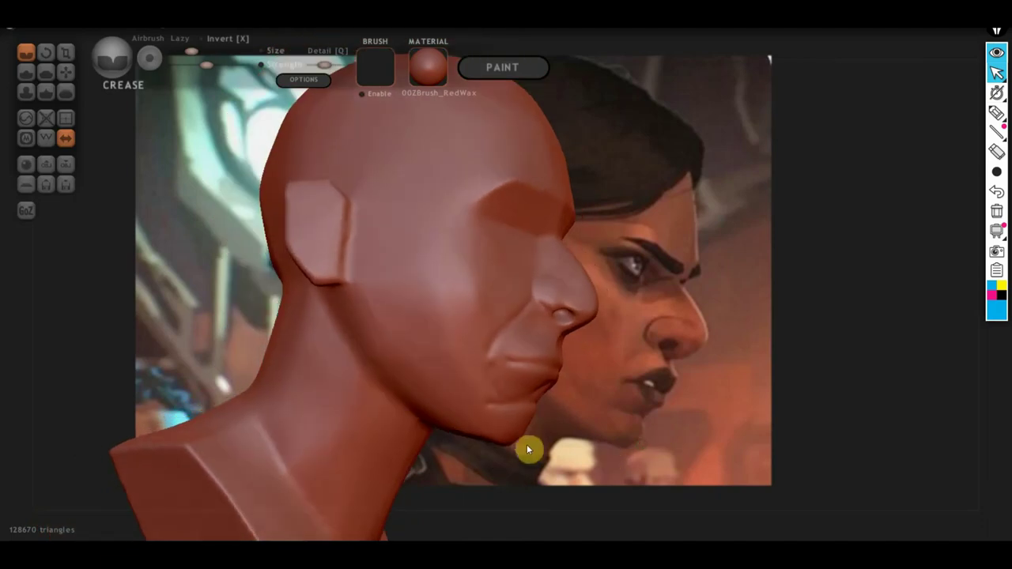
- Flatten the chin into a firmer plane
left_click(48, 78)
mouse_move(475, 352)
right_mouse_down()
mouse_move(417, 409)
mouse_move(511, 415)
mouse_move(477, 348)
mouse_move(485, 406)
mouse_move(422, 420)
right_mouse_up()
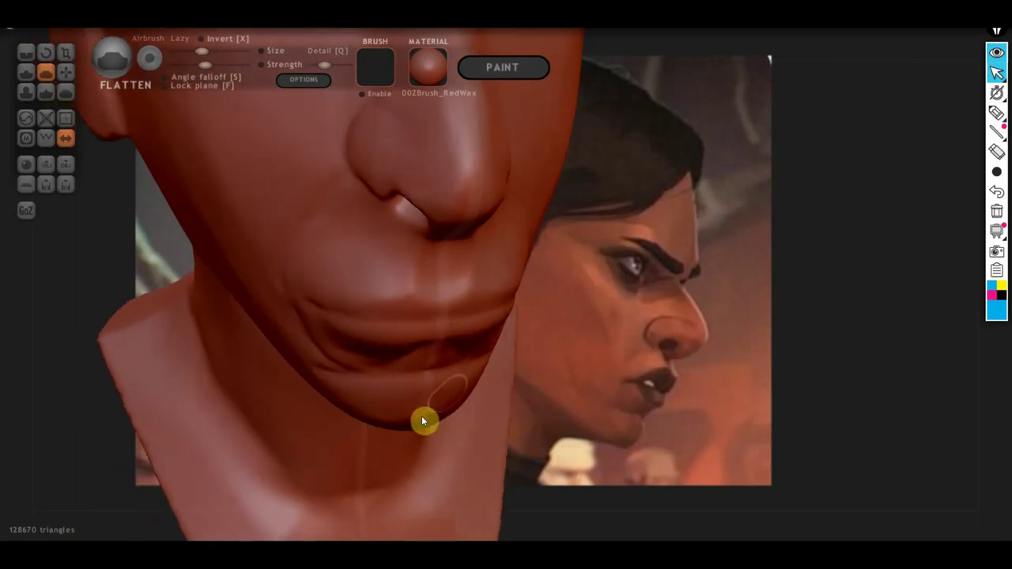
mouse_move(463, 387)
left_mouse_down()
mouse_move(346, 389)
mouse_move(416, 396)
mouse_move(339, 384)
mouse_move(468, 384)
left_mouse_up()
mouse_move(468, 384)
right_mouse_down()
mouse_move(619, 360)
mouse_move(513, 399)
right_mouse_up()
scroll(441, 393, "down", 3)
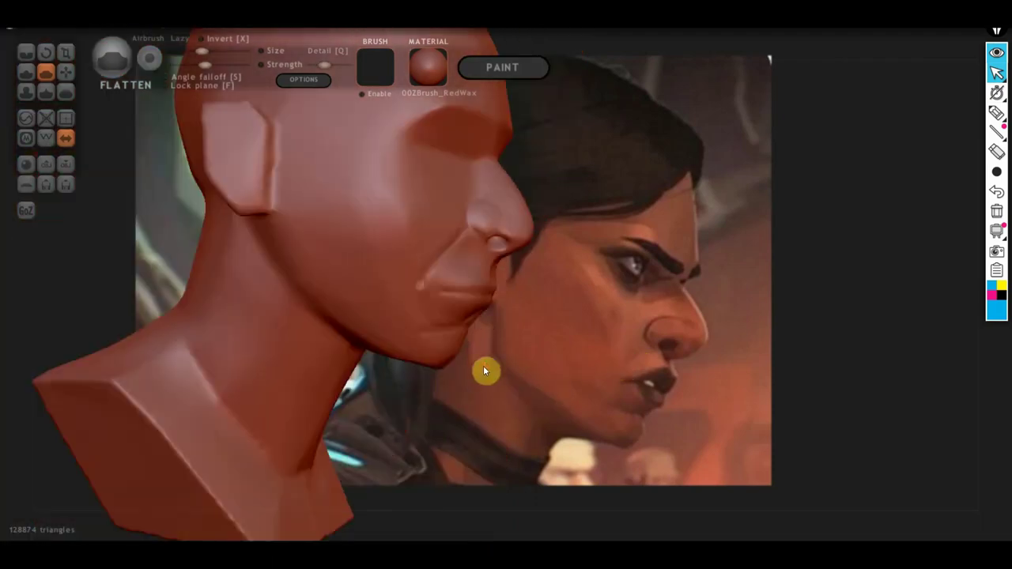
- Use Grab to pull the jaw and chin underside down and outward
left_click(66, 72)
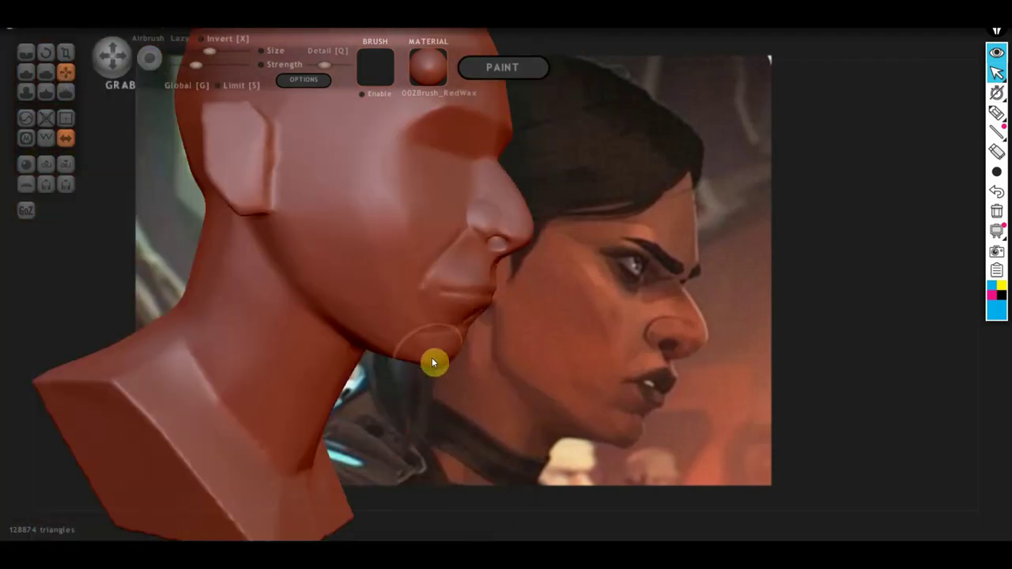
mouse_move(433, 357)
left_mouse_down()
mouse_move(447, 373)
mouse_move(432, 391)
left_mouse_up()
mouse_move(431, 391)
right_mouse_down()
mouse_move(408, 365)
mouse_move(414, 358)
right_mouse_up()
left_click_drag(402, 360, 397, 379)
mouse_move(397, 379)
right_mouse_down()
mouse_move(424, 384)
mouse_move(343, 348)
right_mouse_up()
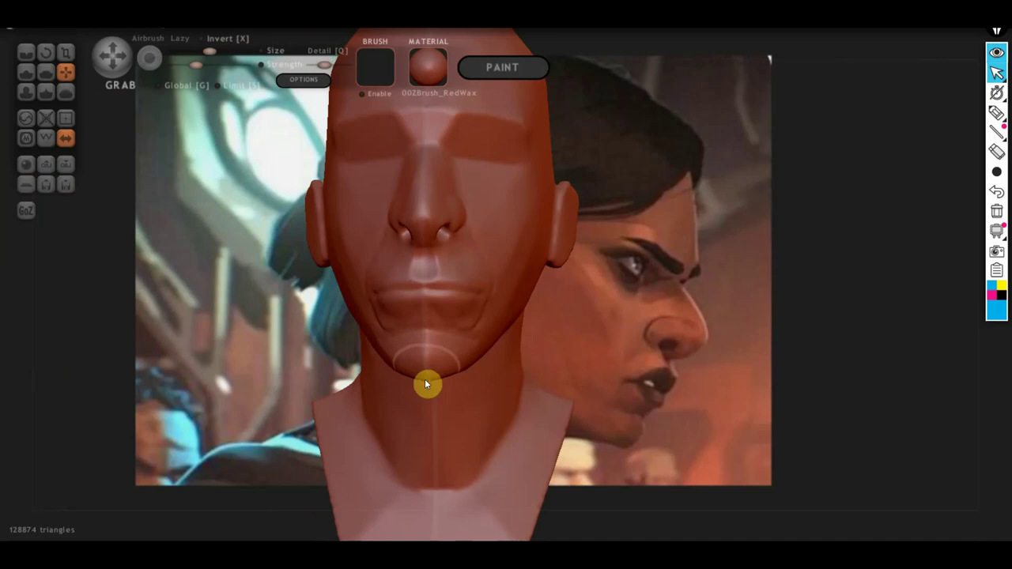
right_click_drag(427, 370, 505, 379)
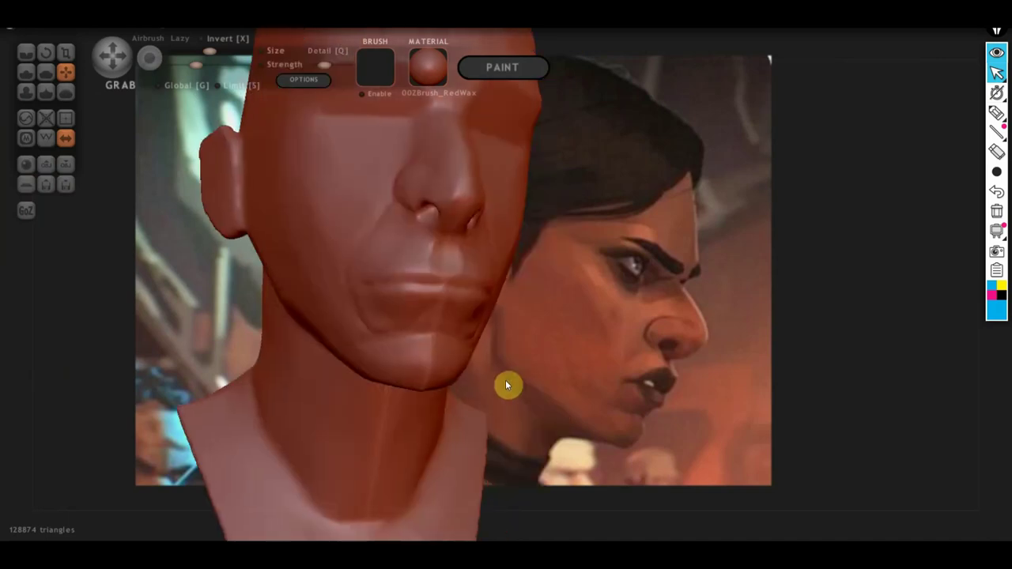
mouse_move(410, 381)
right_mouse_down()
mouse_move(437, 385)
mouse_move(245, 306)
right_mouse_up()
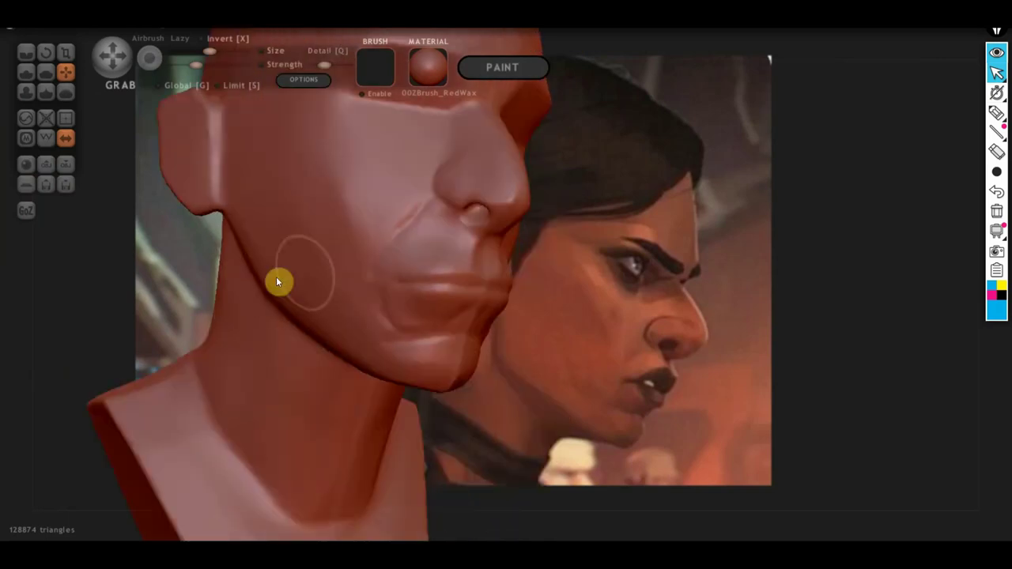
- Add a Clay ridge stroke to the upper lip, then undo it
left_click(25, 72)
mouse_move(117, 100)
right_mouse_down()
mouse_move(439, 275)
mouse_move(427, 303)
right_mouse_up()
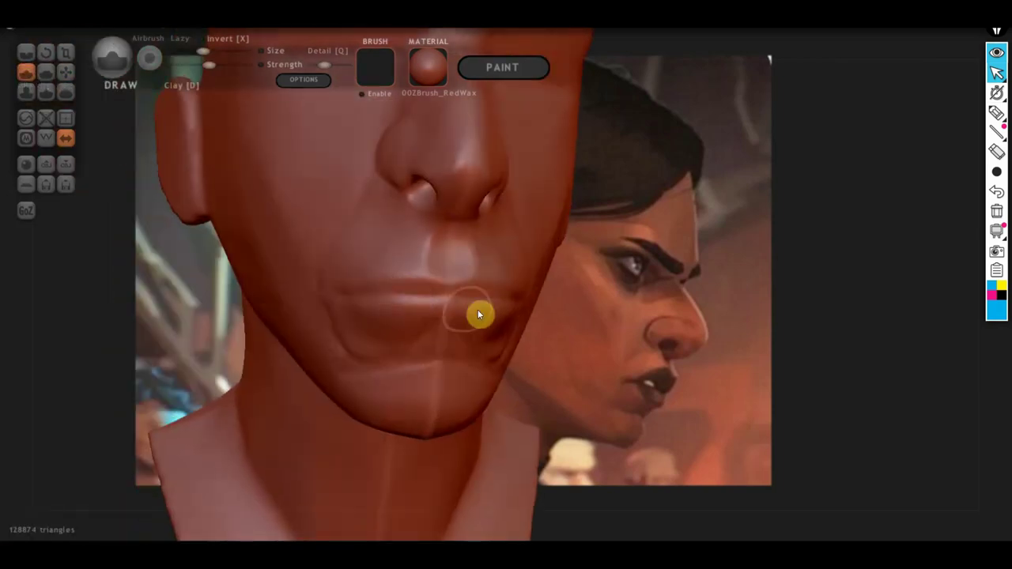
scroll(478, 309, "up", 3)
left_click_drag(505, 330, 432, 324)
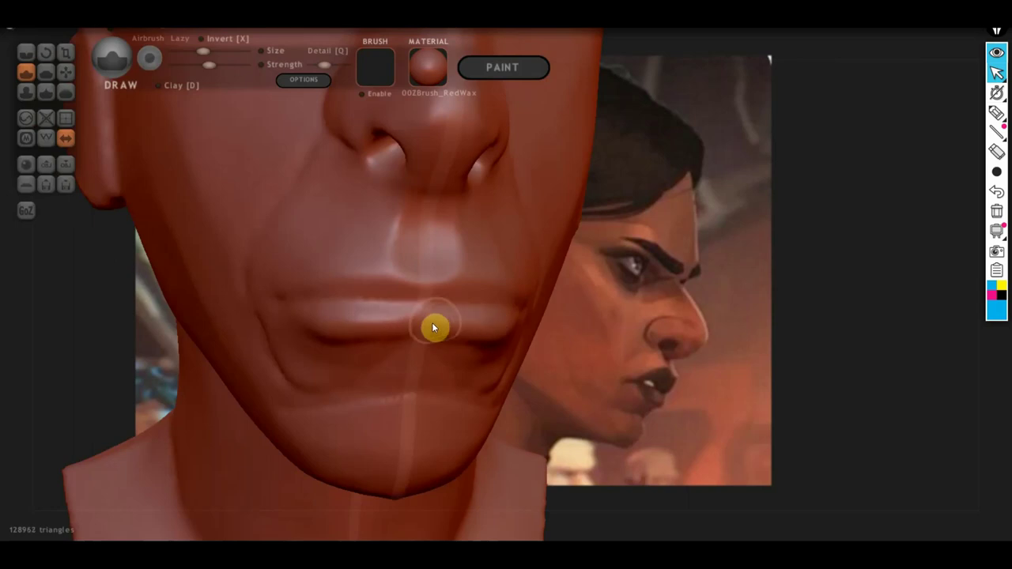
key("ctrl+z")
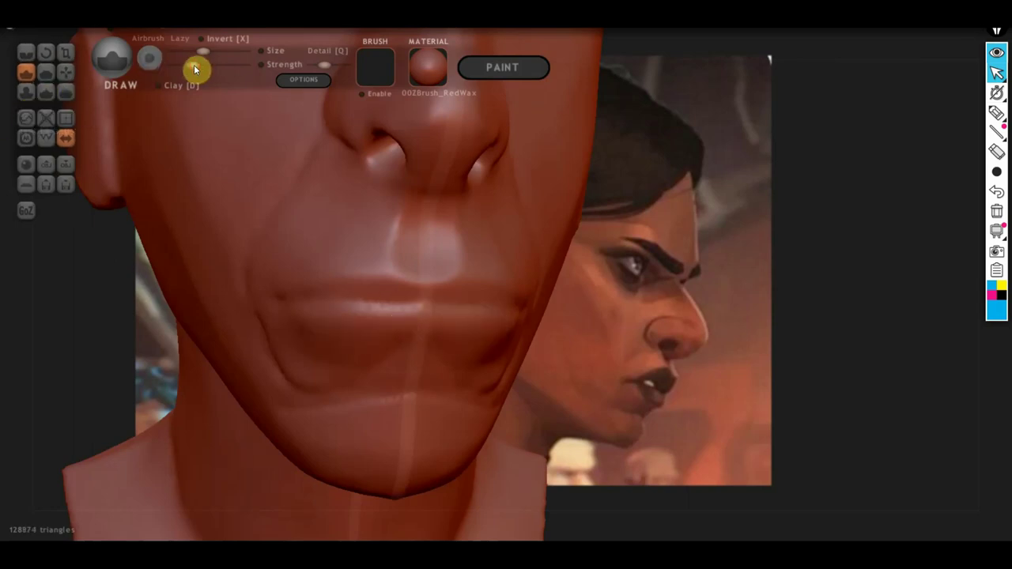
- Reshape the lower lip, chin and cheek crease with Clay strokes
left_click_drag(499, 330, 343, 323)
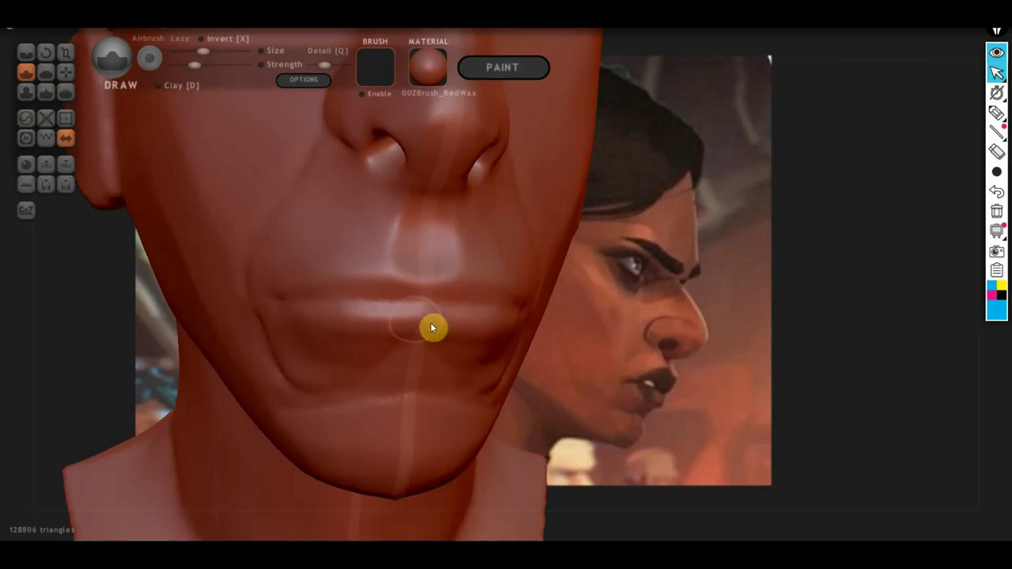
left_click_drag(429, 331, 338, 326)
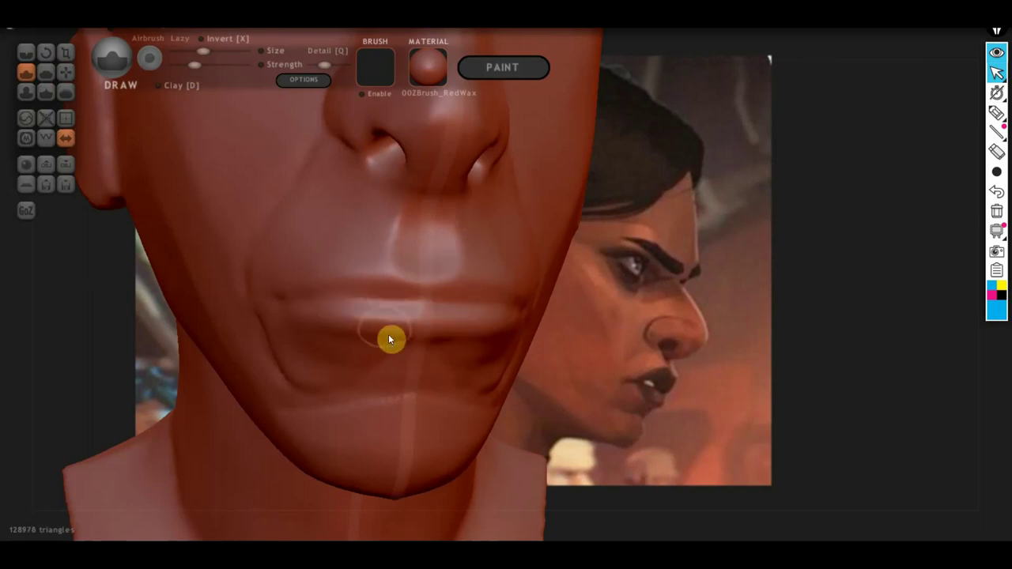
right_click_drag(336, 326, 361, 311)
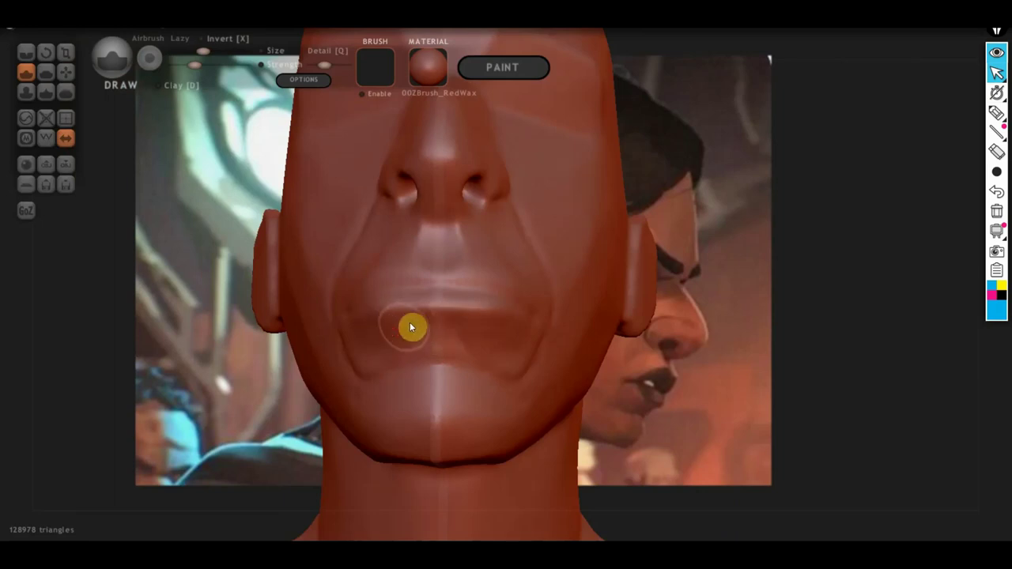
left_click_drag(413, 327, 362, 355)
mouse_move(362, 355)
right_mouse_down()
mouse_move(466, 352)
mouse_move(402, 337)
right_mouse_up()
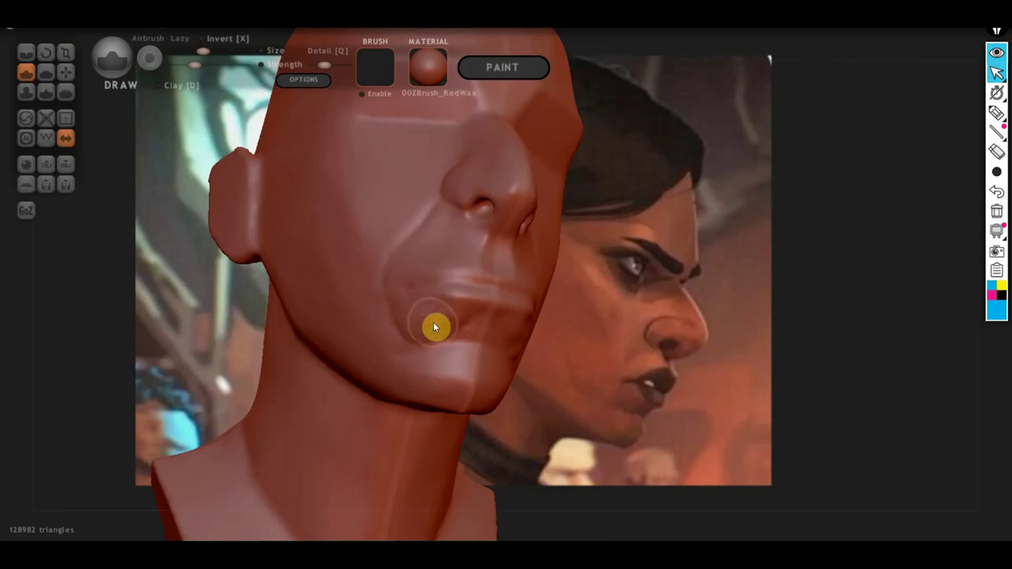
mouse_move(541, 395)
right_mouse_down()
mouse_move(662, 438)
mouse_move(668, 427)
right_mouse_up()
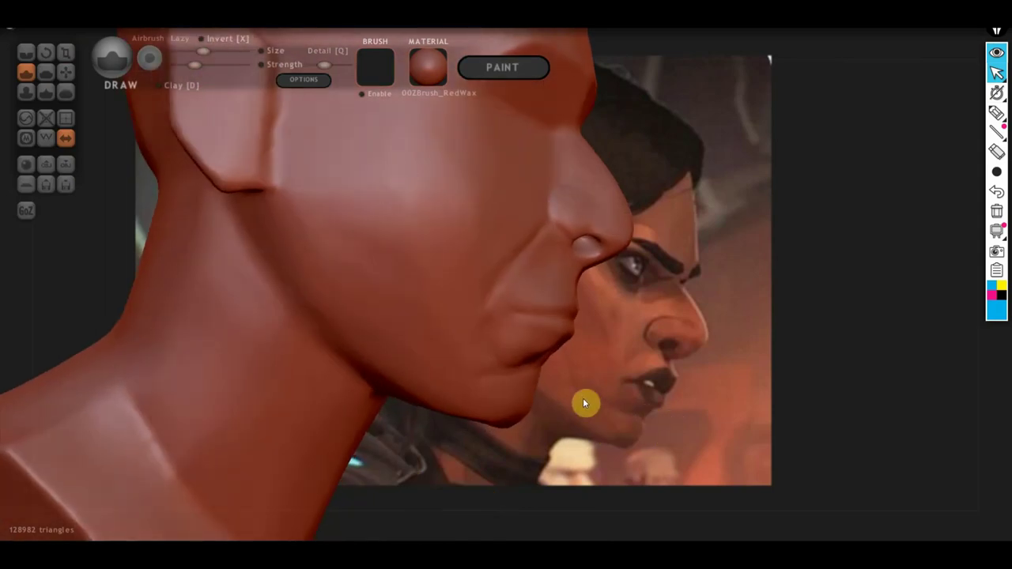
left_click_drag(507, 358, 481, 326)
right_click_drag(487, 317, 382, 318)
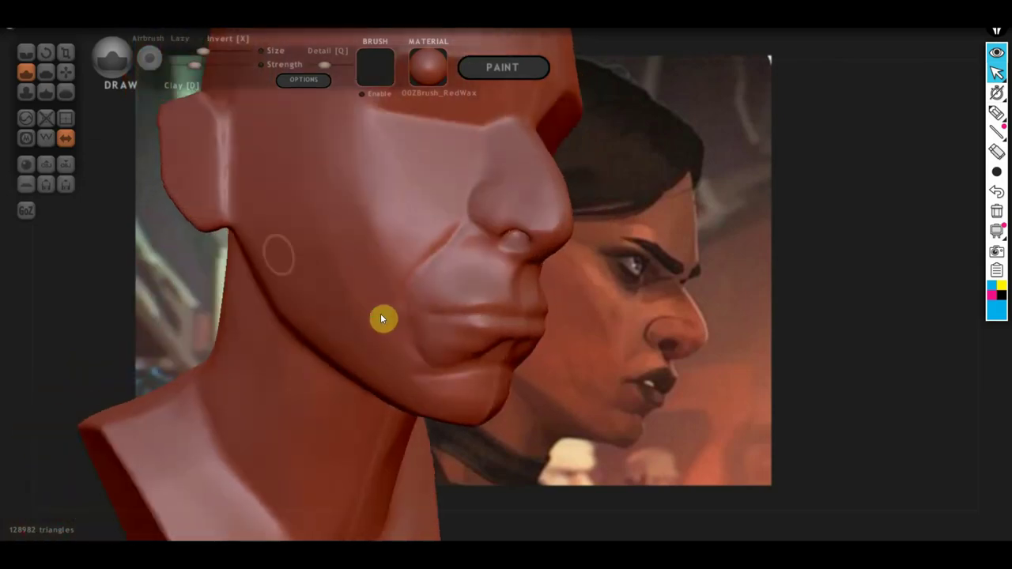
- Try Flatten and Clay, then select Crease and enlarge its brush size
left_click(46, 71)
scroll(363, 229, "up", 2)
scroll(426, 237, "up", 2)
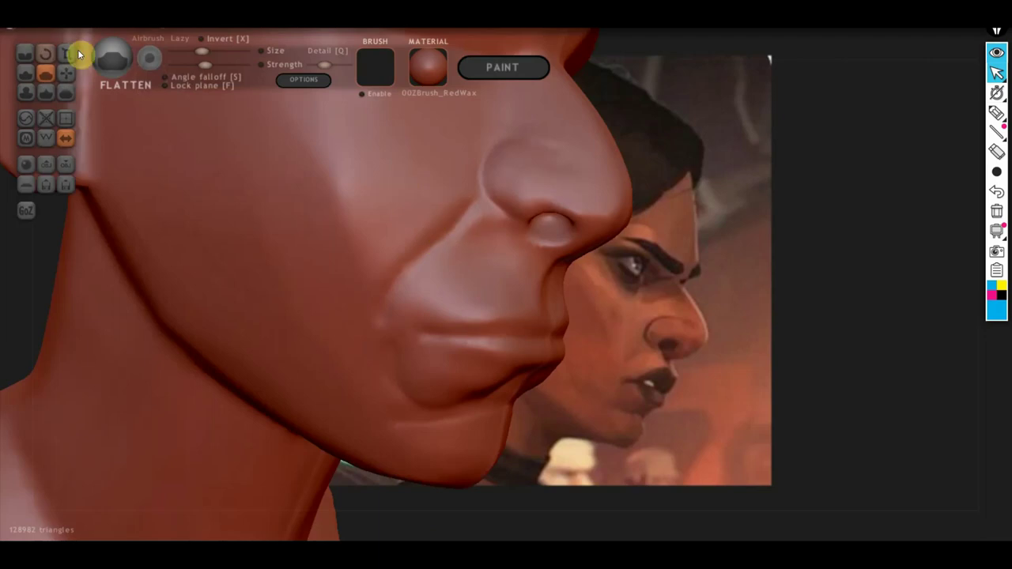
left_click(27, 72)
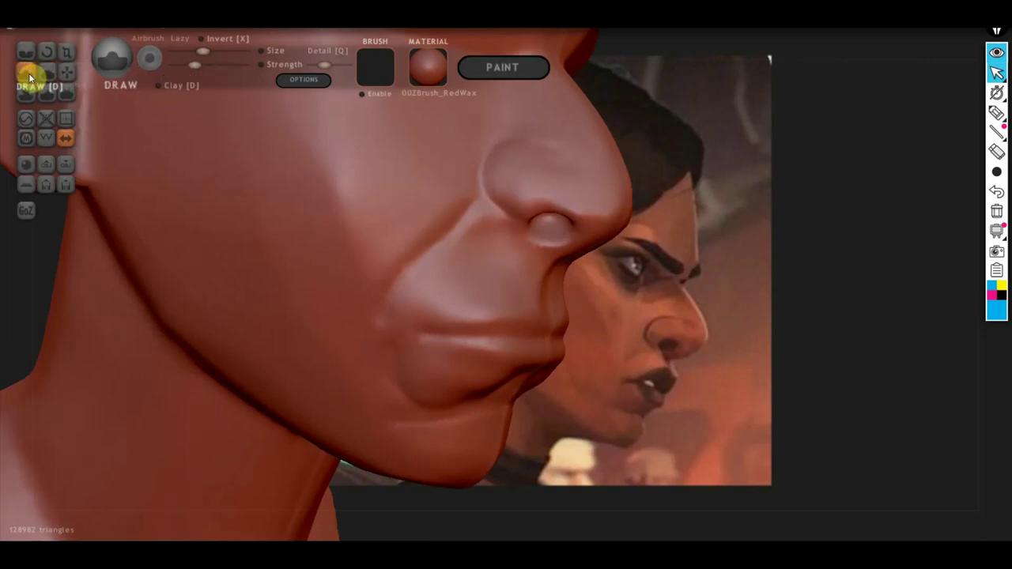
scroll(404, 235, "down", 2)
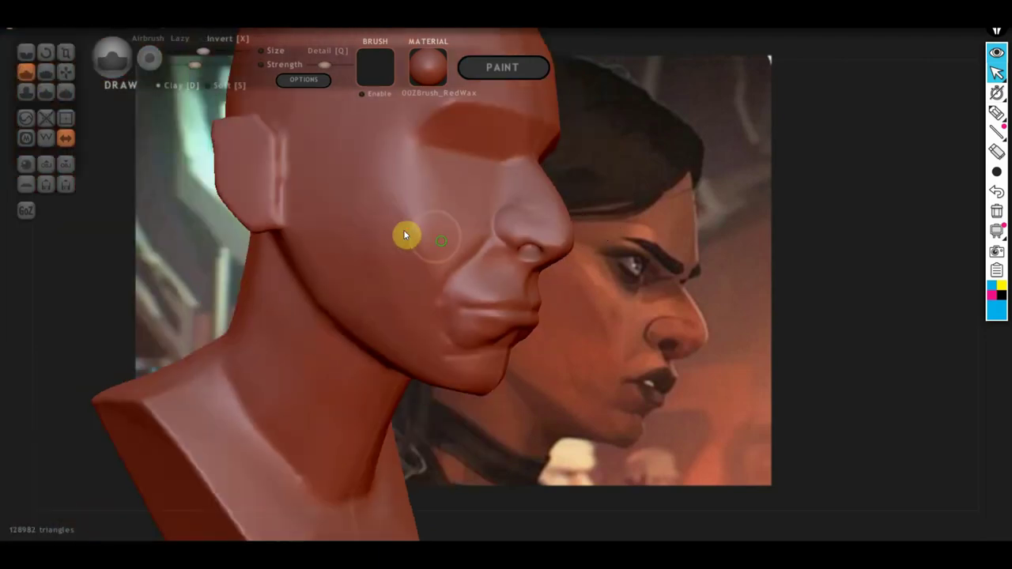
scroll(404, 235, "up", 2)
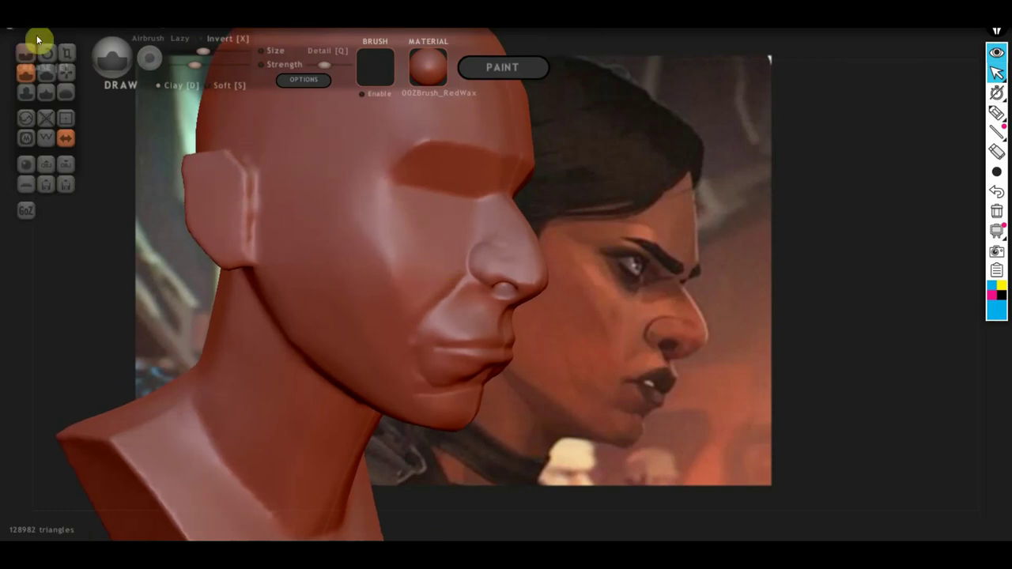
left_click(26, 52)
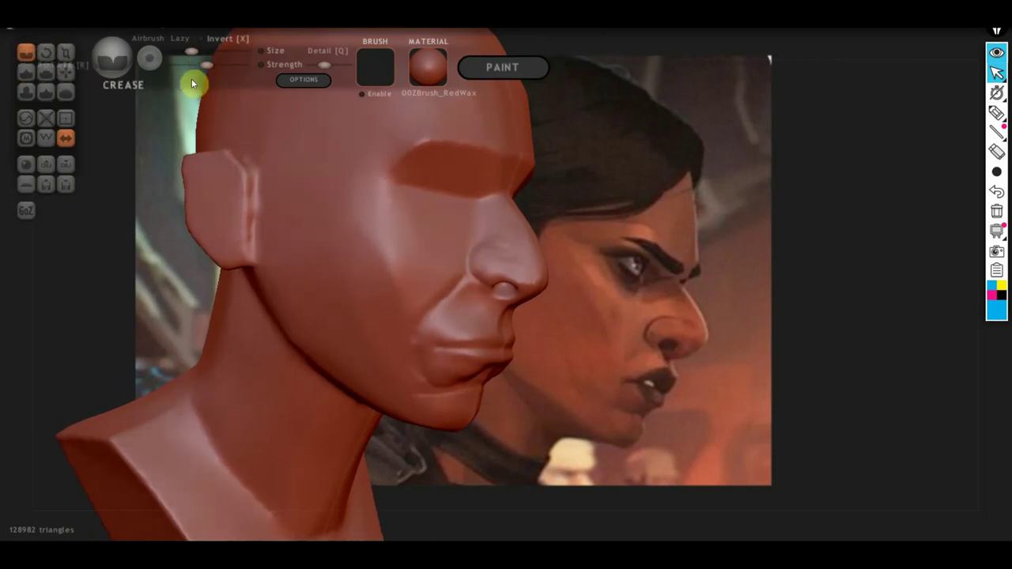
left_click_drag(201, 53, 202, 52)
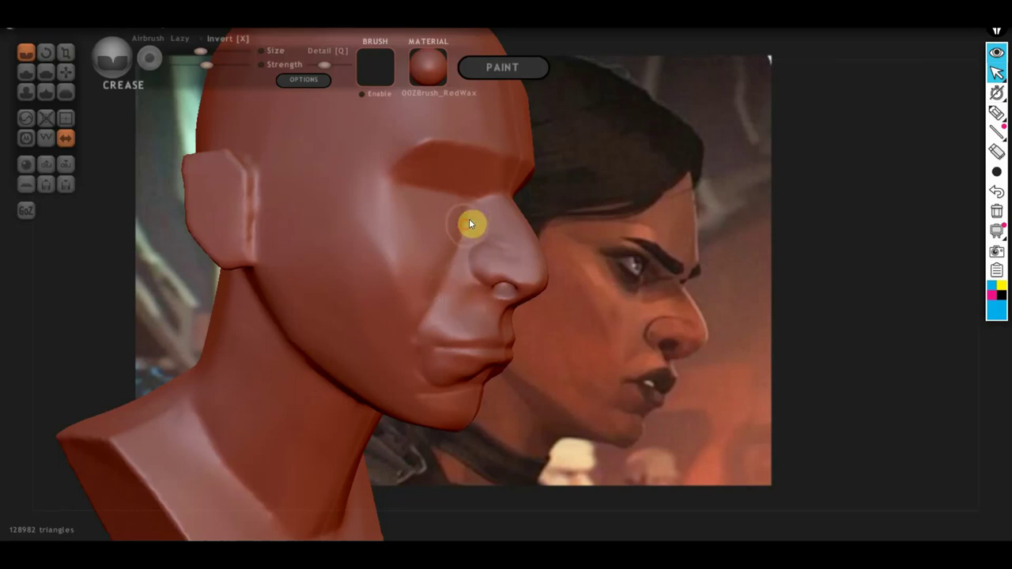
mouse_move(420, 240)
right_mouse_down()
mouse_move(401, 268)
mouse_move(365, 270)
mouse_move(434, 251)
right_mouse_up()
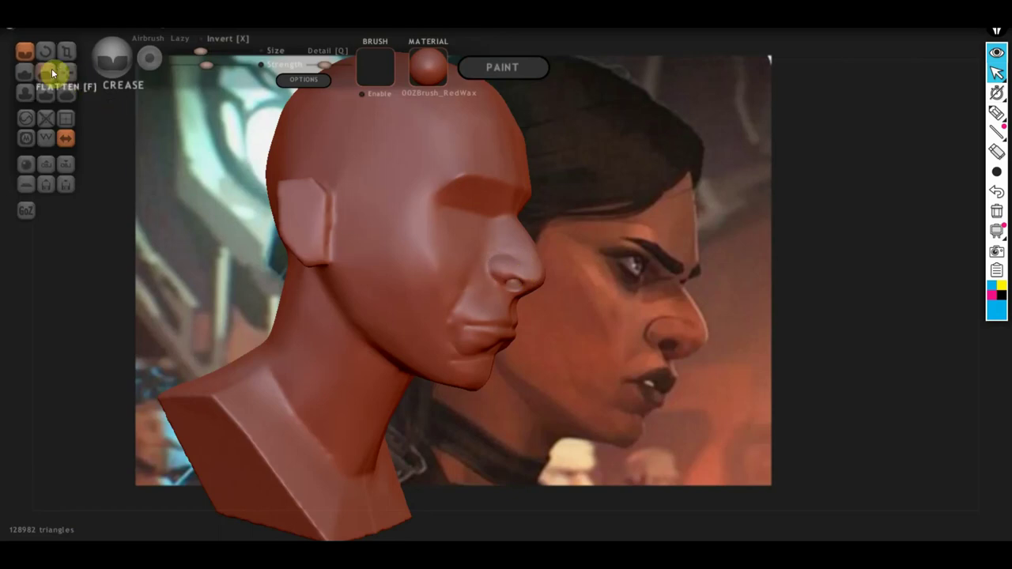
- Try pulling the nostril with Grab, then undo to keep its original form
left_click(66, 72)
scroll(424, 221, "up", 5)
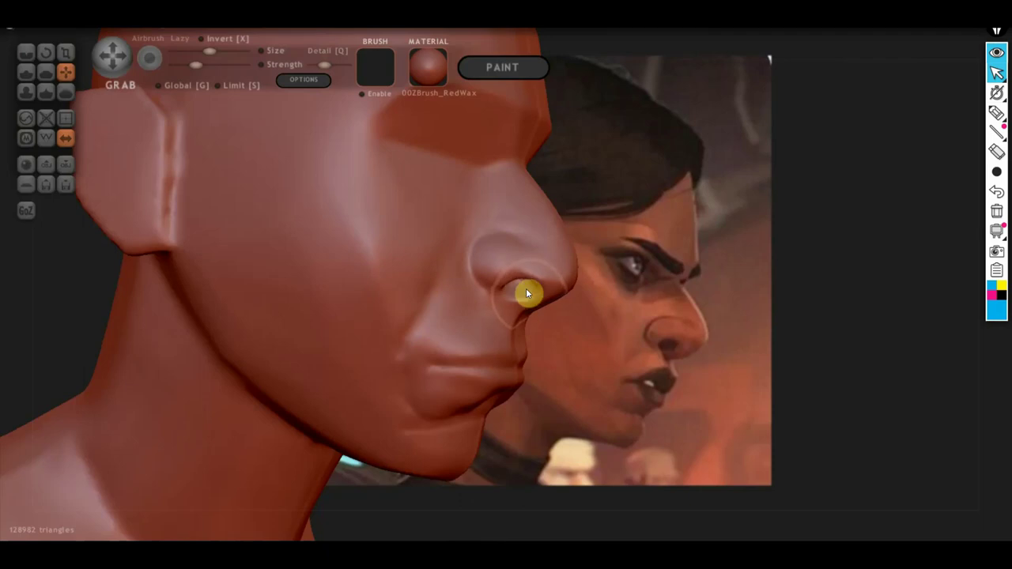
left_click_drag(528, 293, 532, 305)
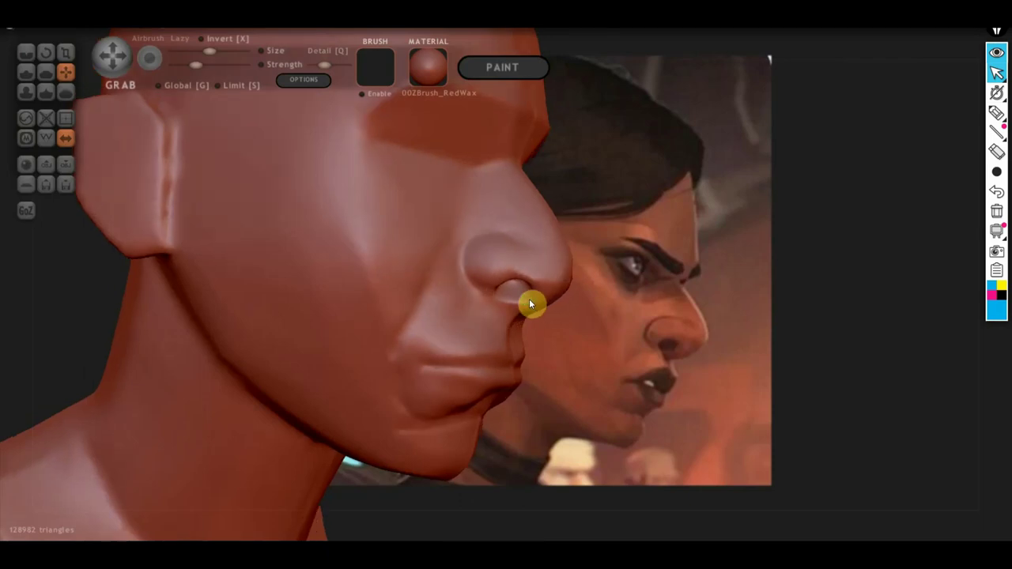
middle_click_drag(530, 304, 569, 302)
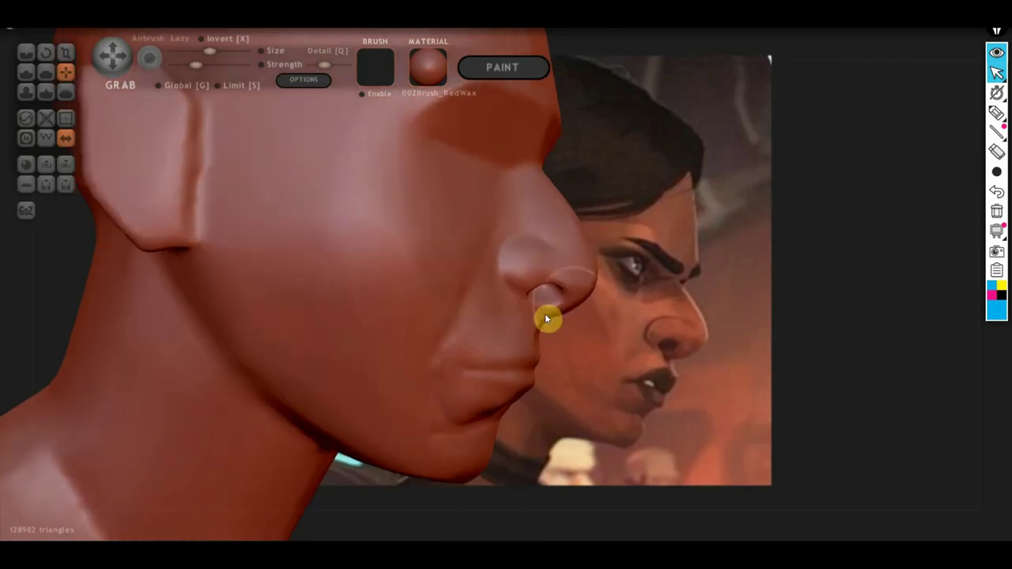
key("ctrl+z")
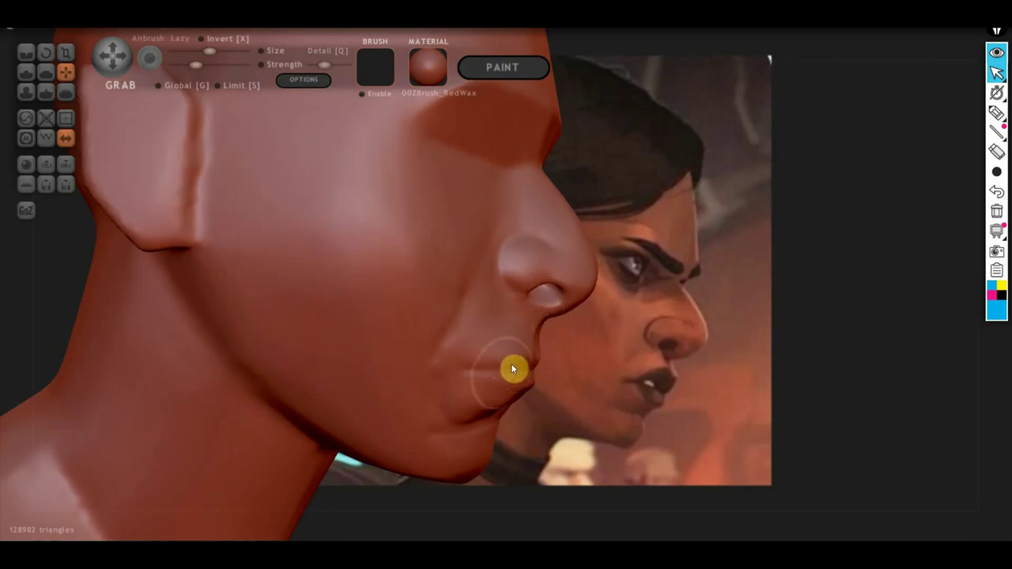
- Pull the lips slightly downward from a near-frontal view
mouse_move(511, 369)
middle_mouse_down()
mouse_move(537, 343)
mouse_move(153, 343)
middle_mouse_up()
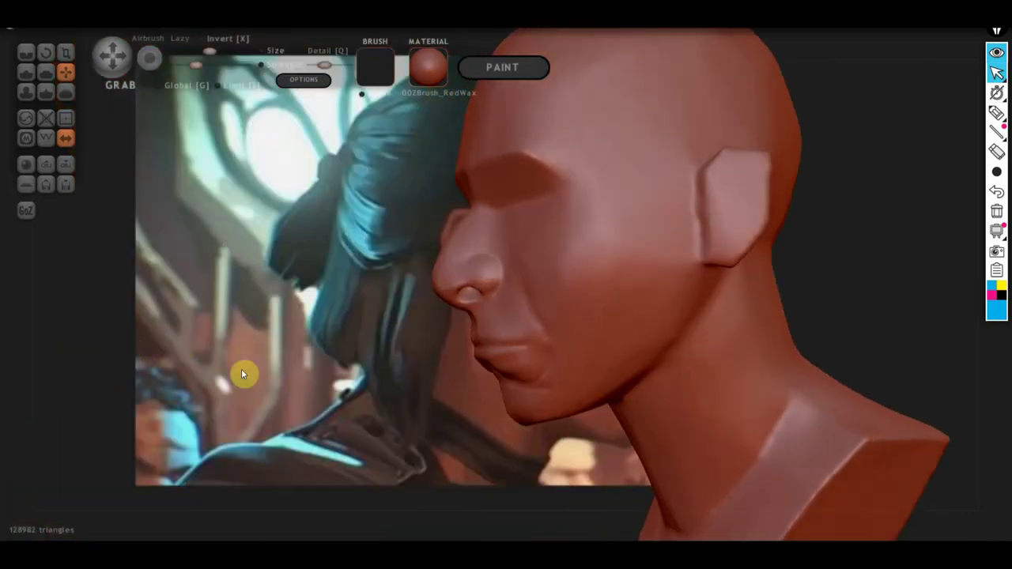
scroll(241, 368, "up", 3)
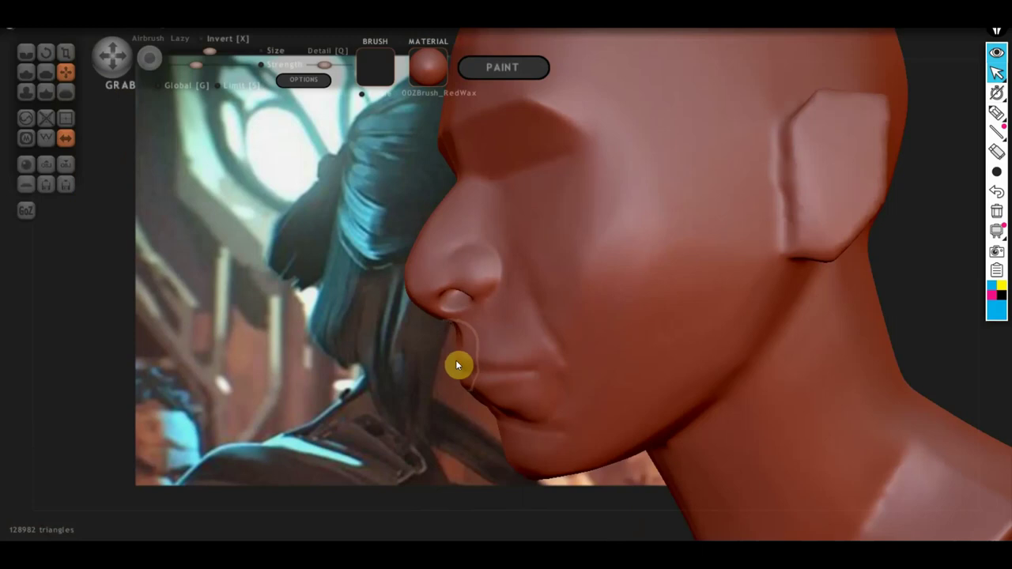
middle_click_drag(452, 360, 546, 295)
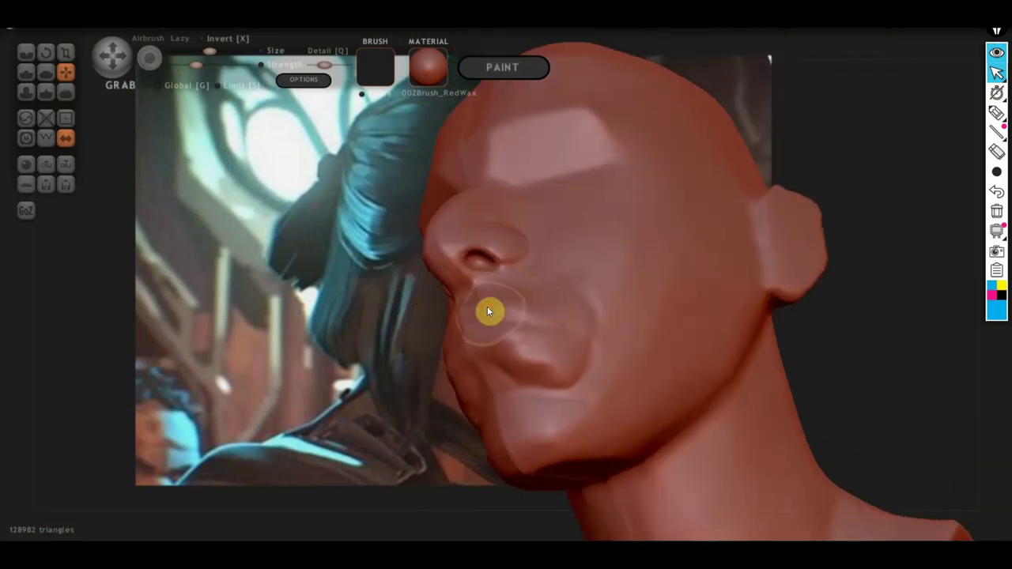
left_click_drag(487, 306, 479, 344)
mouse_move(479, 345)
middle_mouse_down()
mouse_move(501, 383)
mouse_move(605, 424)
middle_mouse_up()
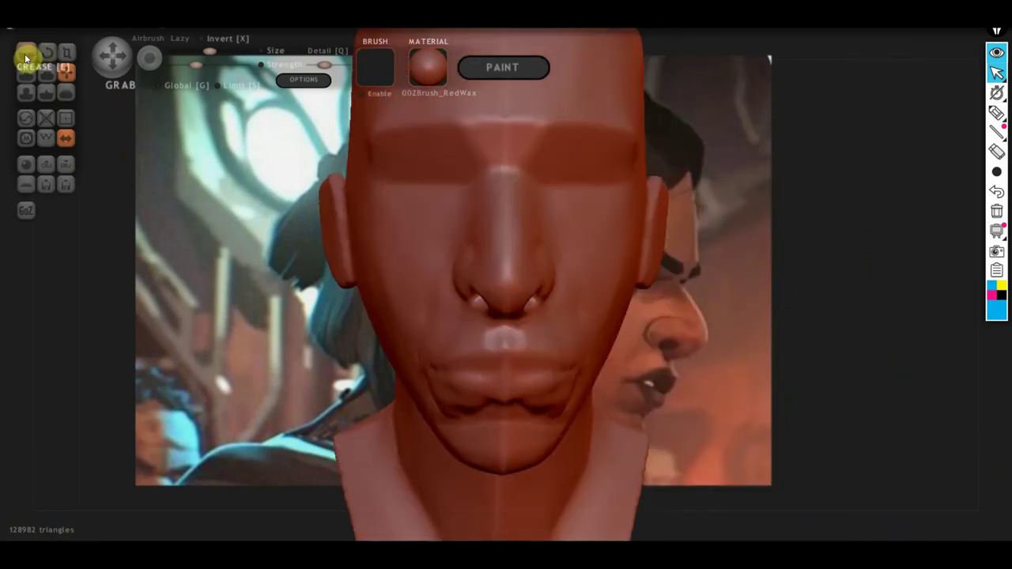
- Flatten the philtrum and the area around the upper lip
left_click(46, 72)
scroll(404, 281, "up", 2)
scroll(467, 353, "up", 2)
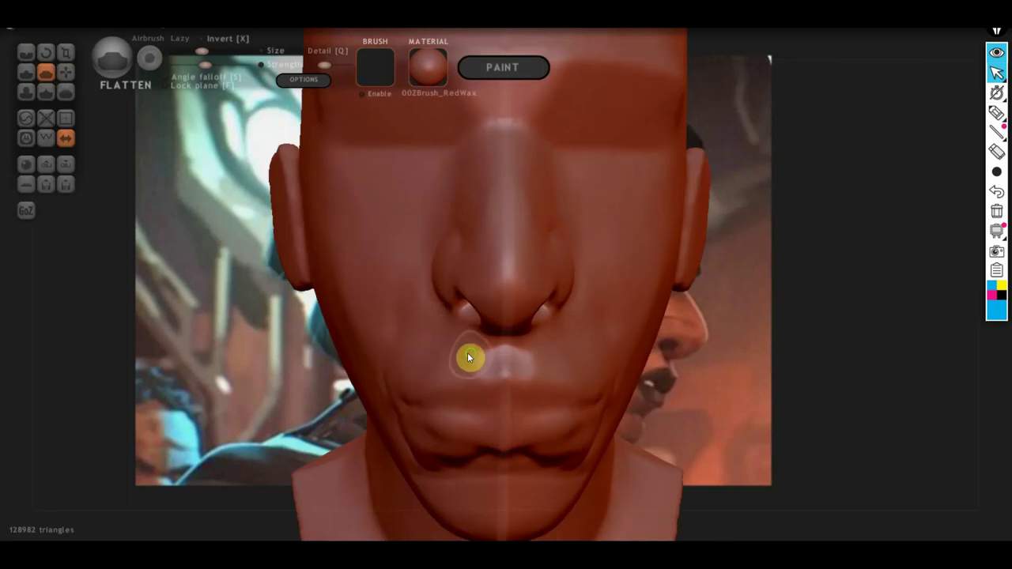
middle_click_drag(467, 353, 482, 337)
left_click_drag(492, 358, 445, 371)
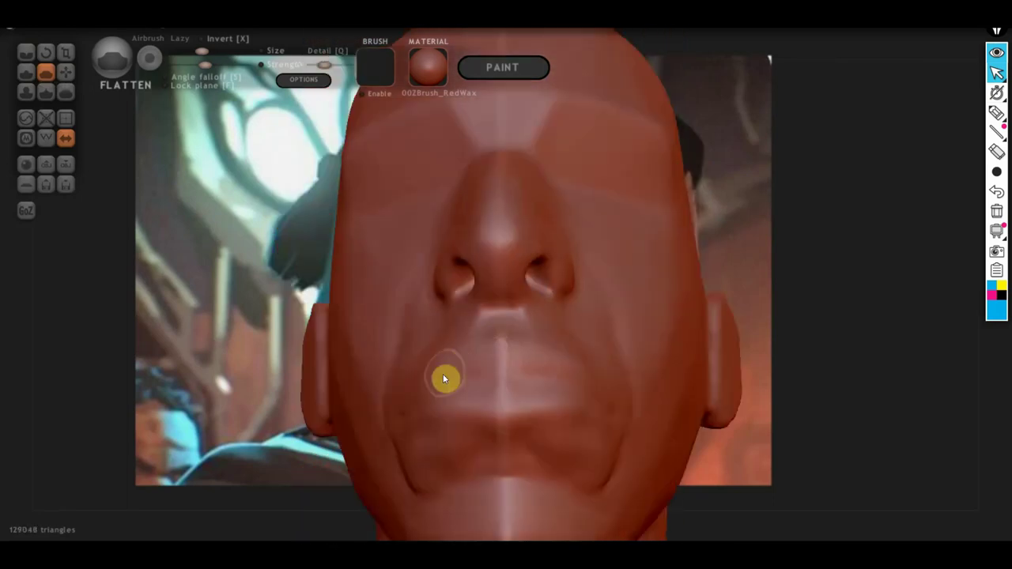
mouse_move(433, 361)
middle_mouse_down()
mouse_move(532, 335)
mouse_move(490, 356)
middle_mouse_up()
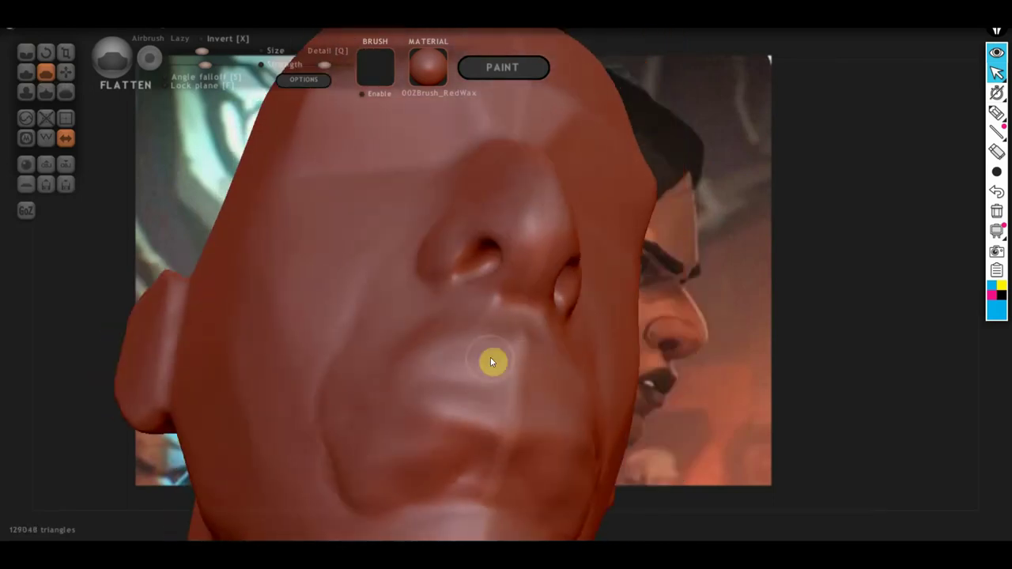
mouse_move(490, 356)
left_mouse_down()
mouse_move(412, 376)
mouse_move(459, 353)
mouse_move(501, 348)
mouse_move(379, 388)
mouse_move(446, 360)
left_mouse_up()
mouse_move(419, 369)
middle_mouse_down()
mouse_move(528, 444)
mouse_move(503, 385)
mouse_move(522, 287)
mouse_move(419, 316)
mouse_move(402, 350)
mouse_move(450, 364)
middle_mouse_up()
mouse_move(450, 364)
left_mouse_down()
mouse_move(411, 368)
mouse_move(451, 364)
left_mouse_up()
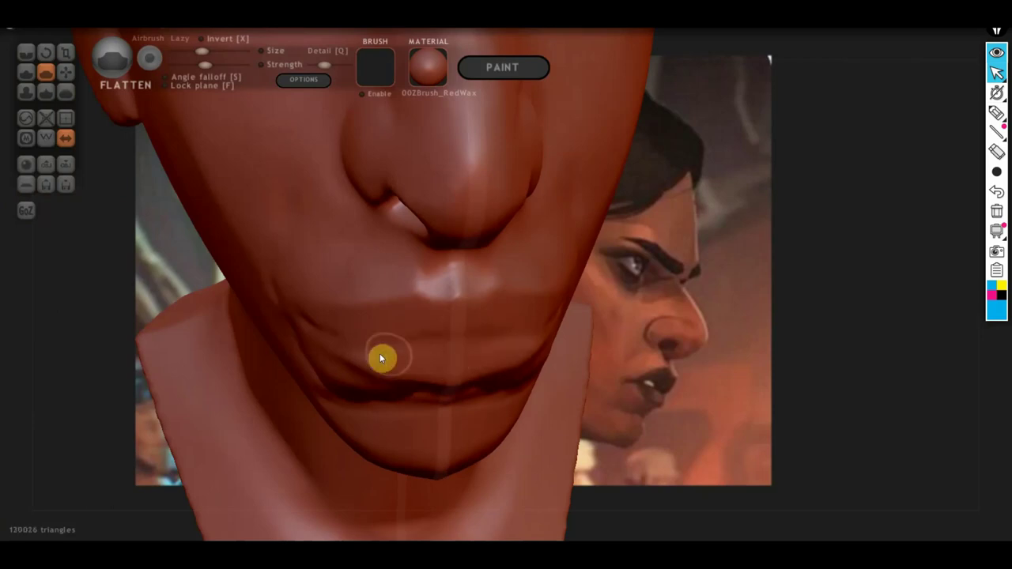
- Smooth and flatten the lower-lip wrinkles
middle_click_drag(390, 355, 421, 379)
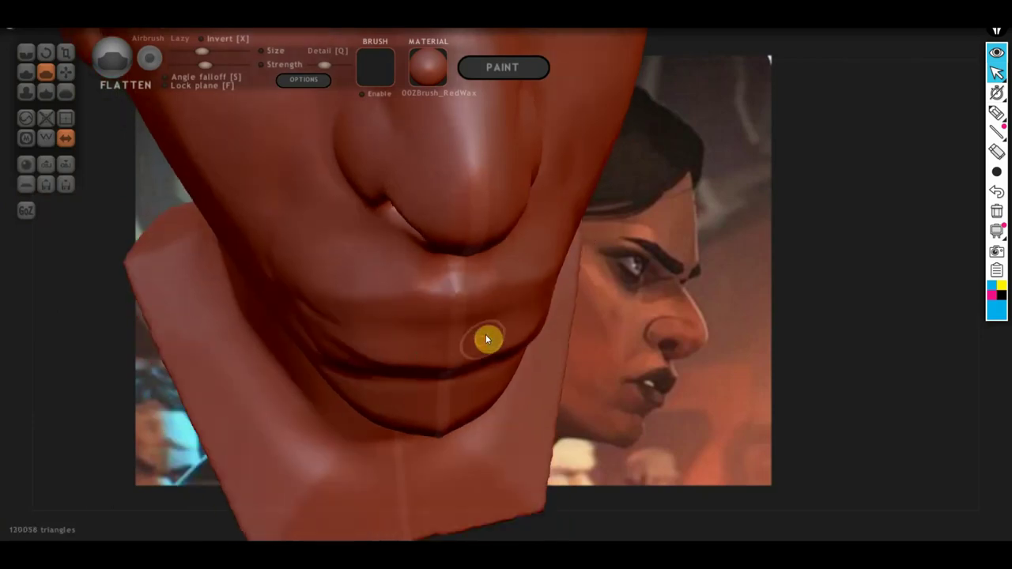
mouse_move(486, 338)
left_mouse_down()
mouse_move(398, 345)
mouse_move(508, 327)
mouse_move(351, 339)
mouse_move(492, 340)
left_mouse_up()
mouse_move(493, 341)
middle_mouse_down()
mouse_move(429, 340)
mouse_move(477, 328)
middle_mouse_up()
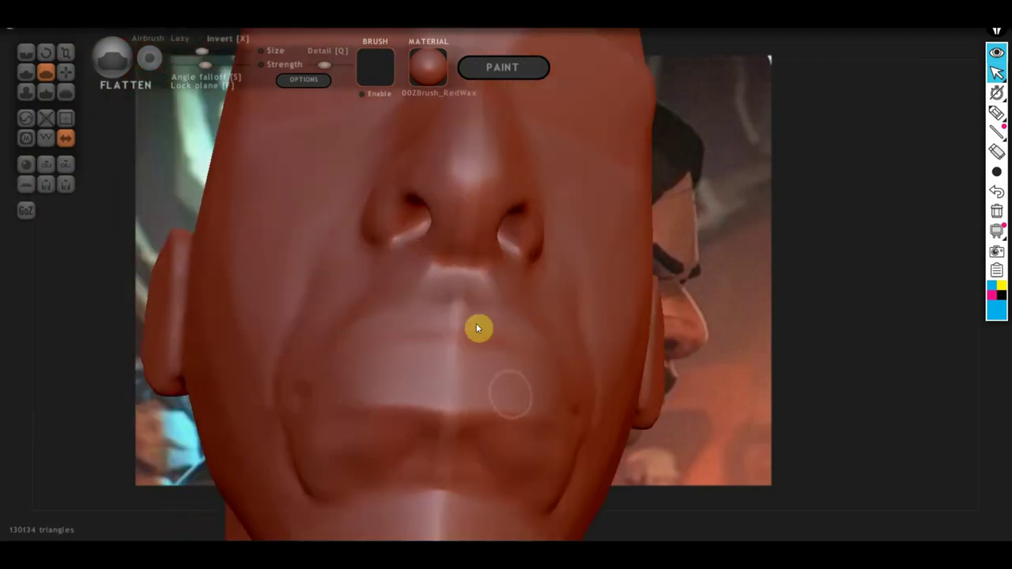
mouse_move(510, 412)
left_mouse_down()
mouse_move(489, 422)
mouse_move(515, 432)
mouse_move(309, 422)
mouse_move(319, 463)
mouse_move(376, 441)
mouse_move(356, 435)
mouse_move(382, 422)
mouse_move(401, 422)
left_mouse_up()
mouse_move(402, 422)
middle_mouse_down()
mouse_move(390, 428)
mouse_move(510, 389)
middle_mouse_up()
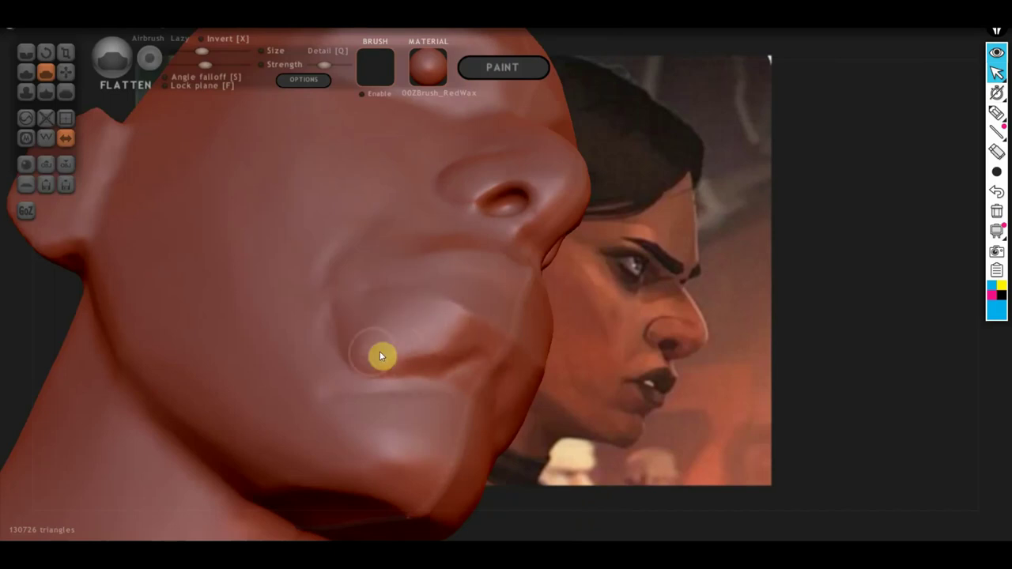
- Flatten the cheek fold beside the mouth
left_click_drag(475, 338, 378, 335)
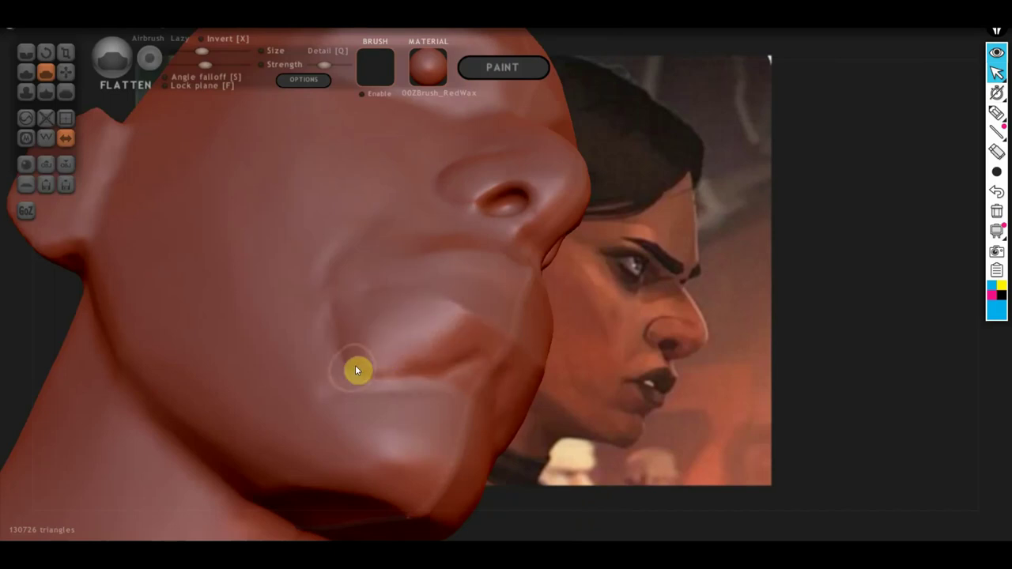
mouse_move(355, 370)
left_mouse_down()
mouse_move(422, 404)
mouse_move(409, 373)
left_mouse_up()
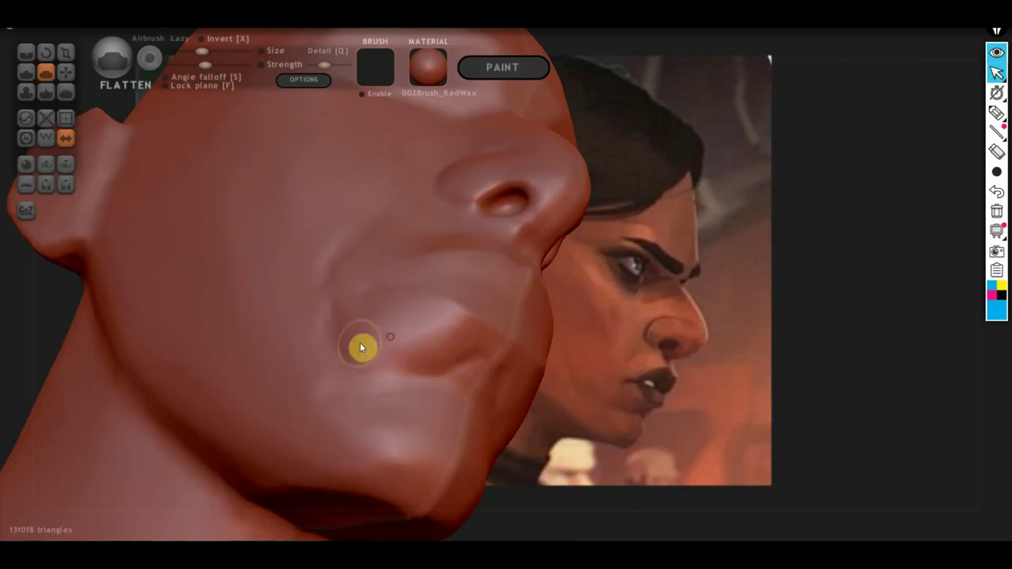
right_click_drag(359, 348, 415, 350)
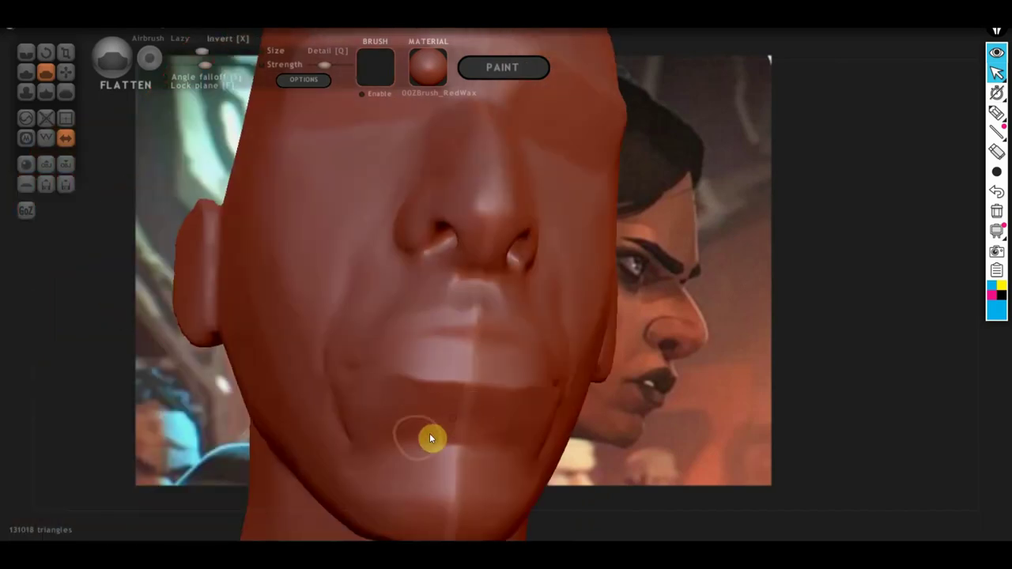
mouse_move(467, 442)
right_mouse_down()
mouse_move(422, 427)
mouse_move(436, 422)
mouse_move(425, 421)
mouse_move(427, 400)
right_mouse_up()
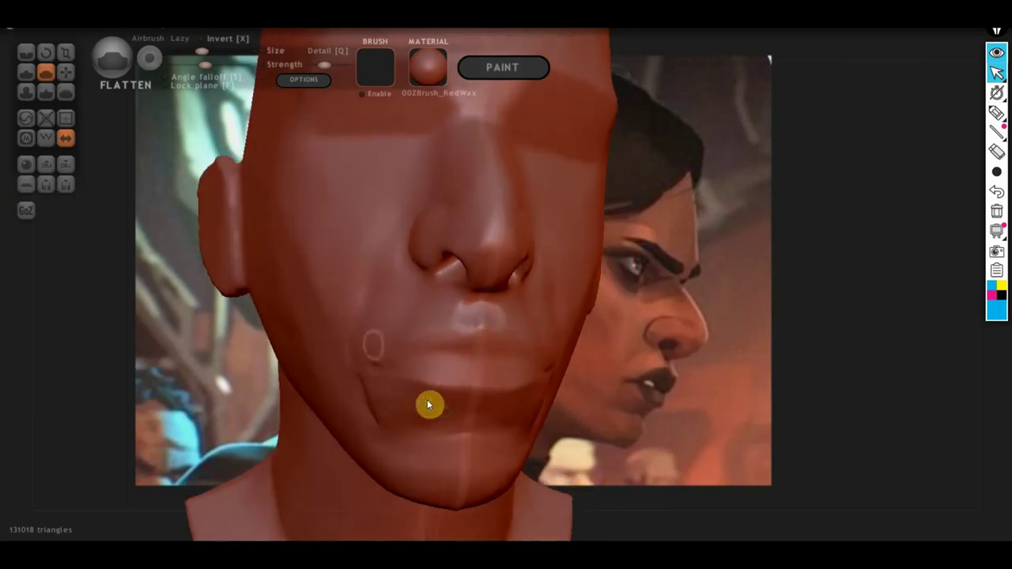
- Crease along the lip line and the upper lip below the nose
left_click(27, 56)
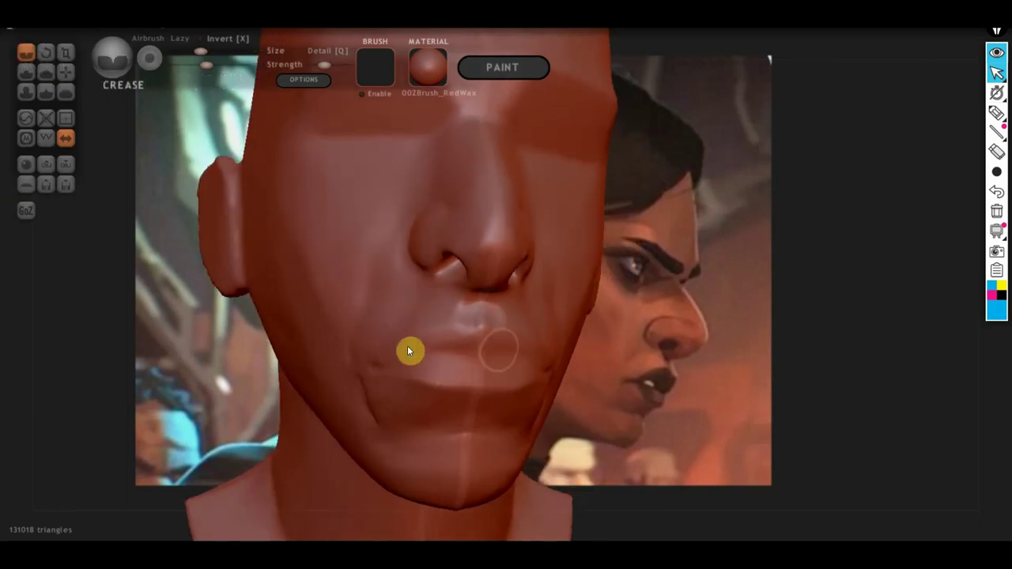
scroll(442, 359, "up", 2)
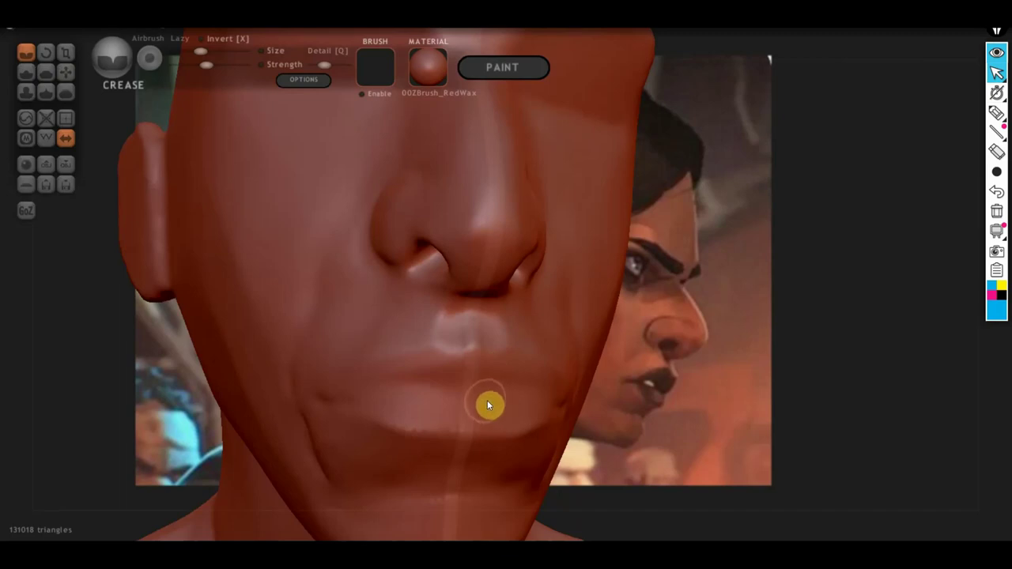
mouse_move(454, 395)
left_mouse_down()
mouse_move(375, 391)
mouse_move(452, 391)
left_mouse_up()
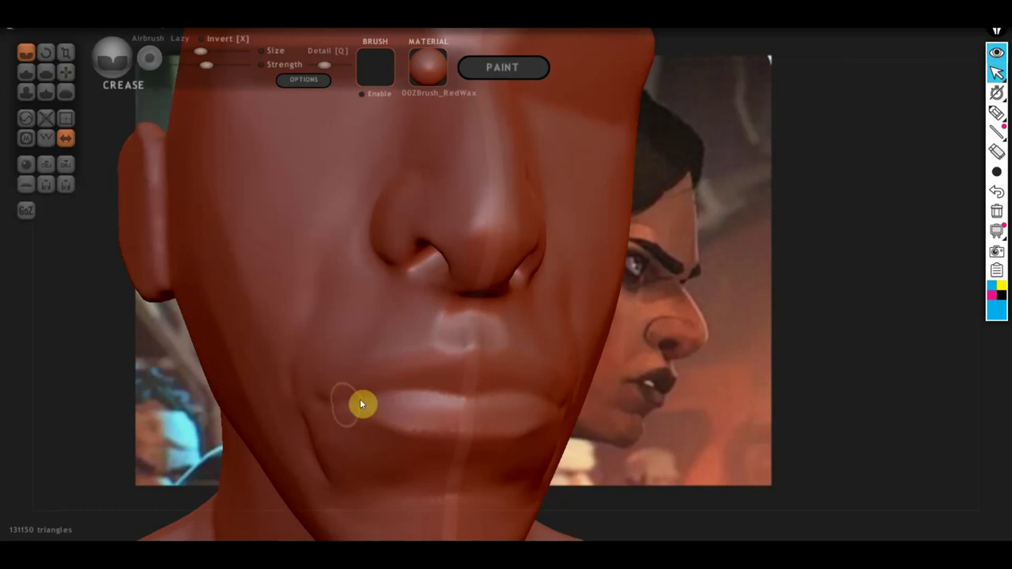
left_click_drag(364, 397, 343, 399)
right_click_drag(469, 372, 457, 369)
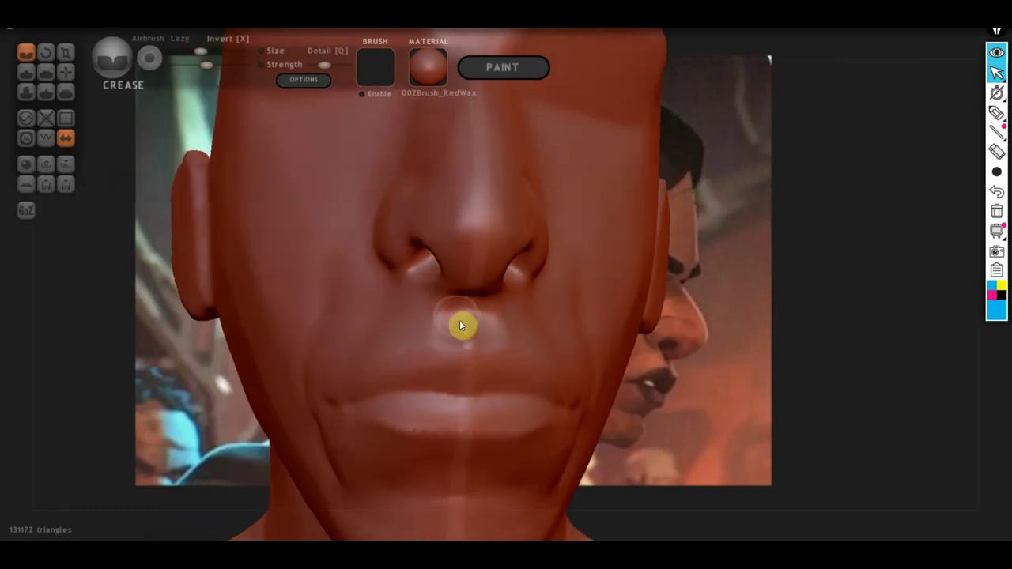
left_click_drag(449, 313, 449, 340)
- Crease around the mouth corner and chin, ending in profile beside the reference
right_click_drag(469, 346, 563, 364)
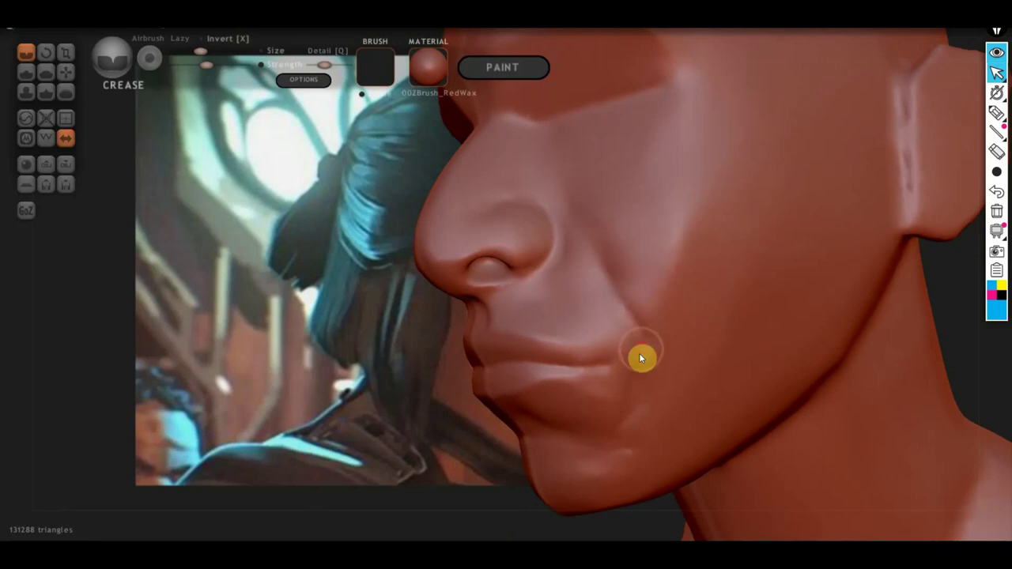
left_click_drag(637, 362, 631, 418)
right_click_drag(579, 434, 844, 402)
mouse_move(667, 326)
right_mouse_down()
mouse_move(652, 340)
mouse_move(745, 355)
mouse_move(669, 366)
mouse_move(650, 329)
mouse_move(537, 341)
mouse_move(605, 364)
right_mouse_up()
mouse_move(522, 277)
right_mouse_down()
mouse_move(652, 262)
mouse_move(497, 259)
right_mouse_up()
- With a thin annotation pen, sketch the cheek line and brow planes over the reference
left_click(996, 112)
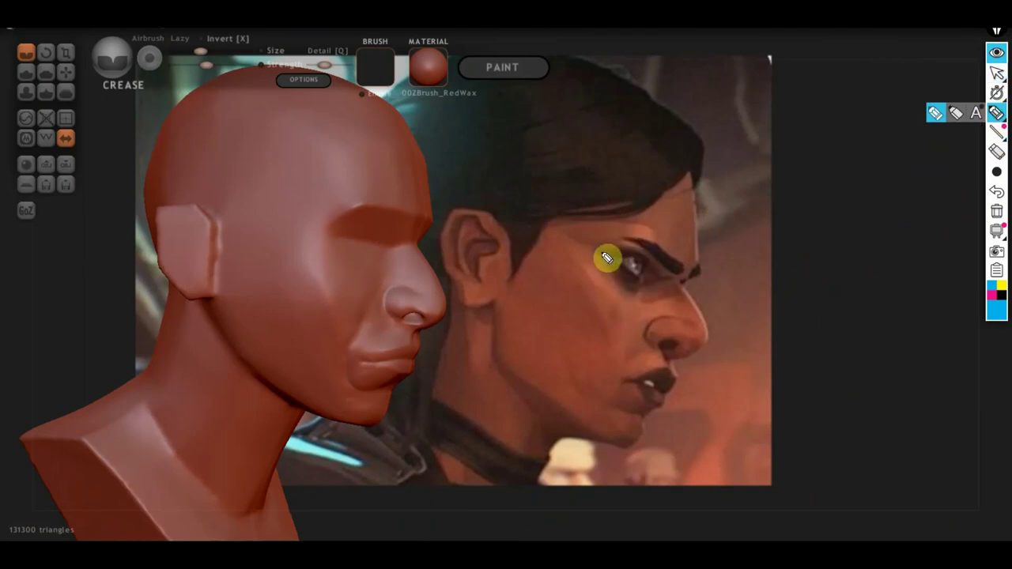
left_click(997, 172)
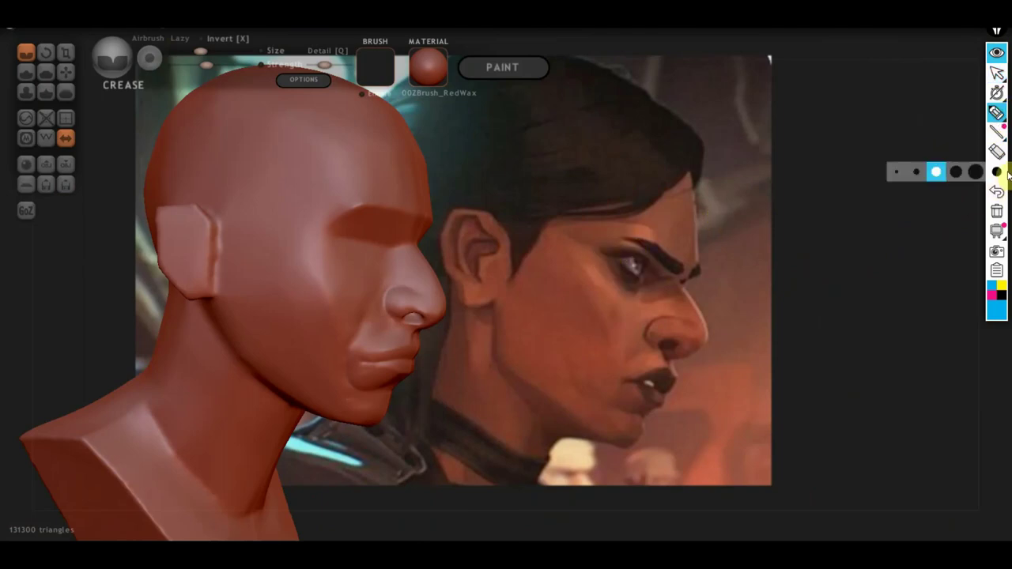
left_click(918, 175)
left_click_drag(602, 253, 545, 228)
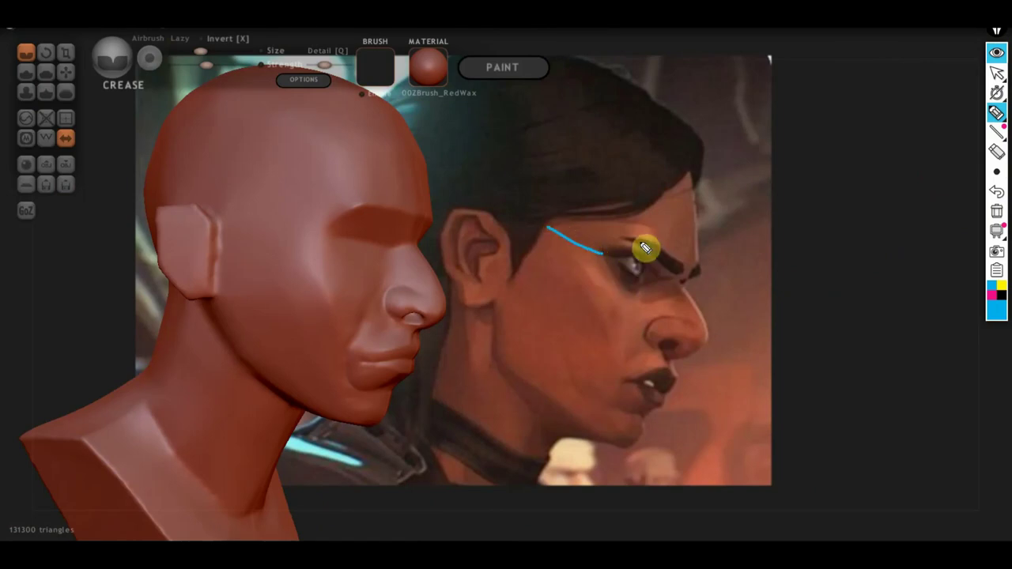
mouse_move(625, 218)
left_mouse_down()
mouse_move(612, 252)
mouse_move(613, 162)
left_mouse_up()
mouse_move(630, 231)
left_mouse_down()
mouse_move(681, 272)
mouse_move(648, 245)
left_mouse_up()
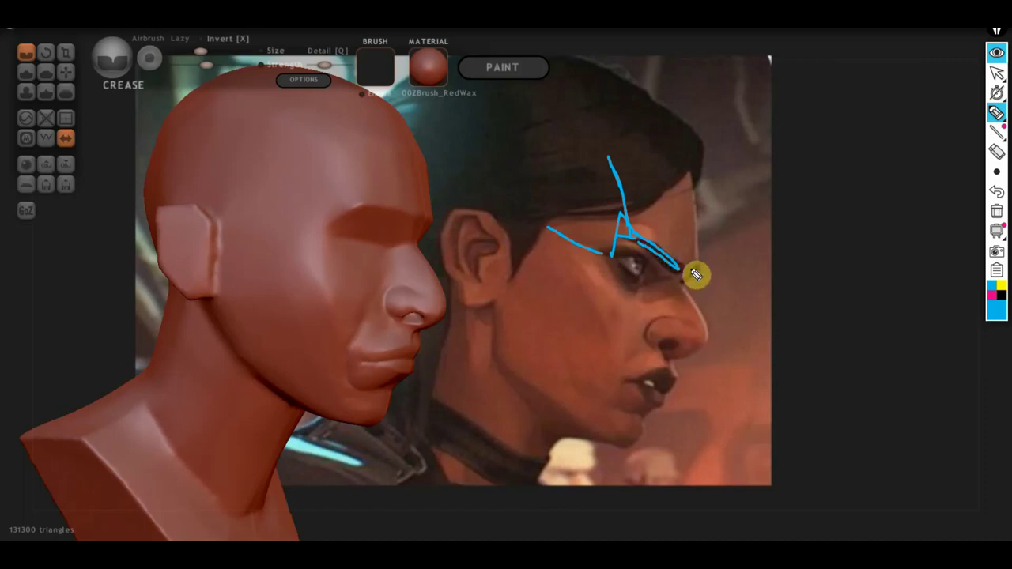
left_click_drag(677, 288, 687, 280)
left_click_drag(687, 244, 696, 275)
left_click_drag(683, 251, 677, 271)
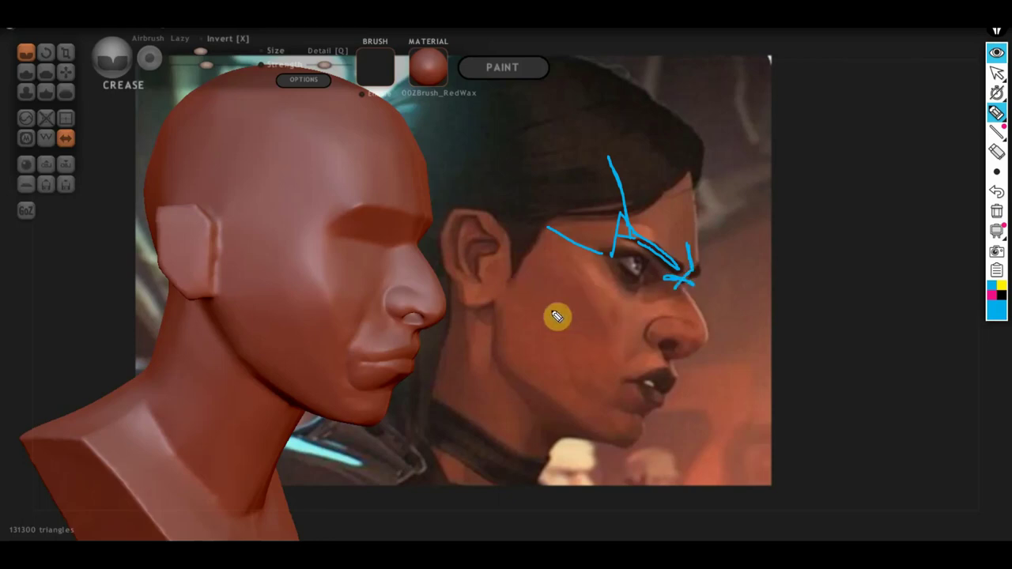
- Sketch the jaw, cheekbone and mouth-corner planes, then clear all the markings
mouse_move(496, 306)
left_mouse_down()
mouse_move(498, 360)
mouse_move(548, 440)
left_mouse_up()
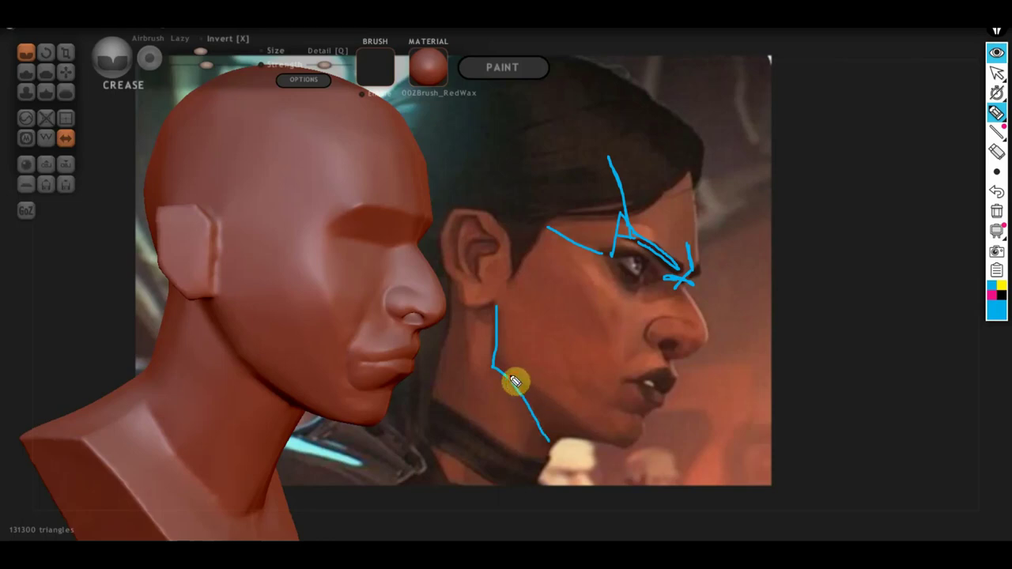
left_click_drag(515, 382, 593, 443)
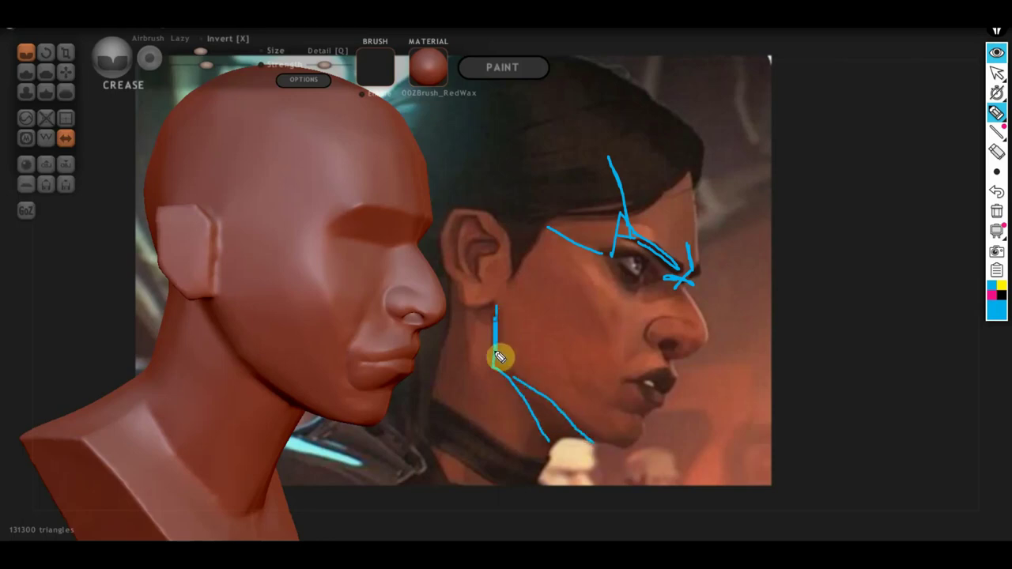
mouse_move(507, 291)
left_mouse_down()
mouse_move(493, 365)
mouse_move(536, 397)
left_mouse_up()
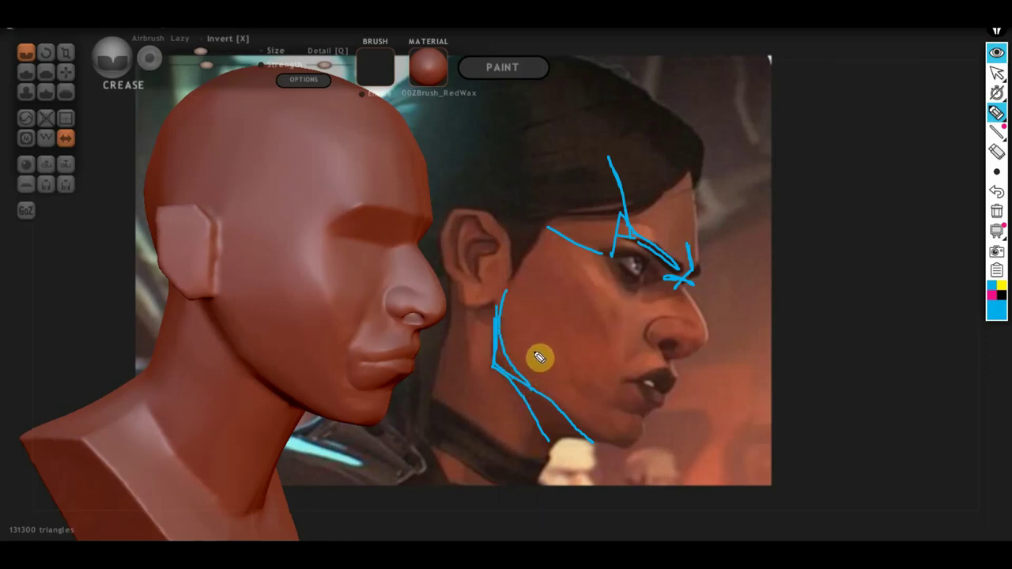
left_click_drag(519, 276, 614, 394)
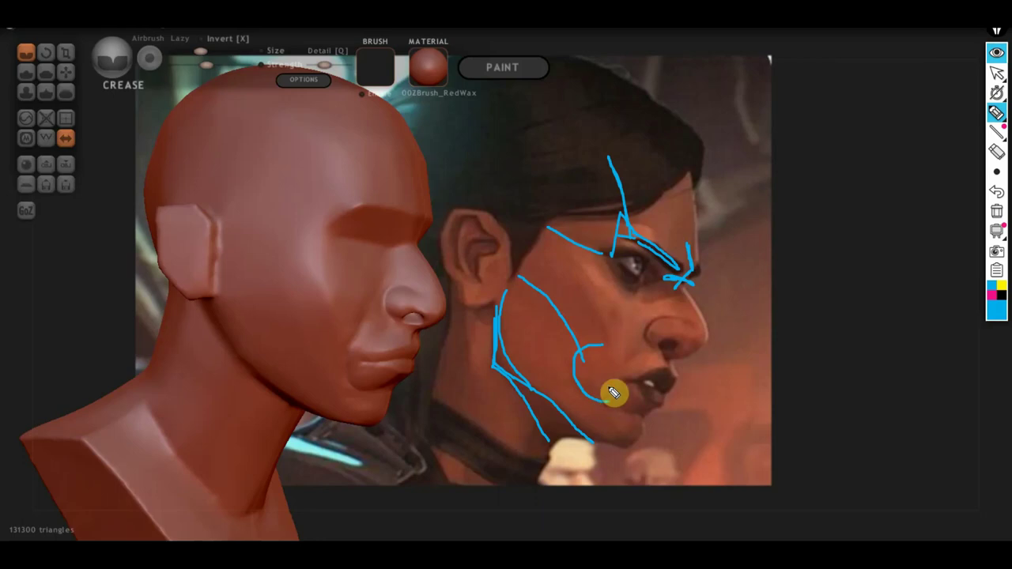
mouse_move(606, 352)
left_mouse_down()
mouse_move(613, 396)
mouse_move(603, 363)
mouse_move(589, 384)
left_mouse_up()
mouse_move(547, 244)
left_mouse_down()
mouse_move(599, 286)
mouse_move(614, 351)
left_mouse_up()
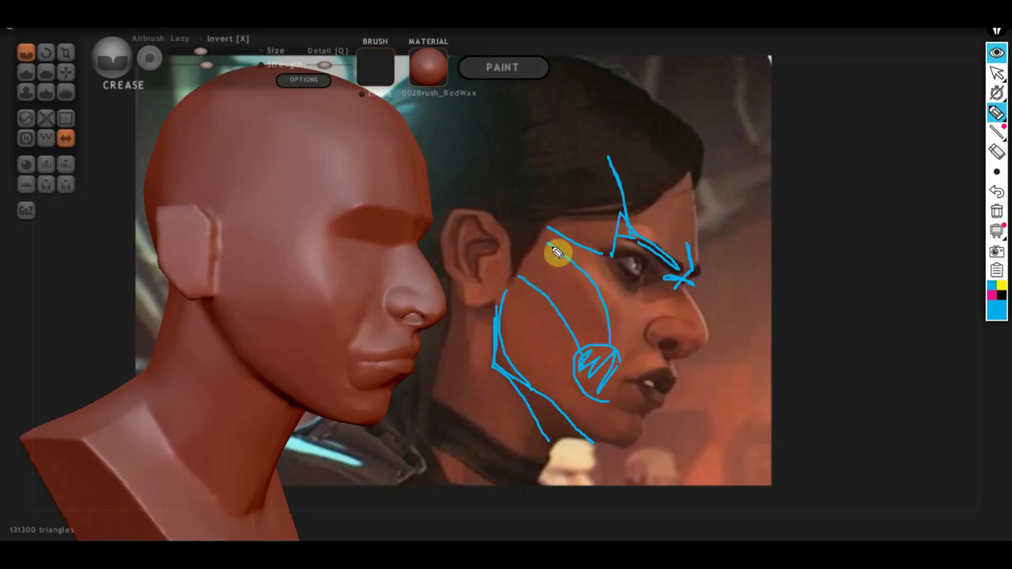
mouse_move(535, 246)
left_mouse_down()
mouse_move(583, 314)
mouse_move(613, 330)
mouse_move(589, 264)
mouse_move(546, 244)
left_mouse_up()
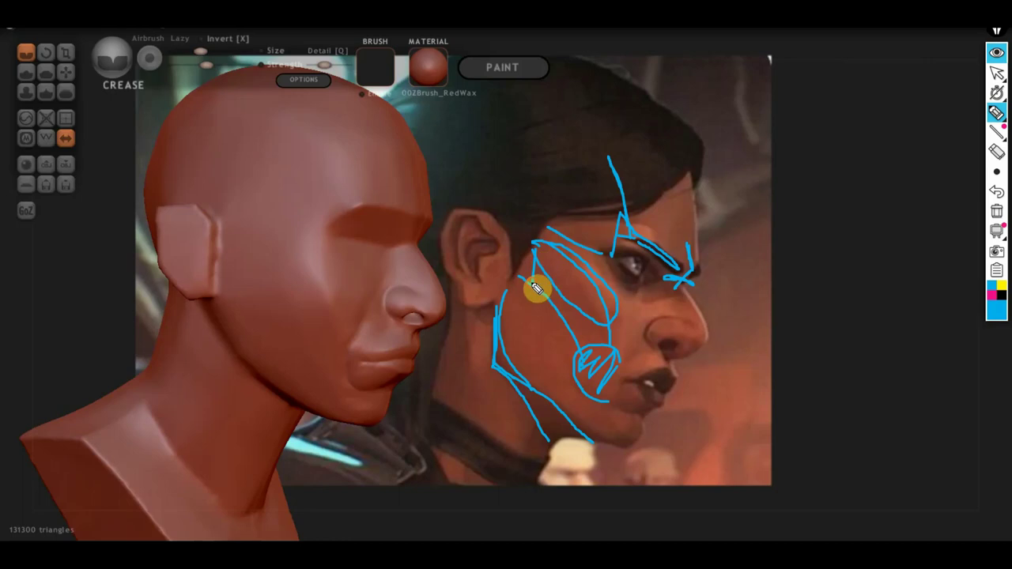
left_click_drag(534, 242, 504, 320)
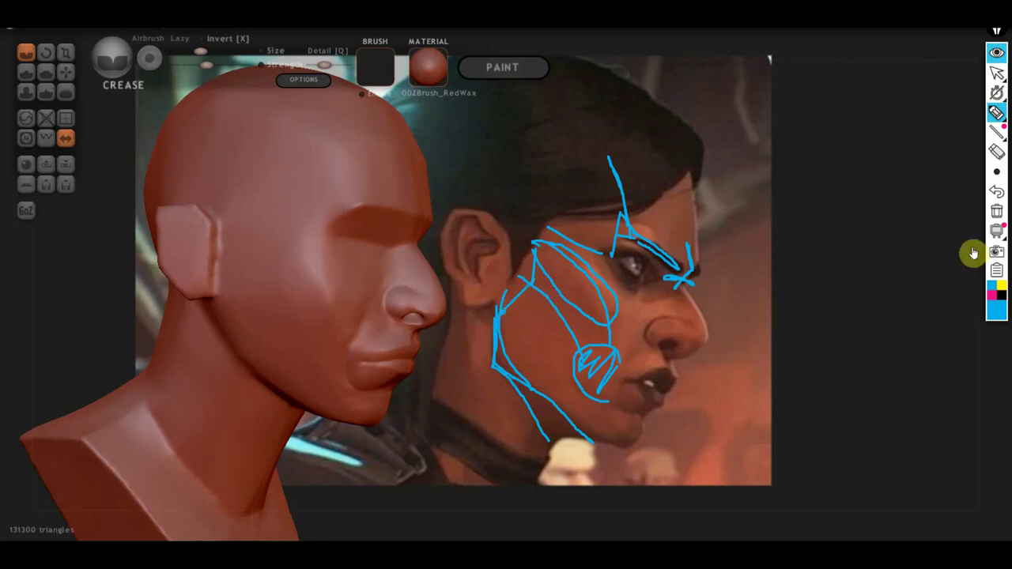
left_click(997, 211)
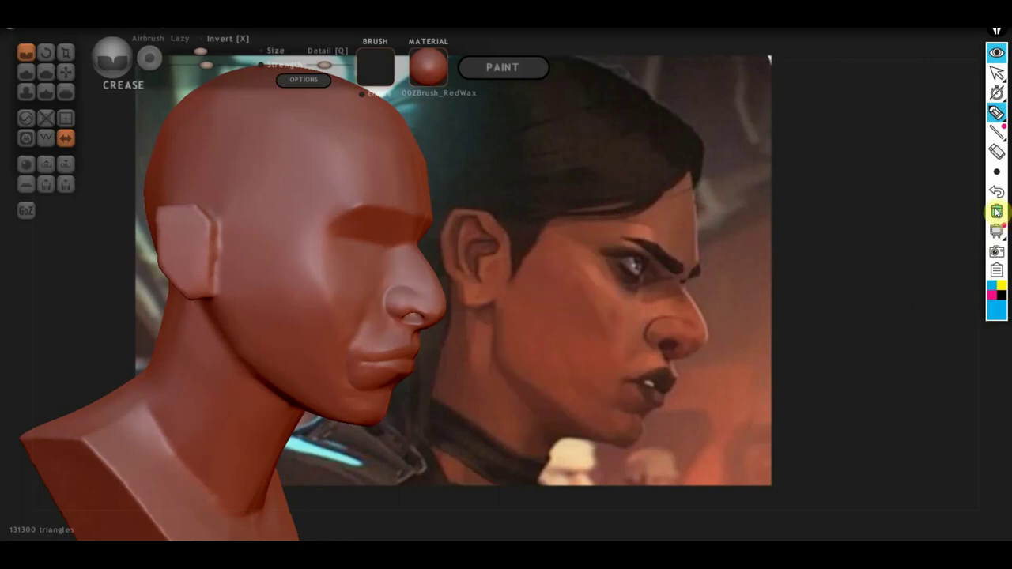
- Leave the annotation pen and flatten the cheek below the eye socket in three-quarter view
left_click(997, 73)
mouse_move(489, 358)
left_mouse_down()
mouse_move(463, 366)
mouse_move(544, 372)
left_mouse_up()
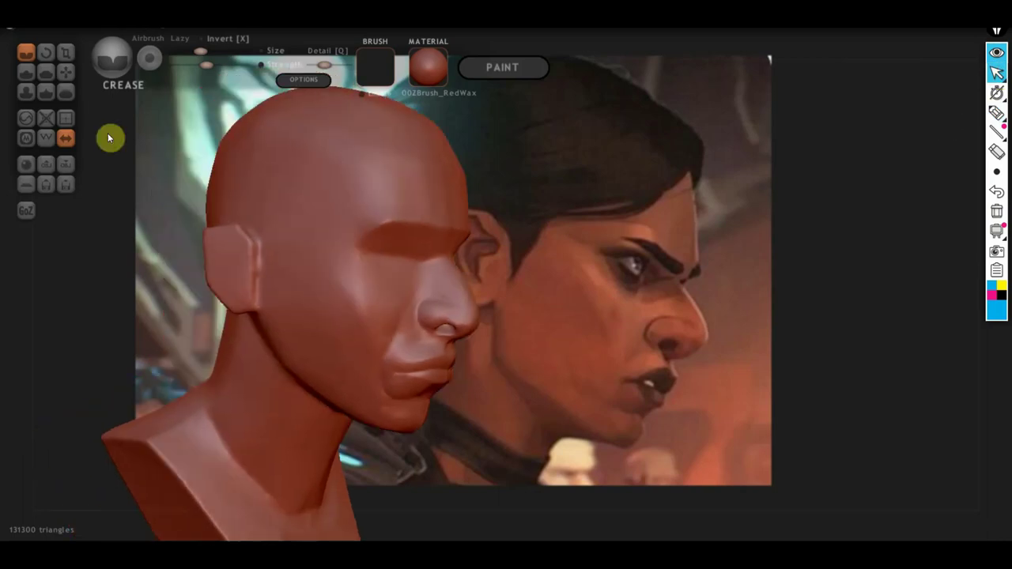
left_click(46, 73)
mouse_move(339, 331)
middle_mouse_down()
mouse_move(384, 309)
mouse_move(431, 324)
middle_mouse_up()
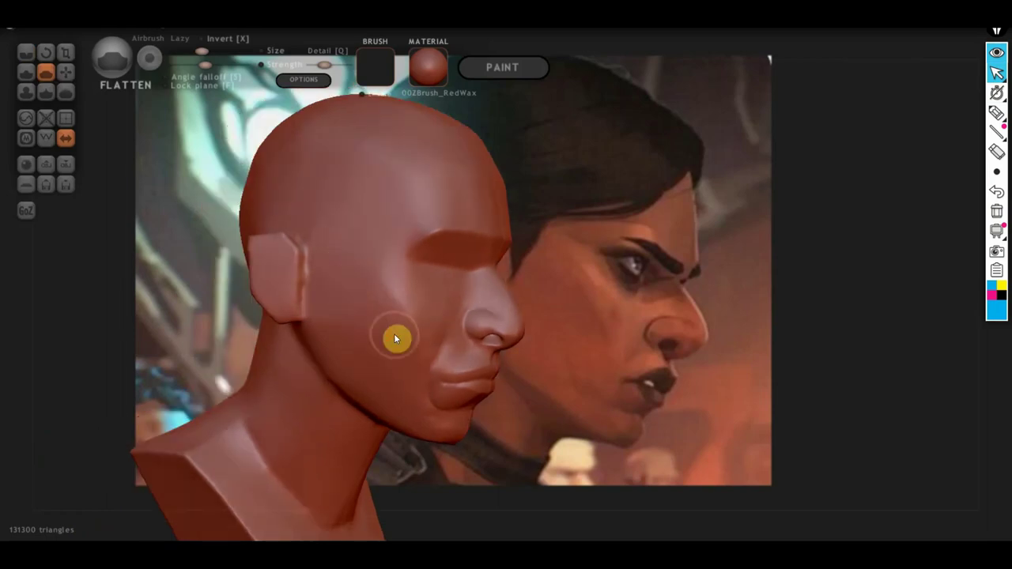
mouse_move(423, 332)
middle_mouse_down()
mouse_move(346, 361)
mouse_move(388, 343)
mouse_move(403, 316)
middle_mouse_up()
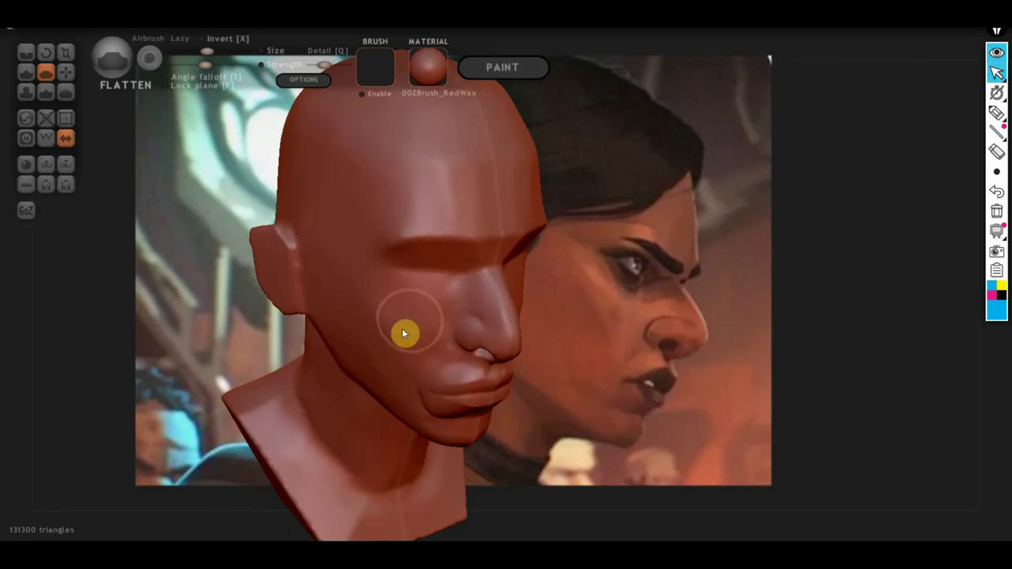
left_click_drag(414, 316, 338, 266)
mouse_move(403, 310)
left_mouse_down()
mouse_move(350, 276)
mouse_move(431, 311)
left_mouse_up()
mouse_move(406, 308)
middle_mouse_down()
mouse_move(498, 293)
mouse_move(457, 313)
middle_mouse_up()
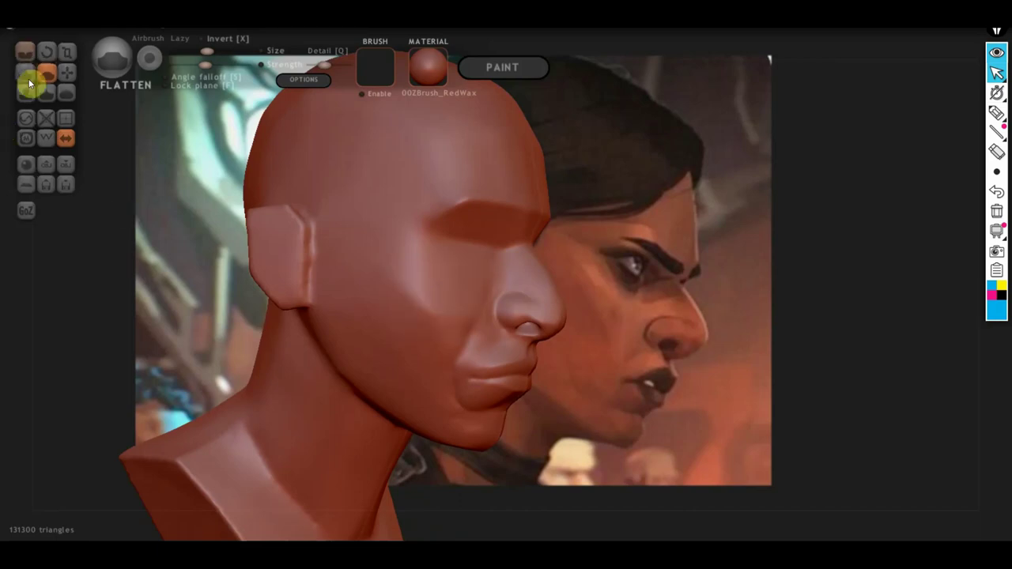
left_click(68, 73)
middle_click_drag(442, 309, 452, 311)
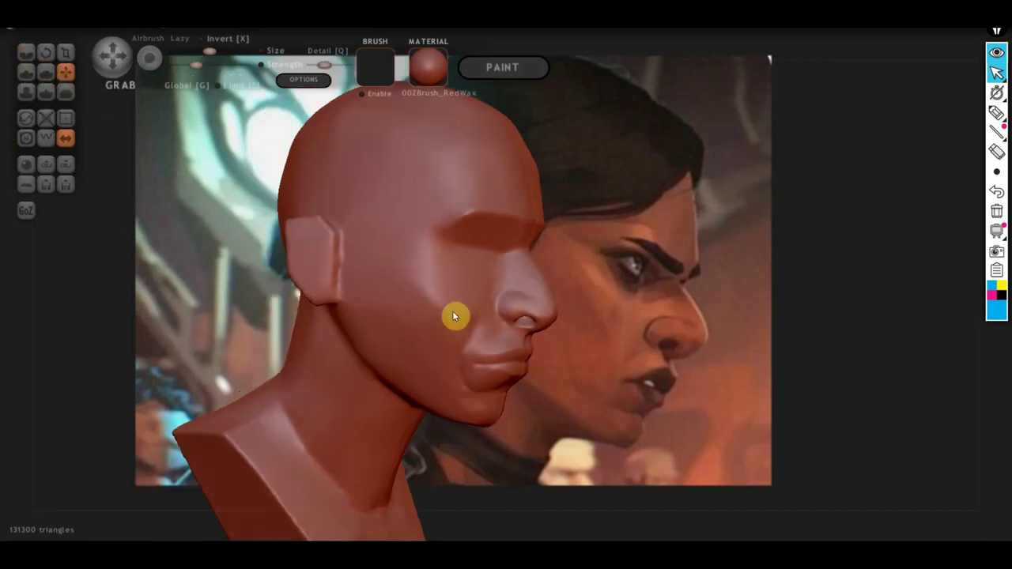
scroll(440, 309, "down", 2)
scroll(446, 302, "up", 2)
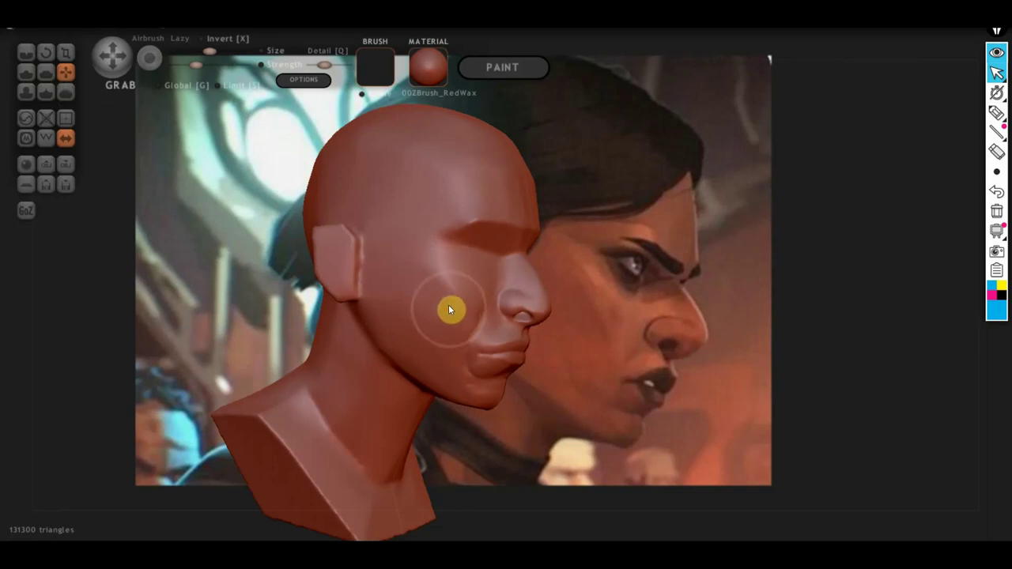
mouse_move(456, 346)
middle_mouse_down()
mouse_move(504, 323)
mouse_move(477, 317)
mouse_move(534, 303)
middle_mouse_up()
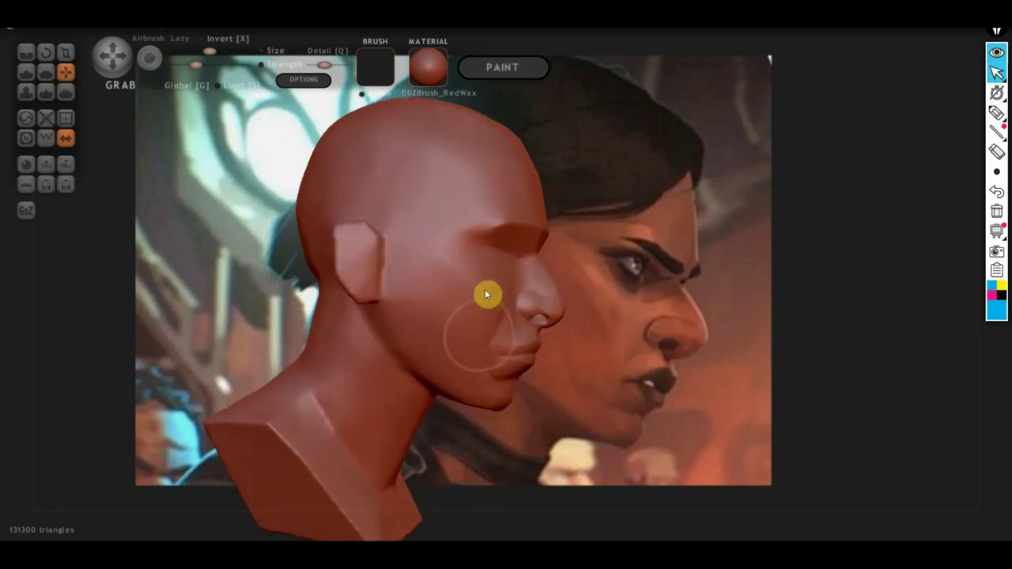
mouse_move(449, 358)
middle_mouse_down()
mouse_move(402, 372)
mouse_move(440, 327)
mouse_move(436, 317)
middle_mouse_up()
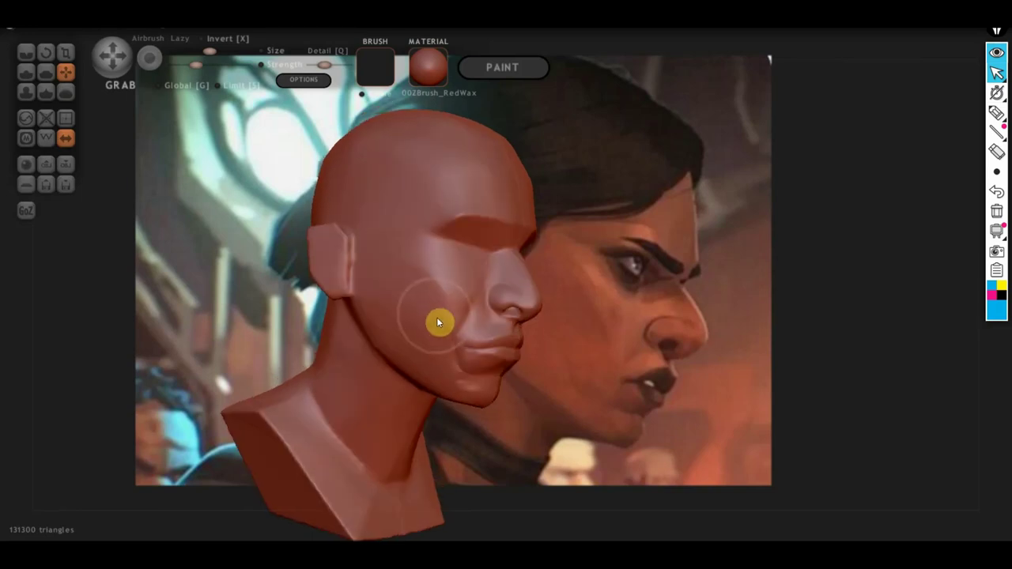
left_click(26, 52)
- Crease a sharp line down the chin toward the jaw
scroll(329, 295, "up", 2)
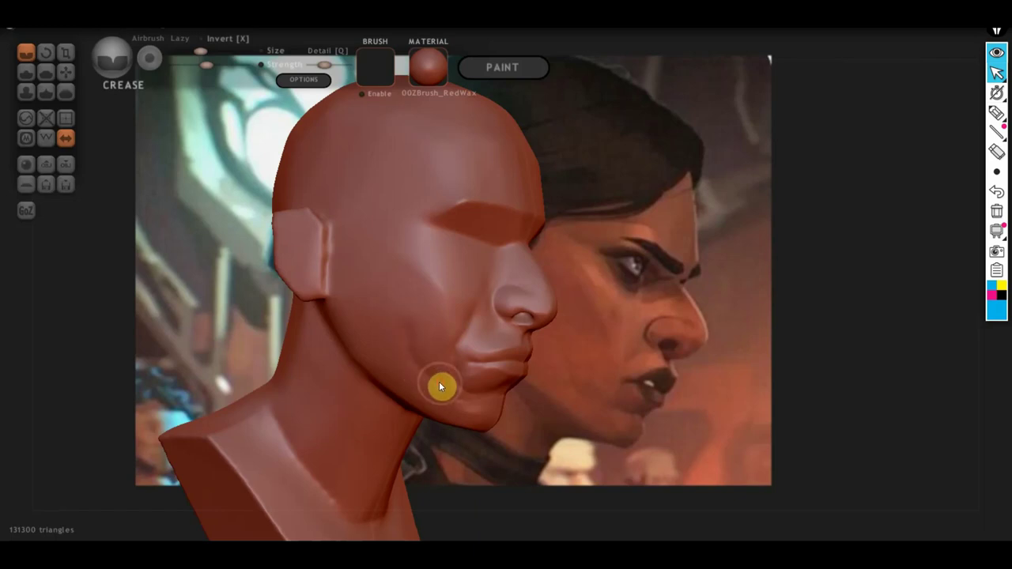
left_click_drag(427, 381, 491, 399)
middle_click_drag(461, 390, 428, 401)
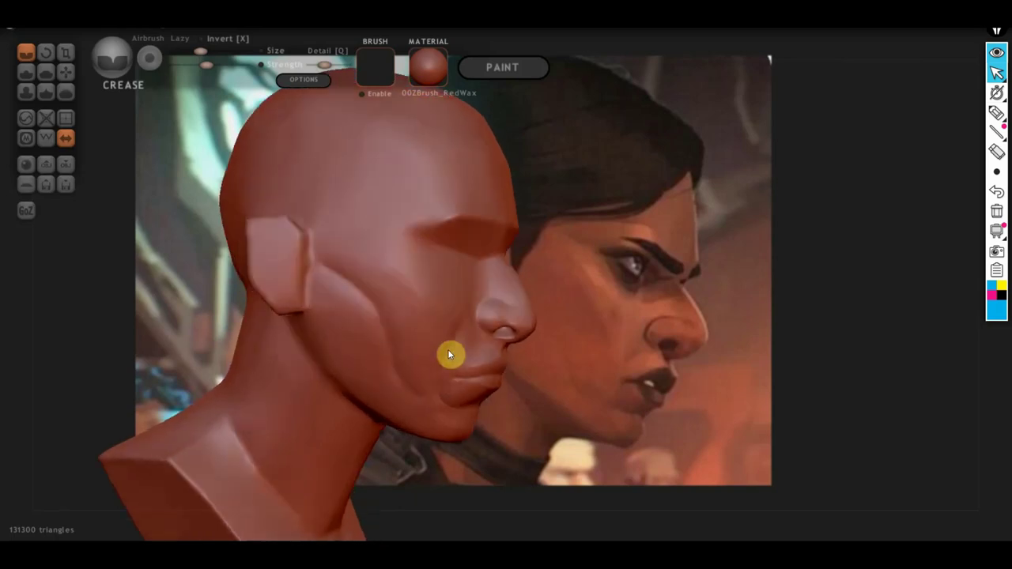
middle_click_drag(449, 354, 416, 350)
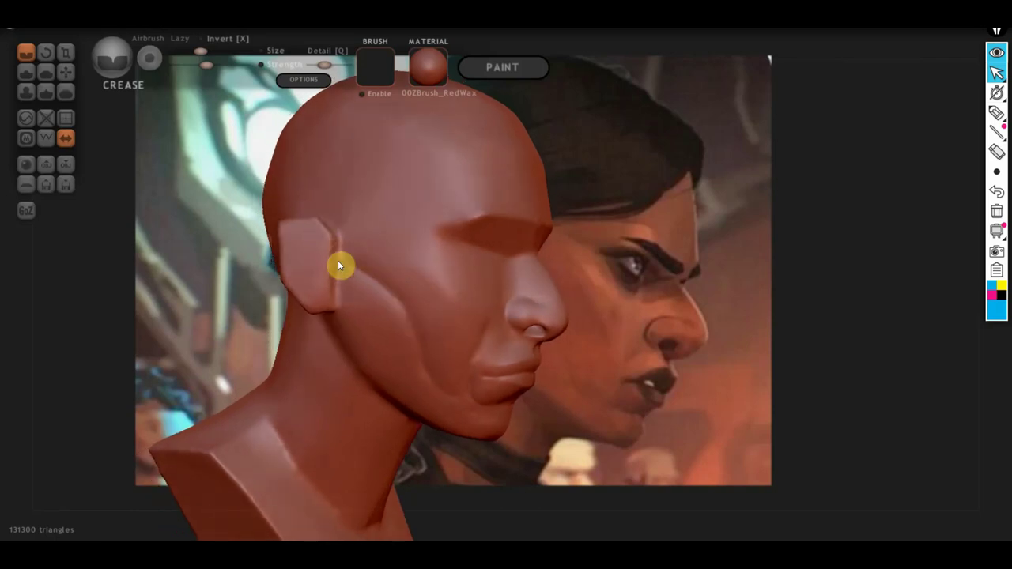
- Turn the head toward profile and crease a line from the temple toward the brow
left_click(26, 71)
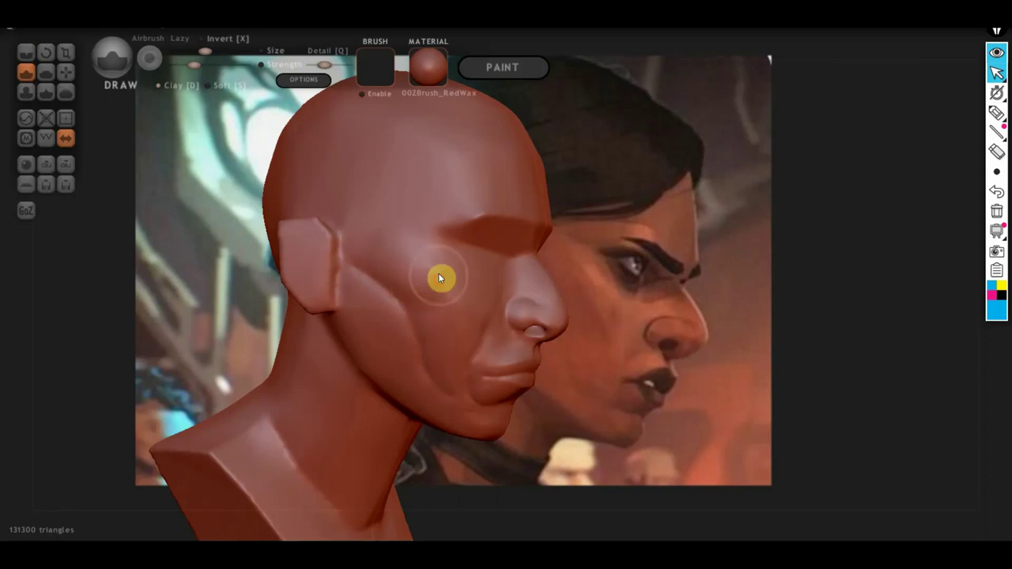
mouse_move(452, 361)
right_mouse_down()
mouse_move(437, 325)
mouse_move(340, 325)
mouse_move(392, 317)
right_mouse_up()
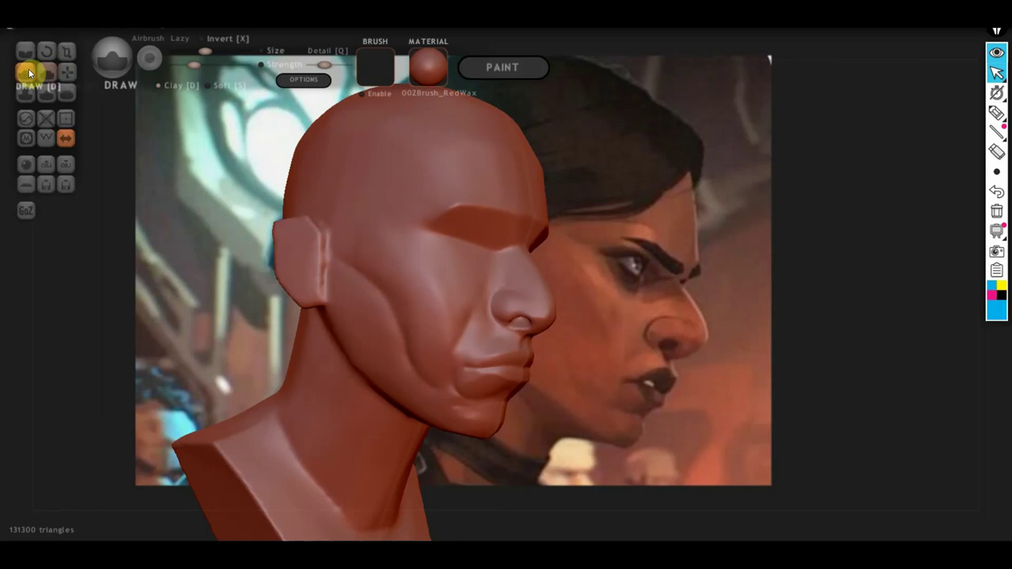
right_click_drag(366, 230, 378, 244)
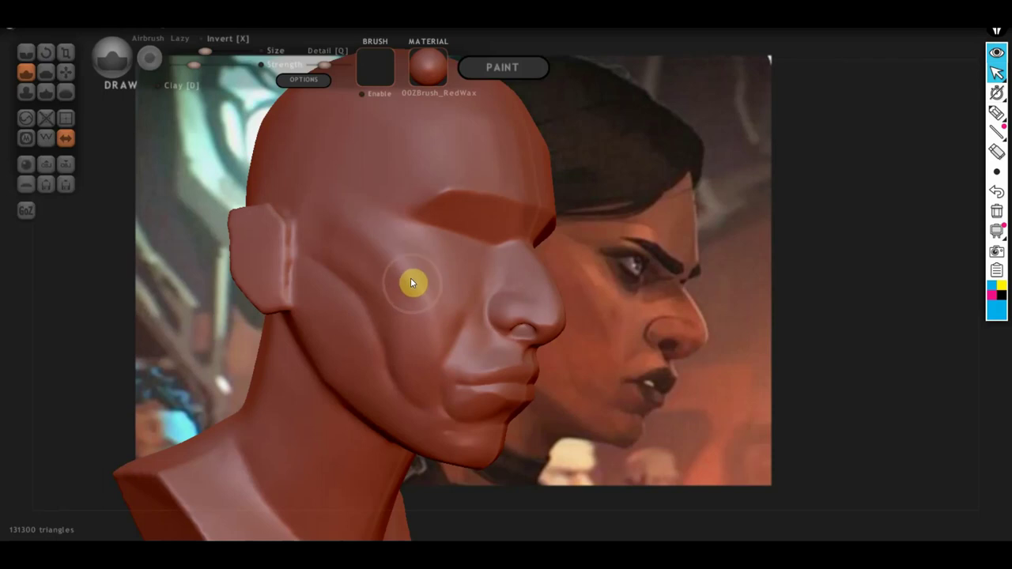
mouse_move(434, 285)
right_mouse_down()
mouse_move(370, 243)
mouse_move(338, 276)
mouse_move(285, 277)
mouse_move(310, 278)
right_mouse_up()
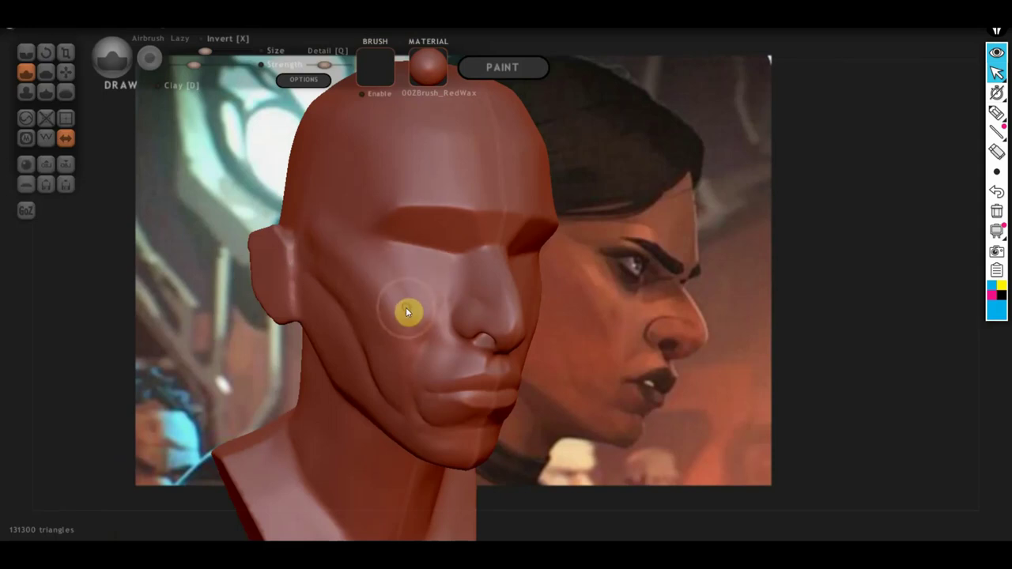
right_click_drag(434, 284, 423, 266)
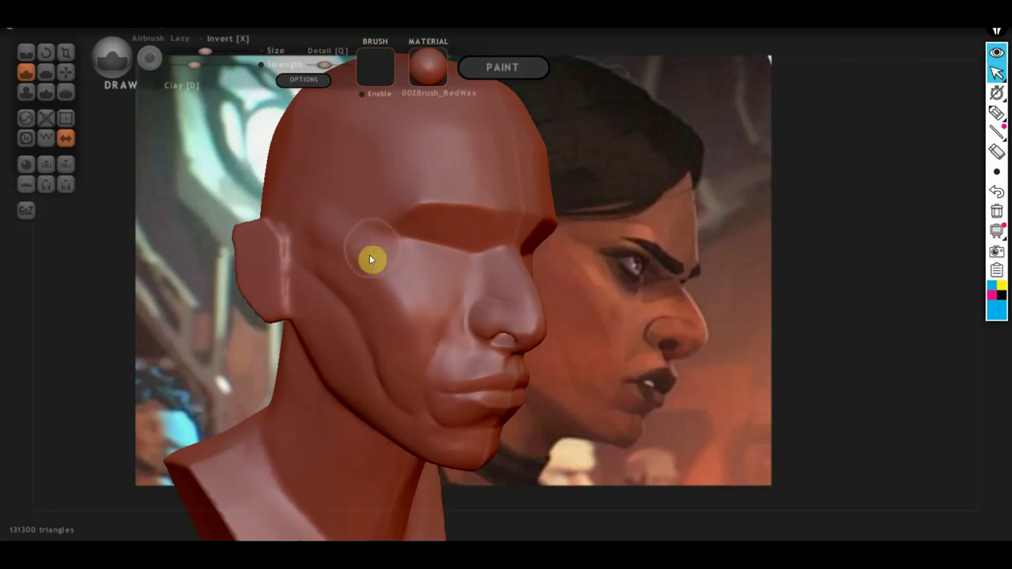
left_click(26, 52)
right_click_drag(300, 237, 357, 230)
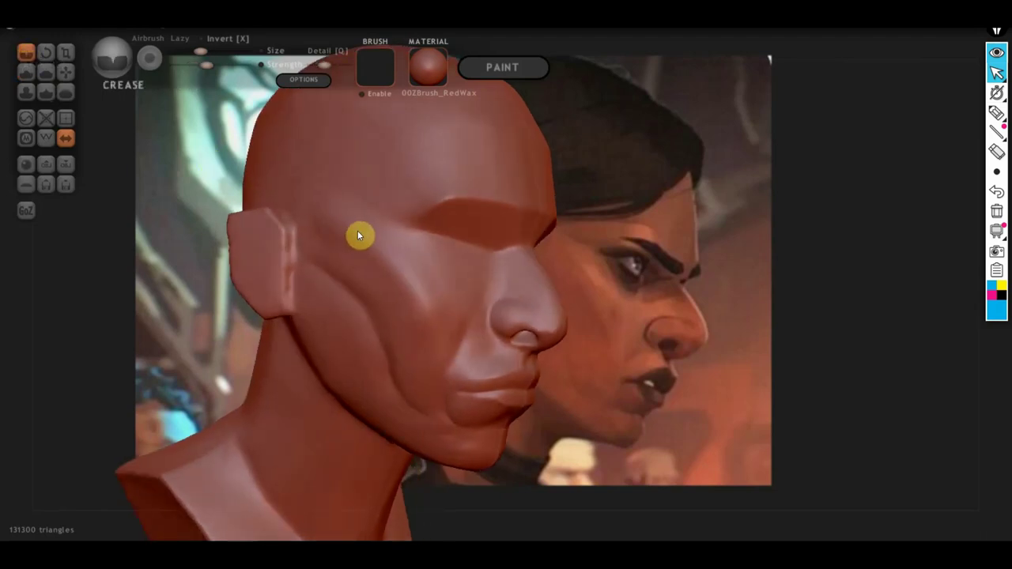
left_click_drag(322, 190, 372, 214)
mouse_move(388, 234)
right_mouse_down()
mouse_move(322, 230)
mouse_move(430, 254)
right_mouse_up()
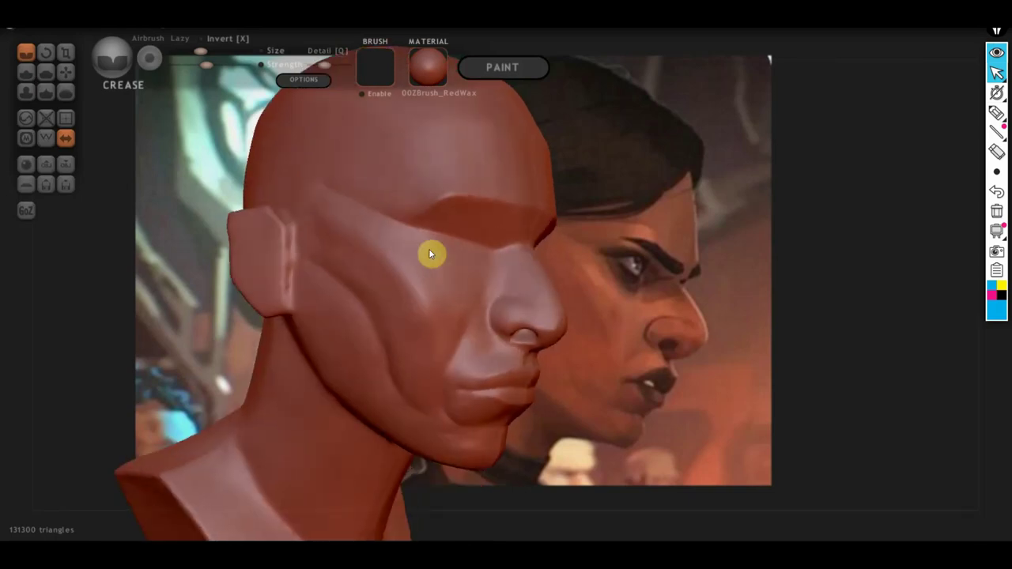
- Orbit the head into side profile beside the reference portrait and pick the Draw brush
left_click(45, 72)
right_click_drag(282, 218, 354, 232)
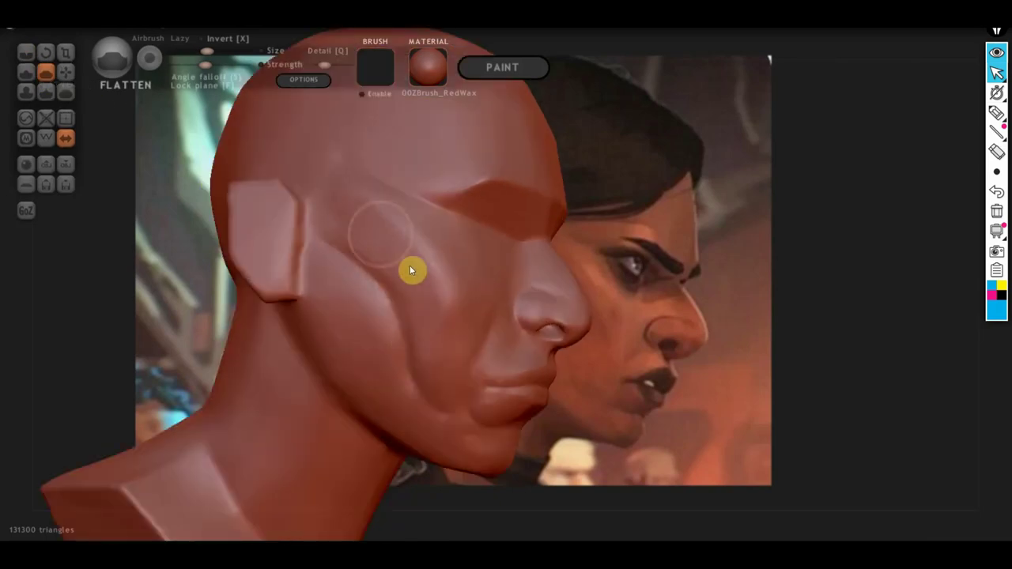
right_click_drag(402, 248, 387, 274)
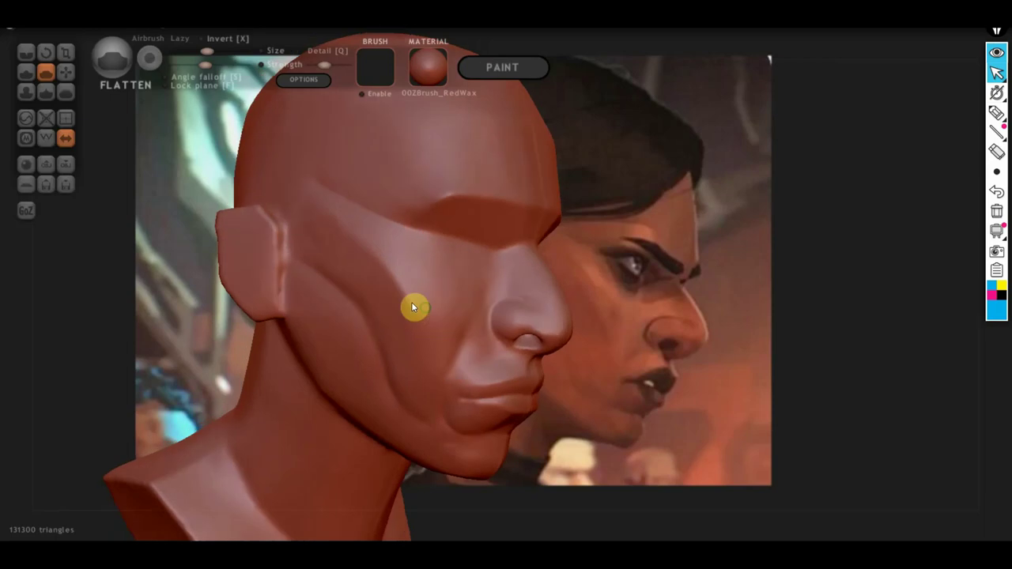
right_click_drag(411, 302, 390, 300)
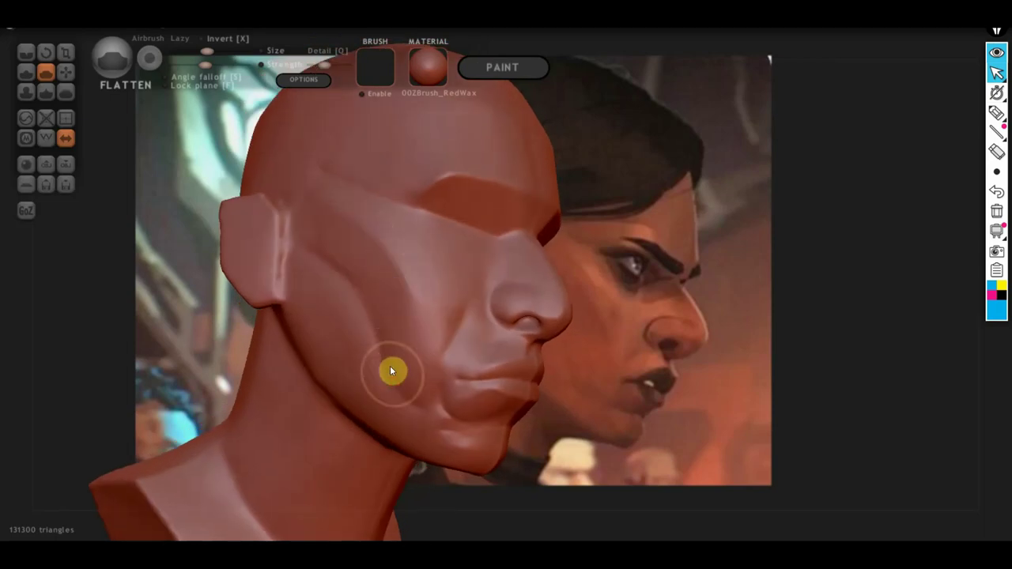
mouse_move(356, 328)
right_mouse_down()
mouse_move(265, 293)
mouse_move(331, 364)
right_mouse_up()
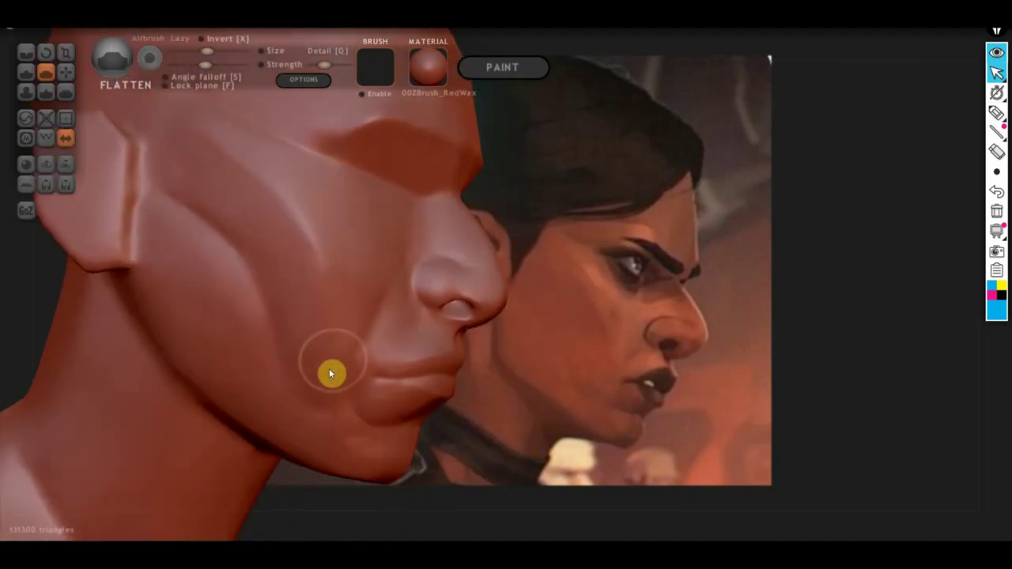
left_click(26, 72)
right_click_drag(368, 393, 368, 370)
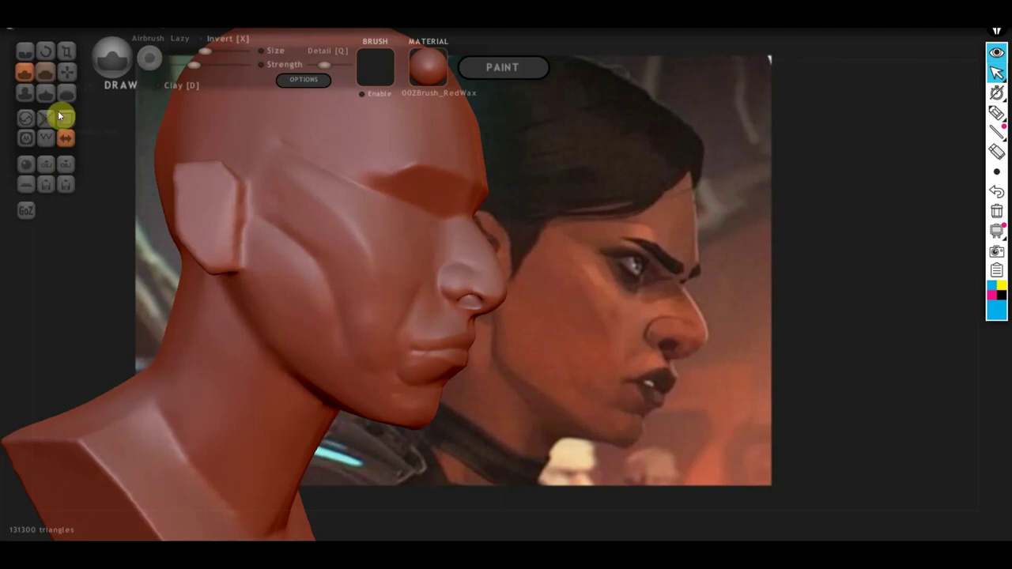
- Crease the cheek fold beside the mouth, then smooth it softer
left_click(27, 52)
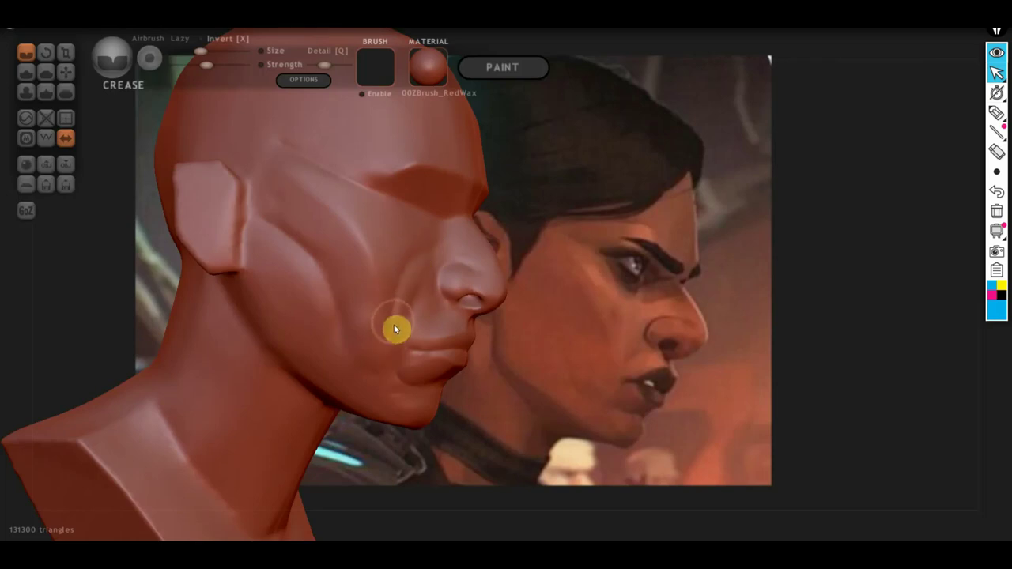
left_click_drag(414, 251, 371, 350)
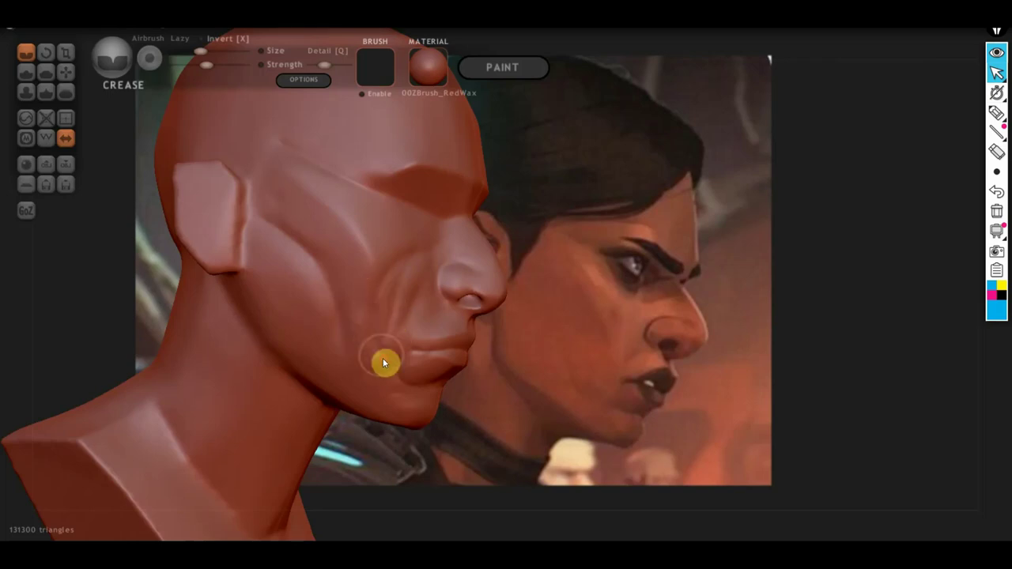
left_click_drag(400, 297, 382, 321, "shift")
left_click(27, 72)
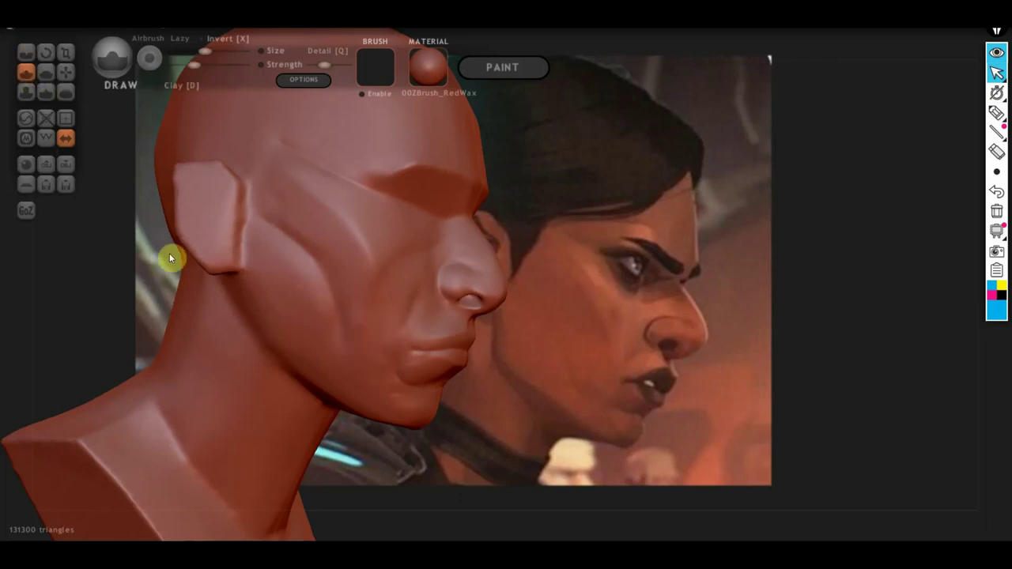
- With Clay on, build up the cheek below the earlobe, beside the nose and along the jaw
mouse_move(172, 264)
left_mouse_down()
mouse_move(207, 282)
mouse_move(352, 269)
left_mouse_up()
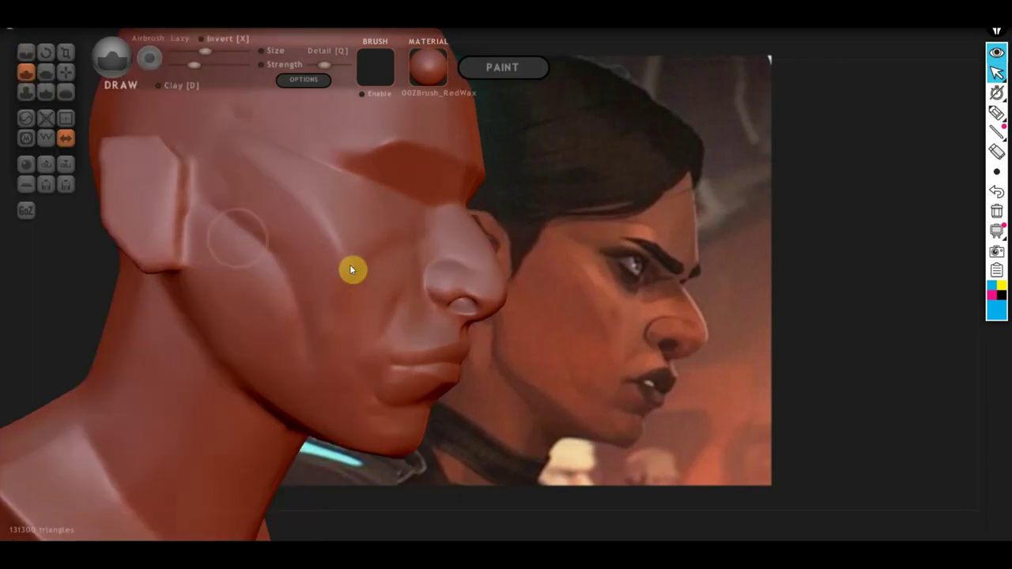
left_click(161, 86)
mouse_move(312, 259)
right_mouse_down()
mouse_move(294, 266)
mouse_move(335, 272)
right_mouse_up()
mouse_move(360, 253)
left_mouse_down()
mouse_move(338, 262)
mouse_move(298, 350)
left_mouse_up()
left_click_drag(300, 392, 300, 402)
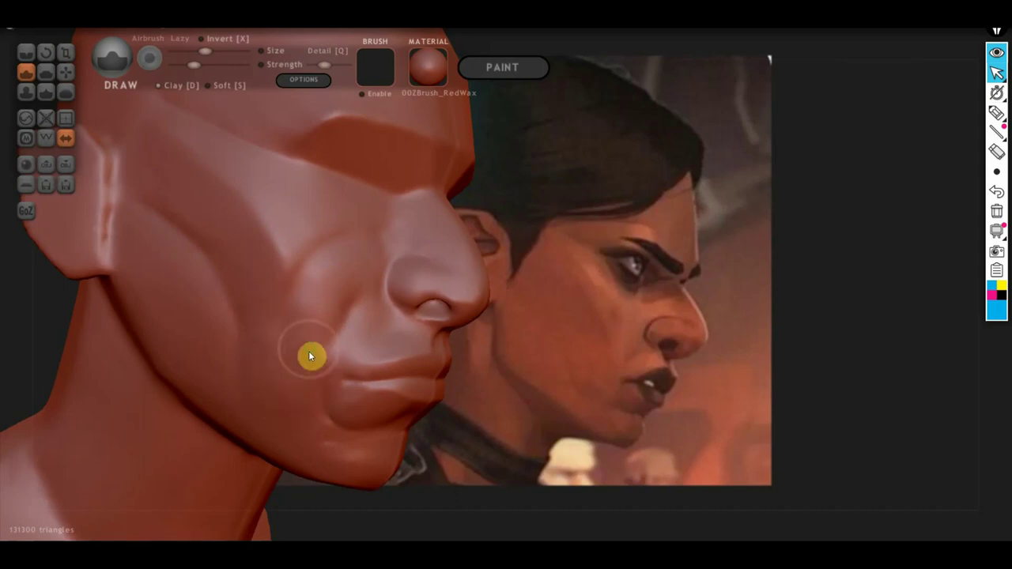
right_click_drag(309, 354, 256, 341)
right_click_drag(313, 316, 308, 327)
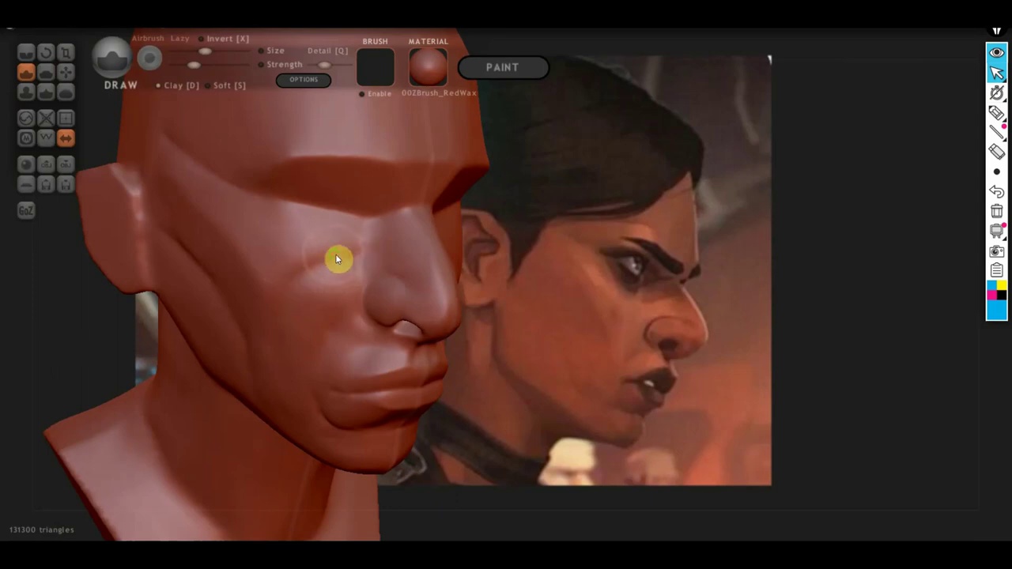
right_click_drag(333, 250, 334, 243)
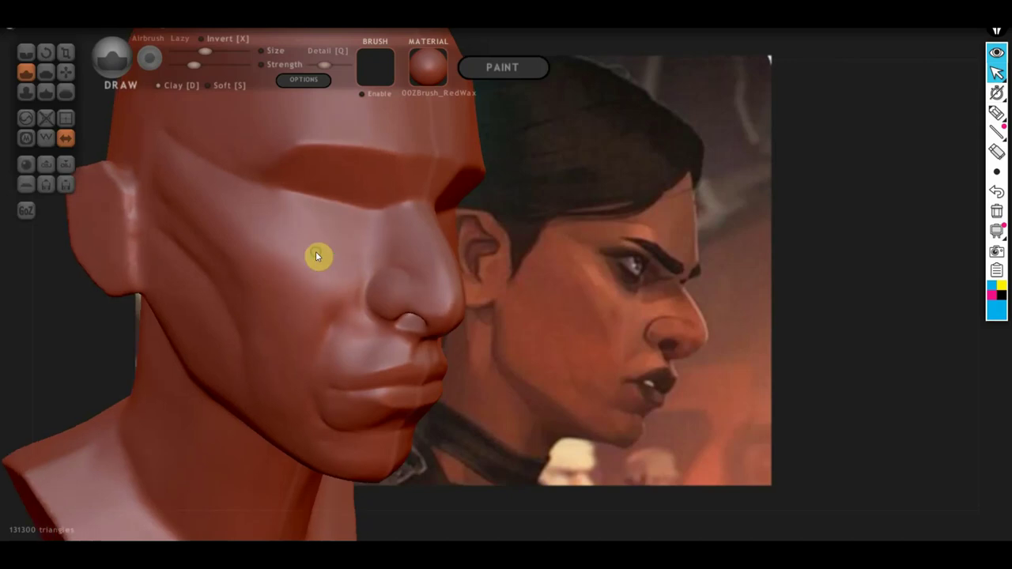
right_click_drag(316, 252, 255, 215)
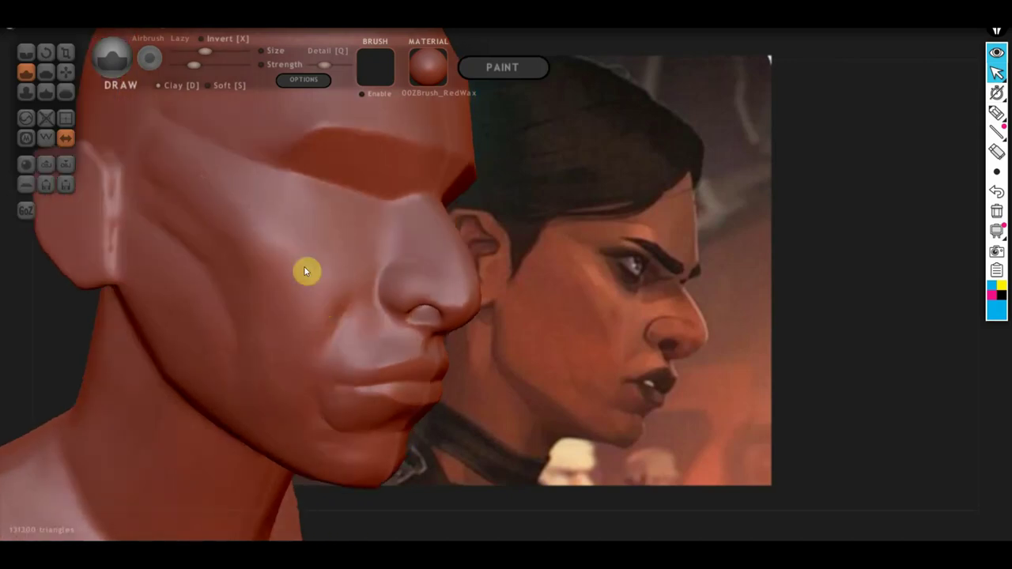
left_click(995, 112)
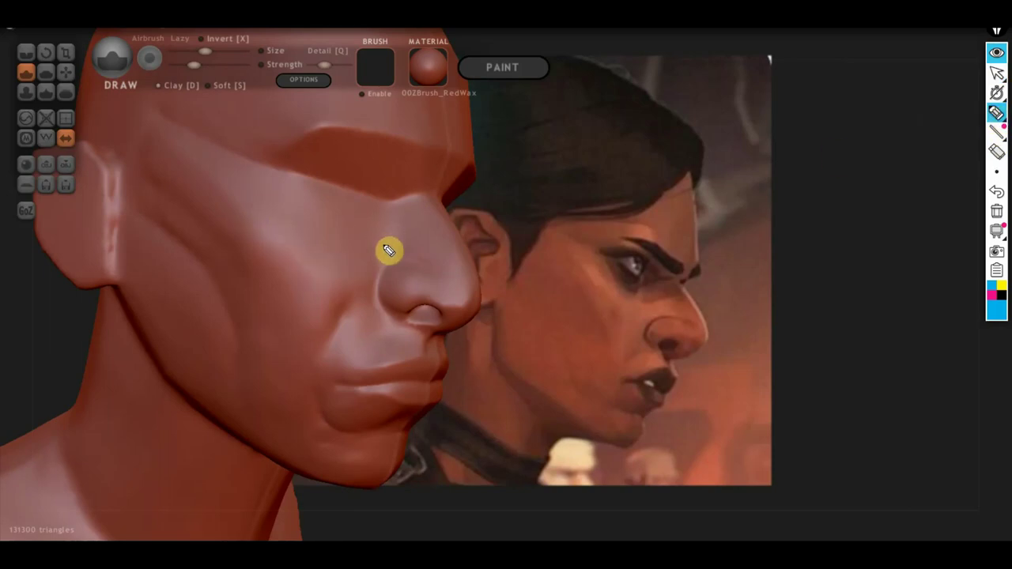
mouse_move(391, 269)
left_mouse_down()
mouse_move(362, 295)
mouse_move(394, 426)
left_mouse_up()
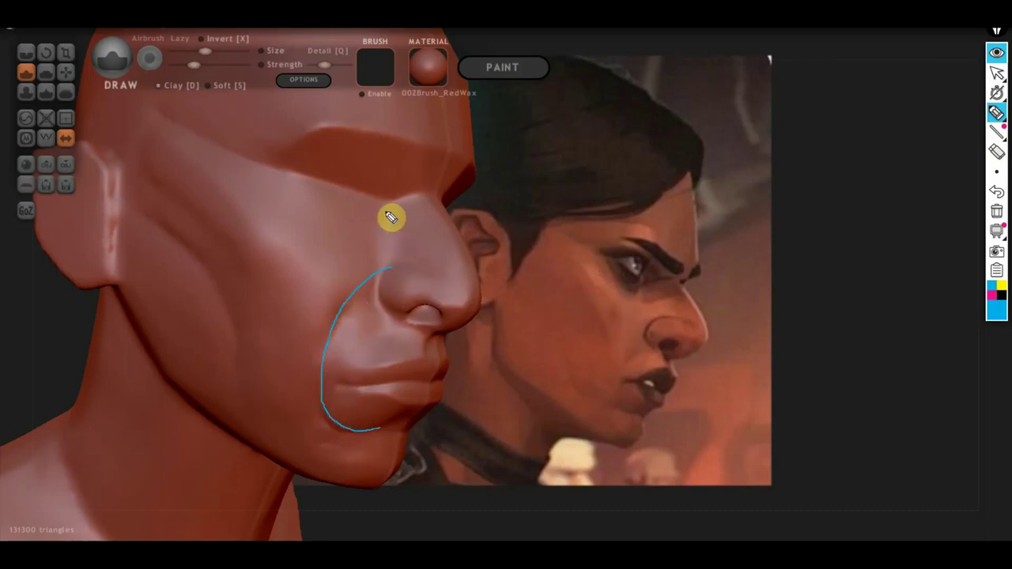
left_click_drag(385, 203, 395, 261)
mouse_move(383, 225)
left_mouse_down()
mouse_move(392, 227)
mouse_move(338, 250)
mouse_move(285, 309)
mouse_move(277, 375)
mouse_move(291, 416)
left_mouse_up()
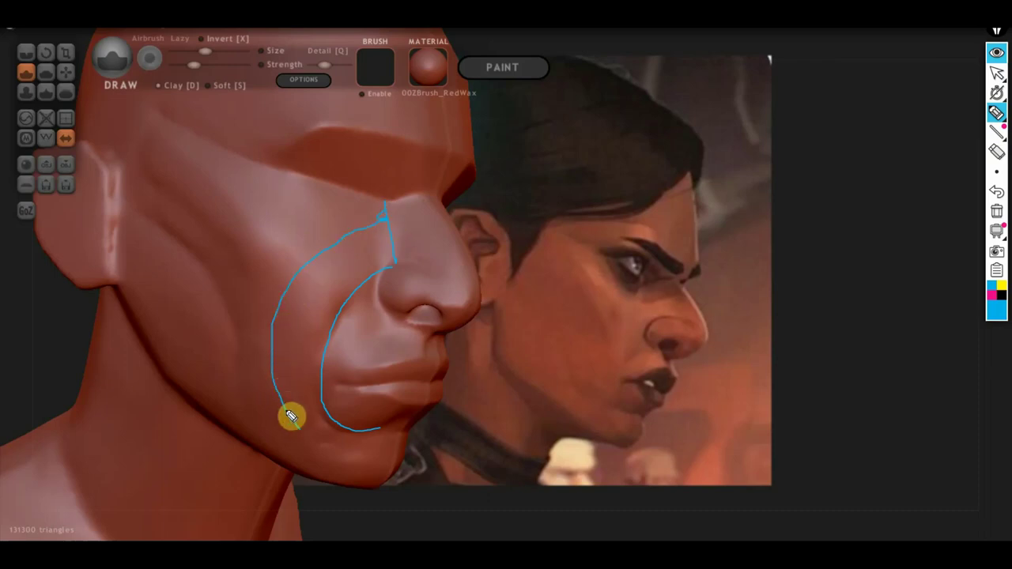
mouse_move(272, 321)
left_mouse_down()
mouse_move(255, 357)
mouse_move(296, 432)
left_mouse_up()
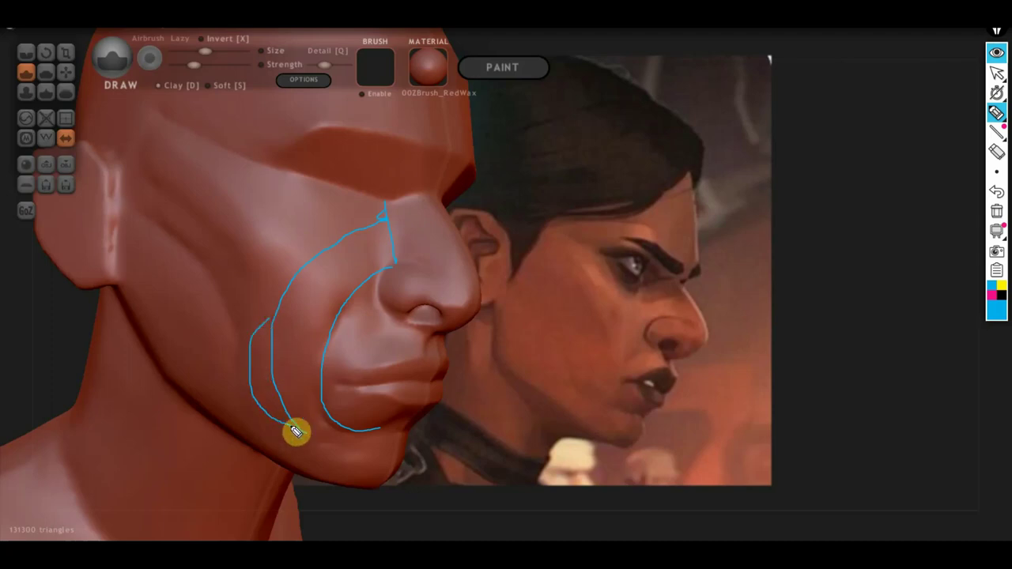
left_click_drag(275, 310, 307, 432)
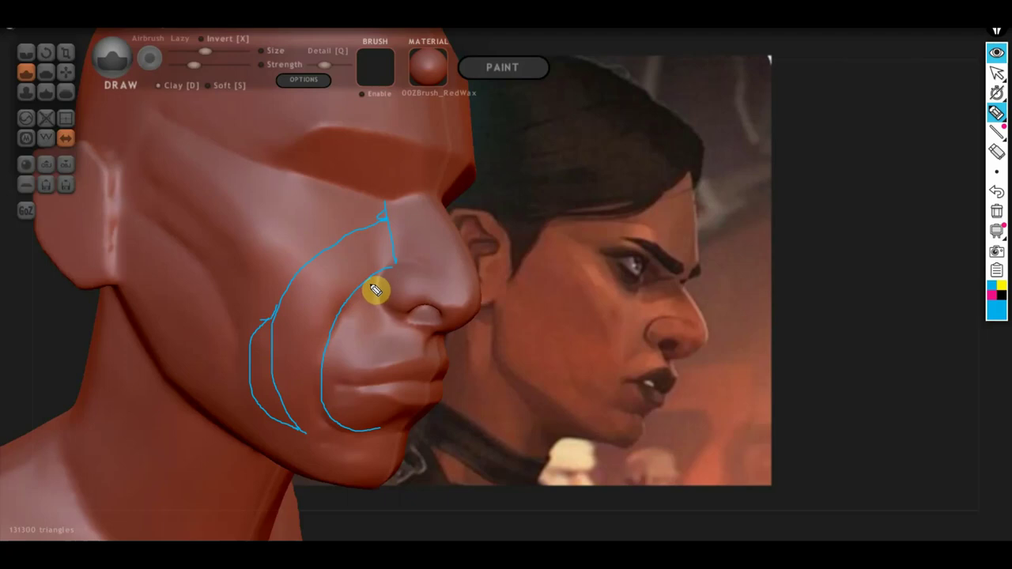
left_click_drag(347, 308, 322, 375)
left_click_drag(354, 300, 318, 378)
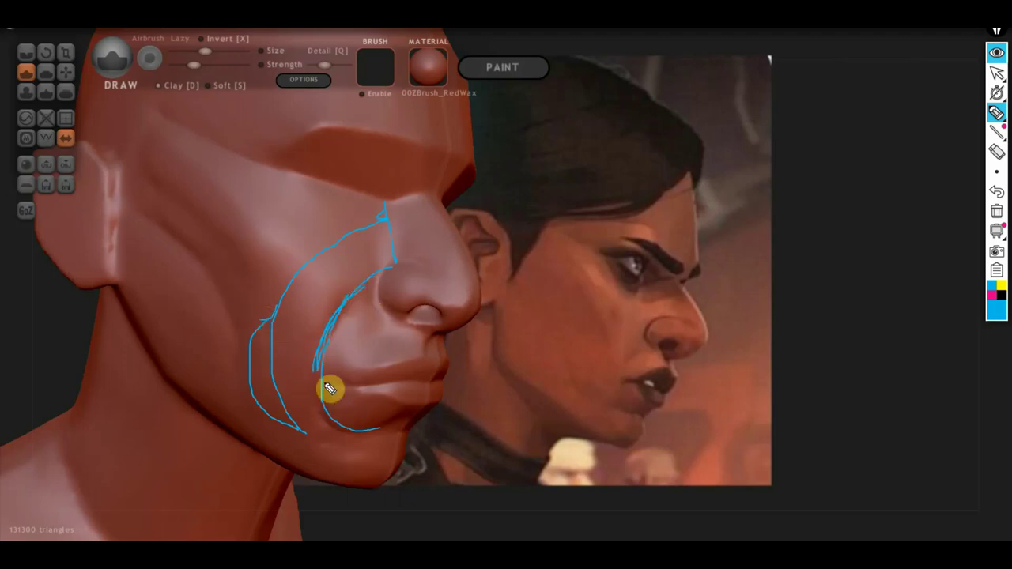
left_click_drag(262, 321, 304, 431)
left_click_drag(306, 395, 298, 427)
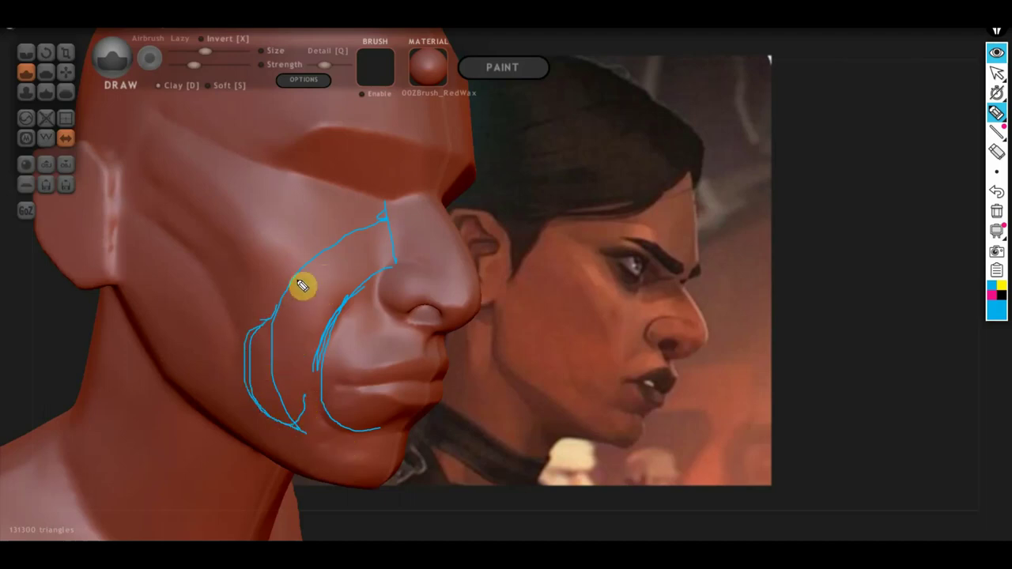
mouse_move(306, 271)
left_mouse_down()
mouse_move(267, 297)
mouse_move(289, 280)
left_mouse_up()
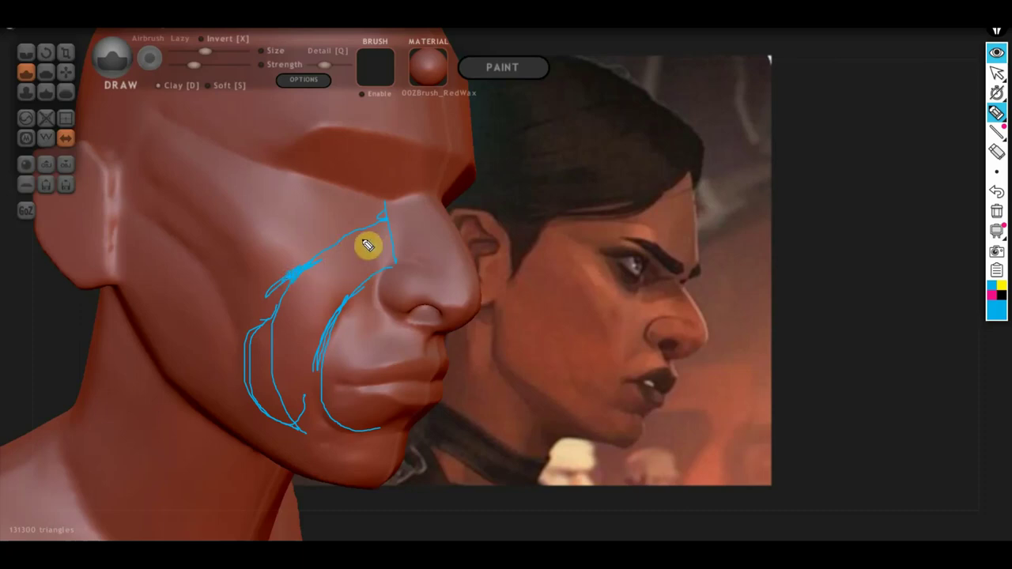
mouse_move(367, 245)
left_mouse_down()
mouse_move(371, 271)
mouse_move(332, 300)
mouse_move(319, 355)
mouse_move(270, 352)
mouse_move(269, 404)
mouse_move(309, 416)
mouse_move(300, 368)
mouse_move(336, 380)
left_mouse_up()
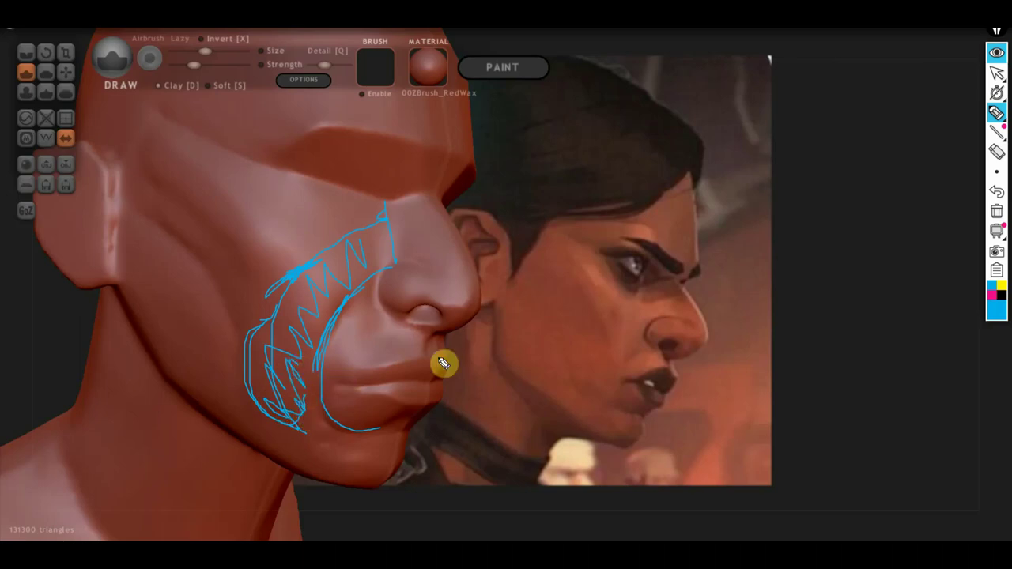
mouse_move(996, 132)
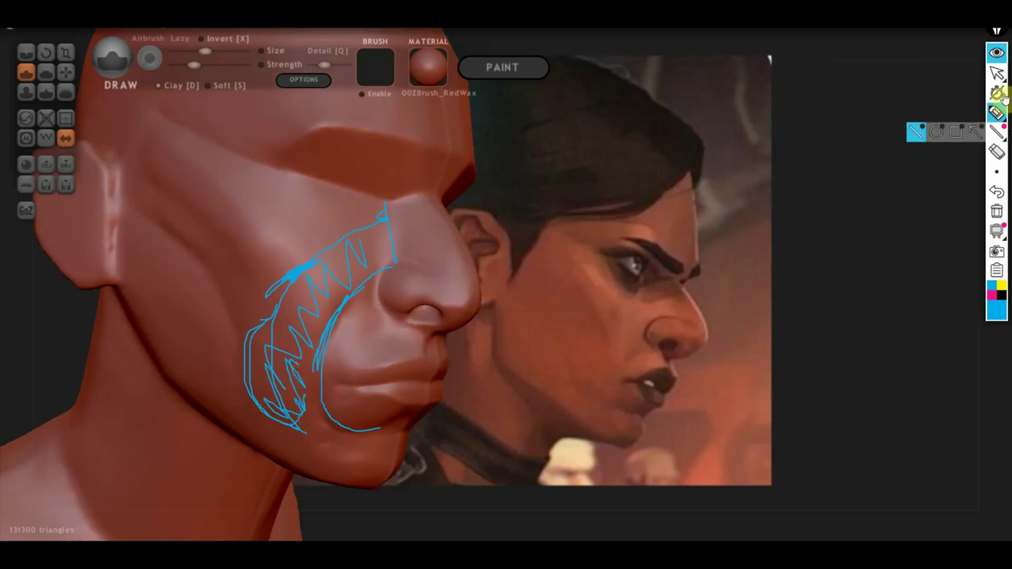
left_click(996, 211)
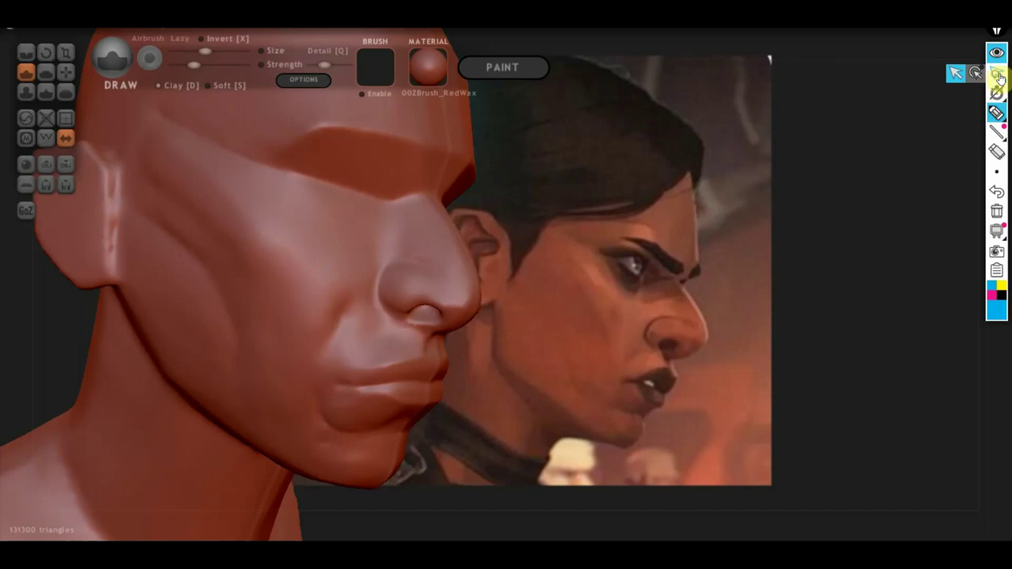
- Leave Epic Pen annotation mode and flatten the side of the cheek
left_click(997, 75)
left_click(45, 73)
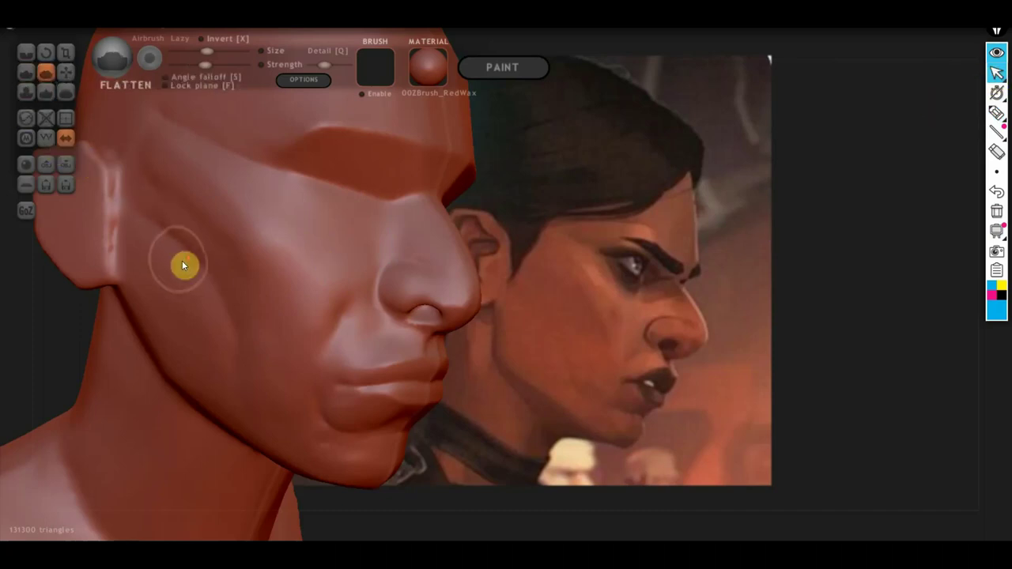
left_click_drag(269, 237, 298, 280)
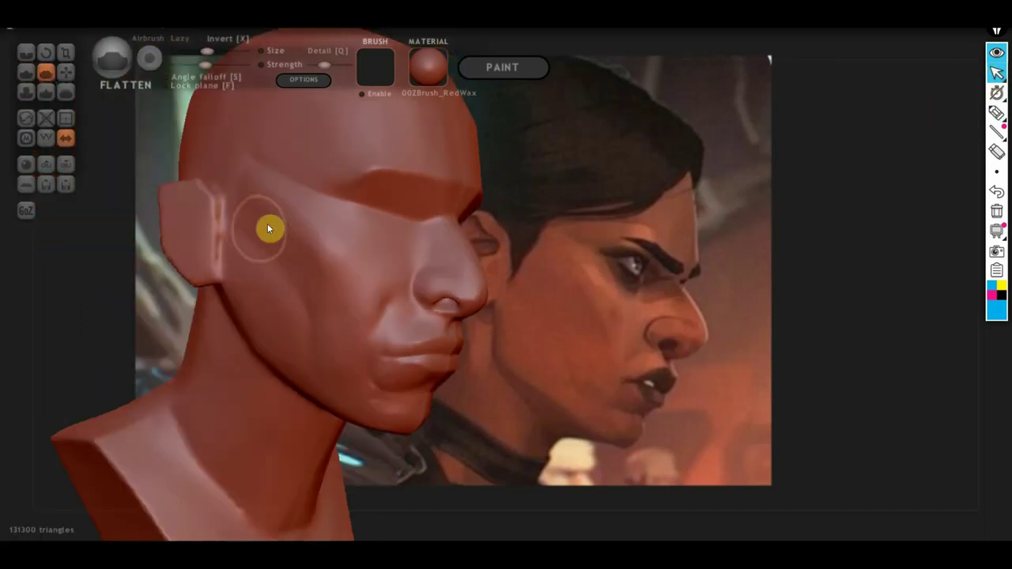
- Crease and deepen a line from below the eye down toward the jaw
left_click(27, 53)
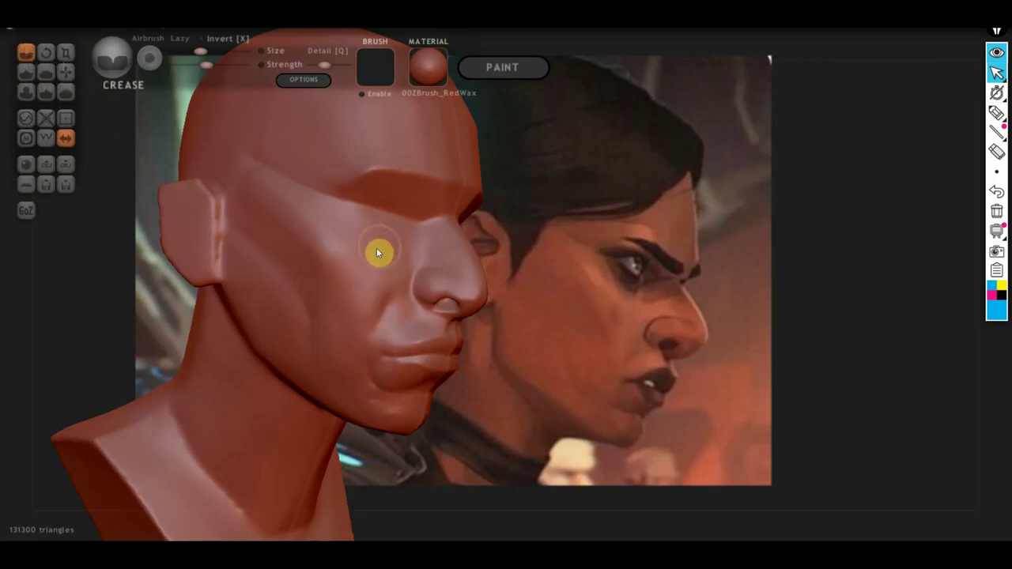
left_click_drag(394, 241, 332, 309)
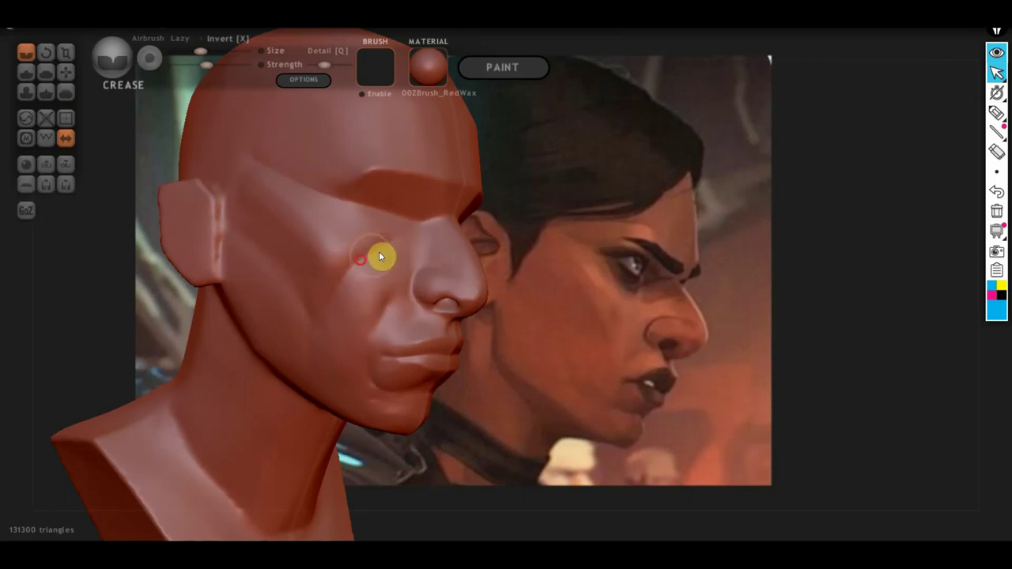
left_click_drag(378, 255, 338, 301)
left_click_drag(381, 254, 316, 234)
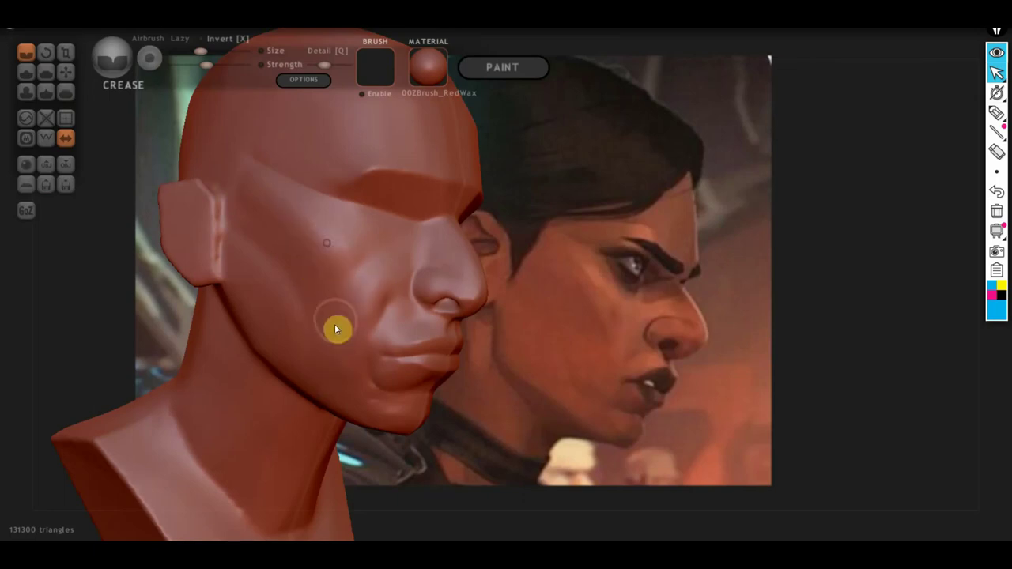
mouse_move(363, 360)
right_mouse_down()
mouse_move(237, 362)
mouse_move(254, 357)
right_mouse_up()
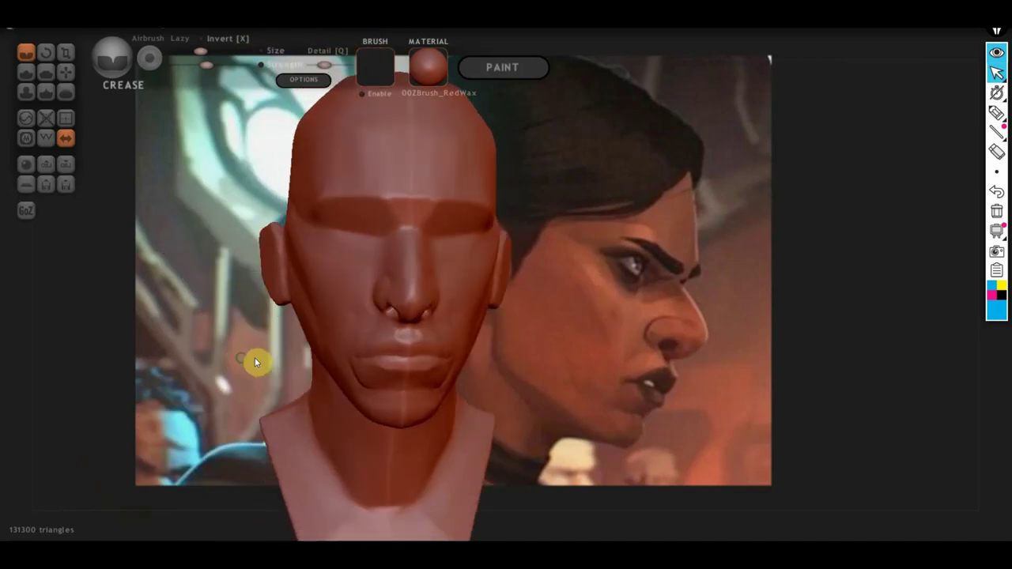
- Pull the left cheek slightly with Grab and orbit to see the skull top
left_click(65, 72)
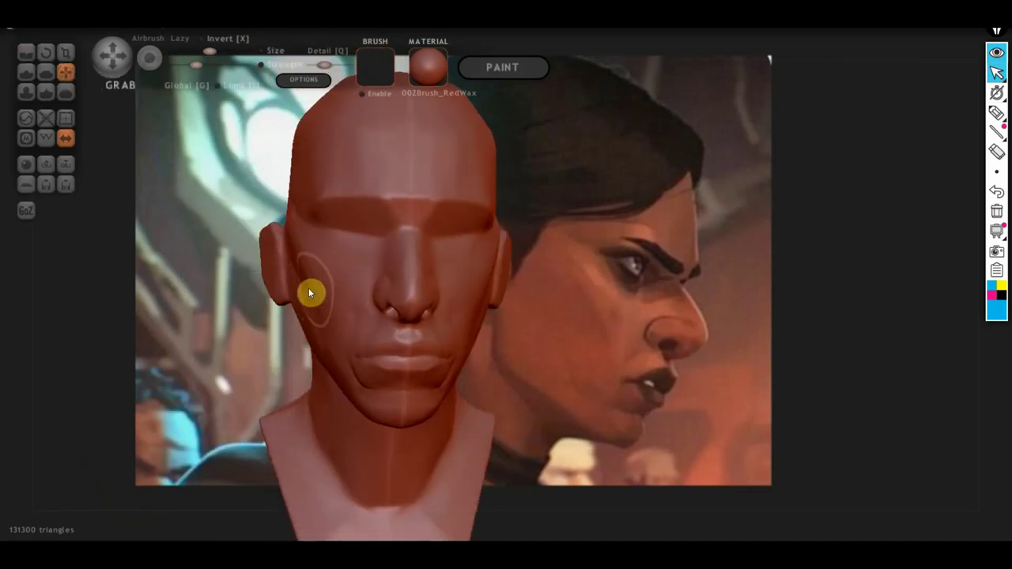
right_click_drag(310, 292, 331, 342)
mouse_move(308, 279)
left_mouse_down()
mouse_move(292, 286)
mouse_move(308, 289)
mouse_move(301, 297)
left_mouse_up()
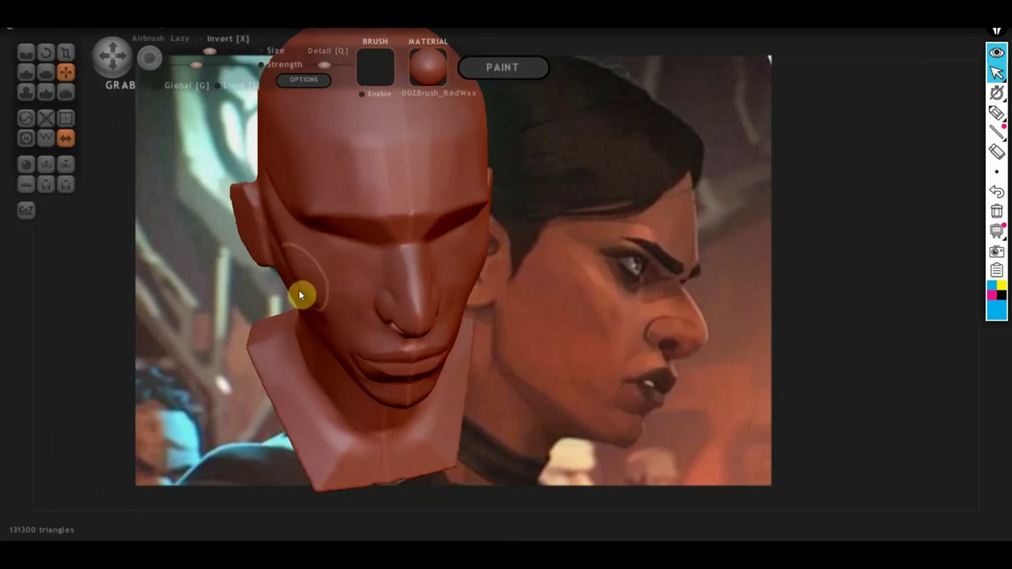
right_click_drag(285, 261, 439, 246)
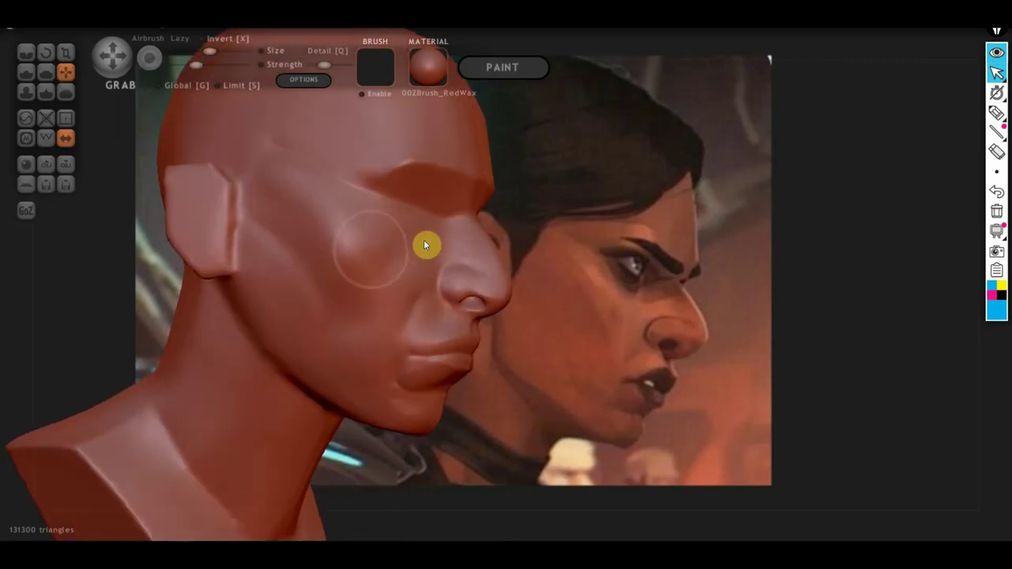
mouse_move(308, 244)
right_mouse_down()
mouse_move(334, 289)
mouse_move(311, 269)
right_mouse_up()
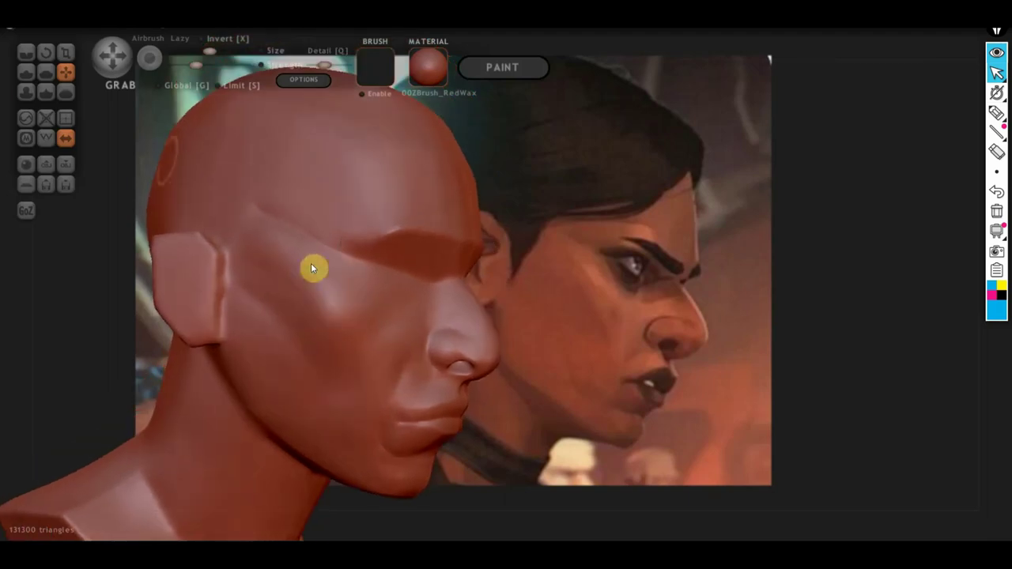
- Flatten the brow ridge and forehead plane, then turn to a three-quarter side view
left_click(47, 72)
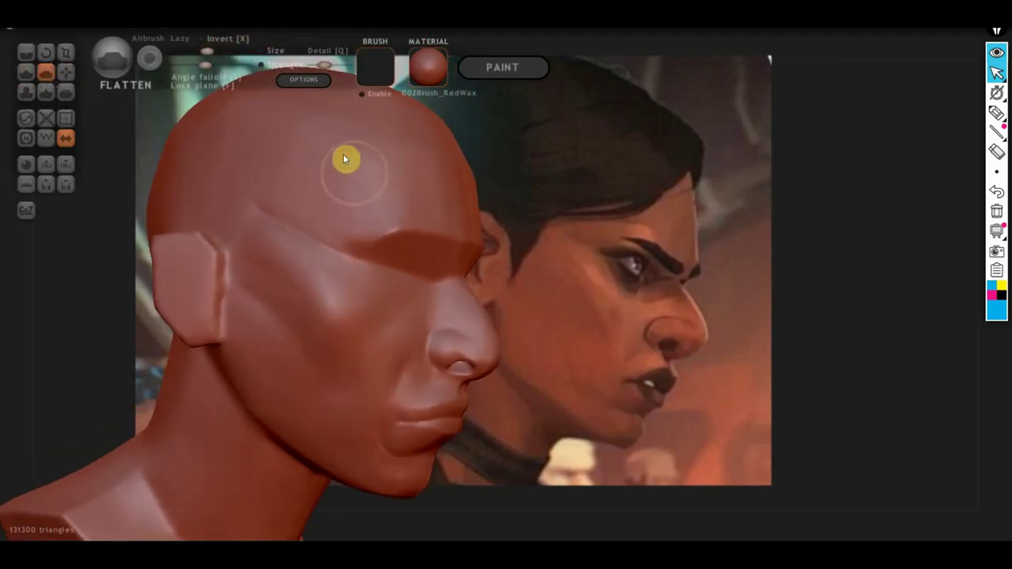
left_click_drag(332, 176, 324, 212)
mouse_move(358, 190)
right_mouse_down()
mouse_move(321, 215)
mouse_move(361, 199)
right_mouse_up()
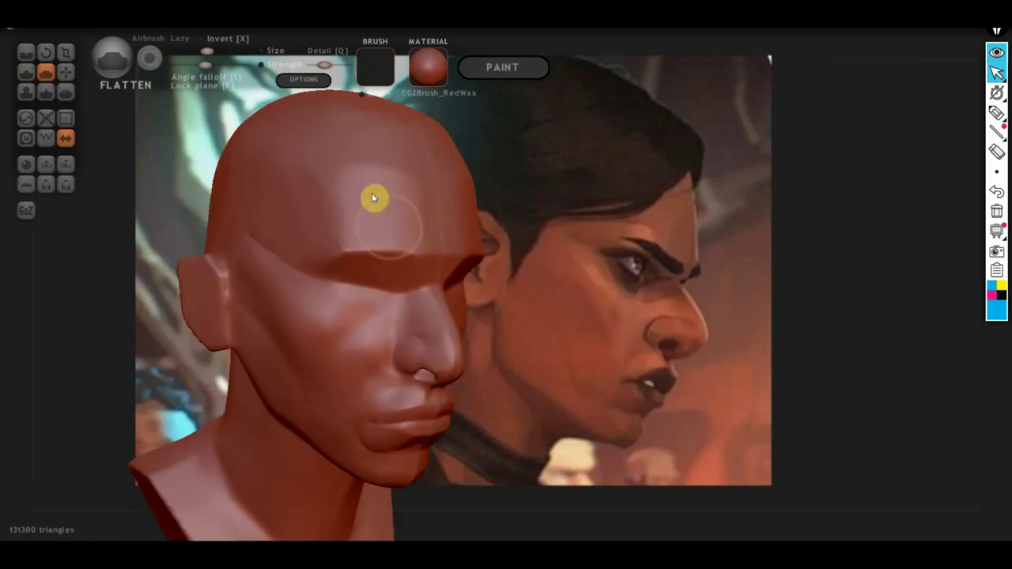
right_click_drag(369, 215, 344, 214)
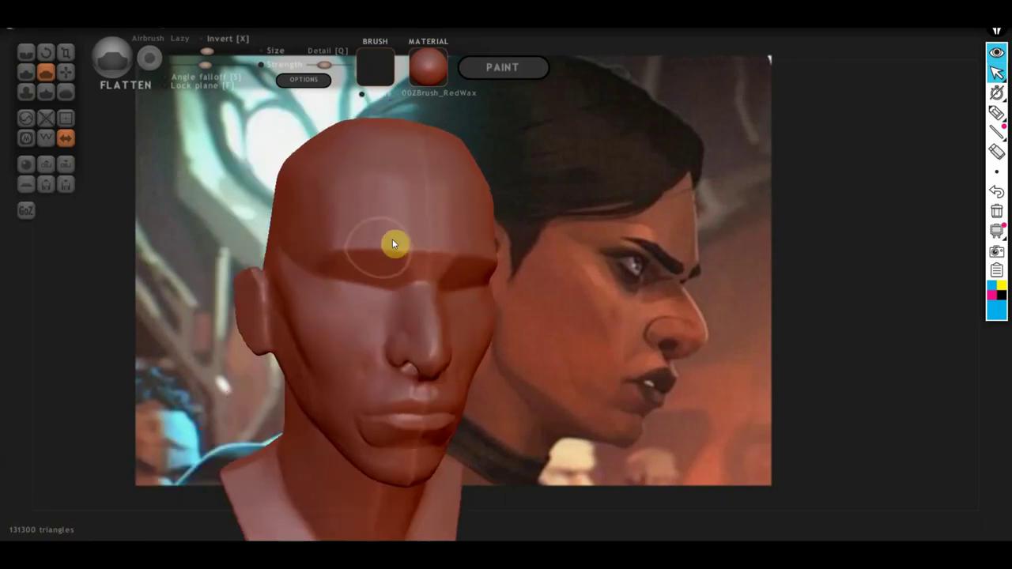
scroll(375, 245, "up", 3)
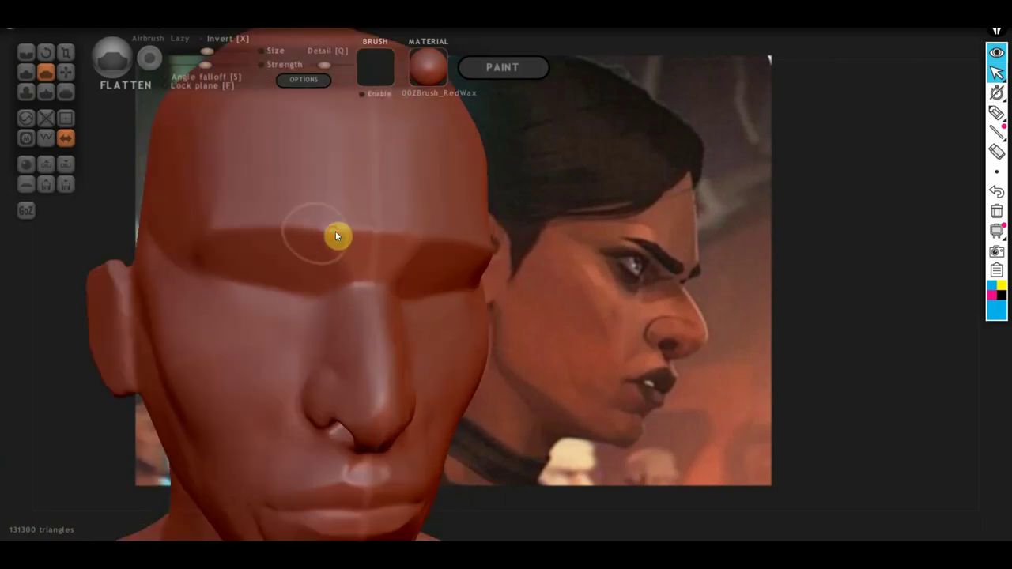
mouse_move(287, 236)
left_mouse_down()
mouse_move(354, 230)
mouse_move(266, 219)
left_mouse_up()
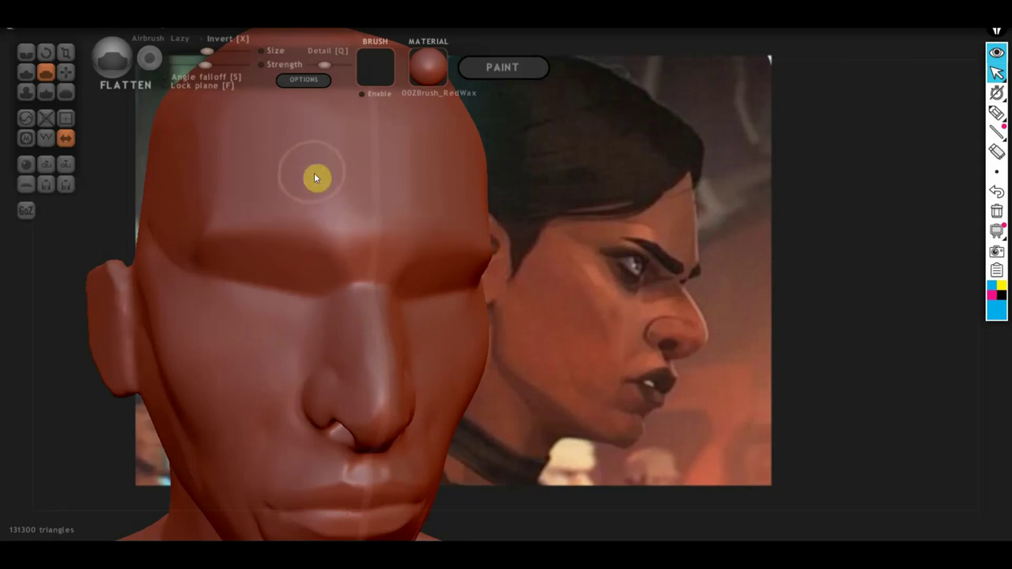
scroll(314, 172, "down", 2)
left_click_drag(369, 188, 398, 214)
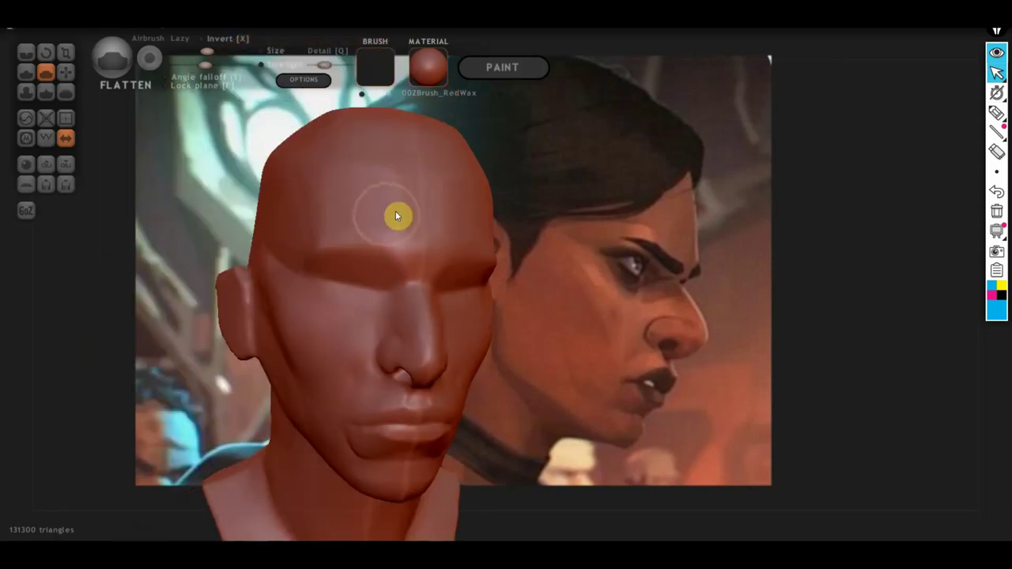
left_click(25, 72)
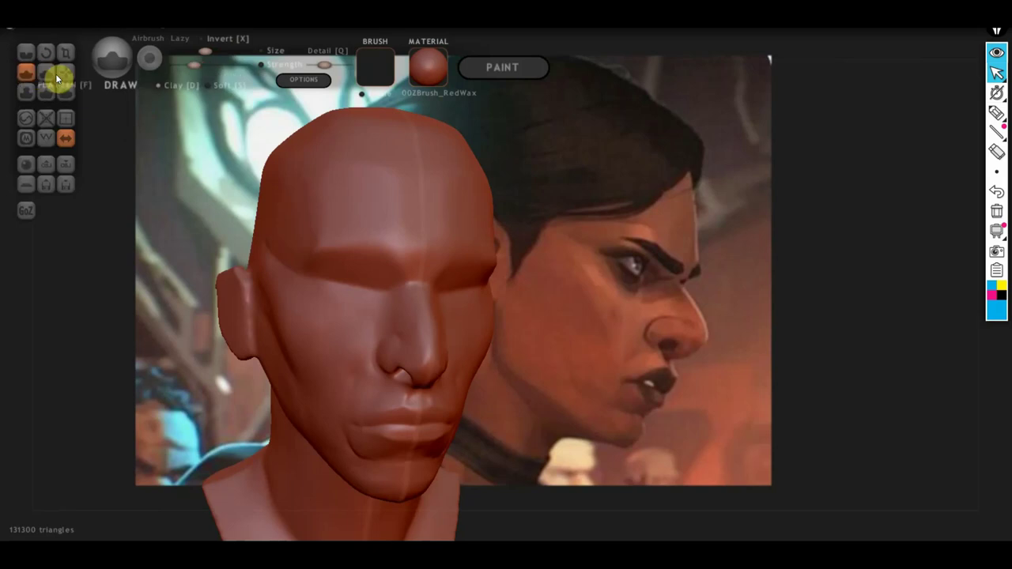
right_click_drag(402, 205, 425, 214)
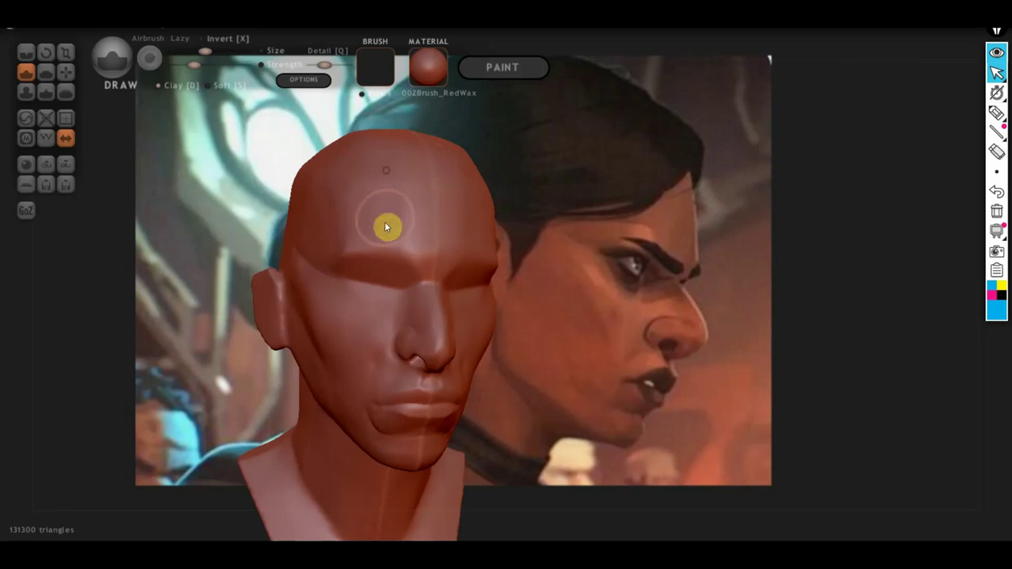
mouse_move(371, 230)
middle_mouse_down()
mouse_move(420, 276)
mouse_move(493, 278)
middle_mouse_up()
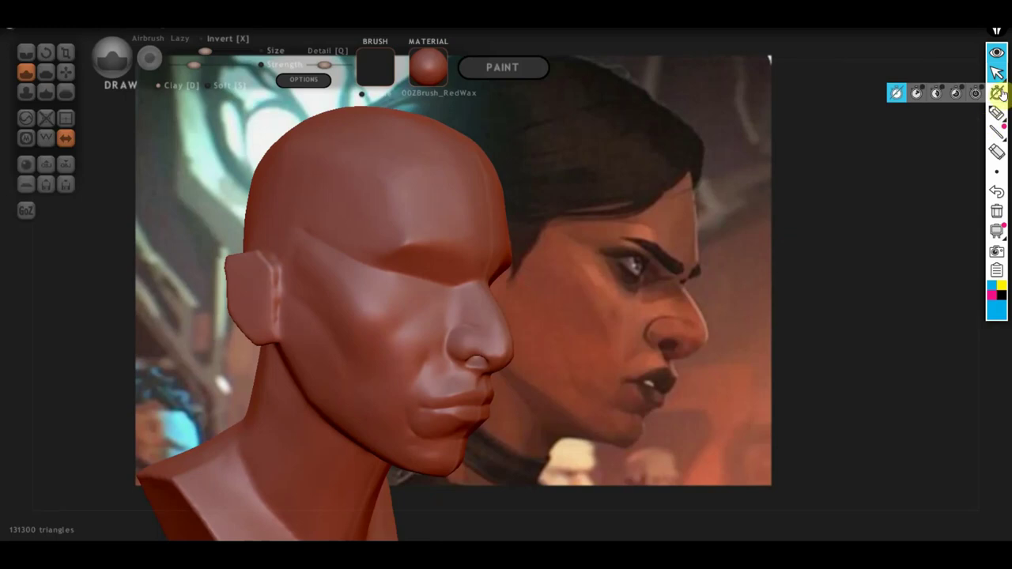
left_click(996, 112)
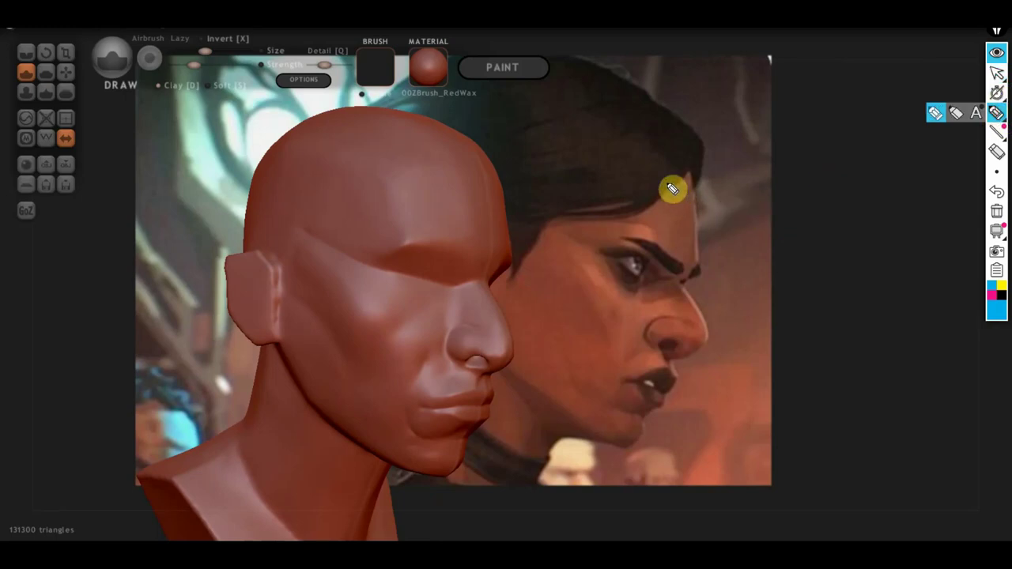
mouse_move(665, 185)
left_mouse_down()
mouse_move(688, 269)
mouse_move(694, 190)
mouse_move(693, 258)
mouse_move(622, 145)
left_mouse_up()
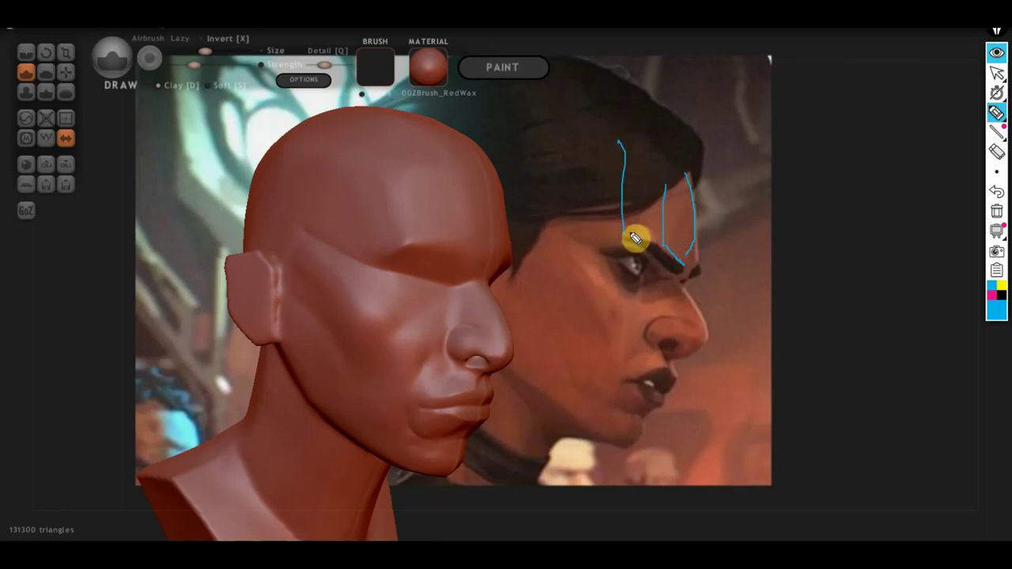
mouse_move(623, 229)
left_mouse_down()
mouse_move(650, 236)
mouse_move(657, 204)
left_mouse_up()
mouse_move(621, 148)
left_mouse_down()
mouse_move(637, 242)
mouse_move(629, 221)
left_mouse_up()
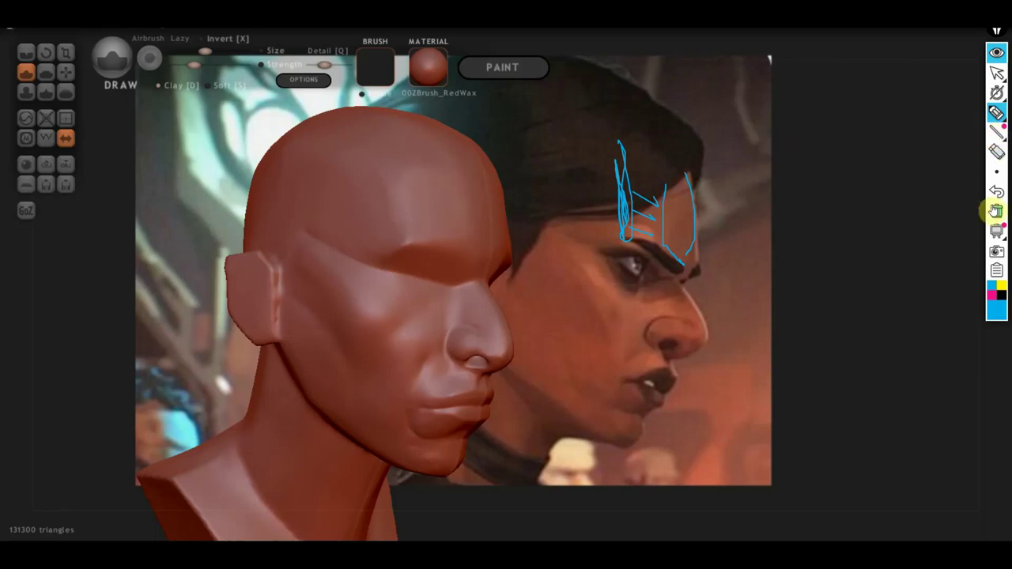
left_click(996, 211)
left_click(996, 72)
left_click_drag(551, 316, 431, 300)
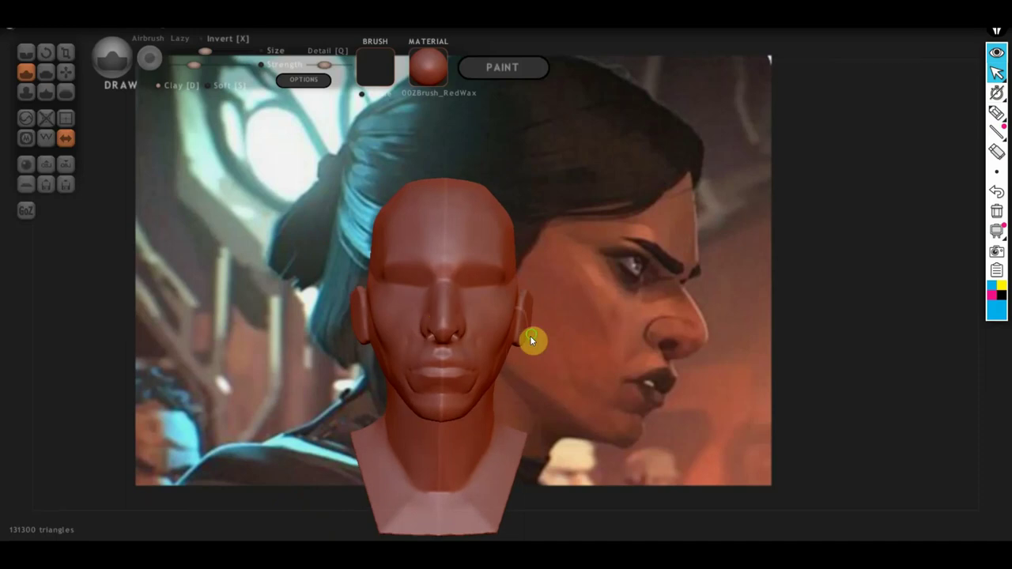
middle_click_drag(532, 339, 536, 269)
scroll(523, 286, "up", 2)
- Select the Grab brush and orbit the bust to look up at the jaw
scroll(523, 286, "up", 3)
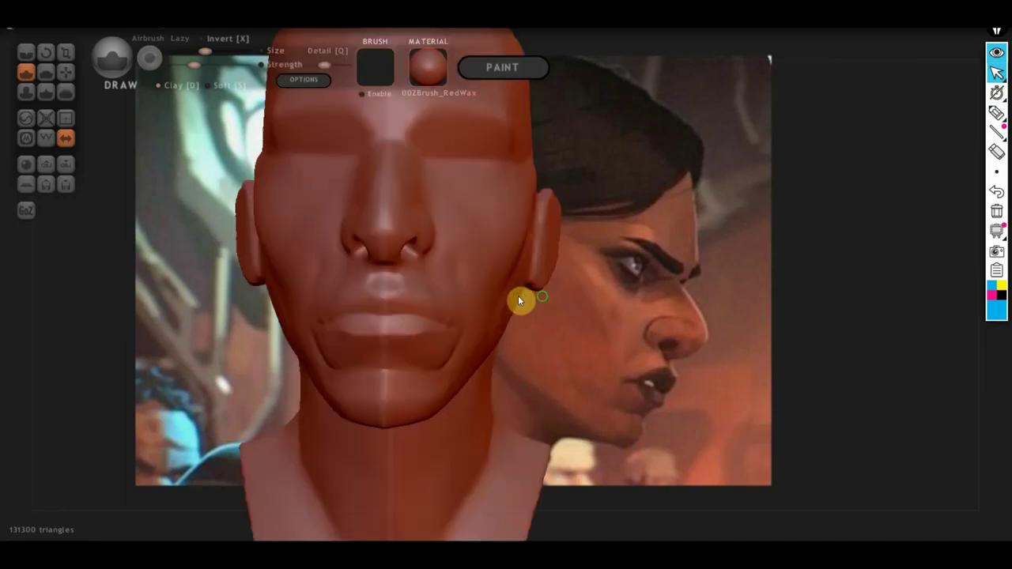
mouse_move(519, 298)
left_mouse_down()
mouse_move(676, 310)
mouse_move(549, 319)
left_mouse_up()
scroll(677, 314, "down", 3)
left_click(66, 71)
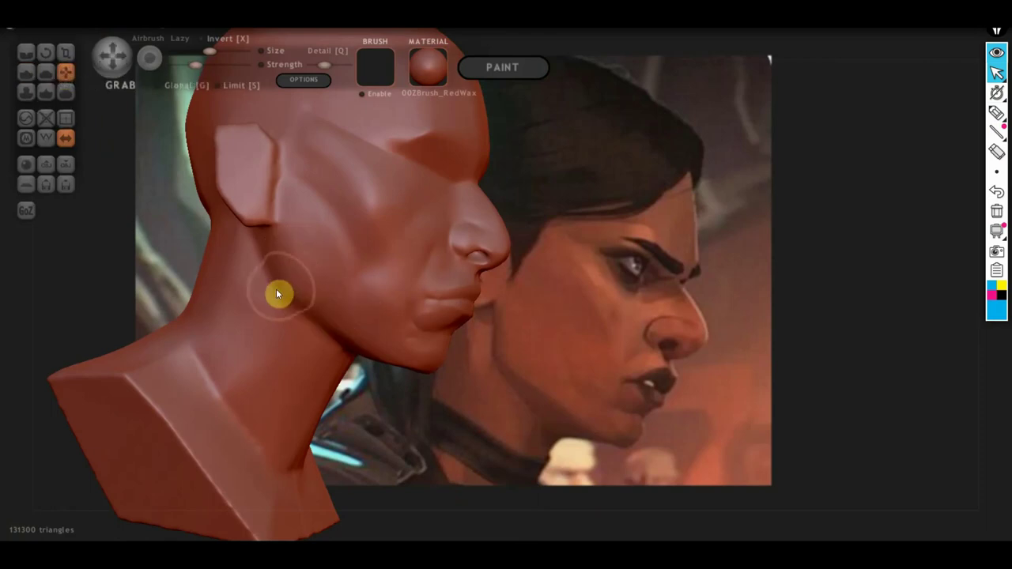
left_click_drag(285, 267, 307, 258, "alt")
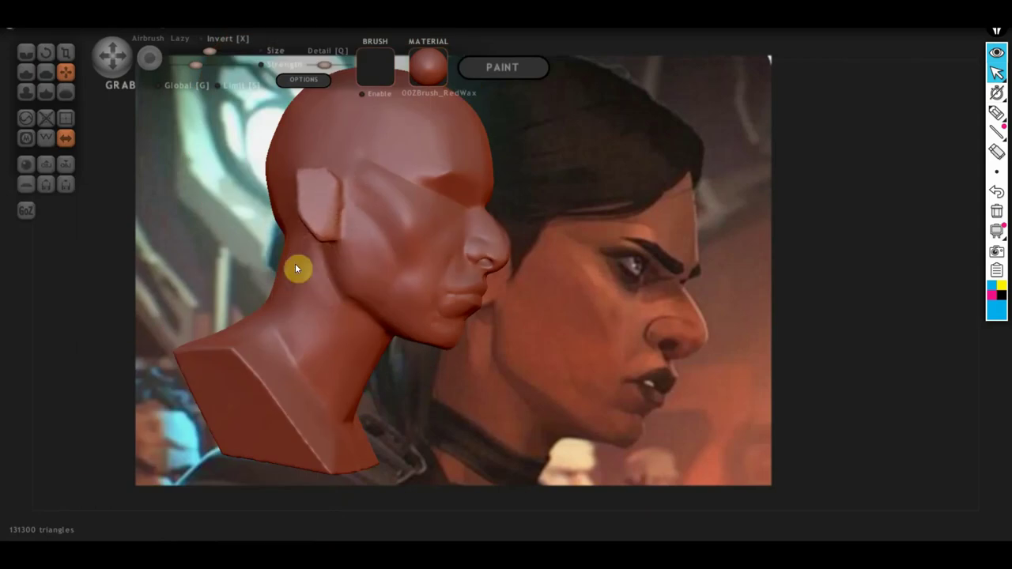
mouse_move(160, 178)
left_mouse_down()
mouse_move(334, 275)
mouse_move(337, 232)
mouse_move(305, 230)
left_mouse_up()
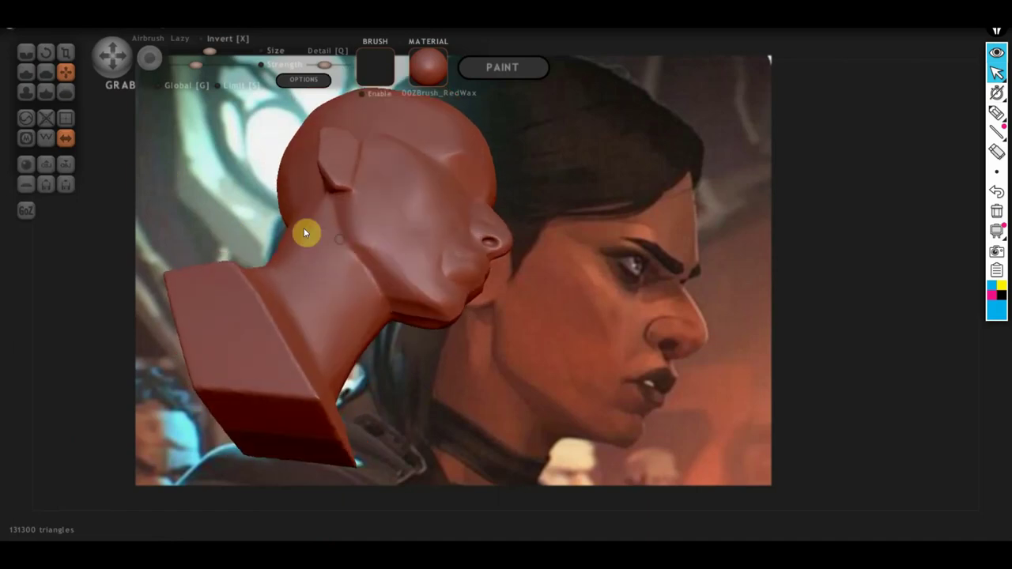
- Flatten the neck and the underside of the jaw
left_click(45, 72)
scroll(279, 321, "up", 3)
scroll(352, 313, "up", 3)
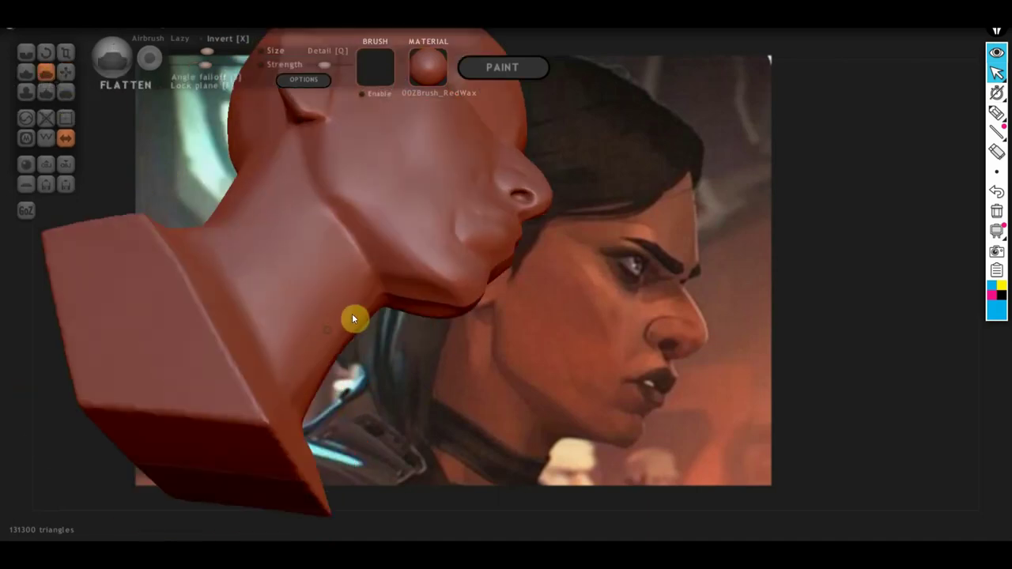
scroll(417, 288, "up", 3)
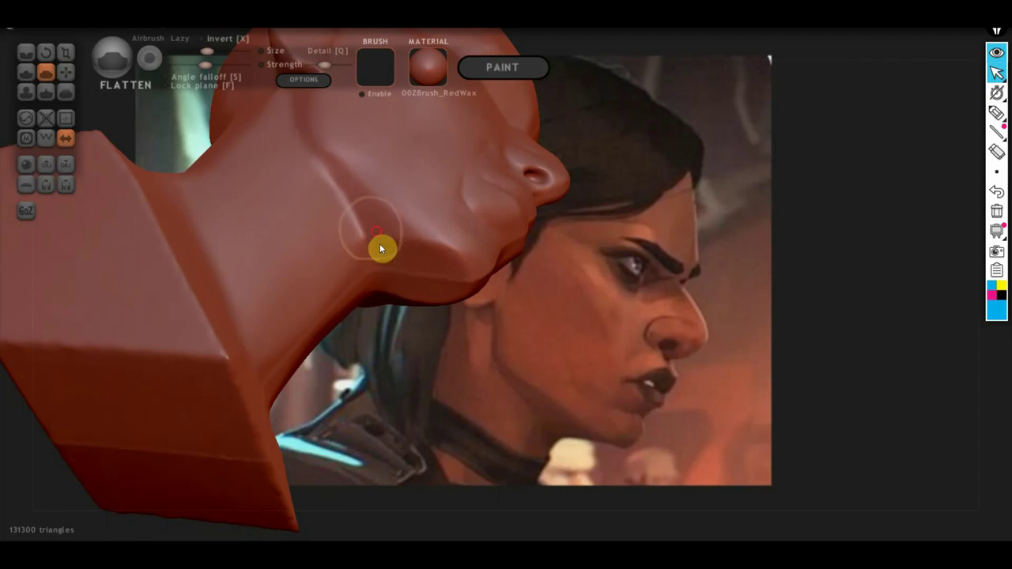
left_click_drag(260, 351, 425, 266)
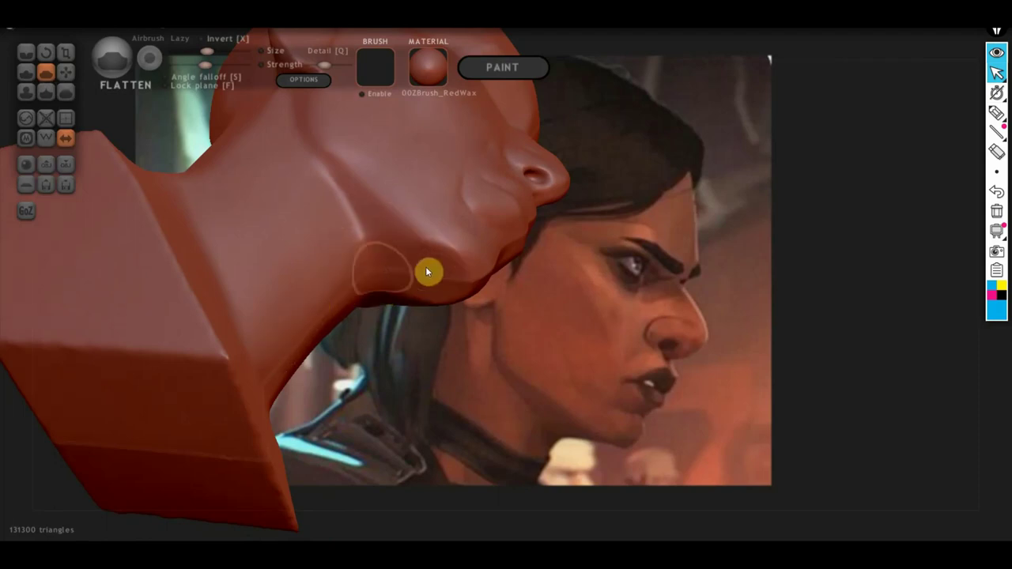
- With a smaller Draw brush, define the jawline under the chin and the neck muscle ridge
left_click(26, 72)
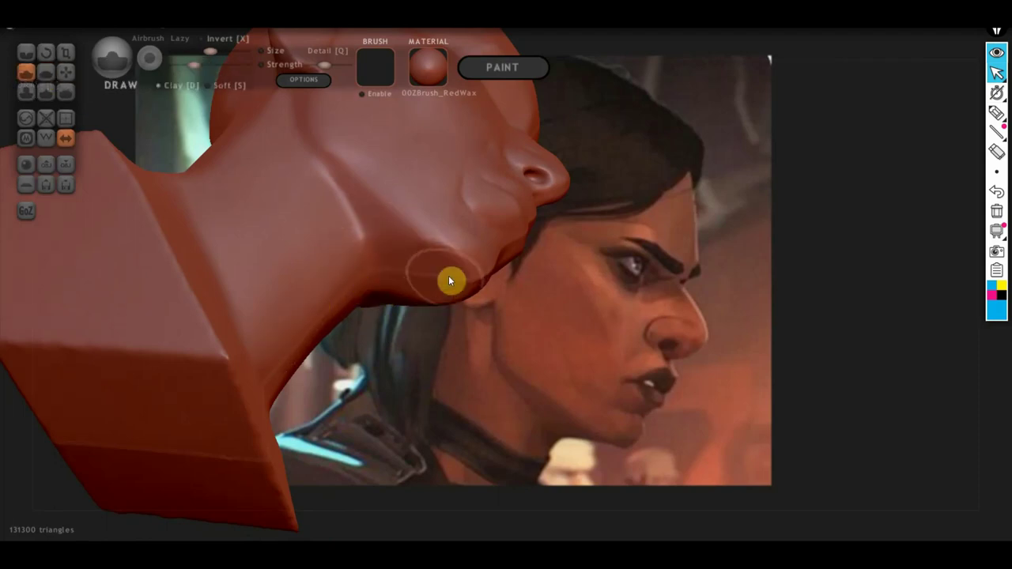
scroll(447, 275, "down", 2)
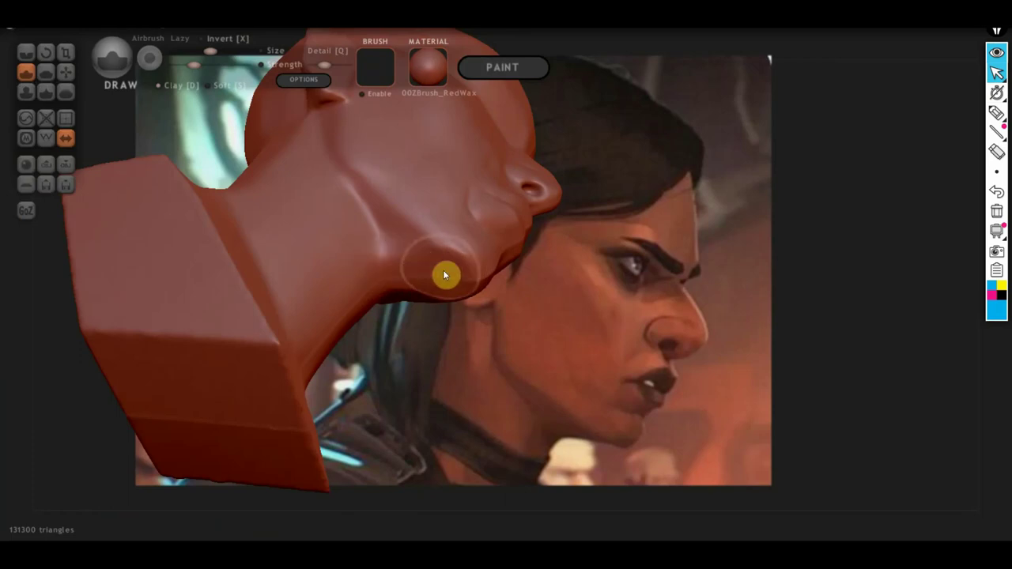
mouse_move(395, 332)
left_mouse_down()
mouse_move(495, 400)
mouse_move(442, 330)
mouse_move(456, 300)
mouse_move(413, 363)
mouse_move(386, 287)
left_mouse_up()
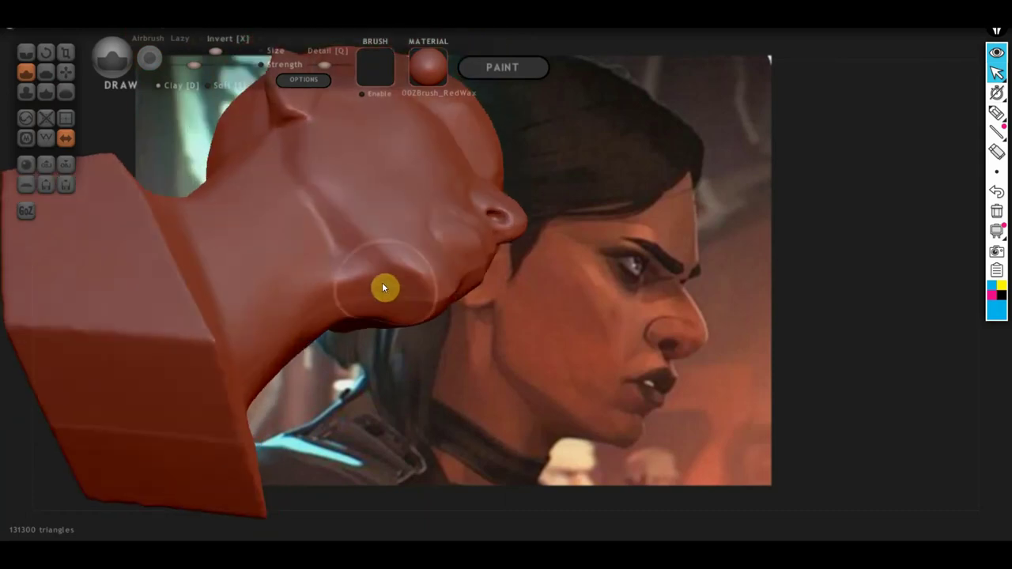
left_click_drag(215, 51, 206, 53)
scroll(380, 368, "up", 2)
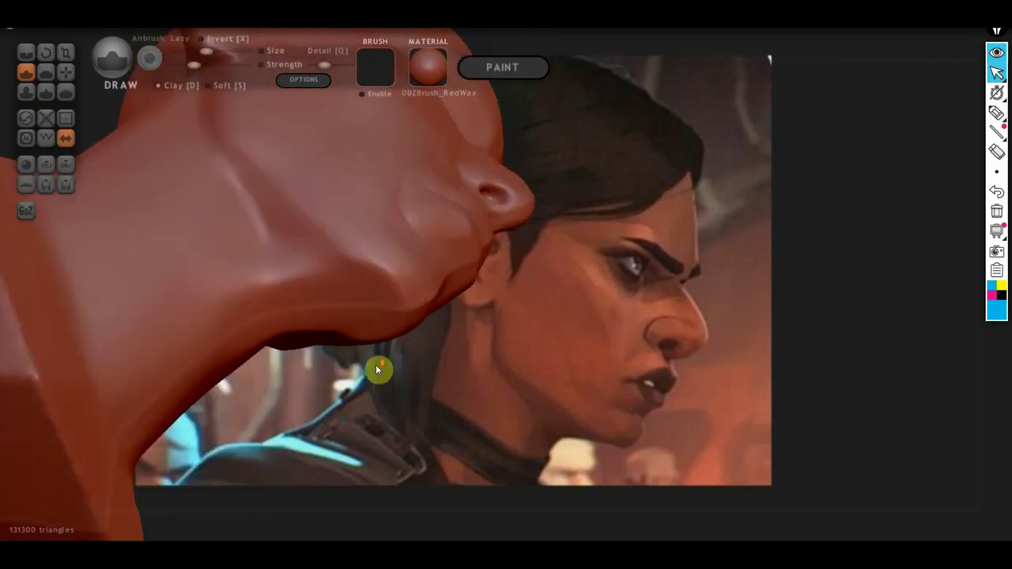
mouse_move(370, 288)
left_mouse_down()
mouse_move(334, 317)
mouse_move(291, 304)
mouse_move(262, 321)
left_mouse_up()
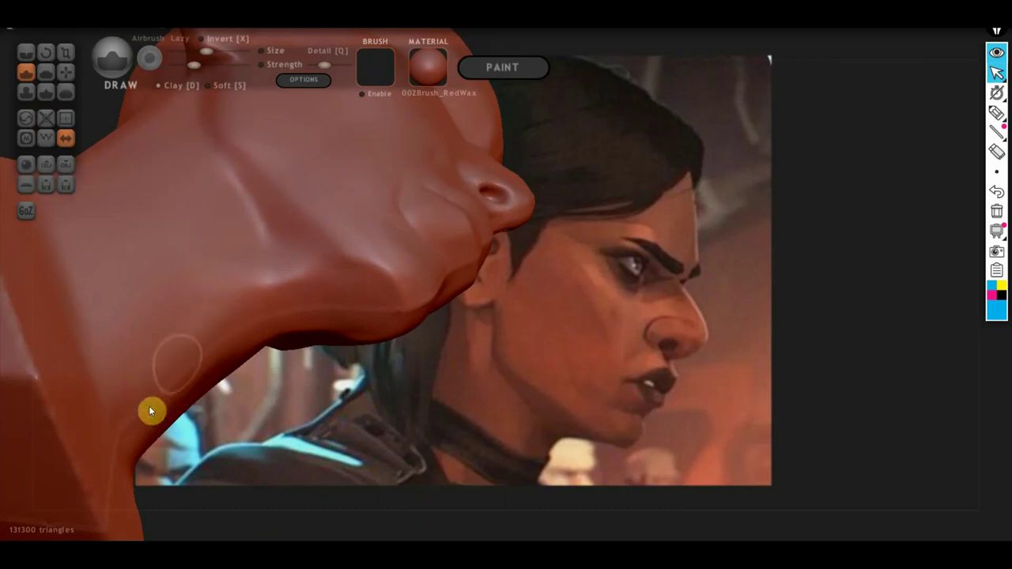
mouse_move(312, 346)
left_mouse_down()
mouse_move(381, 426)
mouse_move(368, 414)
left_mouse_up()
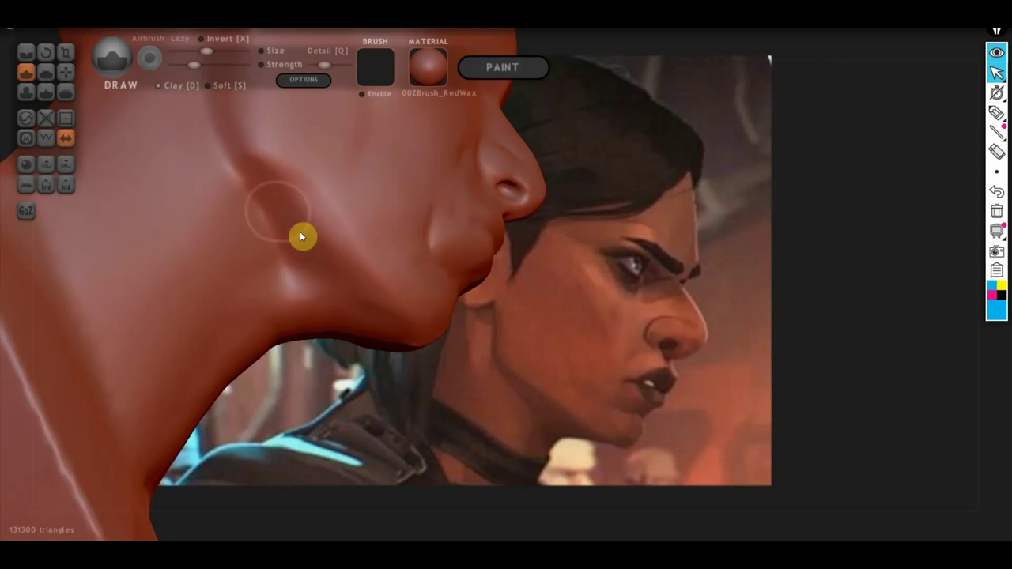
mouse_move(253, 169)
left_mouse_down()
mouse_move(291, 268)
mouse_move(280, 204)
mouse_move(336, 309)
left_mouse_up()
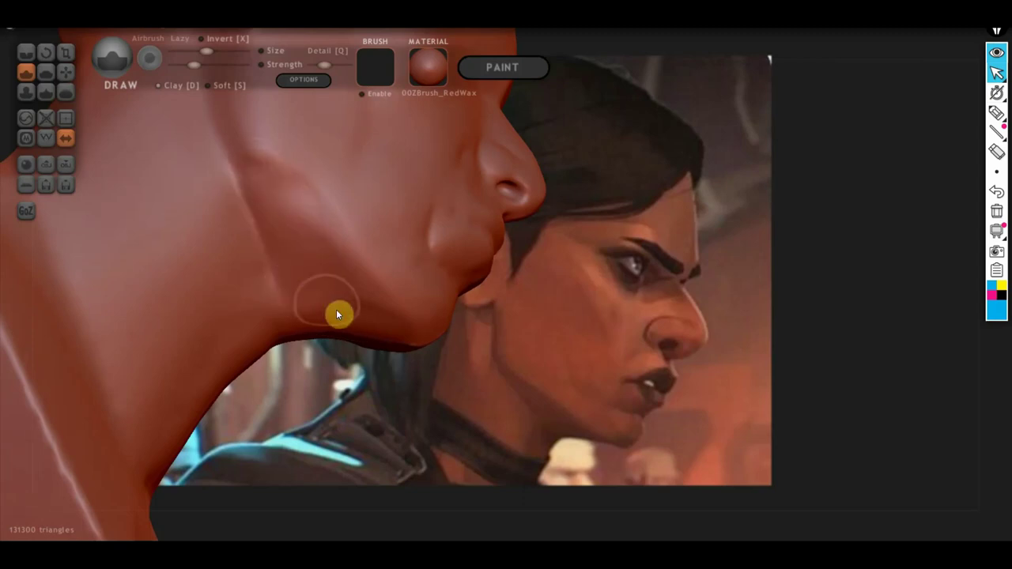
- Flatten and smooth the neck plane below the jaw
left_click(46, 71)
right_click_drag(309, 235, 298, 185)
mouse_move(290, 182)
left_mouse_down()
mouse_move(377, 303)
mouse_move(322, 226)
mouse_move(334, 286)
mouse_move(301, 208)
mouse_move(372, 308)
mouse_move(269, 302)
mouse_move(233, 321)
mouse_move(266, 299)
mouse_move(282, 405)
left_mouse_up()
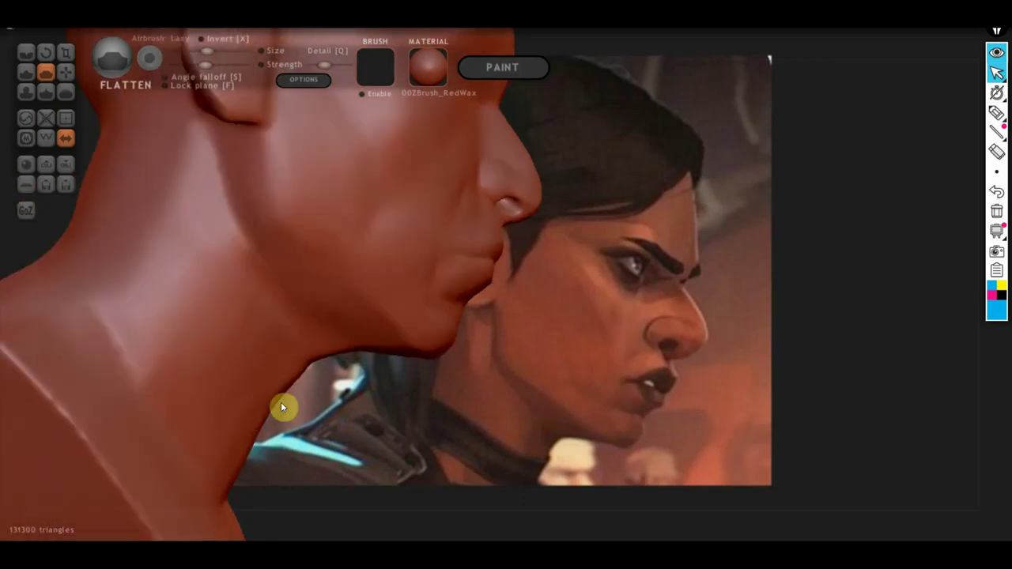
mouse_move(286, 345)
left_mouse_down()
mouse_move(273, 379)
mouse_move(282, 350)
mouse_move(243, 373)
mouse_move(233, 323)
mouse_move(262, 418)
mouse_move(313, 403)
mouse_move(111, 251)
left_mouse_up()
- Crease a faint line down the neck below the ear, checking front, three-quarter and side views
left_click(26, 52)
left_click_drag(184, 156, 341, 318)
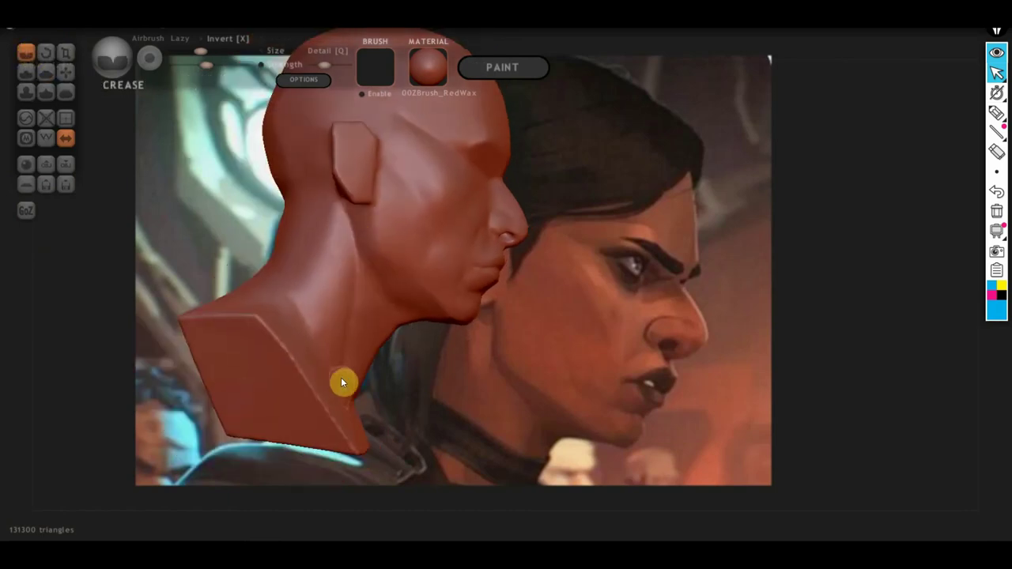
left_click_drag(352, 224, 353, 259)
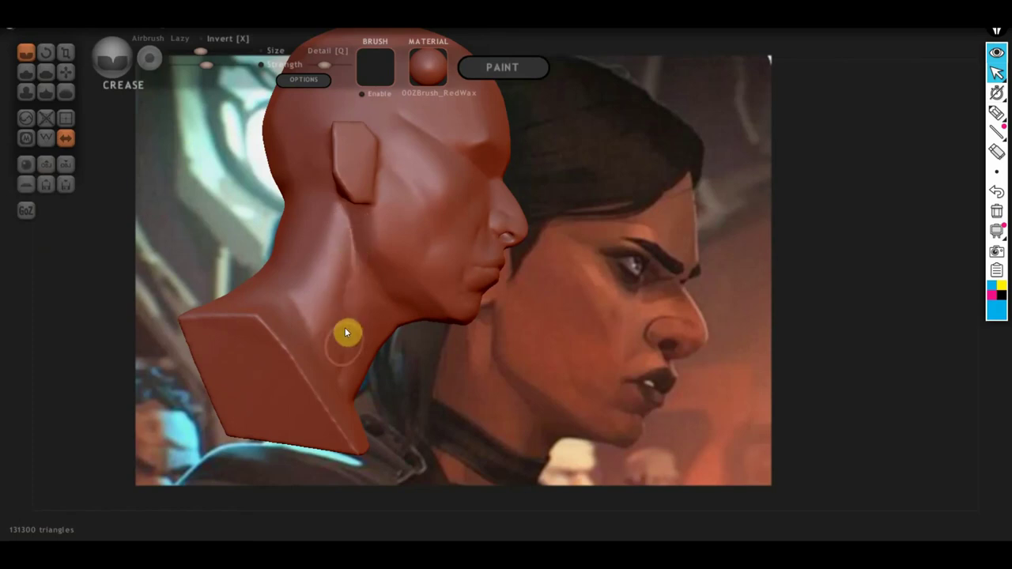
mouse_move(402, 379)
left_mouse_down()
mouse_move(235, 369)
mouse_move(488, 429)
mouse_move(417, 400)
left_mouse_up()
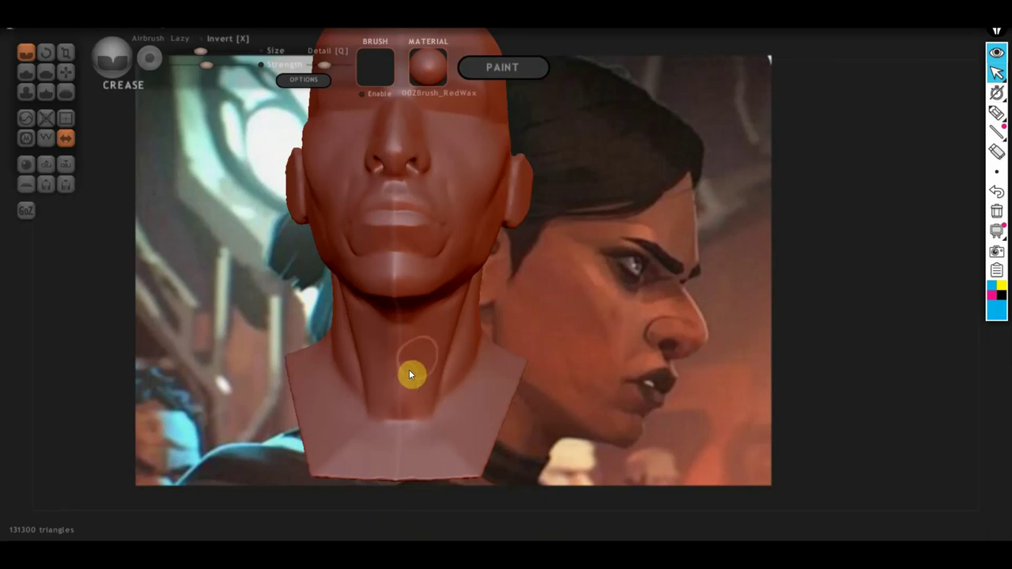
mouse_move(409, 369)
right_mouse_down()
mouse_move(473, 362)
mouse_move(350, 455)
mouse_move(463, 483)
mouse_move(386, 429)
mouse_move(427, 439)
mouse_move(362, 375)
right_mouse_up()
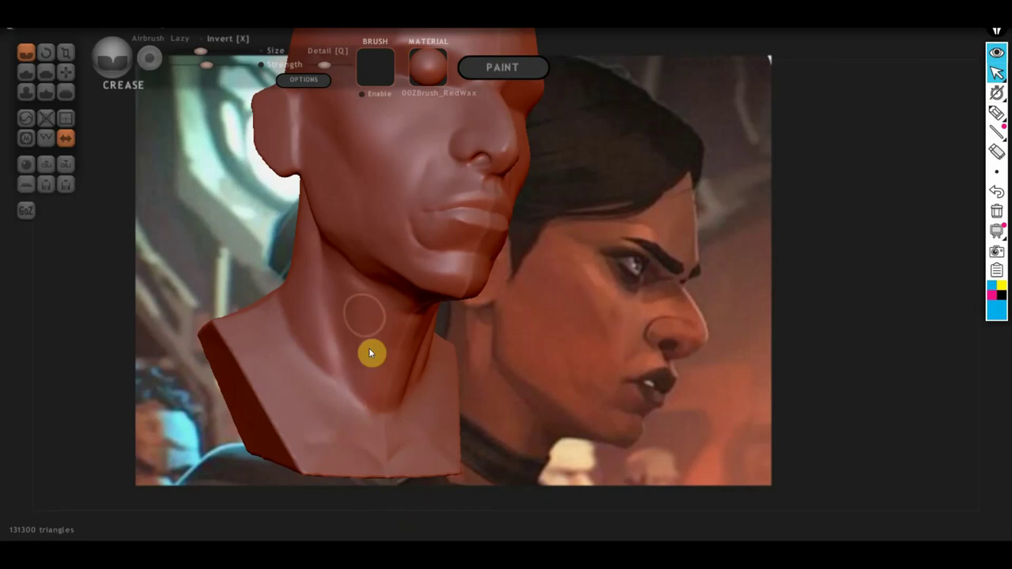
mouse_move(337, 270)
right_mouse_down()
mouse_move(422, 338)
mouse_move(484, 345)
right_mouse_up()
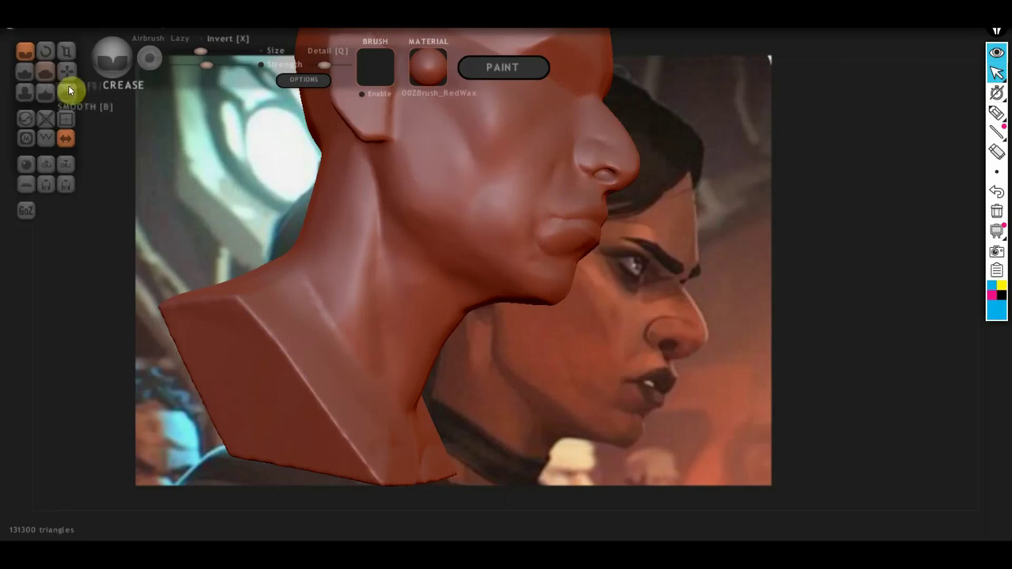
- Turn the head into profile and flatten the side plane of the neck
left_click(46, 73)
scroll(316, 205, "up", 2)
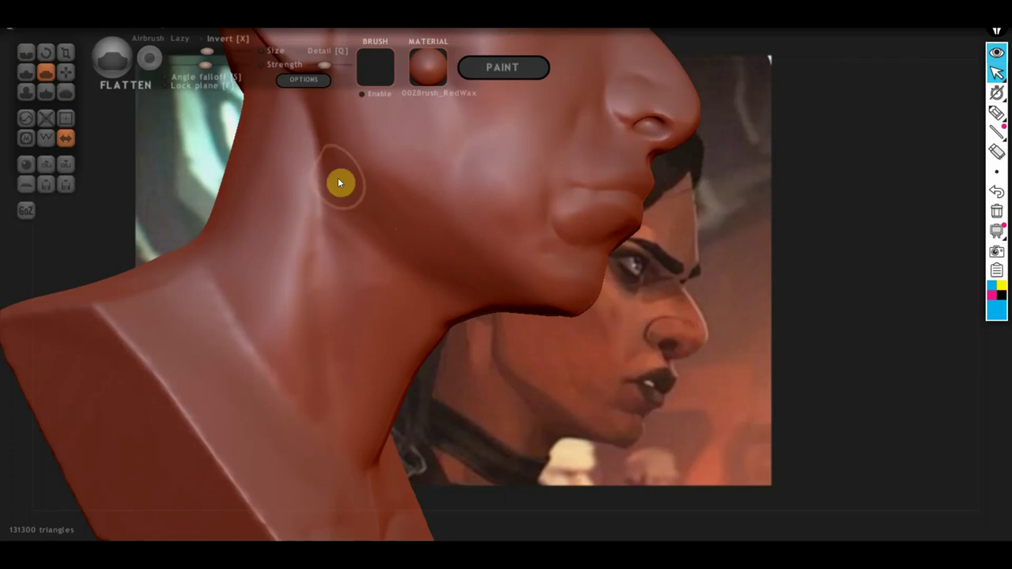
mouse_move(483, 285)
middle_mouse_down()
mouse_move(378, 277)
mouse_move(369, 303)
mouse_move(483, 342)
middle_mouse_up()
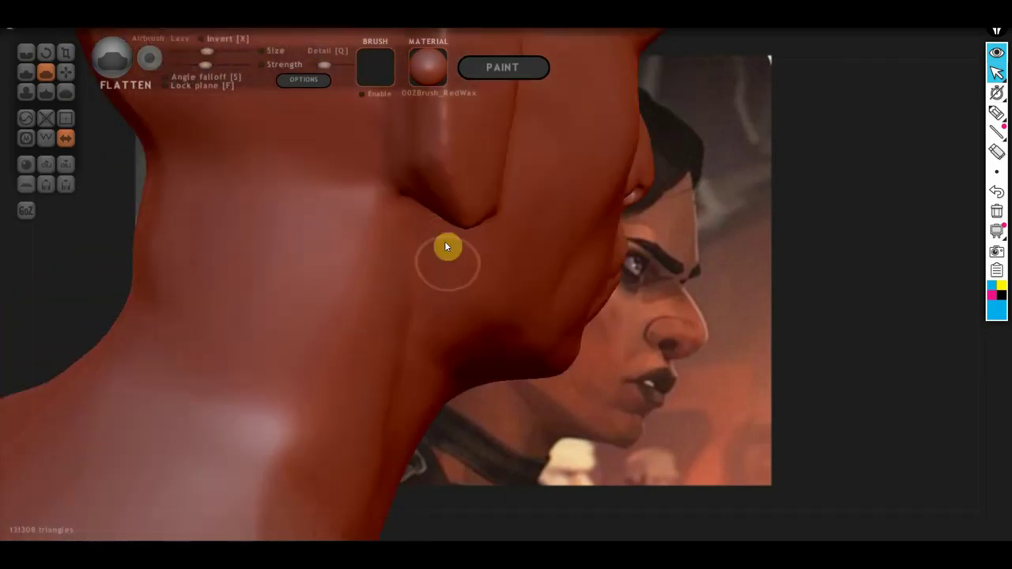
mouse_move(445, 303)
middle_mouse_down()
mouse_move(402, 323)
mouse_move(336, 306)
mouse_move(400, 291)
middle_mouse_up()
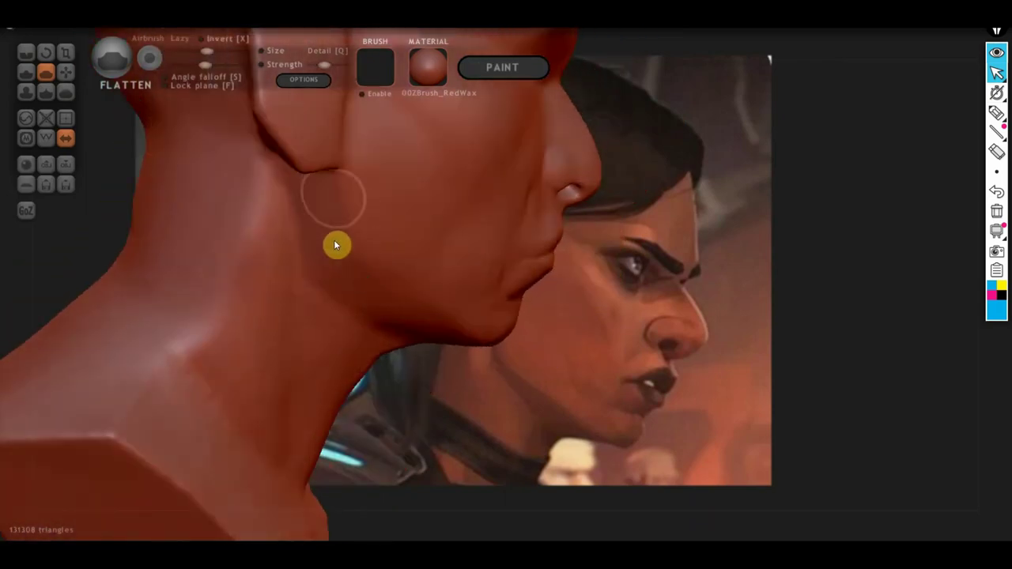
mouse_move(316, 221)
middle_mouse_down()
mouse_move(312, 295)
mouse_move(300, 273)
middle_mouse_up()
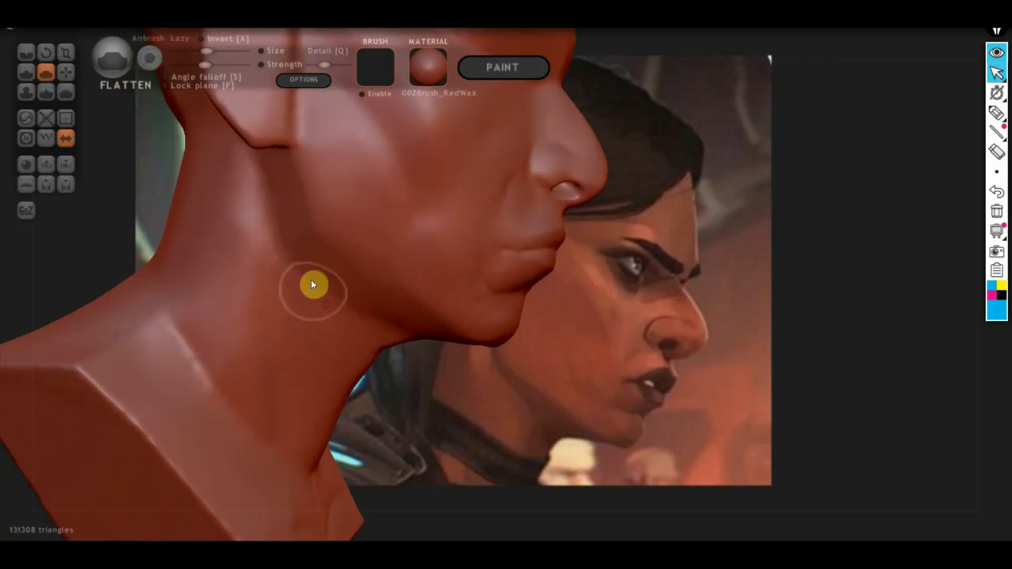
middle_click_drag(421, 413, 443, 409)
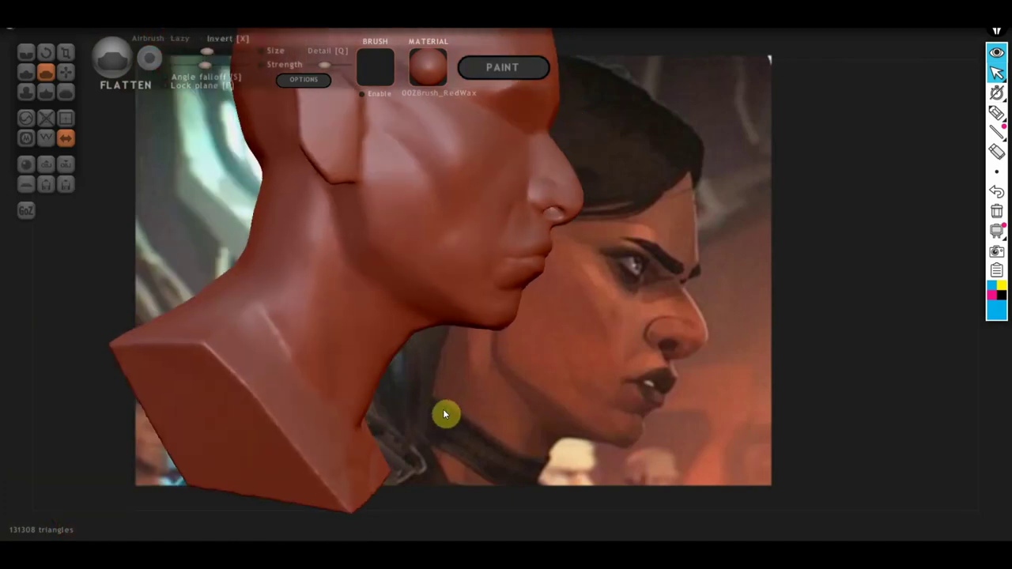
mouse_move(405, 348)
middle_mouse_down()
mouse_move(441, 380)
mouse_move(384, 335)
middle_mouse_up()
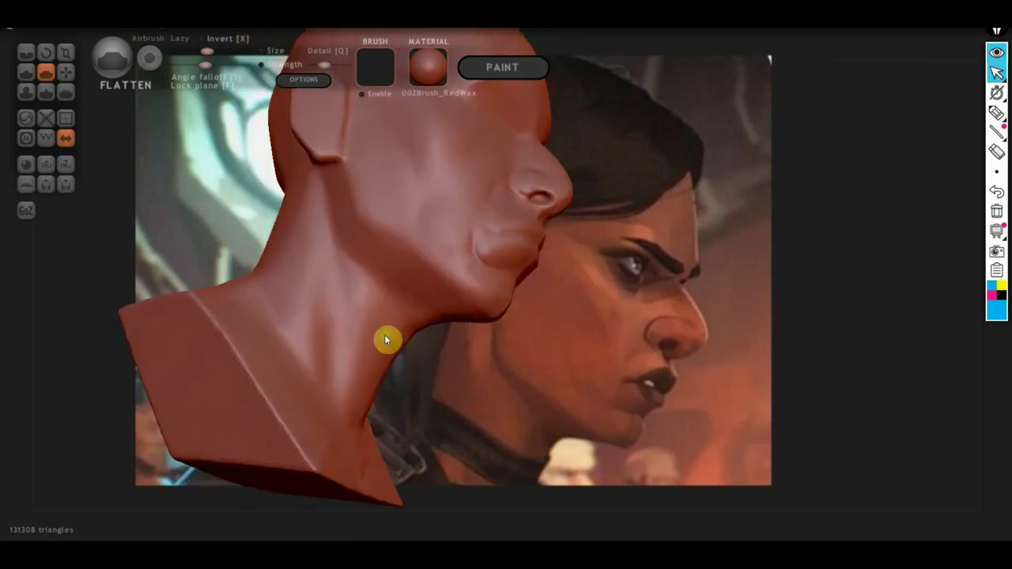
- Build up a ridge and fuller surface along the neck under the jaw with Draw strokes
left_click(26, 71)
scroll(325, 288, "up", 3)
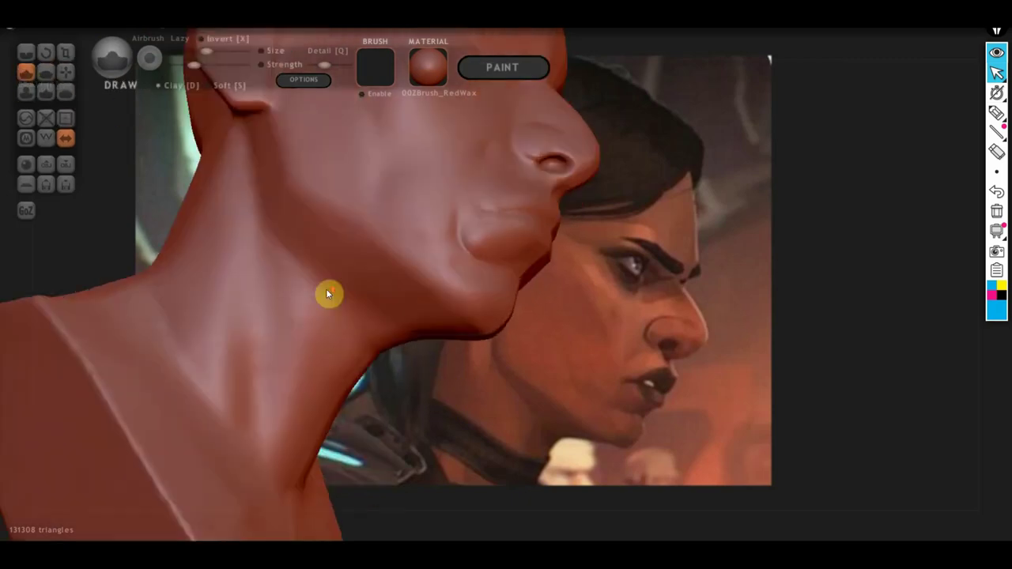
middle_click_drag(326, 288, 389, 285)
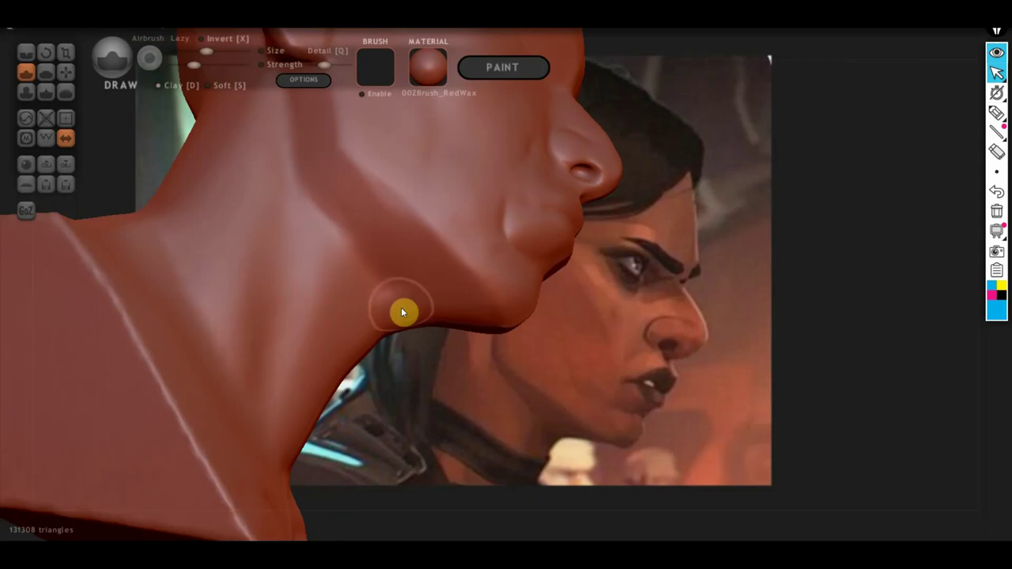
left_click_drag(371, 276, 376, 316)
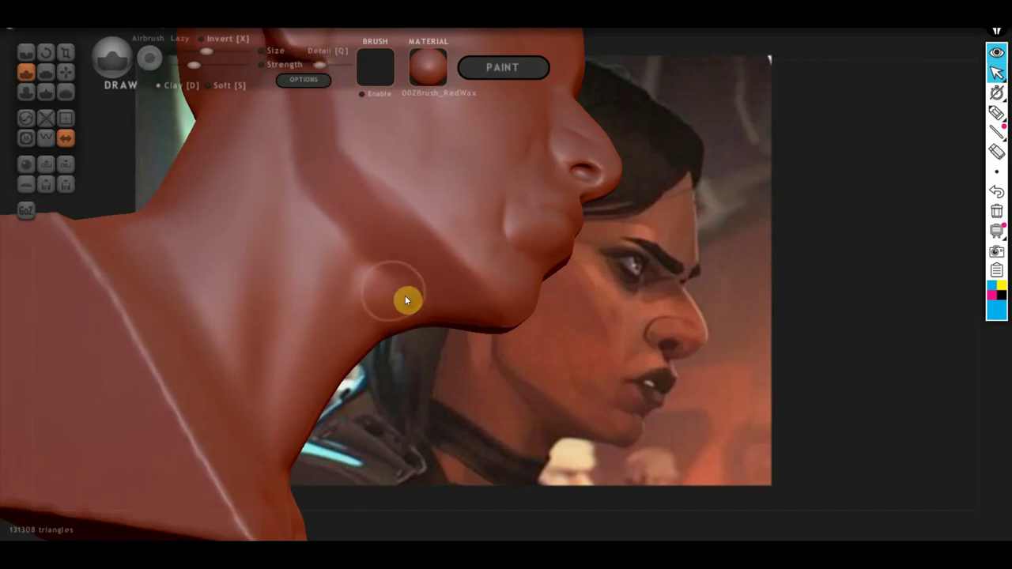
mouse_move(351, 317)
left_mouse_down()
mouse_move(414, 293)
mouse_move(380, 260)
mouse_move(351, 361)
left_mouse_up()
mouse_move(420, 296)
left_mouse_down()
mouse_move(366, 244)
mouse_move(377, 234)
left_mouse_up()
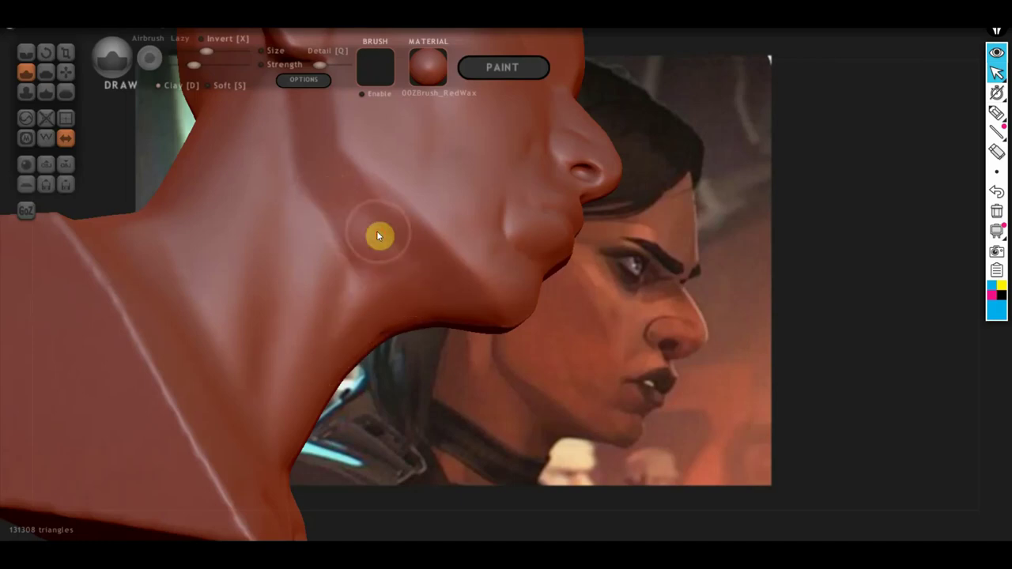
mouse_move(409, 299)
left_mouse_down()
mouse_move(334, 368)
mouse_move(418, 303)
mouse_move(357, 359)
left_mouse_up()
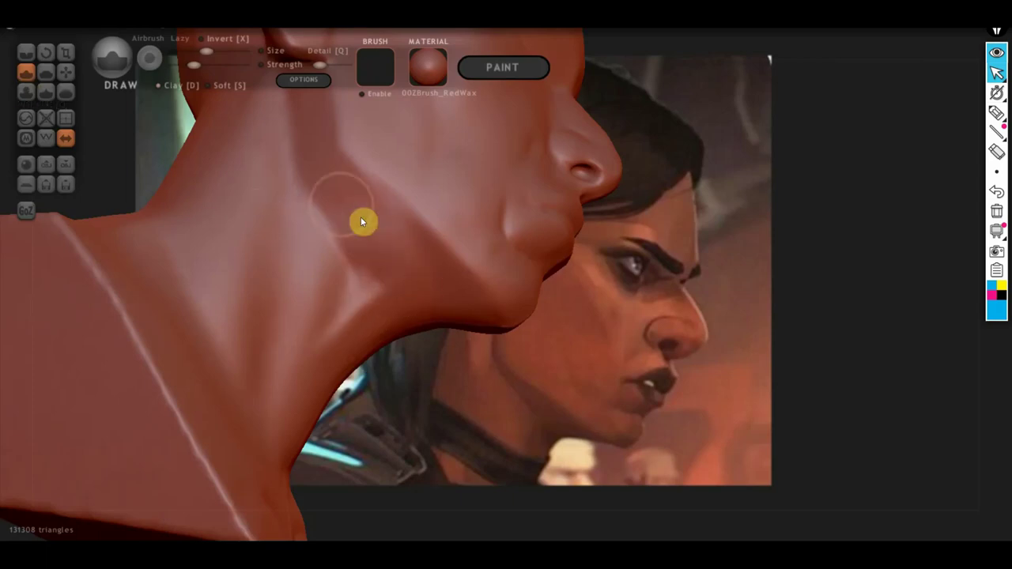
mouse_move(348, 241)
left_mouse_down()
mouse_move(354, 302)
mouse_move(345, 310)
left_mouse_up()
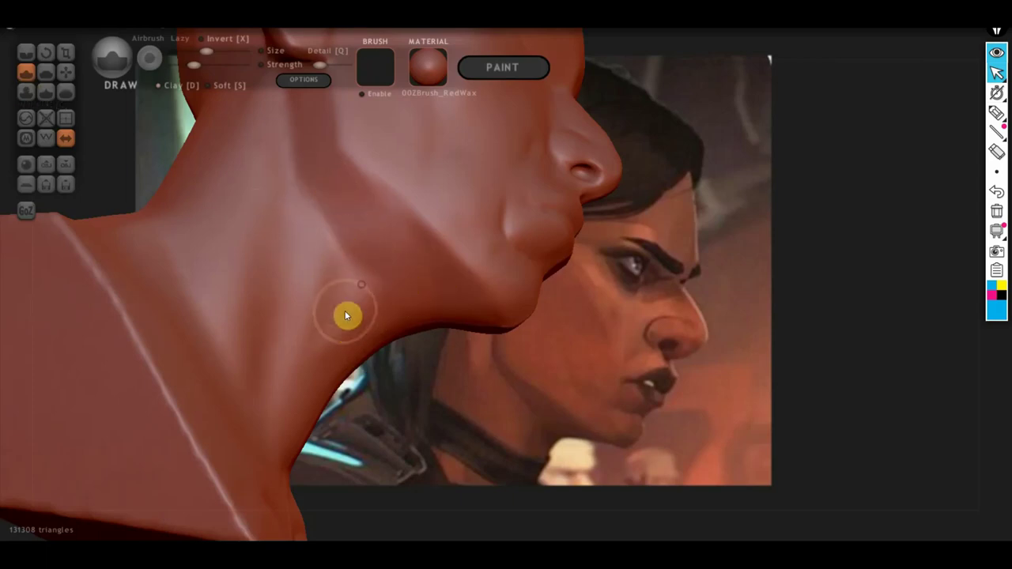
mouse_move(384, 251)
right_mouse_down()
mouse_move(358, 300)
mouse_move(296, 265)
right_mouse_up()
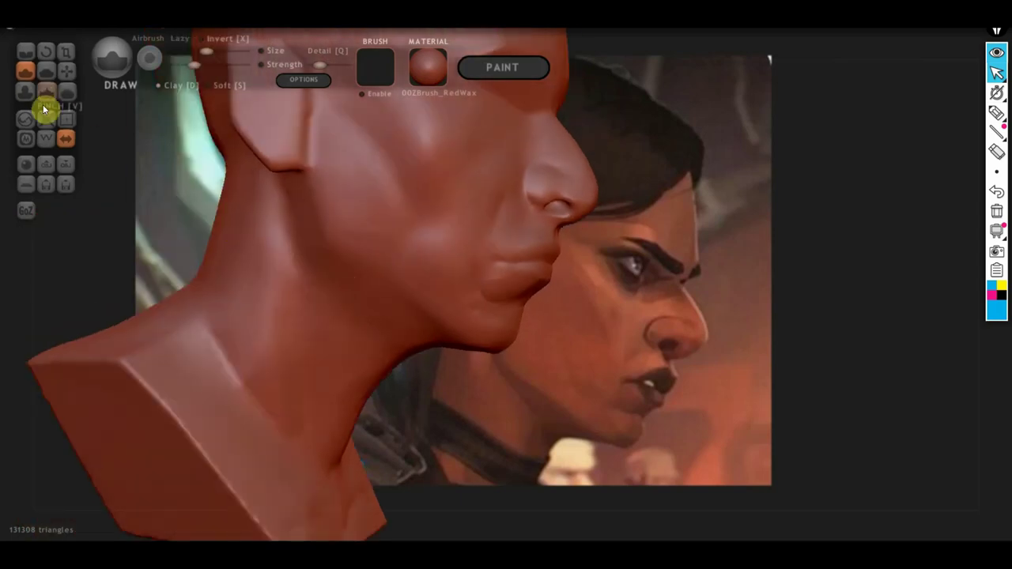
- Select the Grab brush and orbit and zoom to view the top of the head
left_click(64, 74)
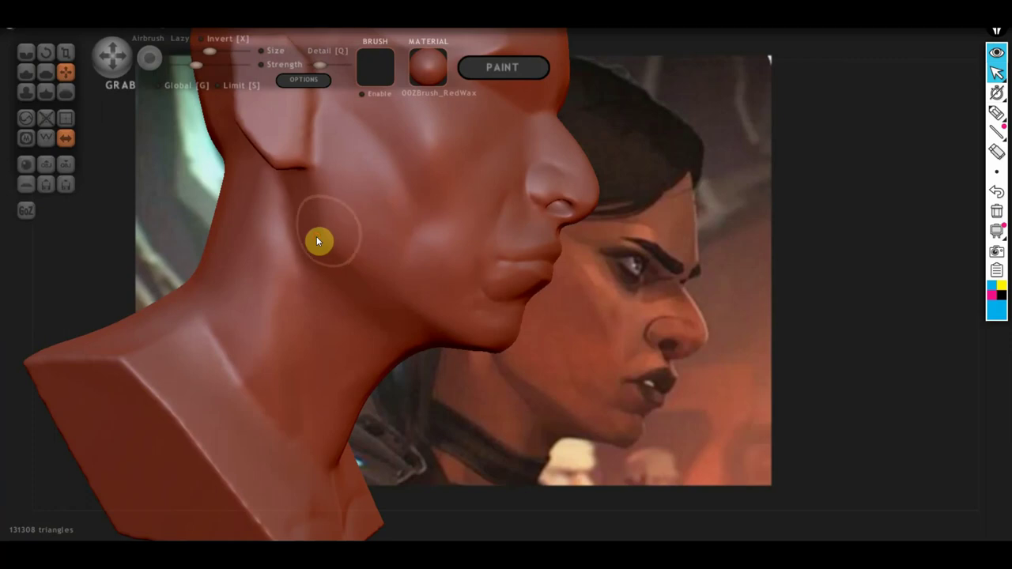
mouse_move(333, 272)
right_mouse_down()
mouse_move(450, 355)
mouse_move(492, 341)
mouse_move(544, 350)
mouse_move(422, 327)
mouse_move(464, 345)
right_mouse_up()
scroll(465, 340, "down", 2)
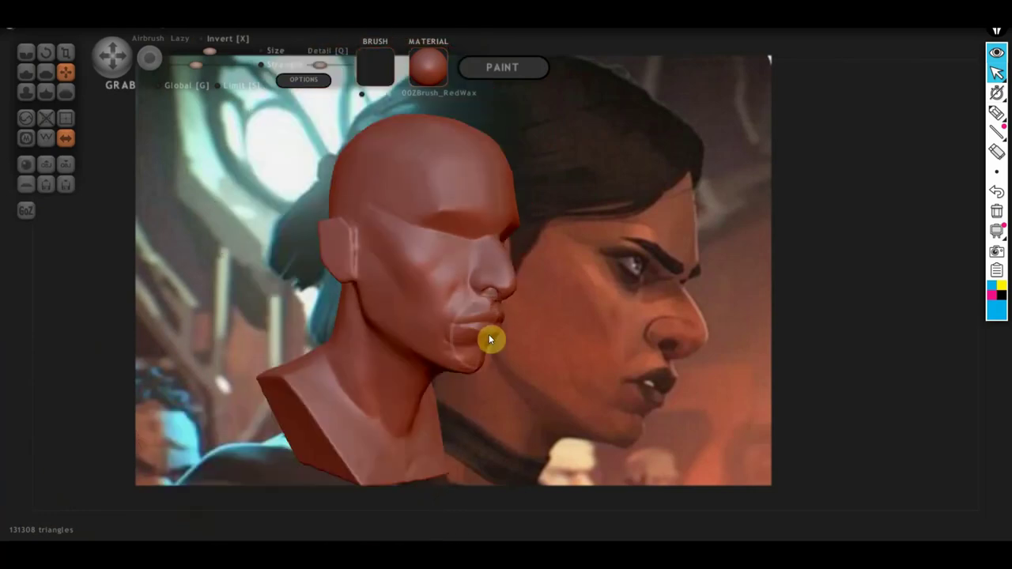
scroll(512, 305, "up", 2)
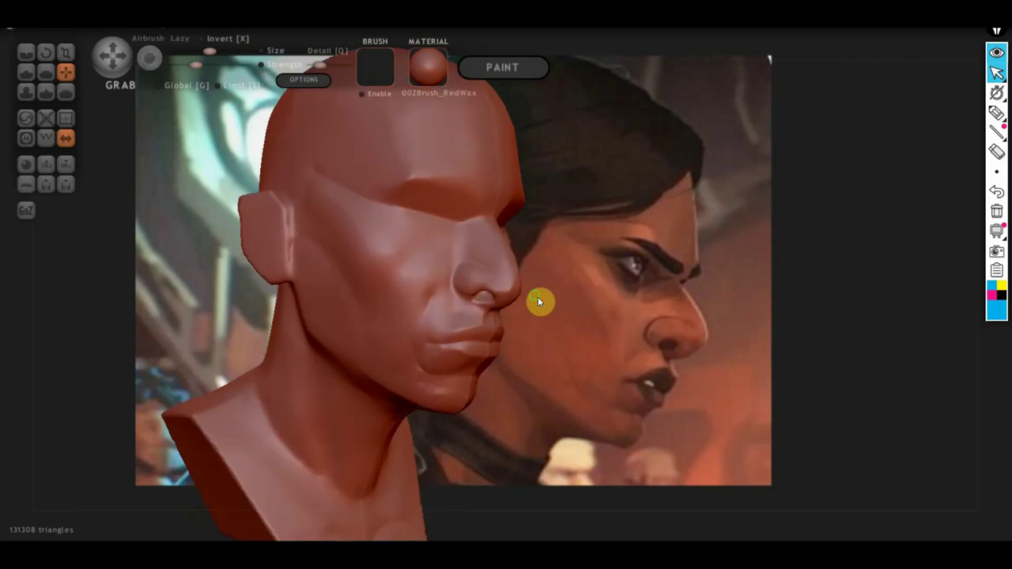
mouse_move(537, 296)
right_mouse_down()
mouse_move(507, 296)
mouse_move(527, 301)
mouse_move(522, 338)
mouse_move(522, 328)
right_mouse_up()
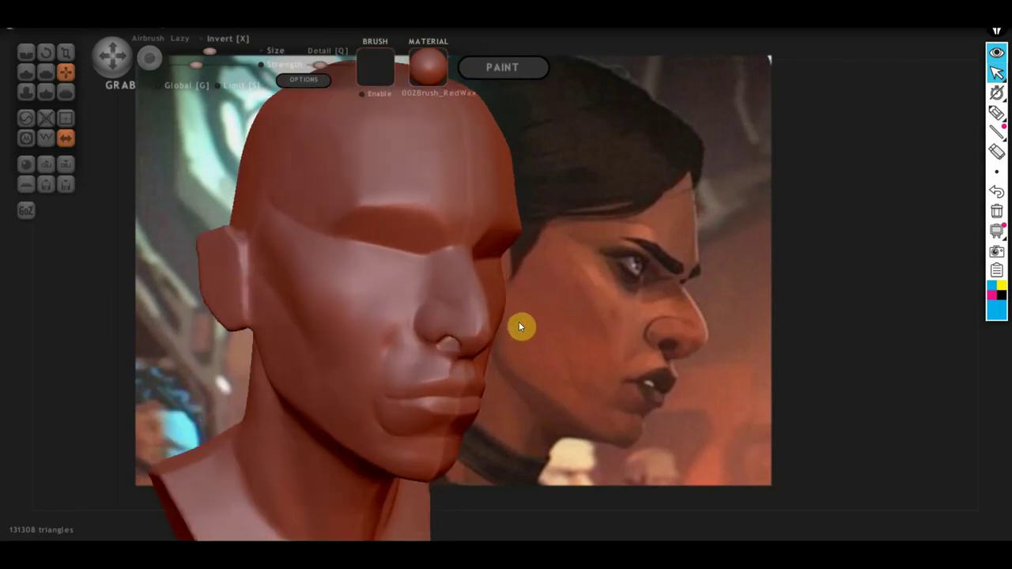
- Select the Crease brush by way of Draw and turn the bust frontally, showing the left ear
left_click(26, 71)
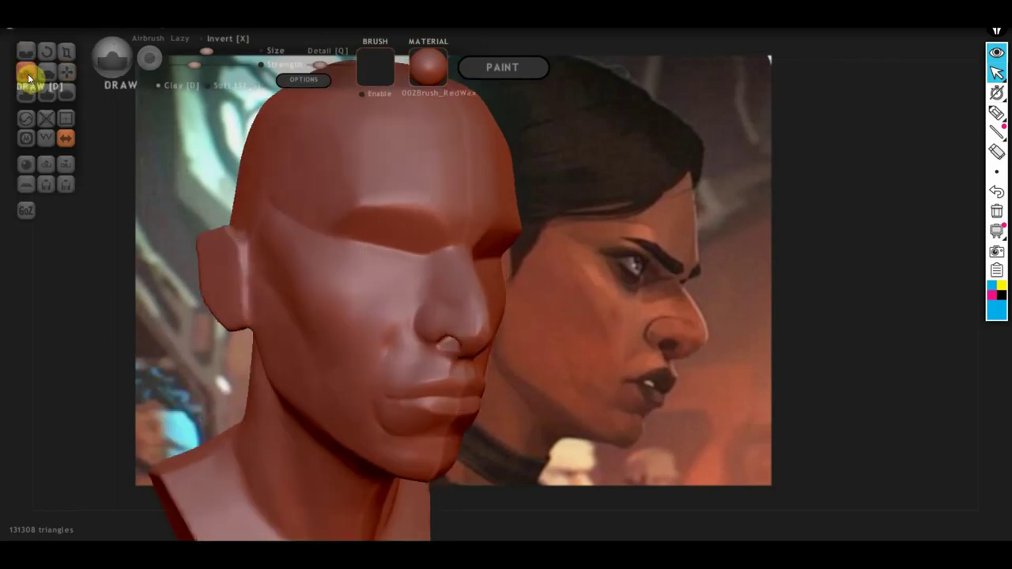
left_click(26, 52)
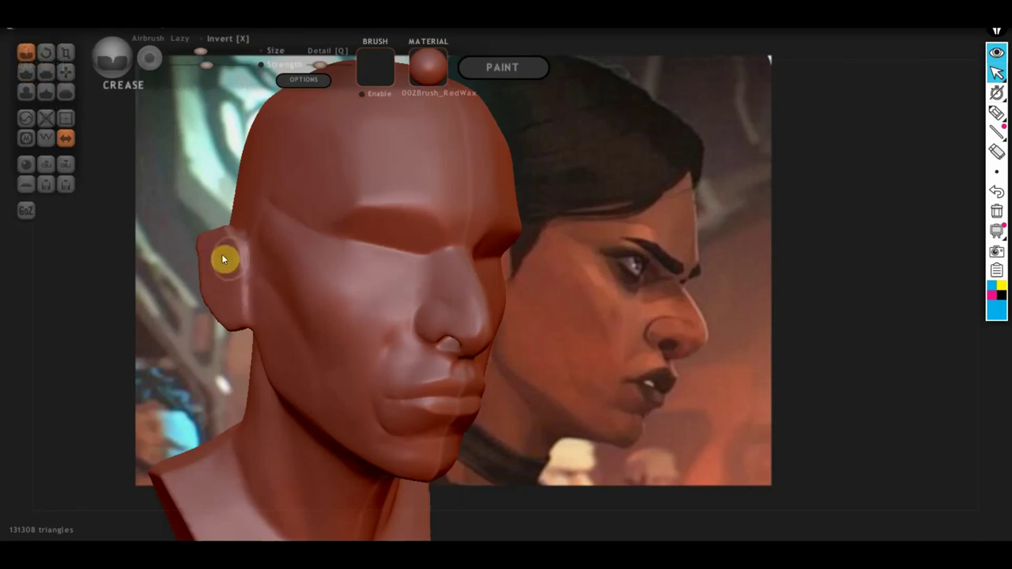
mouse_move(287, 271)
right_mouse_down()
mouse_move(226, 266)
mouse_move(286, 286)
mouse_move(354, 289)
mouse_move(297, 283)
right_mouse_up()
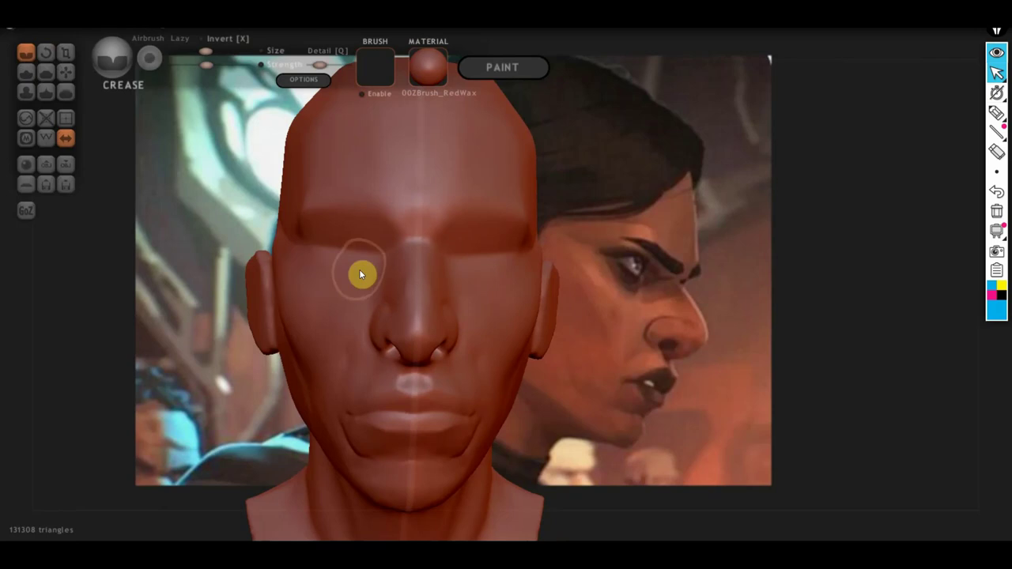
mouse_move(359, 274)
right_mouse_down()
mouse_move(422, 295)
mouse_move(374, 282)
right_mouse_up()
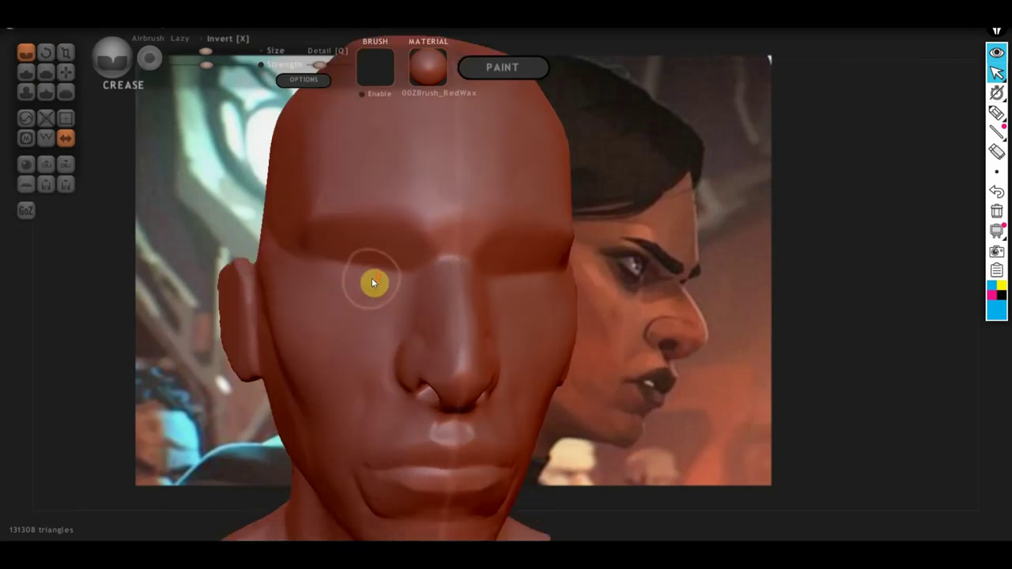
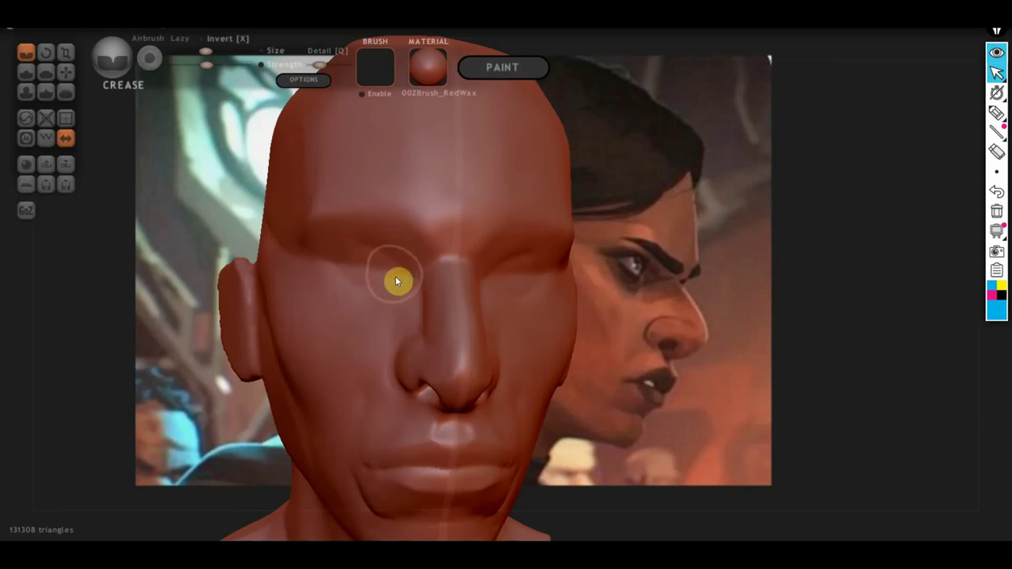
- Stroke mirrored eyelid bulges across the eye sockets with Crease, then turn the head front-on
left_click_drag(402, 270, 320, 255)
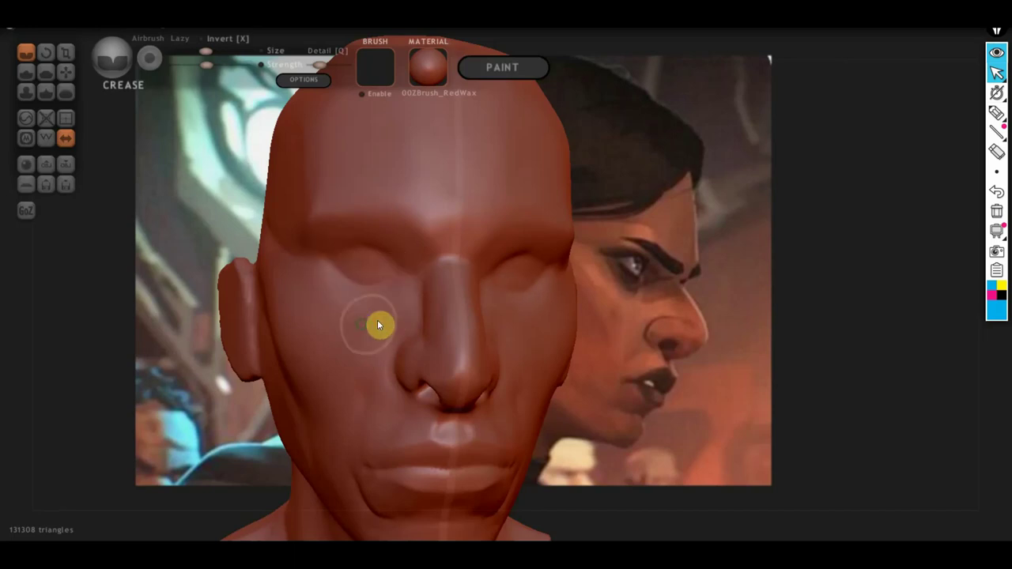
mouse_move(380, 324)
right_mouse_down()
mouse_move(332, 324)
mouse_move(349, 325)
right_mouse_up()
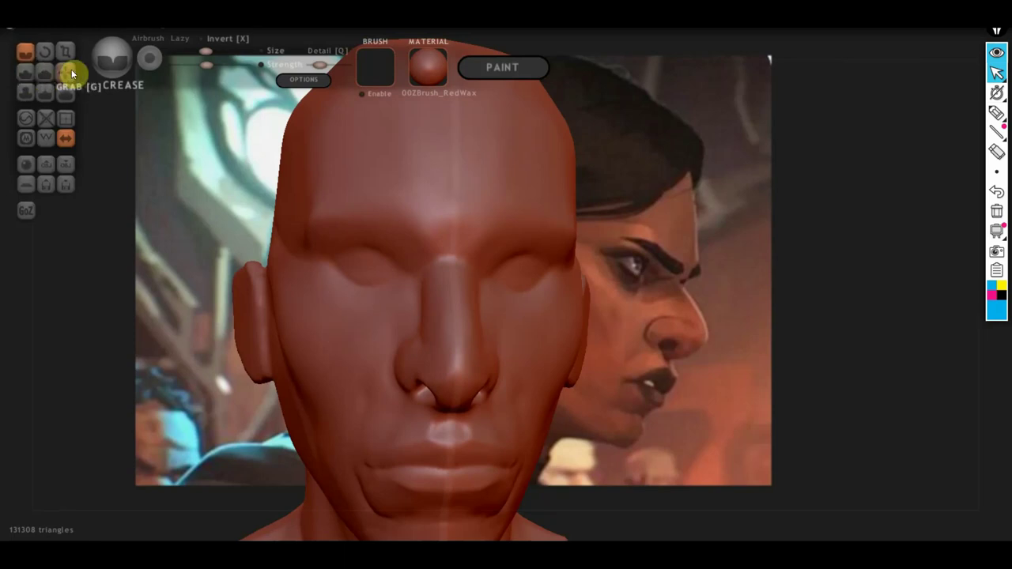
- With the Draw brush zoomed in, build up rounded eyeball volume inside the sockets
left_click(32, 77)
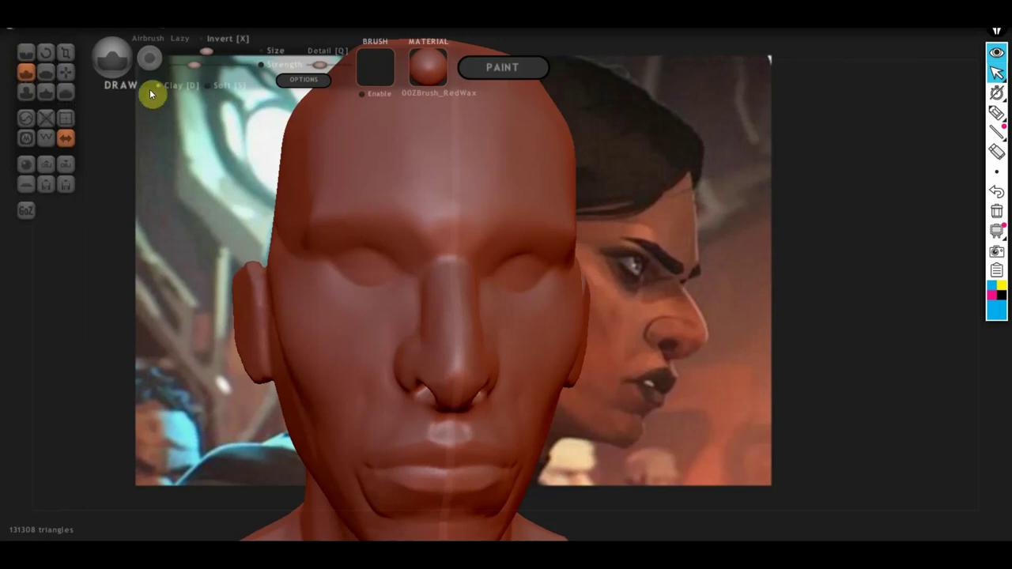
scroll(264, 226, "up", 3)
scroll(324, 265, "up", 2)
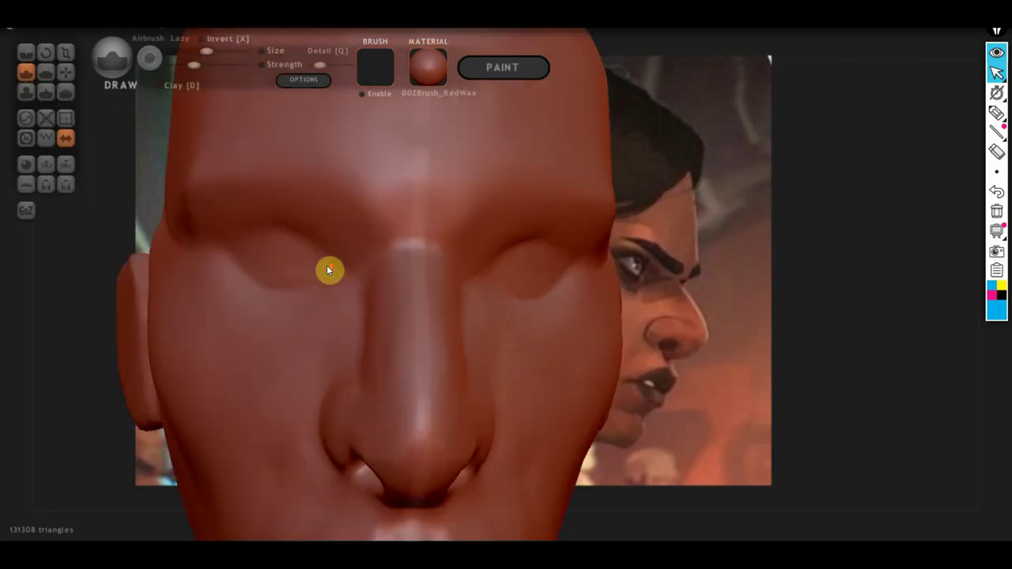
scroll(326, 265, "up", 2)
mouse_move(288, 269)
left_mouse_down()
mouse_move(232, 239)
mouse_move(255, 255)
mouse_move(234, 257)
mouse_move(253, 245)
left_mouse_up()
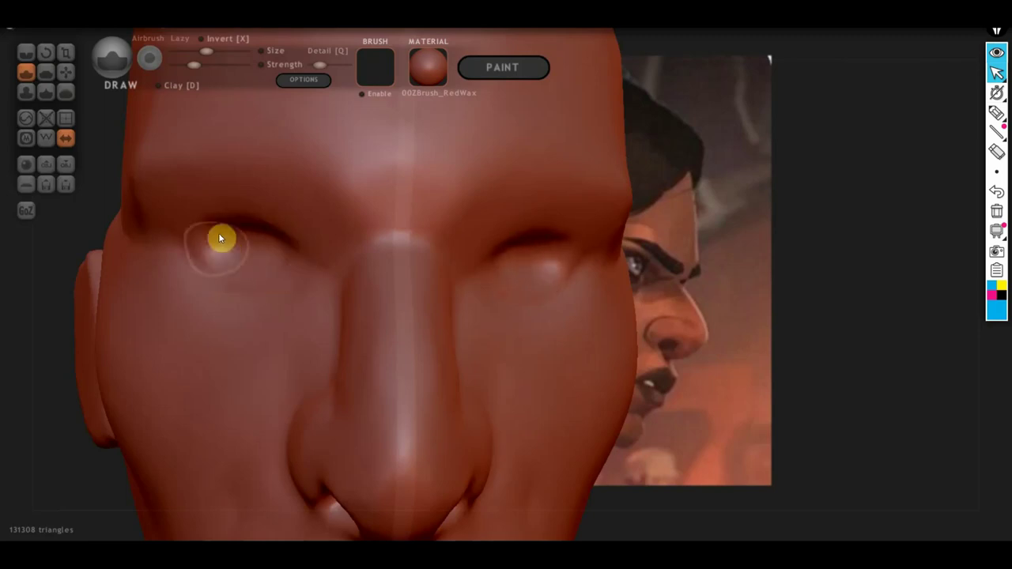
right_click_drag(223, 234, 268, 264)
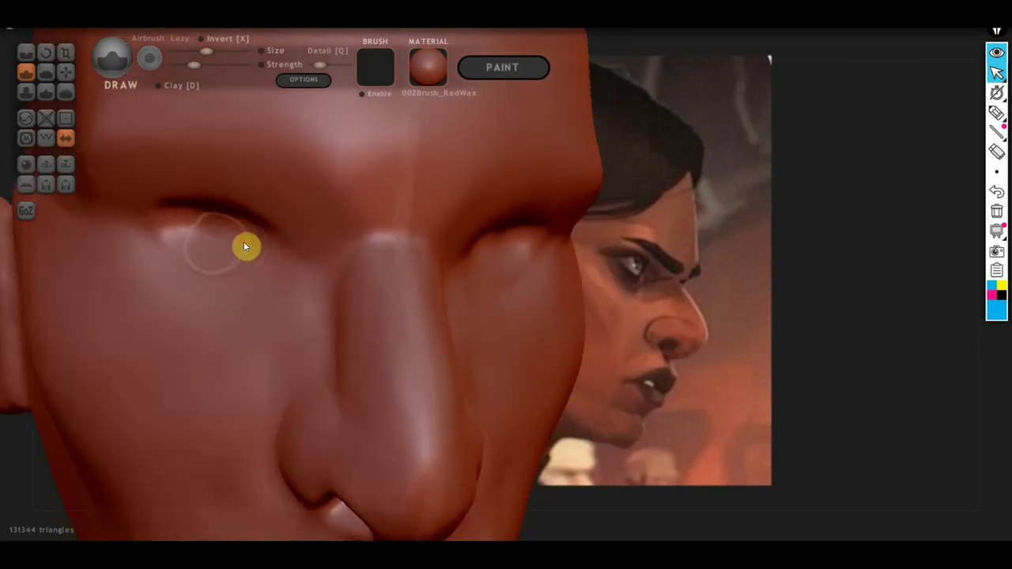
mouse_move(244, 242)
left_mouse_down()
mouse_move(181, 228)
mouse_move(186, 236)
left_mouse_up()
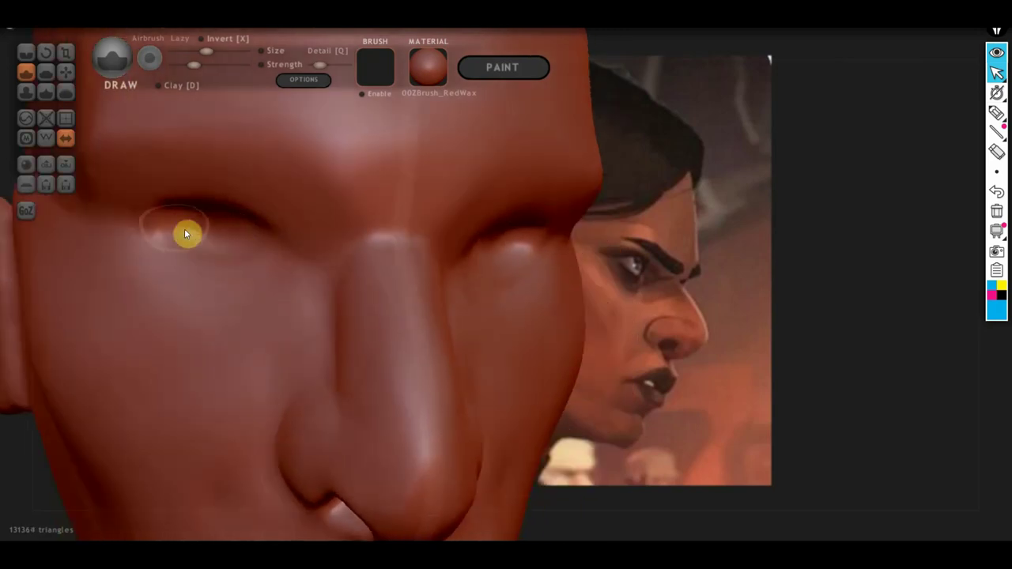
right_click_drag(234, 250, 296, 242)
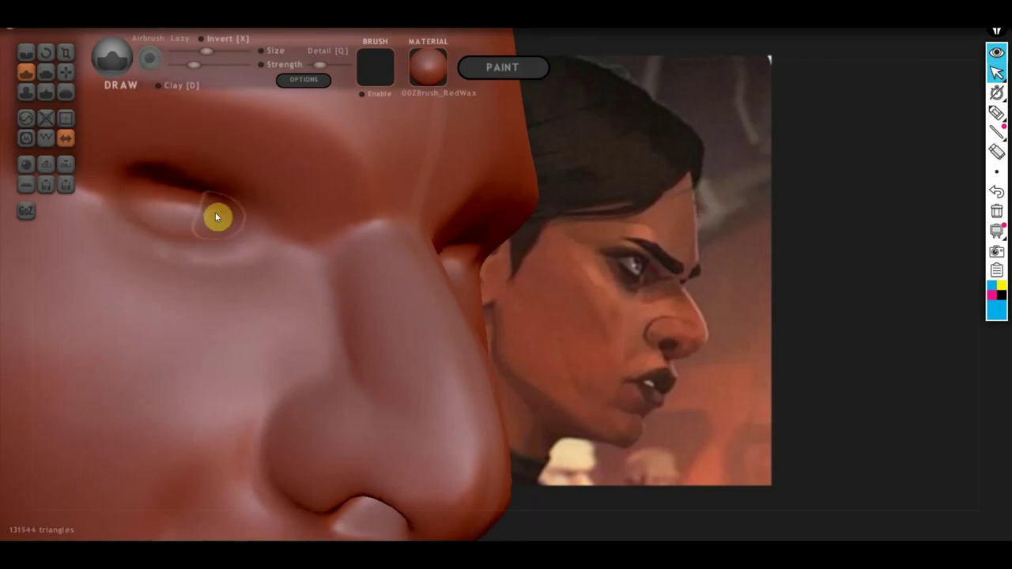
left_click_drag(227, 226, 217, 230)
- Shape the upper eyelids over the eyeballs with small strokes from several angles
mouse_move(216, 228)
right_mouse_down()
mouse_move(244, 194)
mouse_move(235, 190)
right_mouse_up()
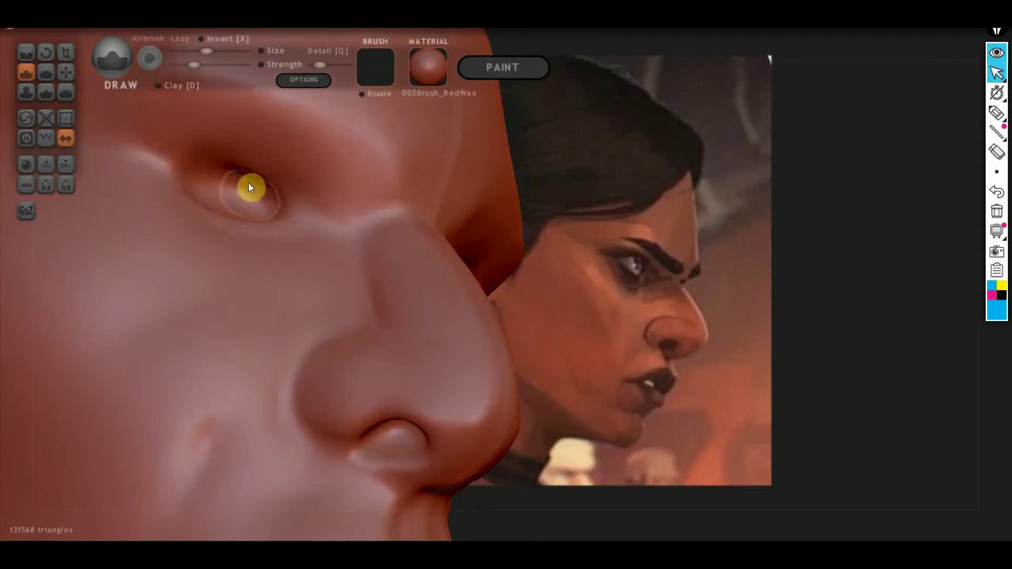
left_click_drag(253, 203, 239, 198)
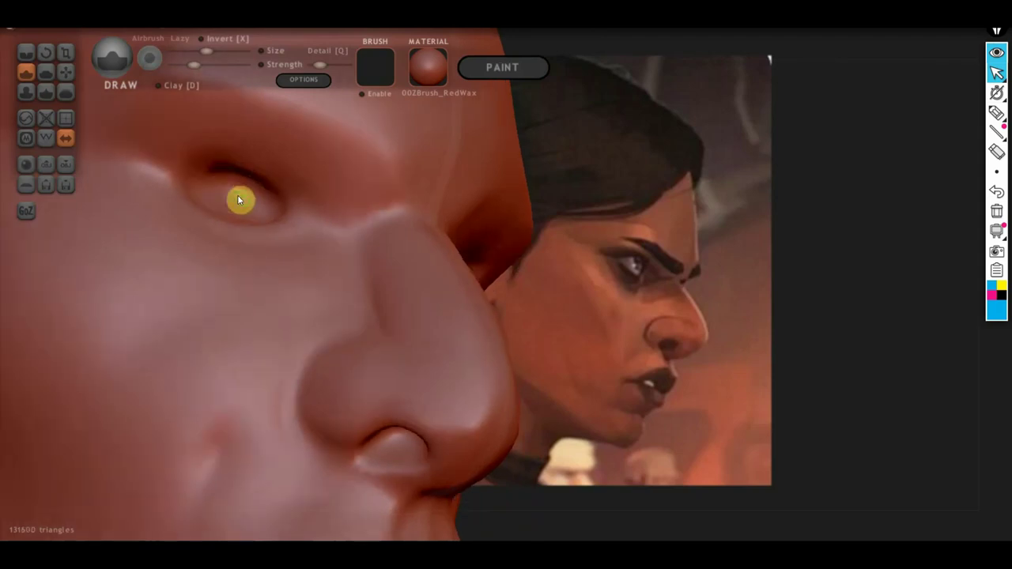
mouse_move(239, 198)
right_mouse_down()
mouse_move(181, 266)
mouse_move(258, 201)
mouse_move(323, 216)
right_mouse_up()
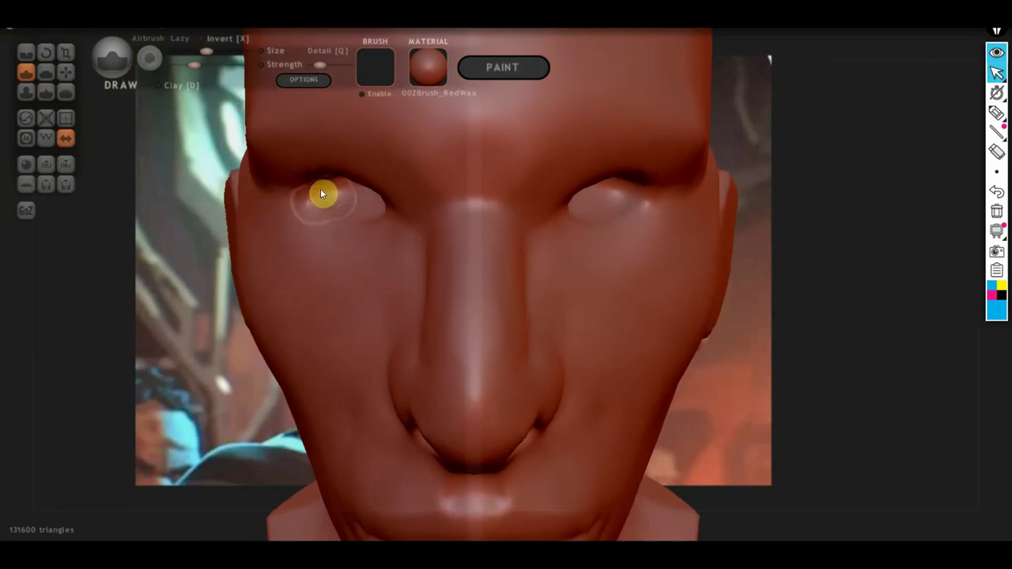
right_click_drag(353, 215, 432, 231)
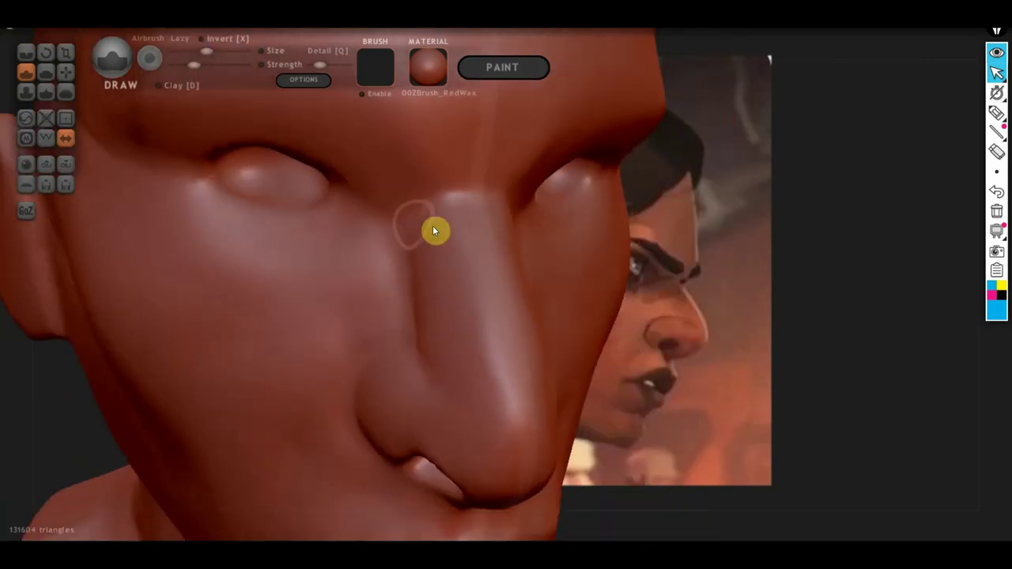
left_click_drag(317, 193, 242, 175)
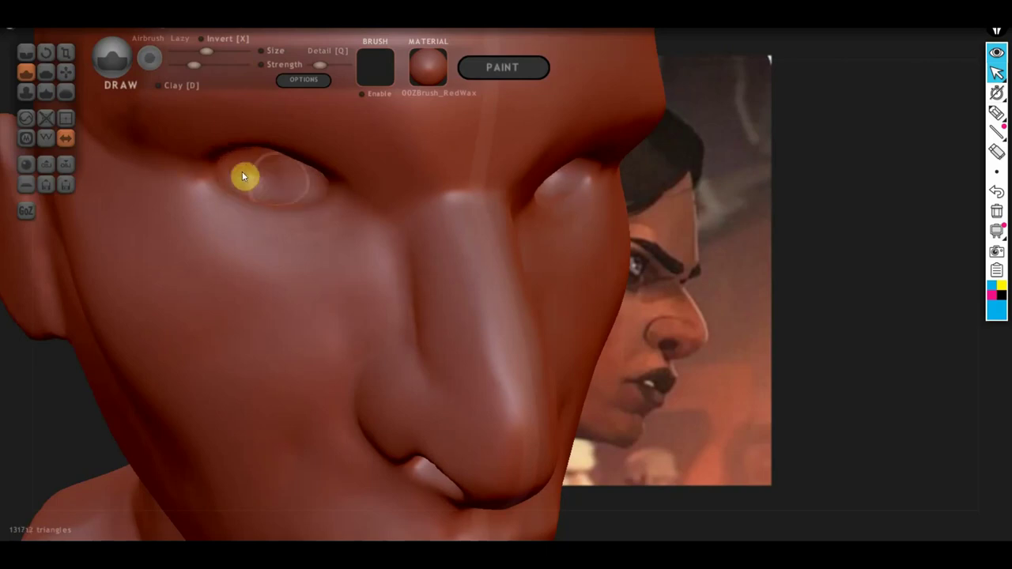
right_click_drag(298, 196, 278, 120)
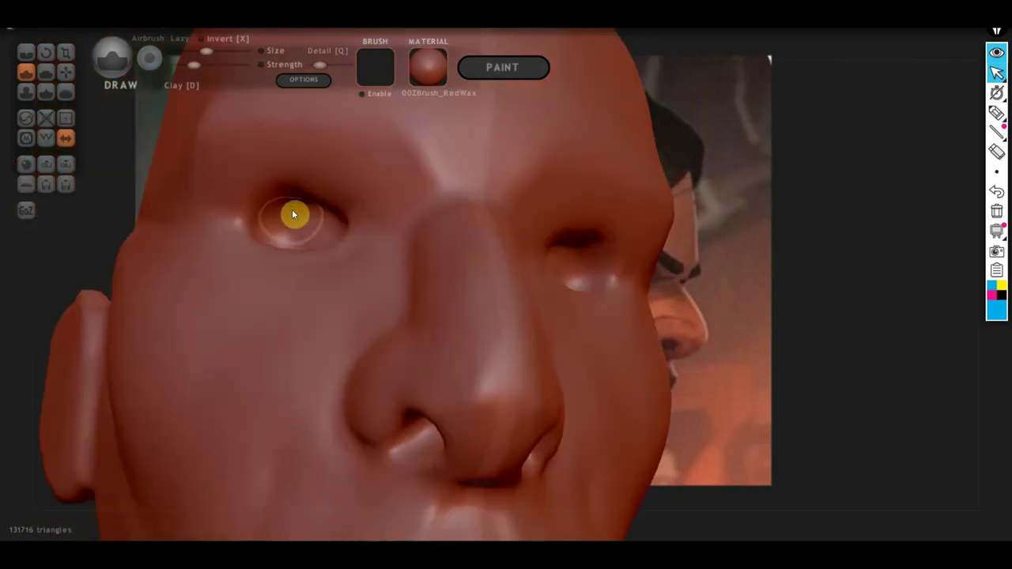
left_click_drag(307, 221, 306, 222)
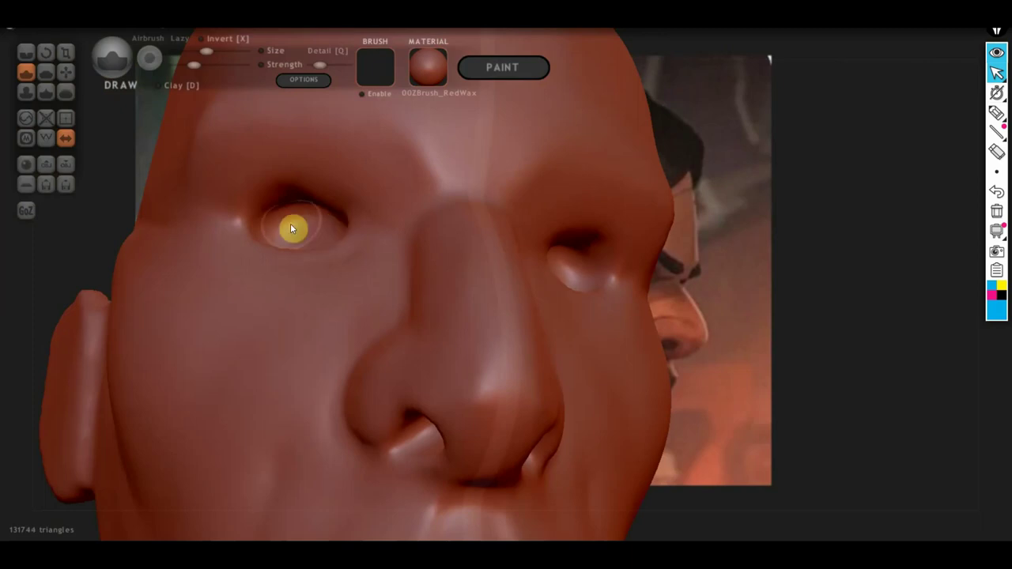
mouse_move(290, 223)
right_mouse_down()
mouse_move(350, 237)
mouse_move(370, 207)
mouse_move(310, 174)
right_mouse_up()
left_click_drag(310, 175, 309, 162)
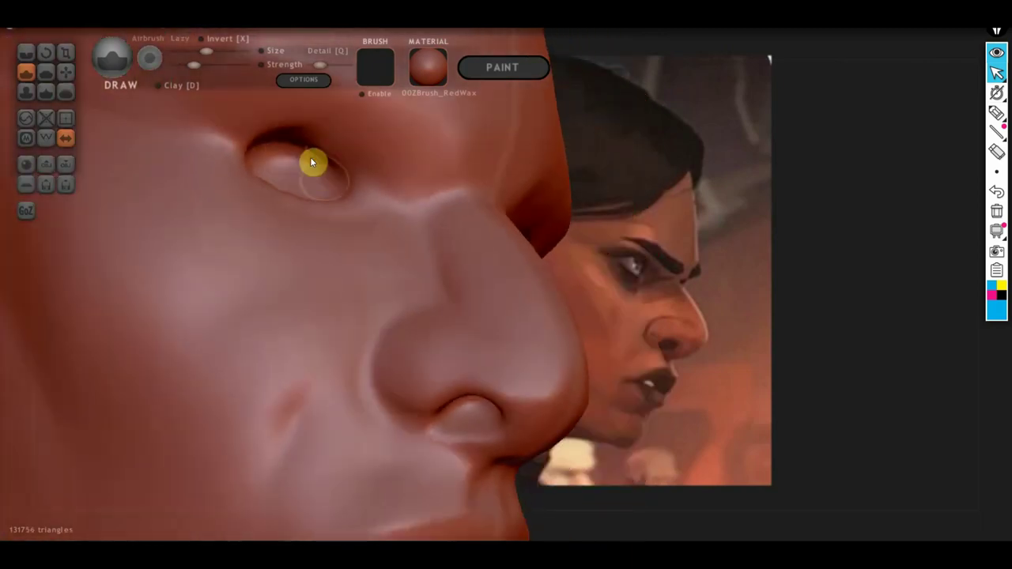
mouse_move(323, 192)
right_mouse_down()
mouse_move(276, 276)
mouse_move(314, 208)
mouse_move(230, 162)
right_mouse_up()
- With the Draw brush close on the eye, raise a mirrored lower-eyelid ridge under each eyeball
mouse_move(362, 219)
right_mouse_down()
mouse_move(444, 186)
mouse_move(407, 241)
right_mouse_up()
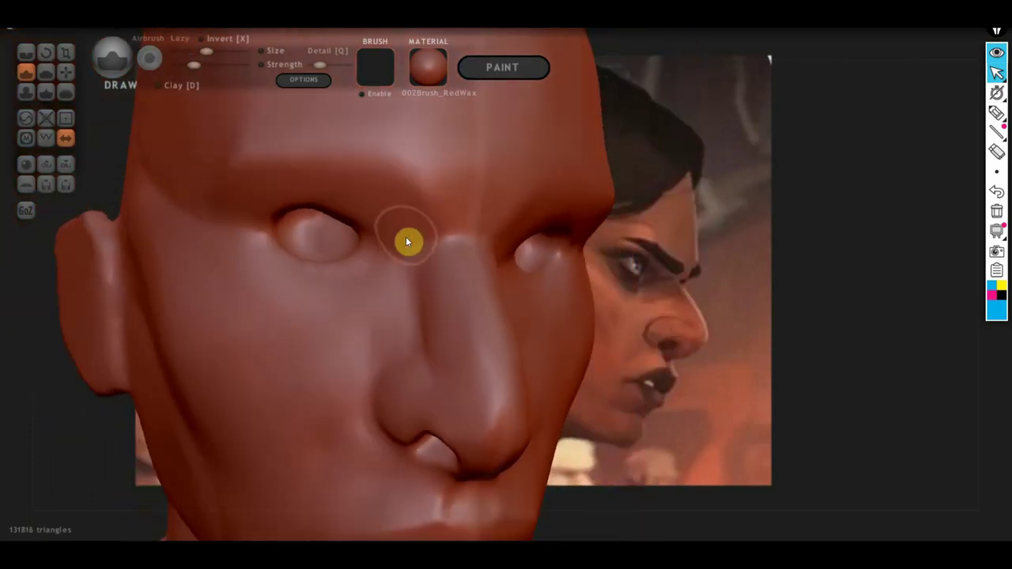
left_click(26, 52)
left_click(30, 78)
mouse_move(77, 110)
right_mouse_down()
mouse_move(242, 217)
mouse_move(249, 255)
mouse_move(286, 242)
right_mouse_up()
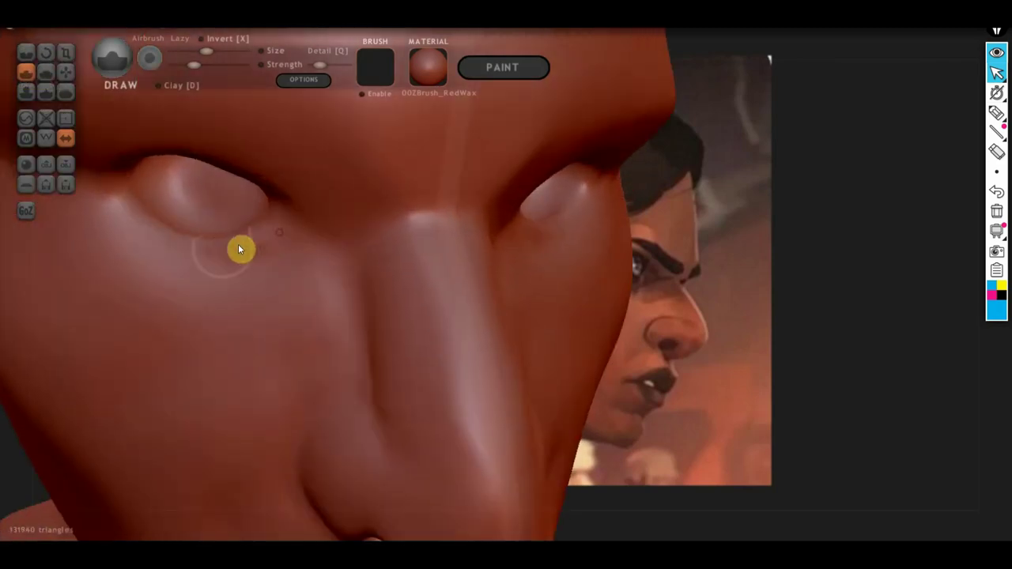
left_click_drag(238, 244, 125, 219)
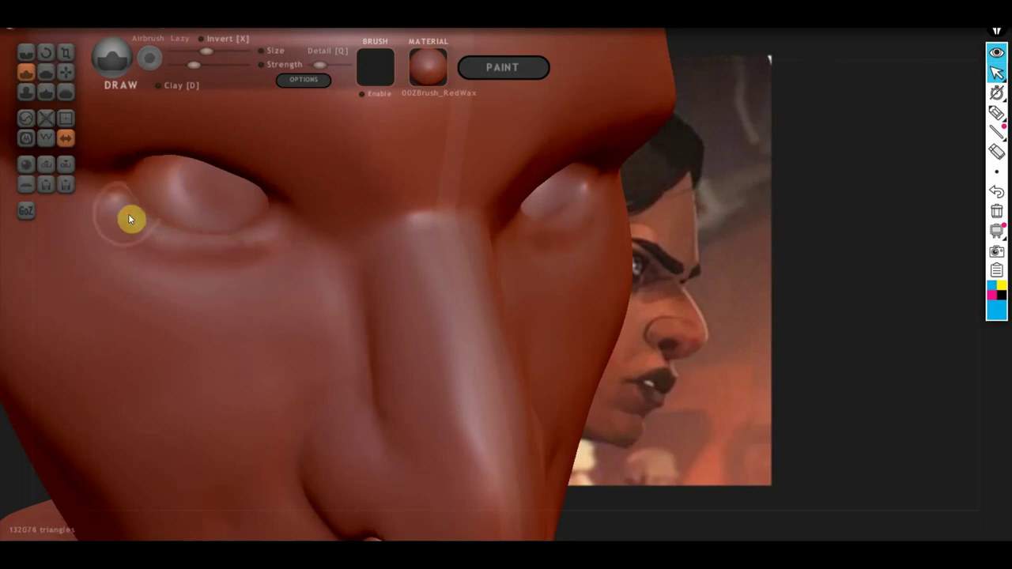
mouse_move(268, 232)
left_mouse_down()
mouse_move(212, 248)
mouse_move(149, 240)
left_mouse_up()
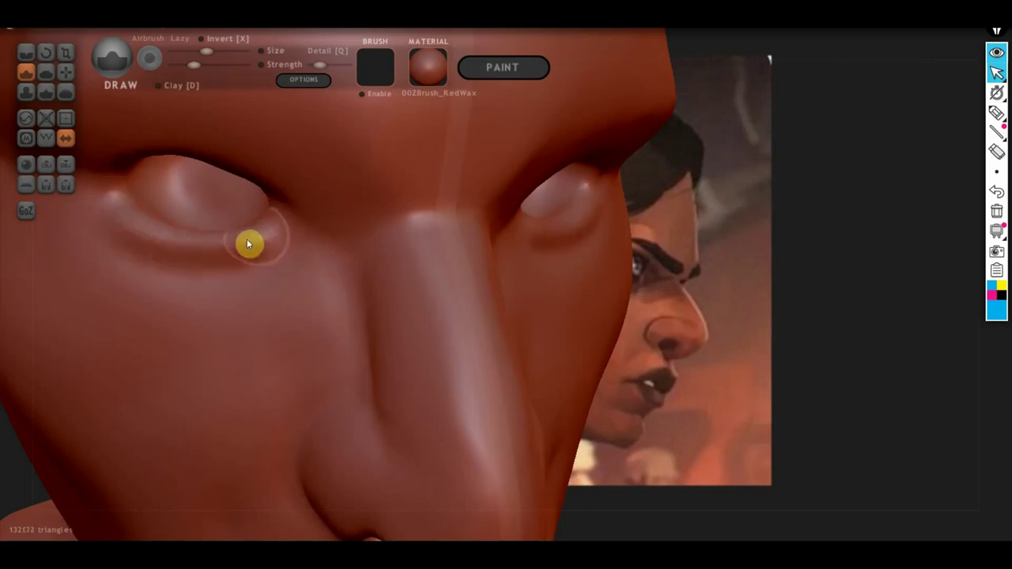
left_click_drag(212, 248, 124, 228)
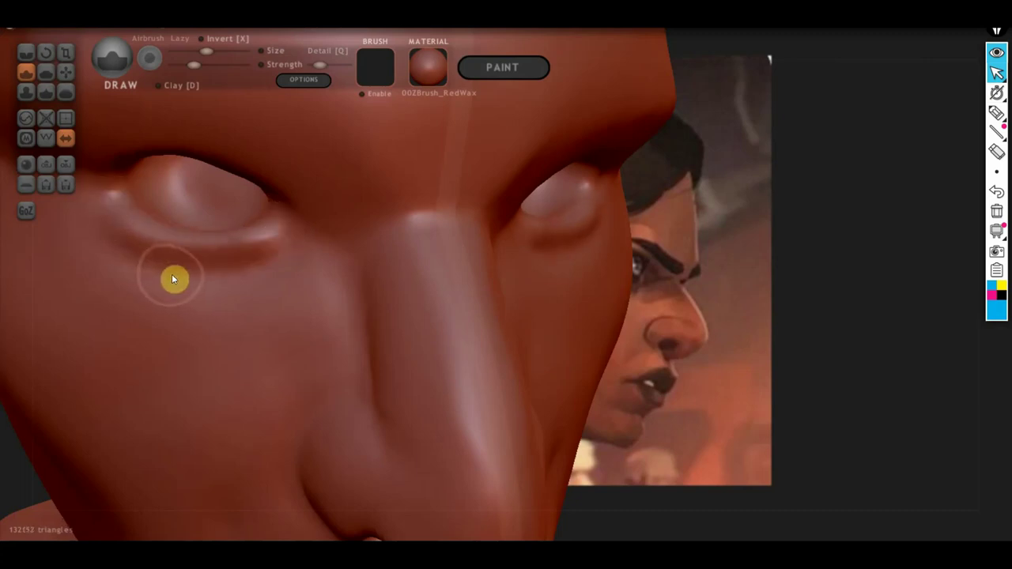
mouse_move(186, 279)
right_mouse_down()
mouse_move(256, 285)
mouse_move(262, 251)
mouse_move(314, 264)
right_mouse_up()
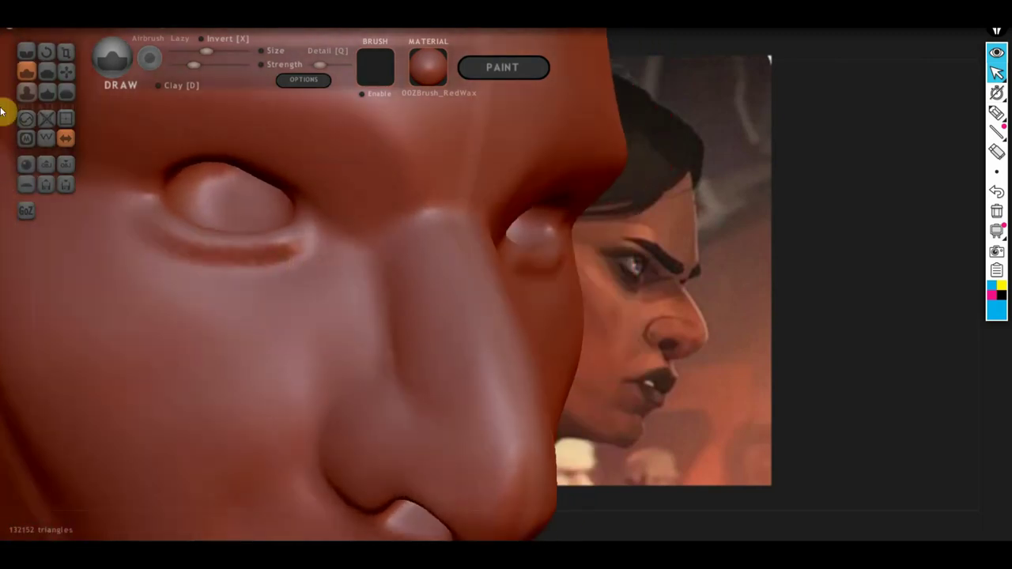
- With the Crease brush, carve creases beneath the lower eyelid and onto the cheek
left_click(26, 52)
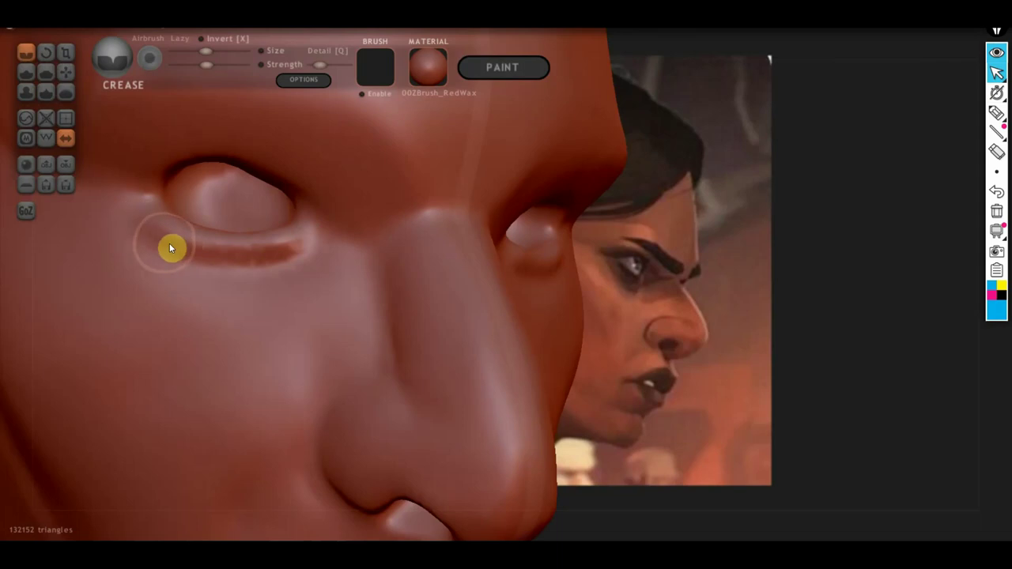
mouse_move(129, 204)
left_mouse_down()
mouse_move(160, 281)
mouse_move(202, 310)
left_mouse_up()
left_click_drag(276, 307, 301, 293)
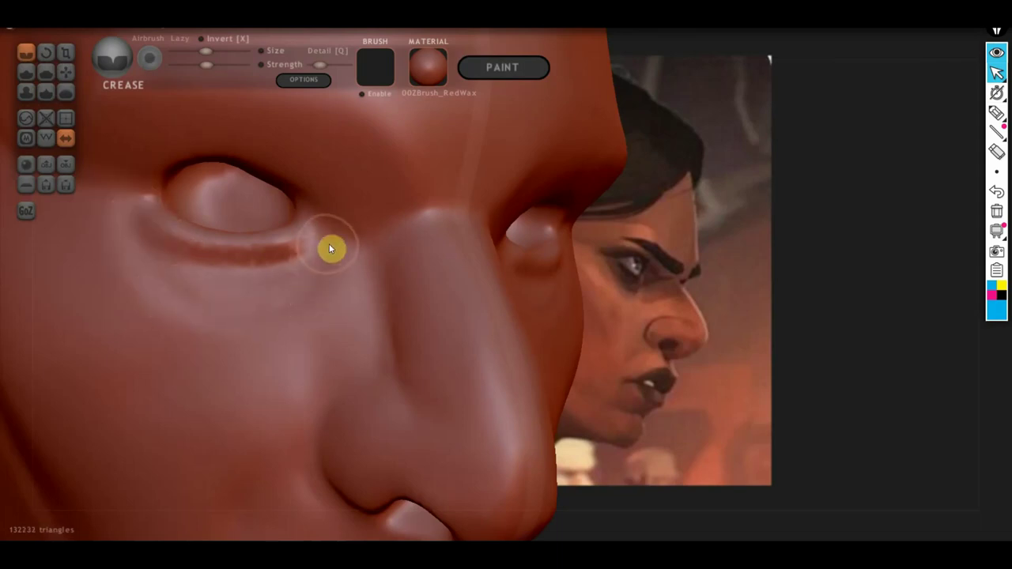
mouse_move(186, 317)
left_mouse_down()
mouse_move(142, 271)
mouse_move(353, 258)
left_mouse_up()
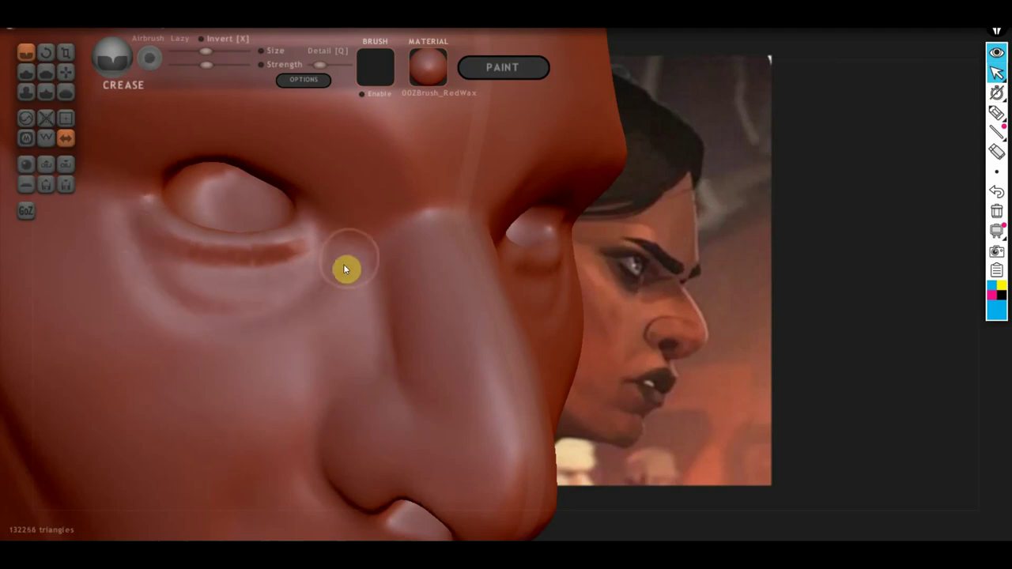
mouse_move(316, 268)
right_mouse_down()
mouse_move(384, 355)
mouse_move(400, 343)
mouse_move(276, 343)
mouse_move(257, 328)
mouse_move(350, 334)
right_mouse_up()
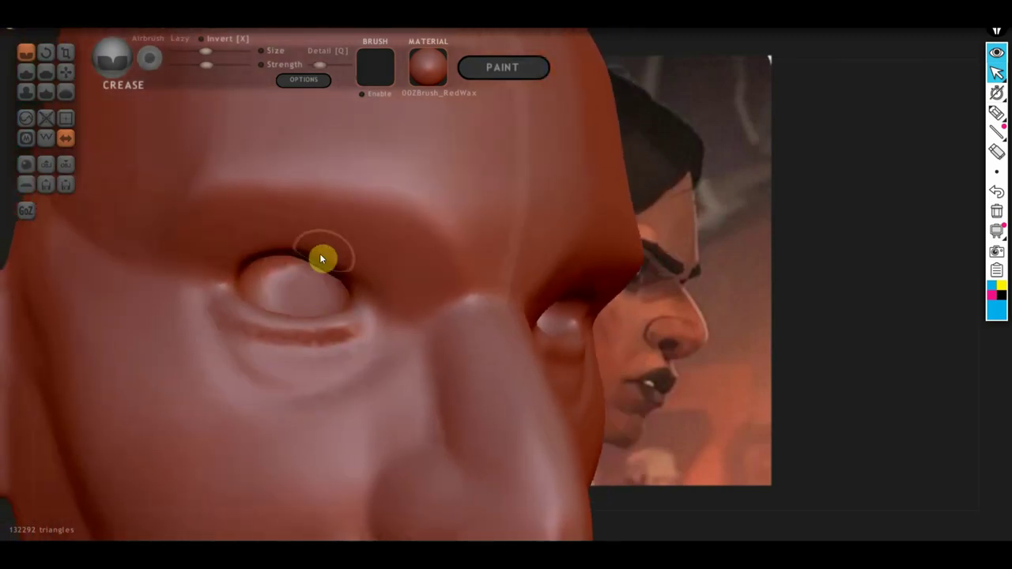
- Carve the upper eyelid fold and deepen creases at the inner eye corner by the nose
left_click_drag(383, 287, 264, 214)
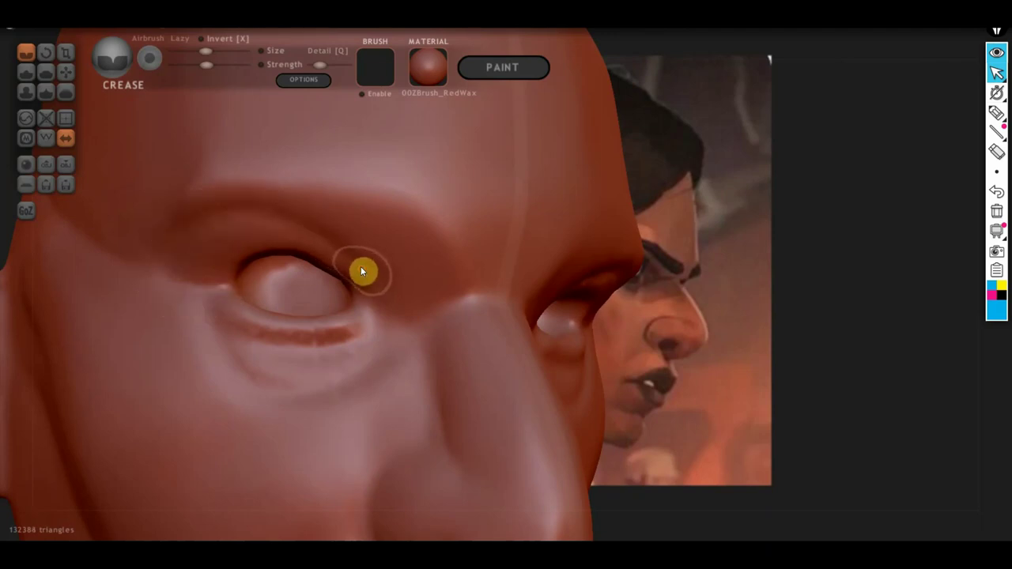
right_click_drag(406, 274, 376, 263)
left_click_drag(420, 248, 394, 316)
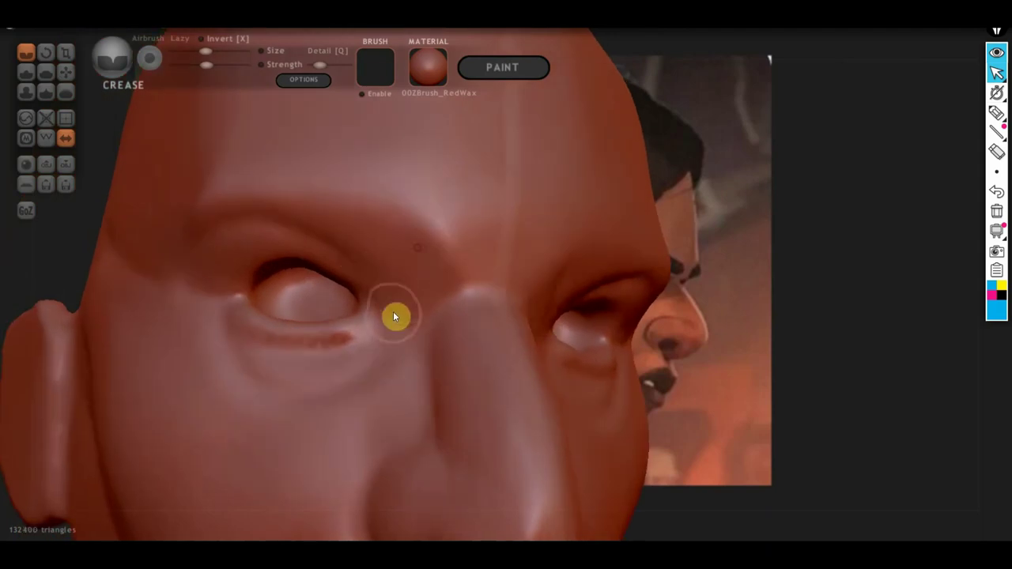
left_click_drag(415, 273, 424, 304)
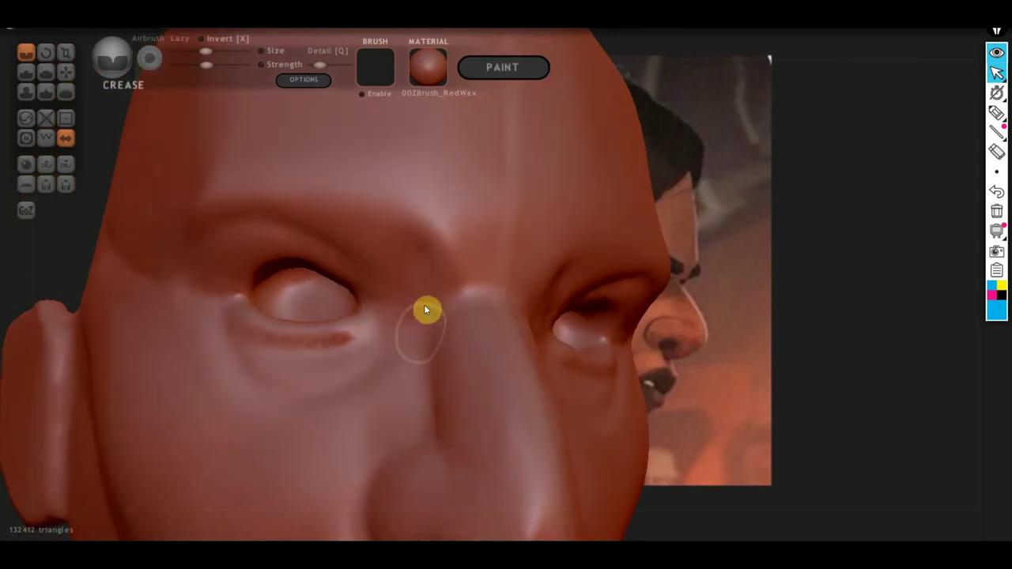
left_click_drag(424, 250, 432, 337)
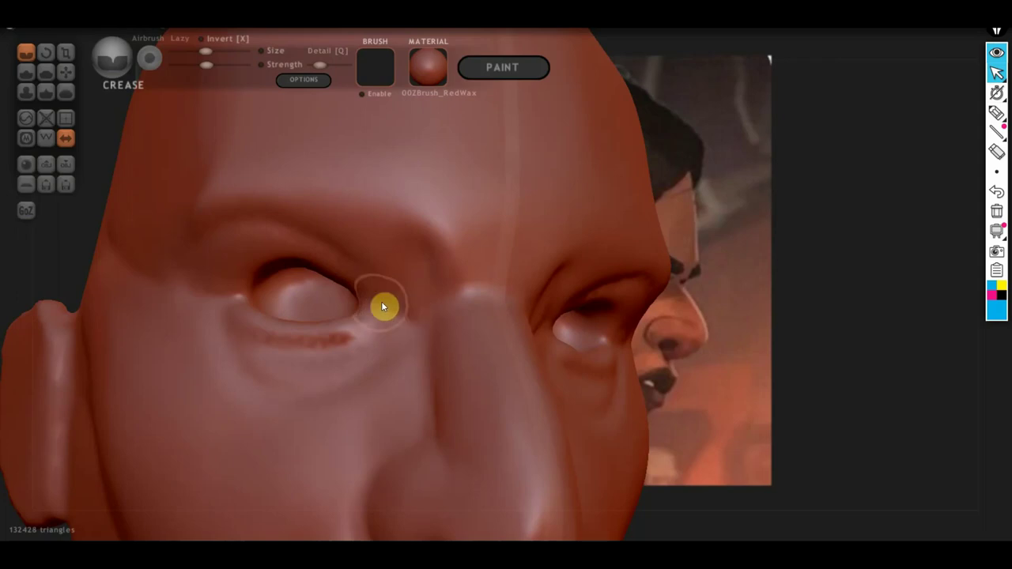
middle_click_drag(389, 310, 444, 332)
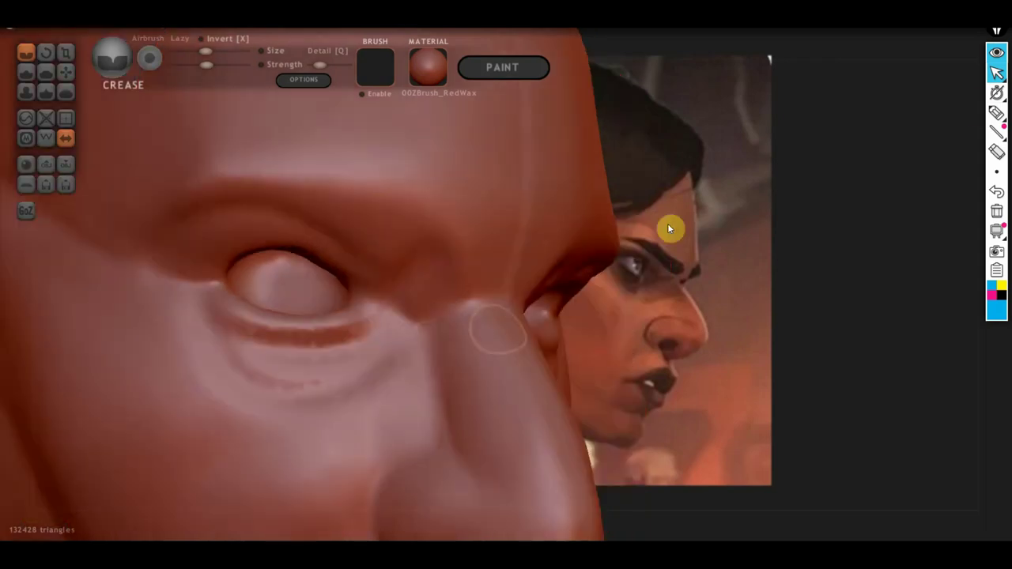
left_click(956, 113)
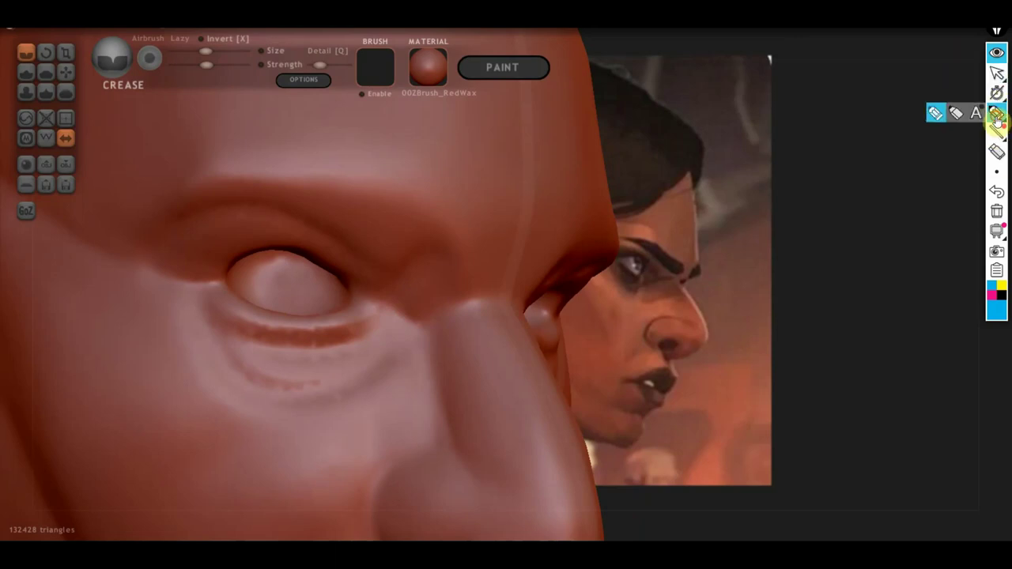
left_click(995, 116)
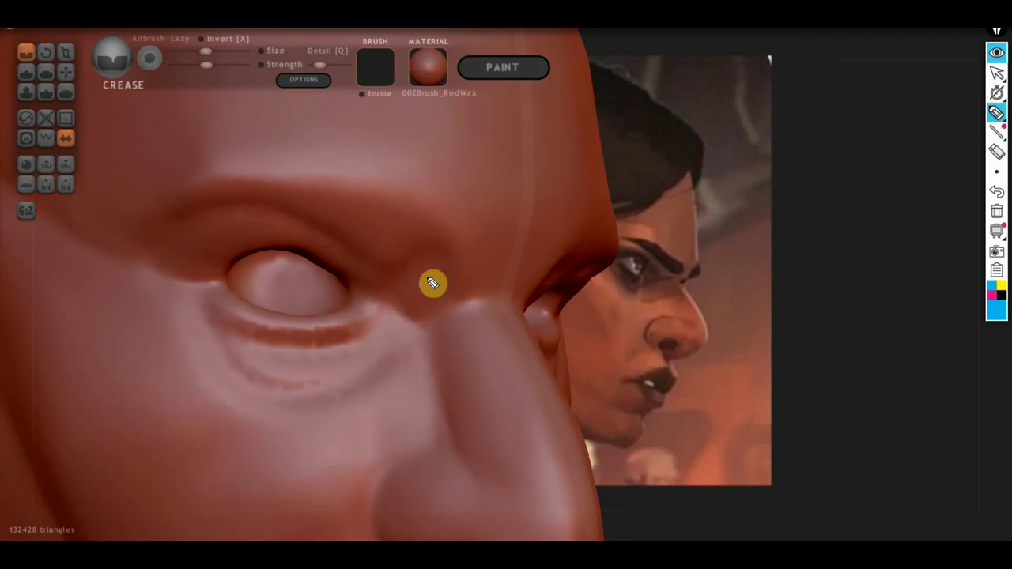
left_click_drag(429, 250, 384, 301)
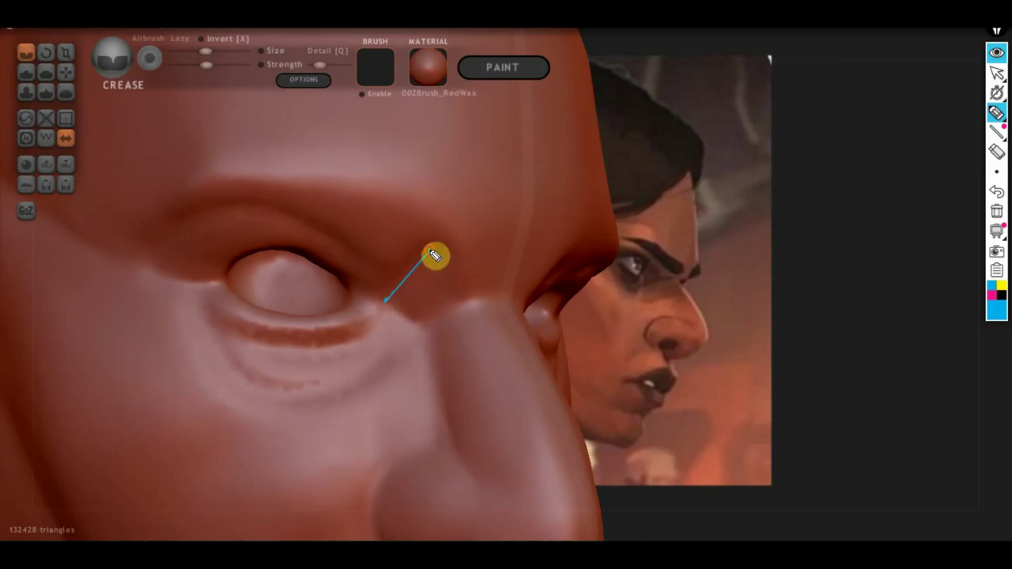
left_click_drag(429, 250, 428, 340)
left_click_drag(385, 301, 427, 338)
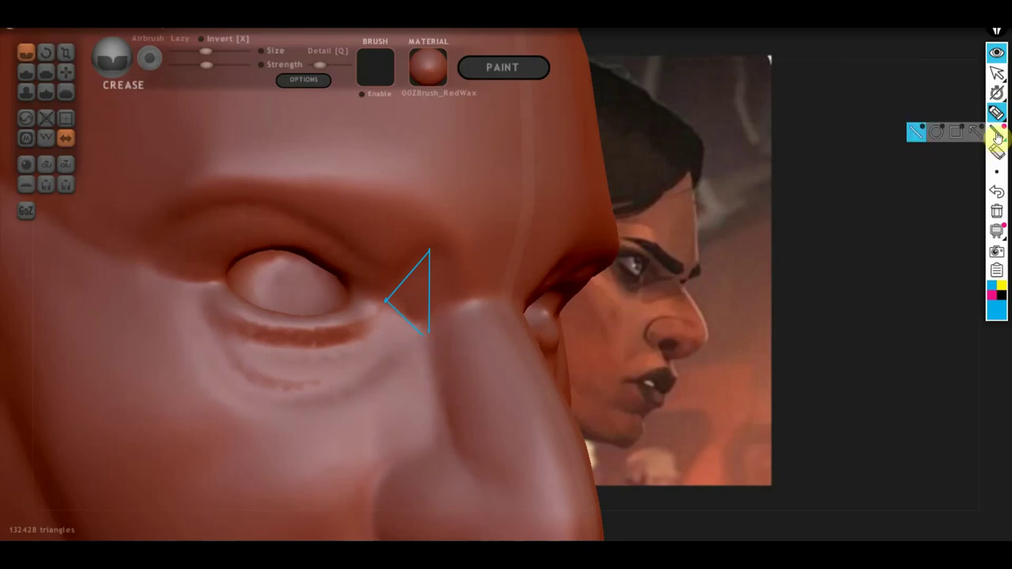
mouse_move(996, 132)
mouse_move(376, 268)
left_mouse_down()
mouse_move(286, 210)
mouse_move(179, 235)
mouse_move(195, 287)
mouse_move(243, 267)
mouse_move(363, 270)
left_mouse_up()
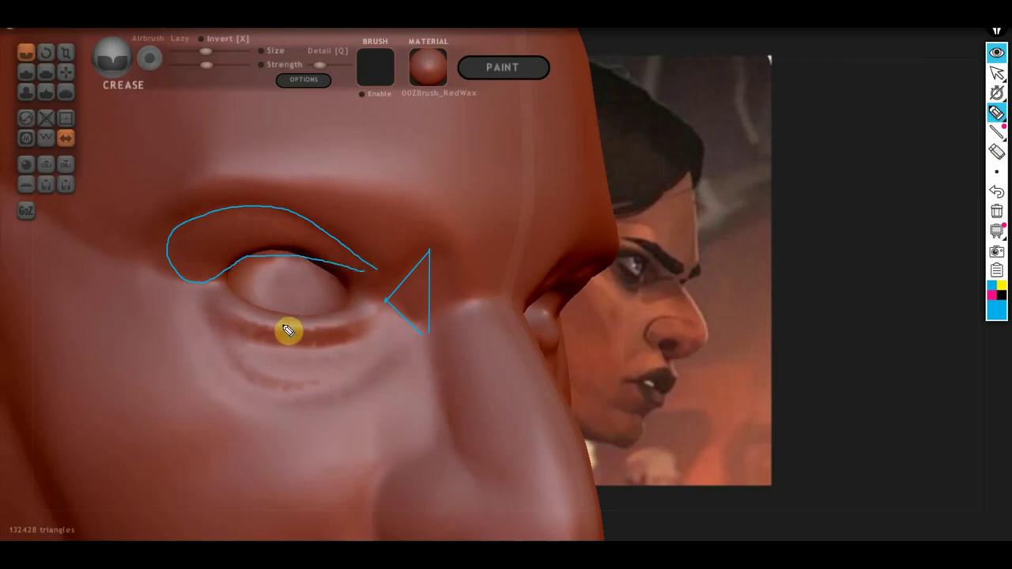
mouse_move(209, 300)
left_mouse_down()
mouse_move(237, 384)
mouse_move(314, 393)
mouse_move(386, 332)
mouse_move(350, 397)
mouse_move(273, 395)
left_mouse_up()
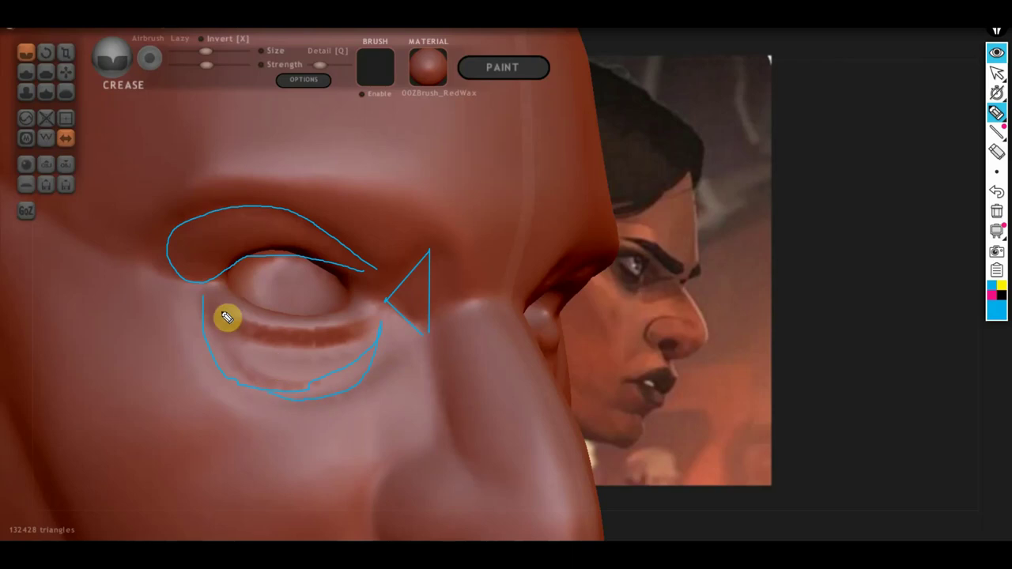
mouse_move(205, 309)
left_mouse_down()
mouse_move(264, 230)
mouse_move(343, 229)
mouse_move(391, 314)
left_mouse_up()
scroll(445, 391, "up", 1)
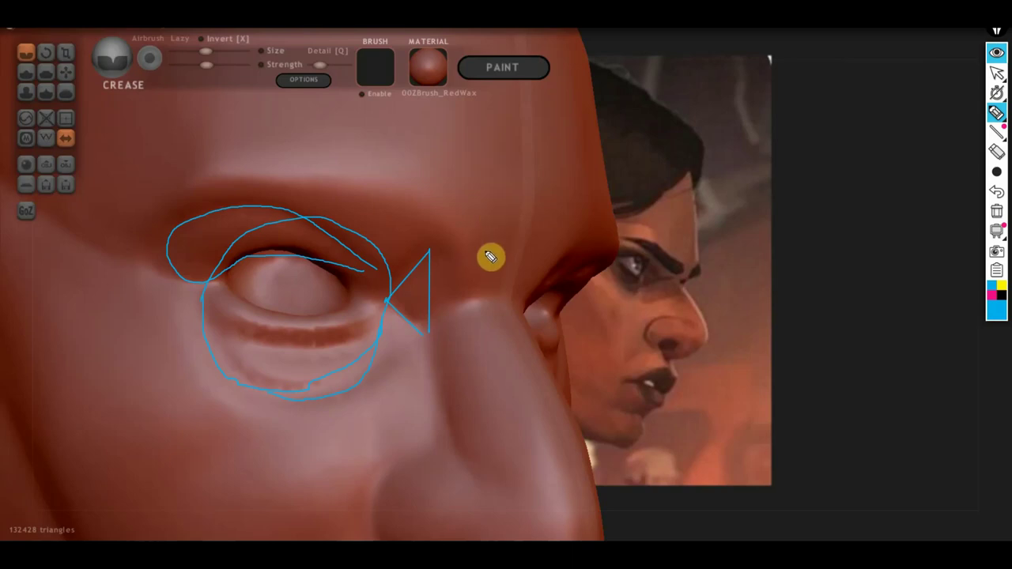
left_click_drag(493, 207, 426, 331)
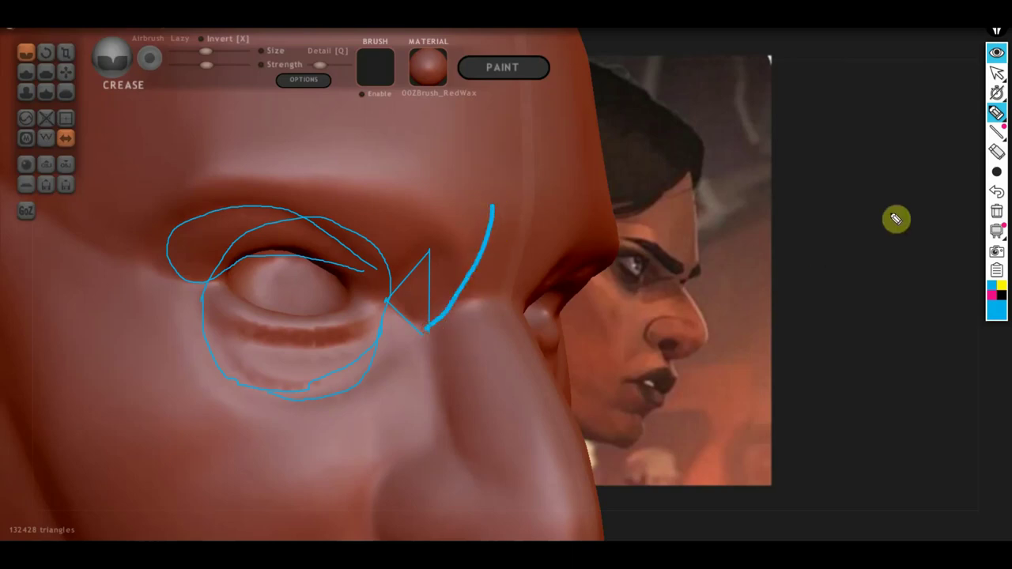
left_click(995, 212)
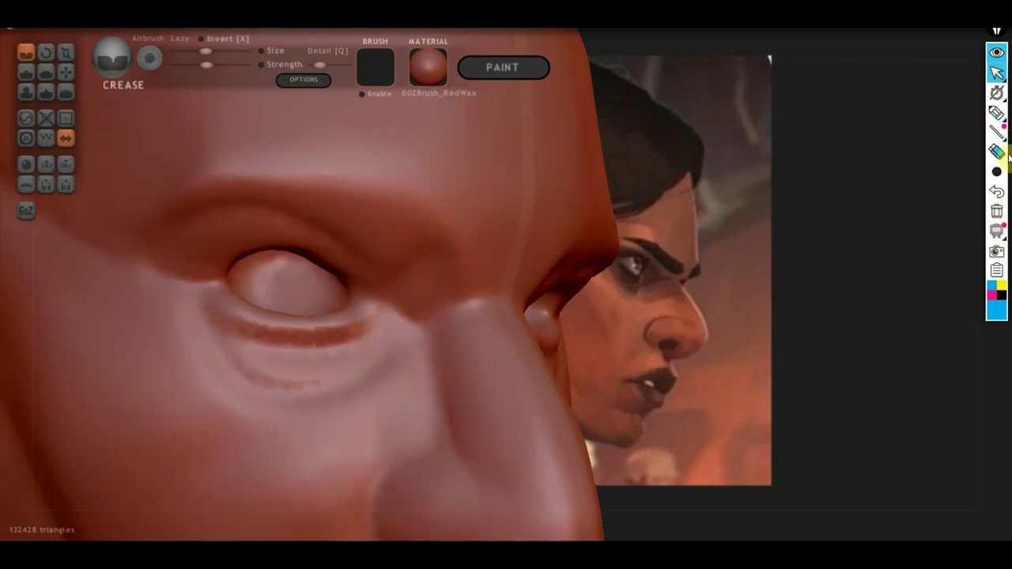
- Return Epic Pen to mouse mode and bring up Sculpt options
left_click(996, 73)
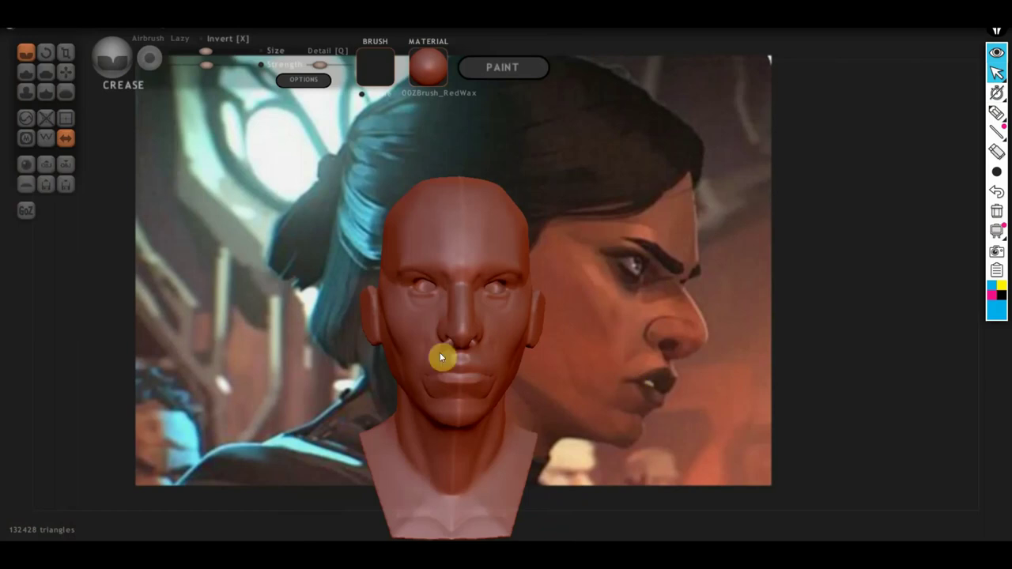
left_click(300, 77)
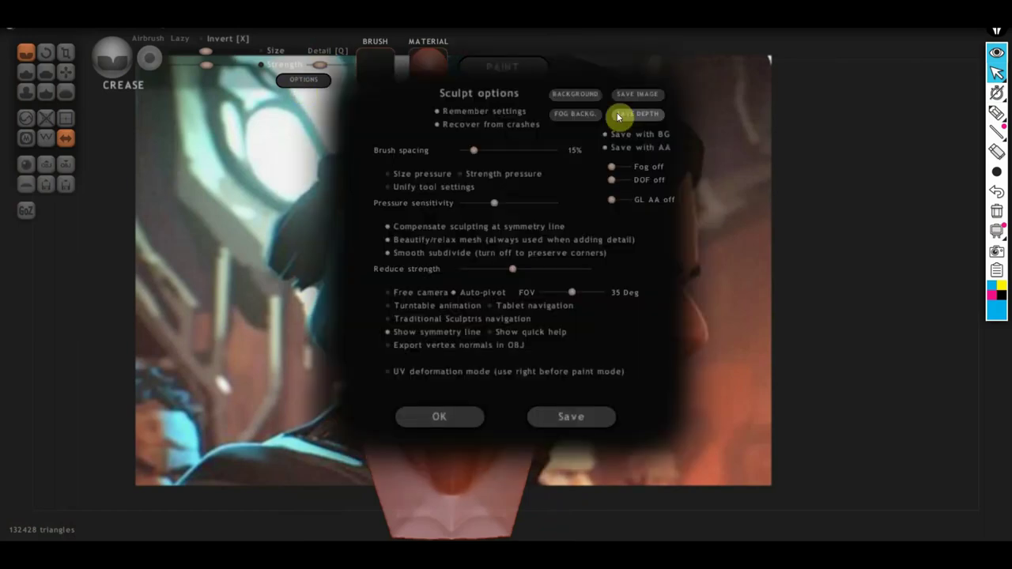
- Load the second screenshot as the front-facing background reference and close the options
left_click(575, 96)
scroll(265, 267, "down", 2)
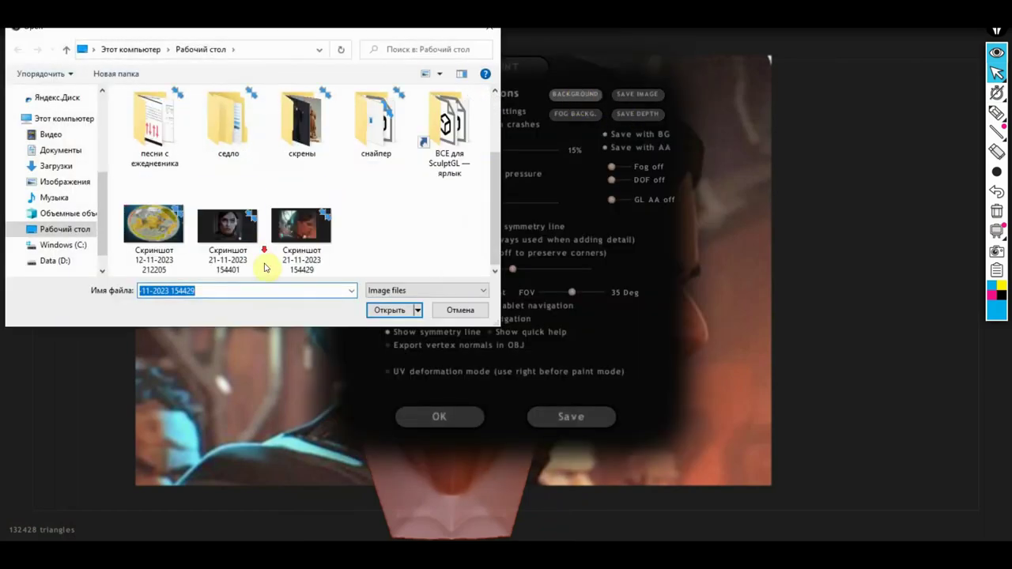
left_click(228, 231)
left_click(389, 310)
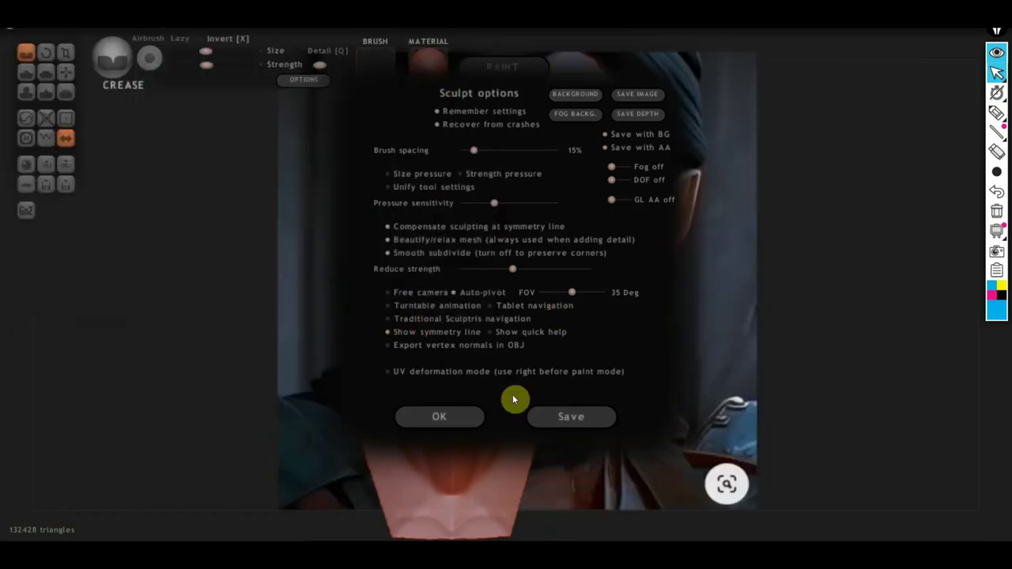
left_click(453, 416)
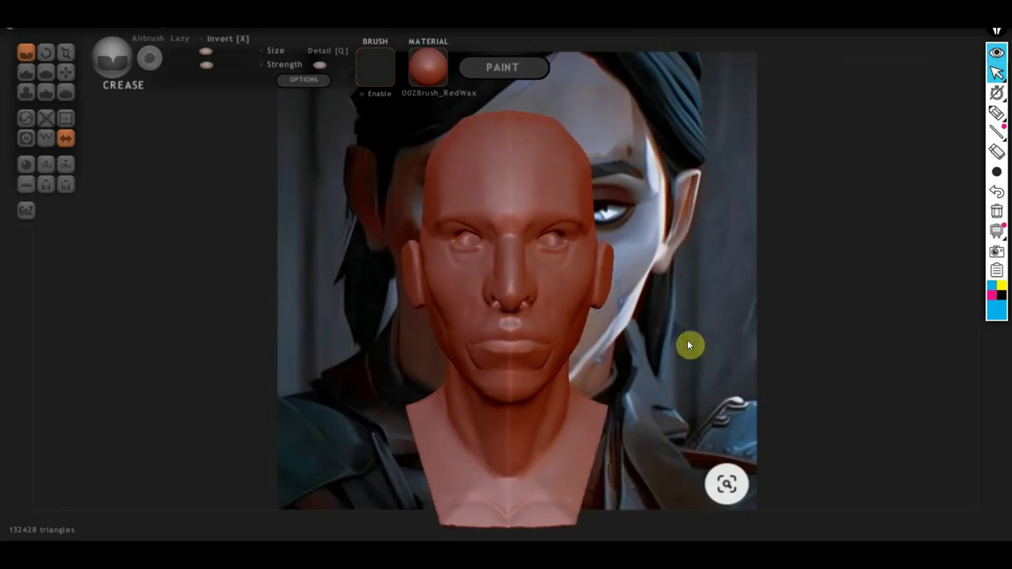
- With the Grab brush active, move, scale and turn the bust frontally over the reference face
left_click(66, 72)
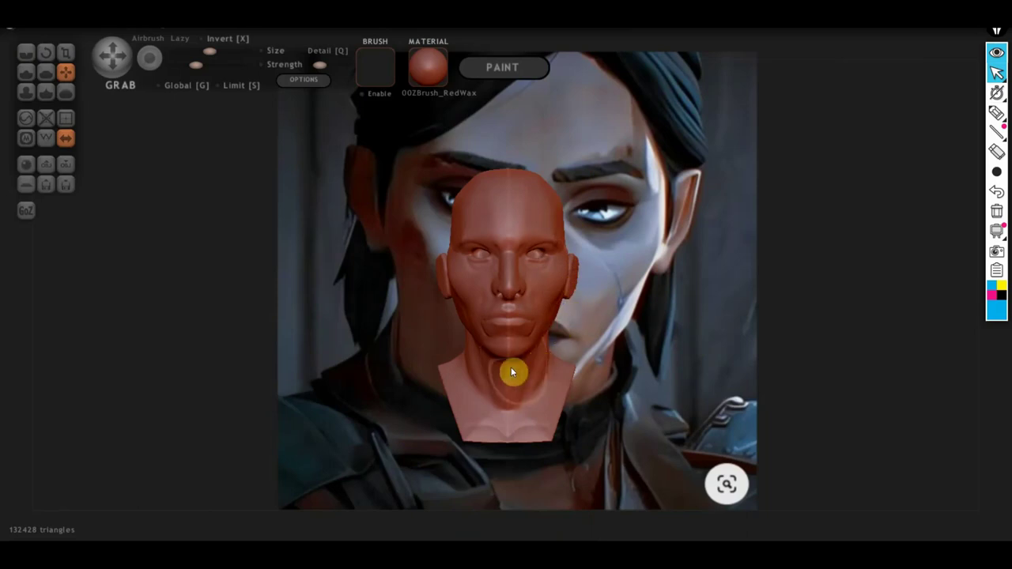
mouse_move(510, 370)
left_mouse_down()
mouse_move(386, 371)
mouse_move(584, 418)
left_mouse_up()
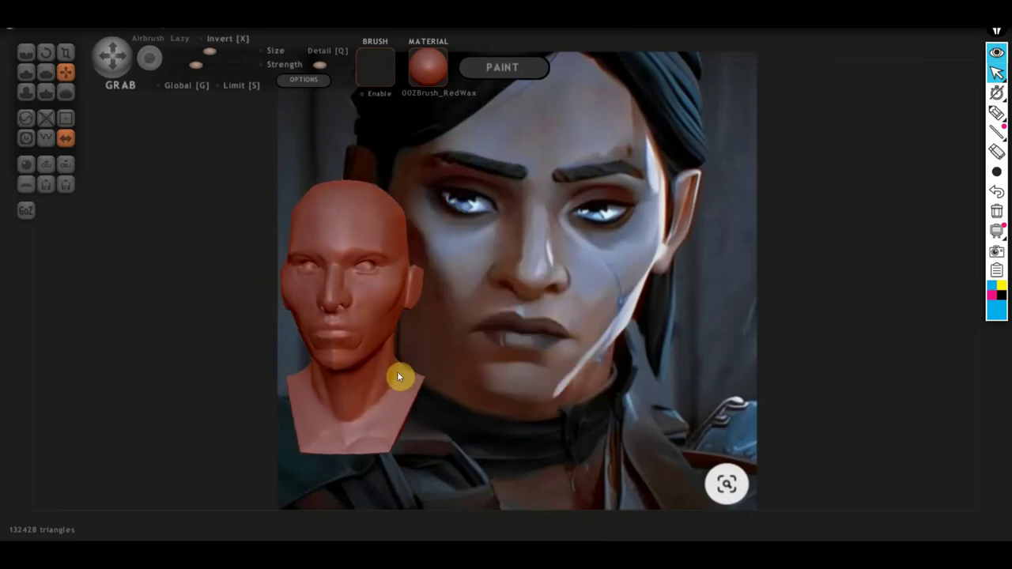
scroll(582, 411, "up", 5)
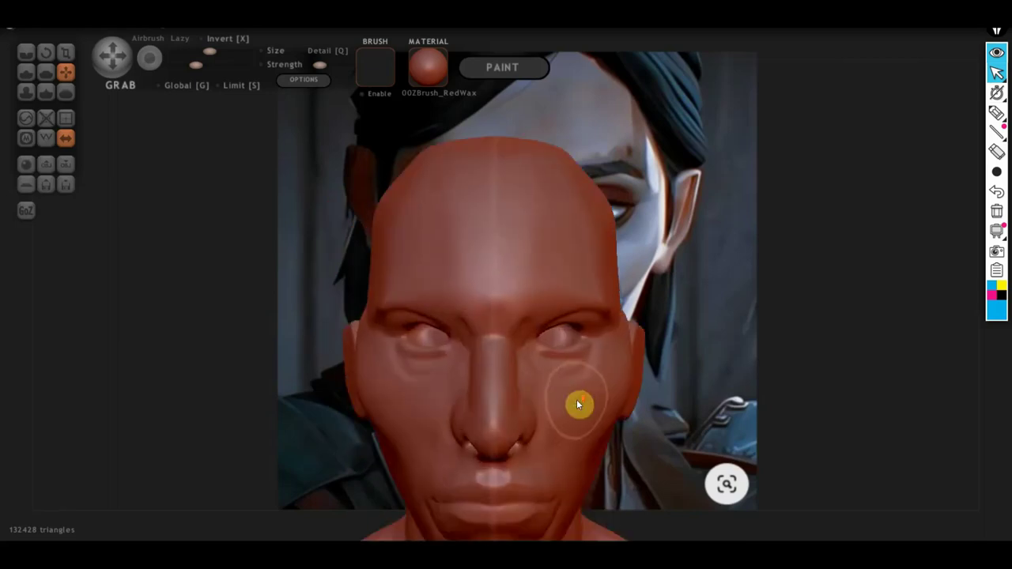
mouse_move(578, 396)
left_mouse_down()
mouse_move(377, 369)
mouse_move(401, 363)
left_mouse_up()
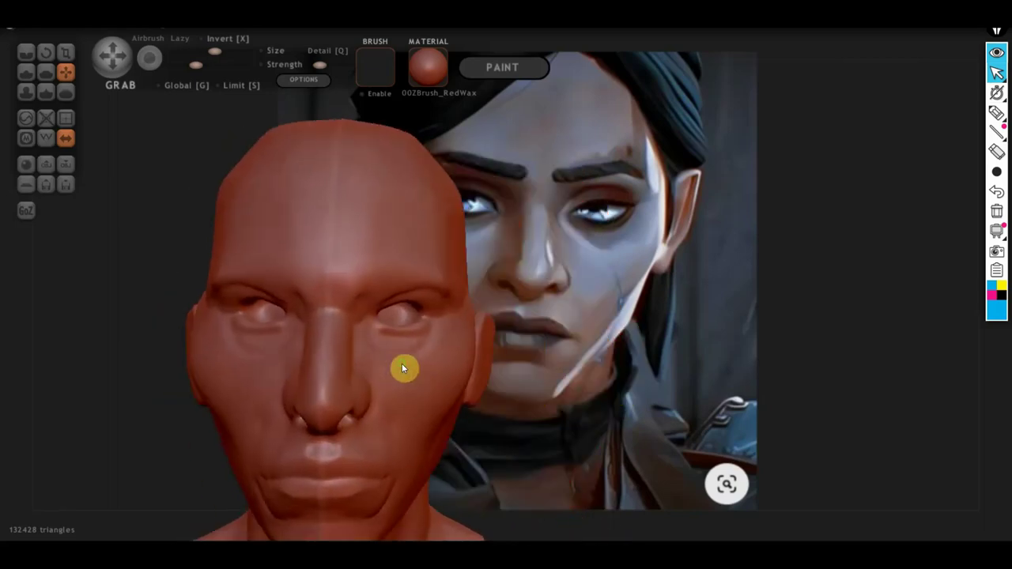
scroll(369, 344, "up", 3)
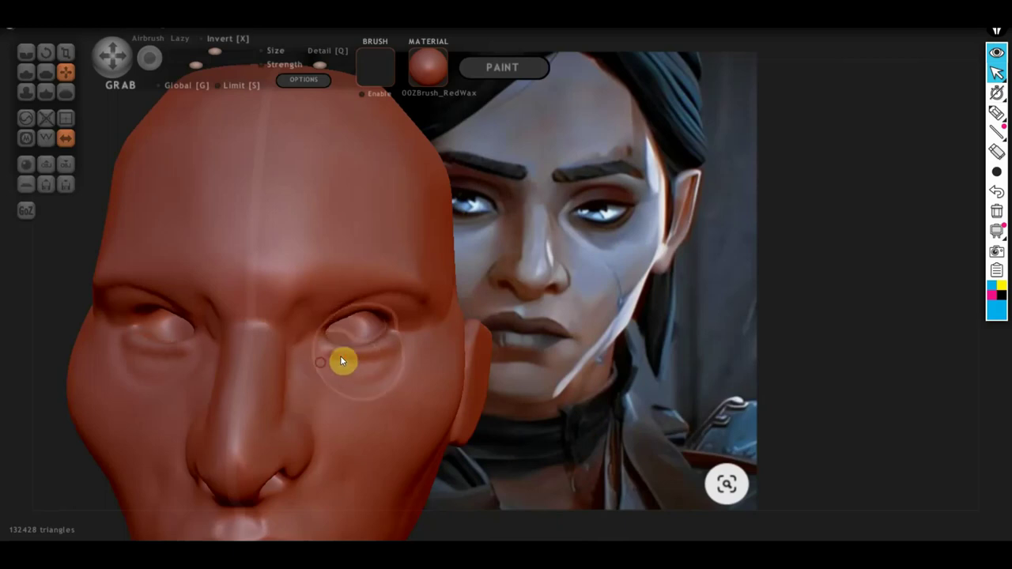
scroll(366, 361, "down", 4)
mouse_move(588, 363)
left_mouse_down()
mouse_move(783, 274)
mouse_move(748, 293)
left_mouse_up()
scroll(748, 296, "up", 1)
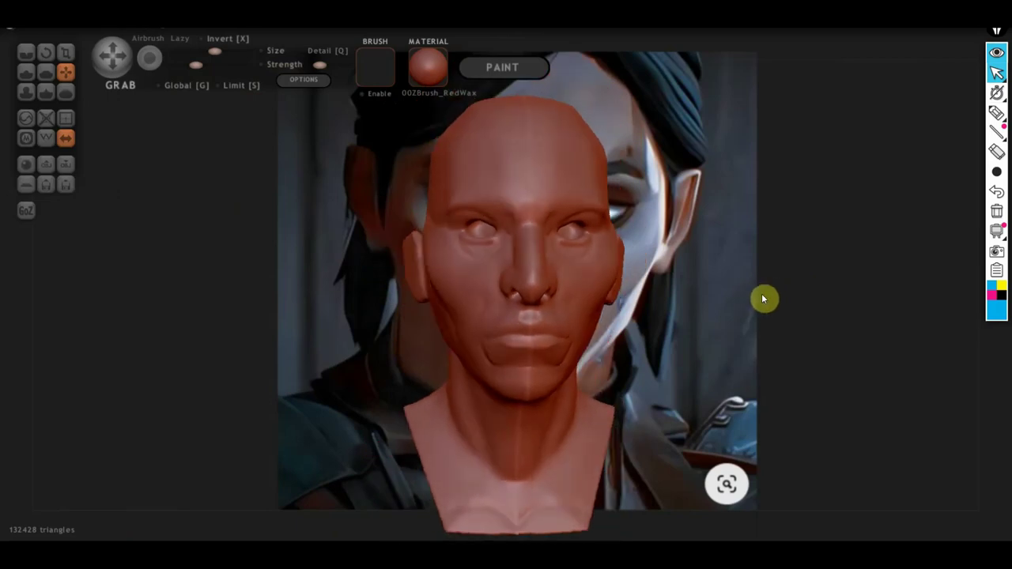
scroll(757, 299, "up", 2)
scroll(756, 305, "up", 1)
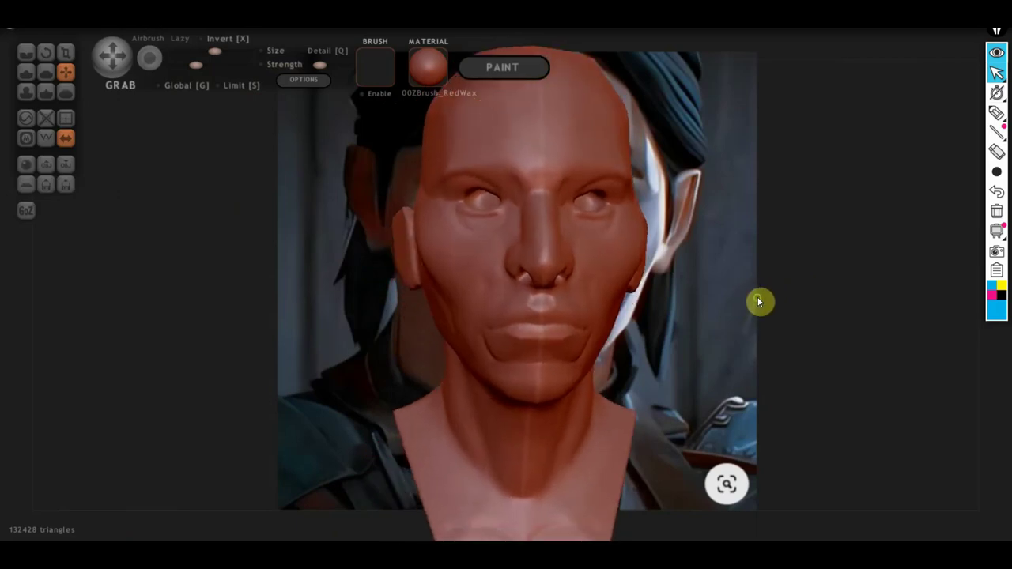
scroll(759, 302, "up", 1)
mouse_move(740, 331)
left_mouse_down()
mouse_move(726, 363)
mouse_move(749, 368)
mouse_move(725, 373)
mouse_move(735, 383)
left_mouse_up()
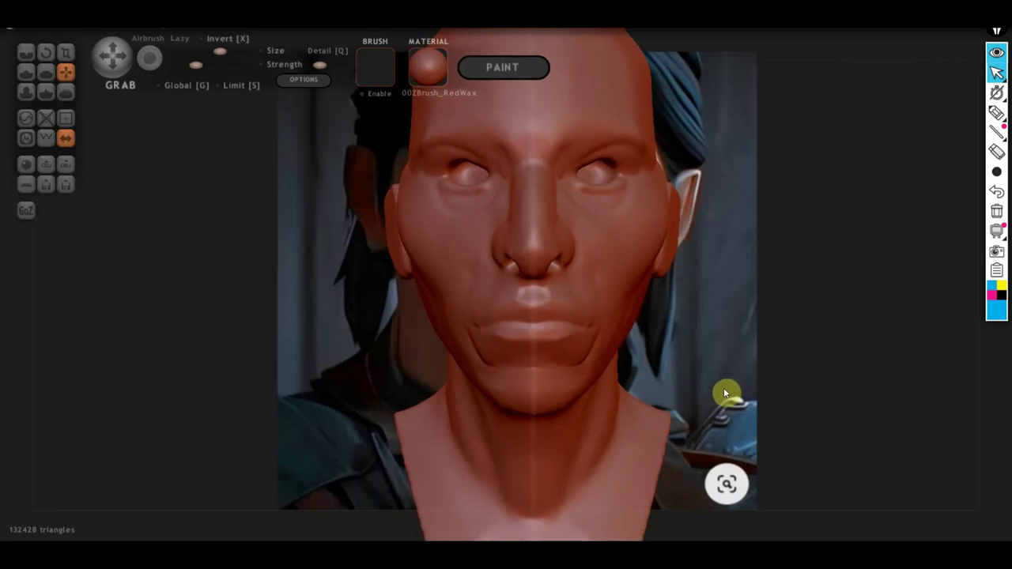
- Draw highlighter guide lines at the chin, nose-base and eye levels in Epic Pen
left_click(997, 114)
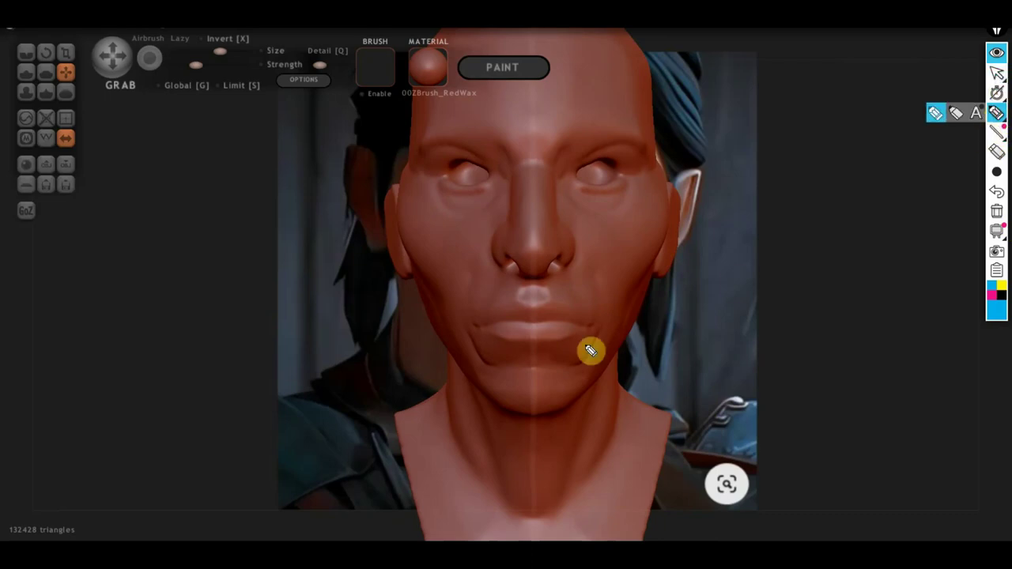
left_click_drag(436, 400, 656, 400)
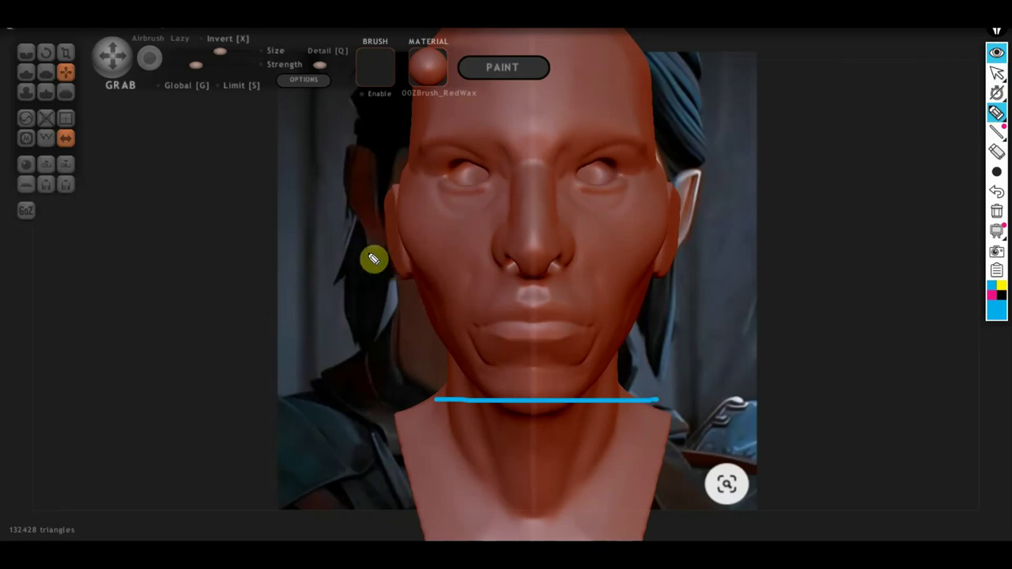
left_click_drag(364, 252, 723, 249)
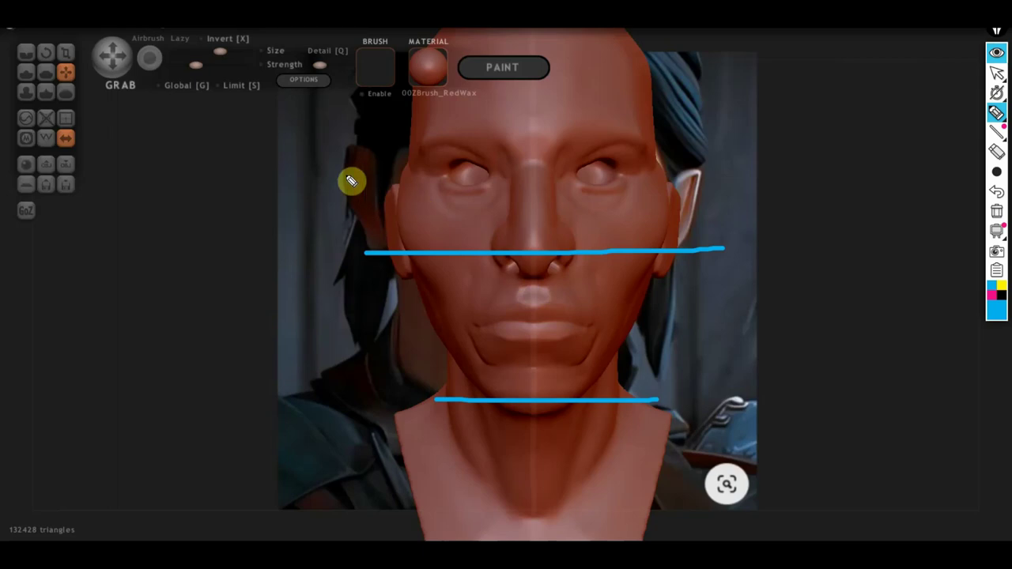
left_click_drag(333, 161, 735, 154)
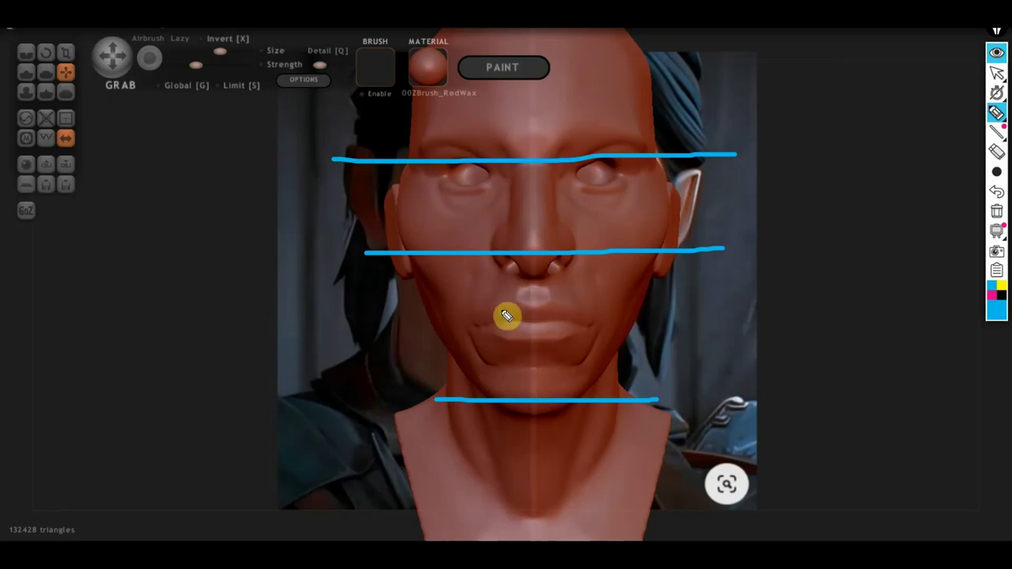
left_click(996, 73)
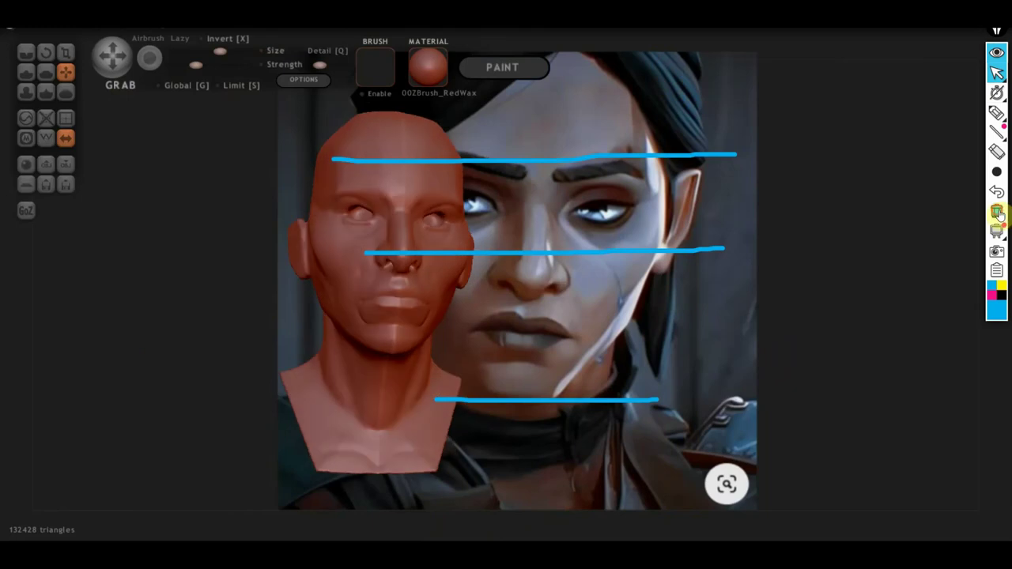
- Clear the Epic Pen guide lines and bring the bust back to a close frontal view
left_click(996, 211)
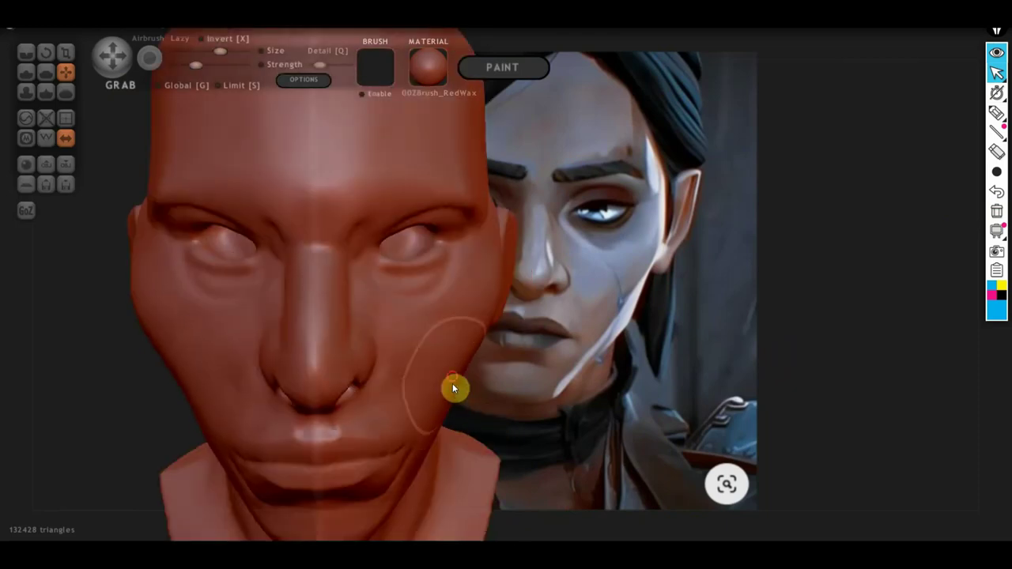
mouse_move(461, 435)
left_mouse_down()
mouse_move(434, 388)
mouse_move(479, 348)
mouse_move(485, 385)
mouse_move(580, 401)
mouse_move(527, 424)
left_mouse_up()
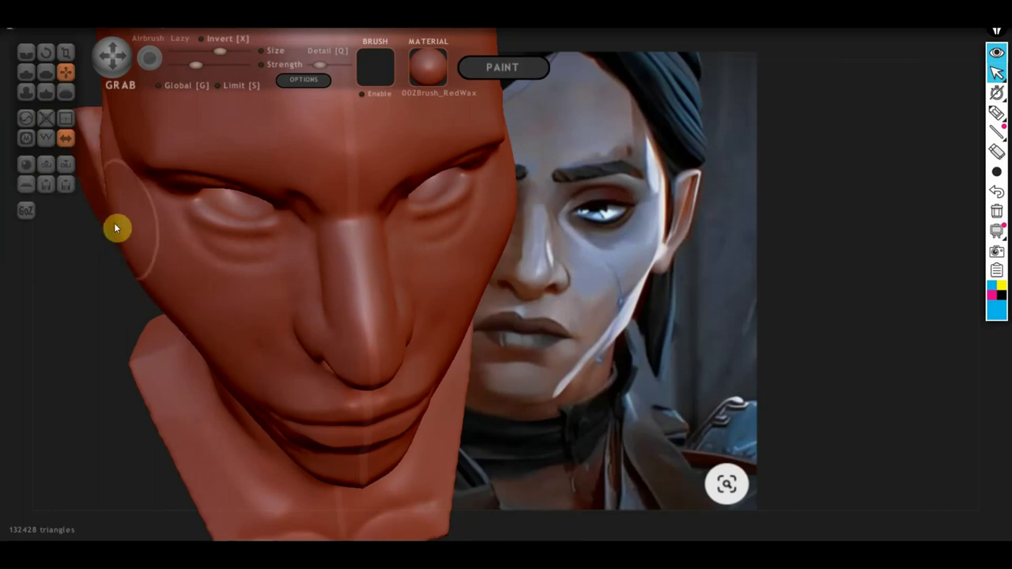
mouse_move(118, 220)
left_mouse_down()
mouse_move(226, 319)
mouse_move(368, 272)
left_mouse_up()
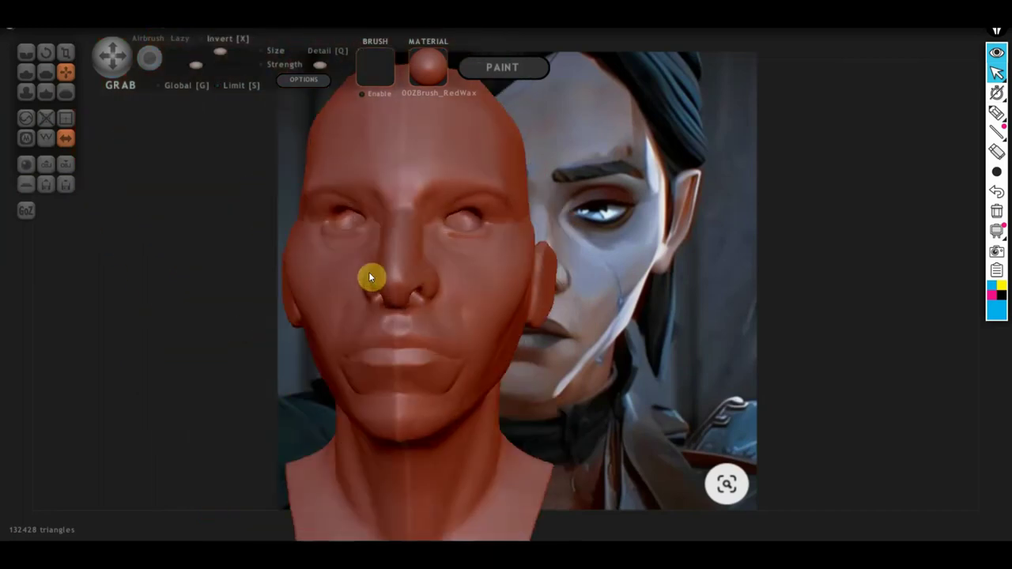
left_click_drag(443, 311, 482, 317)
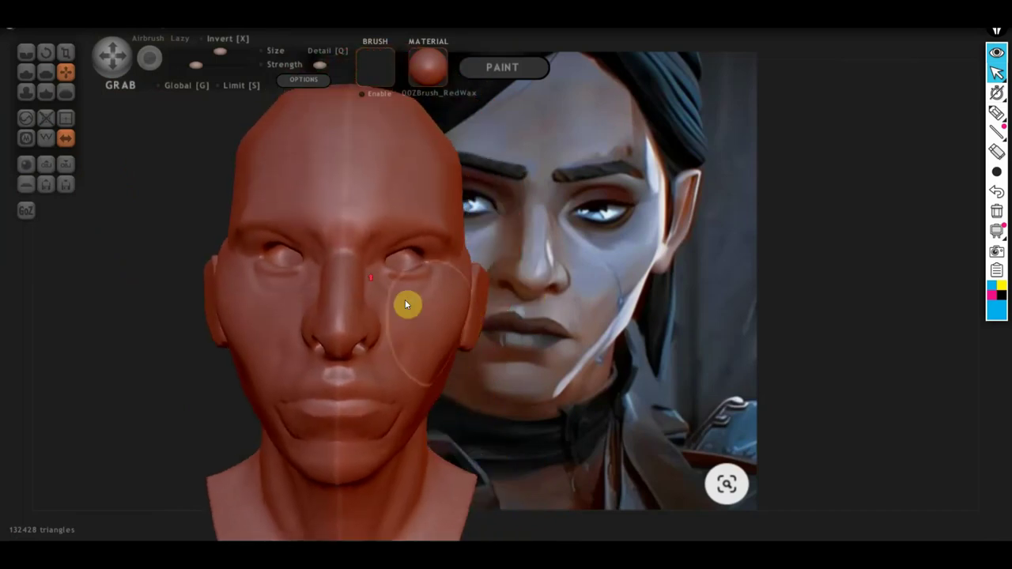
scroll(379, 289, "up", 5)
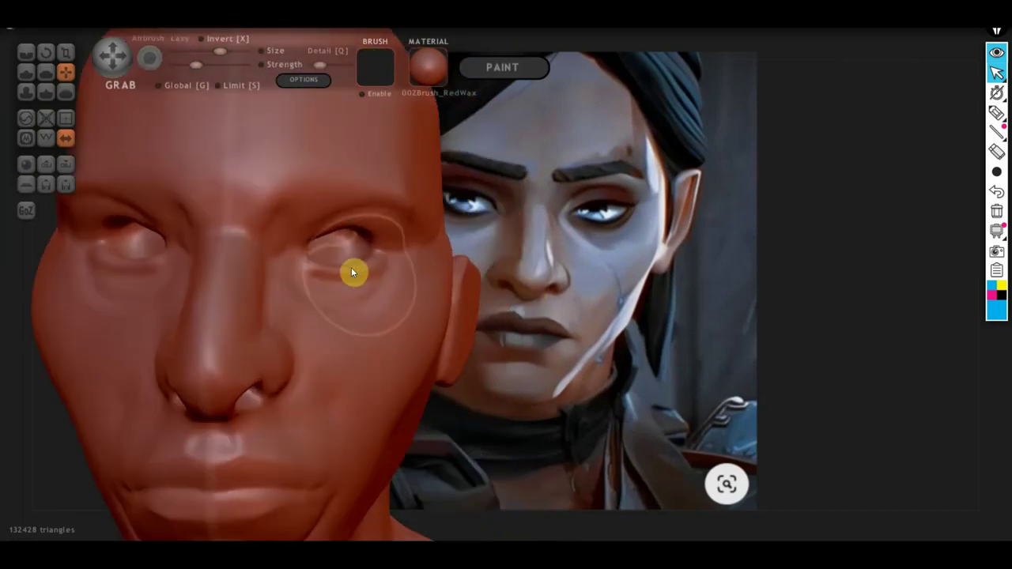
- With the Draw brush zoomed in, sculpt a crease along the lower eyelid toward the corner
left_click(27, 72)
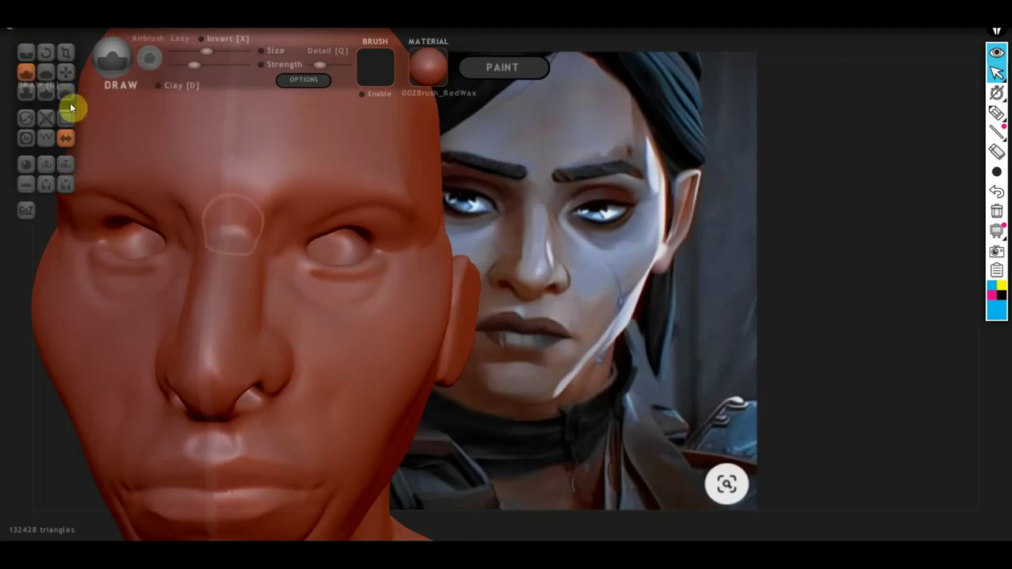
scroll(300, 296, "up", 5)
scroll(451, 355, "up", 2)
scroll(451, 355, "up", 2)
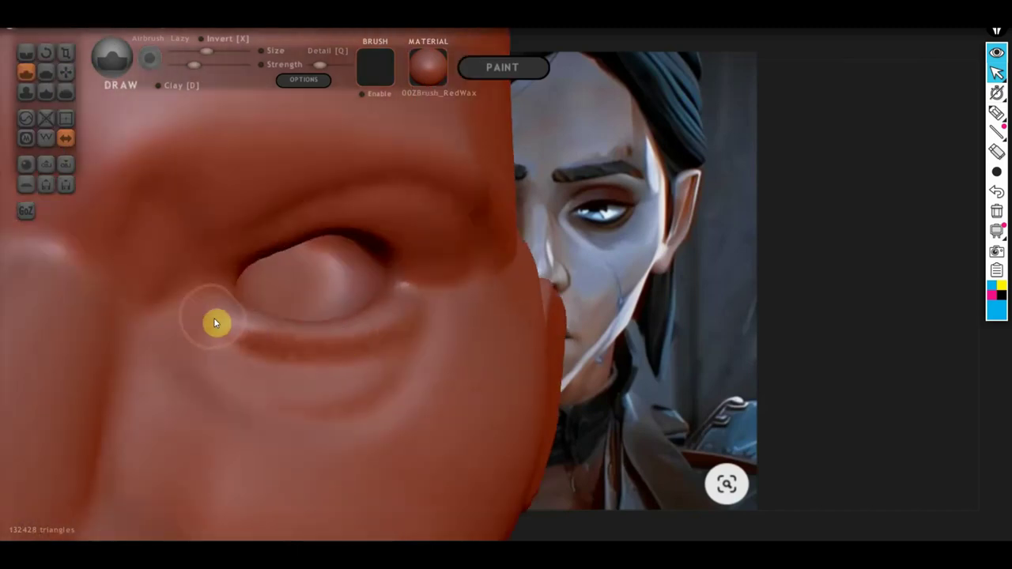
mouse_move(213, 324)
left_mouse_down()
mouse_move(298, 343)
mouse_move(386, 334)
mouse_move(422, 302)
left_mouse_up()
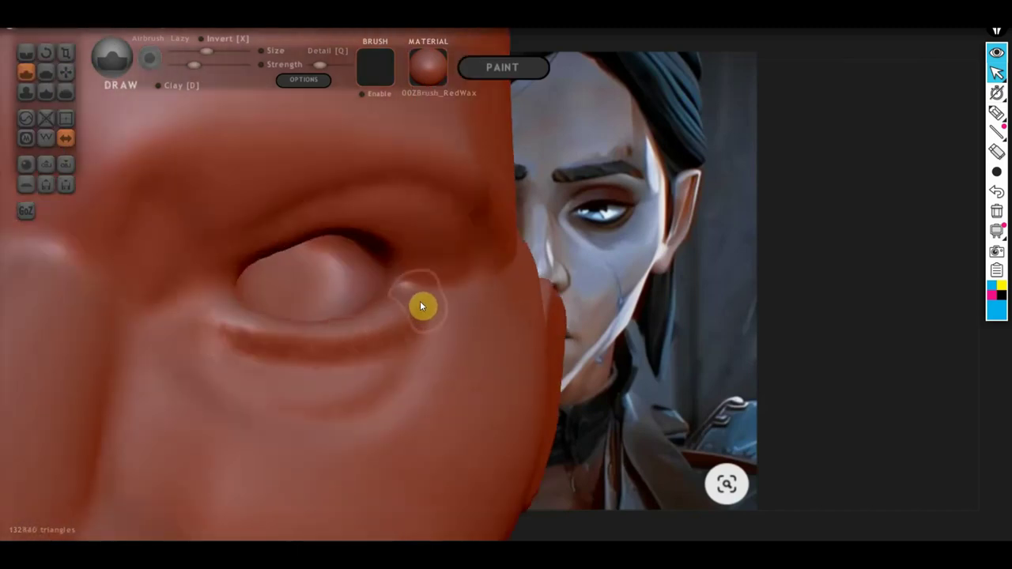
left_click_drag(290, 348, 433, 332)
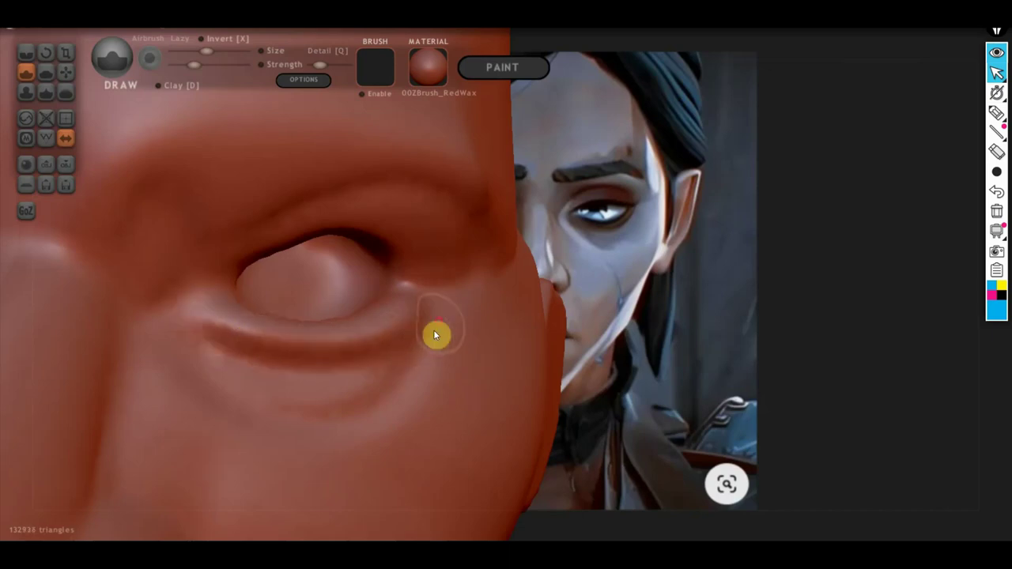
- Build up a thicker raised rim along the upper eyelid fold
left_click_drag(419, 297, 319, 230, "alt")
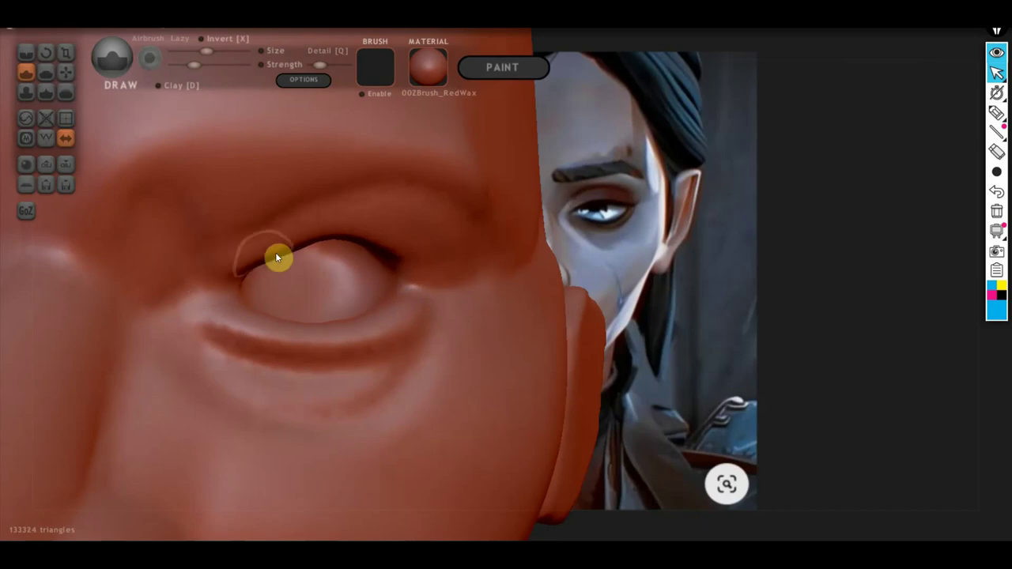
mouse_move(372, 246)
left_mouse_down()
mouse_move(219, 262)
mouse_move(363, 239)
left_mouse_up()
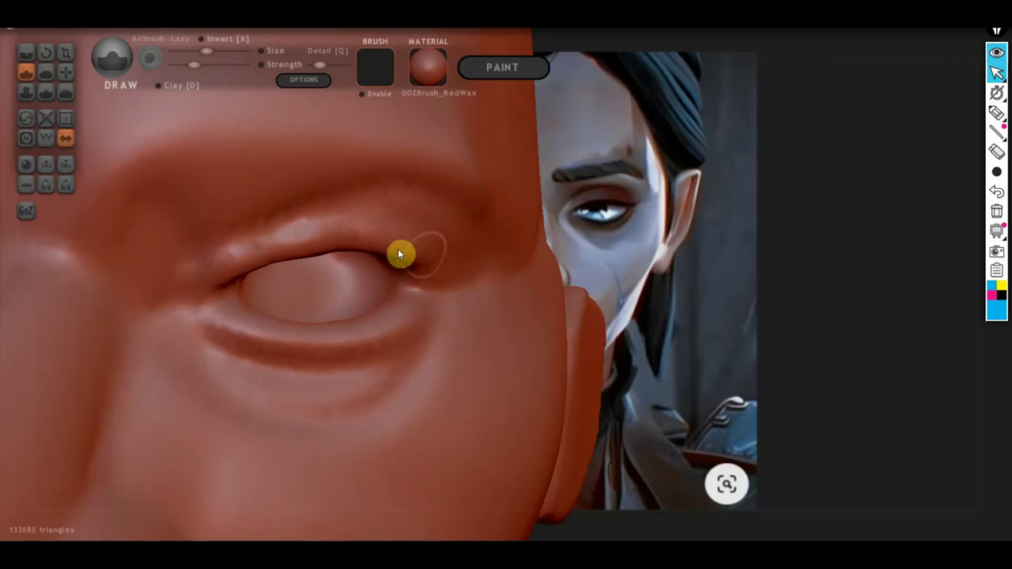
mouse_move(344, 241)
left_mouse_down()
mouse_move(219, 273)
mouse_move(316, 250)
mouse_move(171, 305)
mouse_move(350, 248)
mouse_move(441, 280)
left_mouse_up()
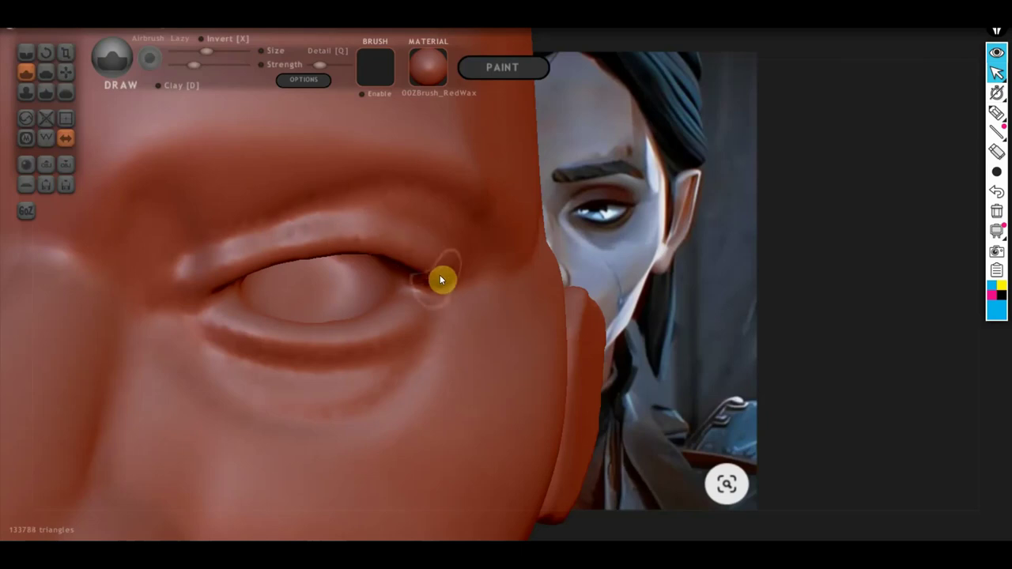
scroll(453, 301, "down", 5)
scroll(474, 332, "down", 3)
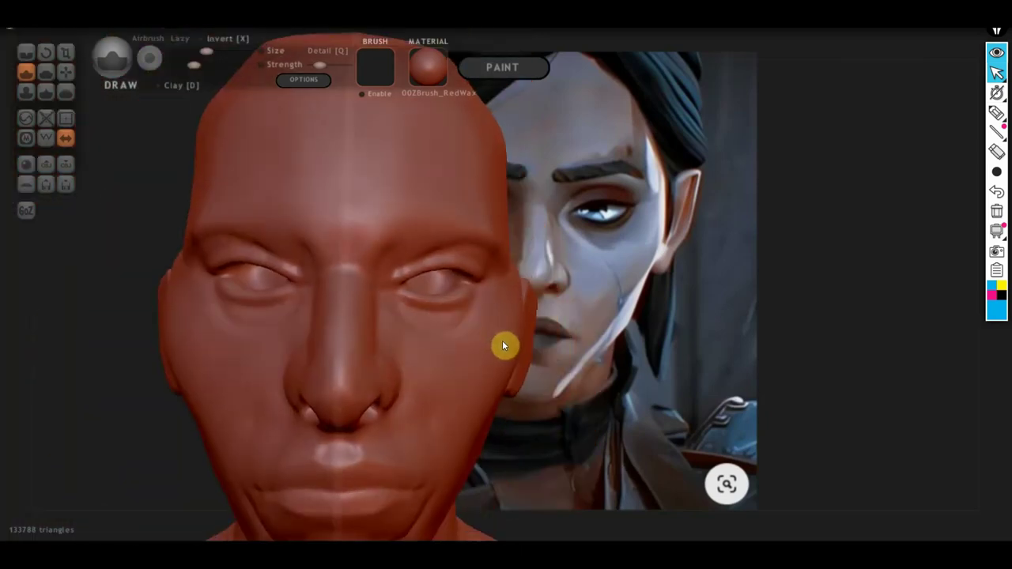
mouse_move(504, 342)
right_mouse_down()
mouse_move(470, 328)
mouse_move(426, 338)
mouse_move(407, 371)
mouse_move(413, 395)
mouse_move(316, 343)
right_mouse_up()
- With the Grab brush, pull the upper eyelid down and reshape the lid around the eye
left_click(66, 72)
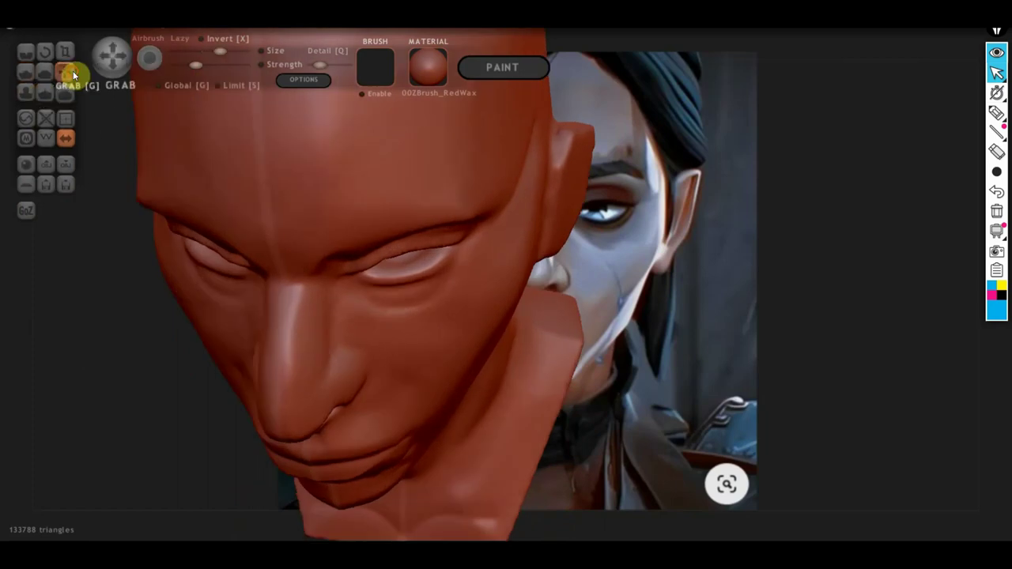
scroll(403, 291, "up", 1)
left_click_drag(387, 238, 392, 253)
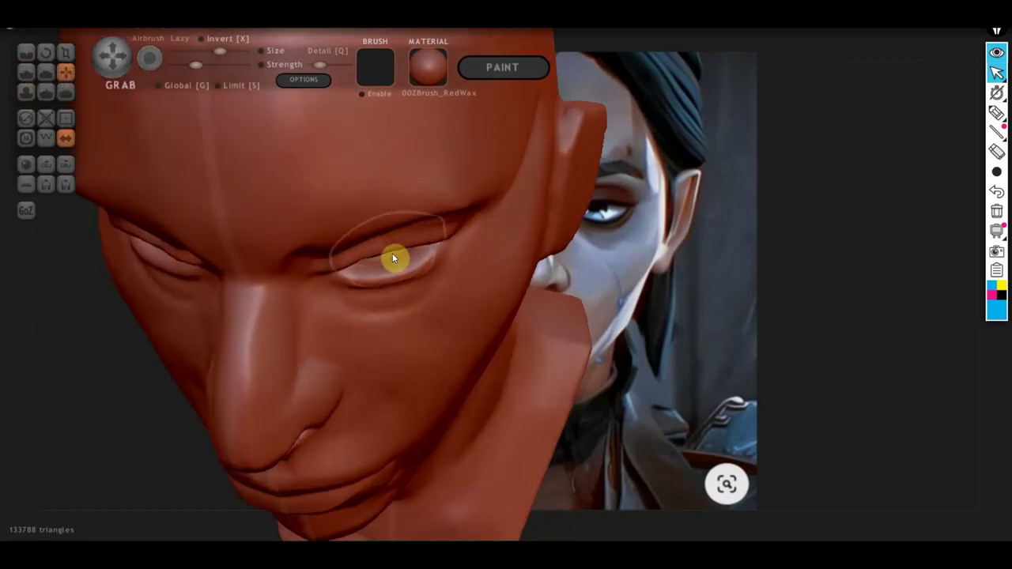
mouse_move(397, 264)
right_mouse_down()
mouse_move(396, 294)
mouse_move(327, 127)
right_mouse_up()
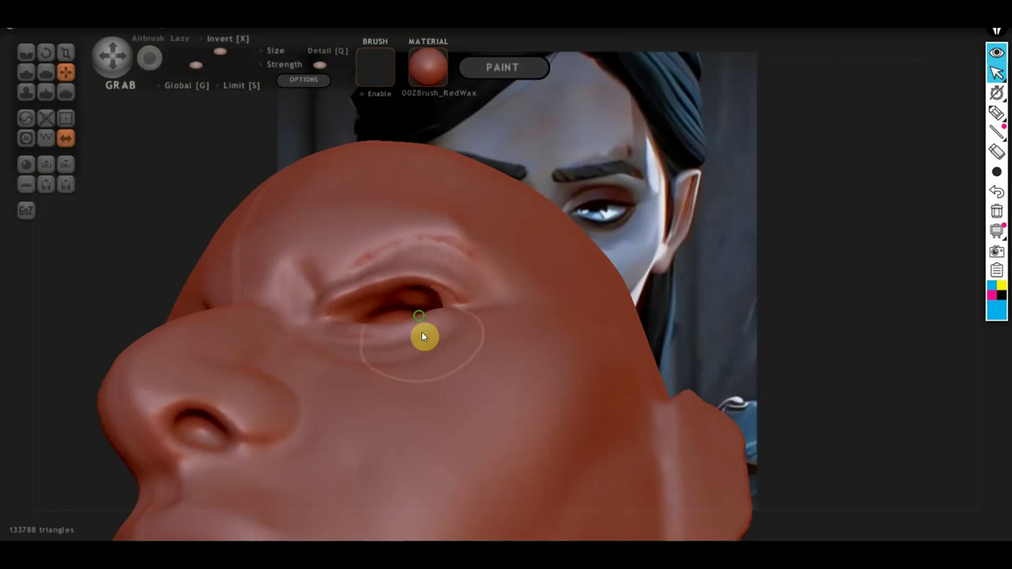
scroll(393, 297, "up", 2)
mouse_move(290, 283)
left_mouse_down()
mouse_move(329, 290)
mouse_move(274, 273)
left_mouse_up()
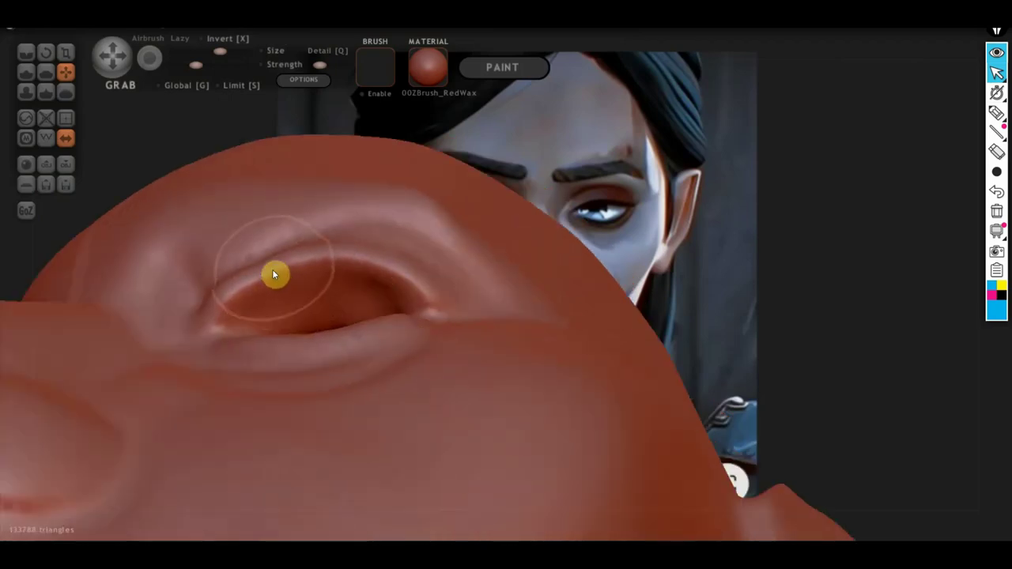
- From a side view, reshape the lower eyelid and pull the under-eye area into shape
scroll(328, 311, "up", 1)
mouse_move(325, 310)
right_mouse_down()
mouse_move(258, 387)
mouse_move(313, 419)
right_mouse_up()
scroll(389, 297, "up", 1)
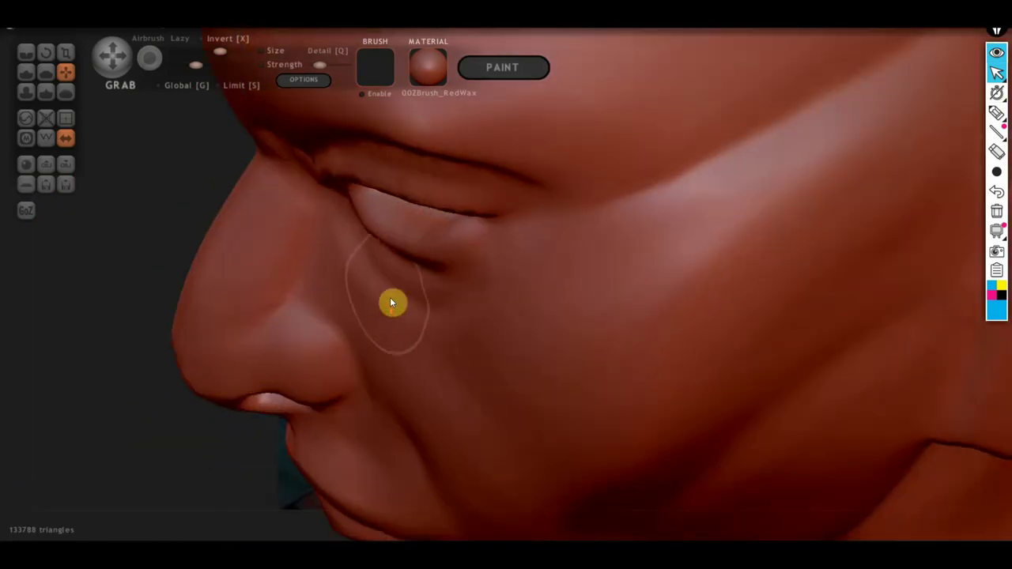
mouse_move(395, 259)
left_mouse_down()
mouse_move(362, 266)
mouse_move(370, 248)
mouse_move(438, 269)
left_mouse_up()
mouse_move(438, 269)
right_mouse_down()
mouse_move(461, 276)
mouse_move(644, 201)
mouse_move(503, 253)
mouse_move(535, 267)
mouse_move(605, 255)
mouse_move(551, 263)
right_mouse_up()
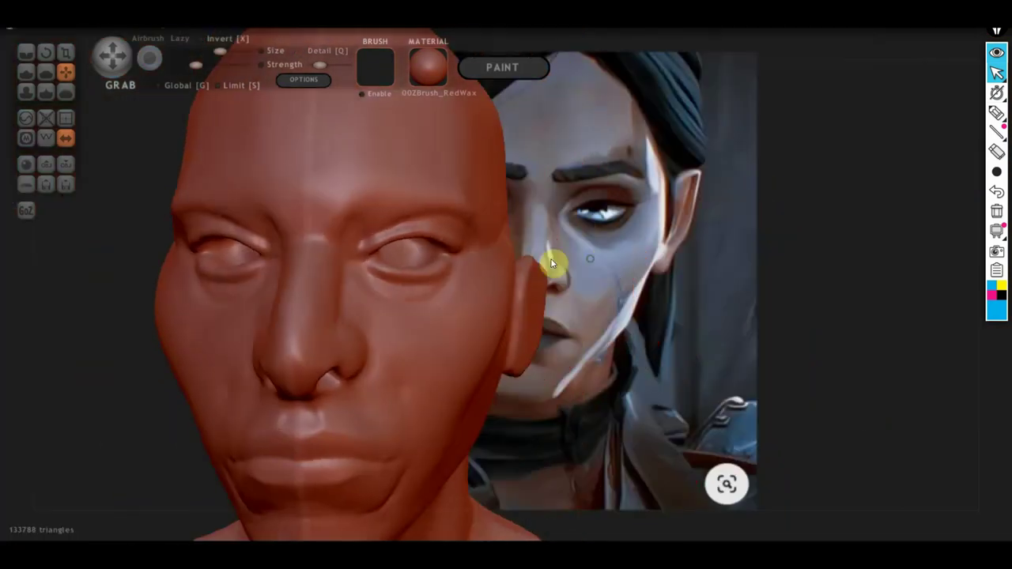
mouse_move(383, 234)
right_mouse_down()
mouse_move(400, 211)
mouse_move(422, 226)
right_mouse_up()
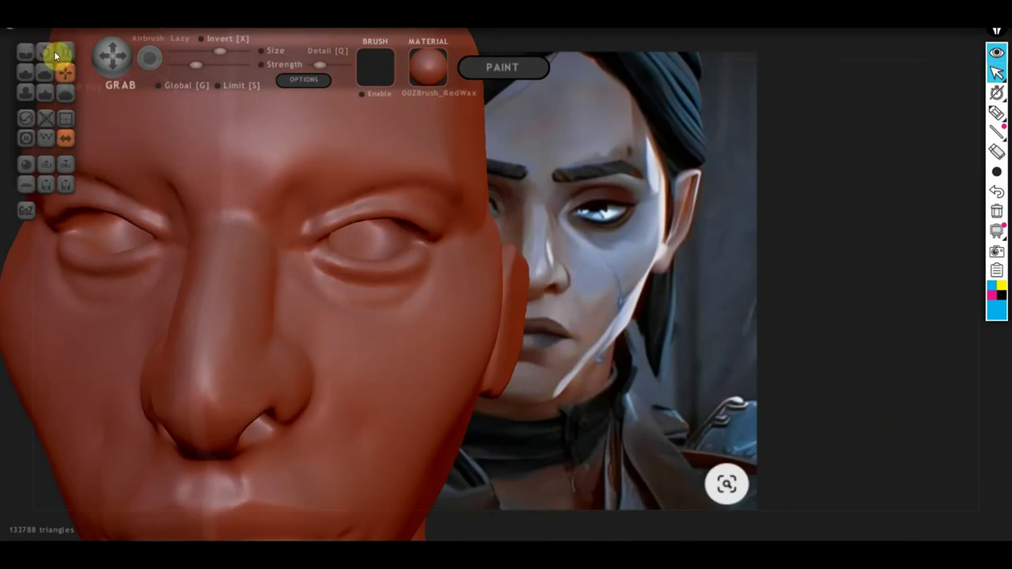
- Sharpen the crease along the upper eyelid with the Crease brush
left_click(26, 52)
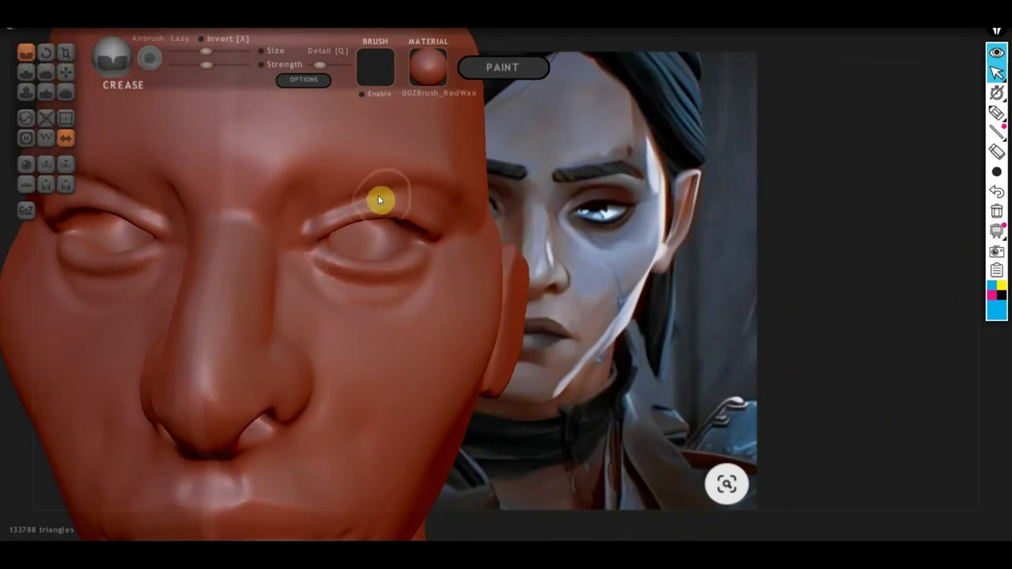
left_click_drag(334, 192, 378, 198)
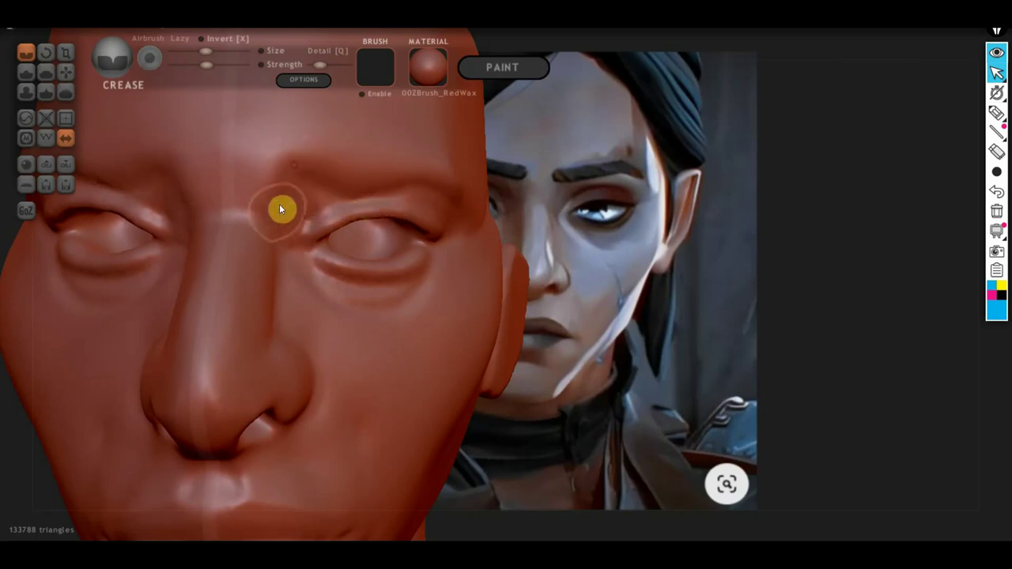
scroll(293, 221, "down", 3)
scroll(354, 257, "down", 2)
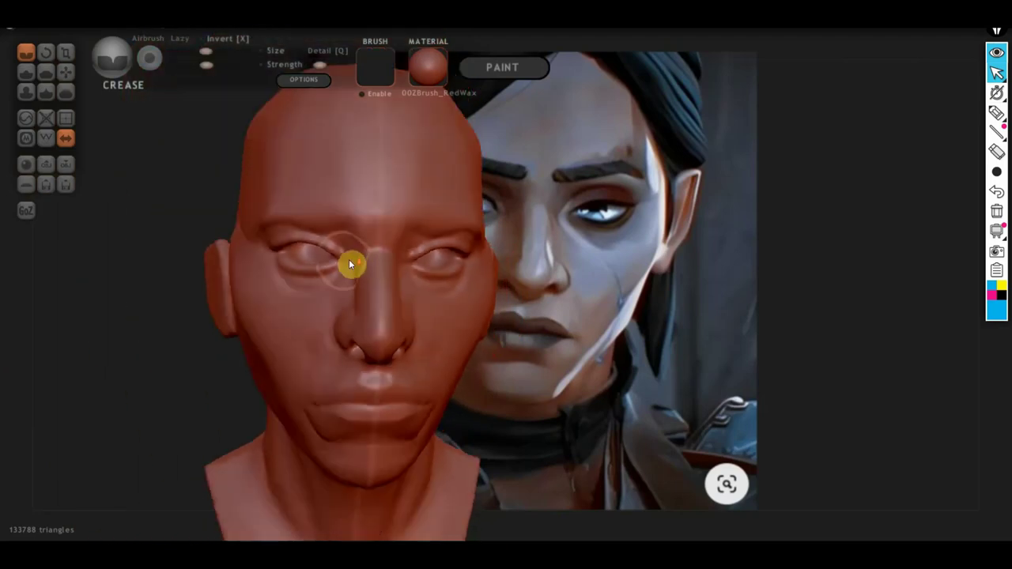
- Smooth the nose bridge sides beside the inner eye corners with Flatten, orbiting around the face
left_click(48, 72)
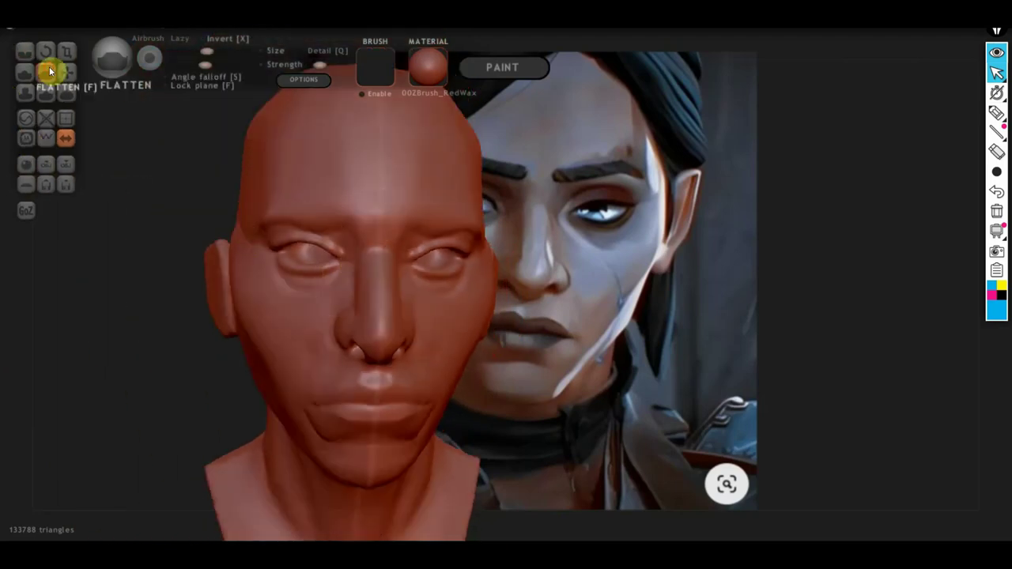
scroll(344, 286, "up", 3)
mouse_move(344, 286)
middle_mouse_down()
mouse_move(276, 273)
mouse_move(316, 298)
mouse_move(347, 289)
middle_mouse_up()
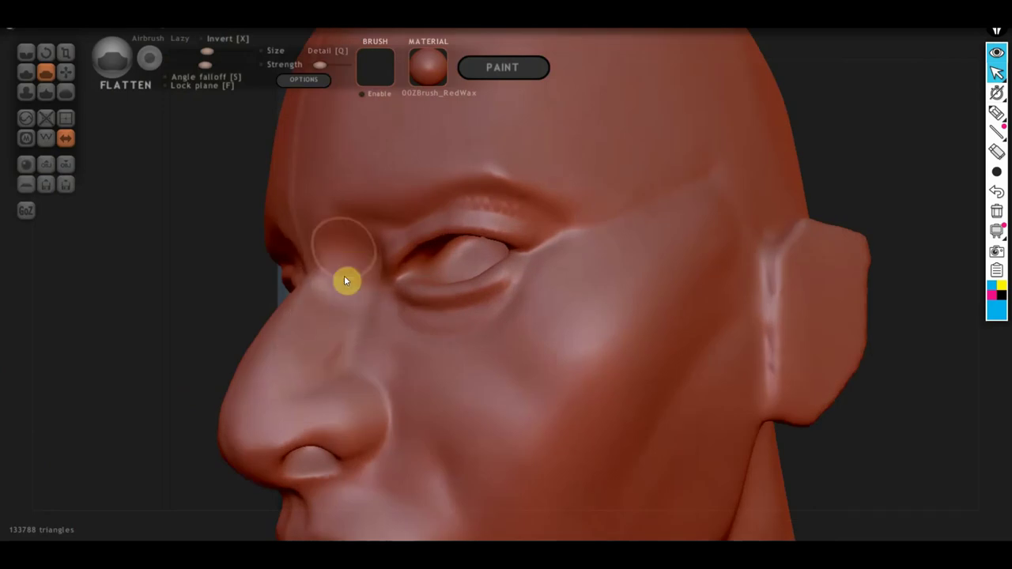
mouse_move(363, 352)
middle_mouse_down()
mouse_move(463, 372)
mouse_move(477, 360)
middle_mouse_up()
mouse_move(372, 323)
middle_mouse_down()
mouse_move(425, 339)
mouse_move(307, 302)
mouse_move(241, 325)
mouse_move(263, 330)
middle_mouse_up()
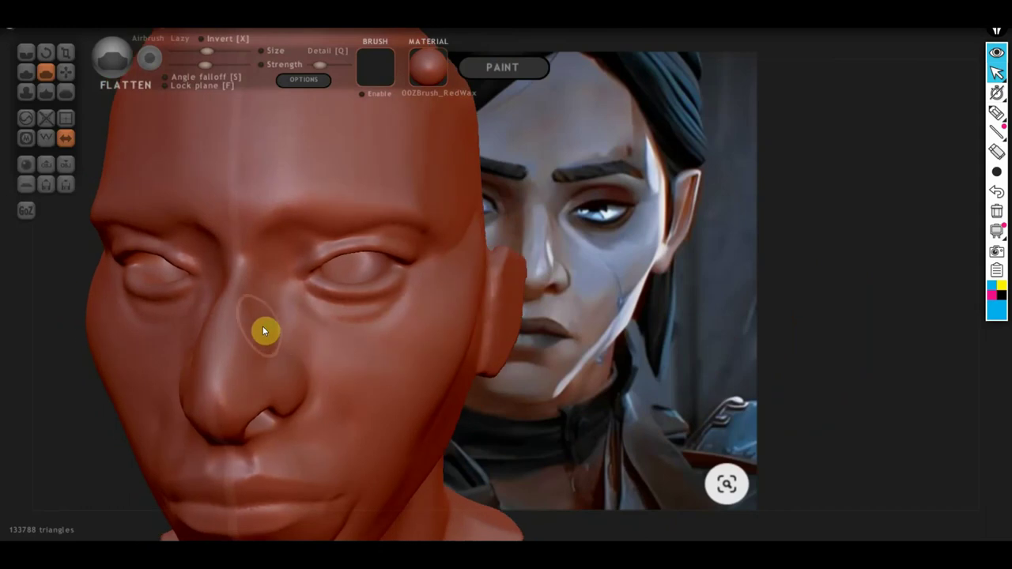
scroll(257, 332, "up", 3)
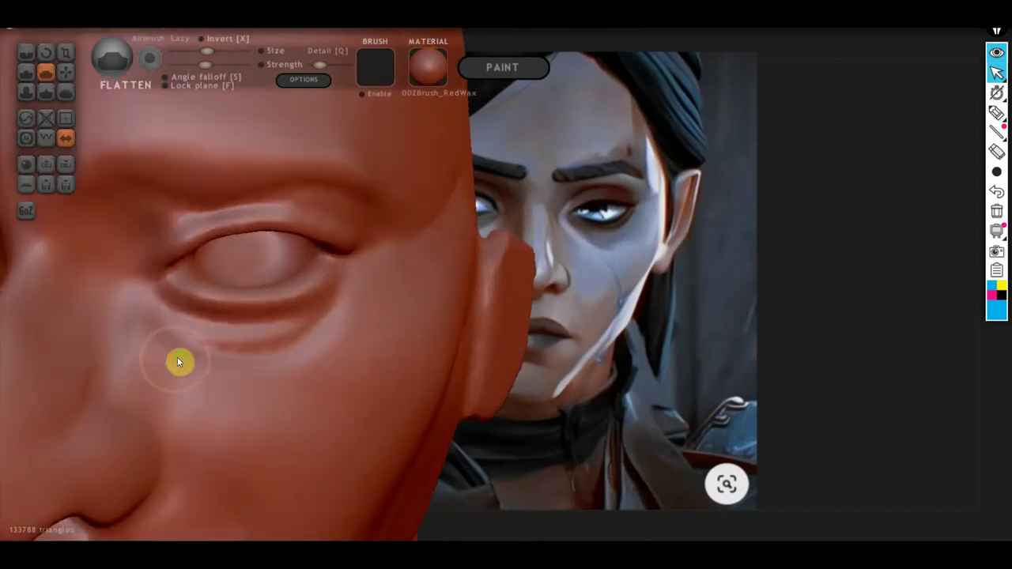
mouse_move(177, 357)
middle_mouse_down()
mouse_move(419, 283)
mouse_move(366, 313)
middle_mouse_up()
- From a frontal view, add a small Draw brush mark near the left eye
left_click(26, 72)
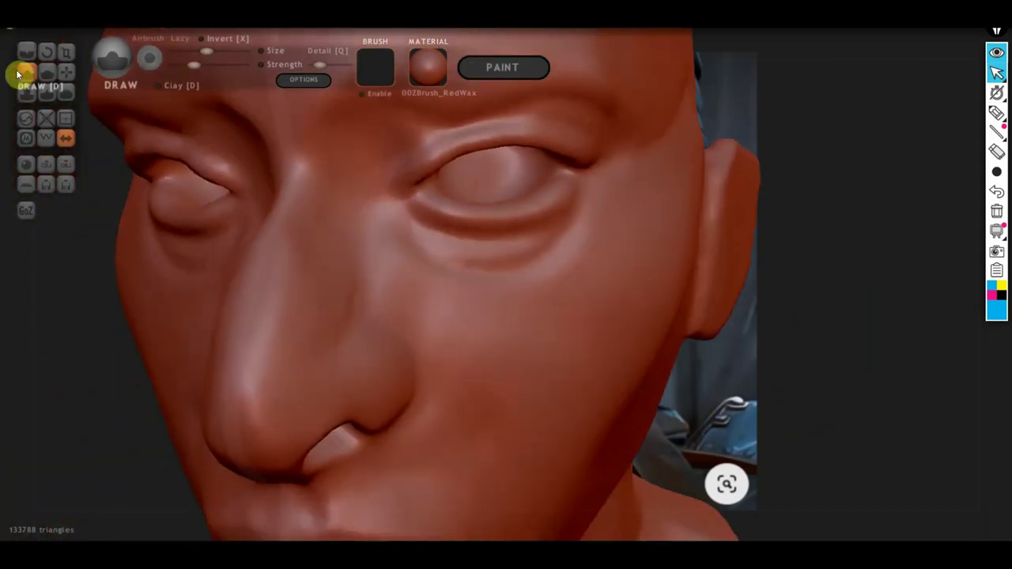
mouse_move(197, 300)
middle_mouse_down()
mouse_move(274, 349)
mouse_move(358, 340)
middle_mouse_up()
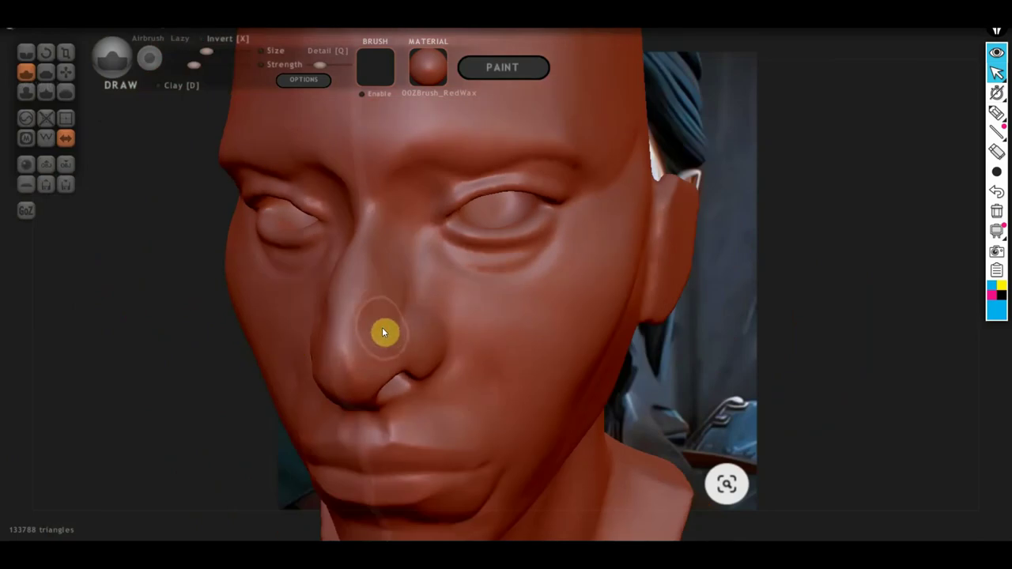
middle_click_drag(365, 319, 419, 319)
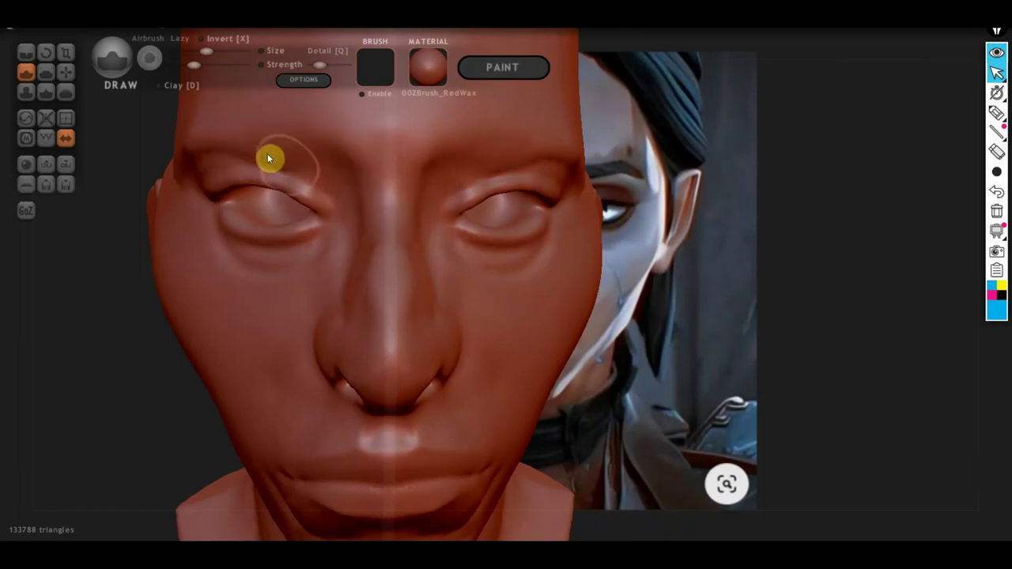
right_click_drag(242, 214, 282, 231)
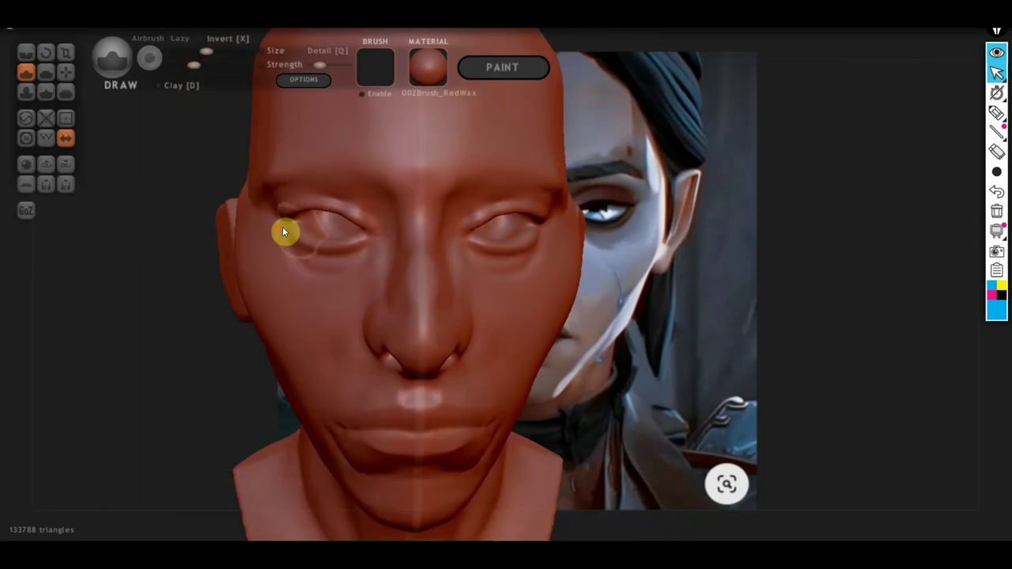
scroll(486, 272, "down", 2)
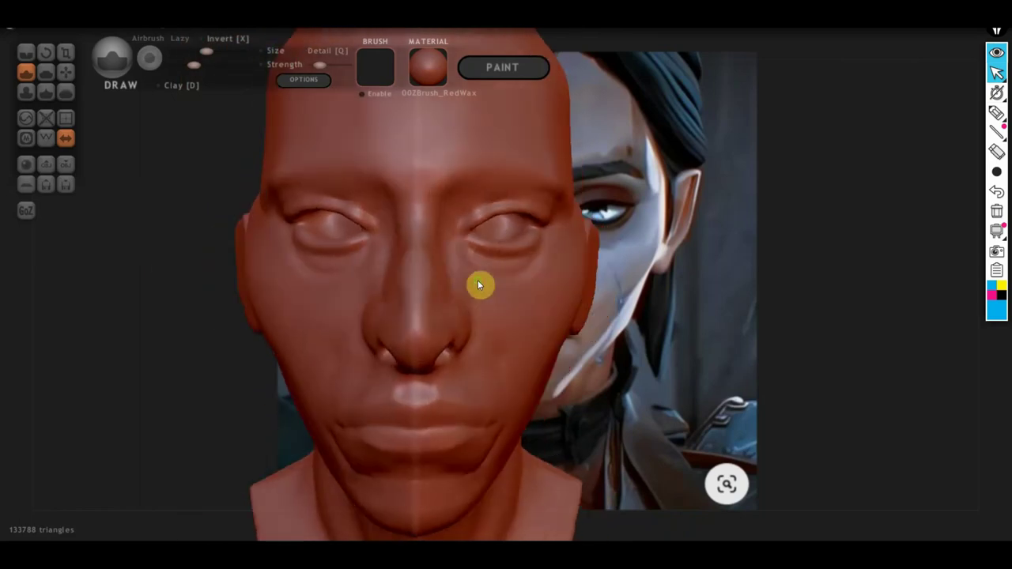
scroll(490, 298, "down", 2)
scroll(490, 298, "up", 1)
mouse_move(531, 312)
middle_mouse_down()
mouse_move(489, 319)
mouse_move(480, 347)
middle_mouse_up()
right_click_drag(449, 339, 525, 318)
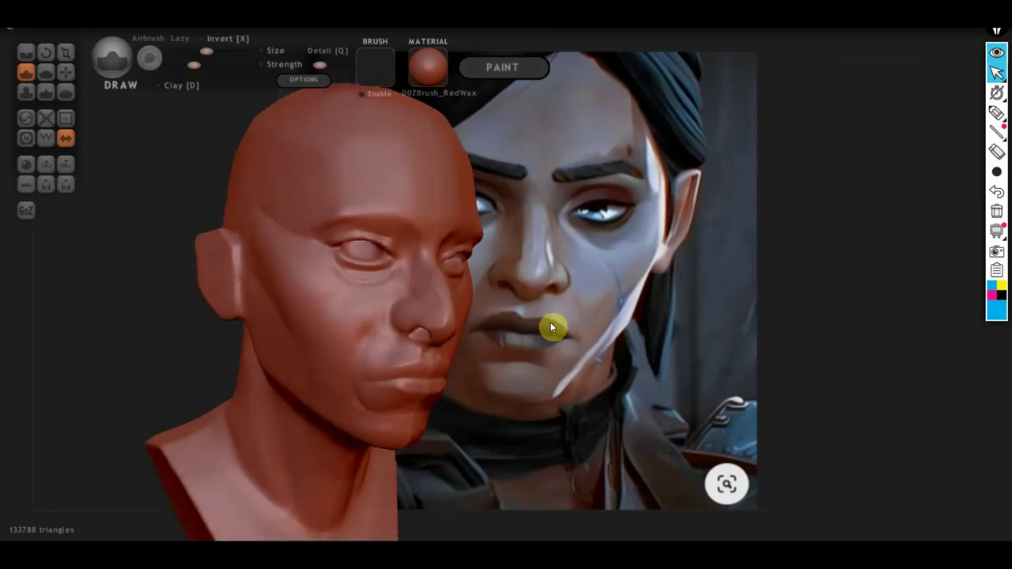
- Flatten the ear and jaw area into a smooth plane, checking it from below and behind
left_click(66, 72)
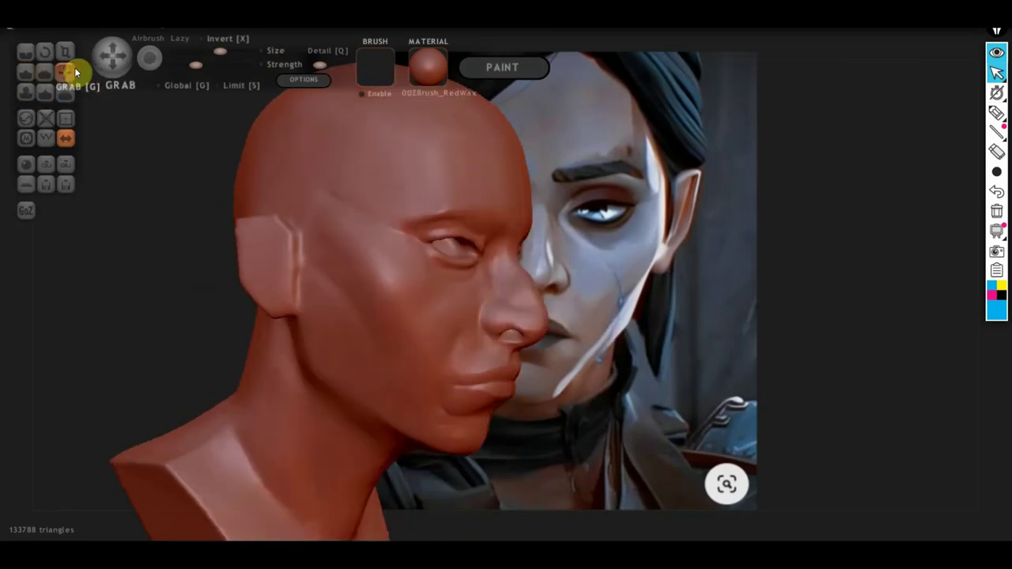
mouse_move(251, 249)
right_mouse_down()
mouse_move(281, 267)
mouse_move(415, 291)
mouse_move(335, 249)
mouse_move(401, 247)
right_mouse_up()
left_click(46, 72)
right_click_drag(285, 214, 466, 327)
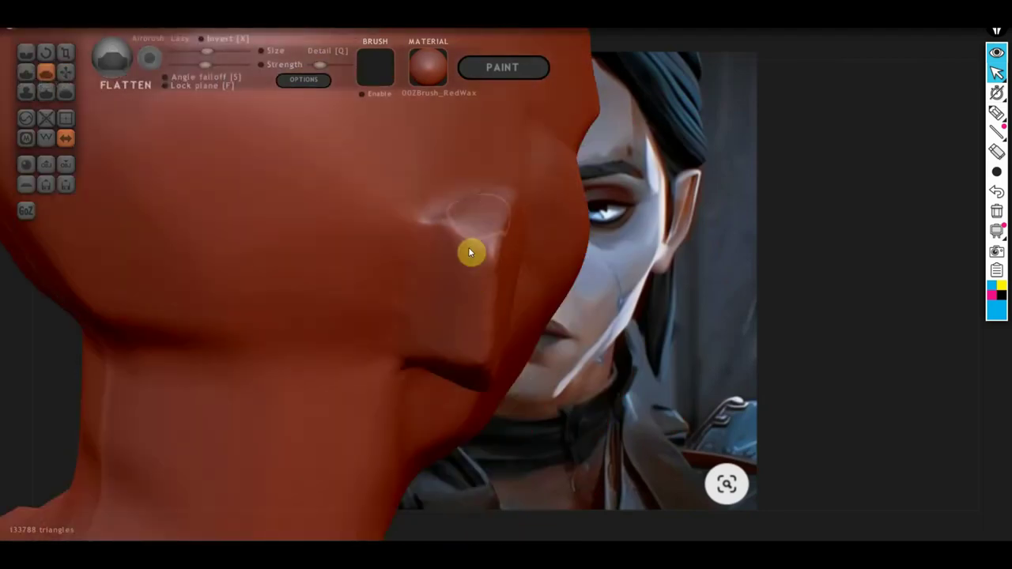
mouse_move(468, 247)
left_mouse_down()
mouse_move(481, 203)
mouse_move(466, 289)
left_mouse_up()
right_click_drag(465, 290, 386, 291)
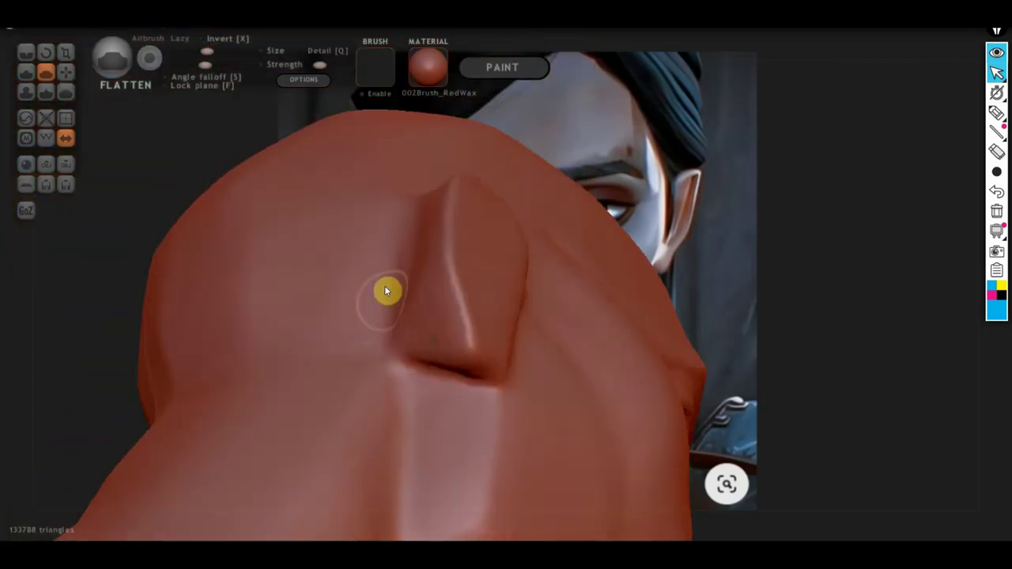
right_click_drag(464, 329, 448, 480)
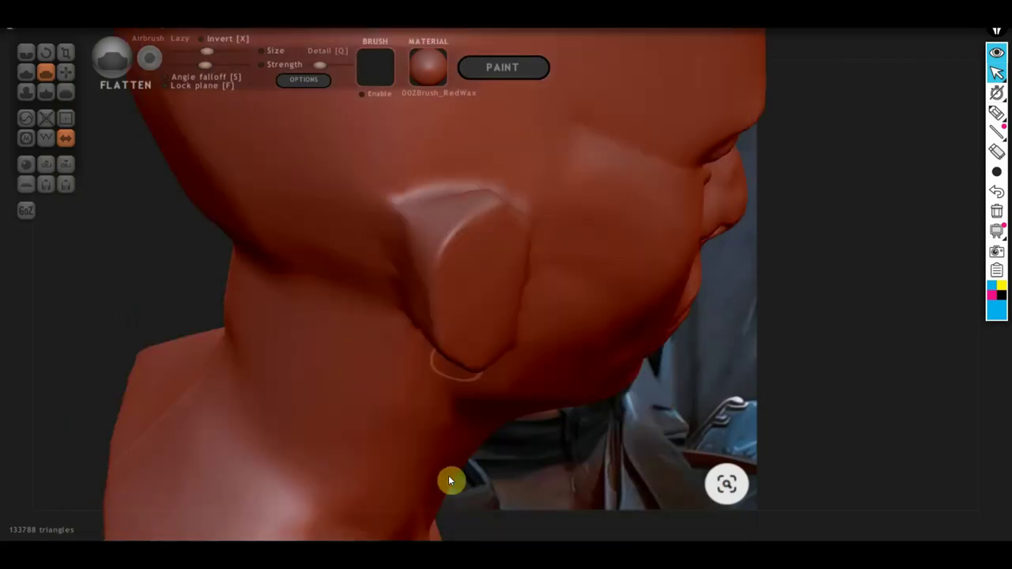
right_click_drag(482, 229, 437, 293)
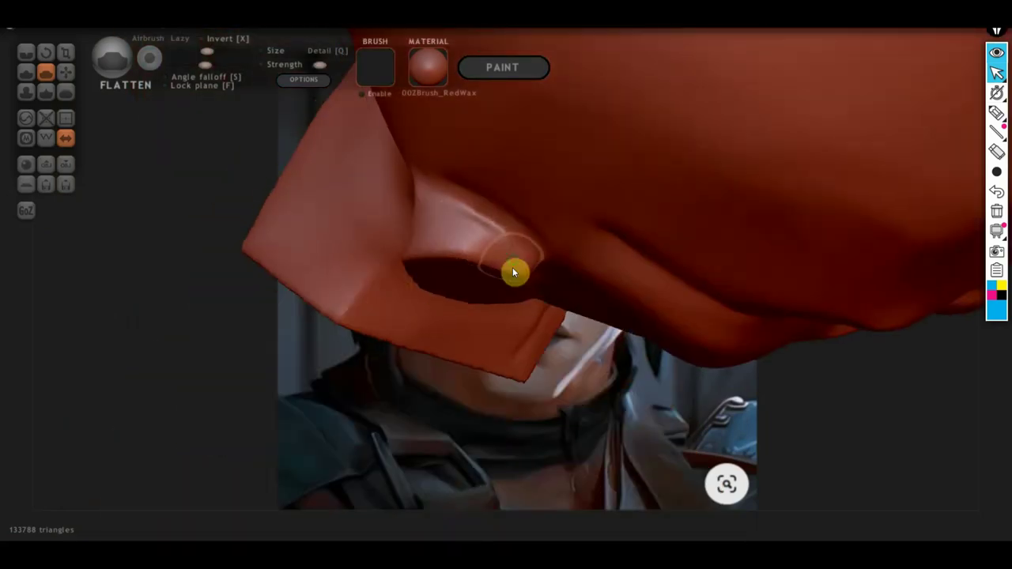
mouse_move(513, 270)
right_mouse_down()
mouse_move(693, 169)
mouse_move(497, 235)
mouse_move(632, 206)
right_mouse_up()
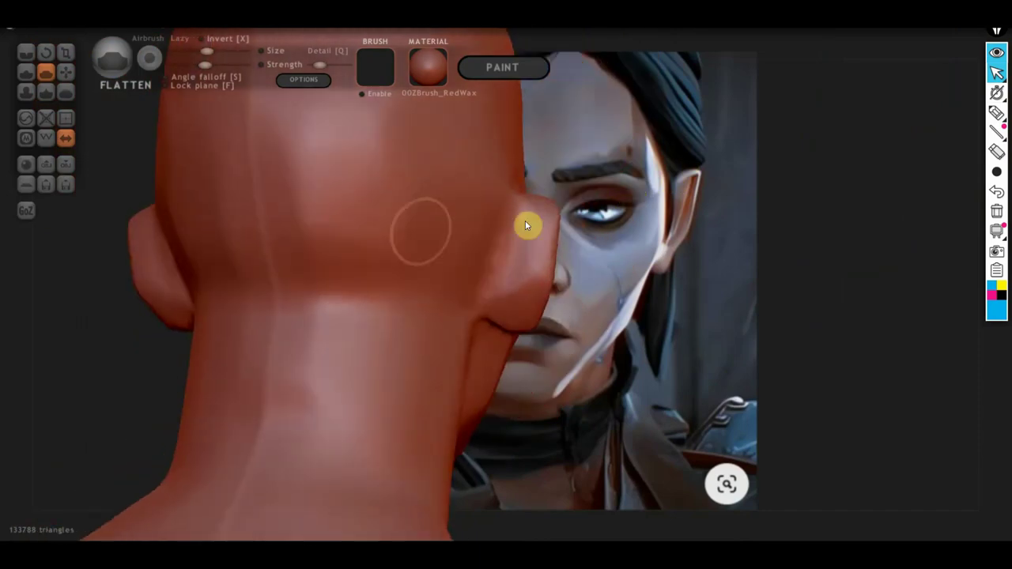
- Carve a crease along the base of the skull with the Crease brush
left_click(26, 52)
mouse_move(451, 174)
right_mouse_down()
mouse_move(515, 217)
mouse_move(471, 231)
mouse_move(477, 219)
right_mouse_up()
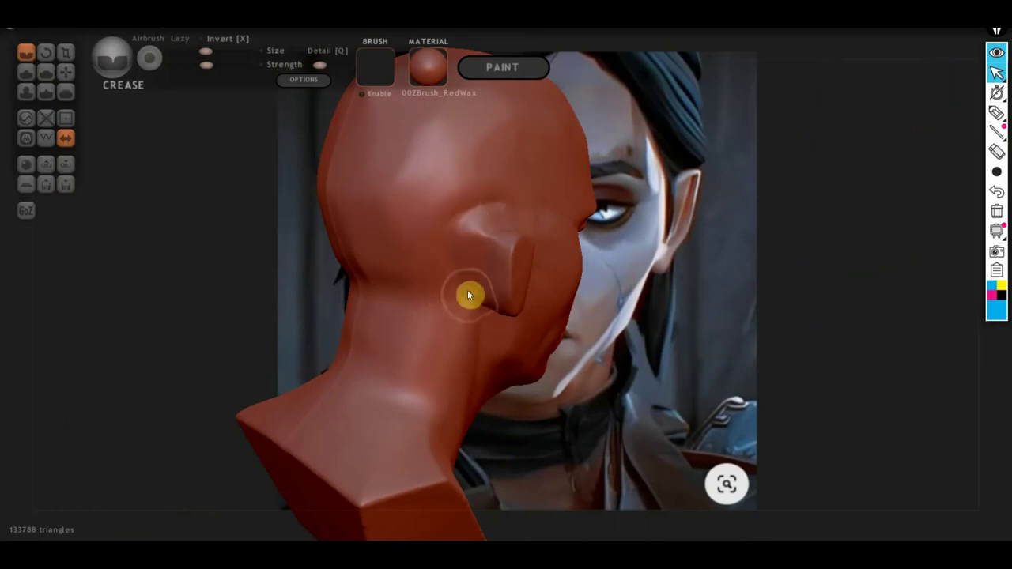
mouse_move(468, 298)
right_mouse_down()
mouse_move(542, 259)
mouse_move(575, 263)
right_mouse_up()
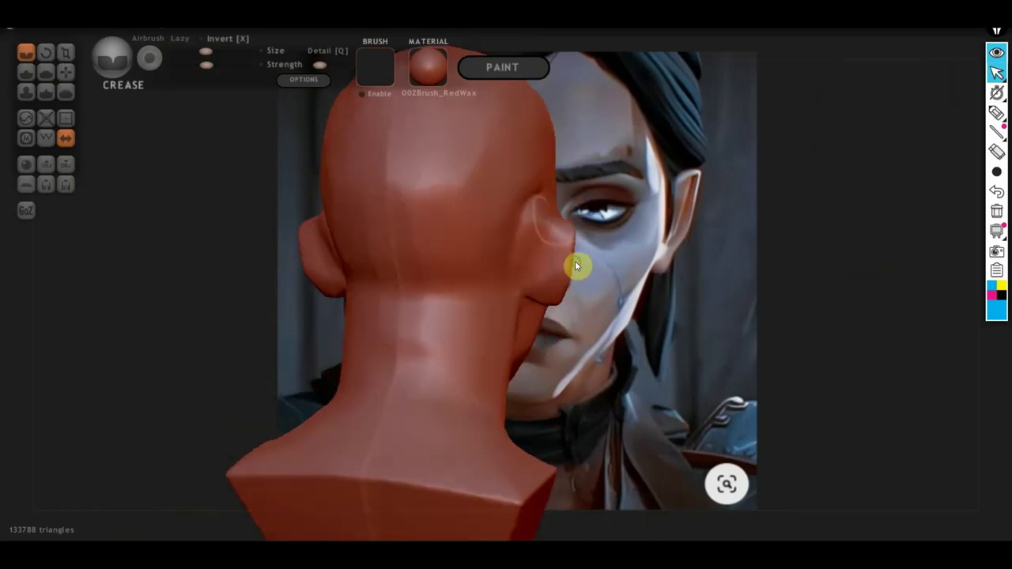
left_click_drag(506, 275, 393, 302)
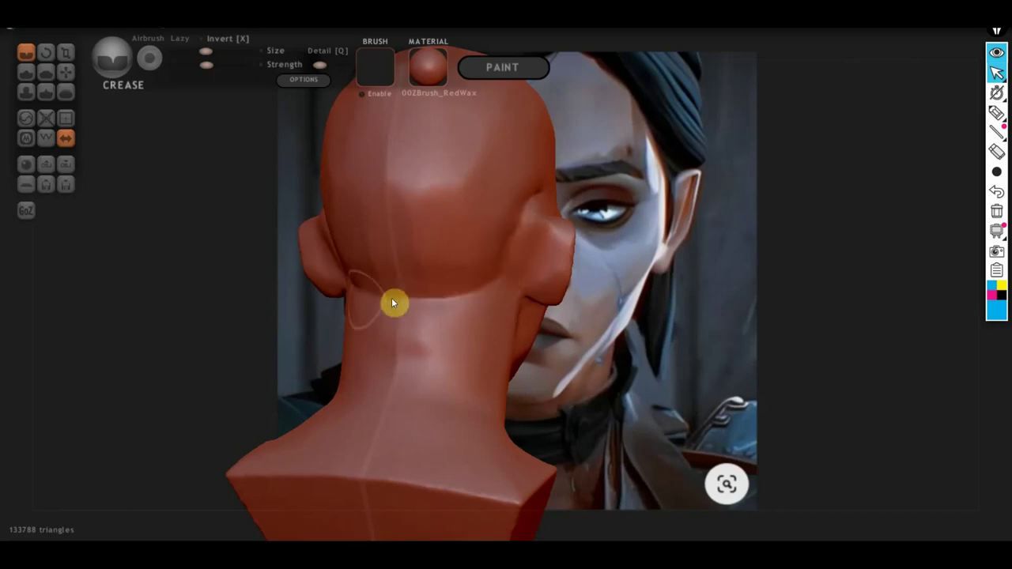
right_click_drag(496, 272, 471, 312)
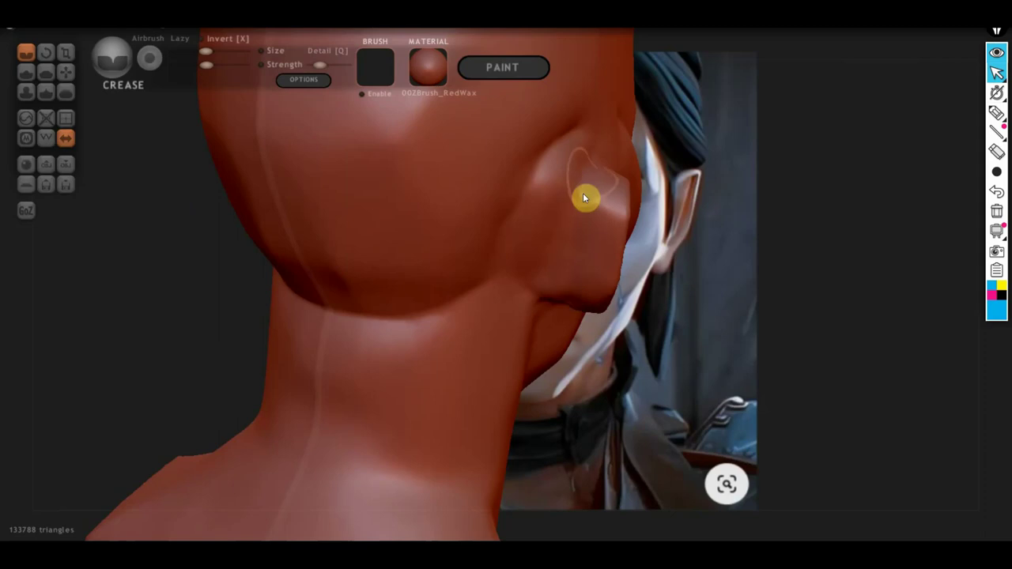
- Build up and smooth the ridge above the ear, then sharpen the ear's back edge
middle_click_drag(559, 285, 478, 241)
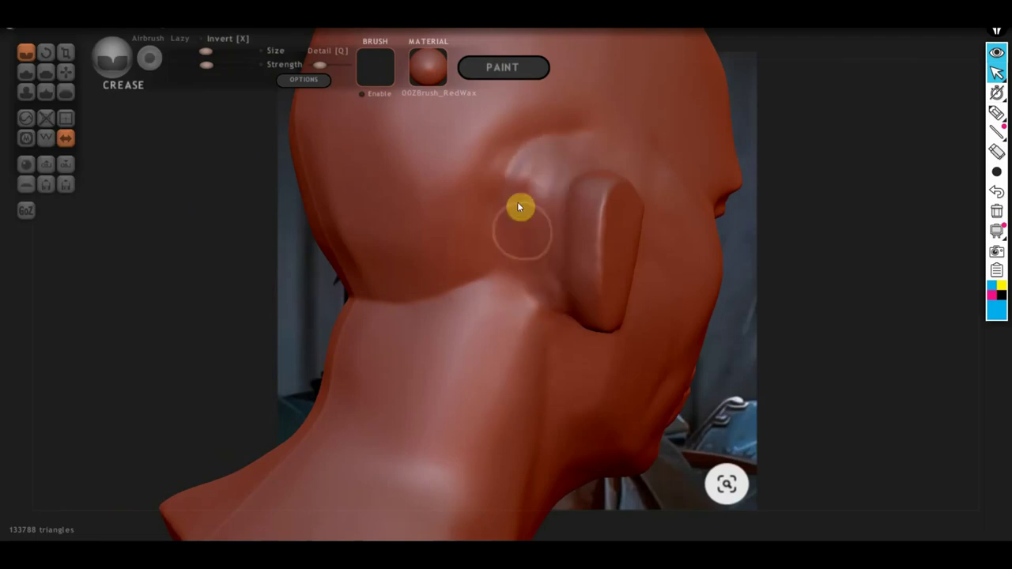
left_click_drag(519, 208, 558, 158)
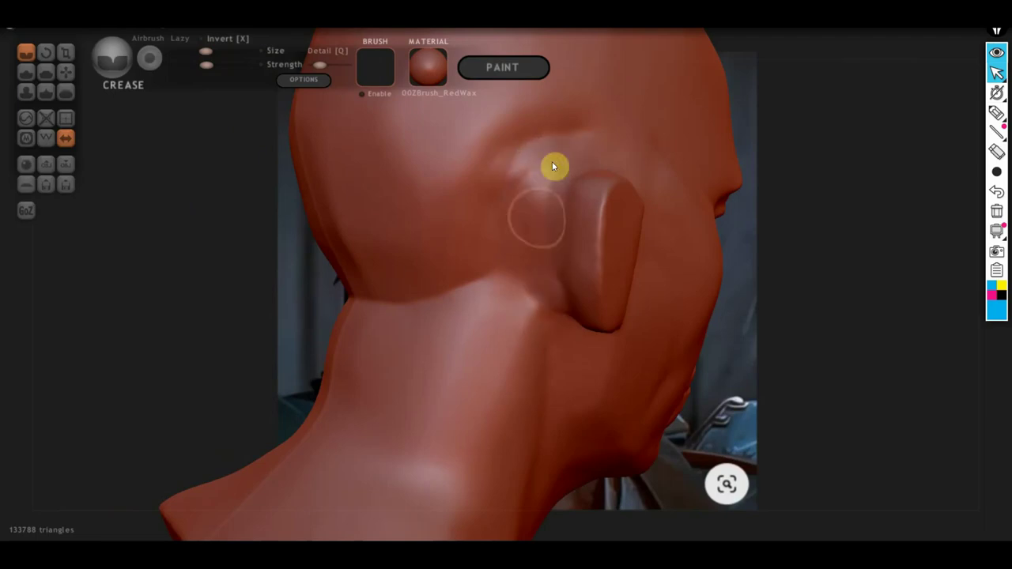
middle_click_drag(551, 172, 586, 168)
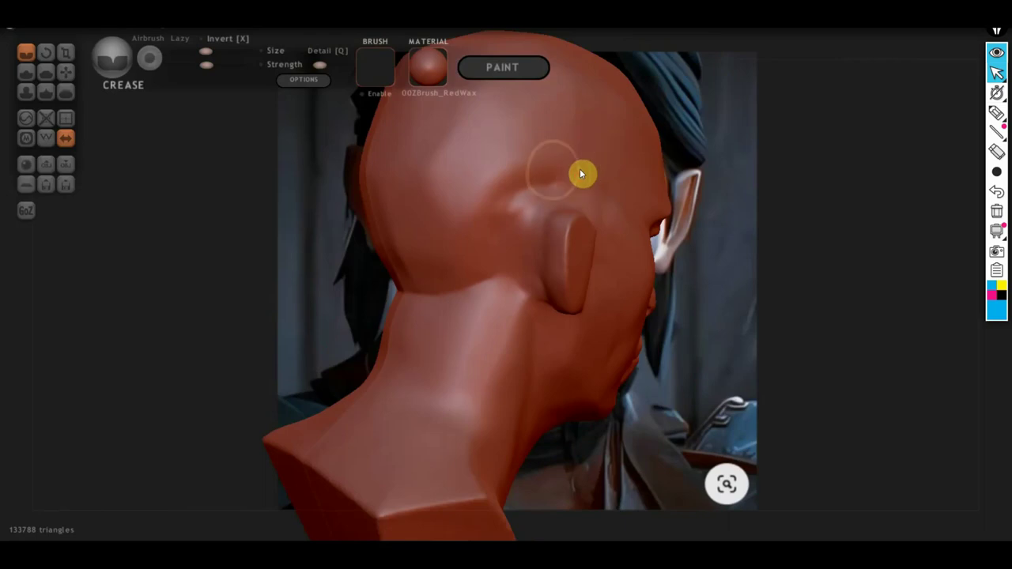
left_click_drag(581, 174, 515, 179)
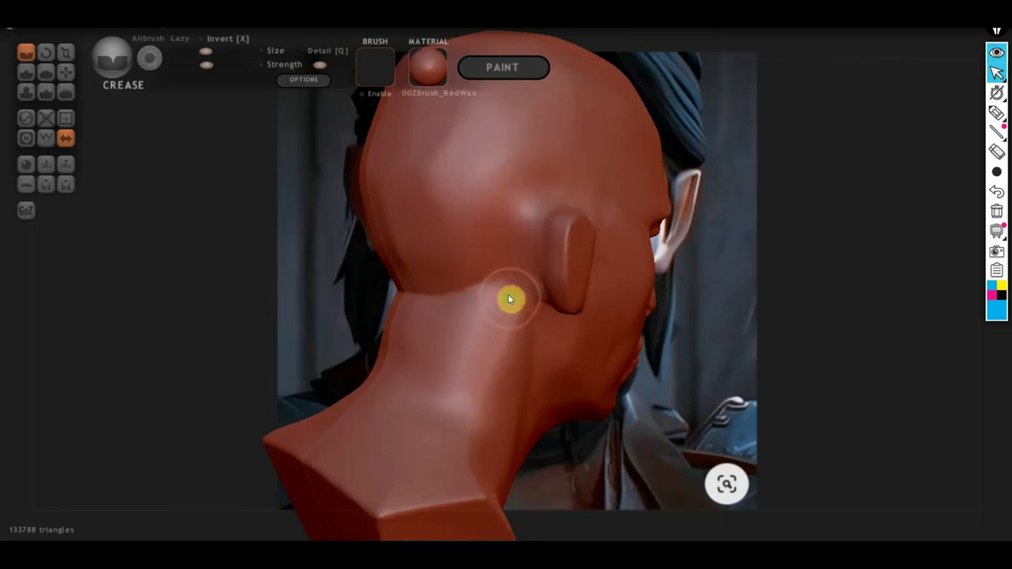
mouse_move(508, 299)
middle_mouse_down()
mouse_move(589, 309)
mouse_move(542, 269)
middle_mouse_up()
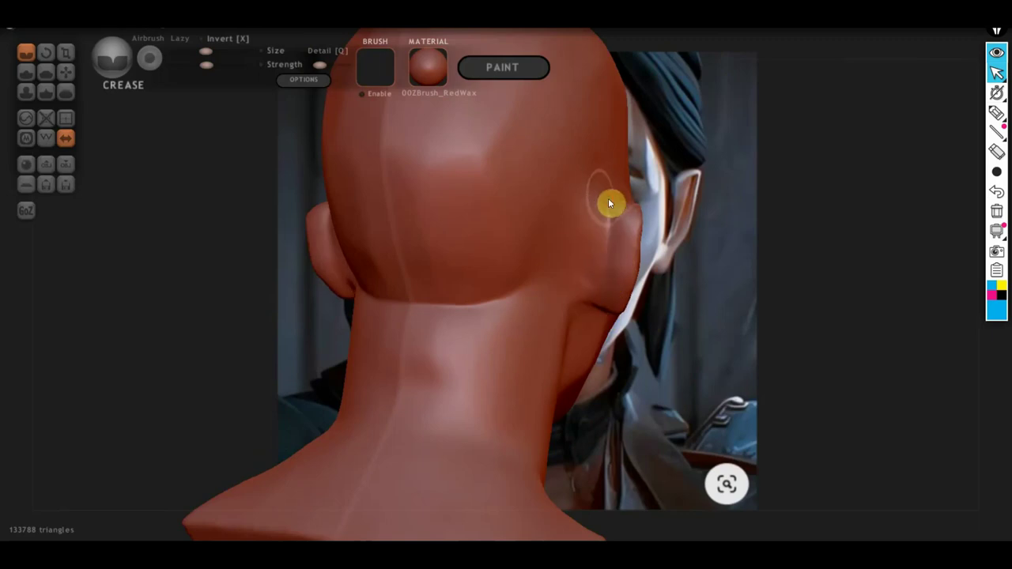
left_click_drag(608, 199, 586, 286)
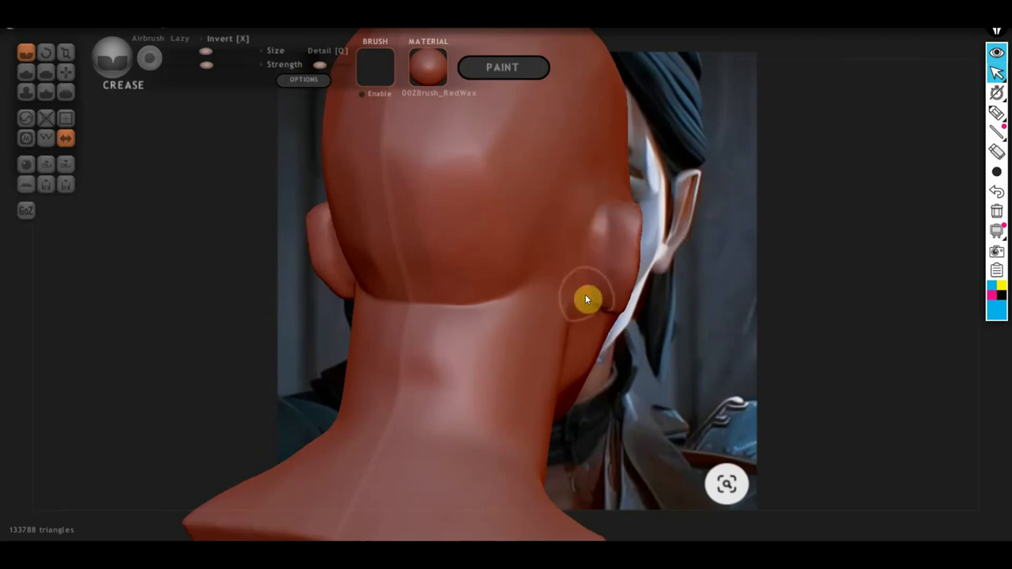
mouse_move(596, 309)
middle_mouse_down()
mouse_move(549, 261)
mouse_move(598, 267)
mouse_move(624, 289)
mouse_move(618, 278)
mouse_move(661, 226)
mouse_move(605, 321)
mouse_move(655, 384)
mouse_move(719, 417)
middle_mouse_up()
scroll(472, 337, "down", 2)
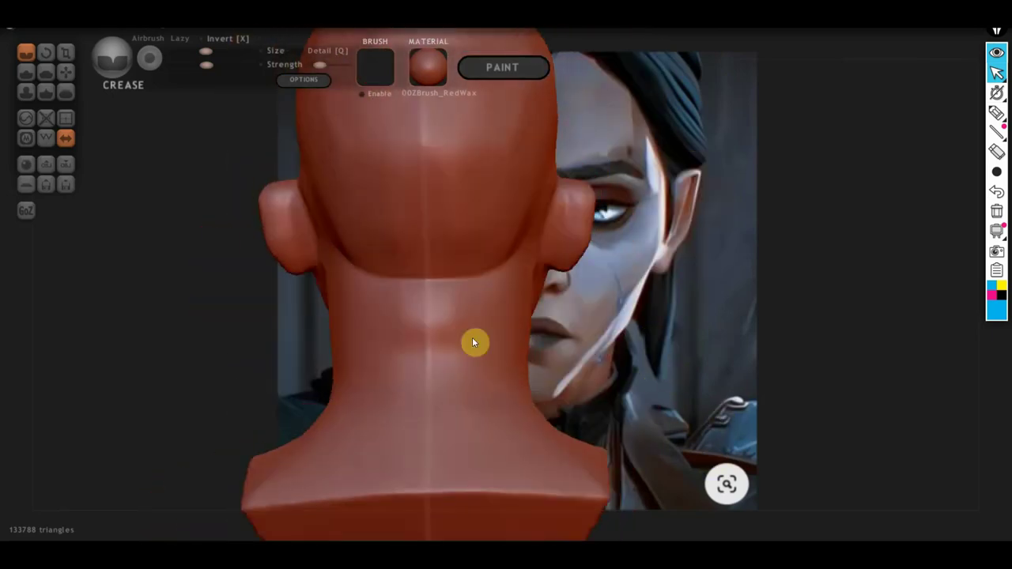
- With the Grab brush, reshape the lower ears and pull the side of the neck into shape
left_click(70, 72)
scroll(473, 338, "down", 2)
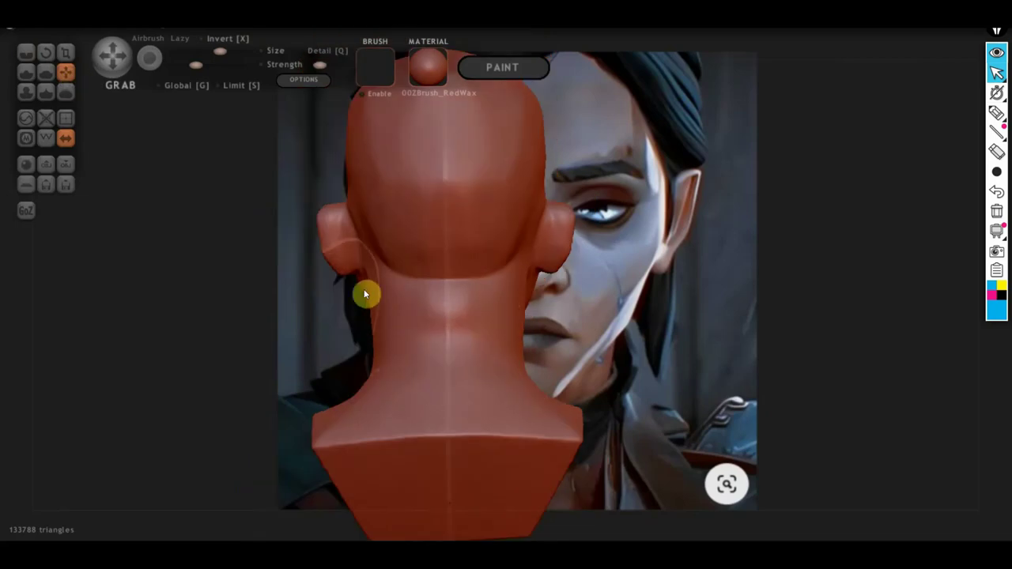
left_click_drag(368, 299, 407, 303)
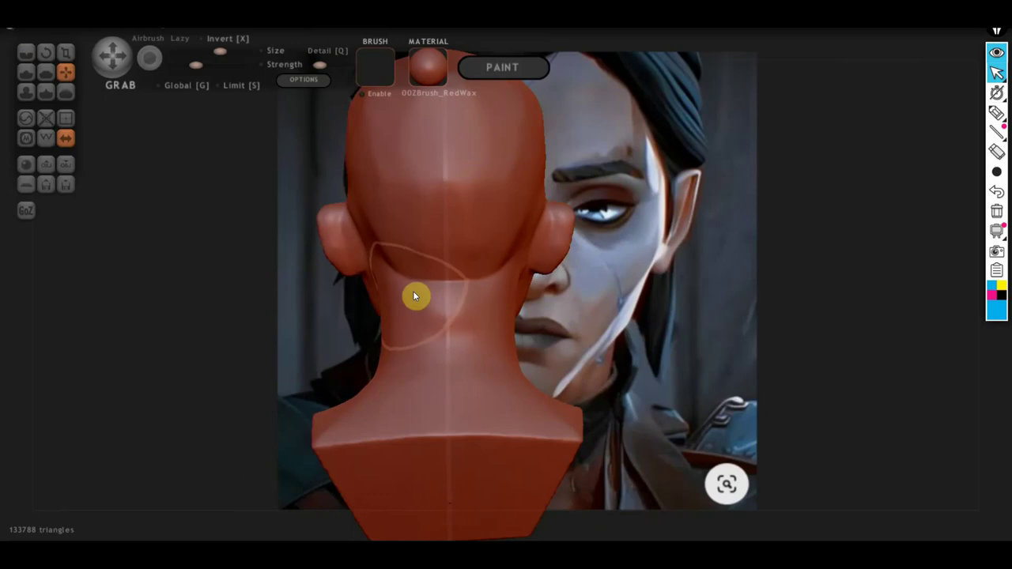
mouse_move(392, 370)
right_mouse_down()
mouse_move(368, 388)
mouse_move(273, 362)
right_mouse_up()
scroll(427, 317, "up", 2)
scroll(439, 311, "up", 2)
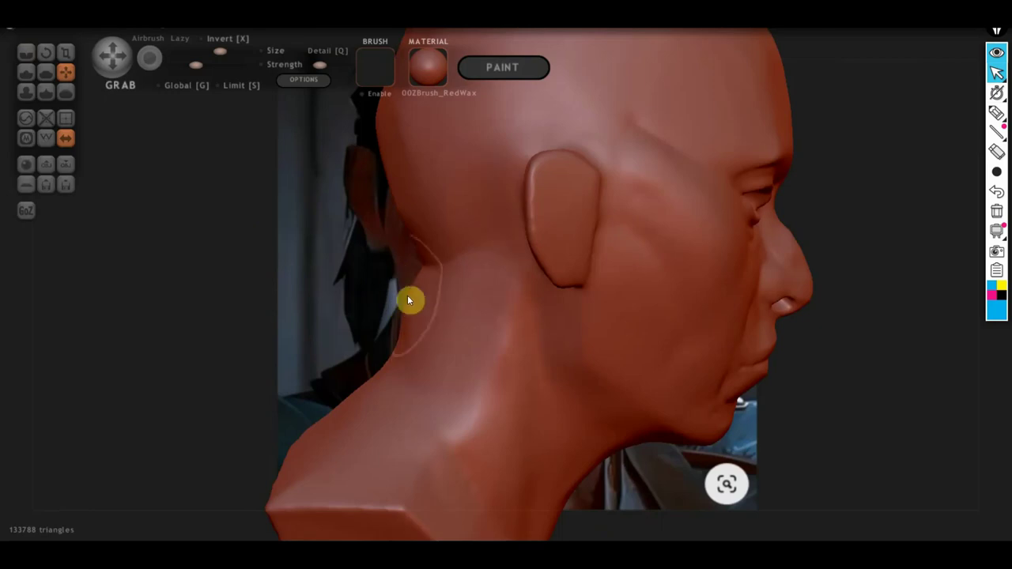
mouse_move(428, 306)
right_mouse_down()
mouse_move(431, 339)
mouse_move(478, 351)
right_mouse_up()
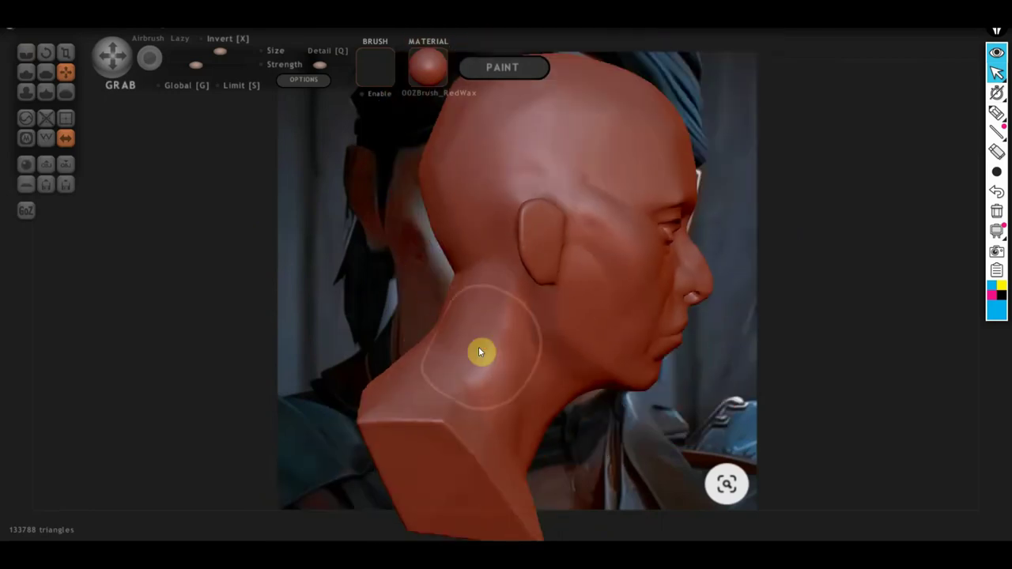
mouse_move(478, 351)
left_mouse_down()
mouse_move(511, 358)
mouse_move(496, 366)
left_mouse_up()
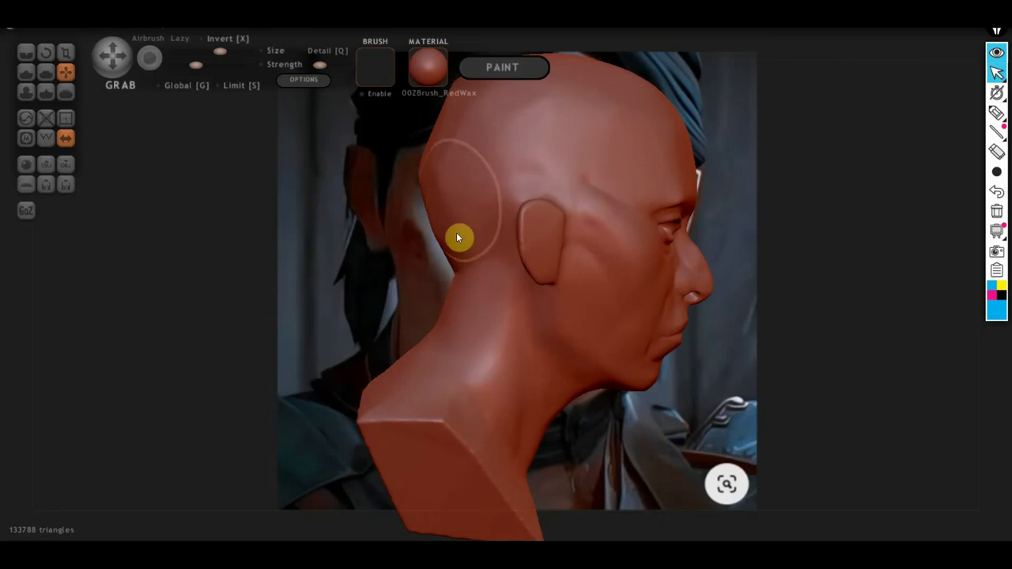
- Pull the lower neck, shoulder edges and front of the bust base outward and down
mouse_move(424, 232)
right_mouse_down()
mouse_move(389, 305)
mouse_move(514, 264)
right_mouse_up()
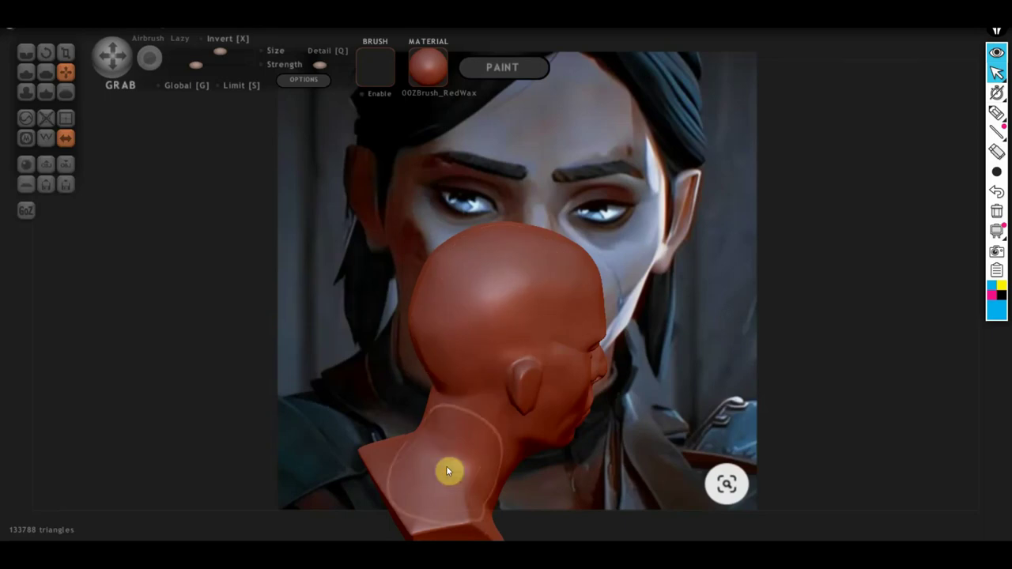
mouse_move(418, 470)
right_mouse_down()
mouse_move(343, 418)
mouse_move(216, 282)
mouse_move(235, 298)
right_mouse_up()
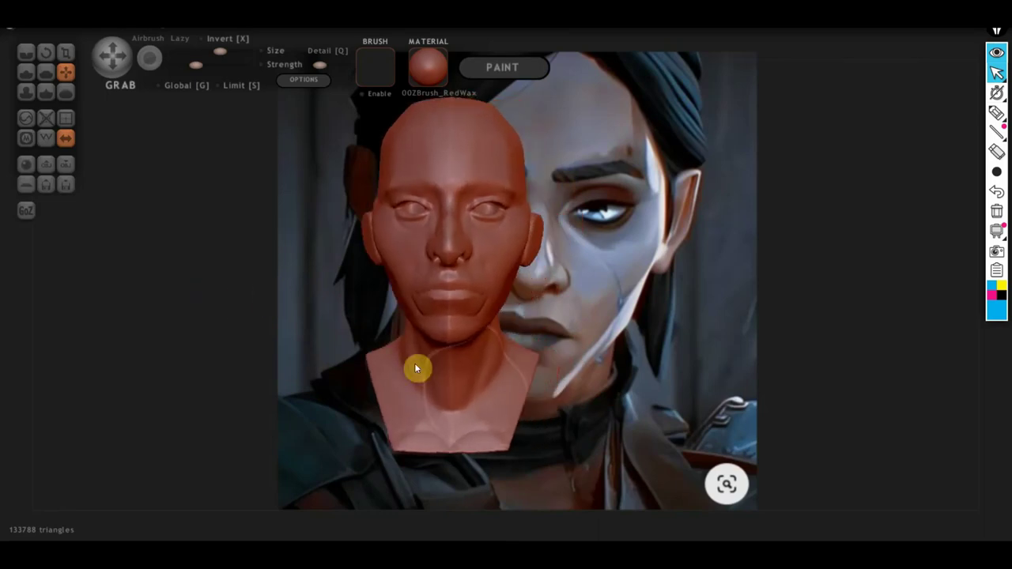
right_click_drag(534, 406, 581, 340)
mouse_move(583, 345)
left_mouse_down()
mouse_move(591, 339)
mouse_move(605, 366)
mouse_move(587, 364)
mouse_move(595, 408)
mouse_move(592, 369)
mouse_move(608, 401)
left_mouse_up()
right_click_drag(607, 401, 611, 403)
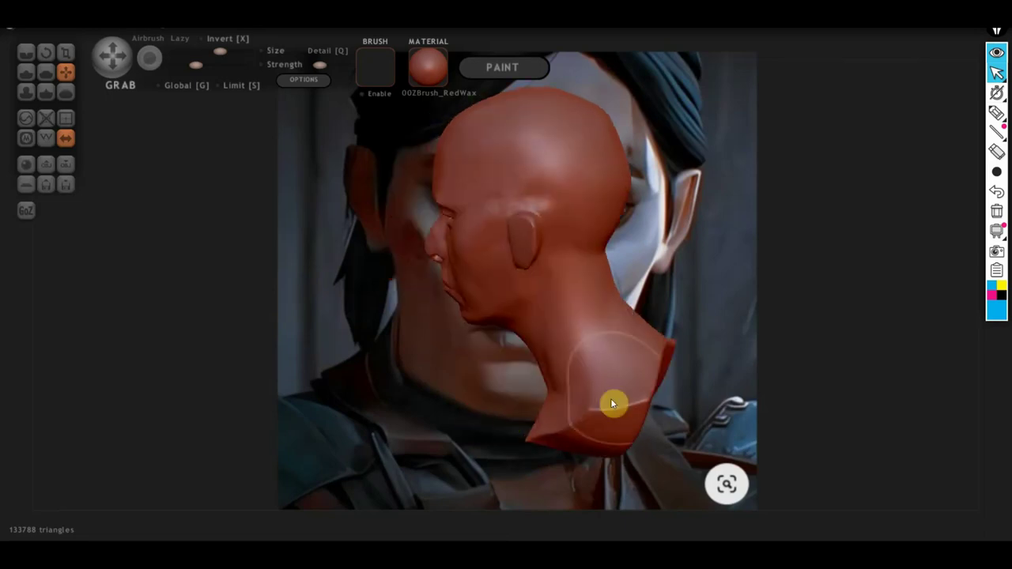
left_click_drag(641, 343, 669, 388)
right_click_drag(657, 402, 541, 413)
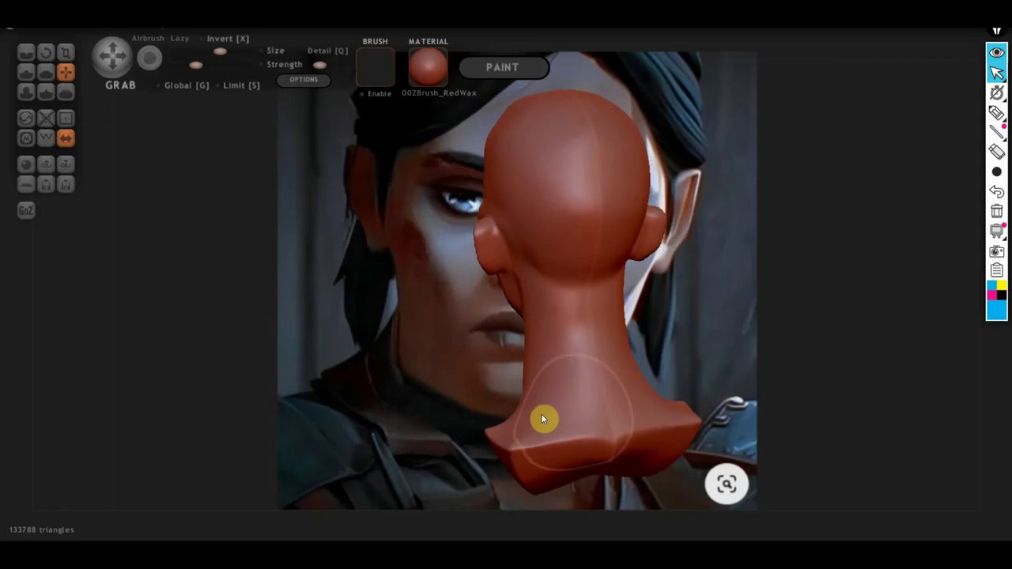
left_click_drag(574, 441, 569, 460)
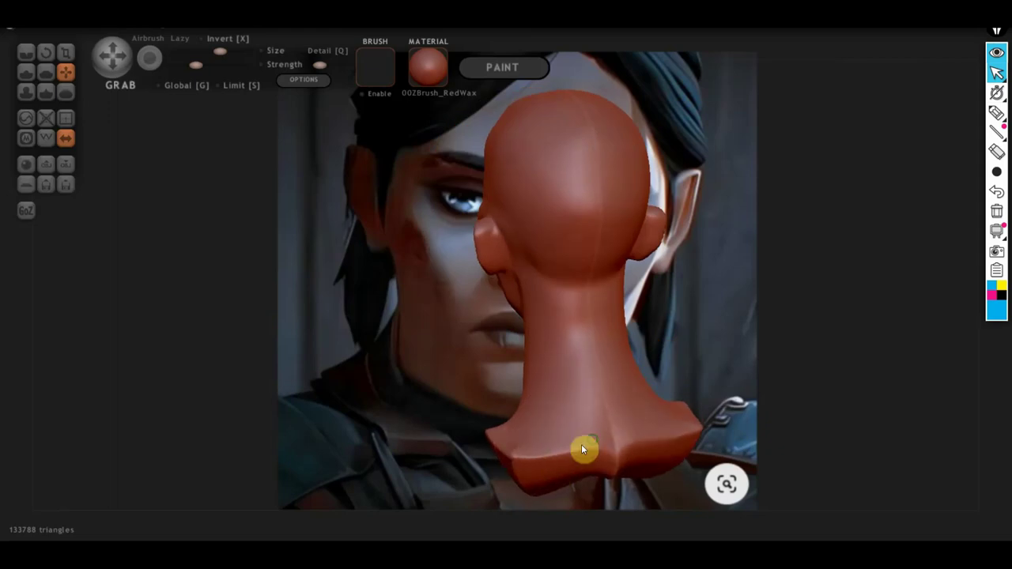
right_click_drag(581, 448, 776, 395)
right_click_drag(641, 431, 684, 424)
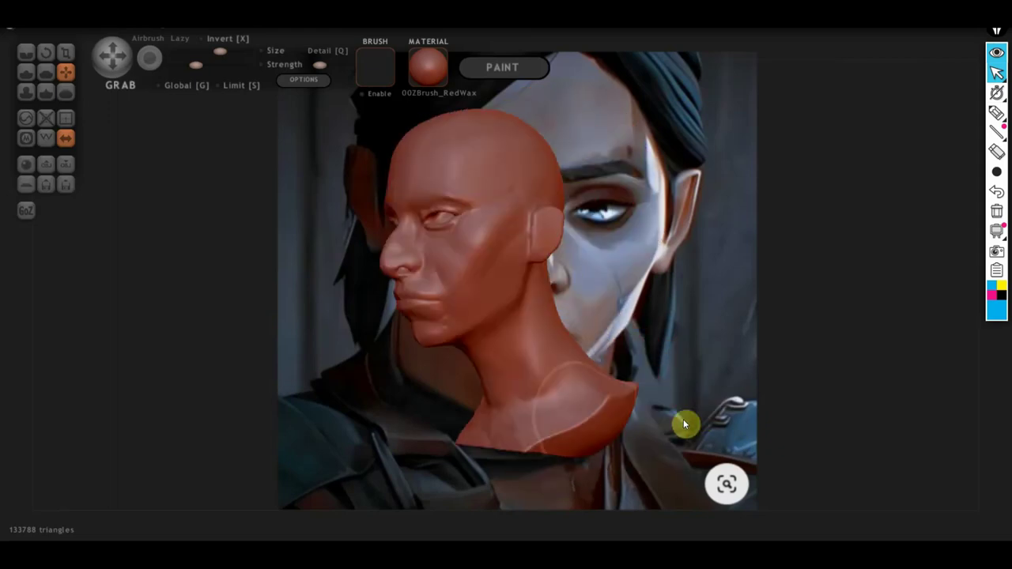
left_click_drag(607, 398, 630, 384)
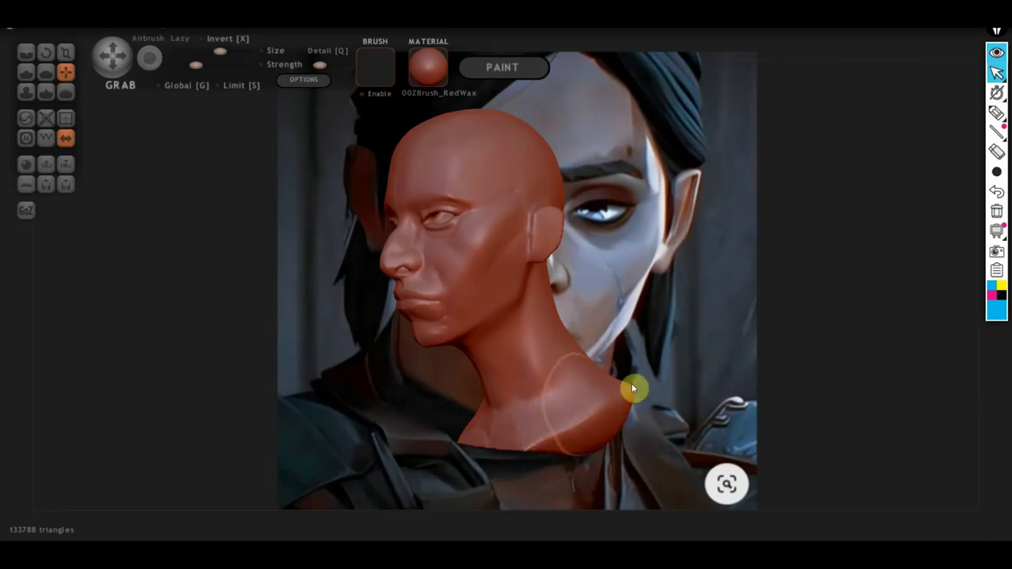
mouse_move(553, 458)
right_mouse_down()
mouse_move(696, 442)
mouse_move(558, 445)
right_mouse_up()
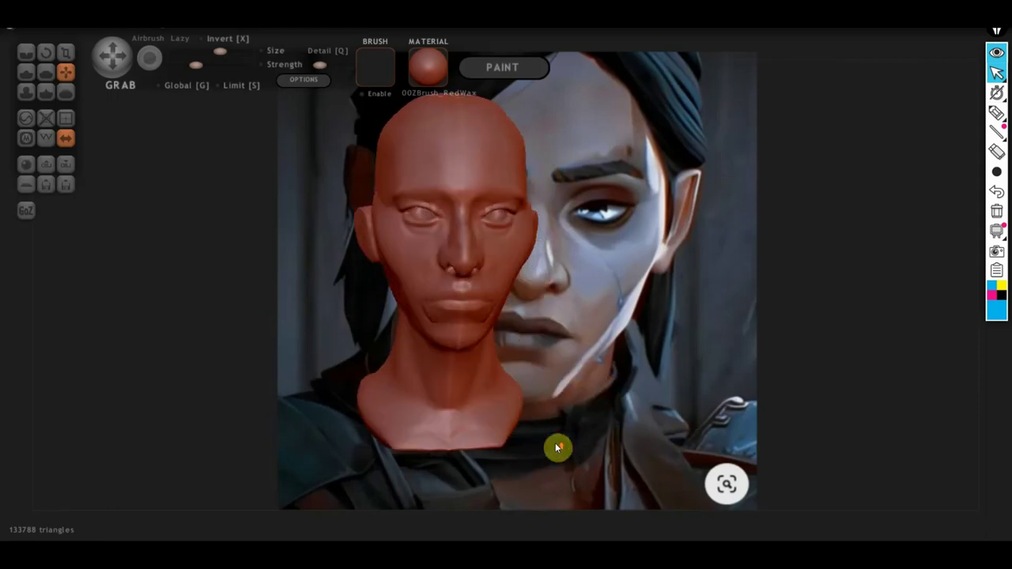
- Zoom in on the face and turn the bust to a three-quarter view with Draw selected
scroll(558, 445, "up", 2)
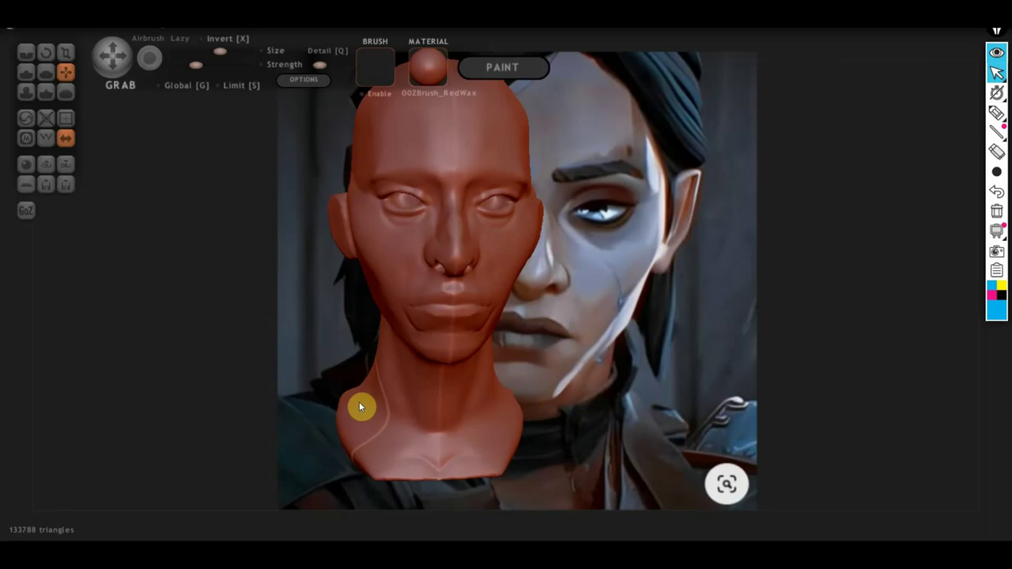
scroll(553, 411, "down", 2)
mouse_move(575, 405)
right_mouse_down()
mouse_move(469, 419)
mouse_move(571, 384)
mouse_move(535, 387)
mouse_move(549, 385)
right_mouse_up()
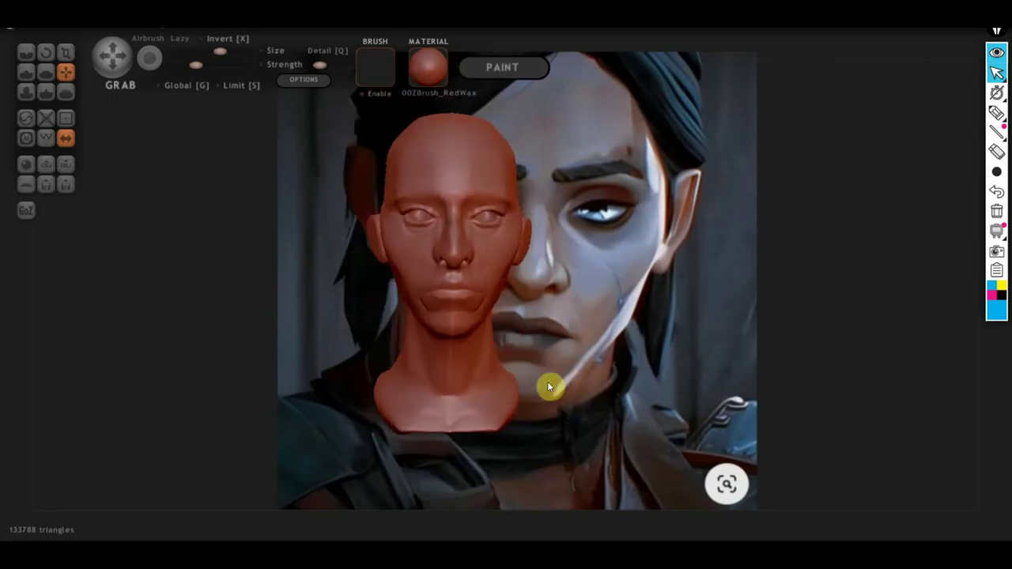
scroll(625, 289, "up", 1)
scroll(624, 276, "up", 2)
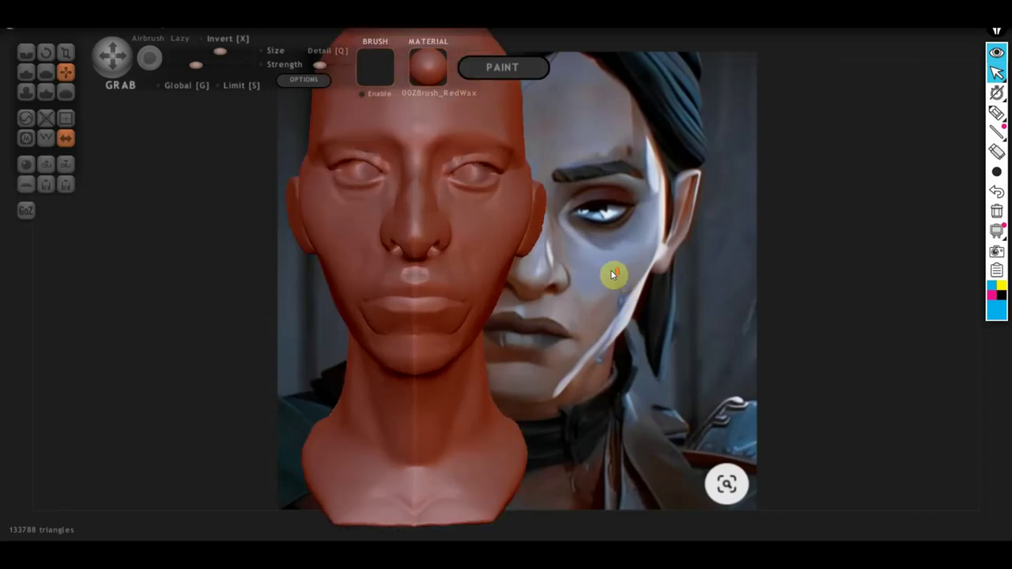
scroll(601, 274, "up", 2)
scroll(537, 285, "up", 2)
scroll(494, 293, "up", 2)
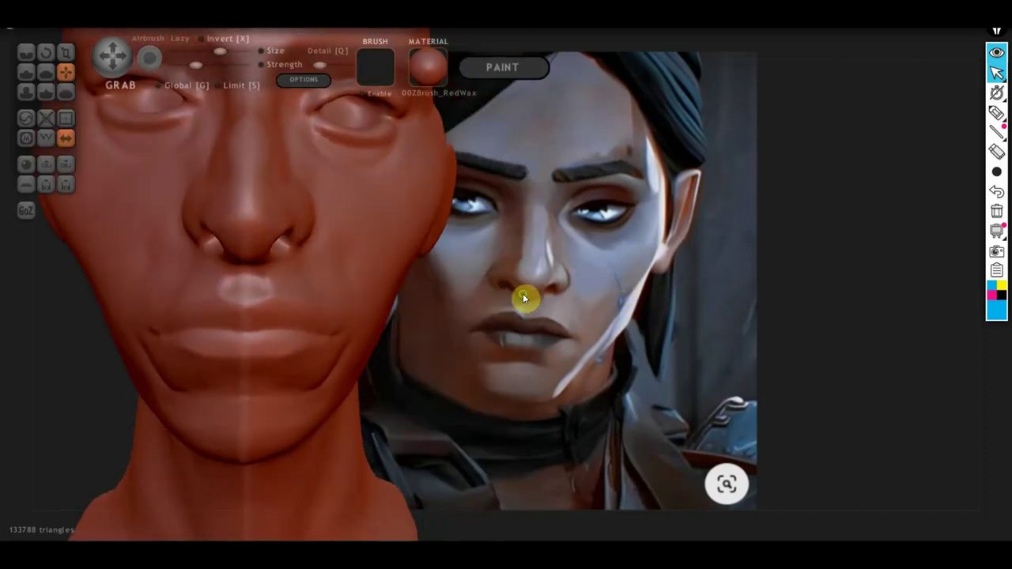
left_click(29, 71)
mouse_move(242, 255)
right_mouse_down()
mouse_move(217, 249)
mouse_move(214, 259)
mouse_move(303, 261)
right_mouse_up()
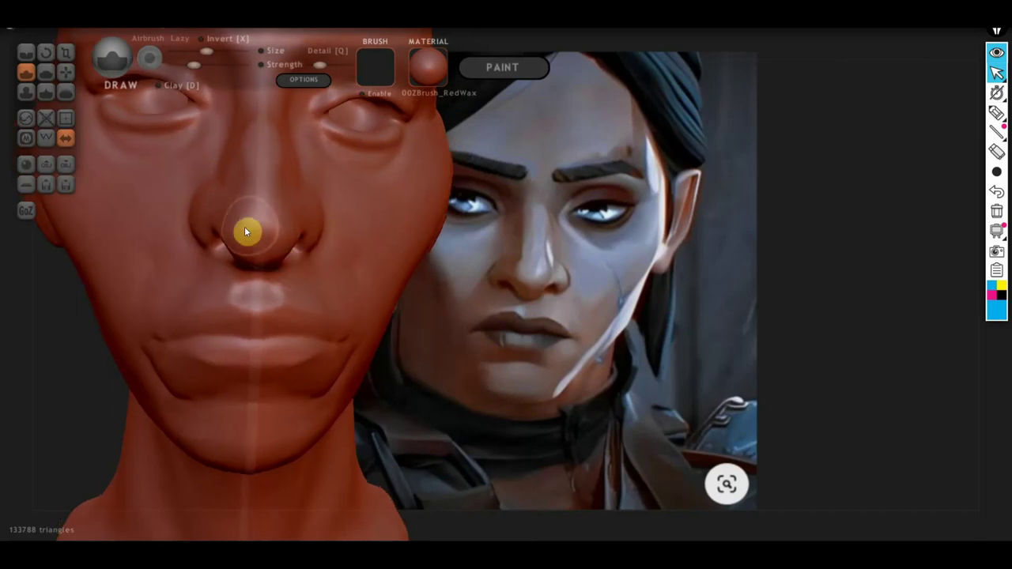
right_click_drag(245, 232, 379, 237)
- Sketch Epic Pen loops around both nostrils, arcs over the nose tip, and the groove below it
left_click(994, 115)
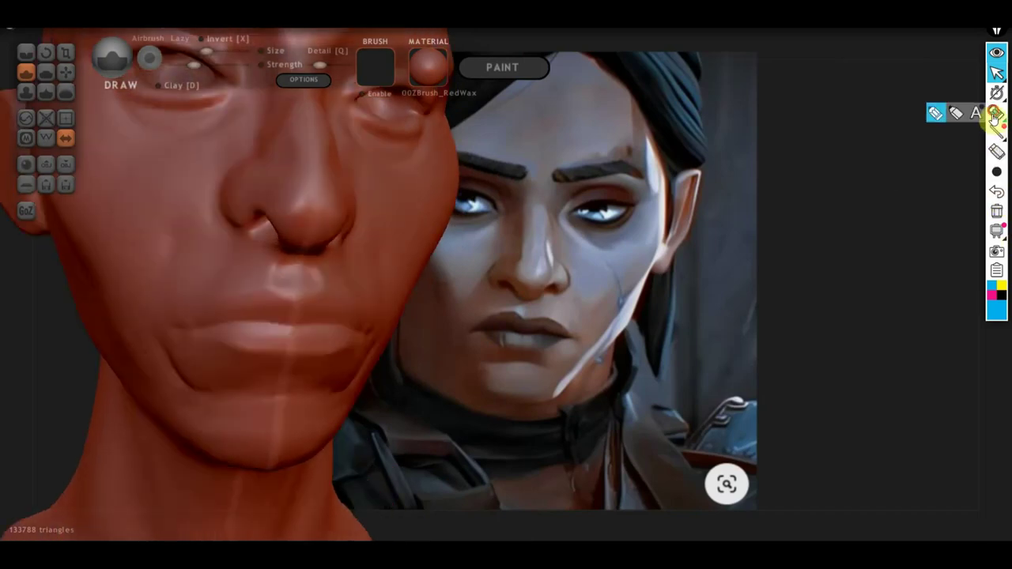
mouse_move(305, 167)
left_mouse_down()
mouse_move(309, 196)
mouse_move(313, 179)
left_mouse_up()
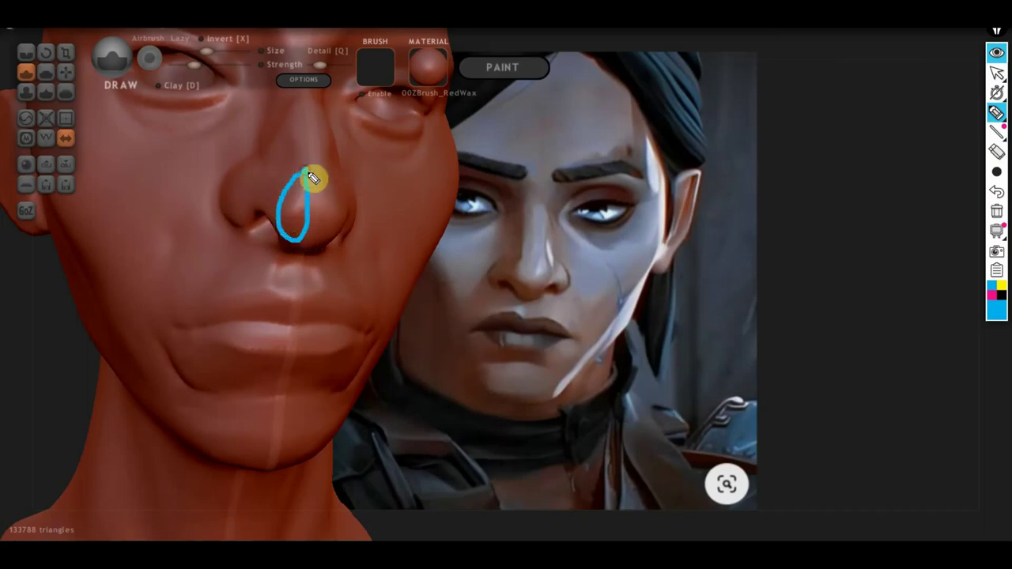
left_click_drag(330, 174, 330, 224)
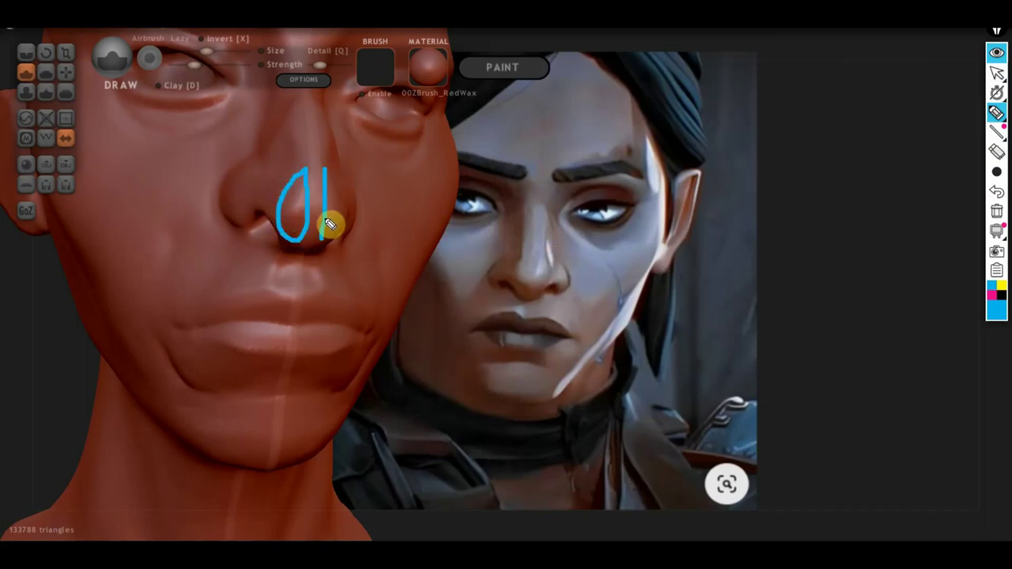
left_click_drag(334, 174, 321, 241)
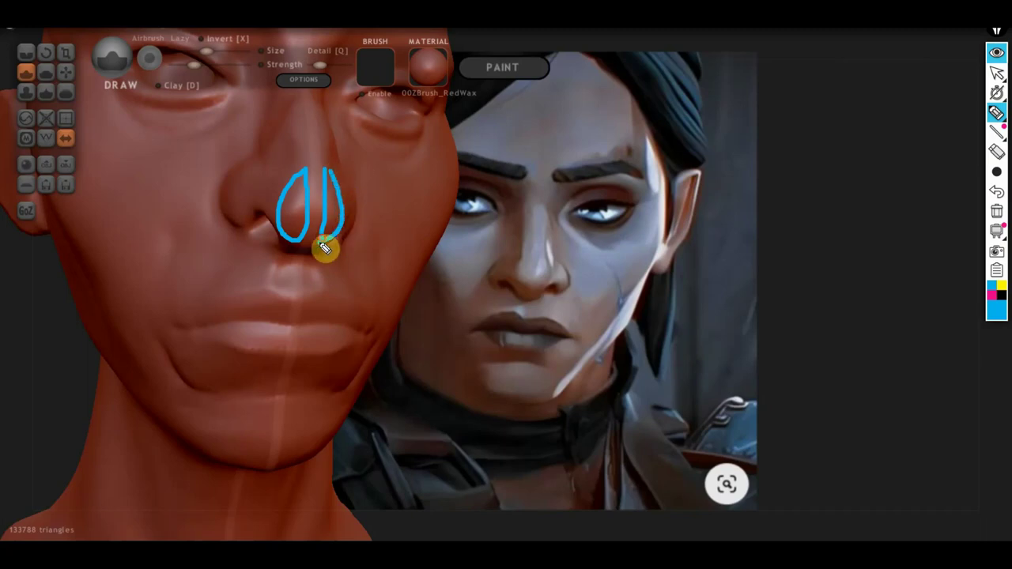
left_click_drag(326, 139, 263, 176)
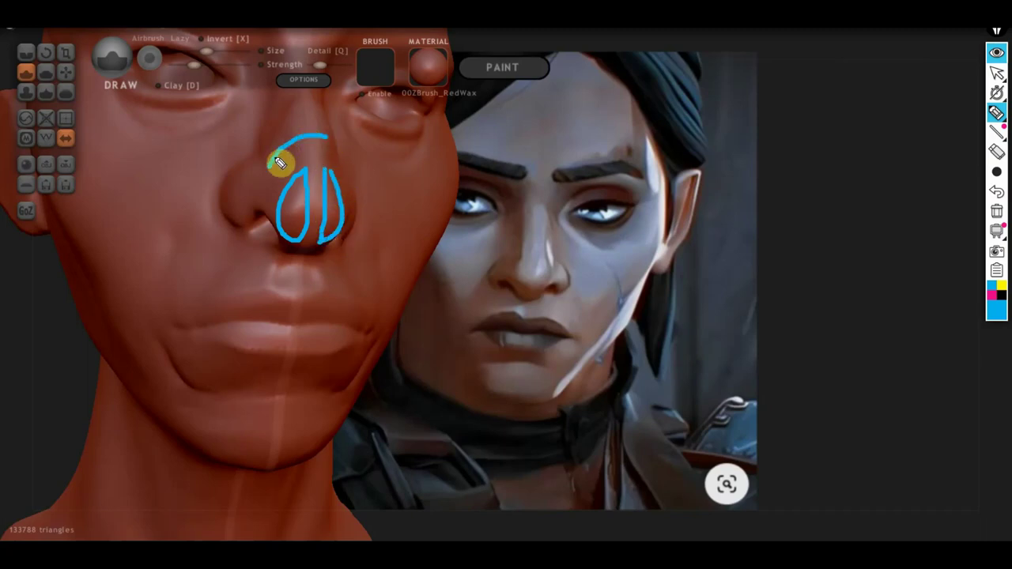
left_click_drag(328, 140, 341, 174)
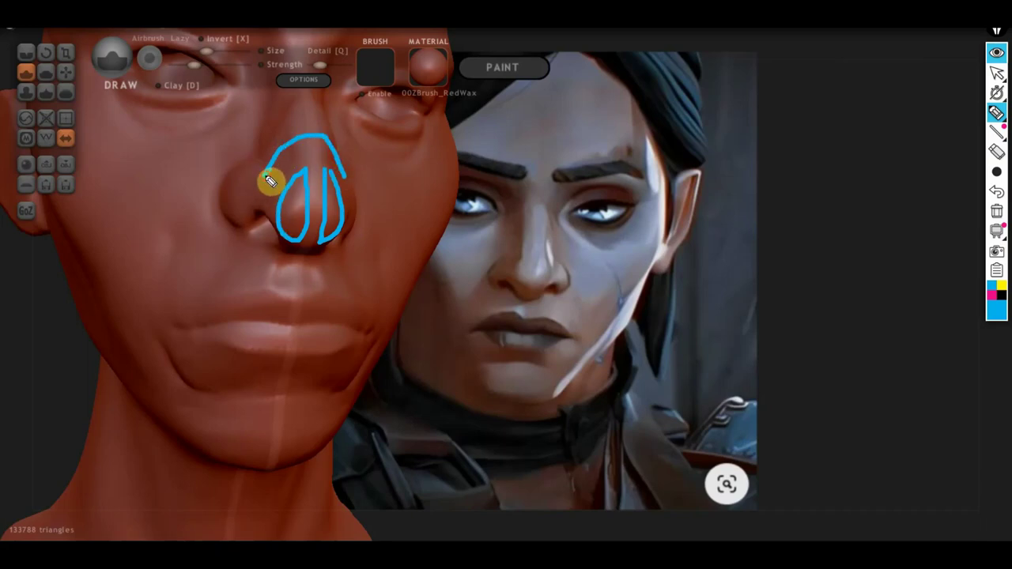
mouse_move(271, 182)
left_mouse_down()
mouse_move(260, 227)
mouse_move(292, 210)
mouse_move(319, 221)
mouse_move(347, 177)
left_mouse_up()
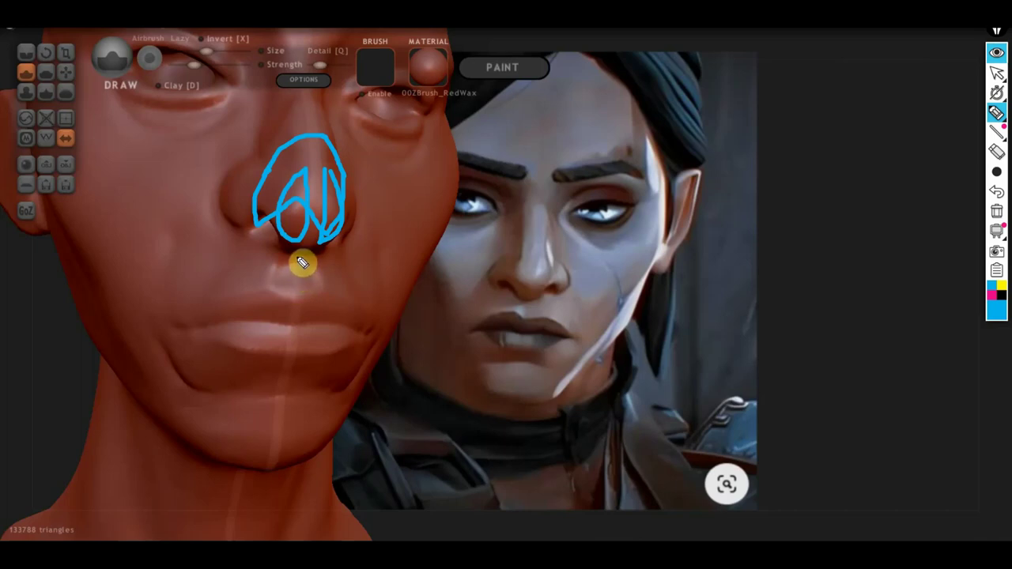
mouse_move(297, 253)
left_mouse_down()
mouse_move(302, 298)
mouse_move(326, 287)
left_mouse_up()
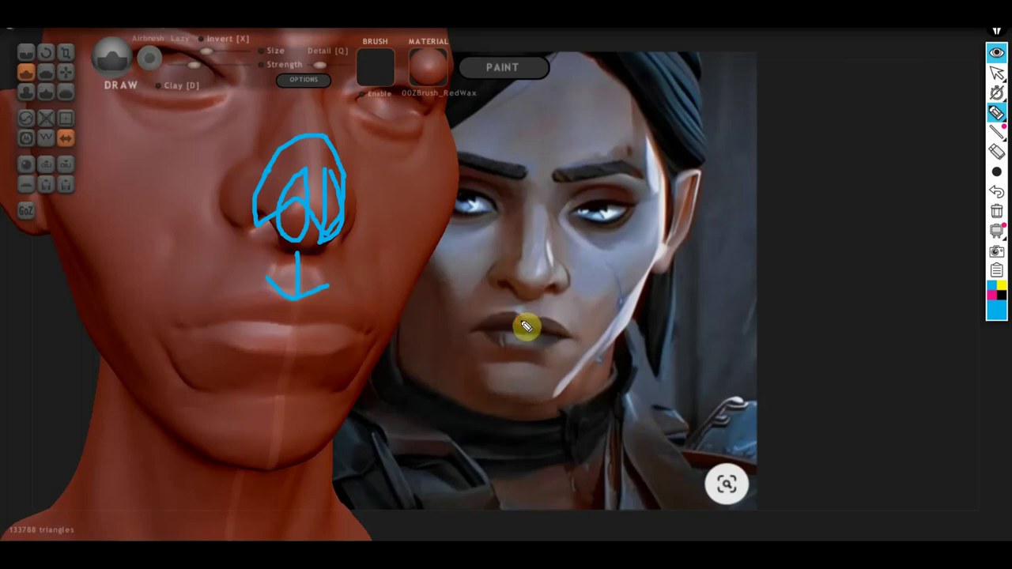
- Trace the reference's upper and lower lips and the outline of its right eye
mouse_move(521, 320)
left_mouse_down()
mouse_move(469, 330)
mouse_move(565, 333)
left_mouse_up()
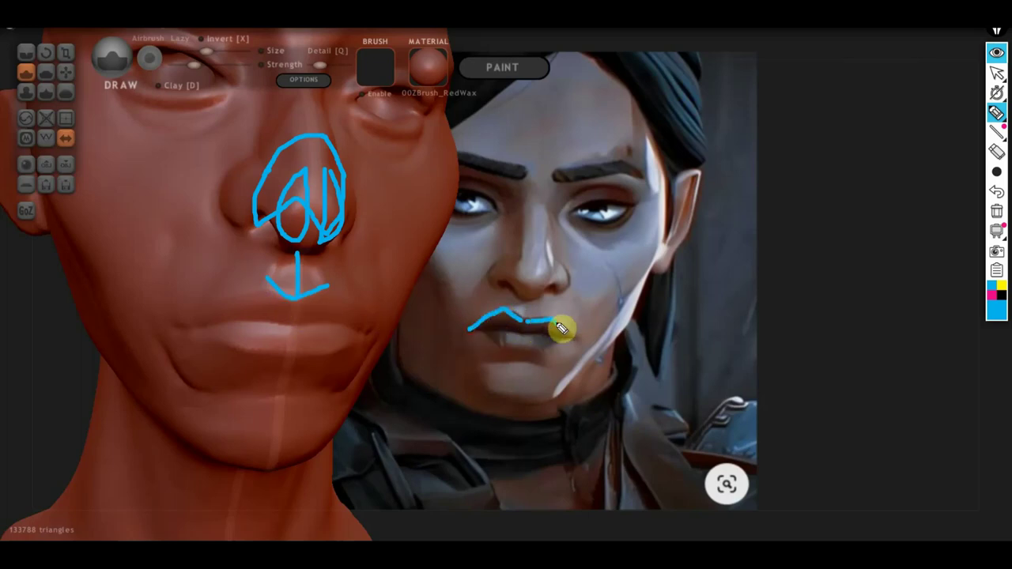
mouse_move(480, 338)
left_mouse_down()
mouse_move(542, 350)
mouse_move(566, 333)
left_mouse_up()
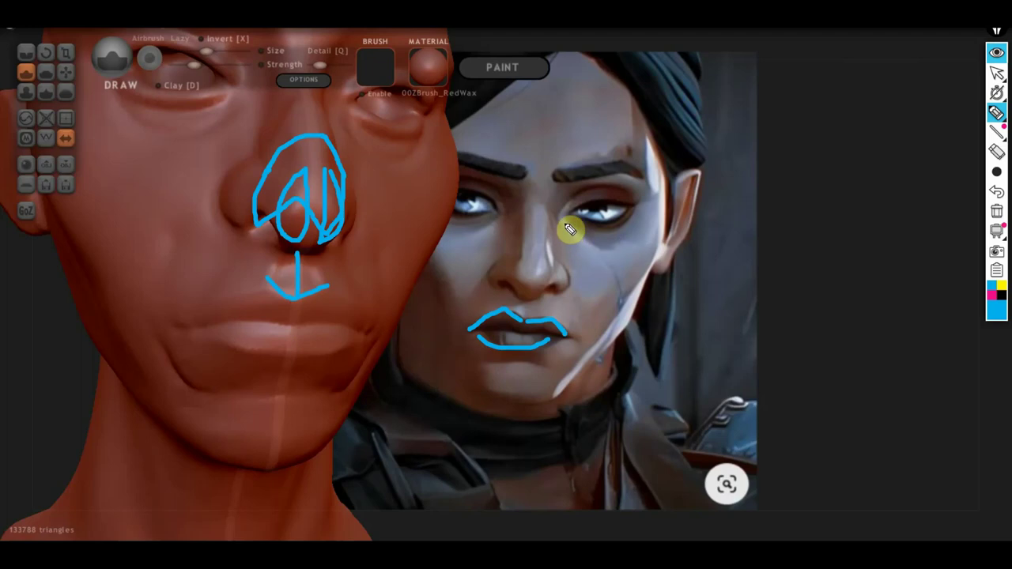
mouse_move(581, 187)
left_mouse_down()
mouse_move(562, 233)
mouse_move(577, 242)
mouse_move(617, 253)
mouse_move(643, 219)
left_mouse_up()
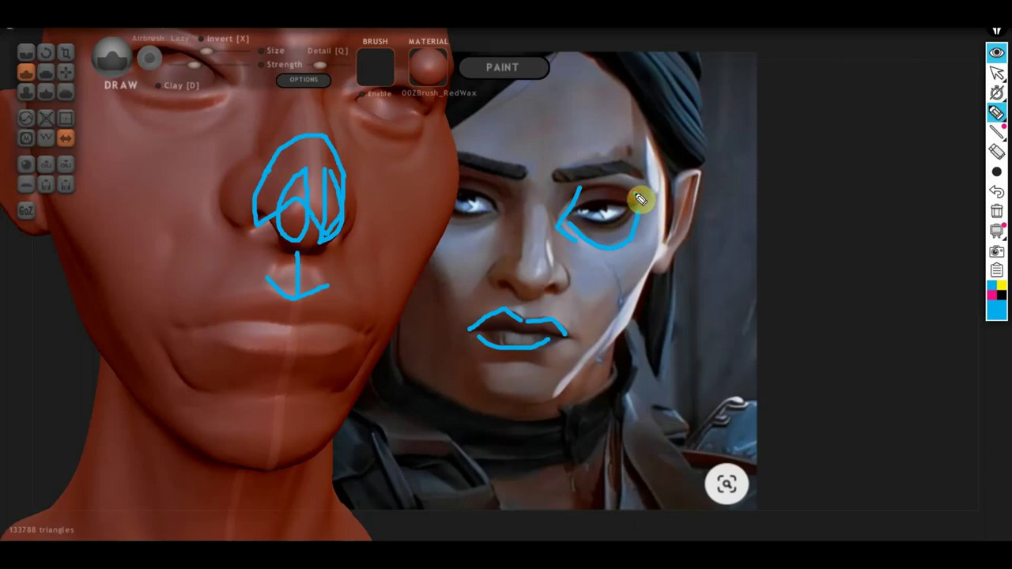
mouse_move(587, 181)
left_mouse_down()
mouse_move(641, 181)
mouse_move(645, 208)
left_mouse_up()
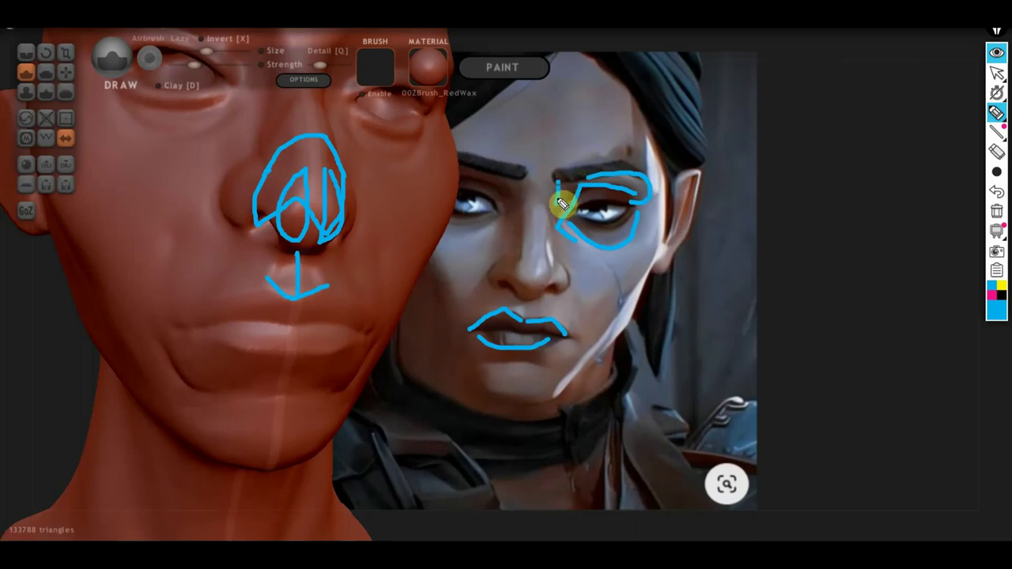
left_click_drag(559, 191, 551, 230)
left_click_drag(558, 188, 587, 184)
- Mark the reference's nose sides, nostril and bridge plus the lower-lip line, then clear all annotations
left_click_drag(492, 207, 488, 275)
left_click_drag(562, 226, 559, 284)
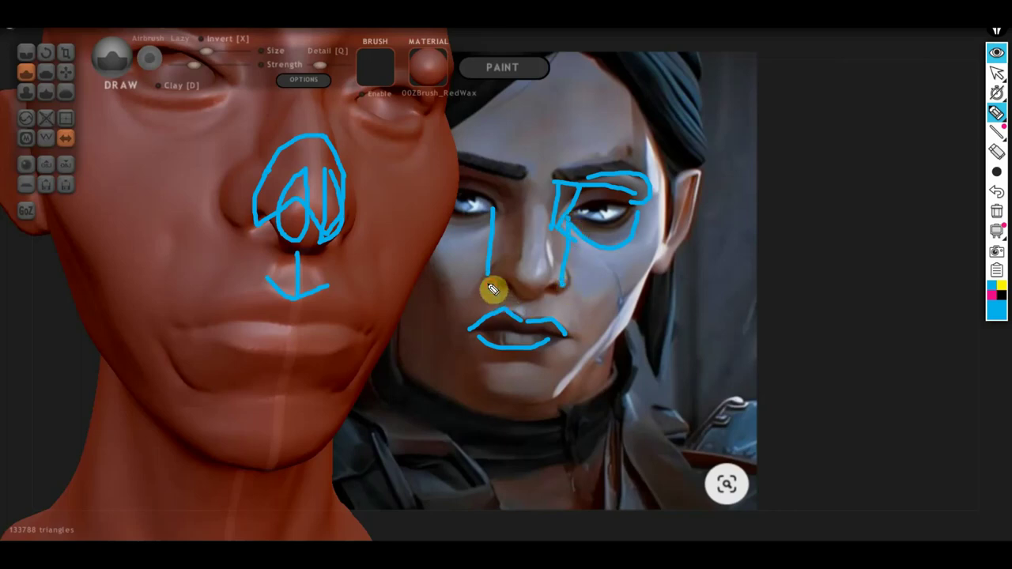
mouse_move(489, 284)
left_mouse_down()
mouse_move(512, 295)
mouse_move(559, 286)
left_mouse_up()
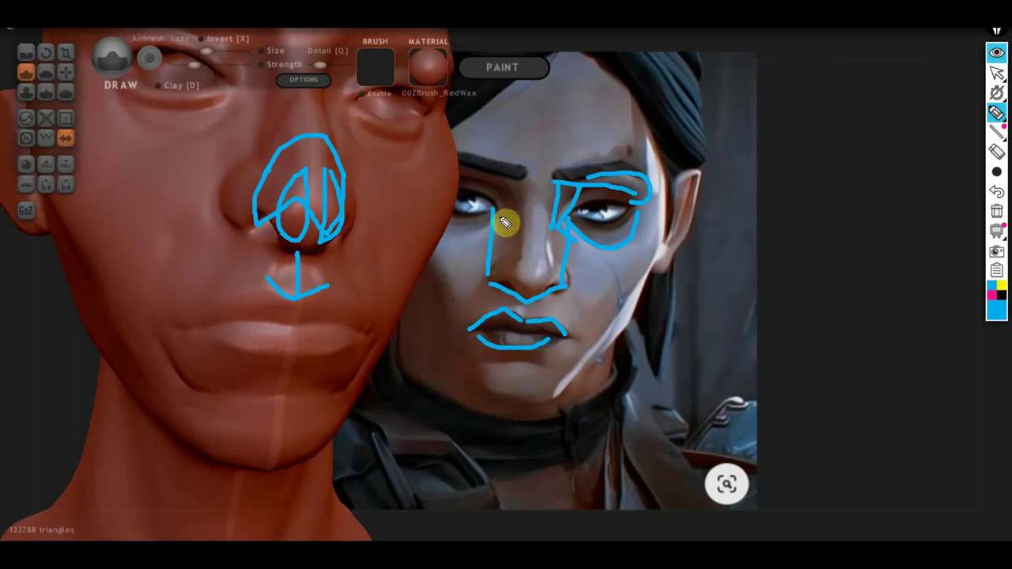
left_click_drag(513, 221, 541, 170)
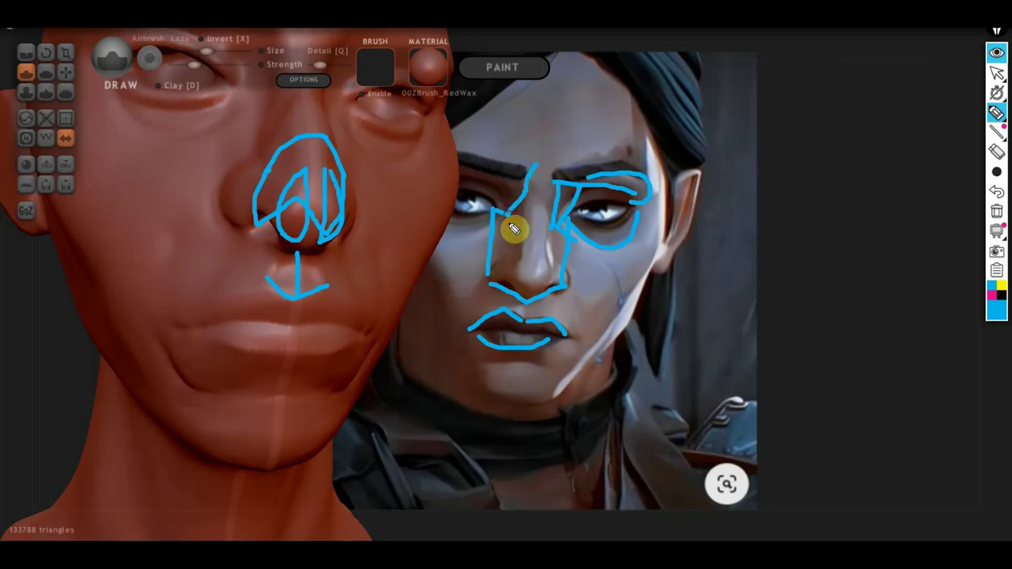
left_click_drag(508, 207, 490, 271)
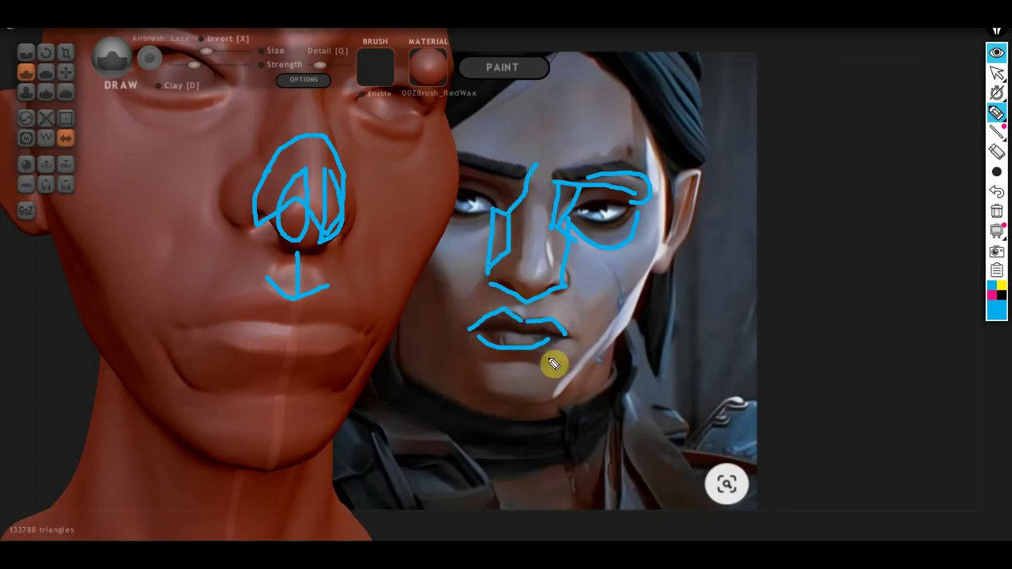
left_click_drag(560, 366, 466, 373)
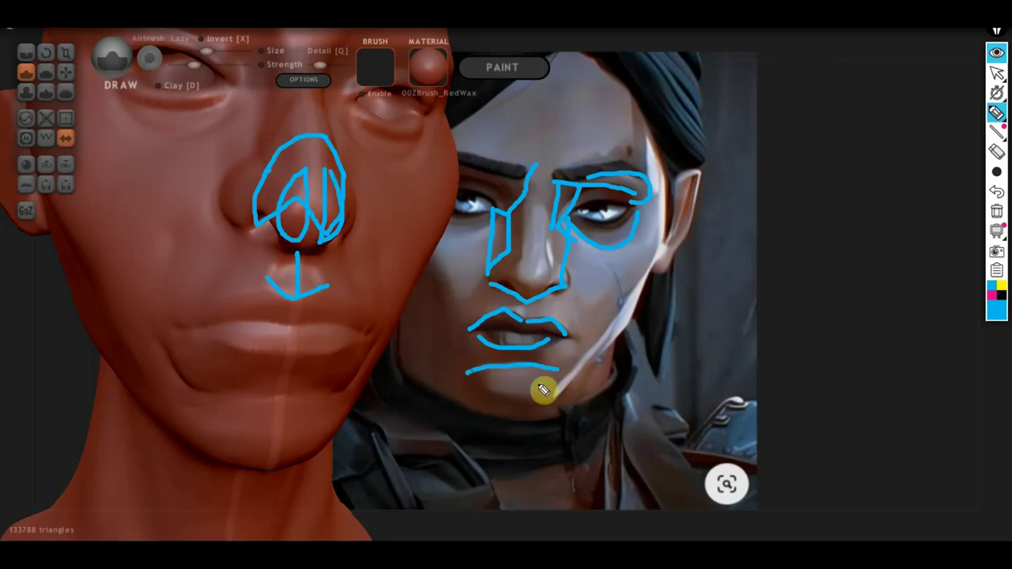
left_click(997, 212)
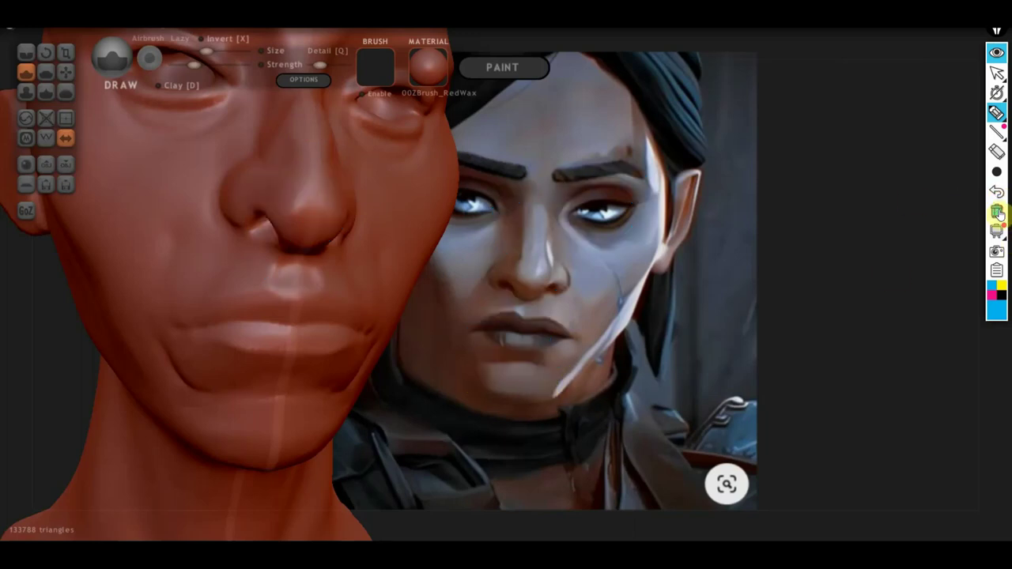
- Leave the annotation pen and ready the Flatten brush, orbiting to the face's left side
left_click(998, 75)
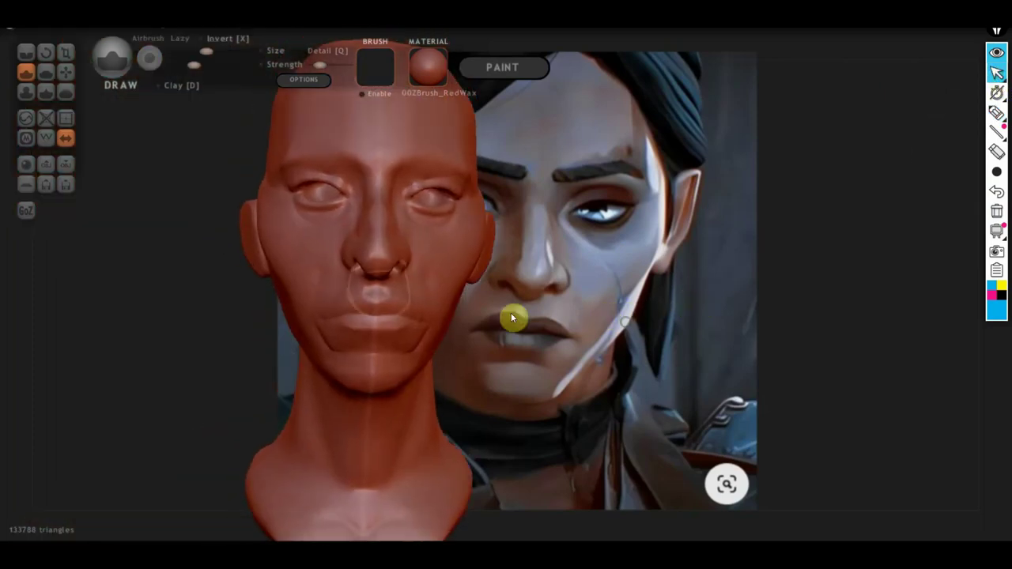
left_click(65, 74)
scroll(245, 278, "up", 5)
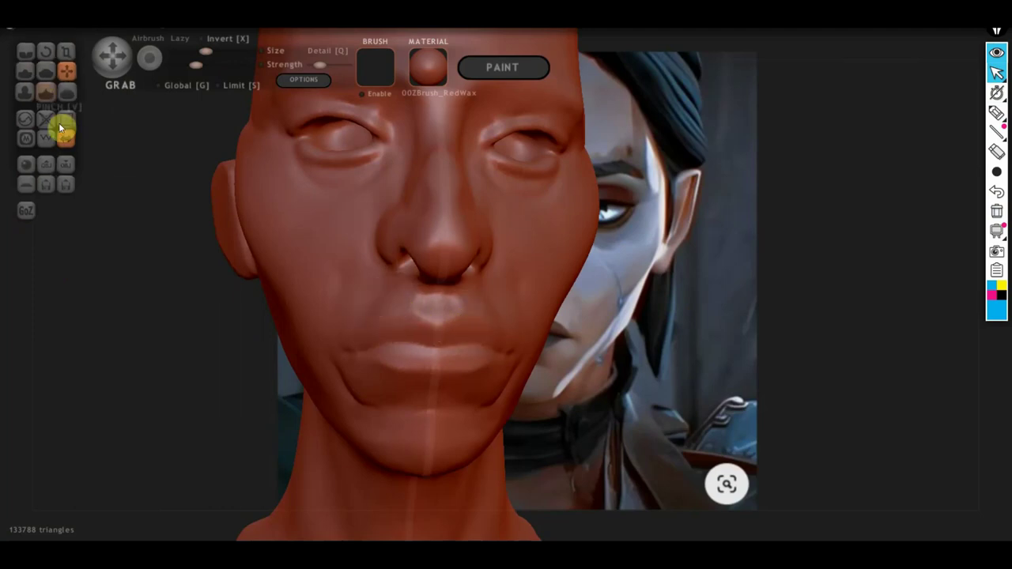
left_click(46, 72)
scroll(303, 349, "up", 3)
mouse_move(302, 354)
right_mouse_down()
mouse_move(313, 346)
mouse_move(298, 331)
mouse_move(336, 345)
mouse_move(369, 386)
mouse_move(418, 355)
right_mouse_up()
- Crease the upper lip below the nose, then smooth it with Flatten and check from low and front
left_click(41, 92)
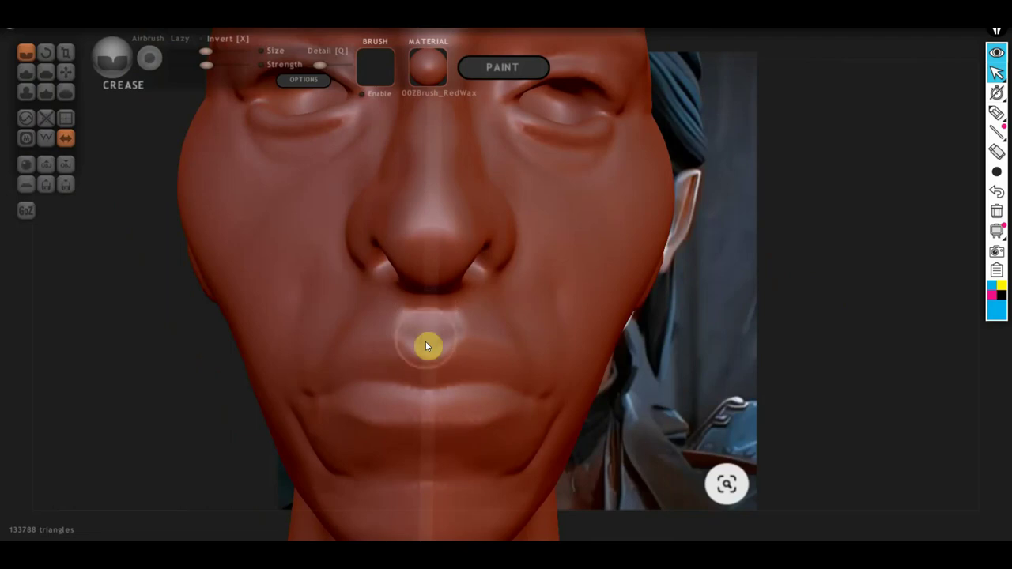
left_click_drag(426, 308, 425, 338)
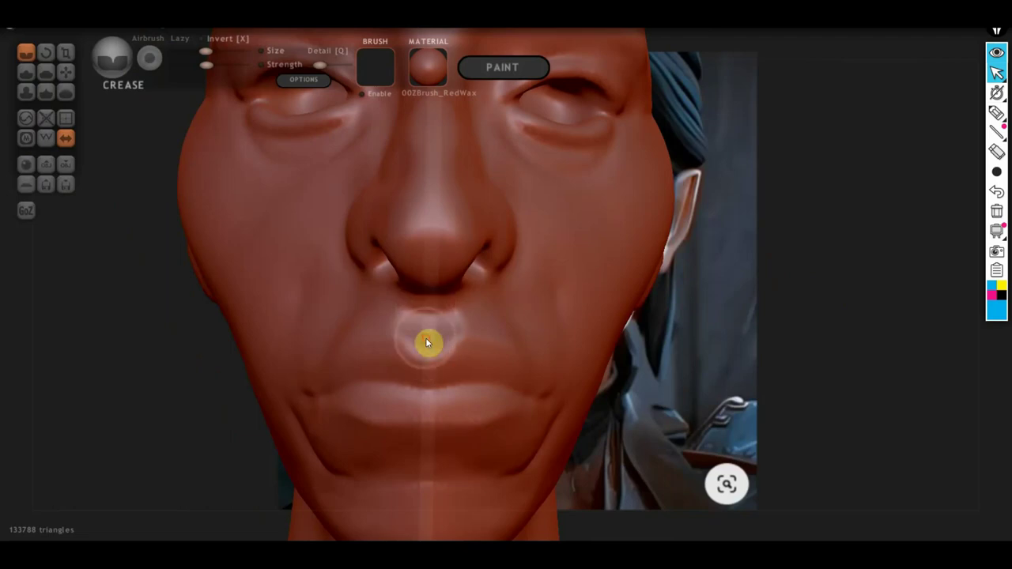
left_click(39, 76)
mouse_move(299, 340)
right_mouse_down()
mouse_move(287, 342)
mouse_move(323, 362)
right_mouse_up()
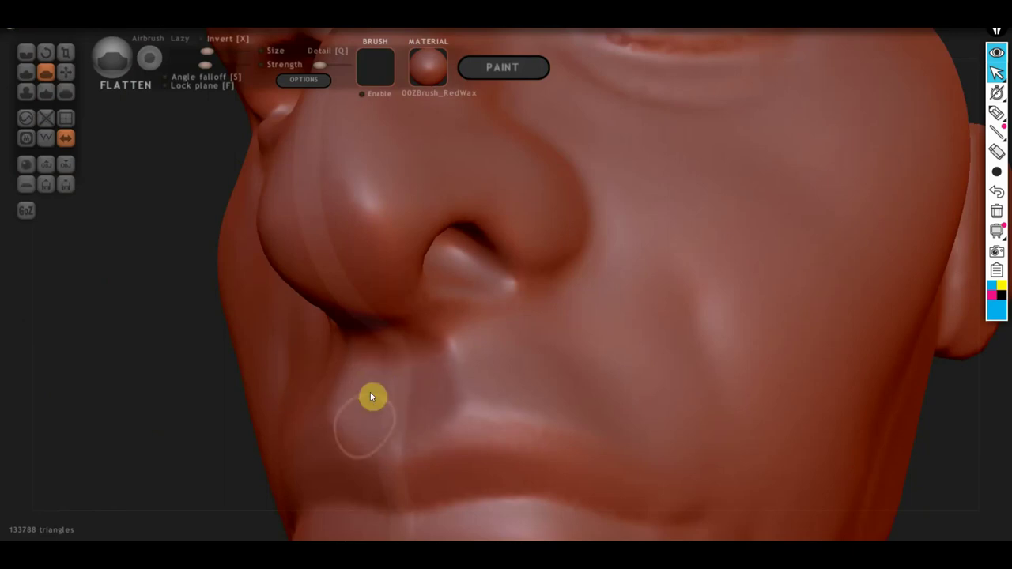
mouse_move(369, 406)
right_mouse_down()
mouse_move(528, 420)
mouse_move(485, 422)
right_mouse_up()
mouse_move(356, 433)
right_mouse_down()
mouse_move(203, 413)
mouse_move(424, 422)
right_mouse_up()
- Make several small Grab pulls on the upper lip, checking the mouth in profile and front views
left_click(65, 71)
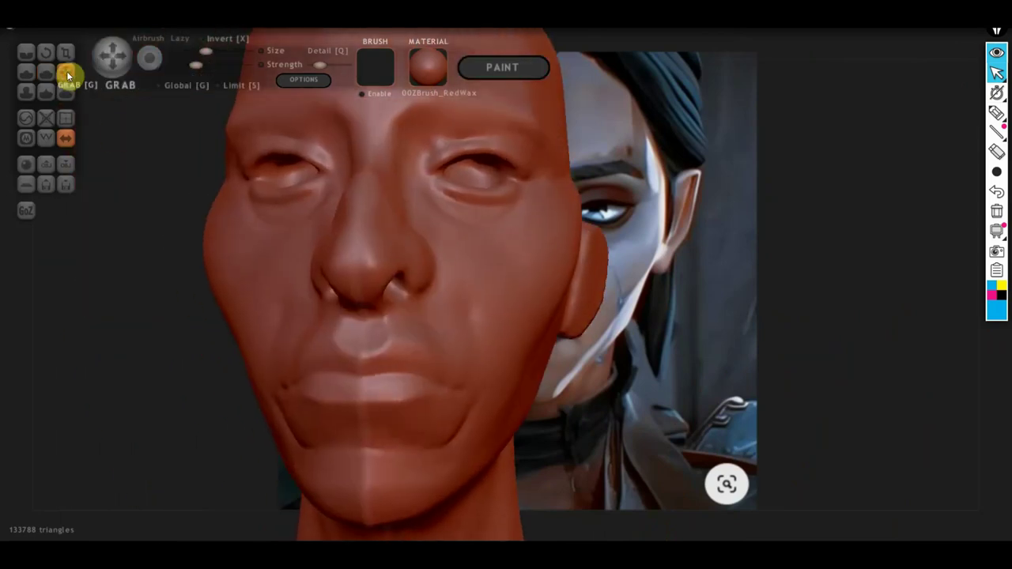
scroll(397, 338, "up", 2)
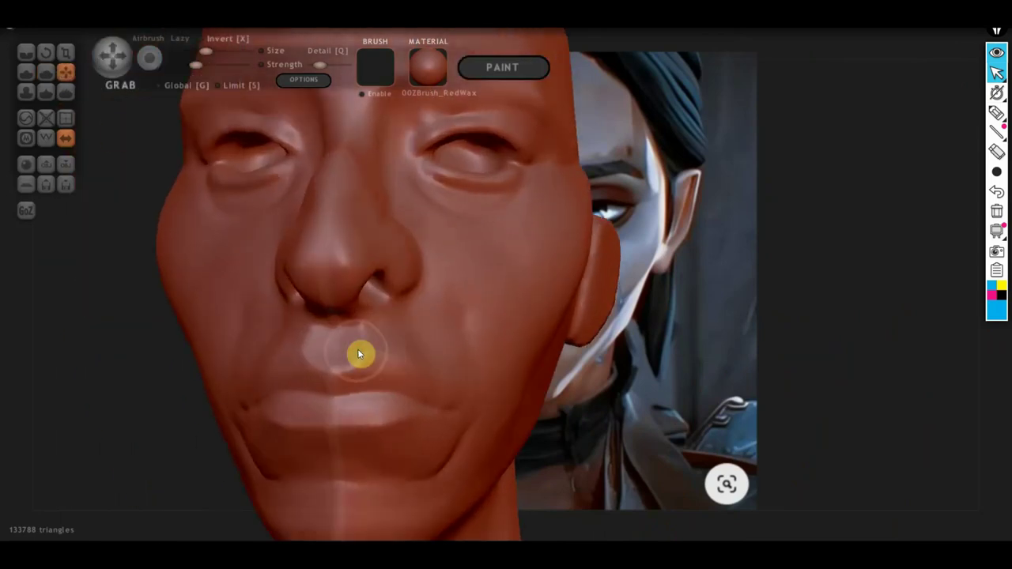
mouse_move(373, 347)
left_mouse_down()
mouse_move(350, 351)
mouse_move(366, 352)
mouse_move(368, 335)
mouse_move(352, 335)
mouse_move(361, 360)
left_mouse_up()
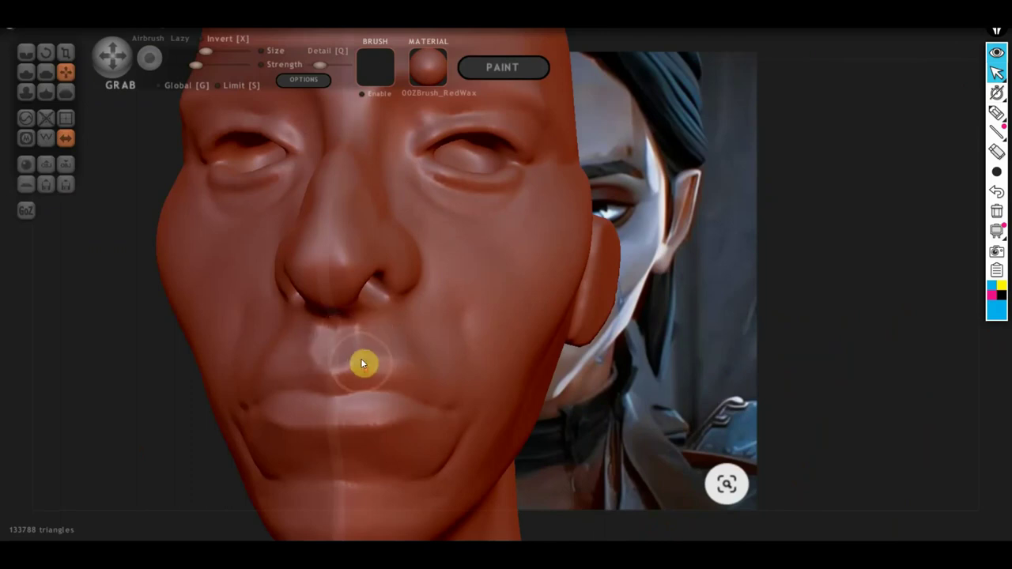
right_click_drag(362, 359, 289, 372)
right_click_drag(314, 411, 344, 408)
left_click_drag(344, 408, 348, 388)
mouse_move(349, 388)
right_mouse_down()
mouse_move(300, 426)
mouse_move(385, 385)
right_mouse_up()
left_click_drag(386, 385, 376, 381)
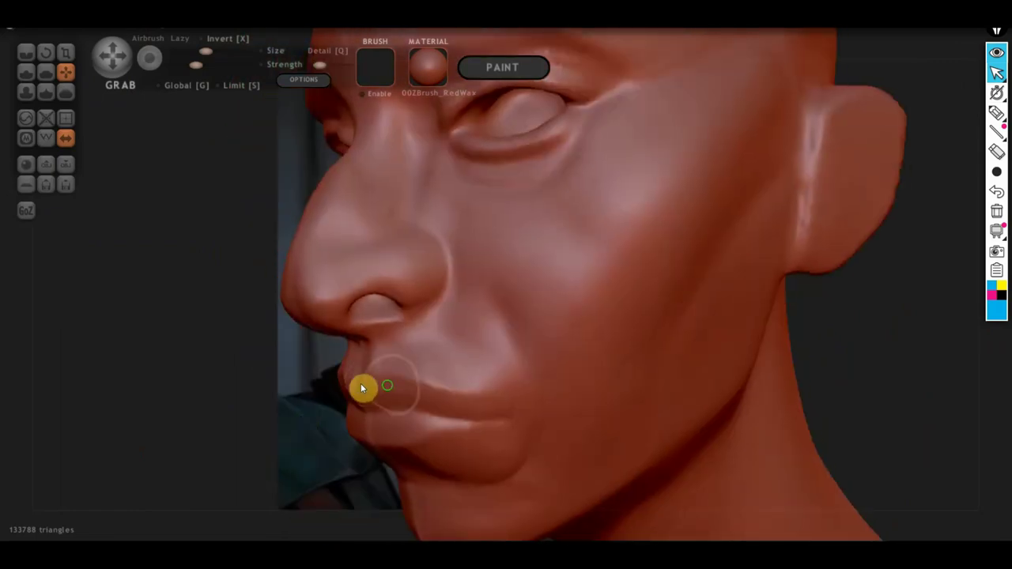
right_click_drag(360, 384, 375, 423)
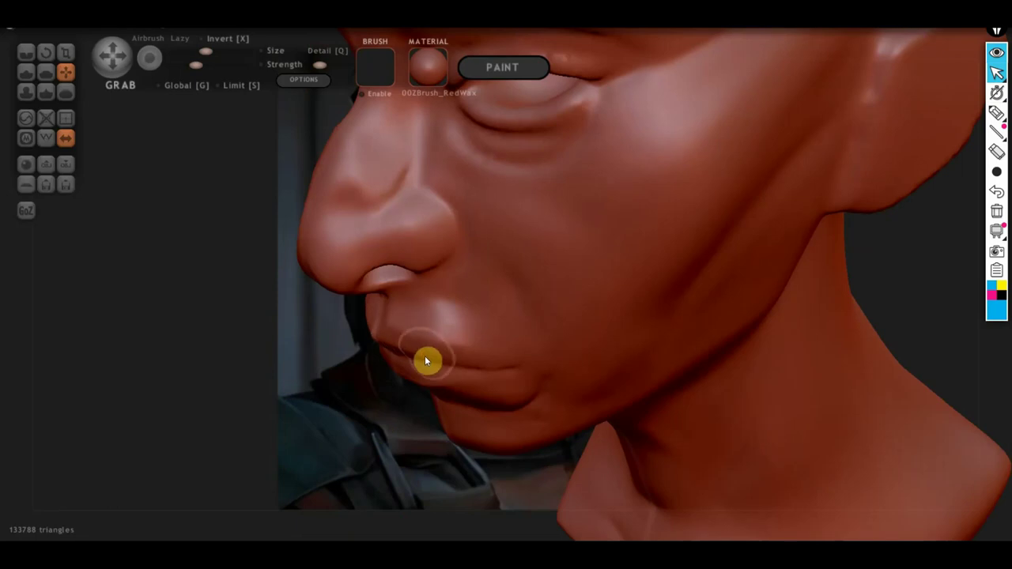
mouse_move(418, 357)
right_mouse_down()
mouse_move(402, 362)
mouse_move(383, 337)
mouse_move(398, 388)
right_mouse_up()
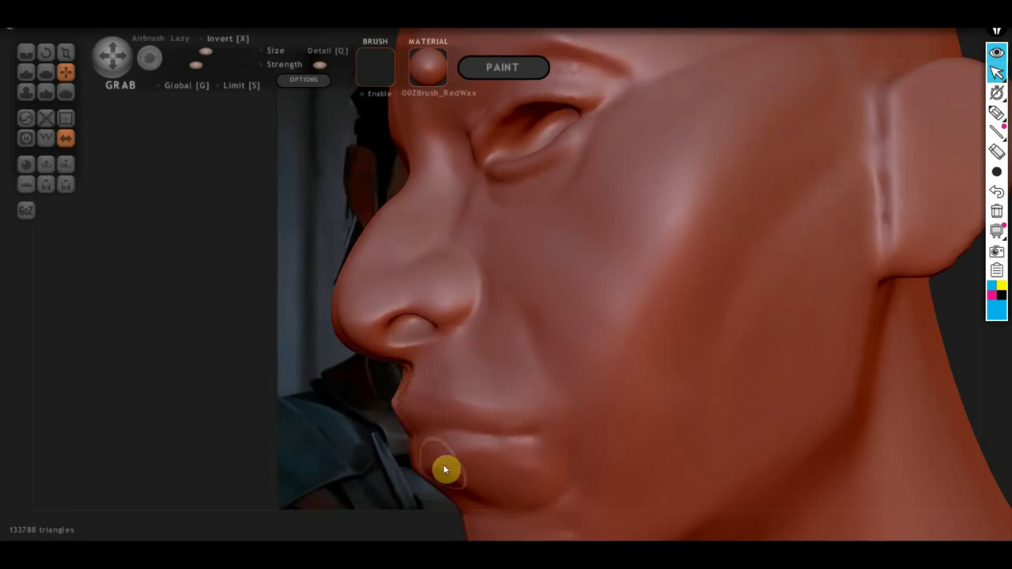
mouse_move(480, 460)
right_mouse_down()
mouse_move(434, 386)
mouse_move(599, 378)
mouse_move(206, 379)
right_mouse_up()
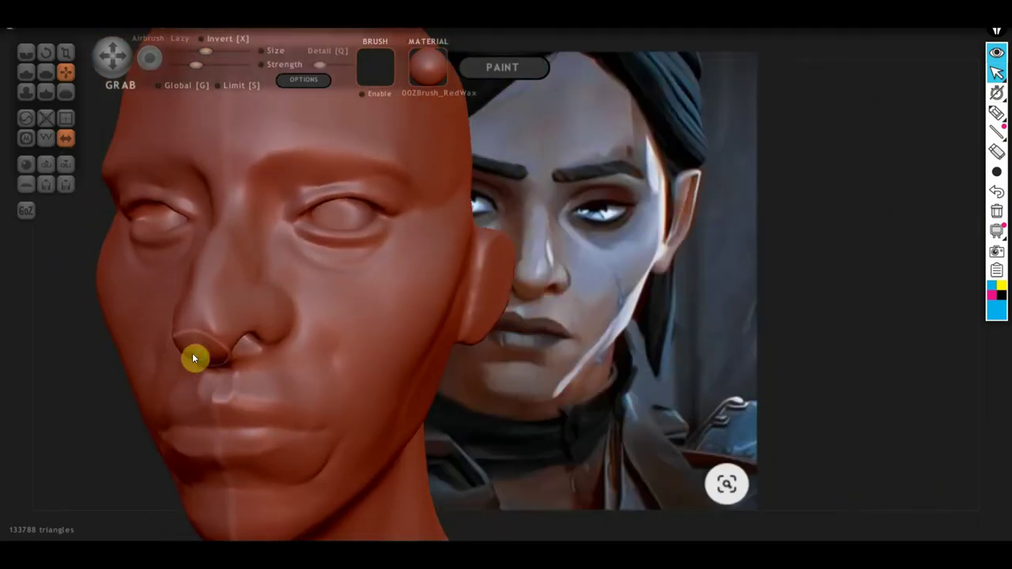
- Pull the nose into shape, then lower the Crease brush strength
scroll(237, 359, "up", 2)
scroll(241, 361, "up", 2)
left_click_drag(241, 361, 248, 348)
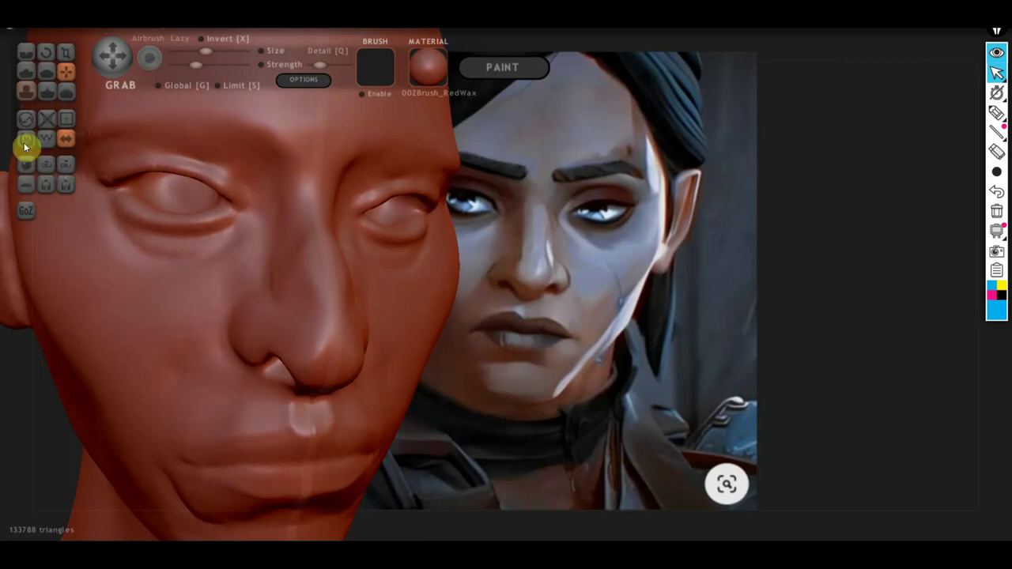
left_click(26, 52)
left_click_drag(205, 65, 193, 63)
right_click_drag(285, 261, 326, 317)
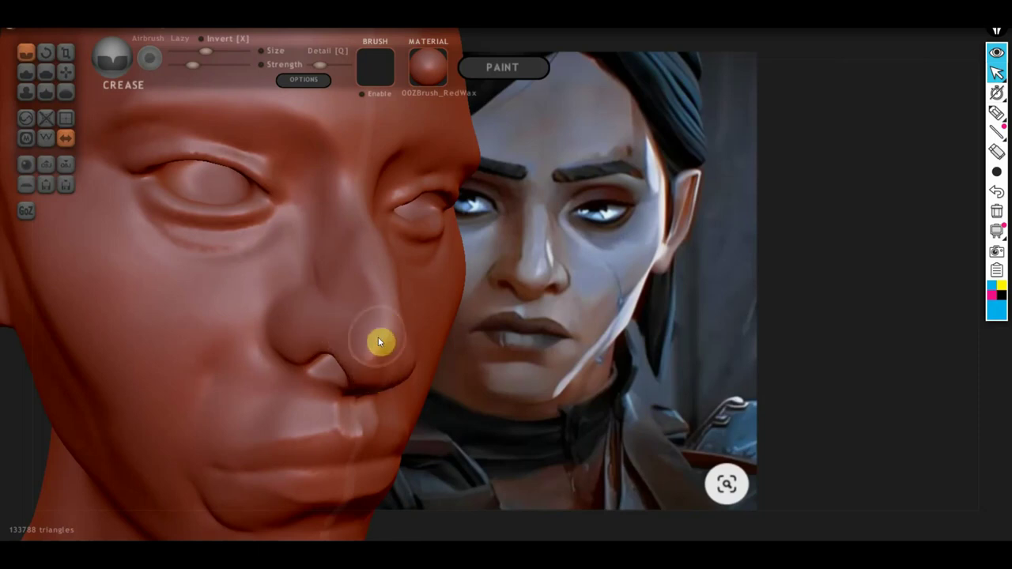
- Flatten the nose side next to the nostril from a close side view
left_click(26, 72)
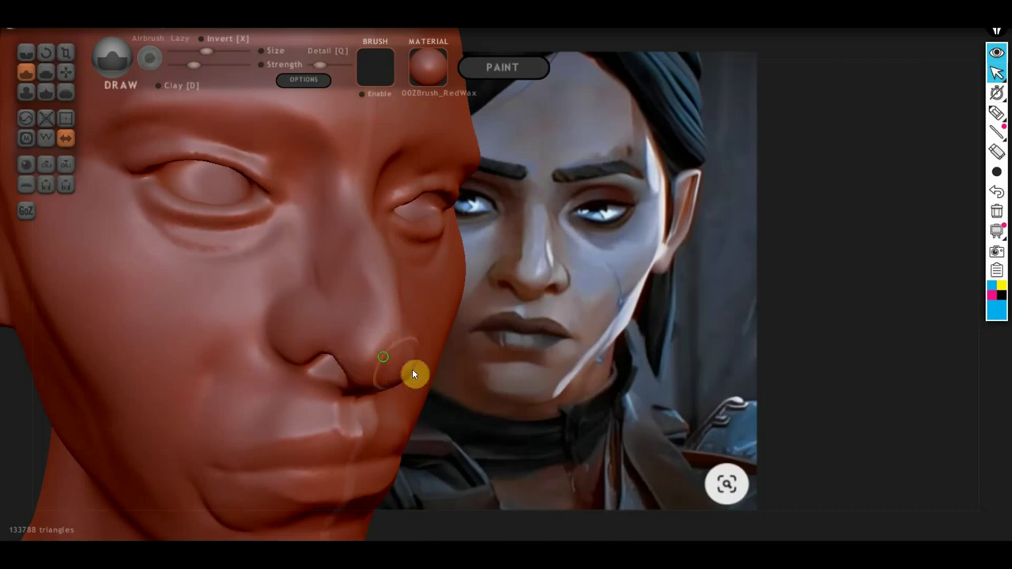
right_click_drag(412, 369, 309, 340)
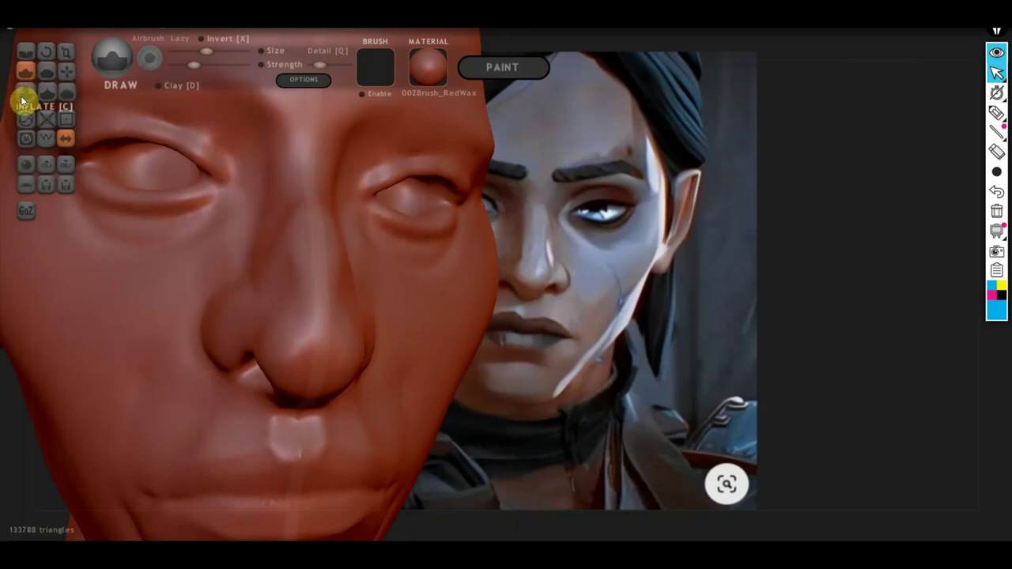
left_click(46, 72)
right_click_drag(158, 301, 354, 419)
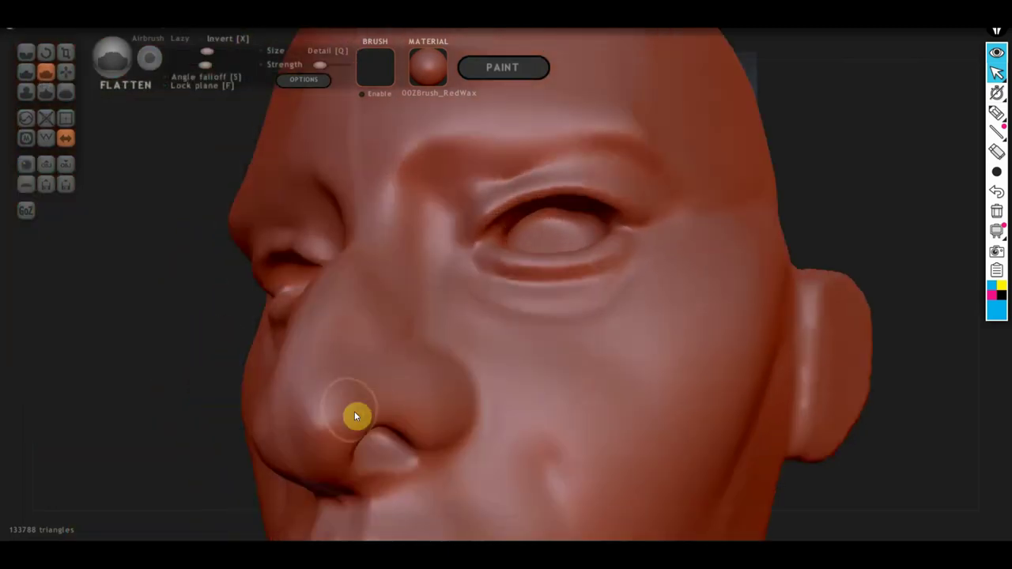
mouse_move(355, 418)
left_mouse_down()
mouse_move(332, 463)
mouse_move(343, 441)
mouse_move(323, 379)
mouse_move(343, 437)
mouse_move(331, 410)
mouse_move(316, 418)
mouse_move(324, 438)
left_mouse_up()
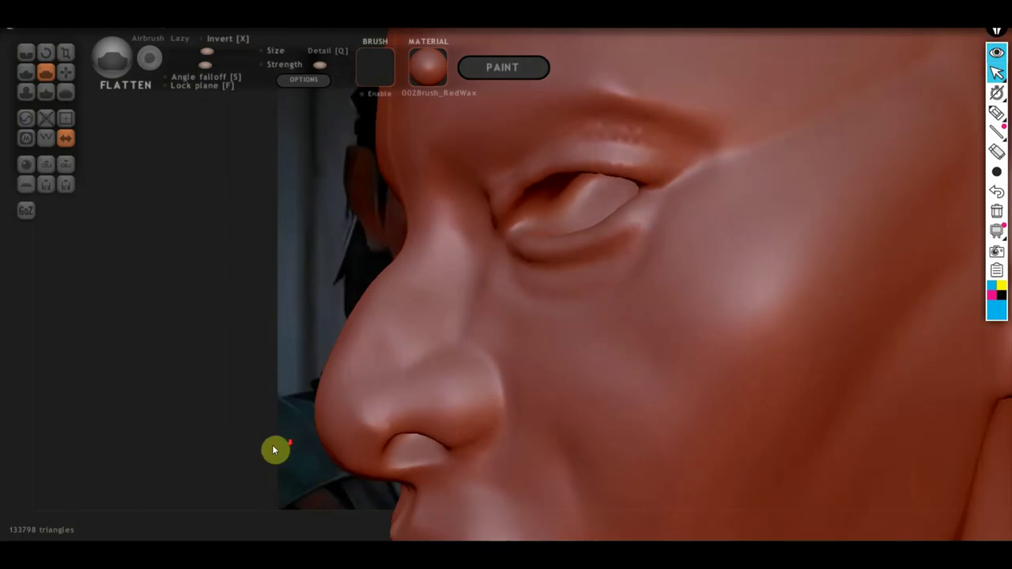
scroll(307, 444, "down", 5)
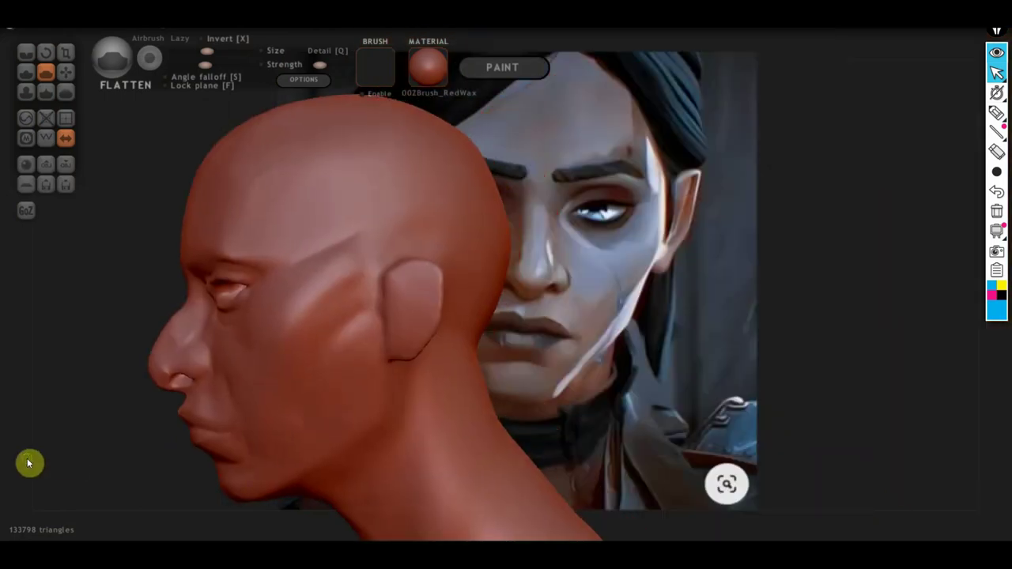
- Pull both nostrils outward symmetrically with the Grab brush to widen the nose
mouse_move(30, 463)
left_mouse_down()
mouse_move(143, 422)
mouse_move(330, 409)
mouse_move(308, 414)
left_mouse_up()
left_click(66, 72)
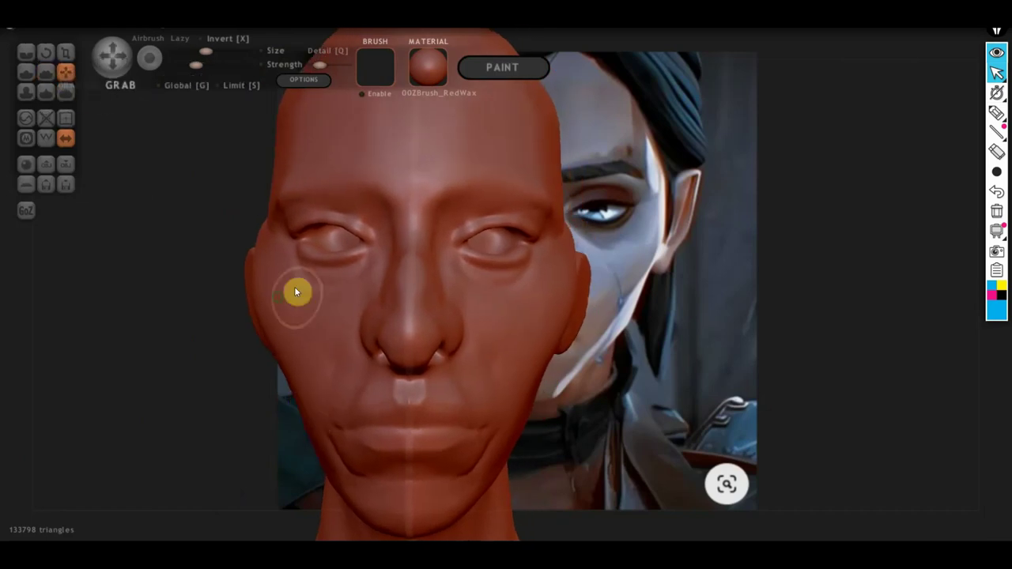
middle_click_drag(294, 286, 171, 299)
scroll(362, 384, "up", 2)
scroll(362, 384, "up", 2)
mouse_move(255, 418)
left_mouse_down()
mouse_move(289, 375)
mouse_move(231, 390)
left_mouse_up()
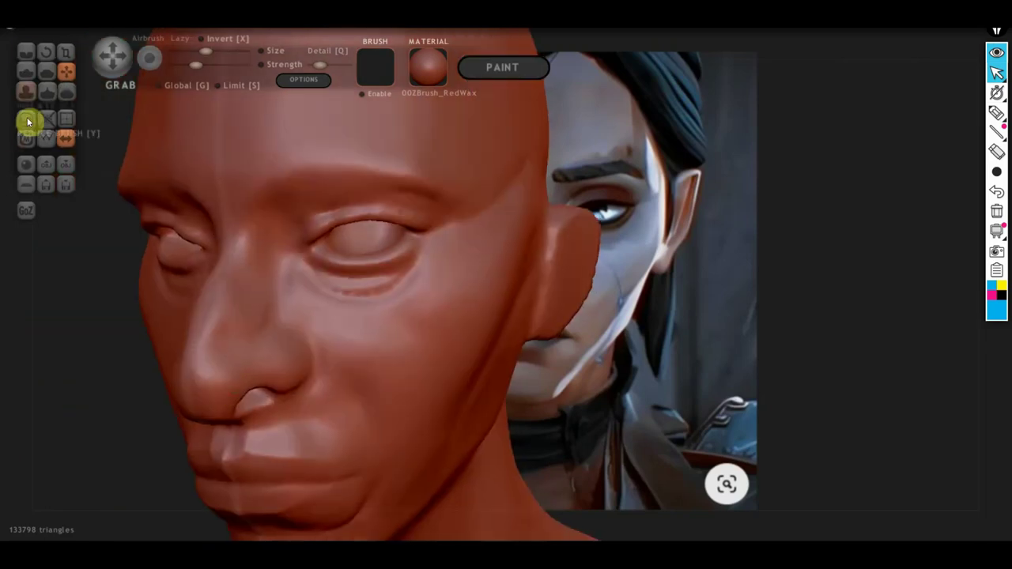
- Frame the whole head and orbit it to compare the nose with the reference
left_click(26, 53)
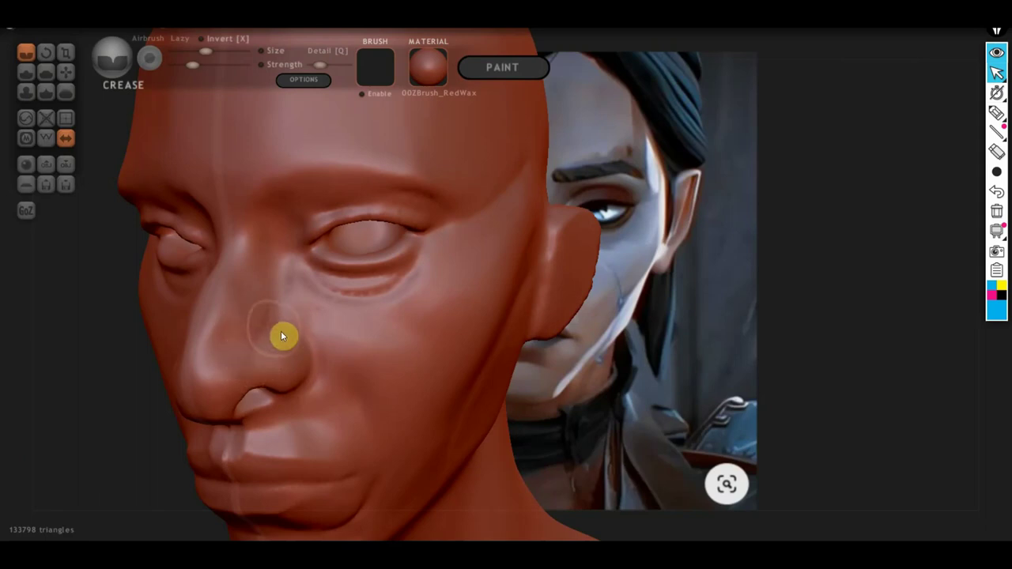
key("f")
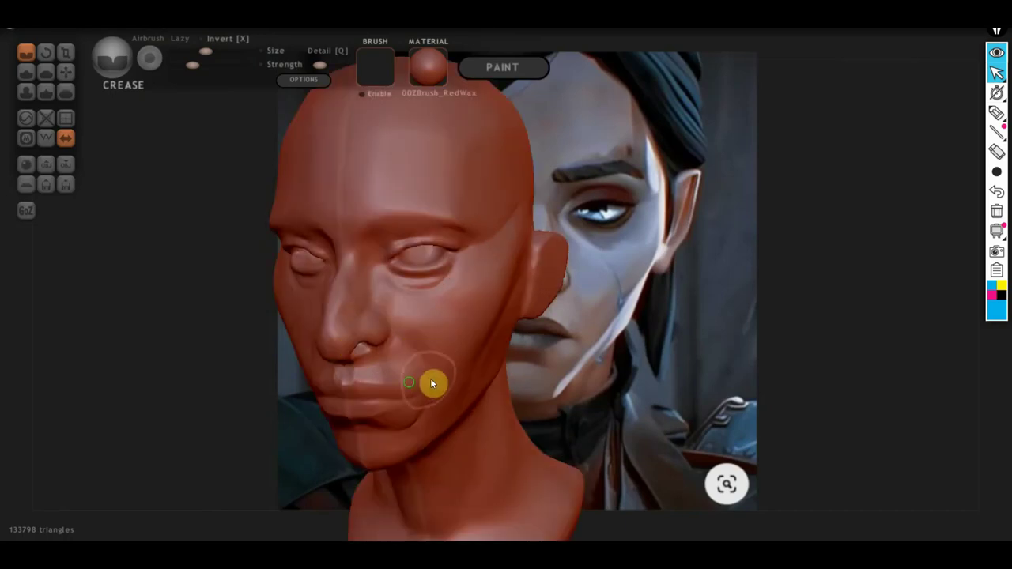
right_click_drag(430, 378, 320, 388, "alt")
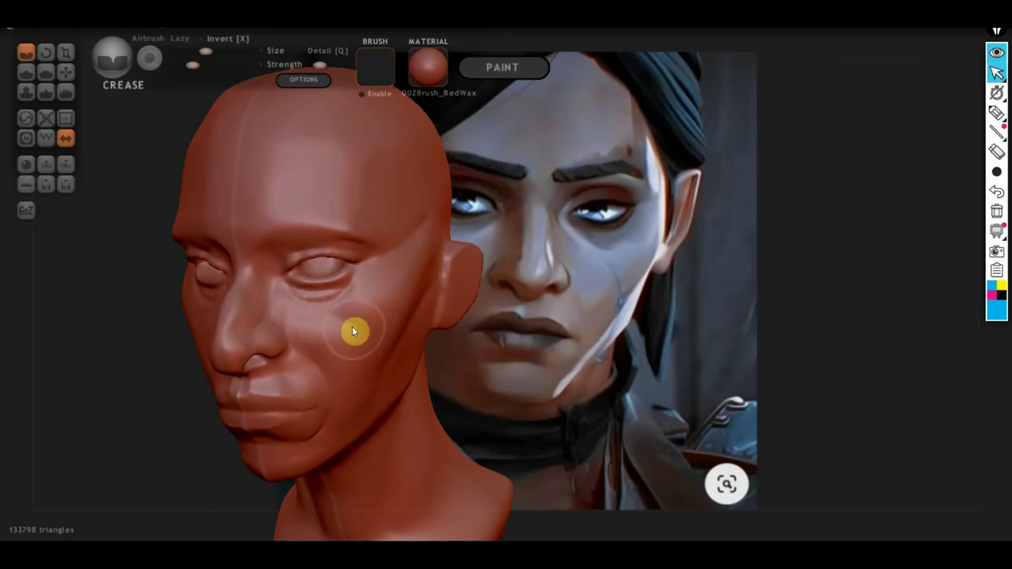
left_click_drag(361, 368, 391, 406)
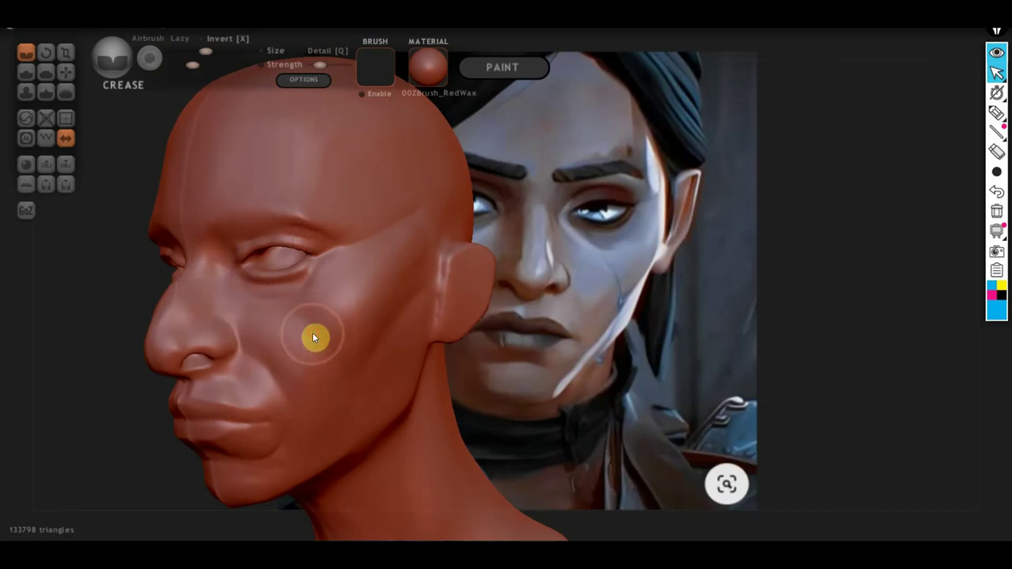
left_click_drag(310, 315, 420, 308)
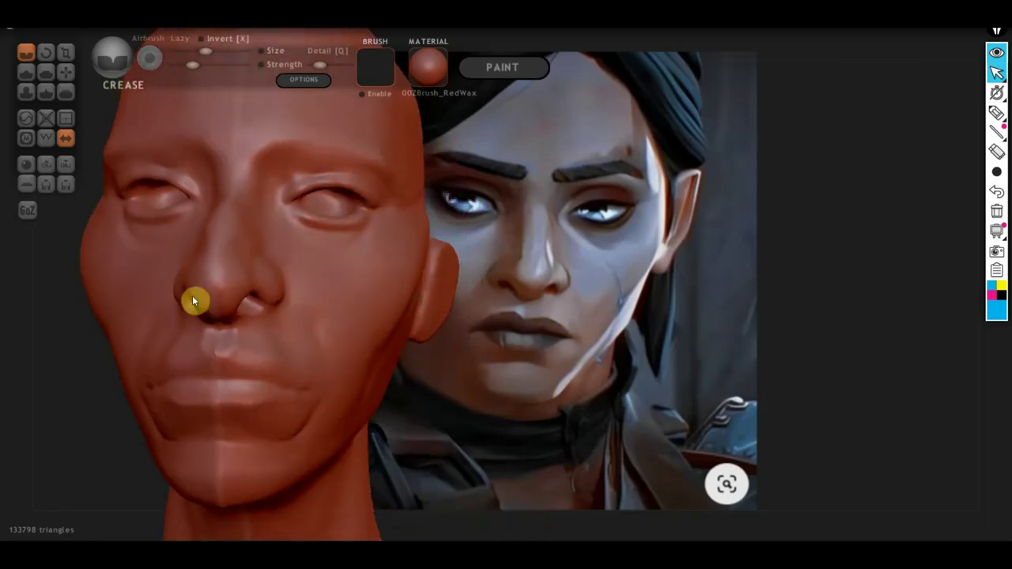
left_click(65, 72)
left_click_drag(168, 175, 343, 340)
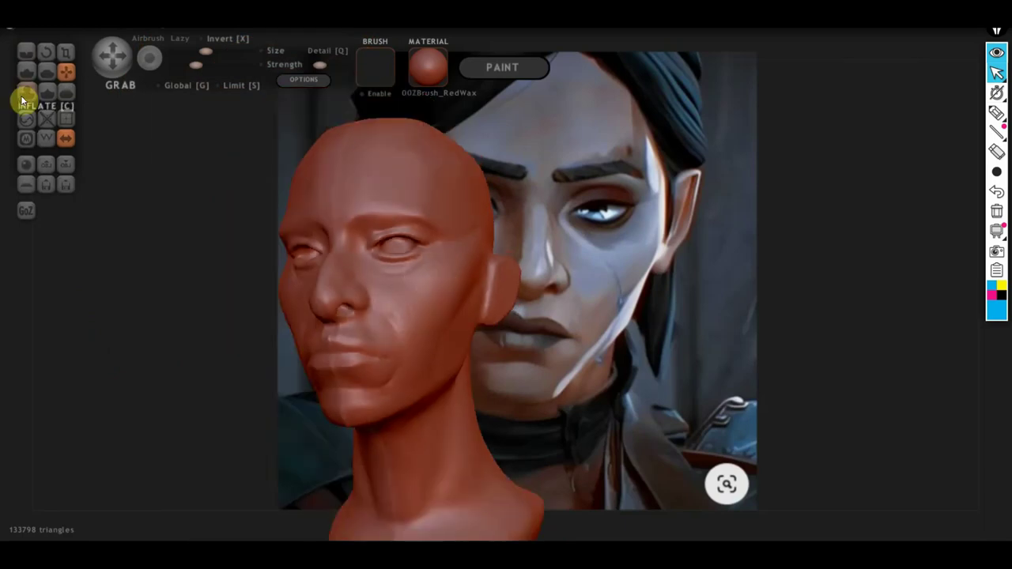
- Flatten the left cheek plane below the eye with two Flatten strokes
left_click(46, 72)
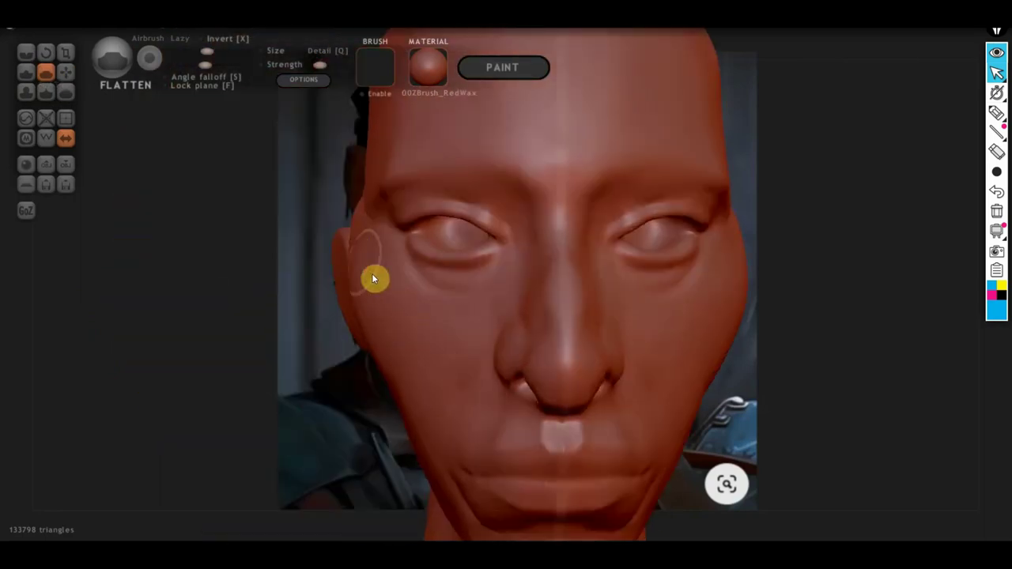
mouse_move(371, 274)
left_mouse_down()
mouse_move(434, 328)
mouse_move(360, 264)
mouse_move(440, 359)
mouse_move(352, 253)
left_mouse_up()
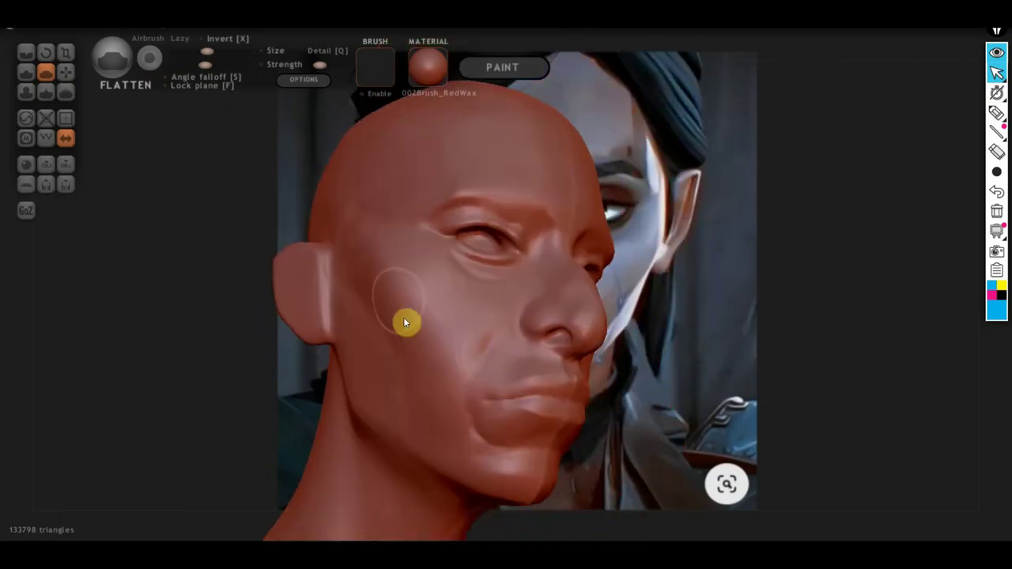
mouse_move(404, 318)
left_mouse_down()
mouse_move(356, 243)
mouse_move(425, 387)
mouse_move(364, 271)
mouse_move(420, 380)
mouse_move(374, 248)
mouse_move(403, 314)
mouse_move(382, 324)
mouse_move(431, 413)
mouse_move(404, 393)
left_mouse_up()
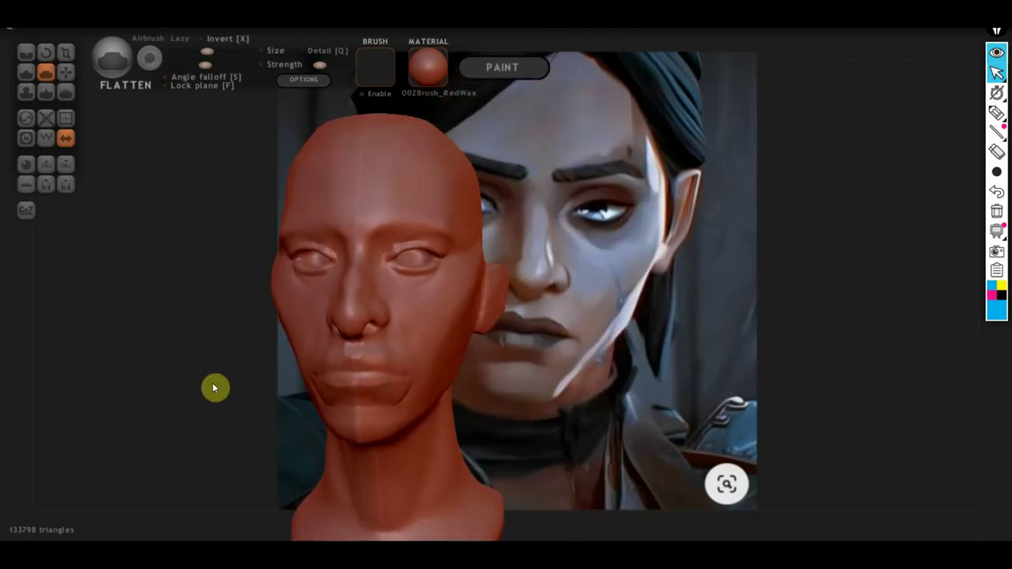
left_click(66, 72)
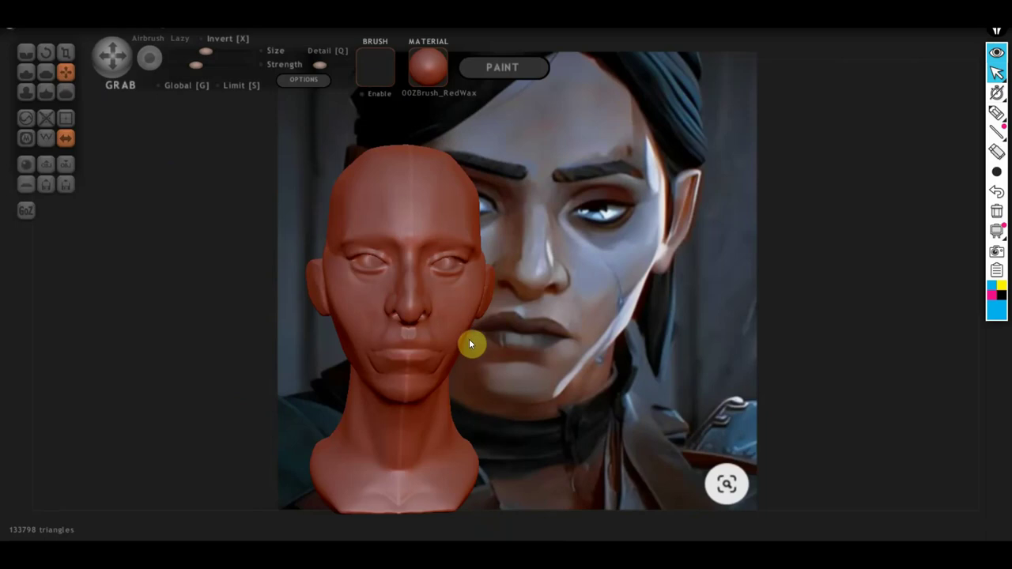
- Undo an unwanted chin pull, then nudge the jaw below the ear with Grab
left_click_drag(427, 371, 355, 366)
key("ctrl+z")
left_click_drag(469, 385, 388, 382)
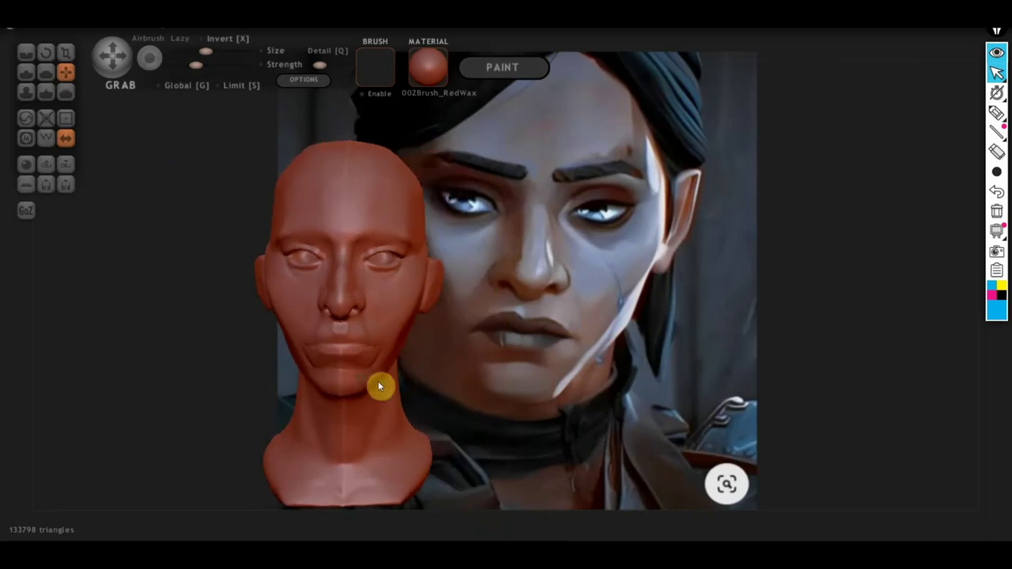
right_click_drag(402, 345, 383, 359)
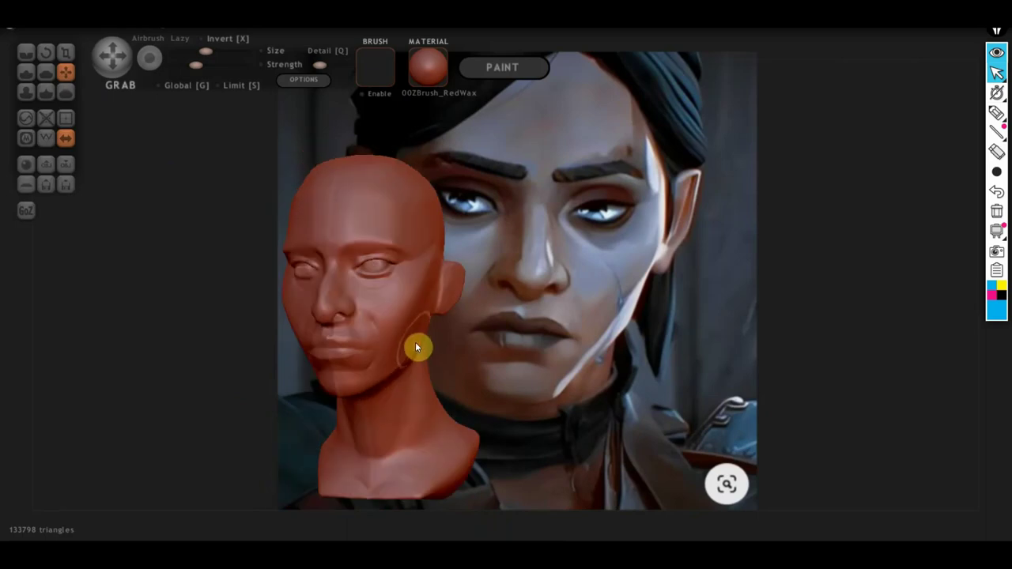
left_click_drag(420, 346, 418, 340)
- Orbit the head through front, left profile and low views to check the jaw
right_click_drag(424, 339, 508, 354)
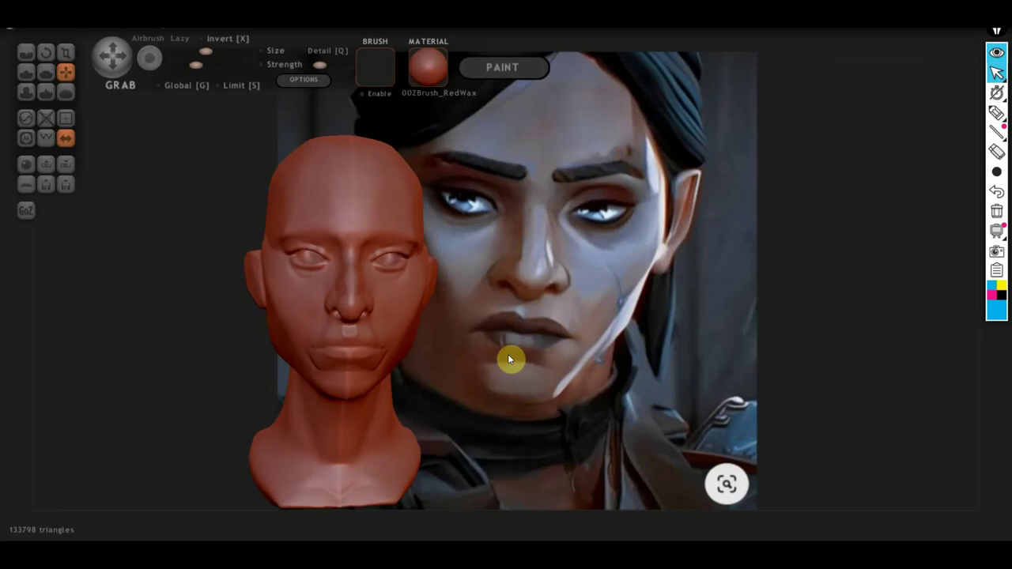
middle_click_drag(327, 372, 456, 364)
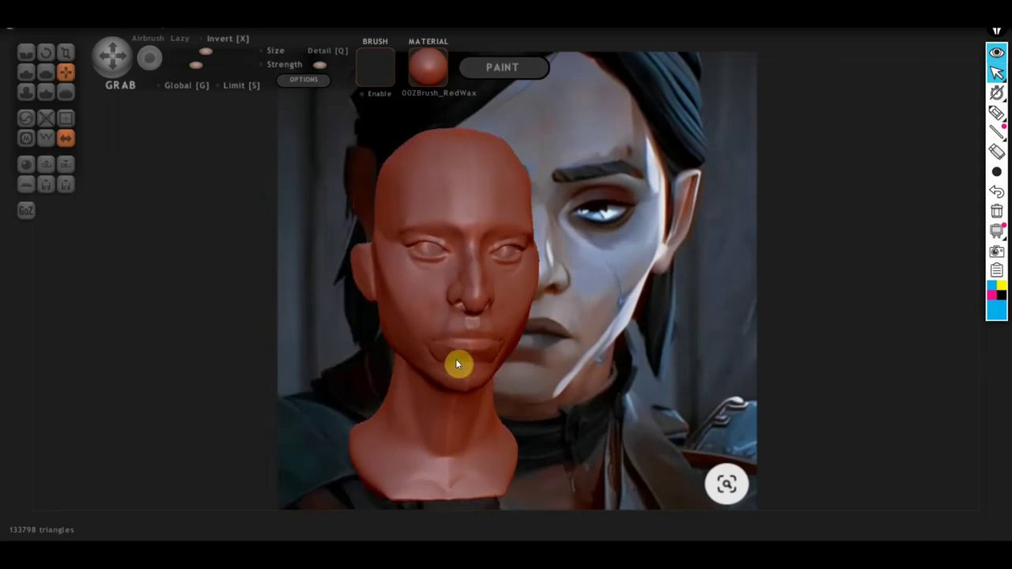
mouse_move(382, 353)
right_mouse_down()
mouse_move(345, 372)
mouse_move(240, 368)
mouse_move(161, 395)
right_mouse_up()
right_click_drag(431, 384, 445, 352)
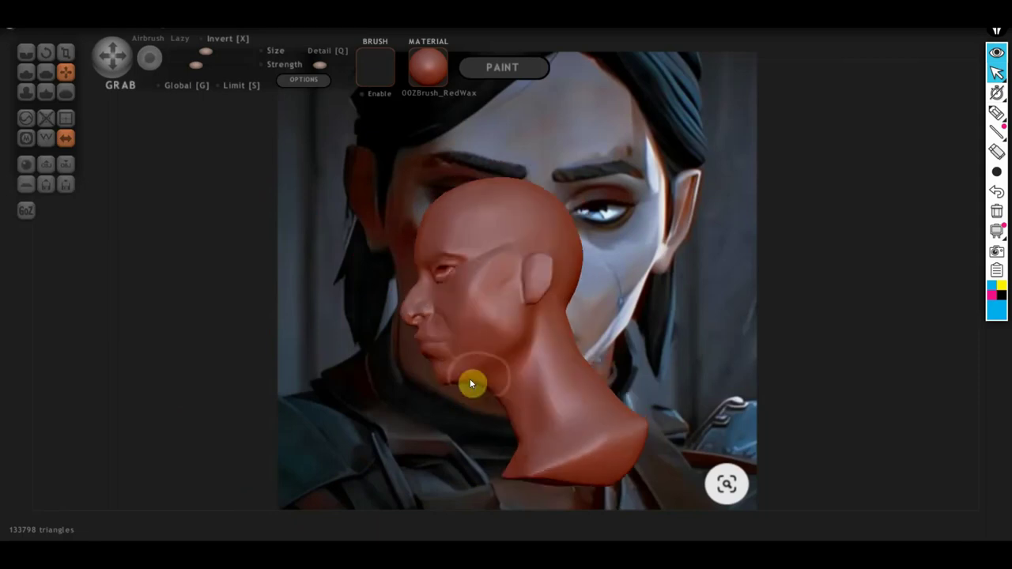
scroll(436, 392, "up", 2)
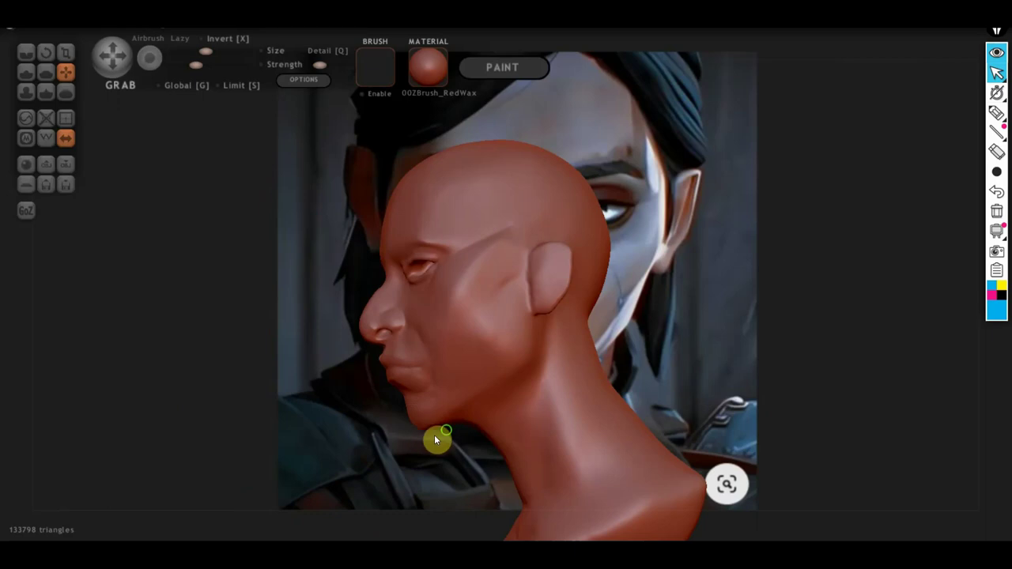
mouse_move(434, 435)
right_mouse_down()
mouse_move(553, 400)
mouse_move(469, 377)
mouse_move(527, 446)
right_mouse_up()
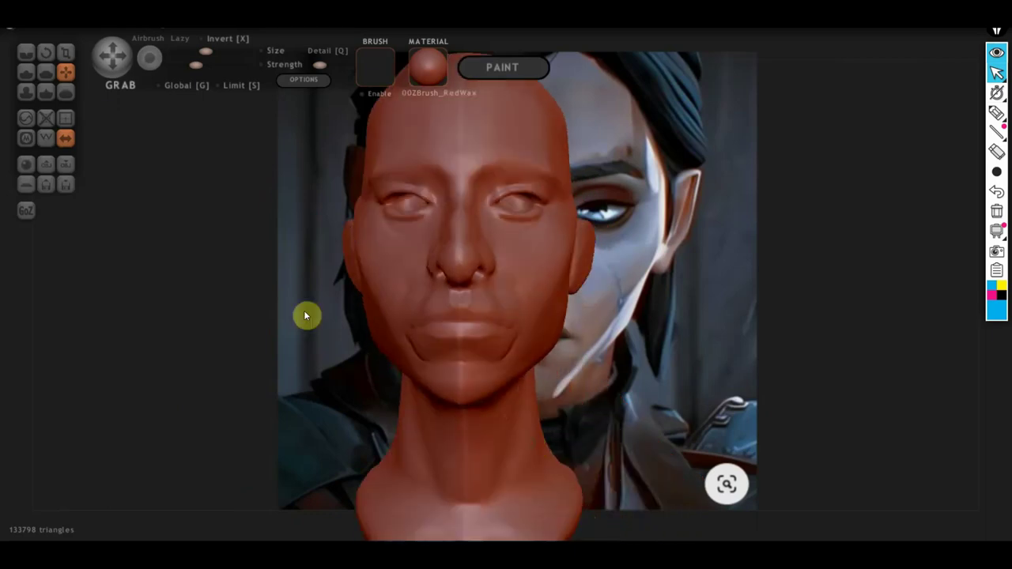
left_click(46, 73)
mouse_move(272, 266)
right_mouse_down()
mouse_move(489, 422)
mouse_move(451, 352)
mouse_move(463, 357)
mouse_move(420, 361)
right_mouse_up()
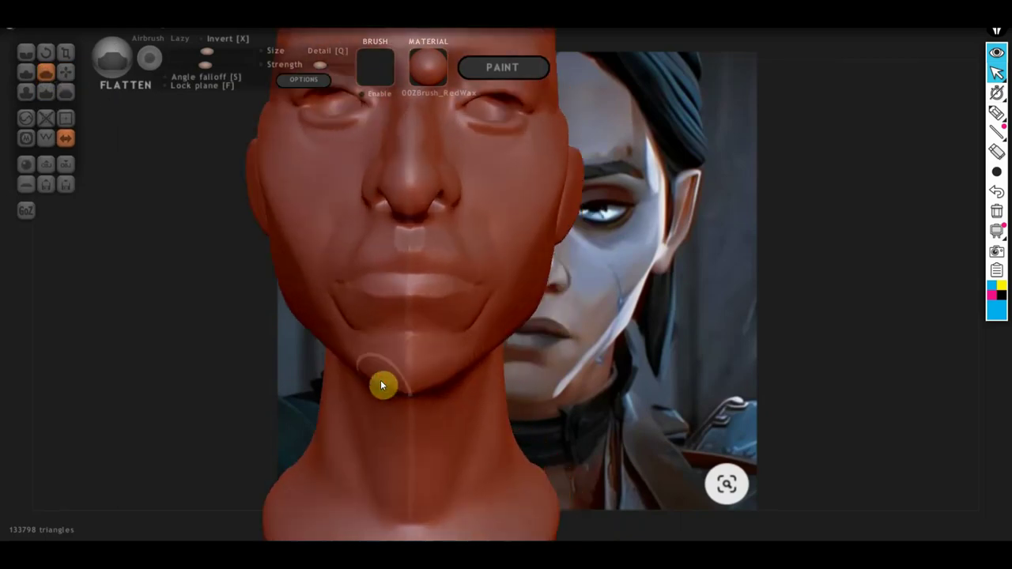
- Round out the underside of the chin with the Draw brush
left_click(26, 72)
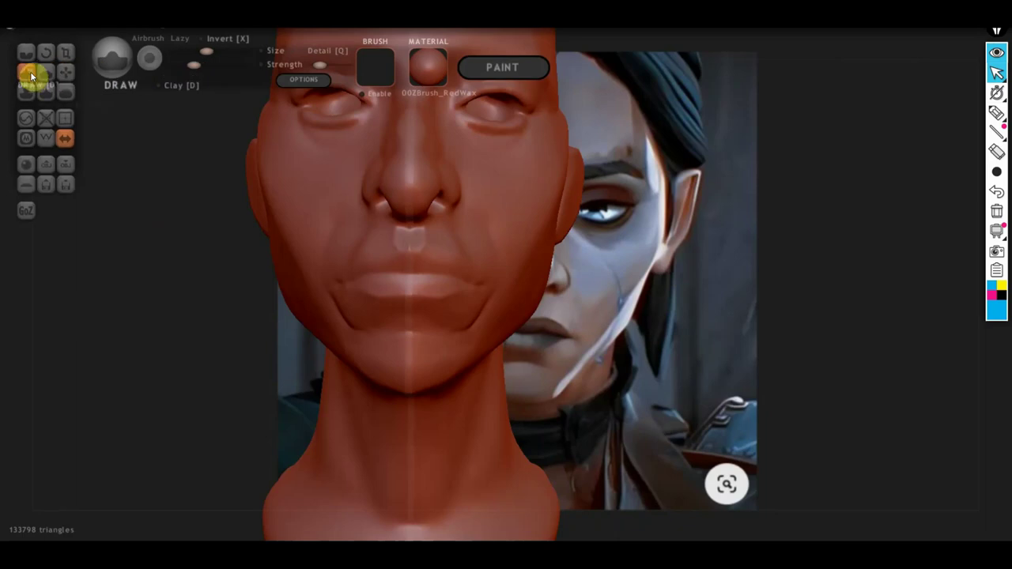
mouse_move(394, 365)
right_mouse_down()
mouse_move(390, 384)
mouse_move(404, 342)
right_mouse_up()
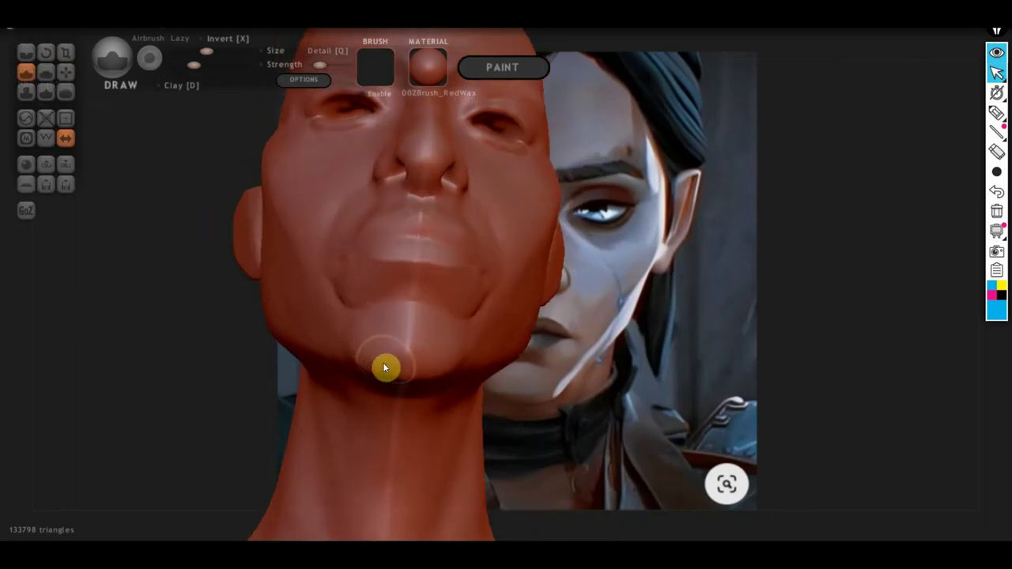
right_click_drag(382, 362, 433, 425)
mouse_move(434, 355)
left_mouse_down()
mouse_move(384, 345)
mouse_move(390, 359)
mouse_move(452, 385)
left_mouse_up()
mouse_move(453, 381)
right_mouse_down()
mouse_move(529, 419)
mouse_move(564, 404)
mouse_move(536, 395)
mouse_move(531, 343)
right_mouse_up()
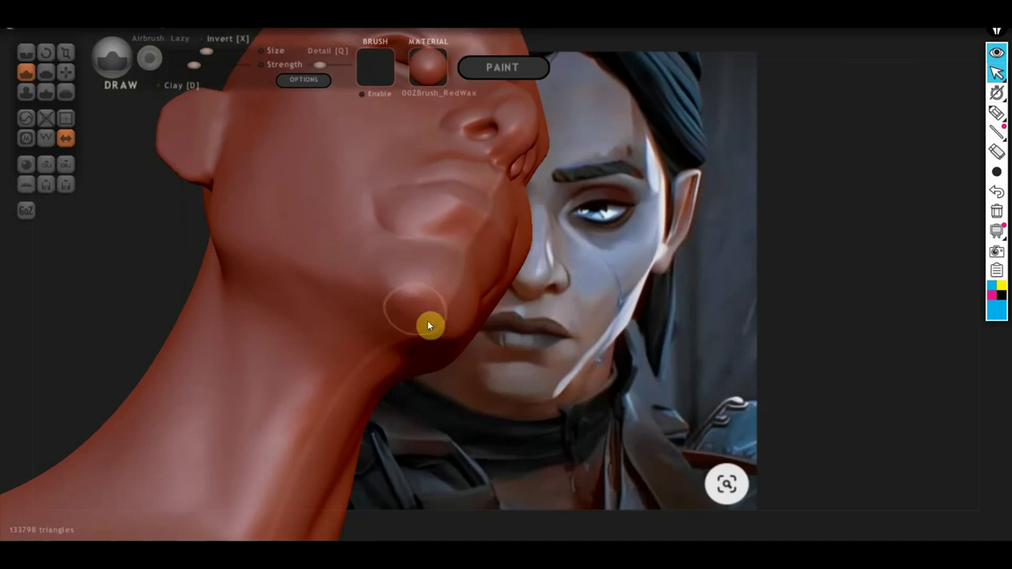
mouse_move(320, 328)
right_mouse_down()
mouse_move(276, 440)
mouse_move(87, 159)
right_mouse_up()
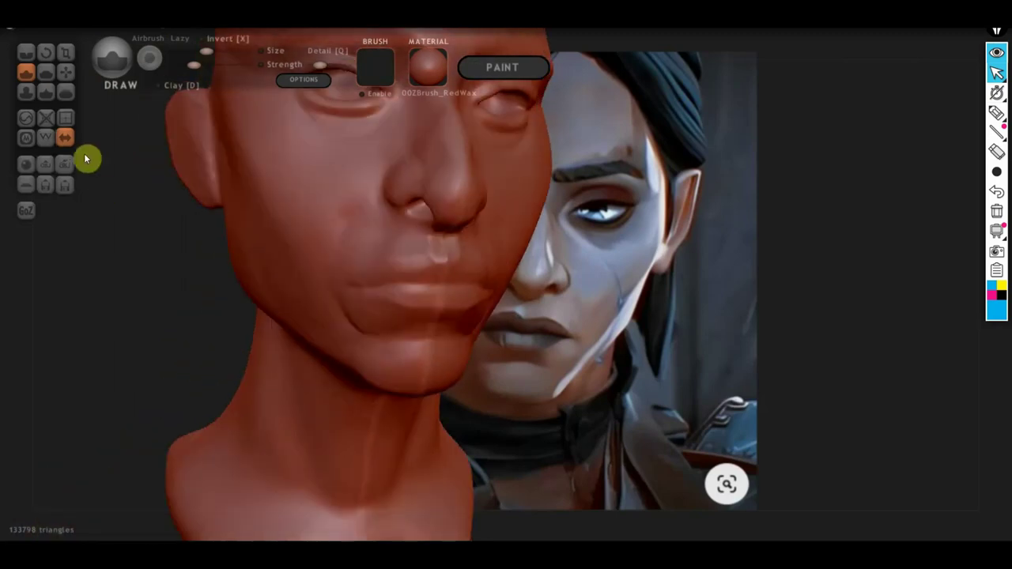
- Flatten the left side of the chin, then smooth the jaw and neck
left_click(46, 73)
right_click_drag(342, 377, 408, 434)
mouse_move(431, 405)
left_mouse_down()
mouse_move(357, 414)
mouse_move(436, 394)
mouse_move(294, 407)
left_mouse_up()
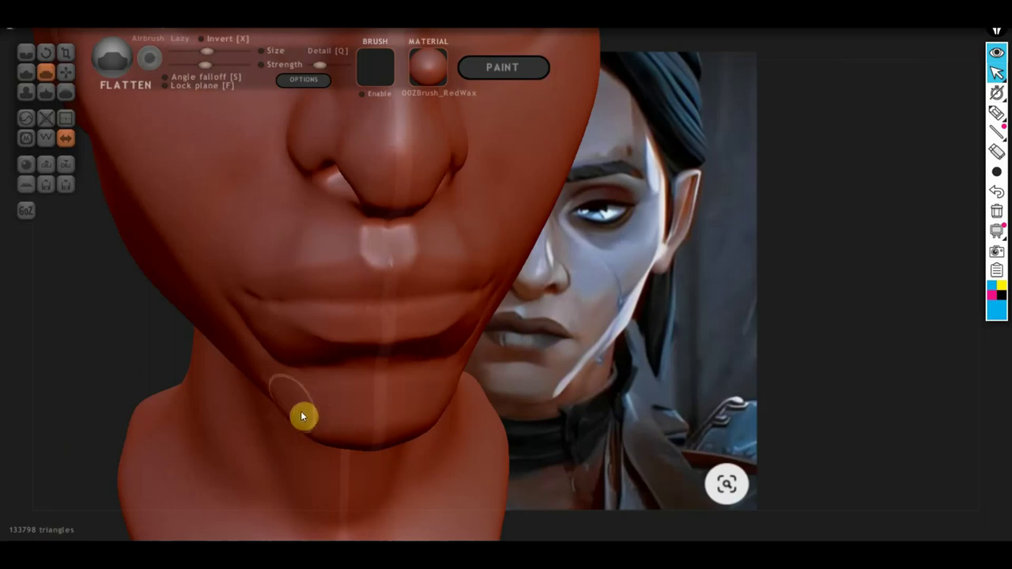
right_click_drag(422, 398, 424, 414)
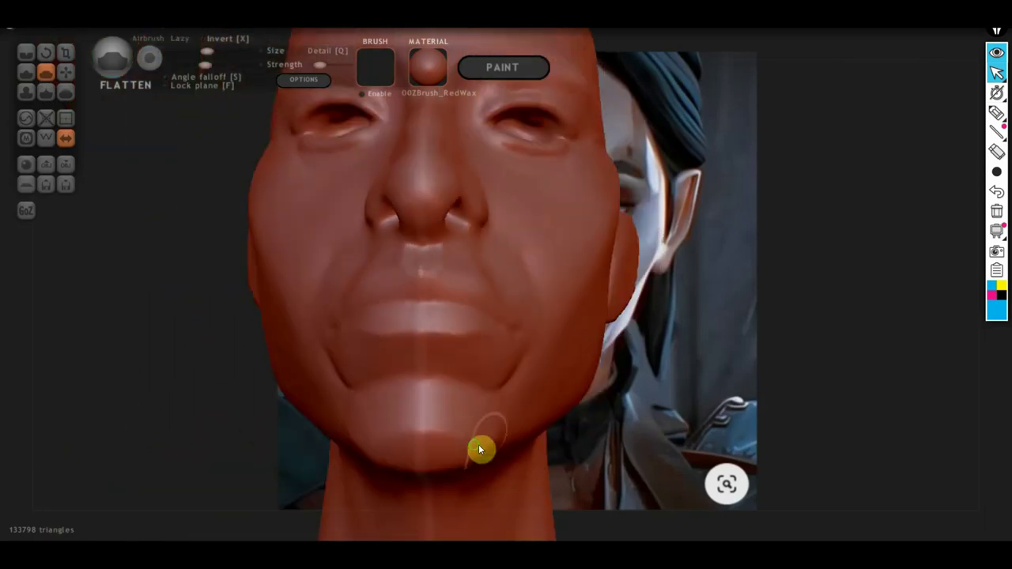
mouse_move(478, 447)
right_mouse_down()
mouse_move(457, 445)
mouse_move(506, 465)
mouse_move(497, 451)
mouse_move(294, 466)
mouse_move(343, 456)
mouse_move(320, 348)
right_mouse_up()
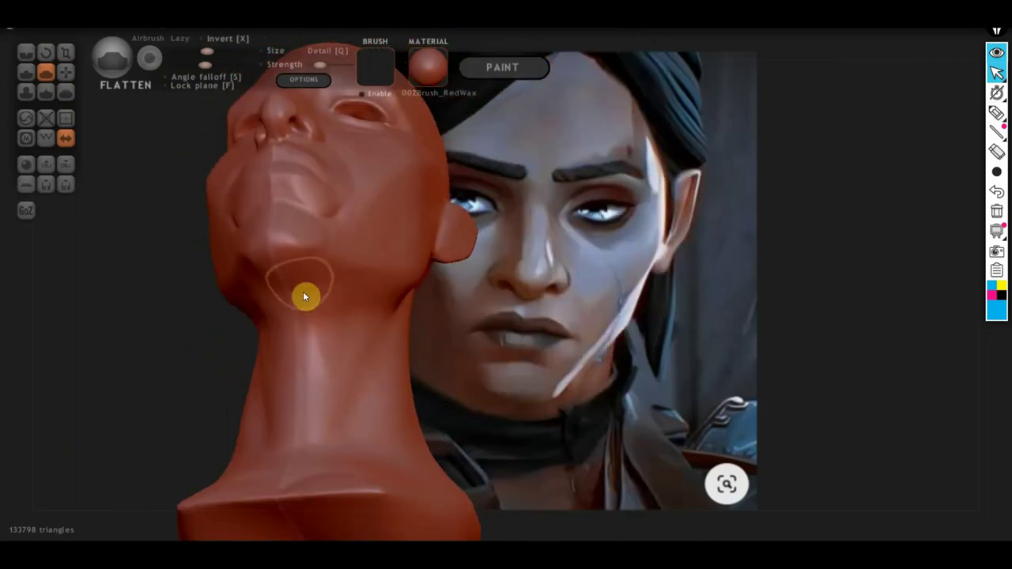
mouse_move(270, 270)
left_mouse_down()
mouse_move(294, 265)
mouse_move(351, 296)
mouse_move(327, 307)
mouse_move(343, 397)
mouse_move(359, 345)
mouse_move(343, 412)
left_mouse_up()
mouse_move(343, 411)
right_mouse_down()
mouse_move(349, 448)
mouse_move(400, 445)
mouse_move(355, 459)
mouse_move(395, 424)
mouse_move(444, 423)
right_mouse_up()
scroll(356, 453, "down", 2)
mouse_move(500, 373)
middle_mouse_down()
mouse_move(493, 360)
mouse_move(507, 420)
middle_mouse_up()
- Refine the flattened temple plane and check the head from front and three-quarter angles
right_click_drag(495, 412, 619, 431)
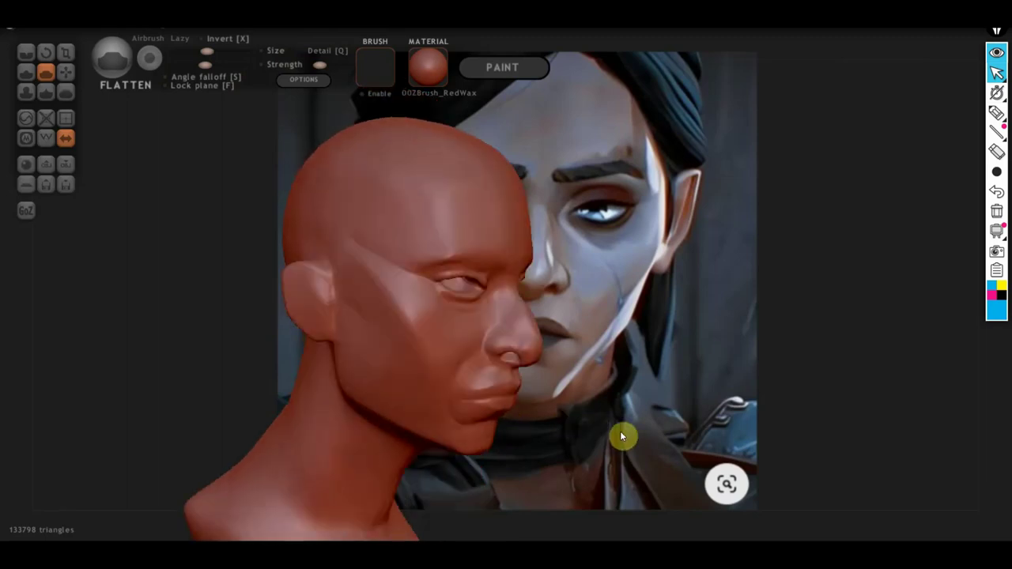
mouse_move(436, 261)
left_mouse_down()
mouse_move(441, 182)
mouse_move(406, 245)
mouse_move(399, 226)
mouse_move(419, 214)
mouse_move(404, 192)
mouse_move(448, 248)
mouse_move(431, 266)
mouse_move(435, 240)
mouse_move(418, 244)
mouse_move(386, 198)
mouse_move(397, 188)
left_mouse_up()
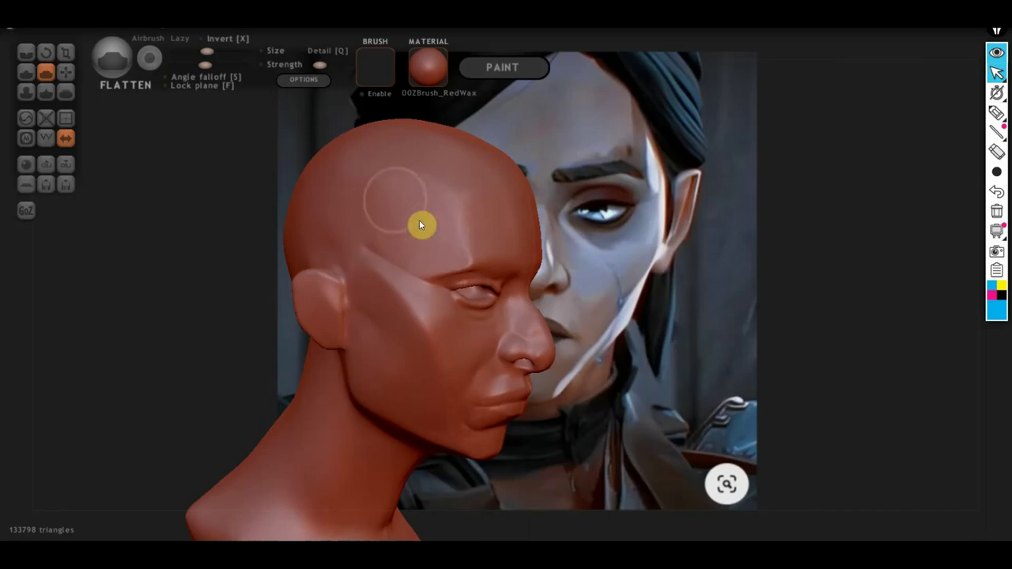
mouse_move(420, 224)
left_mouse_down()
mouse_move(395, 262)
mouse_move(273, 237)
left_mouse_up()
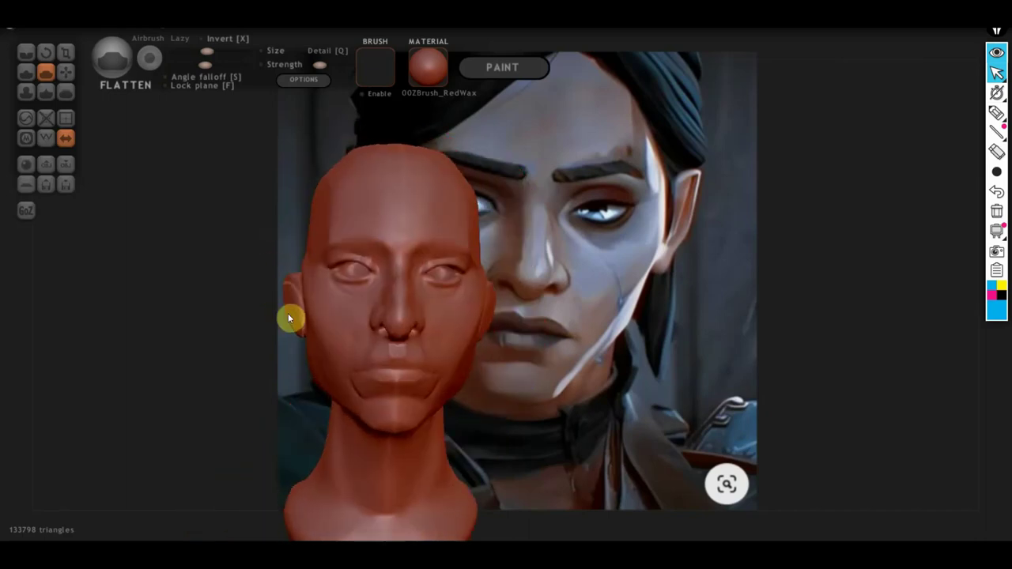
mouse_move(156, 209)
left_mouse_down()
mouse_move(235, 251)
mouse_move(362, 232)
left_mouse_up()
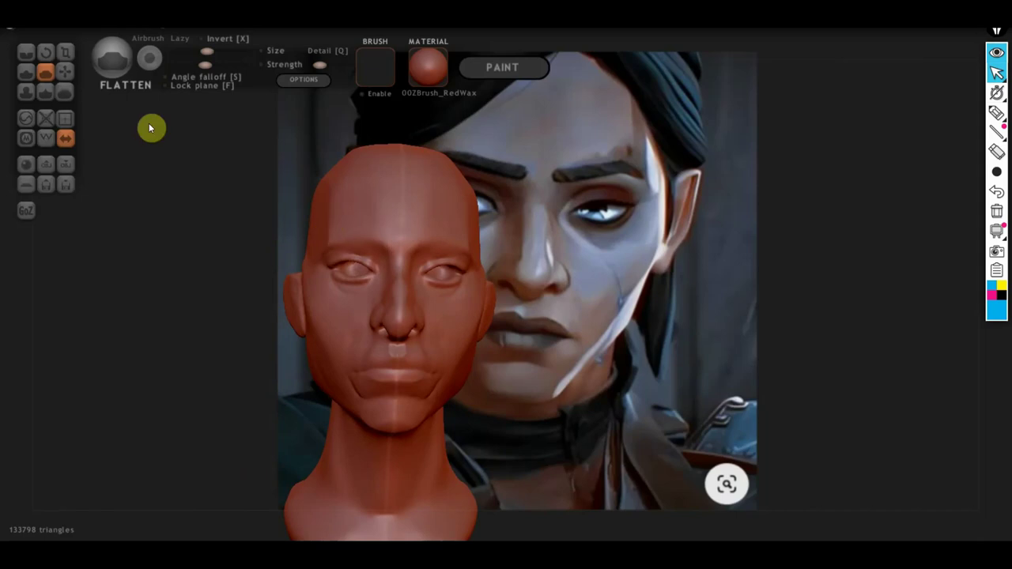
- With Grab selected, orbit the head through profile and front views against the reference
left_click(72, 74)
left_click_drag(170, 162, 212, 200)
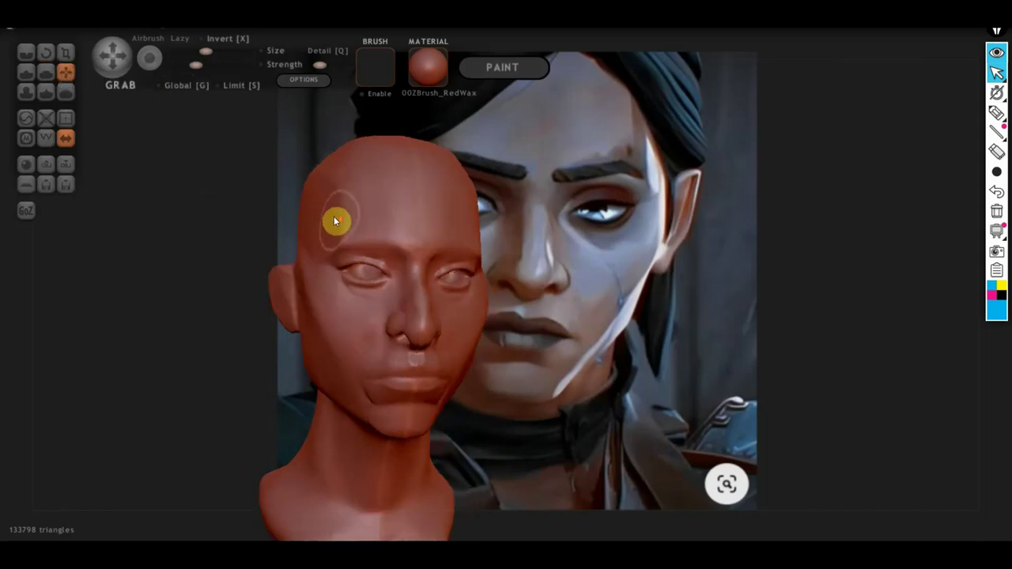
scroll(351, 220, "down", 2)
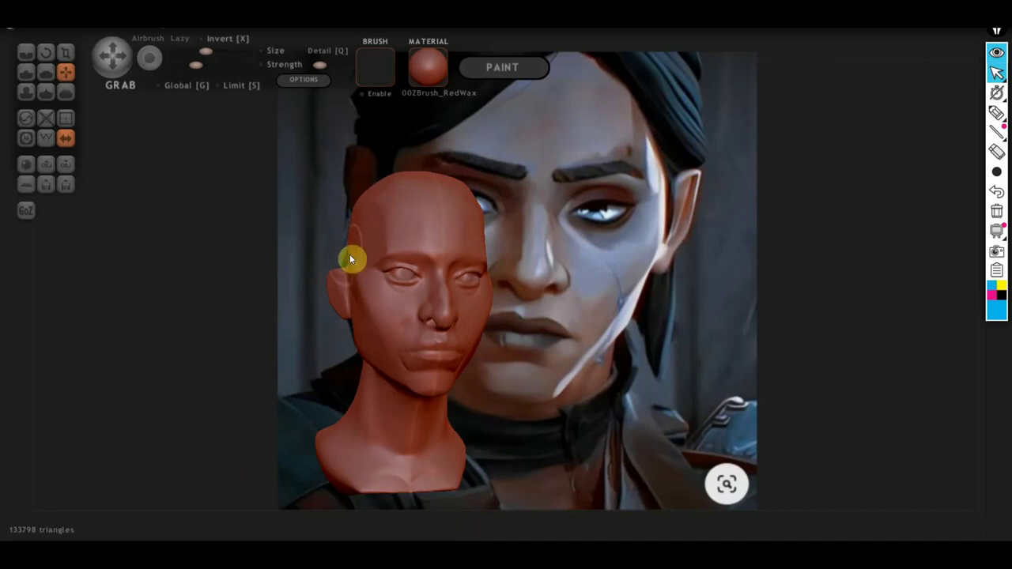
mouse_move(343, 259)
left_mouse_down()
mouse_move(475, 327)
mouse_move(411, 290)
mouse_move(390, 297)
mouse_move(390, 316)
mouse_move(304, 263)
left_mouse_up()
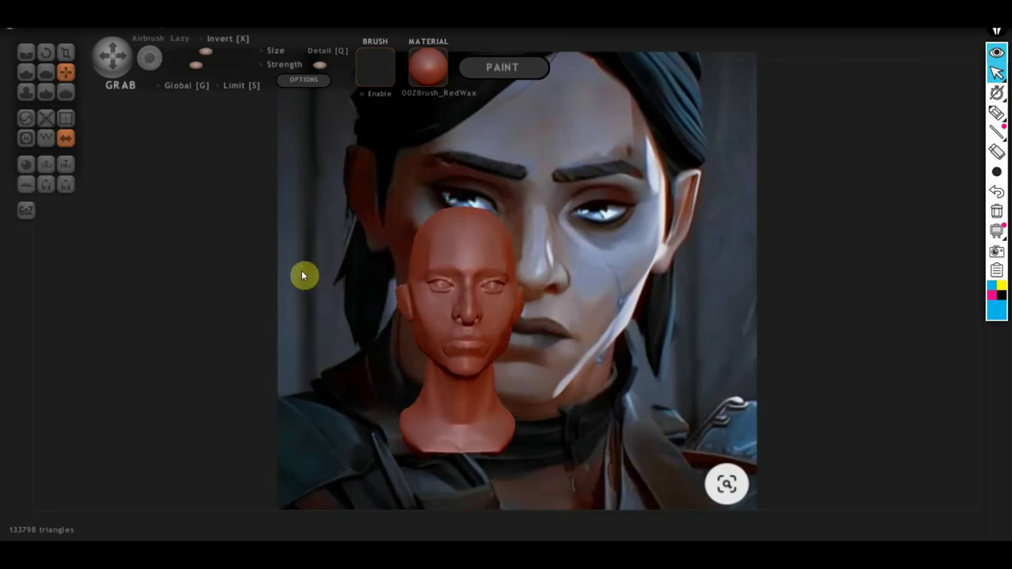
mouse_move(349, 309)
left_mouse_down()
mouse_move(474, 327)
mouse_move(325, 335)
left_mouse_up()
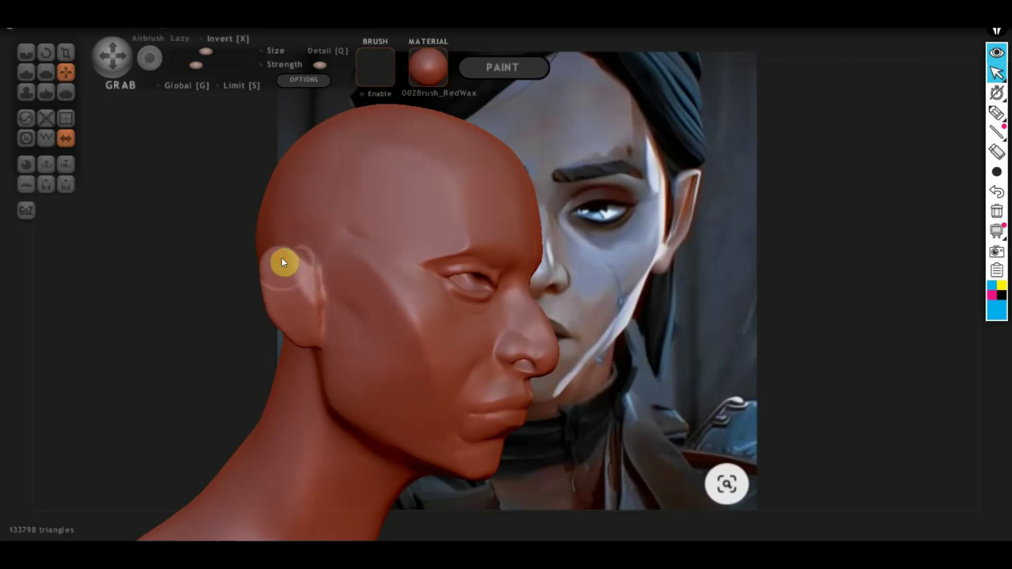
mouse_move(292, 343)
left_mouse_down()
mouse_move(212, 359)
mouse_move(293, 346)
mouse_move(331, 324)
mouse_move(191, 355)
mouse_move(309, 358)
mouse_move(402, 345)
left_mouse_up()
scroll(359, 348, "up", 3)
scroll(266, 282, "down", 3)
scroll(351, 326, "down", 2)
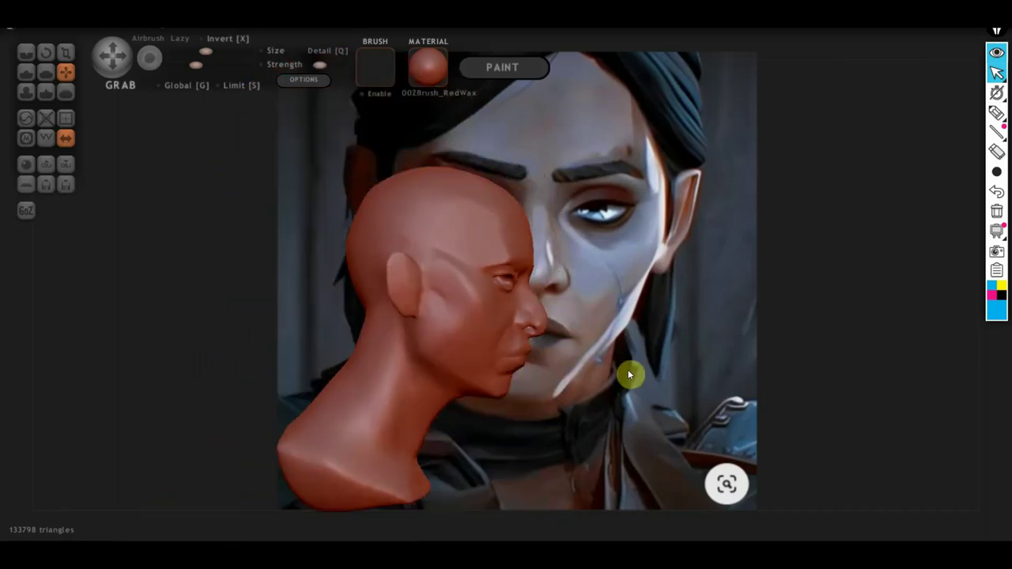
left_click_drag(644, 368, 542, 372)
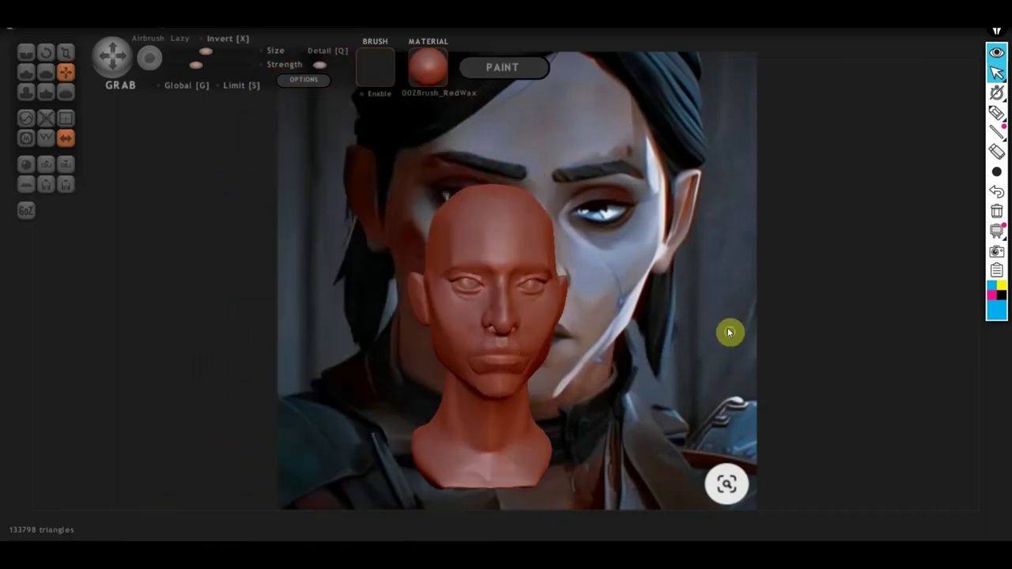
left_click_drag(728, 332, 624, 348)
scroll(624, 366, "up", 2)
- Carve sharp creases along both upper eyelids and below the right eye's inner corner
scroll(617, 366, "up", 2)
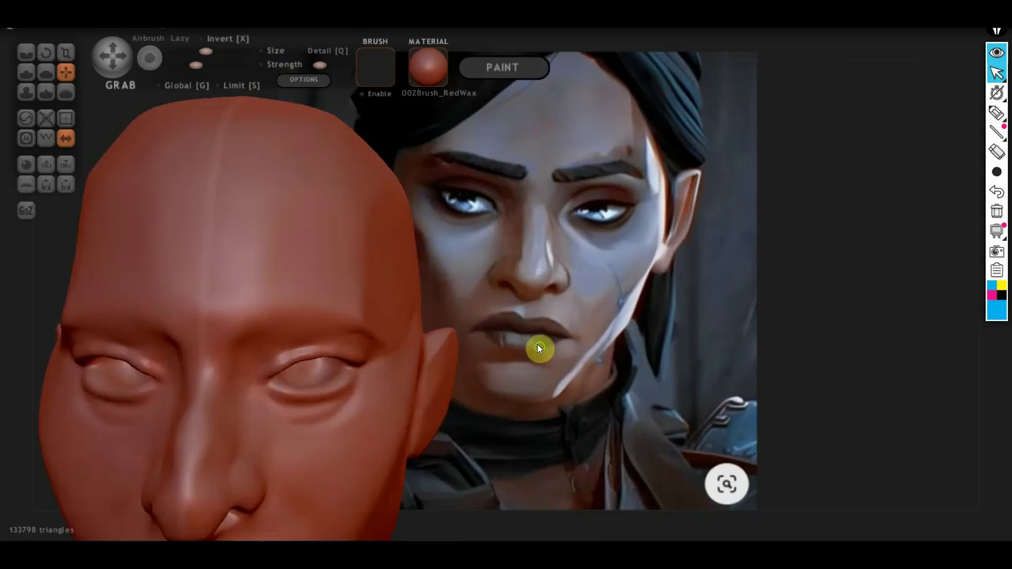
scroll(553, 356, "up", 2)
mouse_move(571, 368)
left_mouse_down()
mouse_move(542, 312)
mouse_move(592, 289)
mouse_move(592, 319)
left_mouse_up()
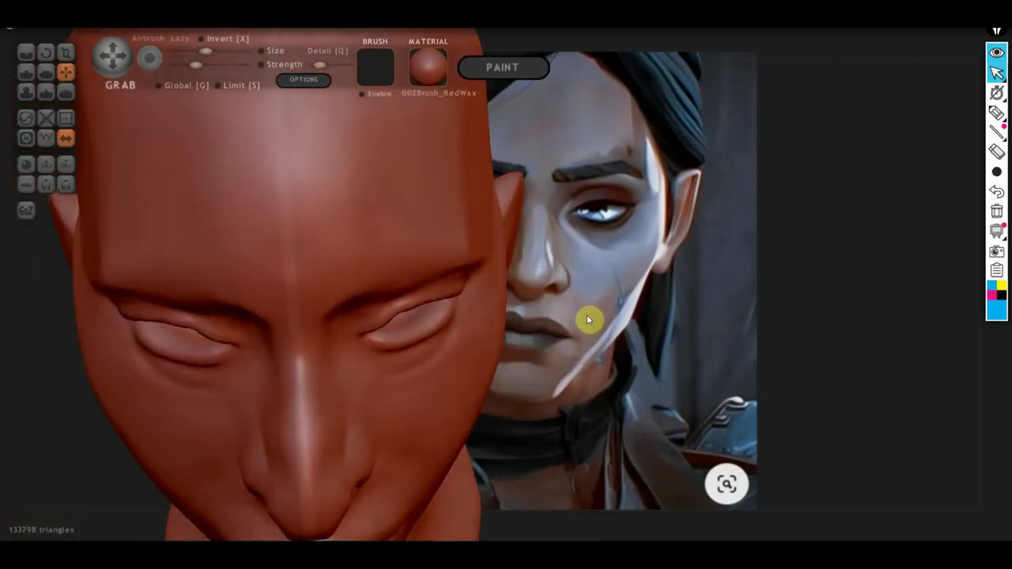
mouse_move(351, 285)
left_mouse_down()
mouse_move(355, 327)
mouse_move(400, 322)
mouse_move(401, 334)
mouse_move(423, 308)
mouse_move(440, 311)
mouse_move(402, 323)
mouse_move(428, 355)
left_mouse_up()
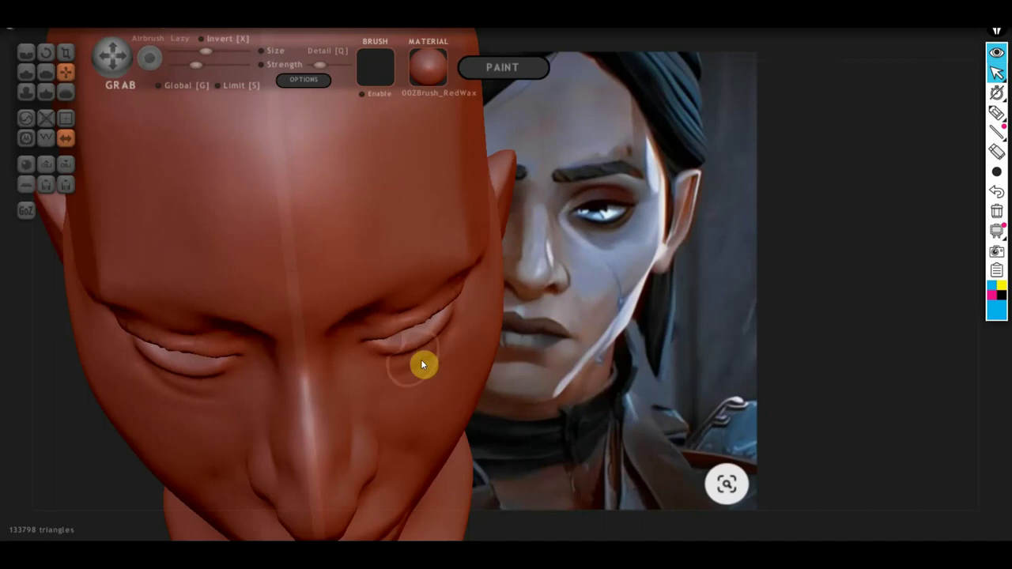
mouse_move(420, 359)
right_mouse_down()
mouse_move(406, 280)
mouse_move(430, 291)
right_mouse_up()
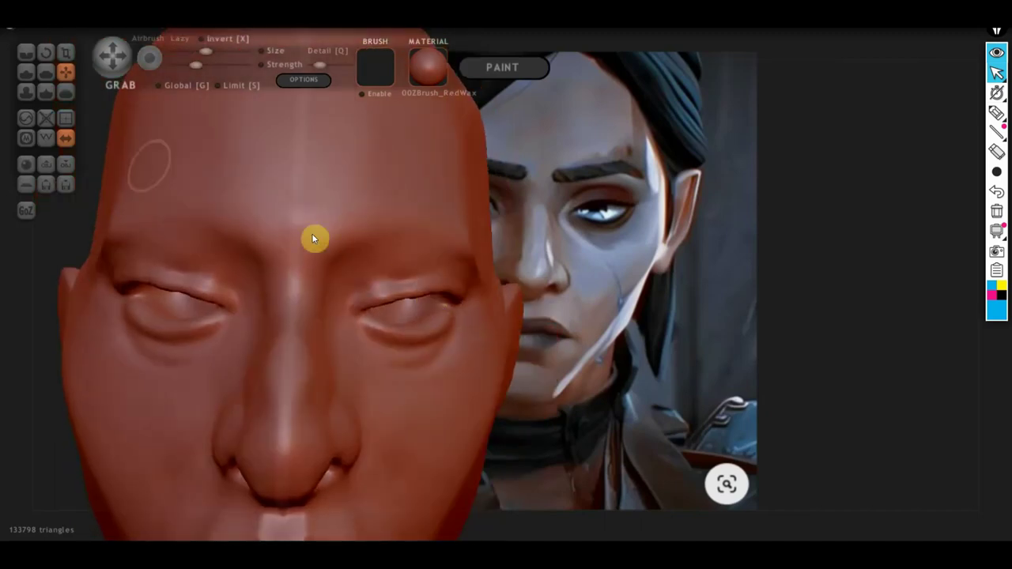
left_click(27, 50)
scroll(378, 292, "up", 2)
left_click_drag(377, 311, 470, 303)
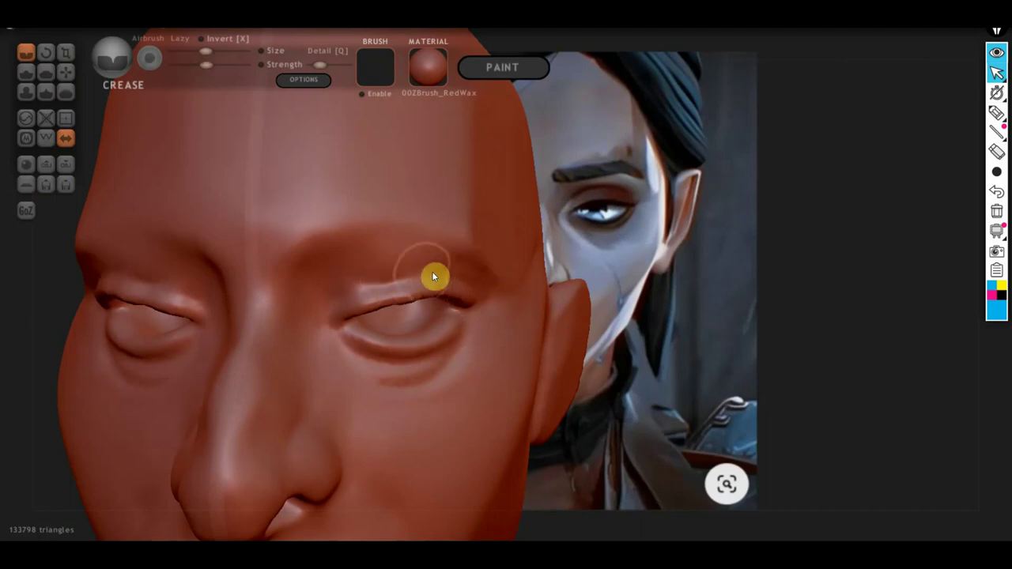
mouse_move(386, 283)
left_mouse_down()
mouse_move(436, 275)
mouse_move(339, 293)
mouse_move(429, 264)
mouse_move(327, 307)
mouse_move(418, 267)
mouse_move(335, 301)
mouse_move(481, 274)
mouse_move(446, 277)
mouse_move(490, 287)
mouse_move(356, 278)
mouse_move(327, 315)
left_mouse_up()
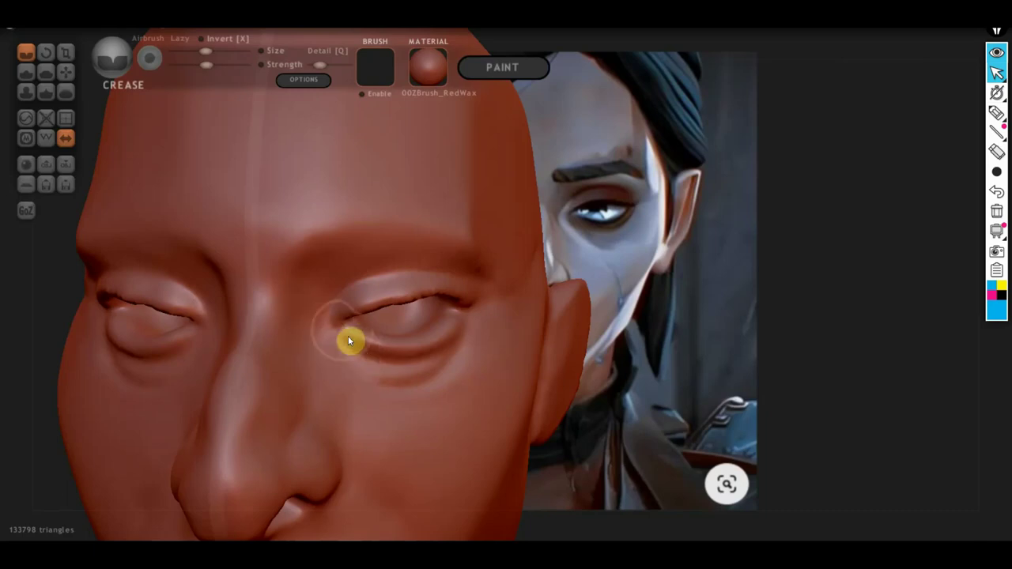
mouse_move(316, 338)
left_mouse_down()
mouse_move(364, 391)
mouse_move(422, 400)
mouse_move(482, 384)
mouse_move(514, 394)
left_mouse_up()
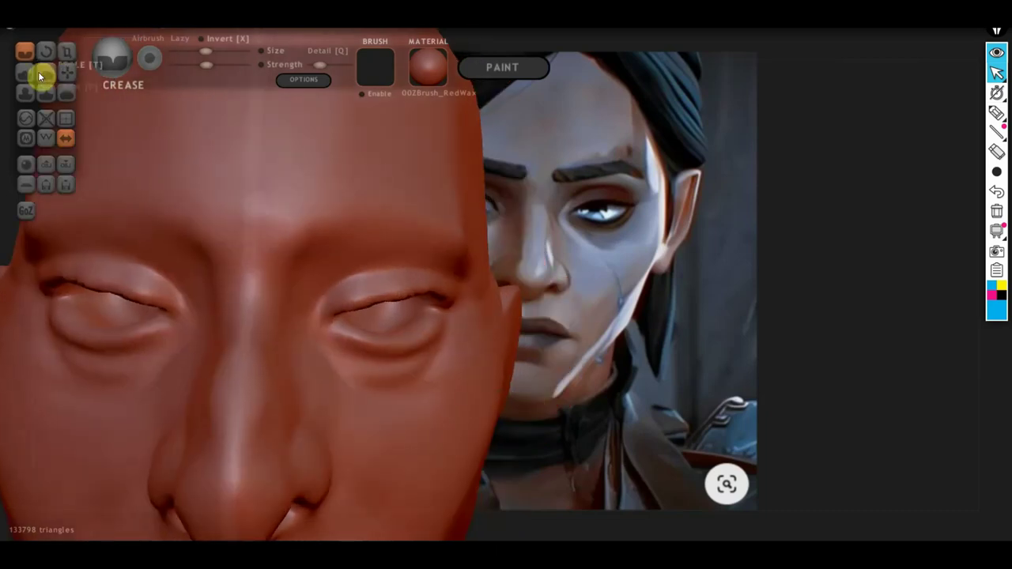
- Reshape the outer eyelid corners with the Grab brush
mouse_move(479, 357)
left_mouse_down()
mouse_move(415, 357)
mouse_move(402, 407)
left_mouse_up()
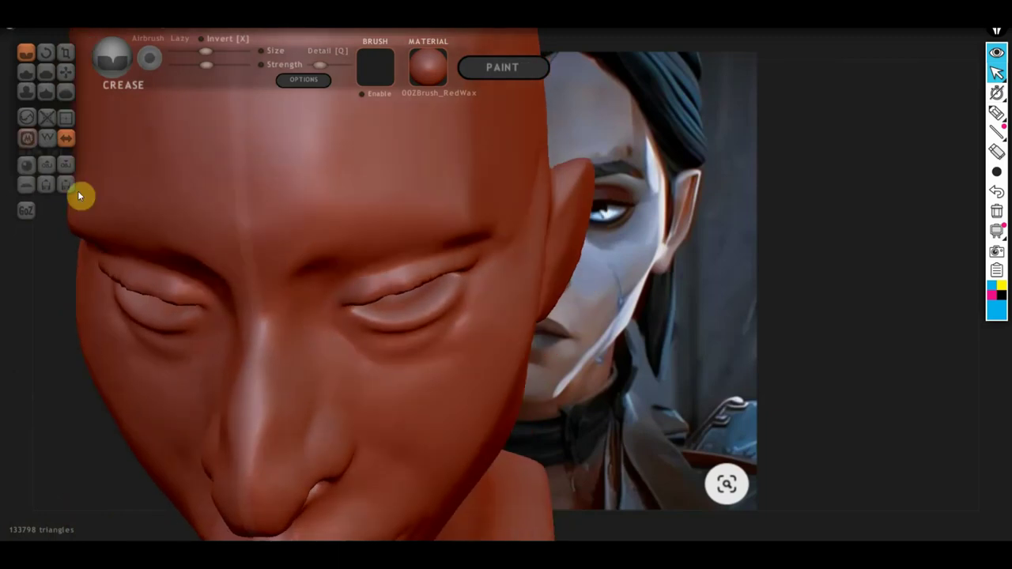
left_click(67, 72)
scroll(455, 293, "down", 3)
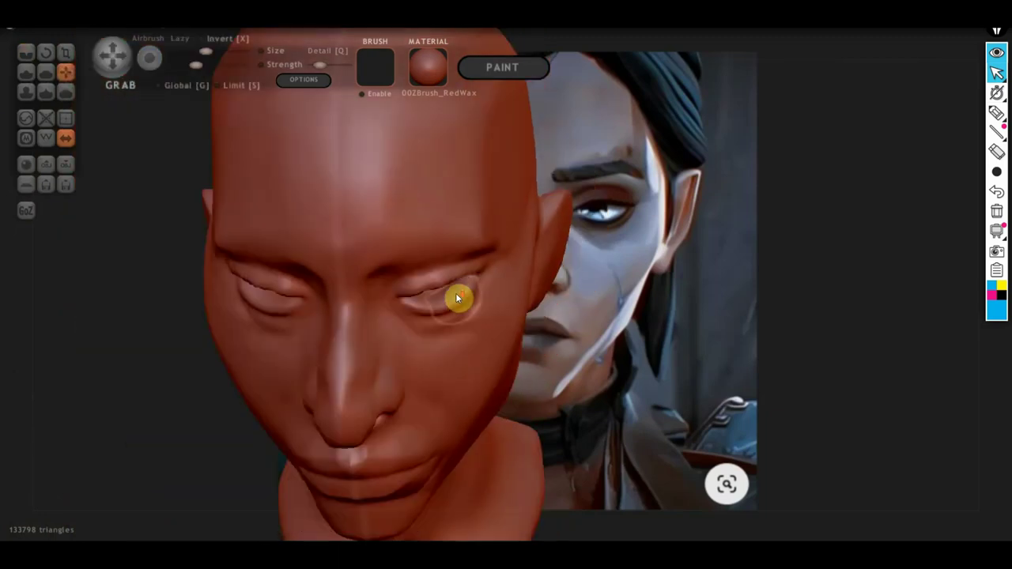
left_click_drag(456, 297, 481, 328)
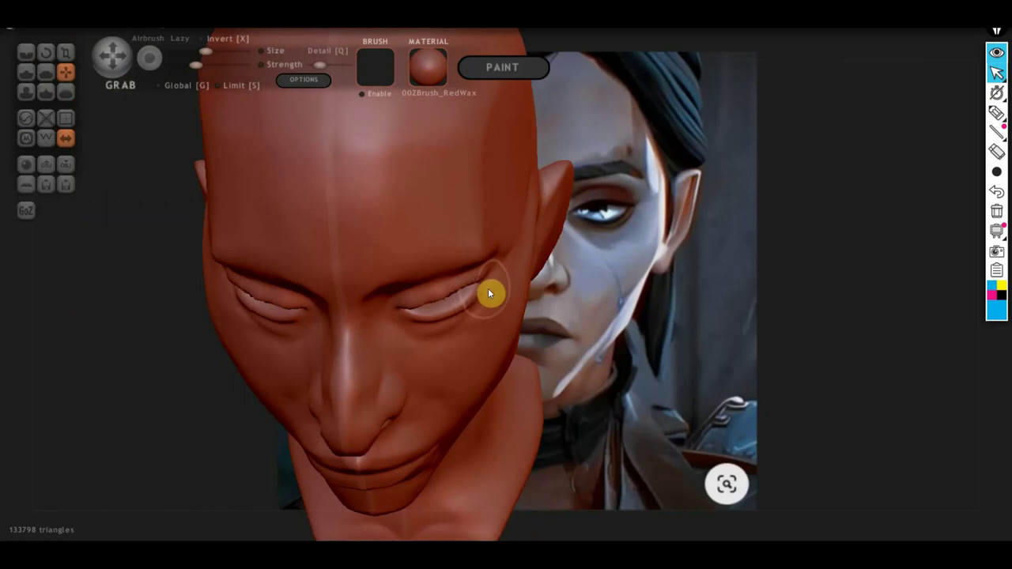
mouse_move(486, 281)
left_mouse_down()
mouse_move(495, 280)
mouse_move(466, 318)
left_mouse_up()
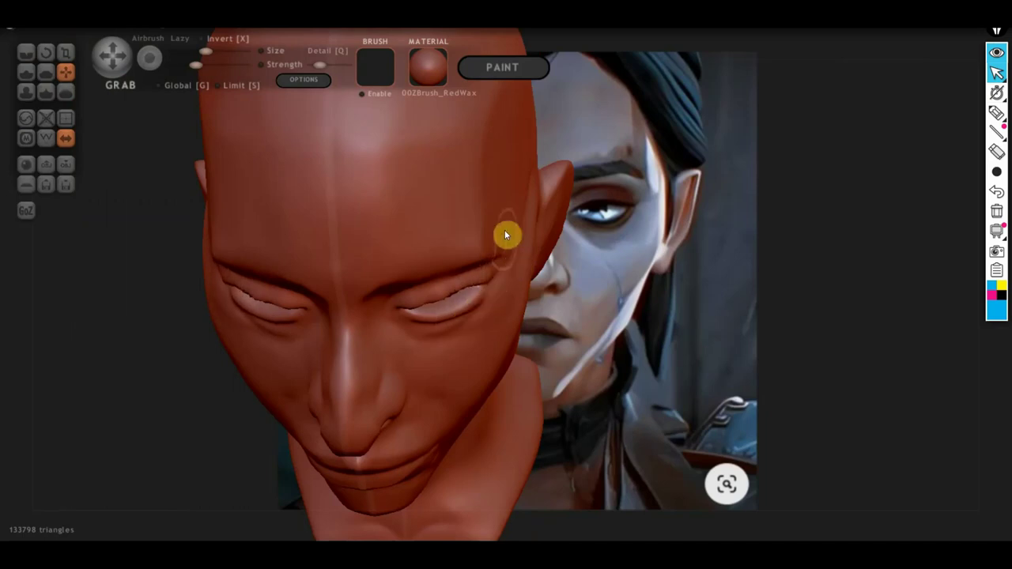
left_click_drag(533, 294, 582, 298)
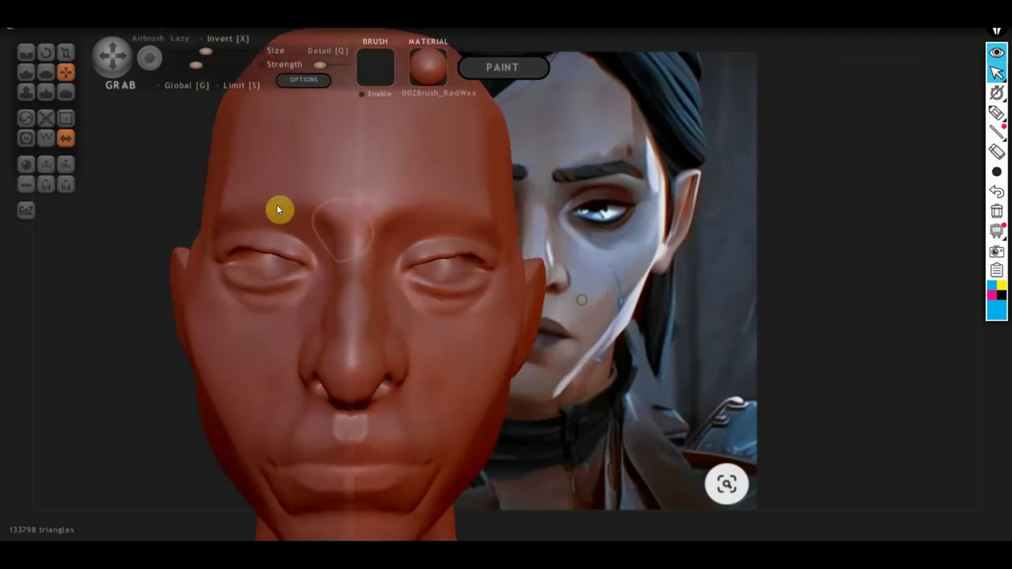
- Flatten the upper eyelid surface from several angles, including its inner part
left_click(38, 70)
scroll(293, 275, "up", 3)
scroll(366, 267, "up", 3)
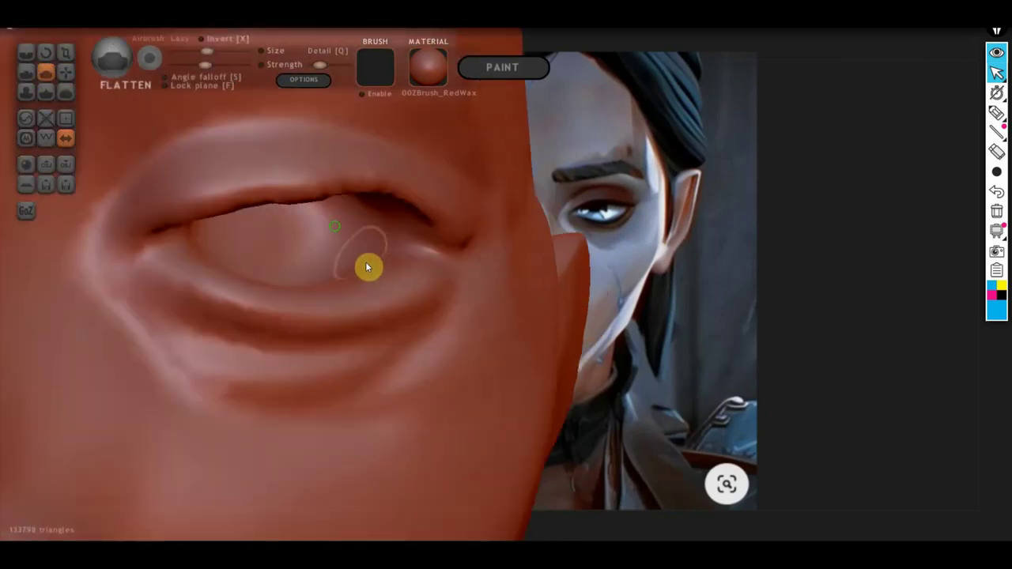
scroll(287, 189, "up", 3)
scroll(409, 233, "up", 3)
mouse_move(421, 228)
left_mouse_down()
mouse_move(348, 176)
mouse_move(276, 156)
mouse_move(149, 142)
mouse_move(289, 159)
mouse_move(383, 215)
left_mouse_up()
mouse_move(382, 215)
right_mouse_down()
mouse_move(374, 292)
mouse_move(366, 267)
right_mouse_up()
mouse_move(366, 266)
left_mouse_down()
mouse_move(229, 221)
mouse_move(348, 237)
mouse_move(287, 203)
mouse_move(137, 229)
left_mouse_up()
right_click_drag(137, 229, 212, 293)
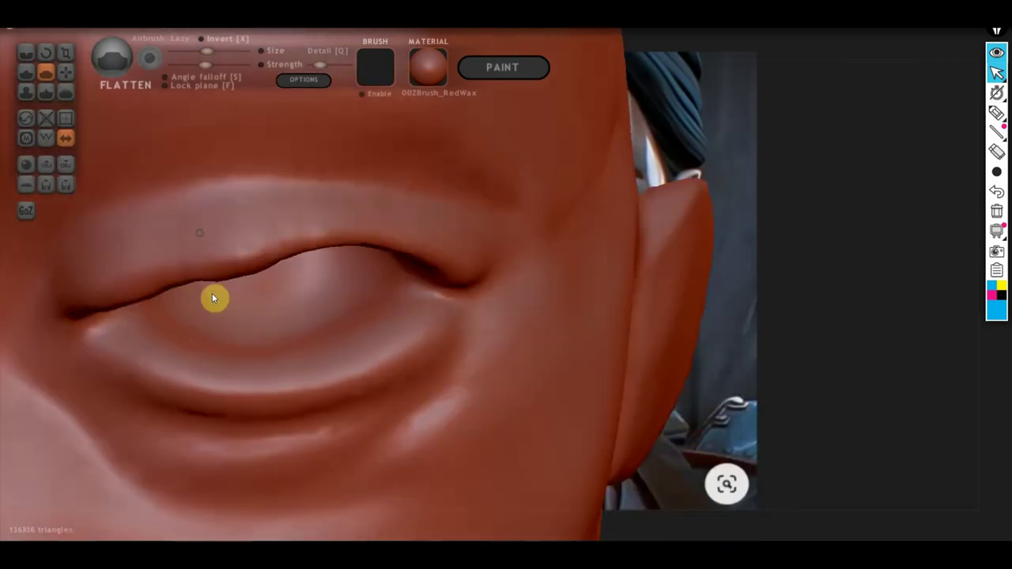
left_click_drag(212, 293, 331, 238)
mouse_move(301, 274)
left_mouse_down()
mouse_move(289, 214)
mouse_move(219, 219)
mouse_move(248, 218)
mouse_move(117, 254)
left_mouse_up()
mouse_move(117, 254)
right_mouse_down()
mouse_move(189, 234)
mouse_move(250, 186)
right_mouse_up()
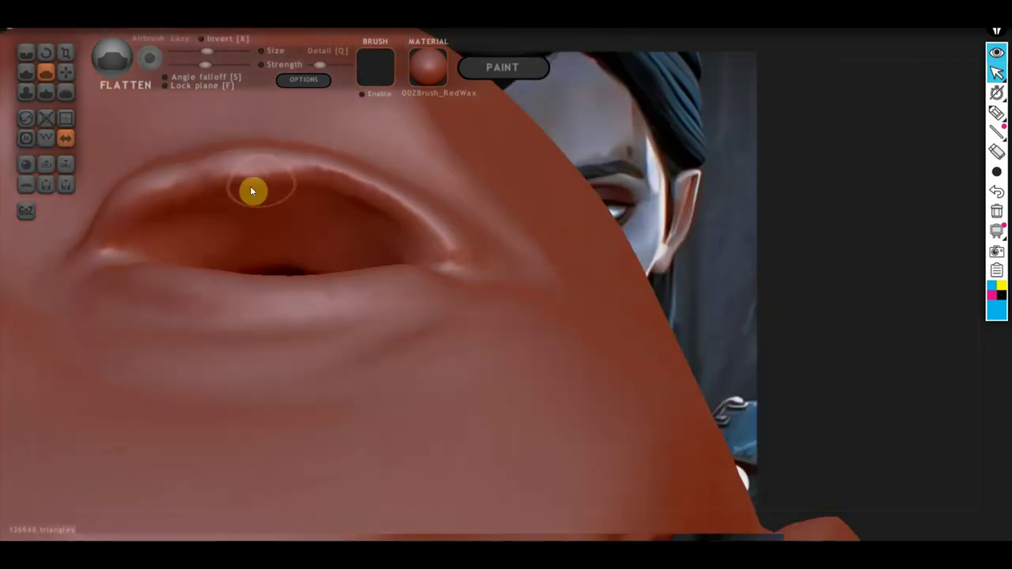
mouse_move(296, 192)
left_mouse_down()
mouse_move(140, 234)
mouse_move(242, 195)
mouse_move(358, 207)
left_mouse_up()
- Define and refine the upper-lid fold, working from the inner corner outward
right_click_drag(420, 255, 434, 282)
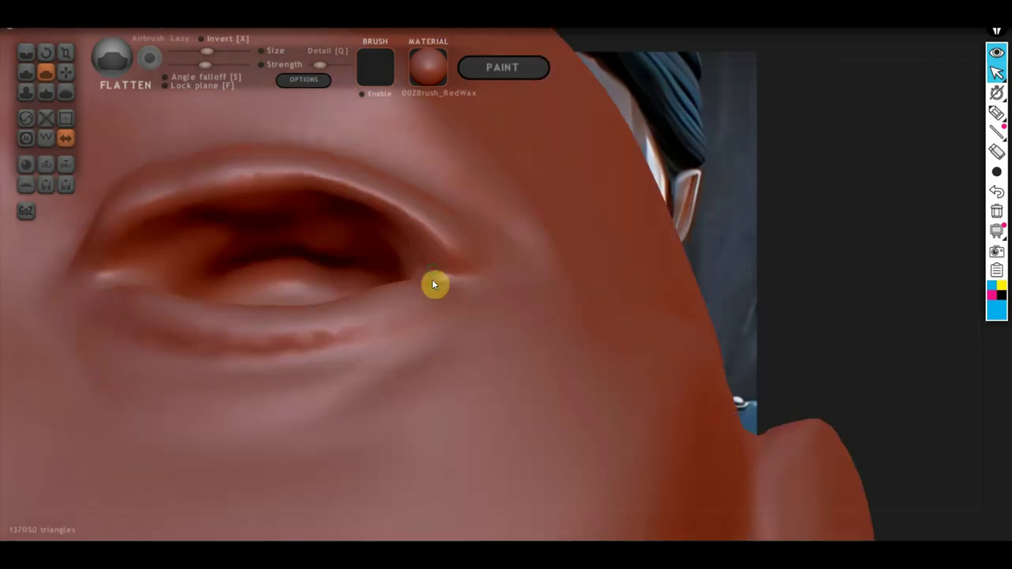
mouse_move(461, 269)
left_mouse_down()
mouse_move(441, 240)
mouse_move(334, 199)
mouse_move(404, 244)
left_mouse_up()
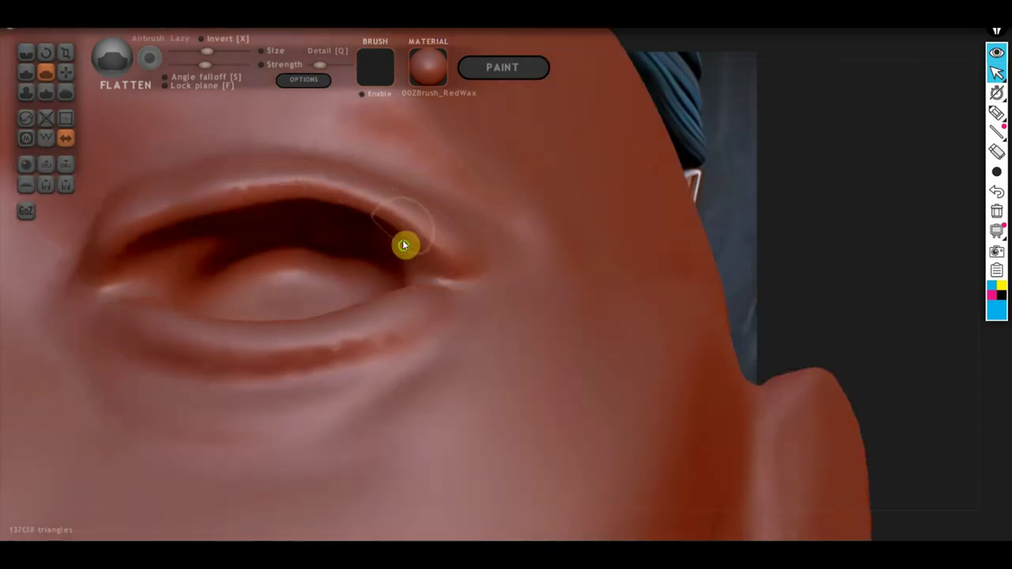
right_click_drag(403, 244, 458, 318)
mouse_move(478, 286)
left_mouse_down()
mouse_move(472, 273)
mouse_move(387, 260)
mouse_move(301, 263)
left_mouse_up()
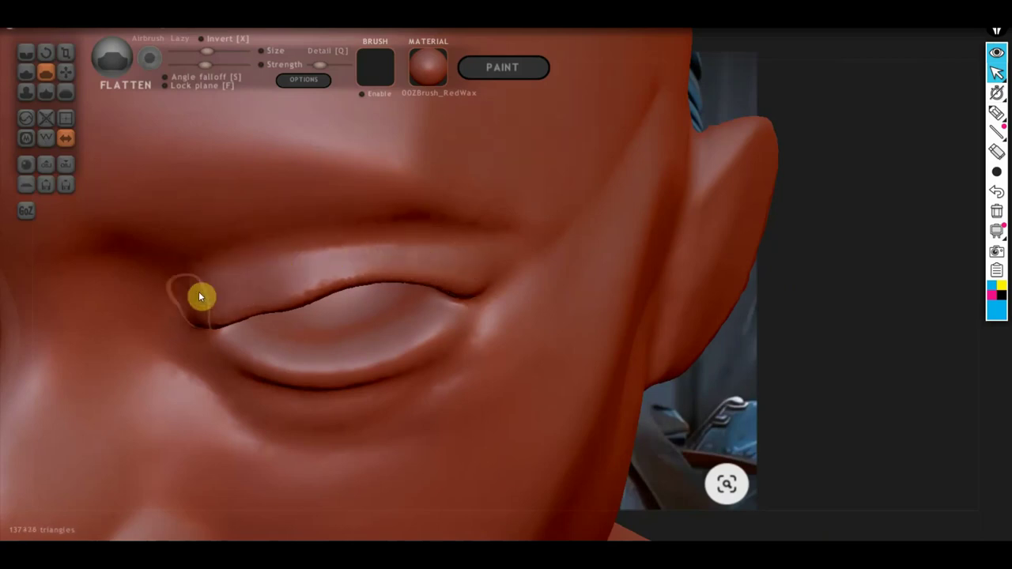
mouse_move(201, 296)
left_mouse_down()
mouse_move(352, 267)
mouse_move(315, 262)
mouse_move(490, 276)
mouse_move(292, 259)
mouse_move(184, 298)
left_mouse_up()
middle_click_drag(450, 261, 535, 222)
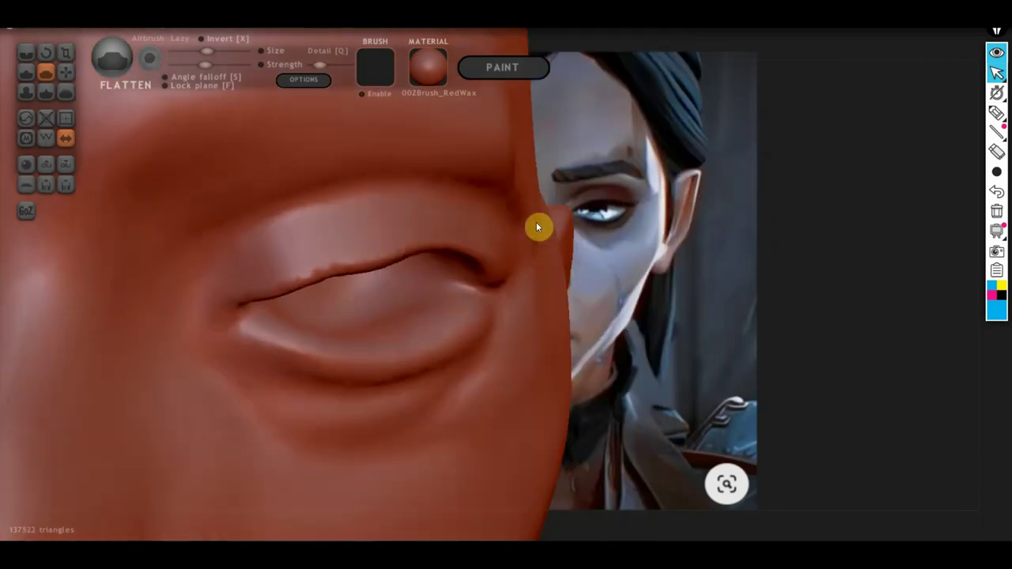
left_click_drag(327, 255, 235, 291)
left_click_drag(260, 252, 245, 264)
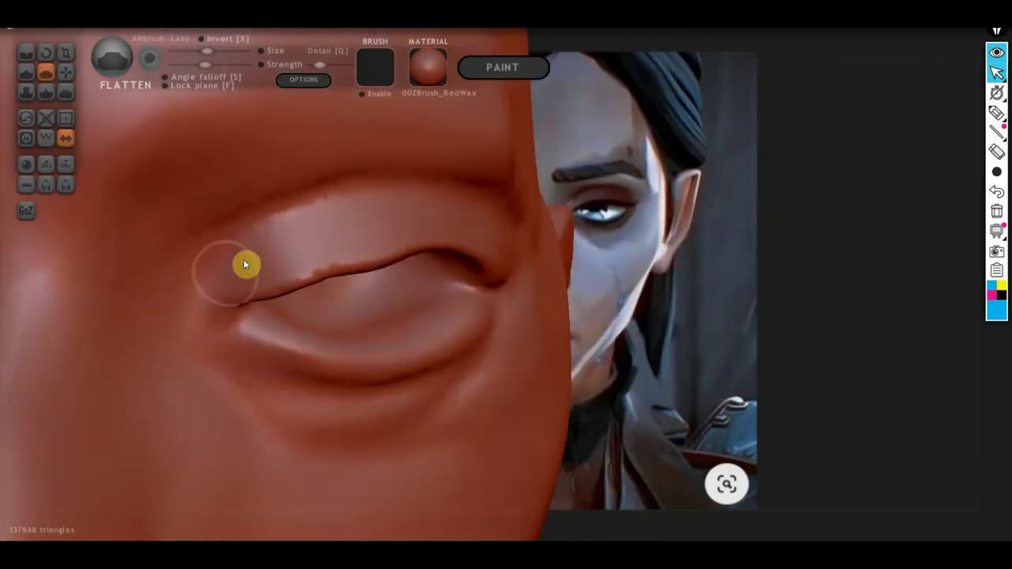
left_click_drag(363, 214, 468, 265)
- Flatten the area under and across the lower lid
middle_click_drag(468, 265, 369, 257)
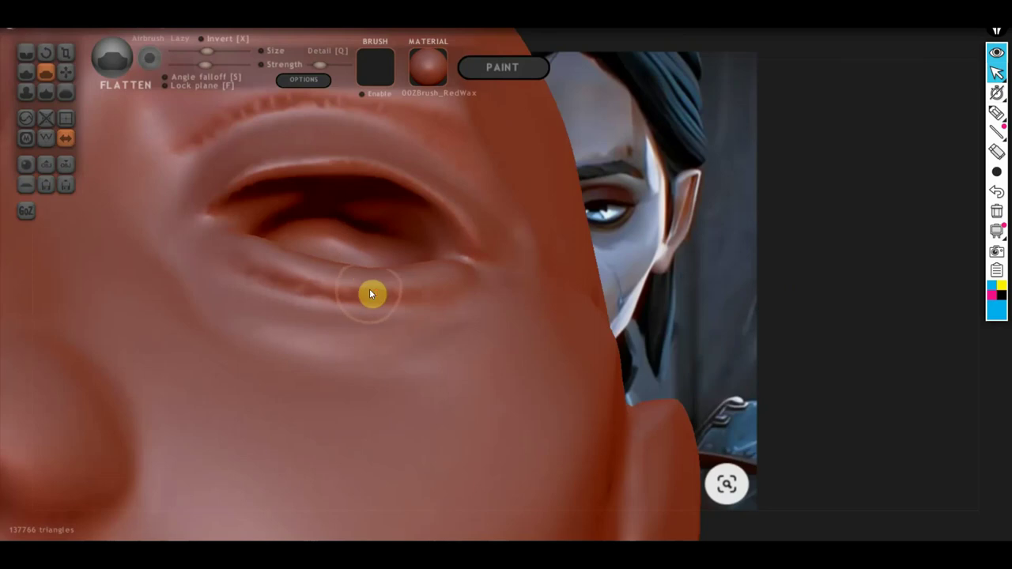
middle_click_drag(372, 293, 382, 305)
mouse_move(382, 305)
left_mouse_down()
mouse_move(427, 293)
mouse_move(306, 303)
mouse_move(170, 246)
mouse_move(355, 298)
mouse_move(147, 248)
mouse_move(314, 293)
mouse_move(176, 264)
mouse_move(470, 282)
mouse_move(228, 293)
mouse_move(450, 283)
mouse_move(219, 288)
mouse_move(453, 278)
left_mouse_up()
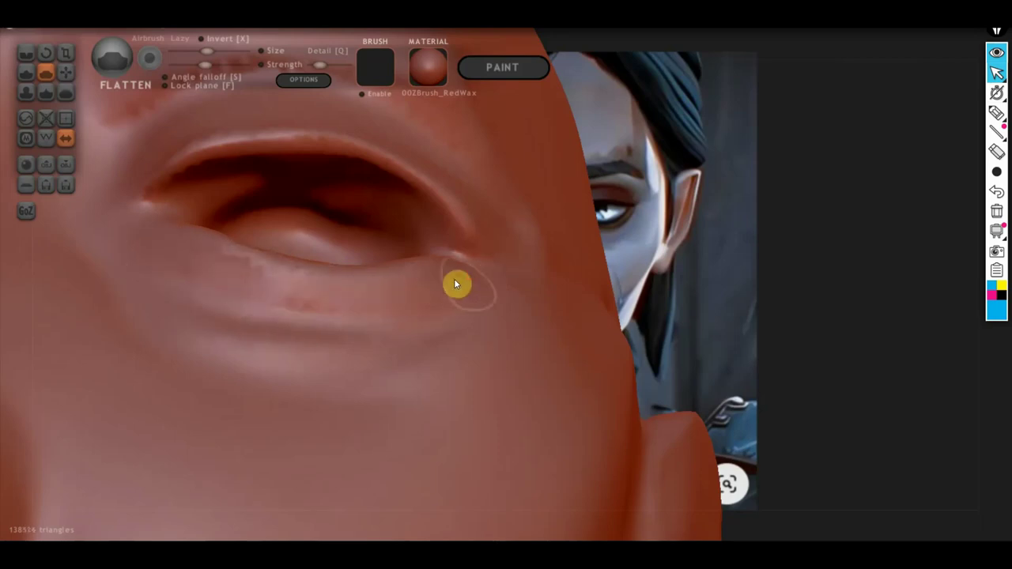
right_click_drag(453, 278, 431, 378)
scroll(419, 298, "up", 2)
scroll(429, 294, "up", 2)
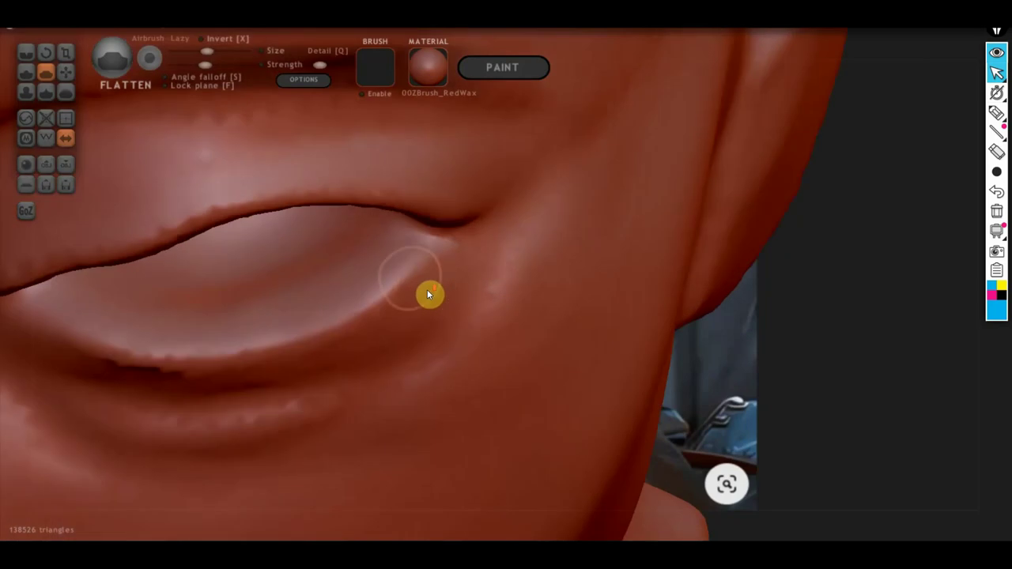
mouse_move(429, 293)
left_mouse_down()
mouse_move(426, 257)
mouse_move(355, 314)
mouse_move(216, 346)
mouse_move(61, 332)
mouse_move(139, 355)
mouse_move(84, 339)
mouse_move(163, 354)
mouse_move(341, 336)
mouse_move(414, 272)
left_mouse_up()
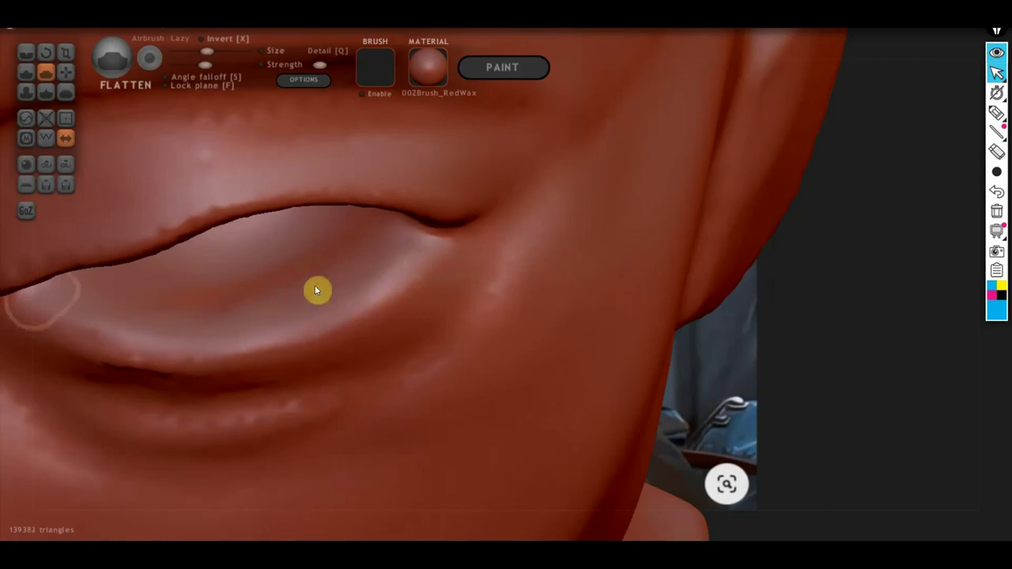
- Sharpen the lower eyelid line with three Crease strokes, then zoom back out
left_click(26, 49)
scroll(328, 313, "down", 2)
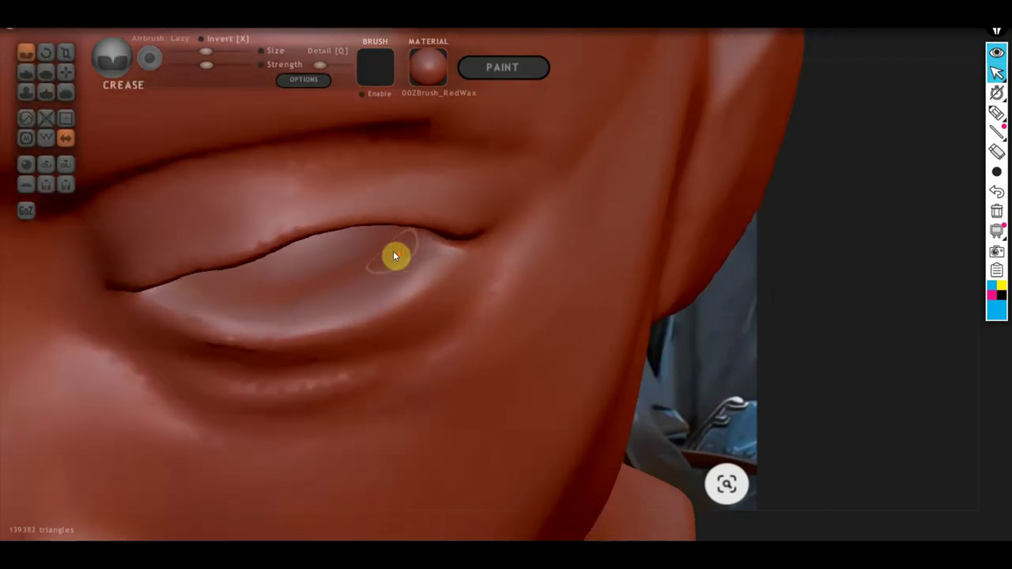
mouse_move(376, 269)
left_mouse_down()
mouse_move(396, 268)
mouse_move(206, 296)
left_mouse_up()
left_click_drag(391, 264, 269, 316)
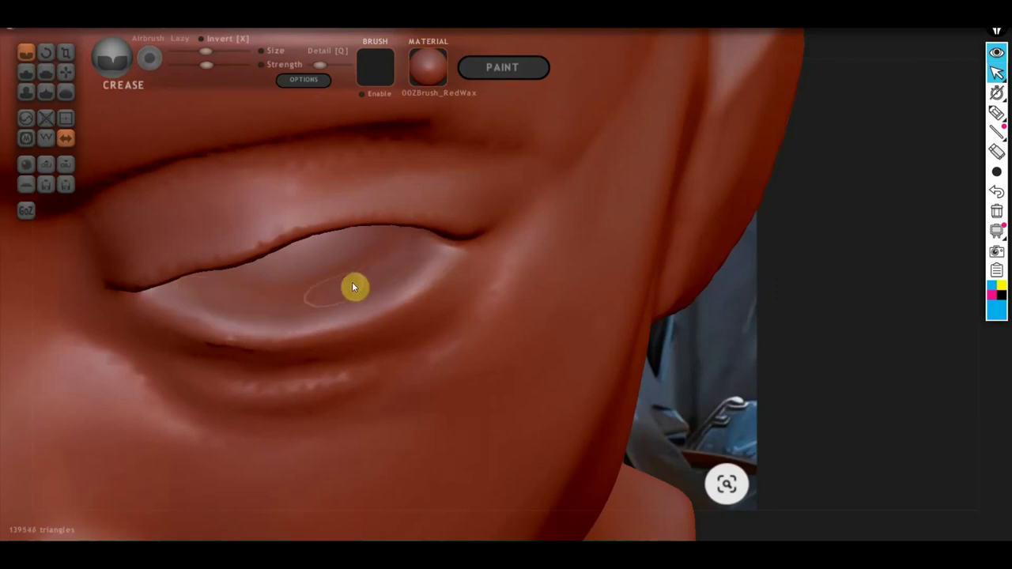
mouse_move(393, 264)
left_mouse_down()
mouse_move(323, 290)
mouse_move(203, 301)
left_mouse_up()
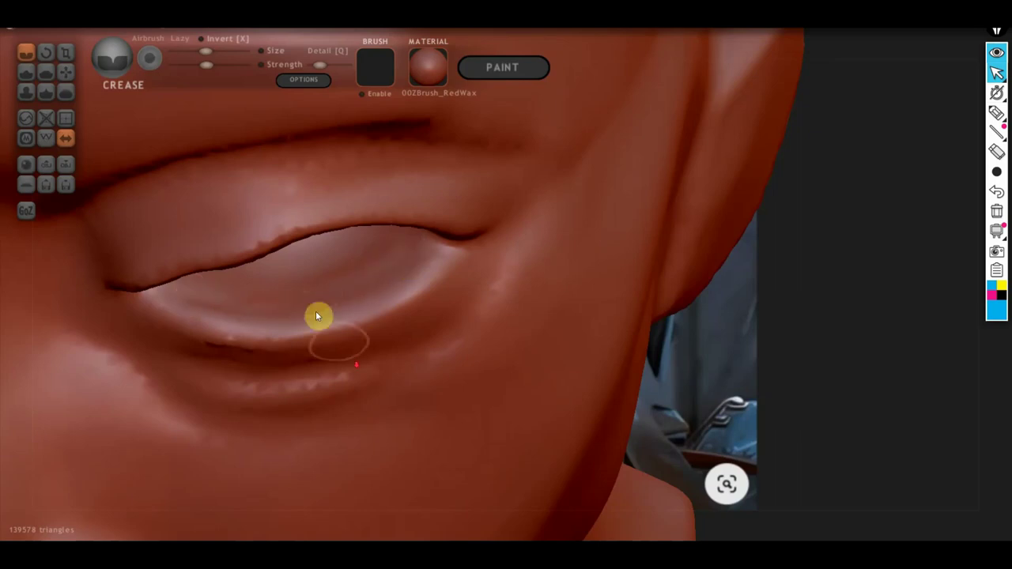
scroll(395, 366, "down", 5)
scroll(403, 348, "down", 3)
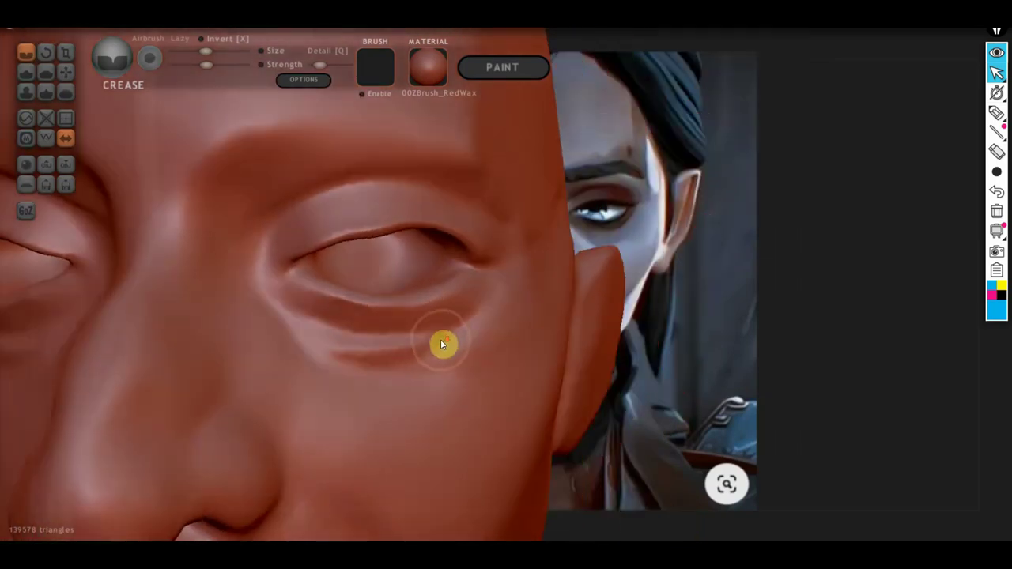
scroll(440, 342, "down", 3)
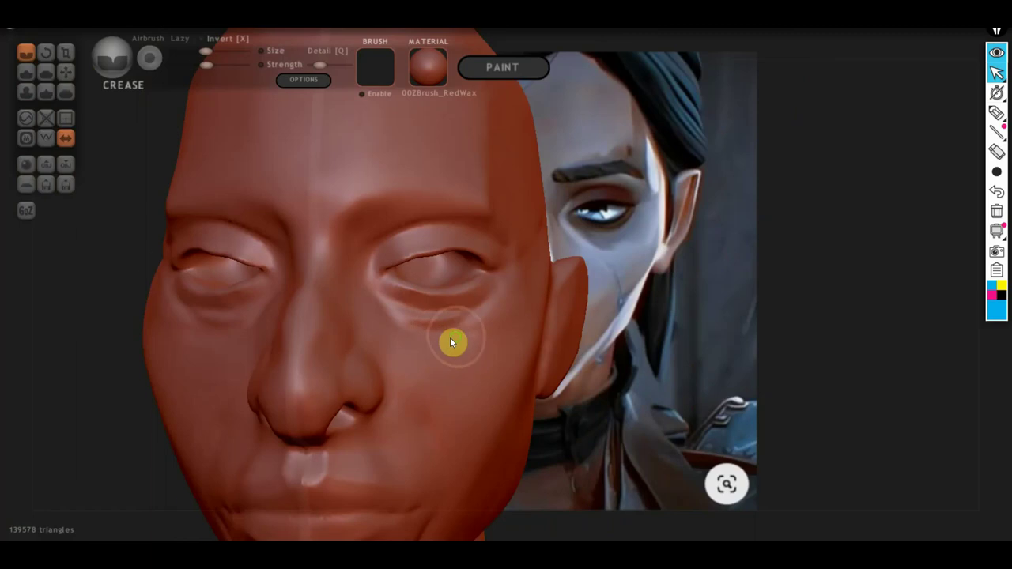
scroll(468, 338, "up", 2)
scroll(462, 340, "up", 2)
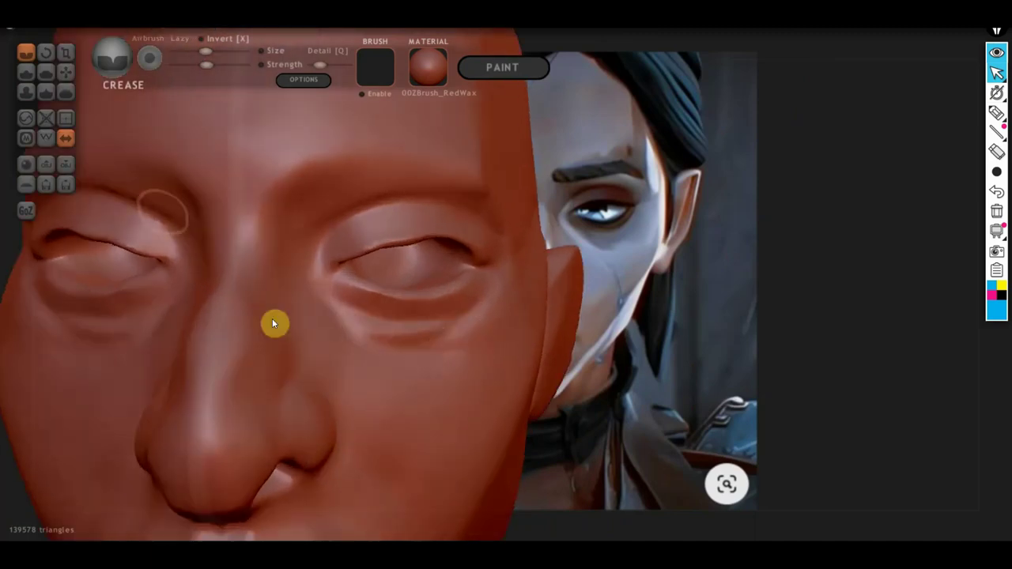
left_click(66, 73)
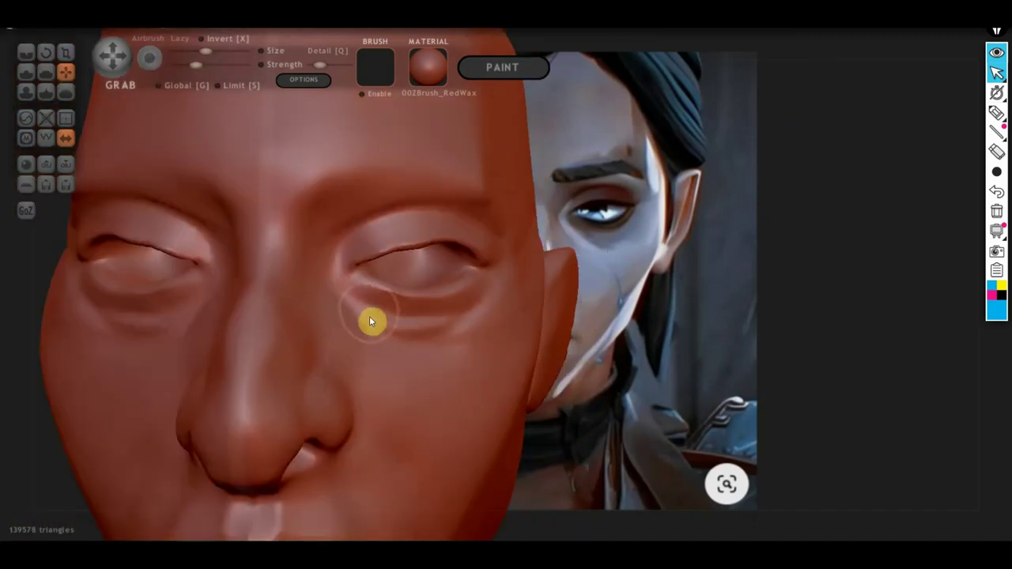
- Build up an under-eye bag along the lower eyelid crease with the Draw brush
left_click(26, 72)
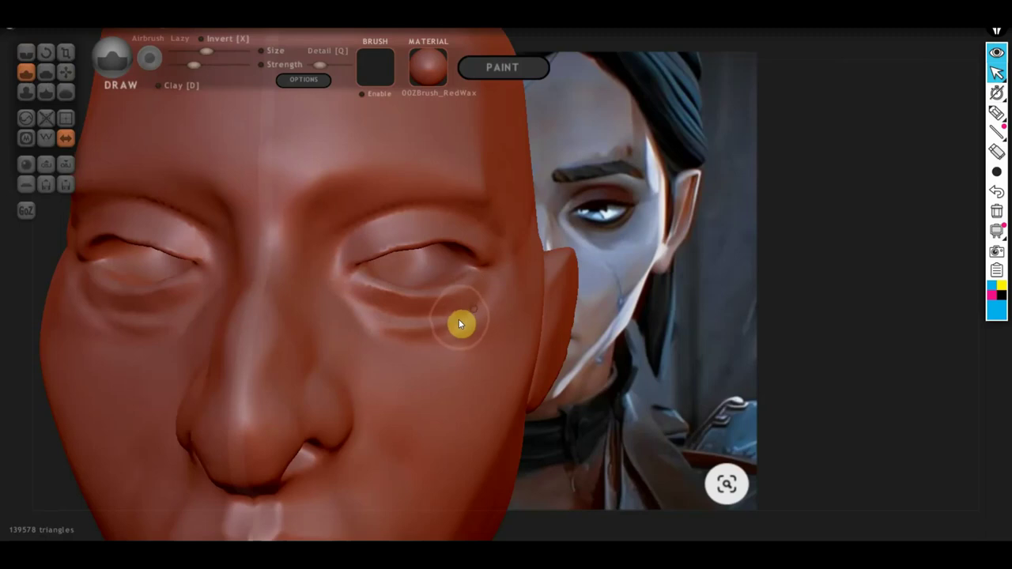
scroll(363, 316, "up", 3)
mouse_move(382, 333)
left_mouse_down()
mouse_move(271, 327)
mouse_move(309, 352)
mouse_move(301, 339)
mouse_move(404, 346)
mouse_move(458, 324)
mouse_move(307, 334)
mouse_move(361, 351)
mouse_move(444, 343)
mouse_move(344, 352)
mouse_move(352, 338)
mouse_move(322, 340)
mouse_move(474, 345)
left_mouse_up()
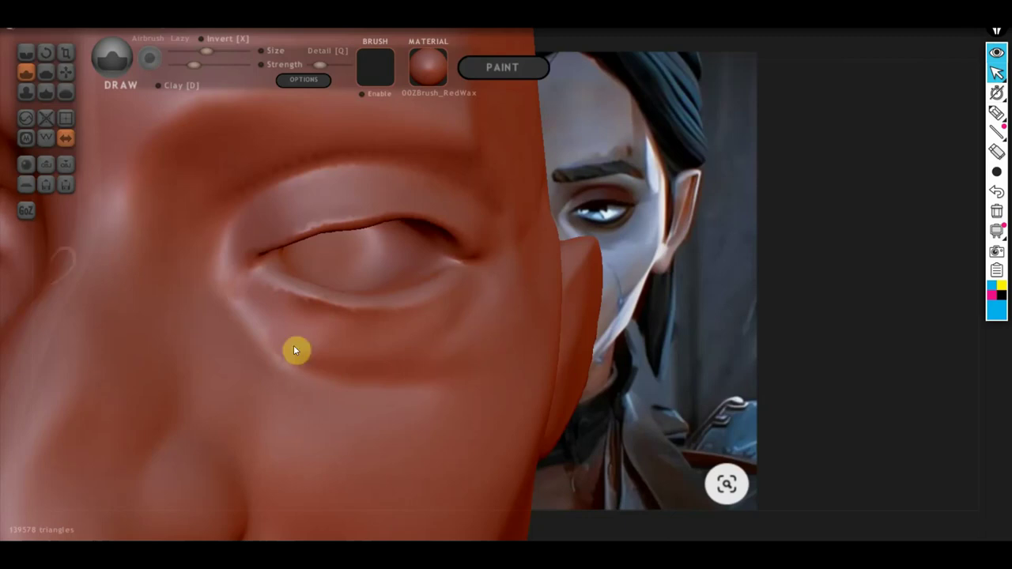
- Carve two Crease brush lines under the lower eyelid, from inner corner to outer cheek and back
left_click(26, 52)
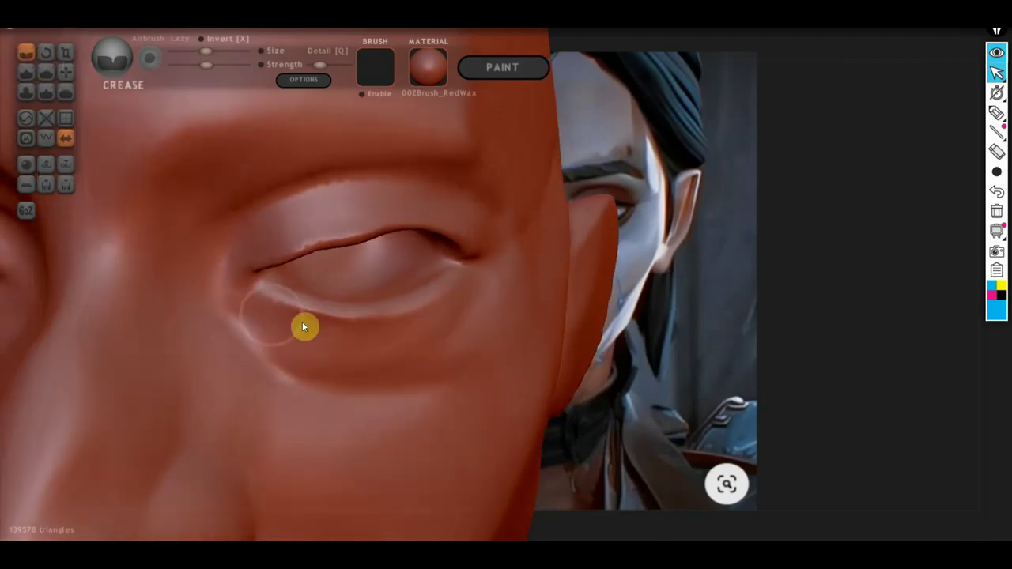
mouse_move(248, 304)
left_mouse_down()
mouse_move(278, 330)
mouse_move(402, 345)
mouse_move(467, 310)
mouse_move(485, 276)
left_mouse_up()
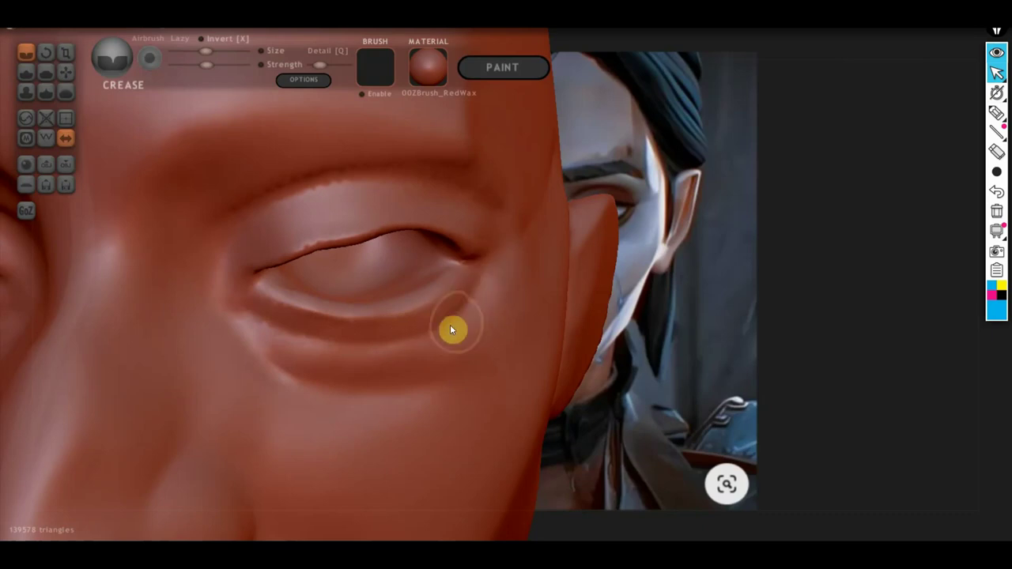
scroll(415, 347, "down", 3)
mouse_move(380, 369)
right_mouse_down()
mouse_move(356, 380)
mouse_move(382, 379)
right_mouse_up()
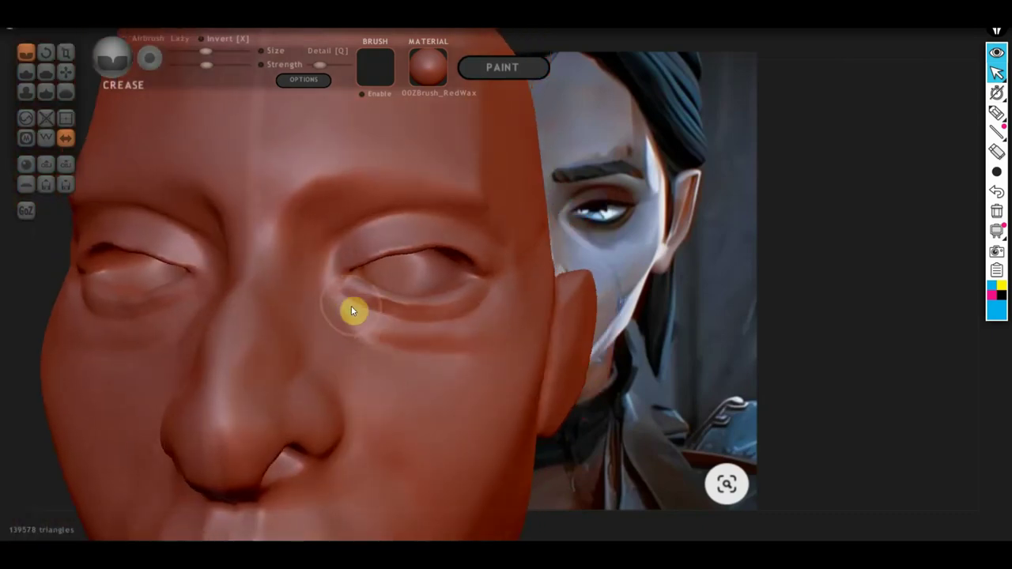
mouse_move(350, 309)
left_mouse_down()
mouse_move(393, 348)
mouse_move(463, 361)
left_mouse_up()
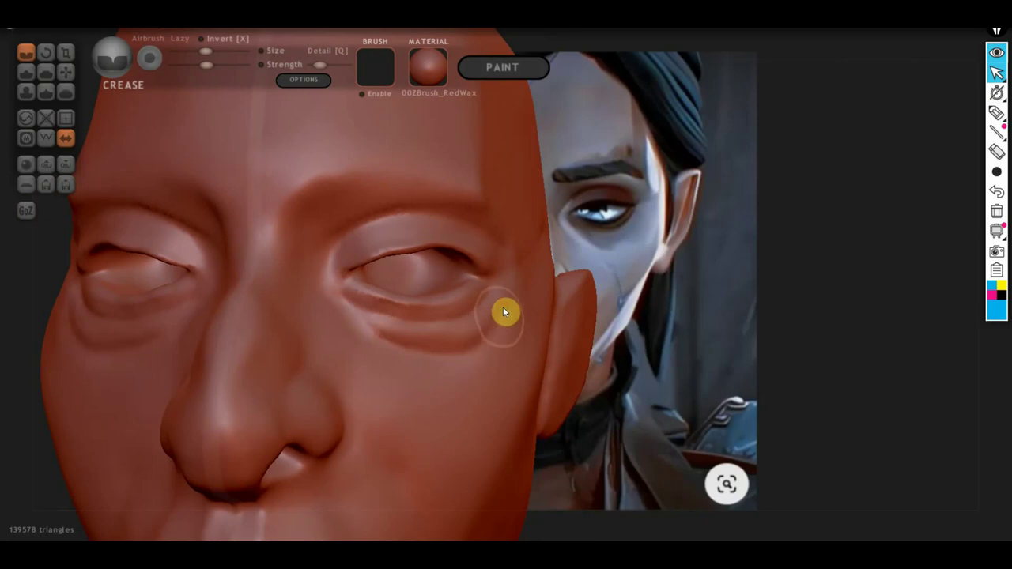
mouse_move(506, 309)
left_mouse_down()
mouse_move(424, 347)
mouse_move(340, 314)
left_mouse_up()
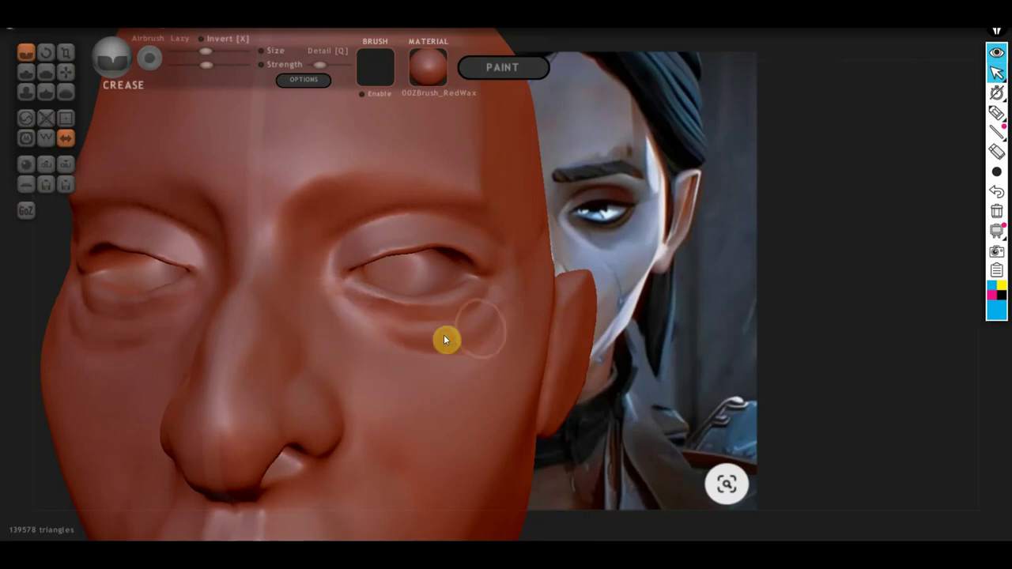
- Orbit the head to a three-quarter view and back to frontal to check the under-eye creases
scroll(525, 332, "down", 3)
scroll(521, 348, "down", 3)
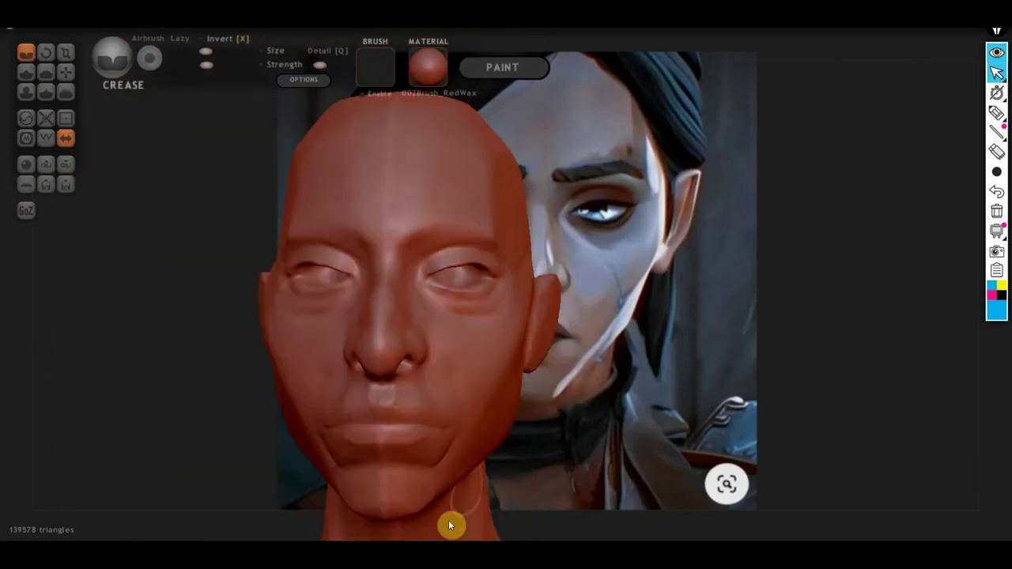
scroll(393, 526, "up", 2)
scroll(403, 497, "up", 3)
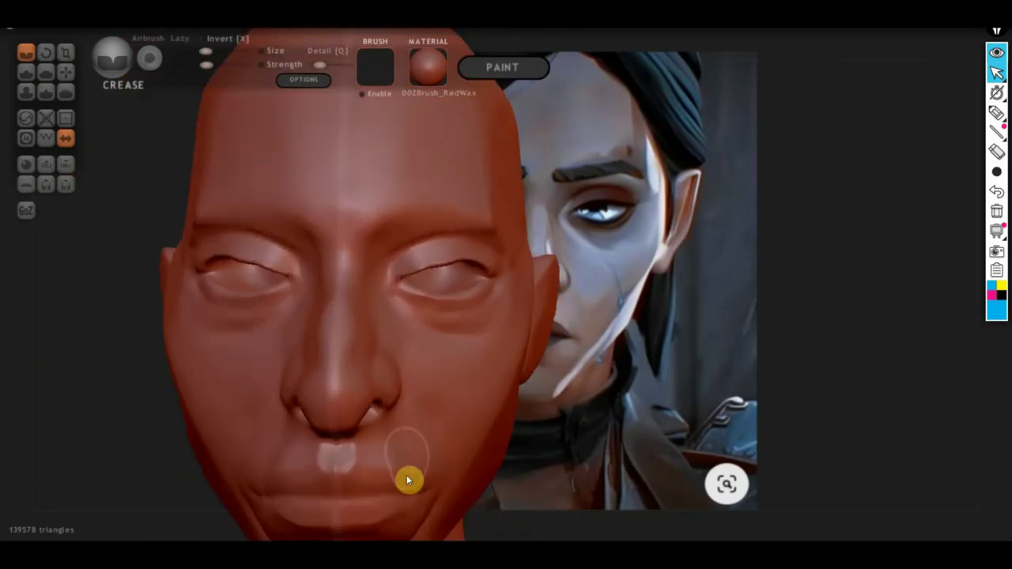
mouse_move(481, 339)
middle_mouse_down()
mouse_move(467, 282)
mouse_move(492, 256)
middle_mouse_up()
scroll(490, 241, "up", 2)
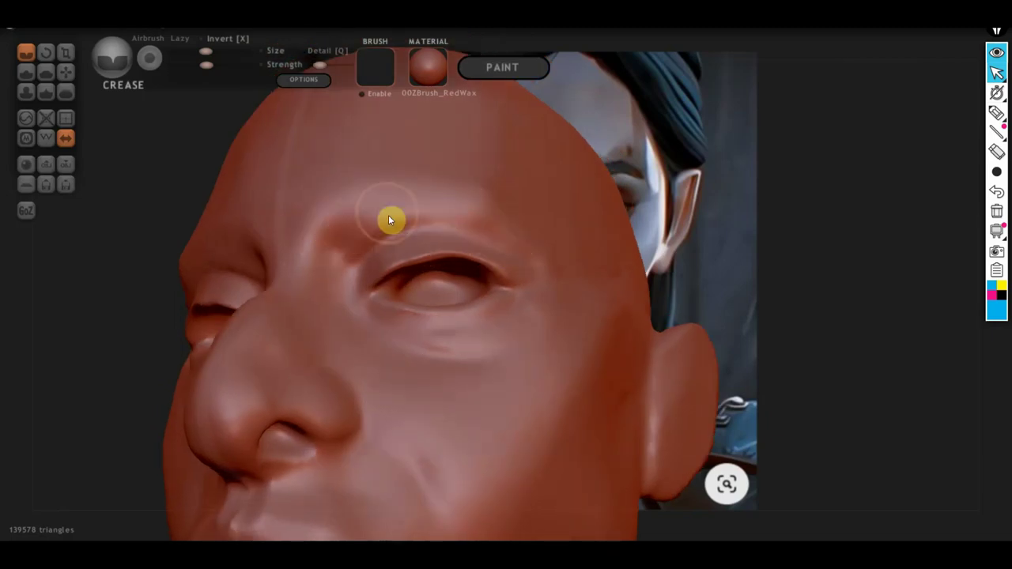
middle_click_drag(388, 219, 467, 264)
scroll(465, 282, "up", 2)
scroll(465, 282, "down", 3)
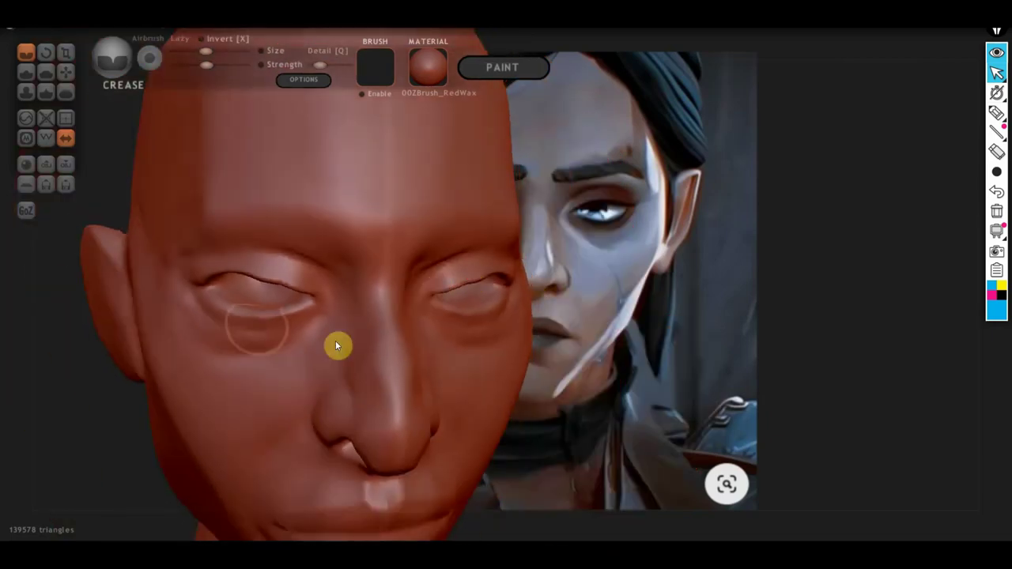
- Even out the brow, forehead, cheek and temple with the Flatten brush
left_click(26, 69)
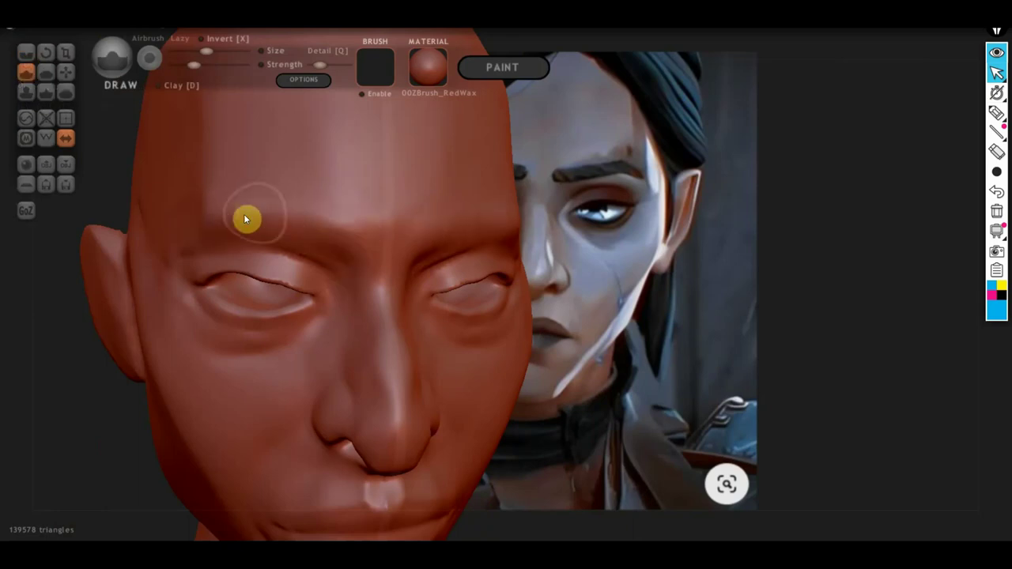
middle_click_drag(341, 230, 330, 225)
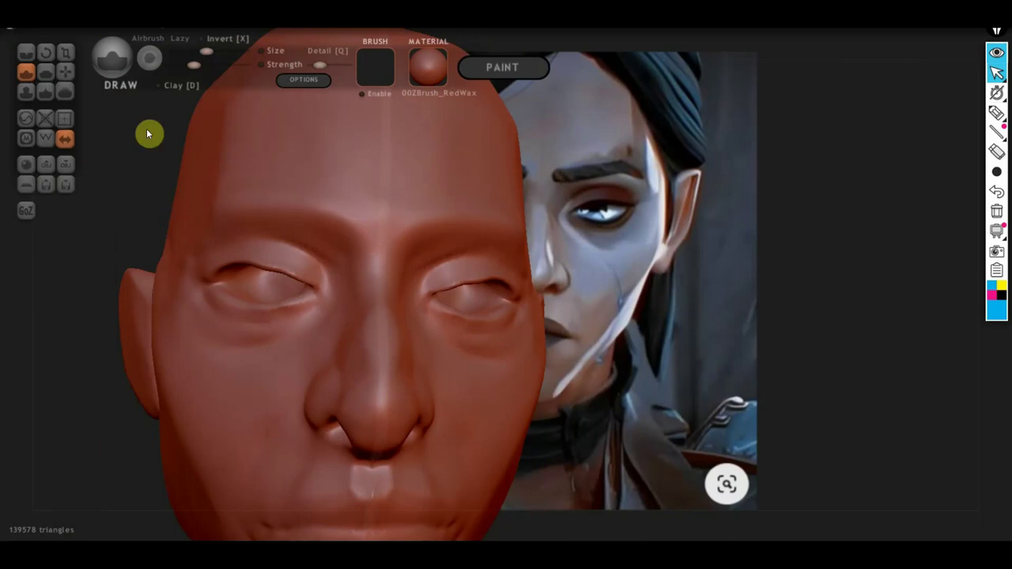
left_click(45, 72)
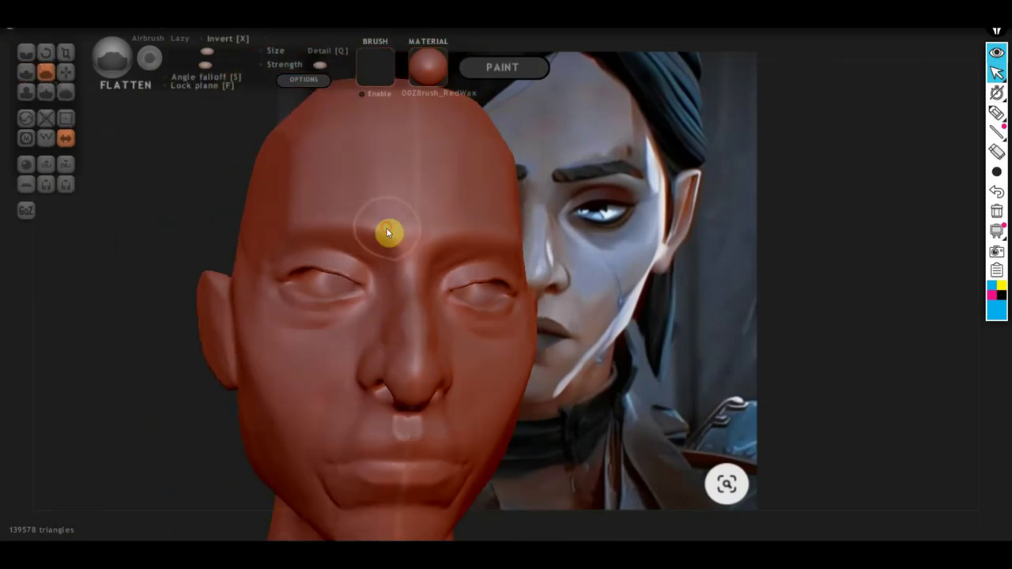
left_click_drag(388, 230, 312, 201)
mouse_move(389, 230)
middle_mouse_down()
mouse_move(501, 242)
mouse_move(339, 189)
middle_mouse_up()
mouse_move(320, 177)
left_mouse_down()
mouse_move(266, 165)
mouse_move(291, 163)
mouse_move(198, 203)
mouse_move(267, 181)
left_mouse_up()
middle_click_drag(178, 272, 121, 296)
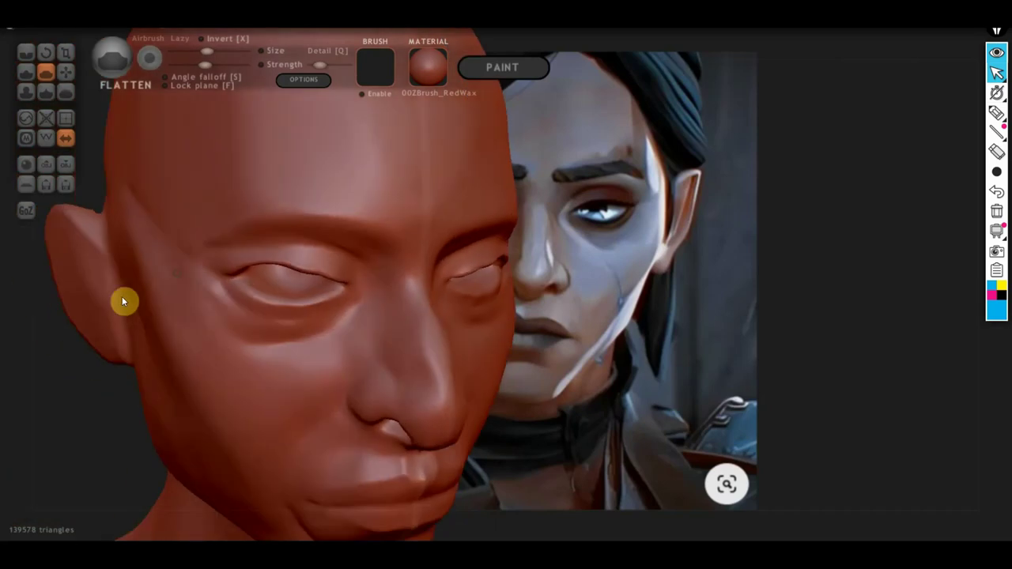
mouse_move(204, 347)
left_mouse_down()
mouse_move(166, 284)
mouse_move(289, 387)
mouse_move(330, 361)
mouse_move(207, 357)
mouse_move(260, 411)
mouse_move(154, 279)
mouse_move(241, 351)
mouse_move(269, 328)
mouse_move(177, 253)
mouse_move(235, 324)
mouse_move(295, 346)
mouse_move(273, 399)
mouse_move(264, 313)
mouse_move(300, 324)
mouse_move(250, 337)
left_mouse_up()
- Pull the upper eyelid crease slightly lower with the Grab brush
left_click(67, 74)
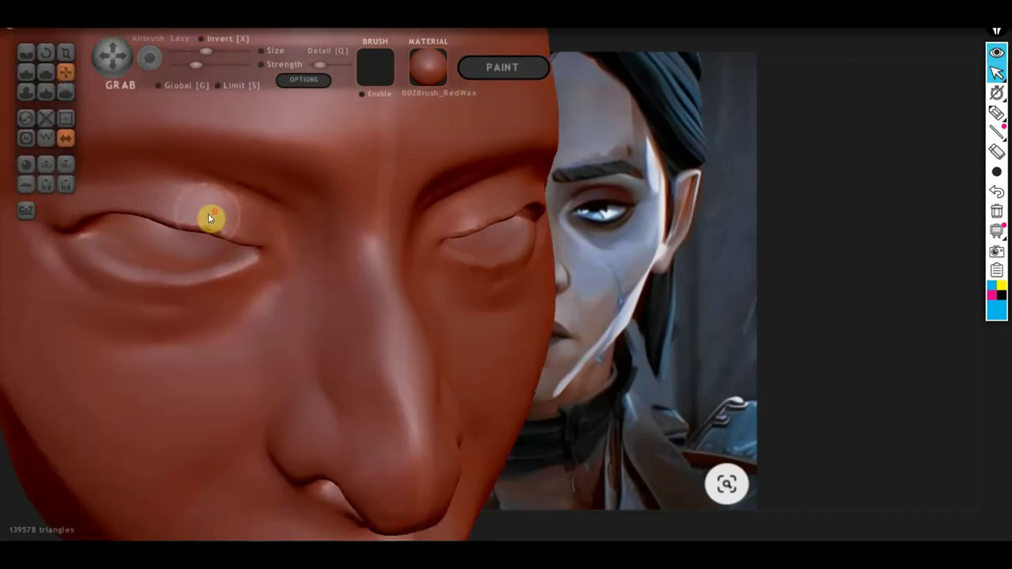
scroll(353, 271, "up", 3)
left_click_drag(265, 250, 262, 269)
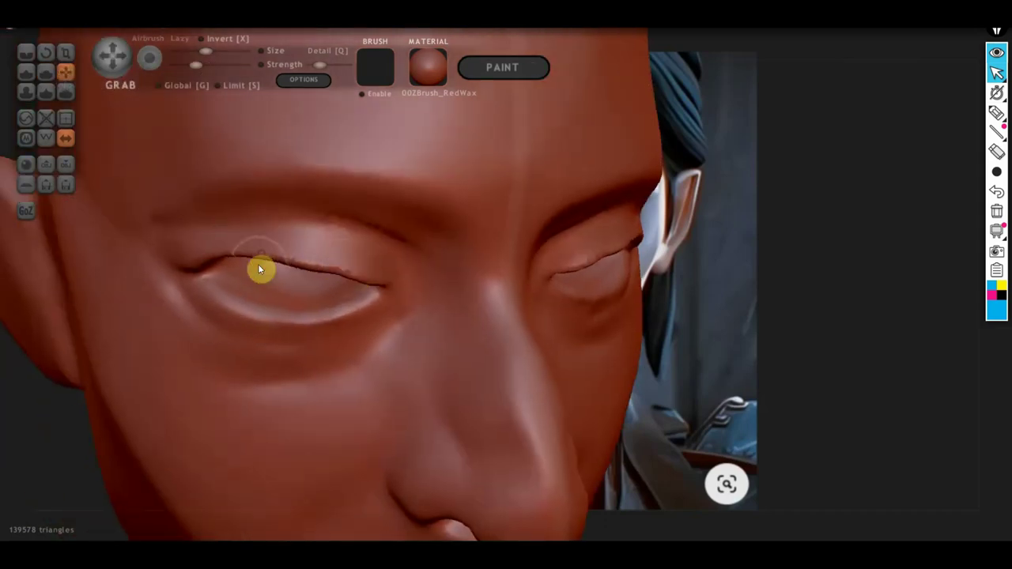
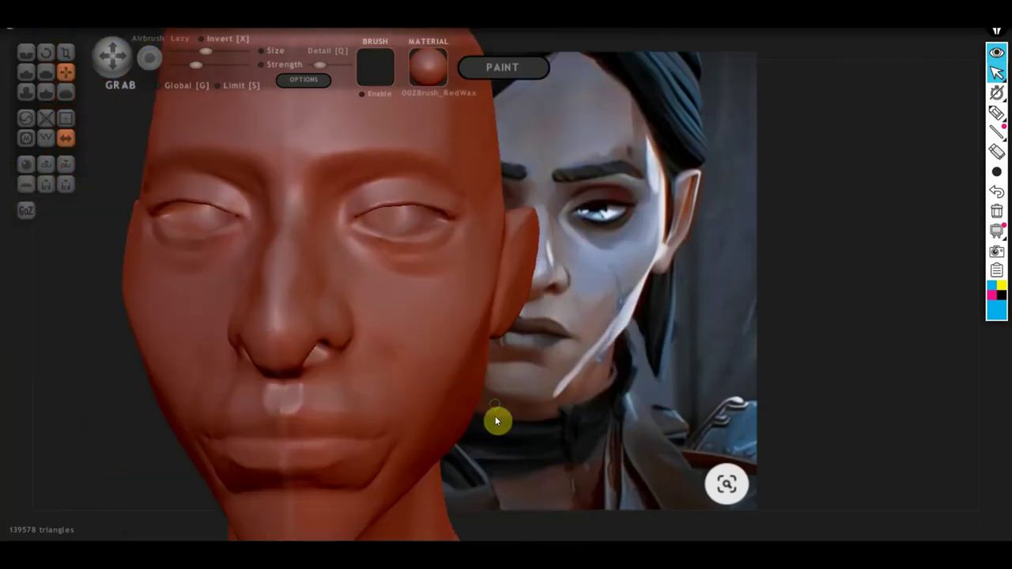
- Select the Draw brush and zoom in close on the lips in a frontal view
key("d")
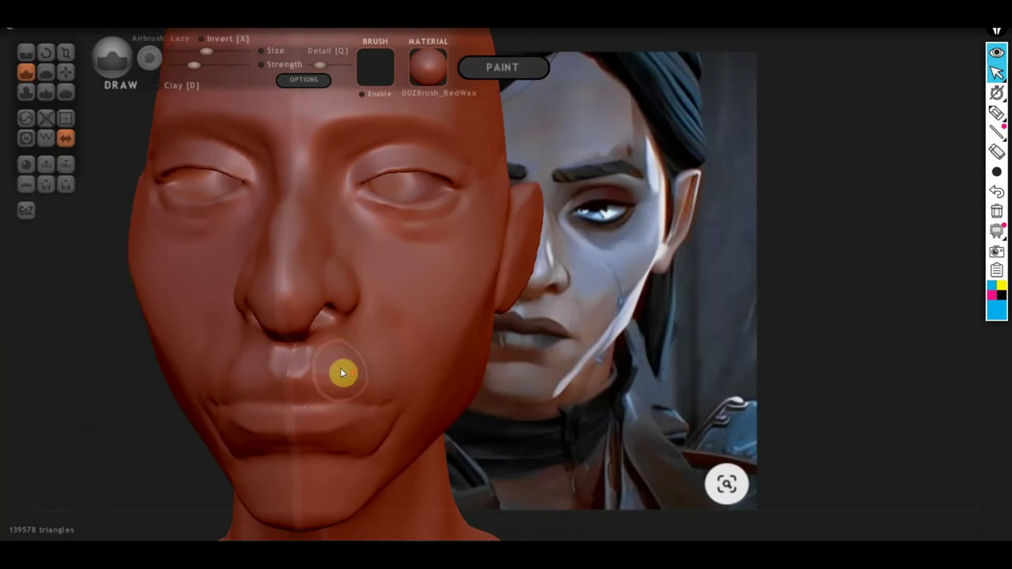
middle_click_drag(340, 367, 303, 380)
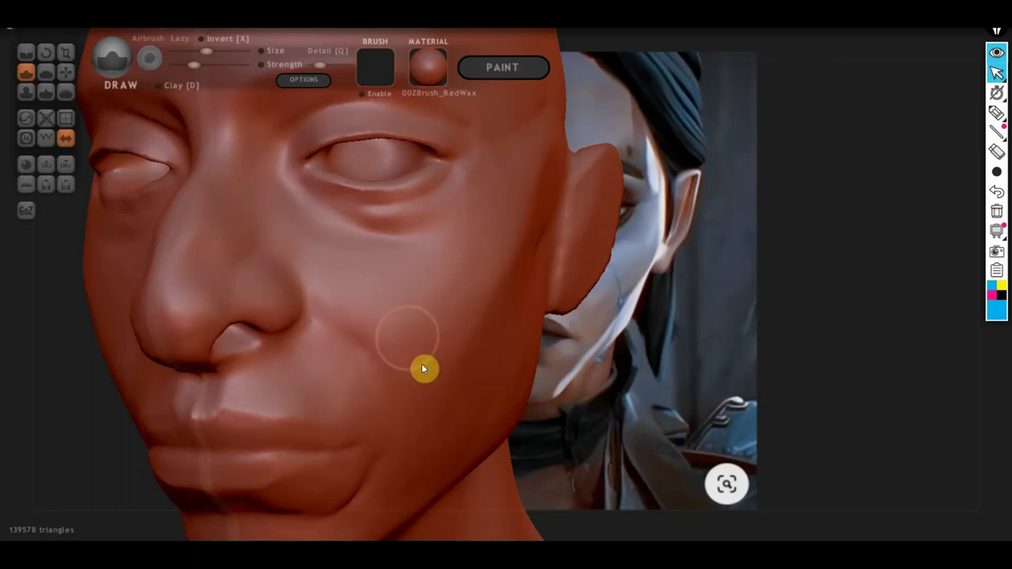
key("f")
right_click_drag(437, 427, 427, 387)
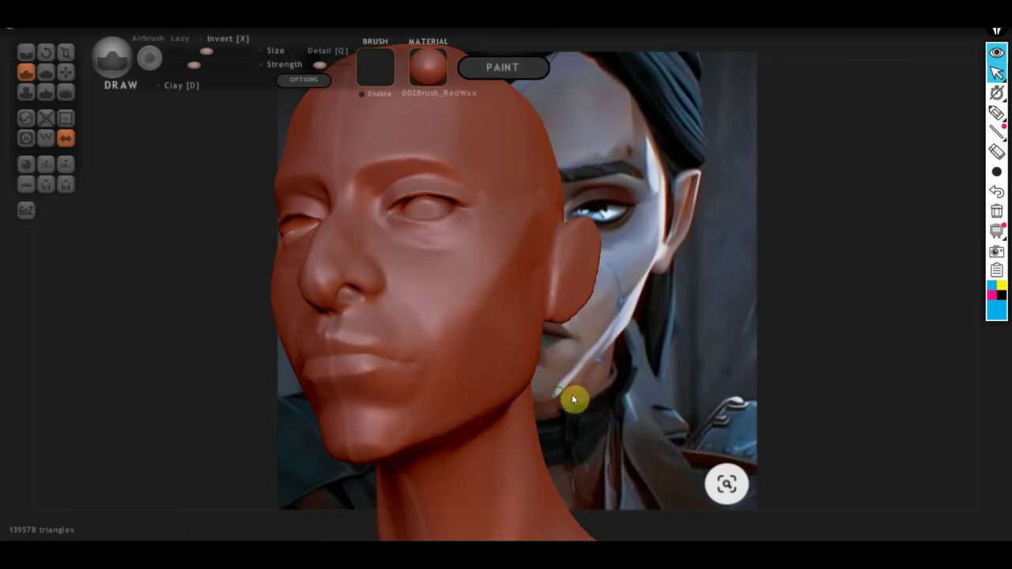
right_click_drag(571, 393, 353, 383)
scroll(353, 382, "up", 2)
right_click_drag(419, 391, 355, 368)
scroll(431, 364, "up", 2)
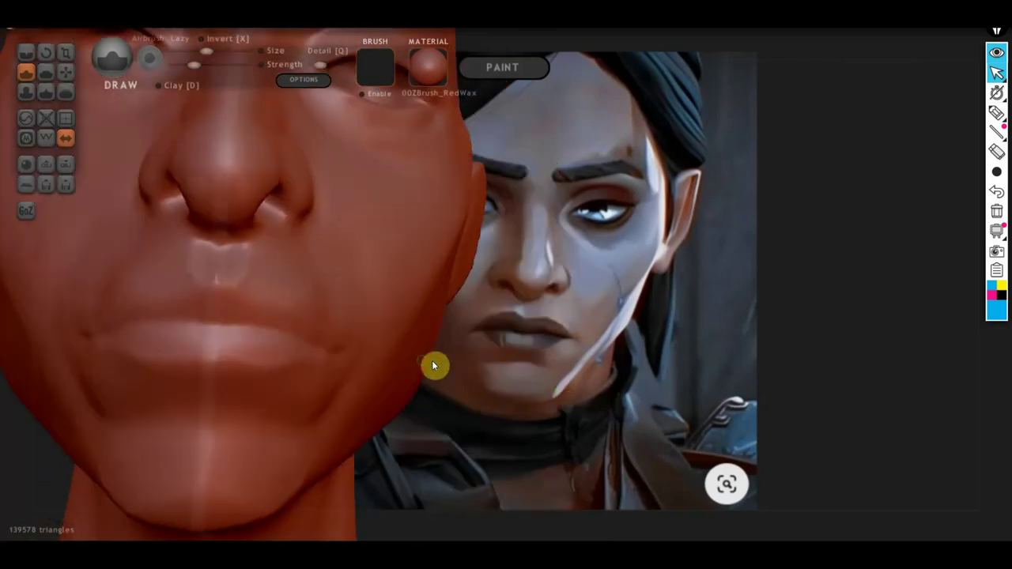
middle_click_drag(431, 364, 600, 363)
scroll(553, 342, "up", 1)
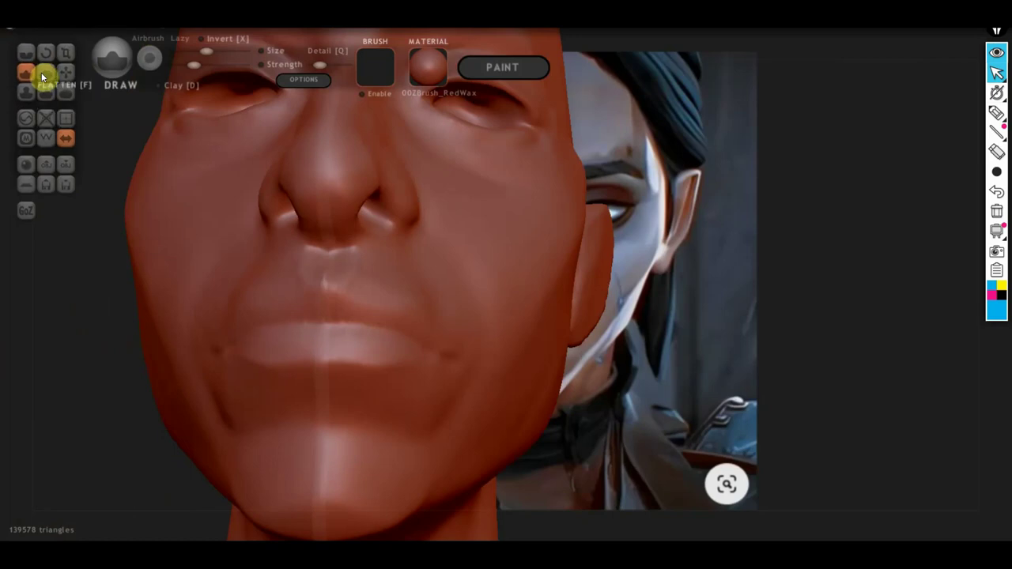
right_click_drag(377, 316, 358, 372)
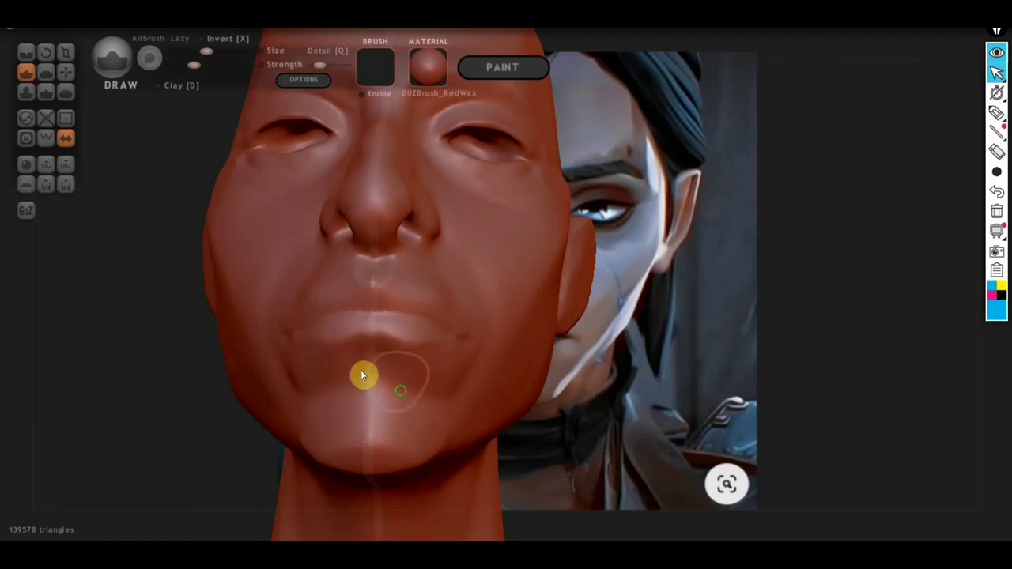
right_click_drag(360, 370, 418, 435)
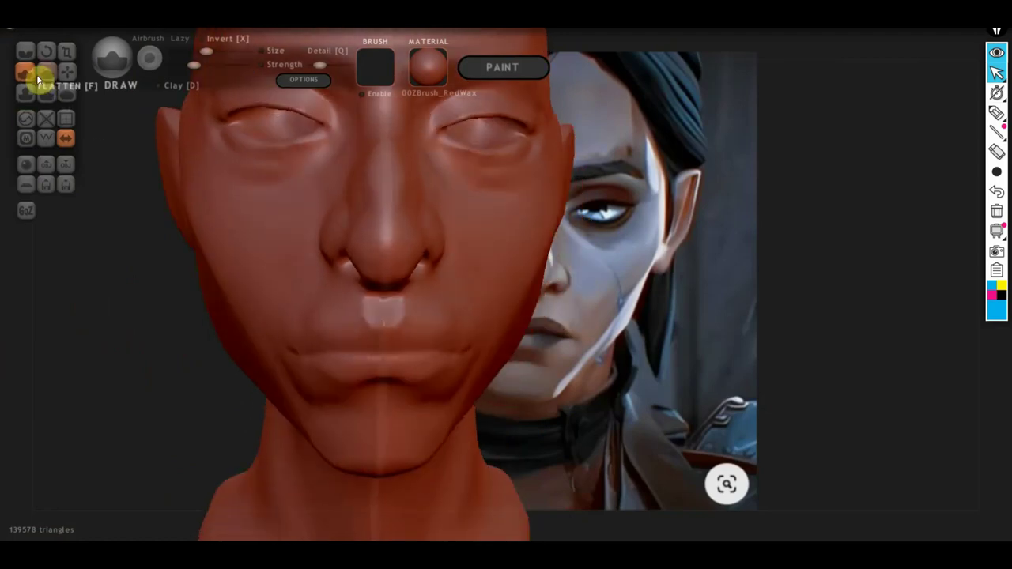
scroll(362, 369, "up", 3)
scroll(362, 368, "up", 2)
scroll(449, 311, "up", 2)
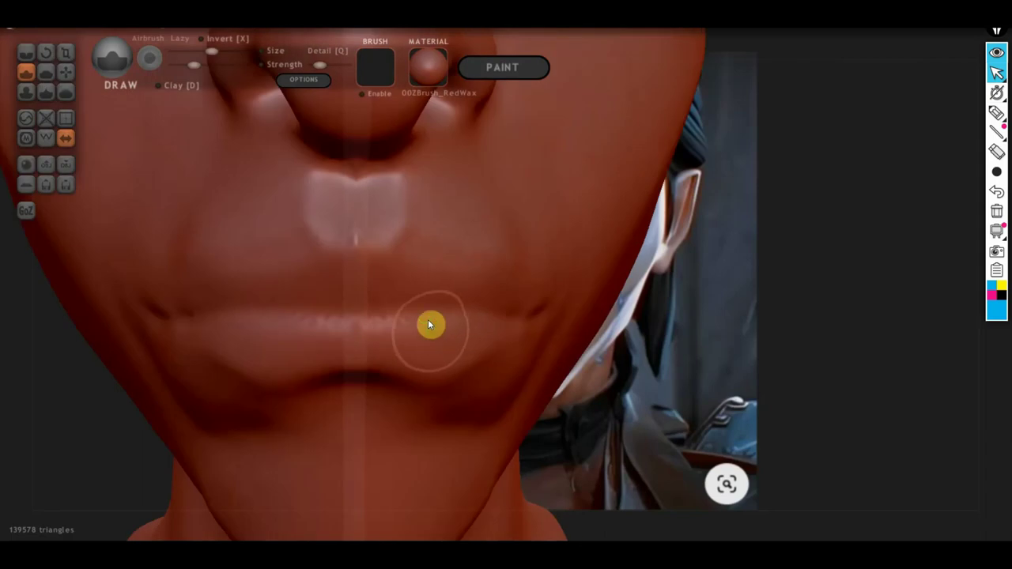
scroll(429, 325, "up", 2)
scroll(425, 348, "up", 2)
- Deepen the line between the lips with two strokes along the lower lip line
left_click_drag(382, 368, 235, 377)
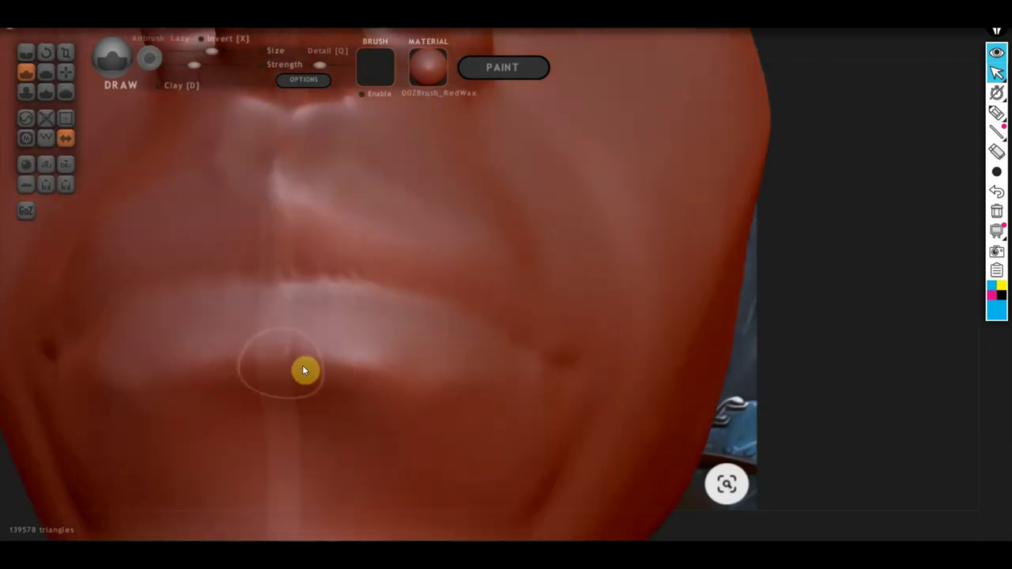
mouse_move(350, 384)
left_mouse_down()
mouse_move(176, 372)
mouse_move(451, 379)
mouse_move(227, 407)
left_mouse_up()
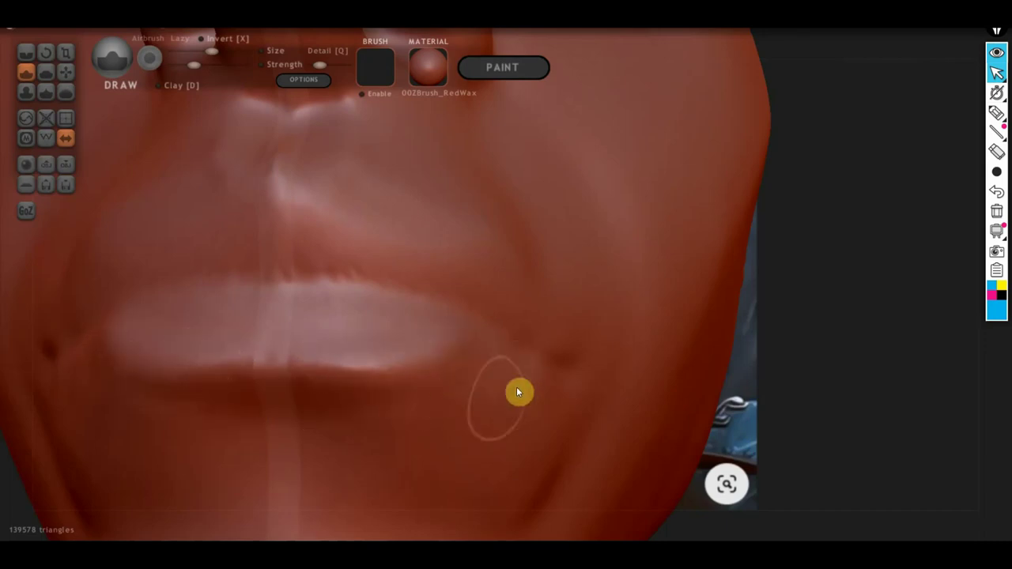
scroll(516, 386, "down", 2)
scroll(468, 390, "down", 2)
middle_click_drag(510, 359, 529, 414)
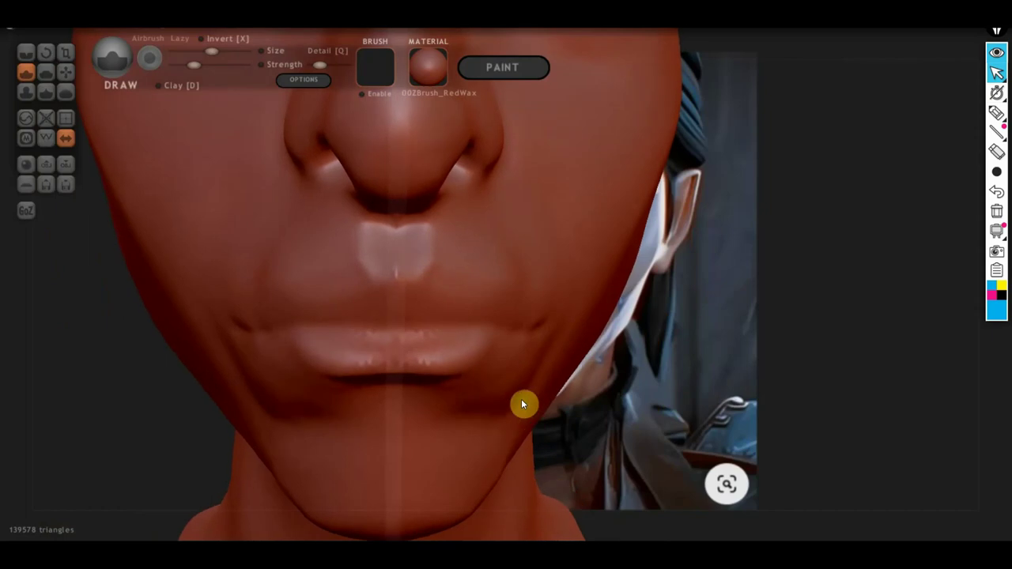
- Reshape the lips with the Grab brush, then switch to the Crease brush
left_click(65, 72)
middle_click_drag(196, 179, 316, 369)
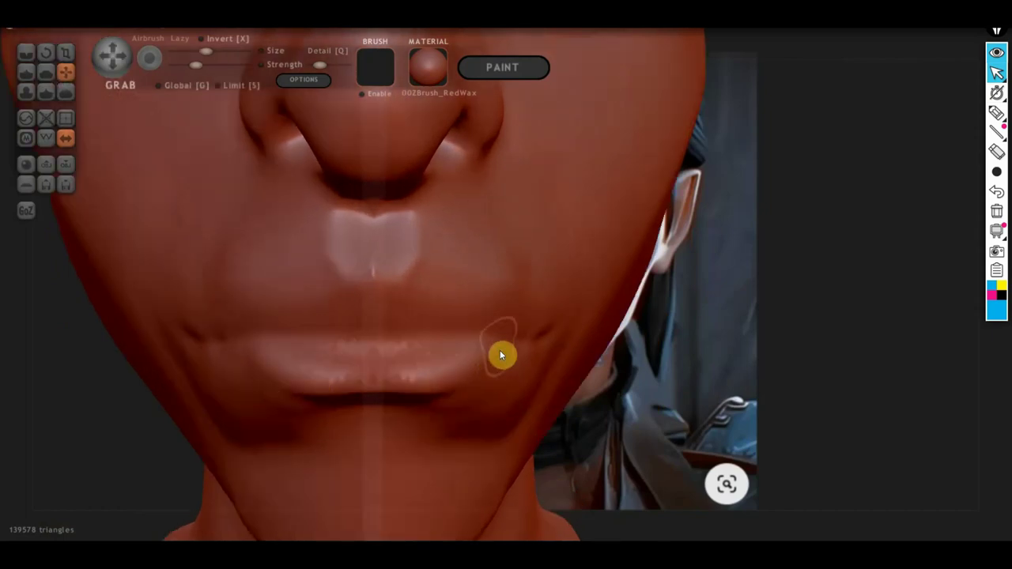
mouse_move(364, 416)
middle_mouse_down()
mouse_move(355, 402)
mouse_move(371, 354)
mouse_move(387, 350)
middle_mouse_up()
left_click(26, 52)
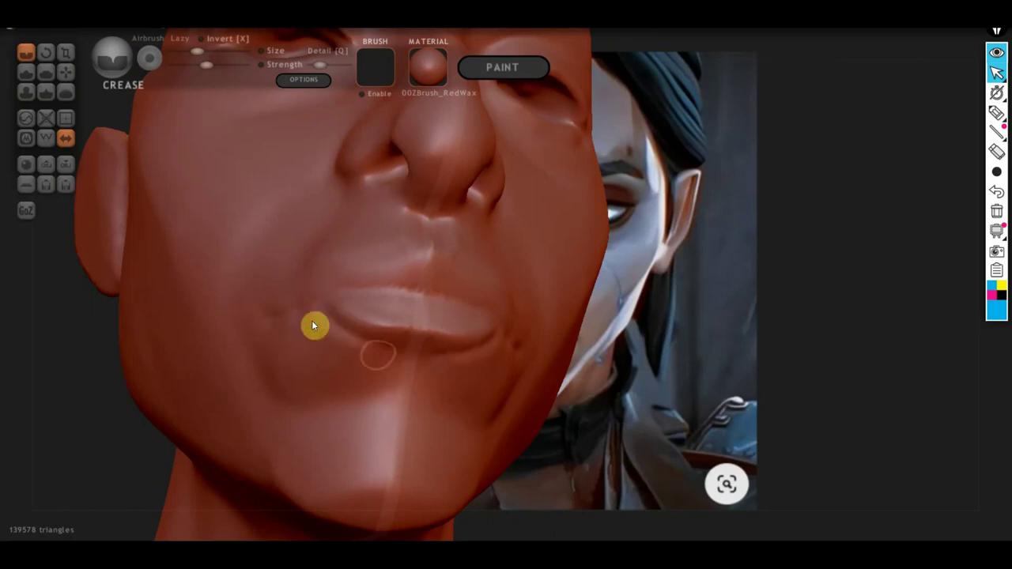
- Crease short lines below the lower lip and on the cheek
left_click_drag(315, 321, 341, 346)
left_click_drag(280, 316, 251, 331)
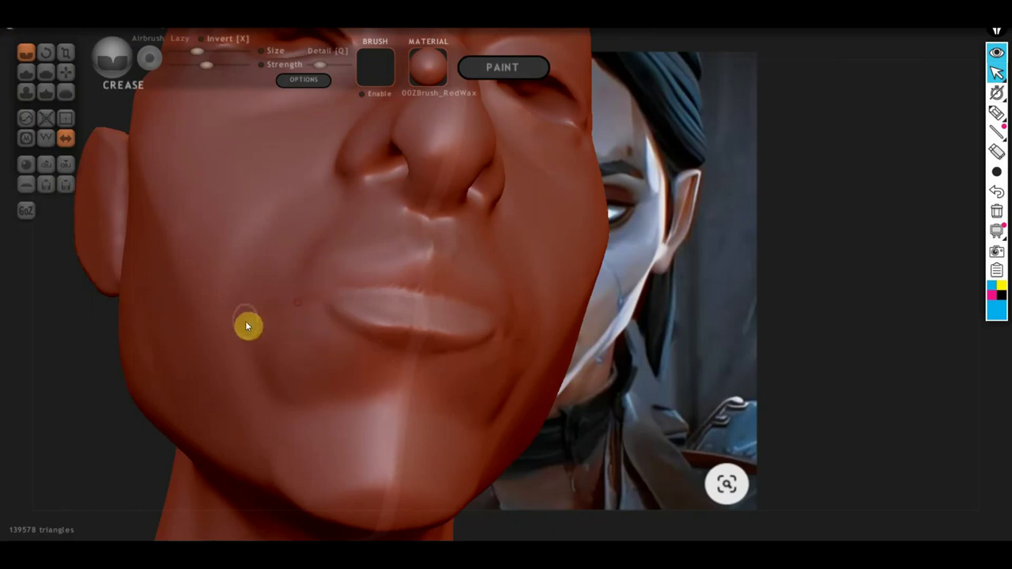
mouse_move(269, 286)
right_mouse_down()
mouse_move(302, 366)
mouse_move(354, 403)
right_mouse_up()
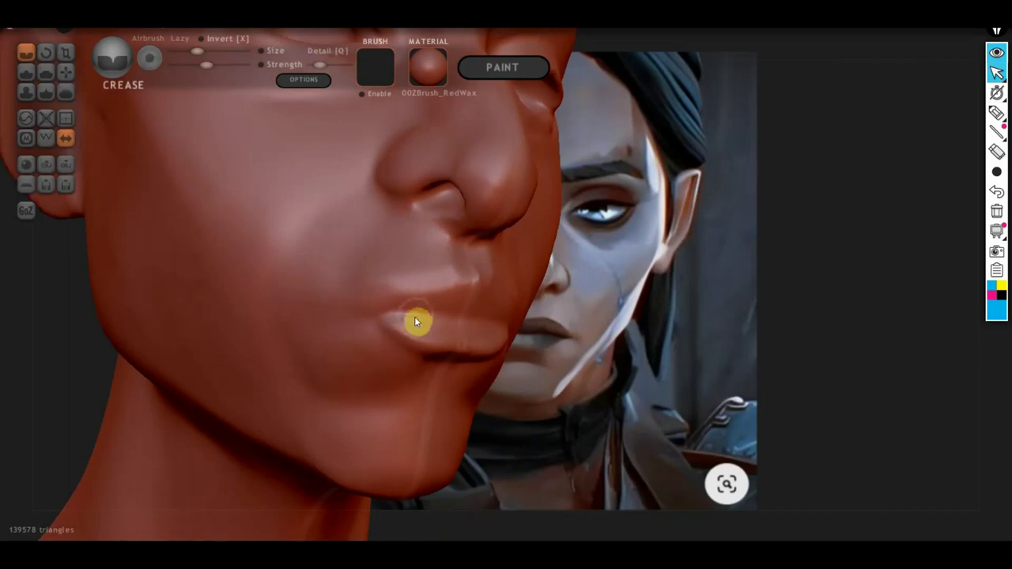
left_click_drag(396, 306, 373, 319)
right_click_drag(418, 321, 441, 326)
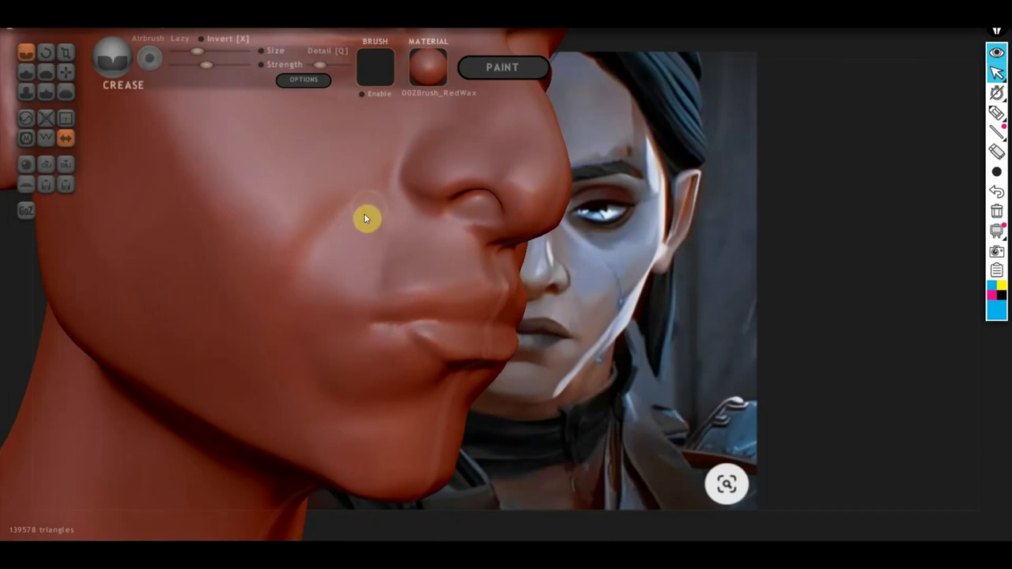
- Carve creases down the cheek to the mouth corner and return to the Grab brush
left_click_drag(317, 315, 336, 292)
left_click_drag(376, 184, 339, 247)
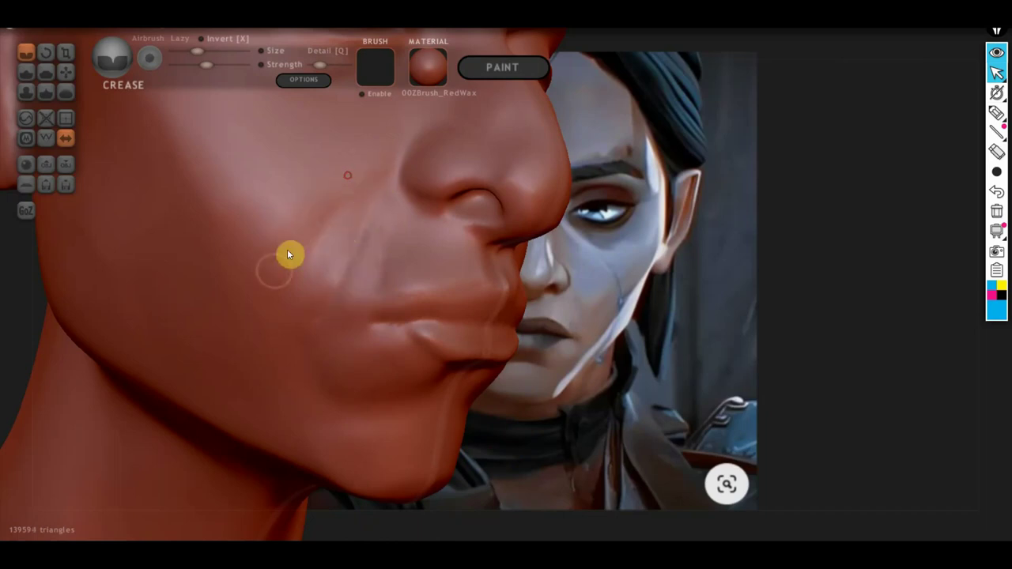
middle_click_drag(296, 237, 417, 207)
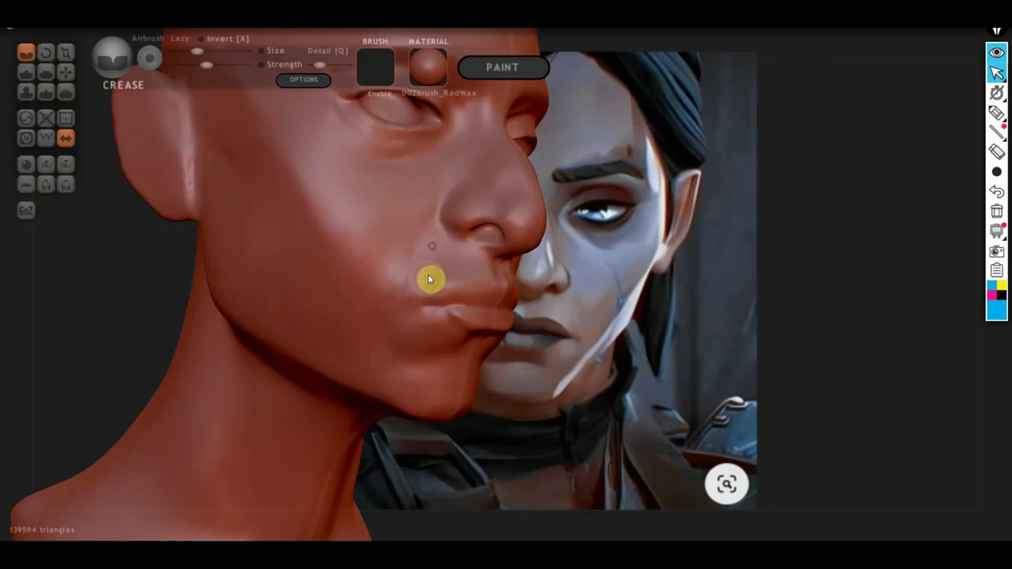
left_click_drag(378, 207, 358, 252)
left_click(370, 301)
left_click_drag(397, 274, 398, 315)
left_click_drag(364, 267, 391, 288)
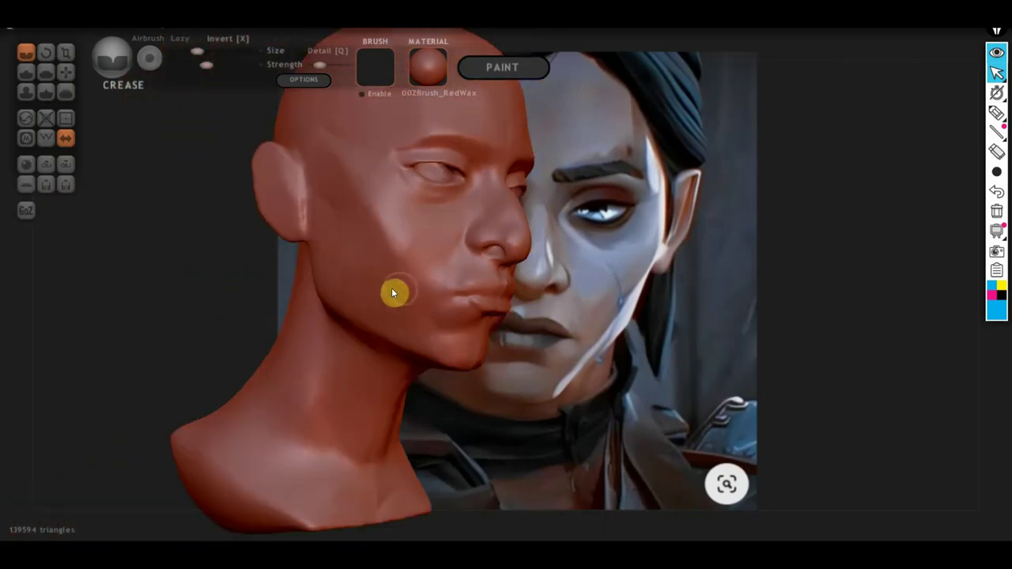
left_click(68, 71)
mouse_move(383, 238)
left_mouse_down()
mouse_move(425, 244)
mouse_move(467, 275)
left_mouse_up()
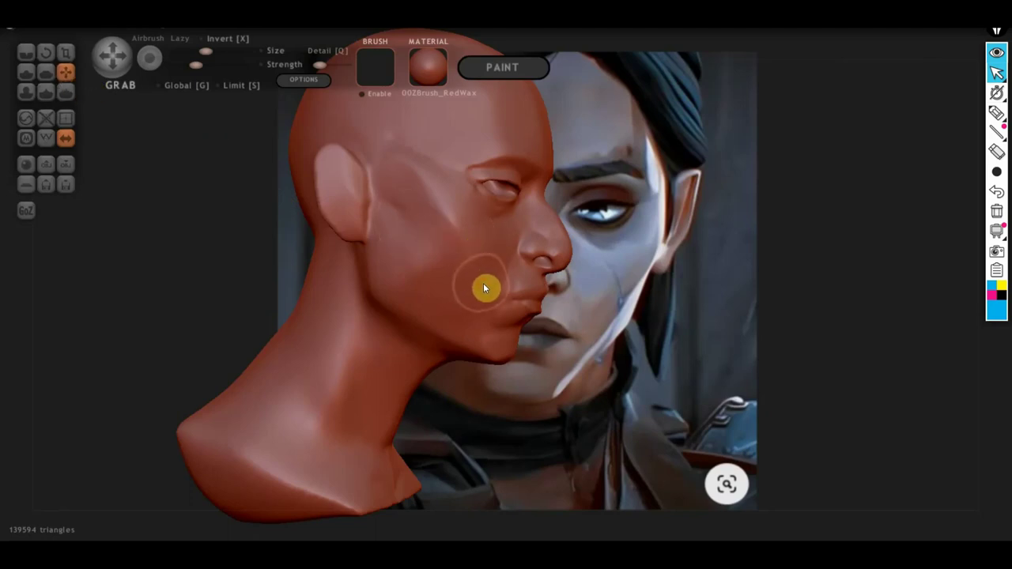
left_click_drag(477, 285, 439, 382)
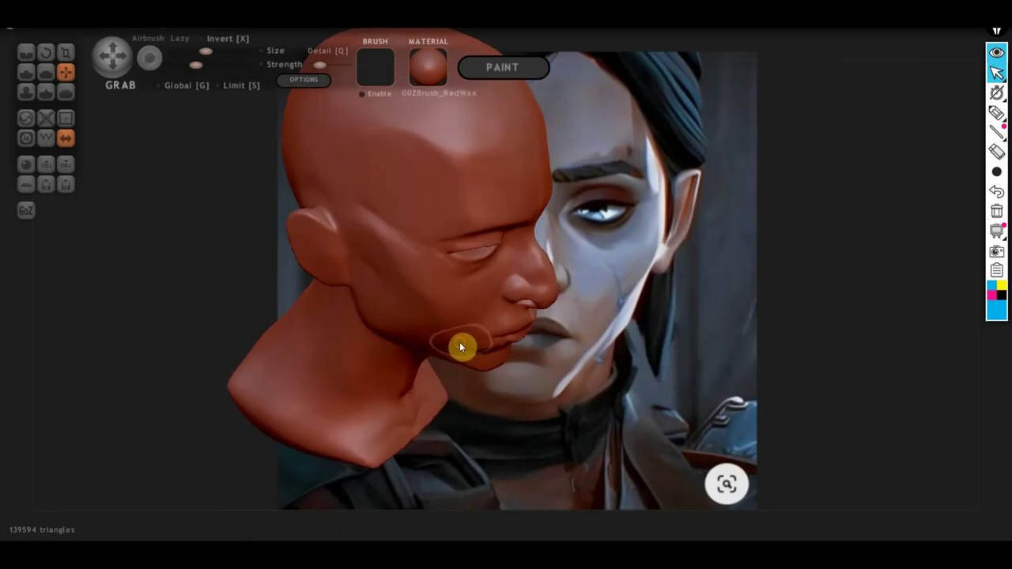
left_click_drag(465, 348, 334, 290)
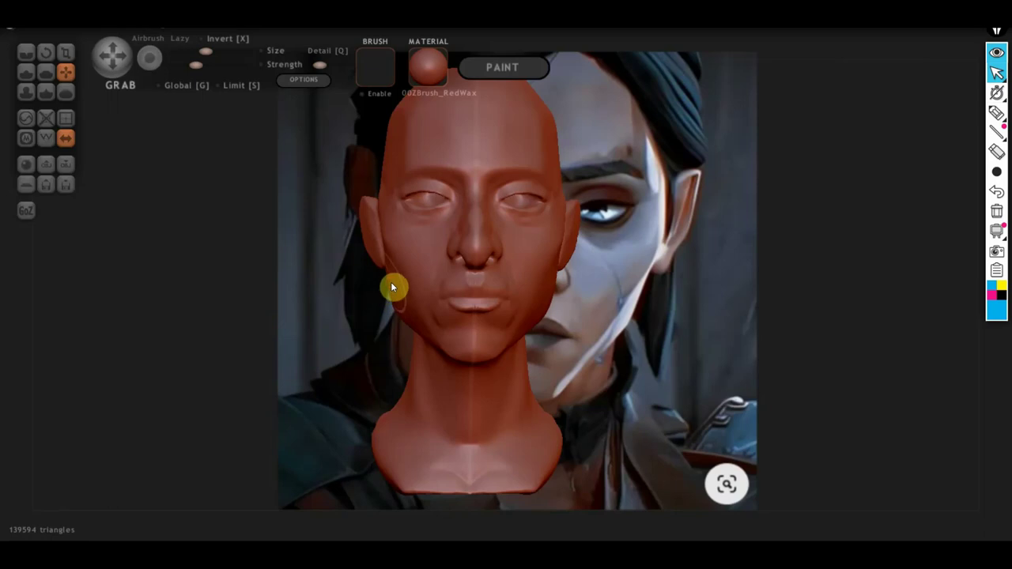
left_click_drag(427, 285, 424, 292)
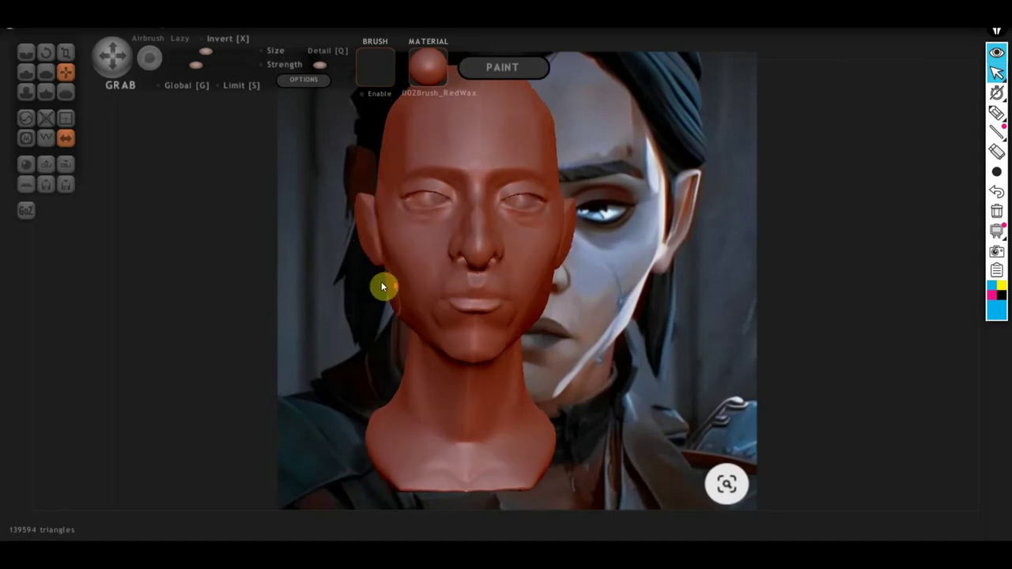
scroll(474, 304, "down", 3)
right_click_drag(562, 321, 514, 348)
scroll(514, 344, "up", 3)
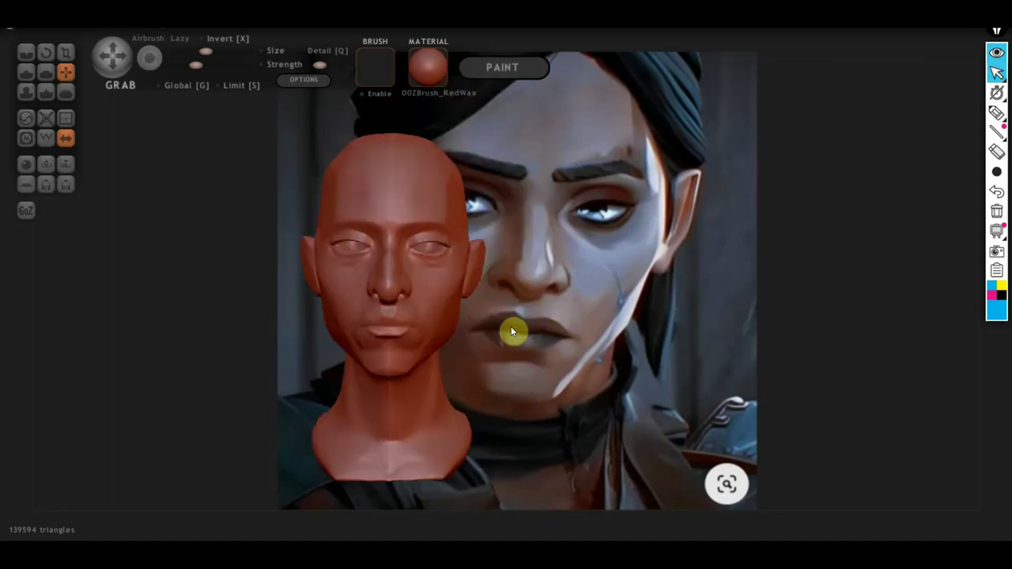
right_click_drag(460, 297, 490, 355)
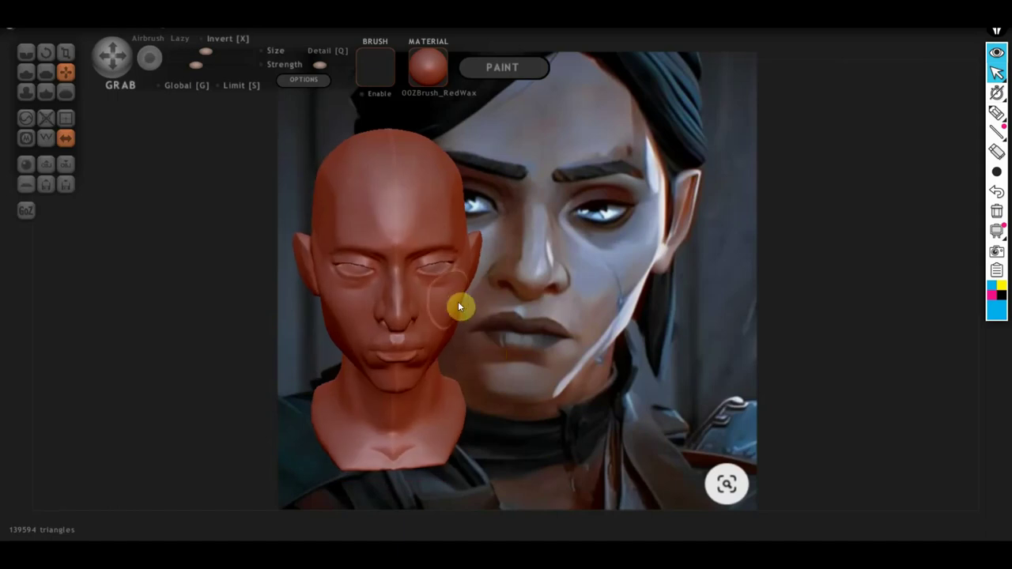
scroll(458, 307, "down", 2)
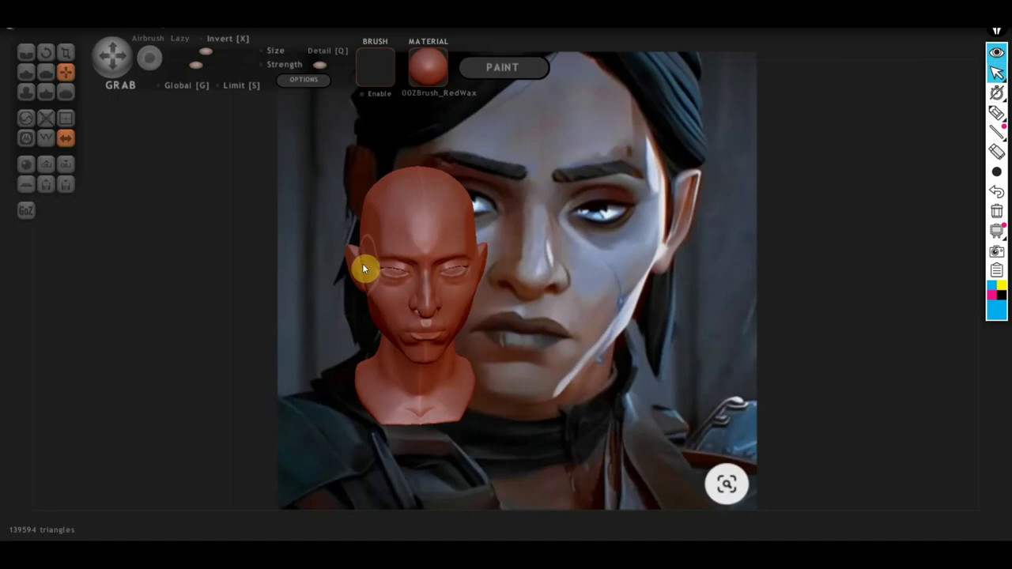
mouse_move(358, 265)
left_mouse_down()
mouse_move(424, 316)
mouse_move(411, 298)
left_mouse_up()
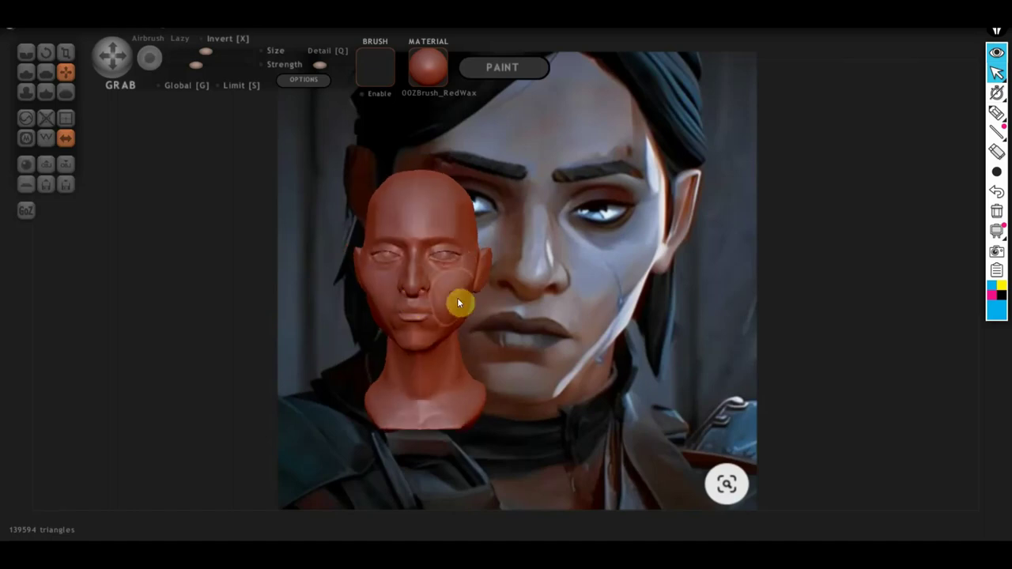
mouse_move(457, 303)
left_mouse_down()
mouse_move(478, 334)
mouse_move(488, 321)
mouse_move(468, 313)
mouse_move(467, 365)
mouse_move(442, 296)
mouse_move(495, 289)
mouse_move(524, 309)
mouse_move(562, 309)
mouse_move(392, 302)
left_mouse_up()
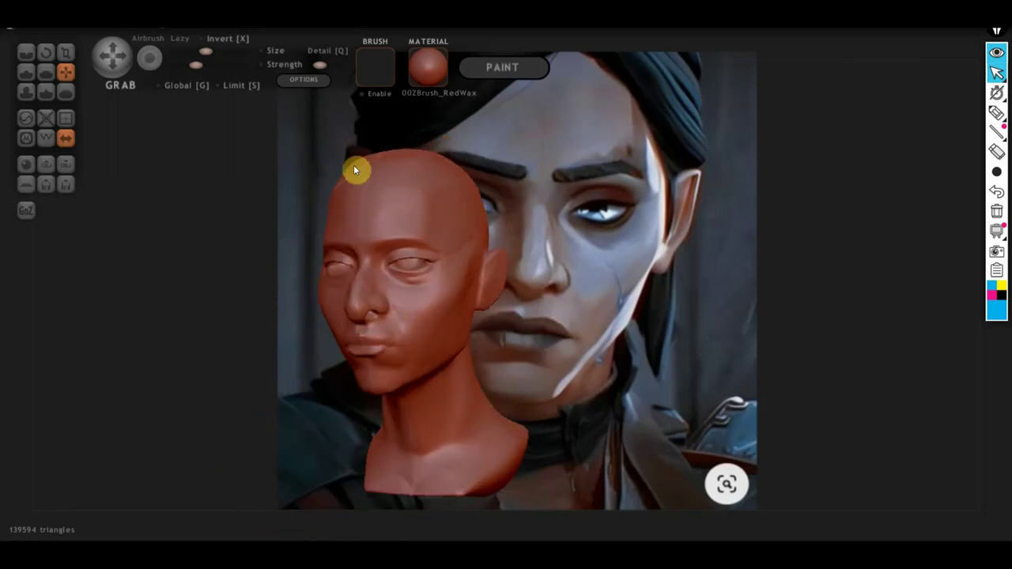
left_click_drag(493, 232, 445, 235)
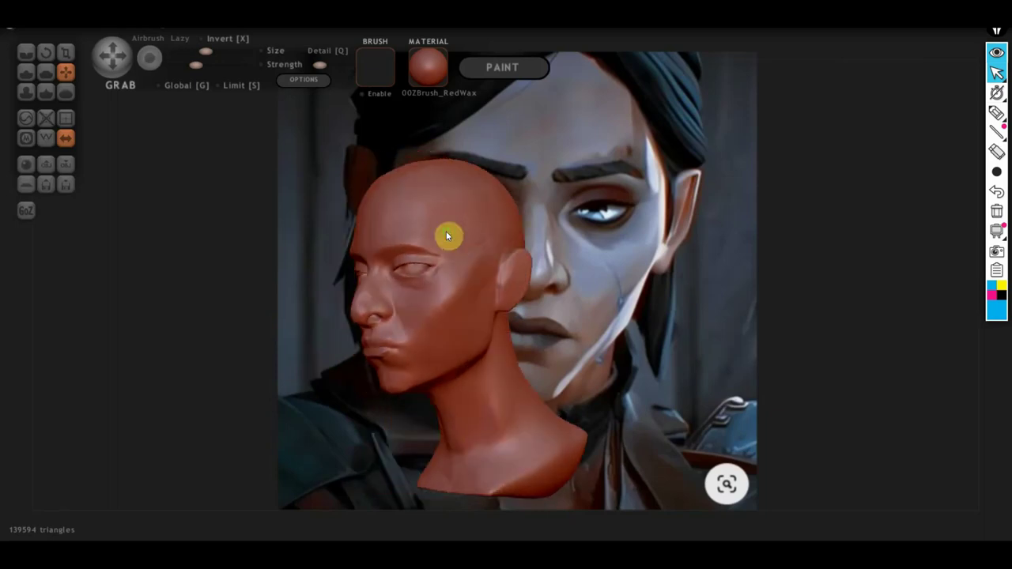
scroll(495, 363, "up", 2)
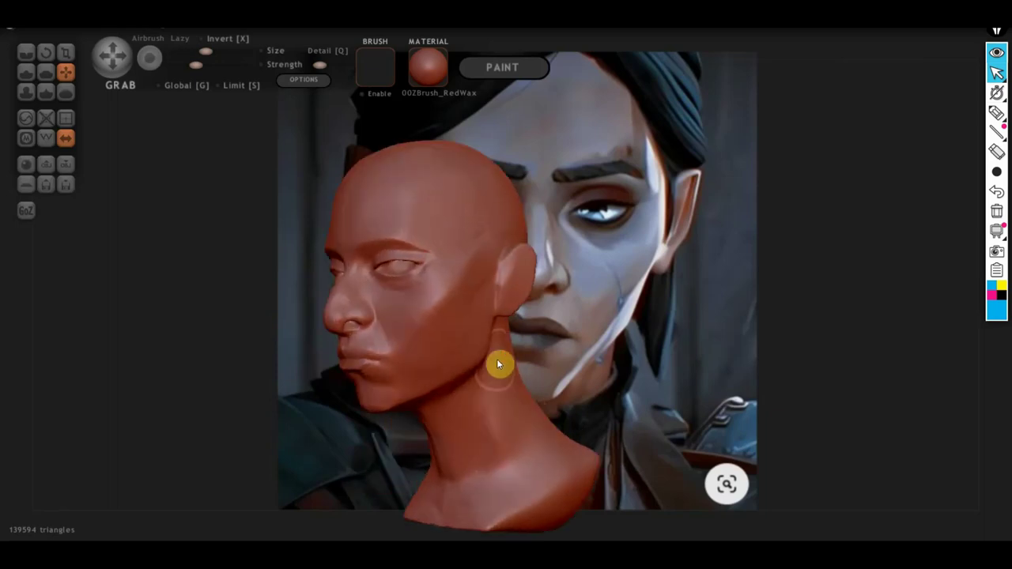
- Carve a crease groove down the forehead with the Crease brush
left_click(25, 54)
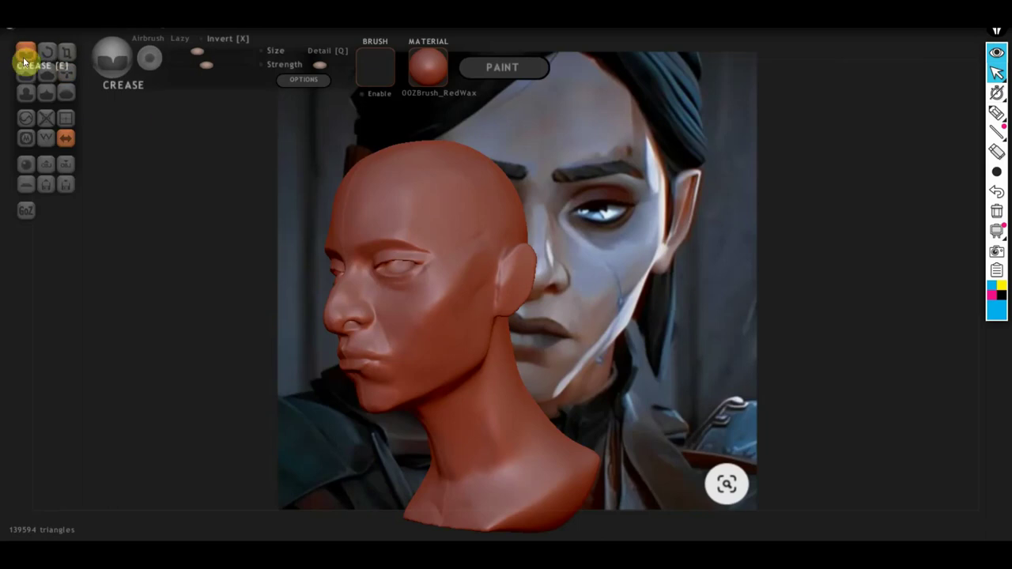
scroll(419, 187, "up", 2)
left_click_drag(419, 184, 425, 229)
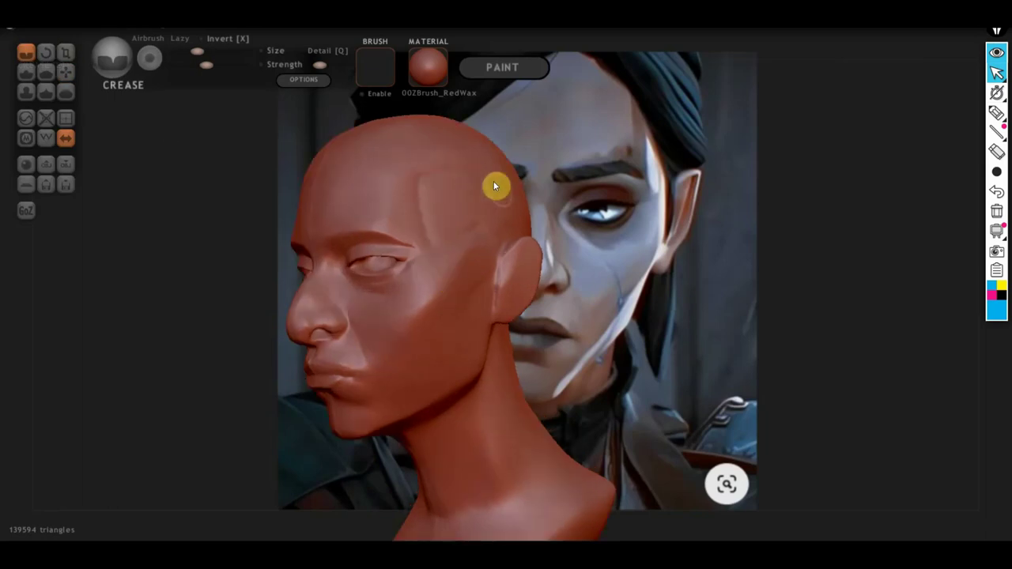
scroll(416, 201, "down", 3)
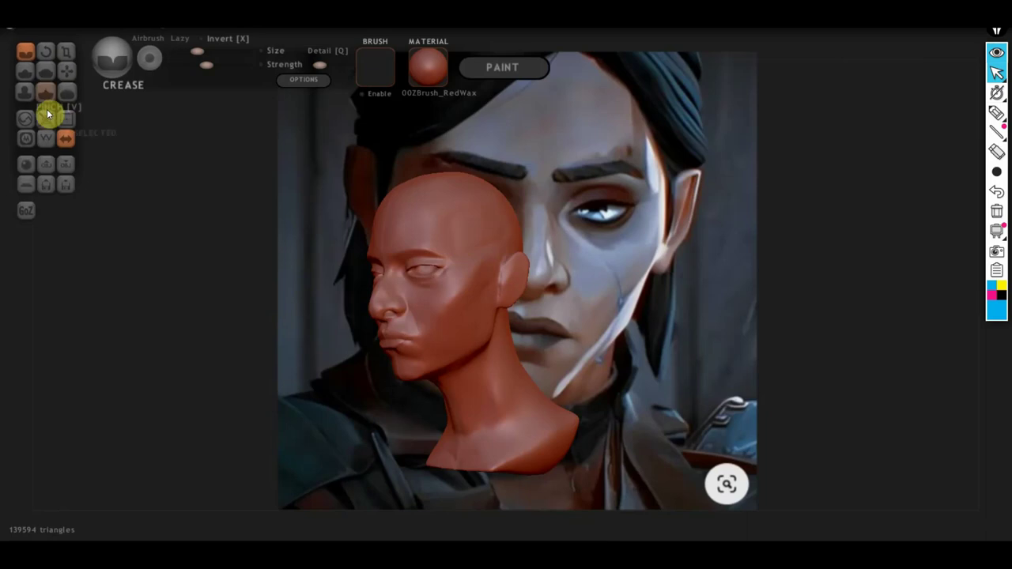
- Try the Flatten and Draw brushes, orbiting to check the forehead from the side
left_click(46, 72)
scroll(423, 220, "up", 3)
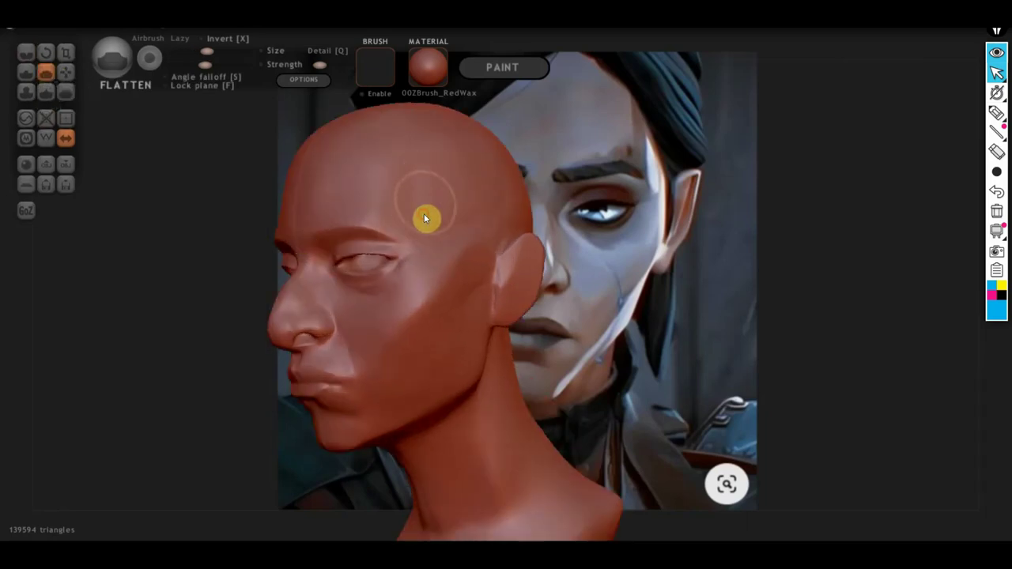
scroll(426, 202, "down", 1)
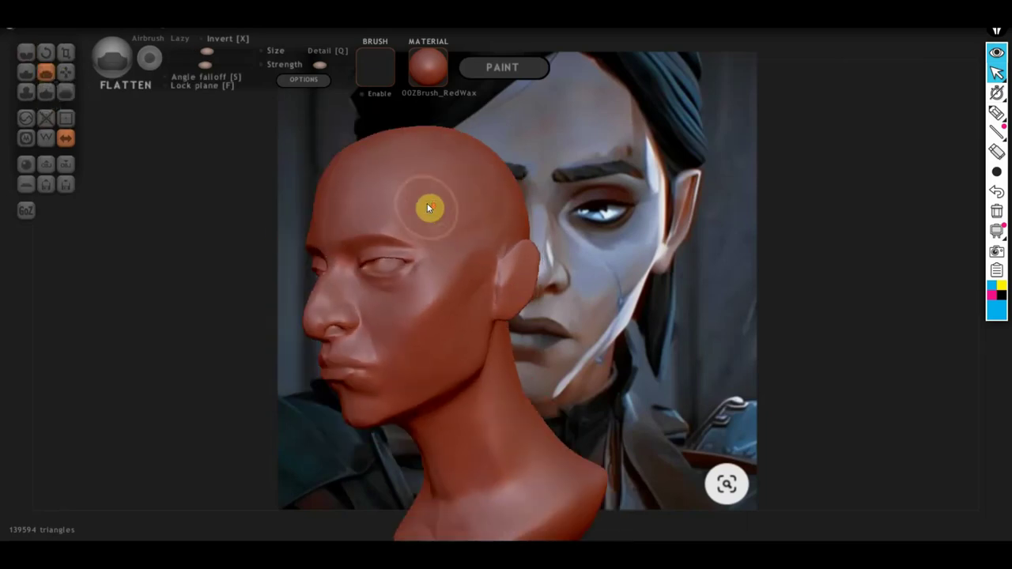
left_click(26, 72)
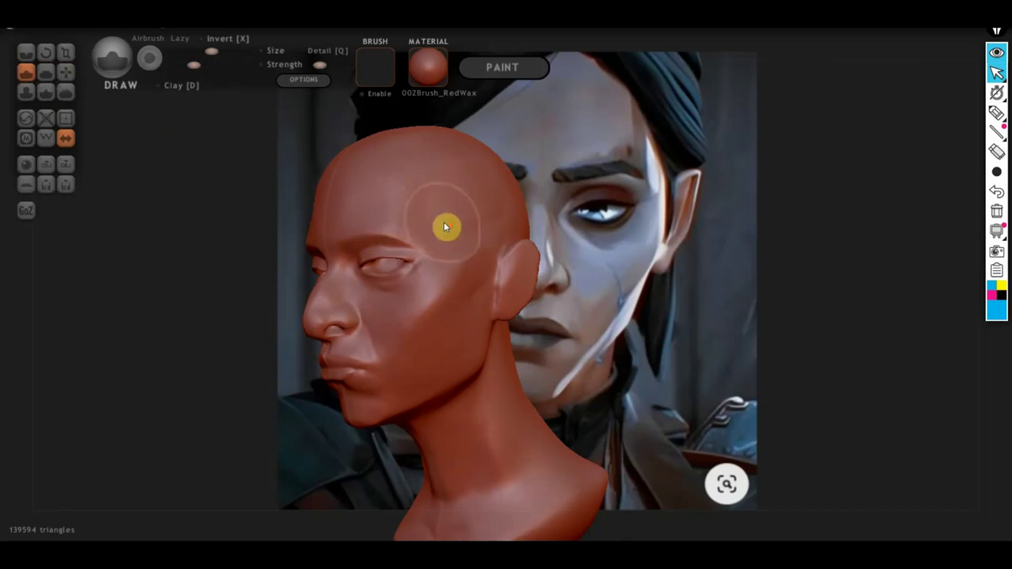
scroll(409, 190, "up", 2)
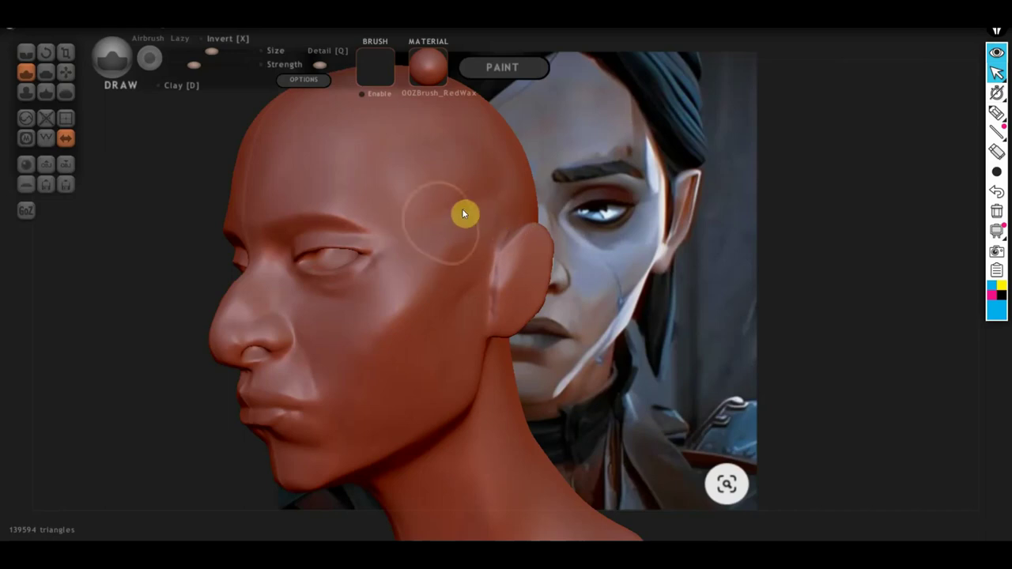
mouse_move(457, 176)
left_mouse_down()
mouse_move(623, 286)
mouse_move(550, 266)
left_mouse_up()
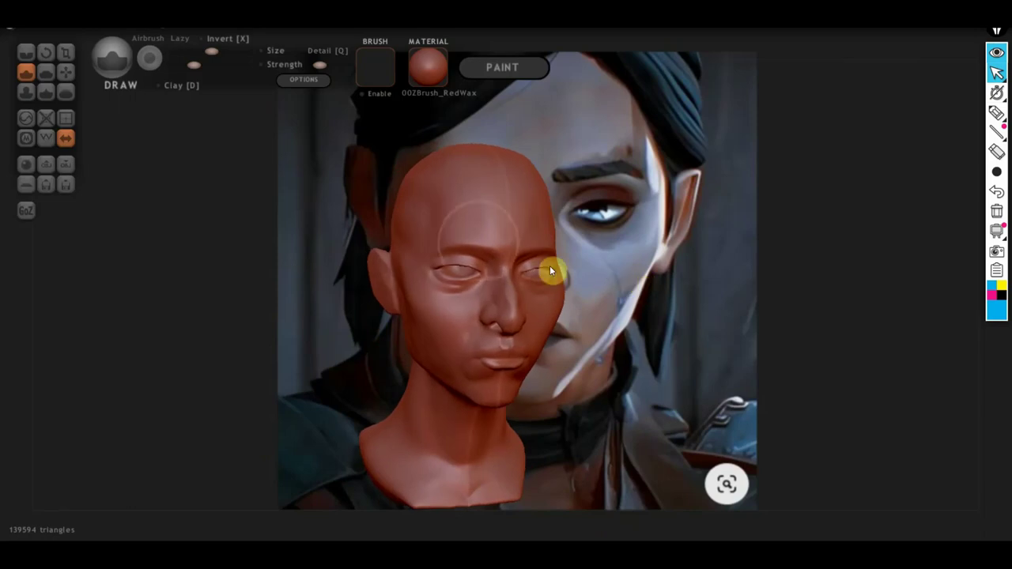
mouse_move(435, 209)
left_mouse_down()
mouse_move(491, 226)
mouse_move(458, 212)
mouse_move(473, 207)
left_mouse_up()
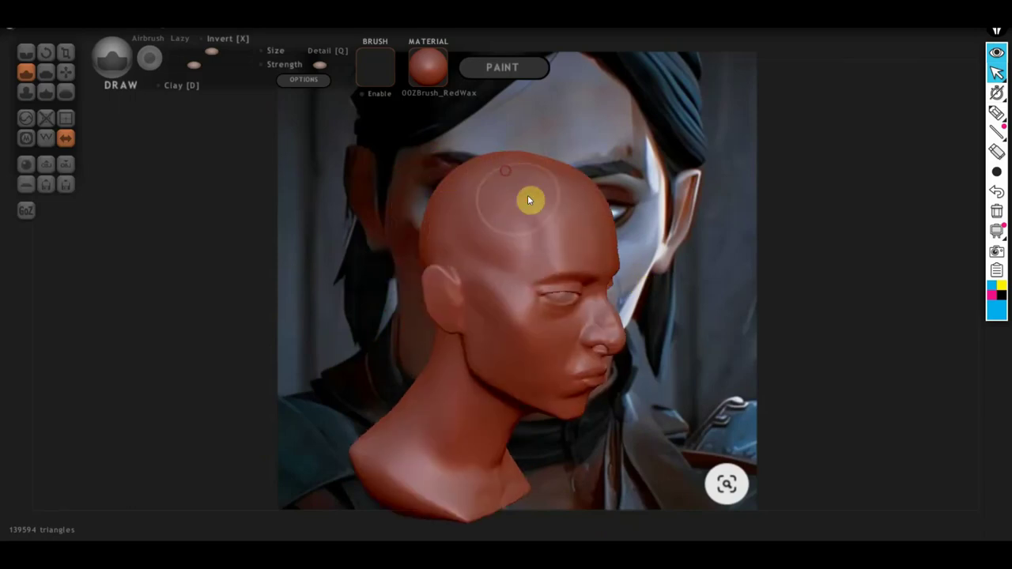
left_click_drag(575, 218, 470, 196)
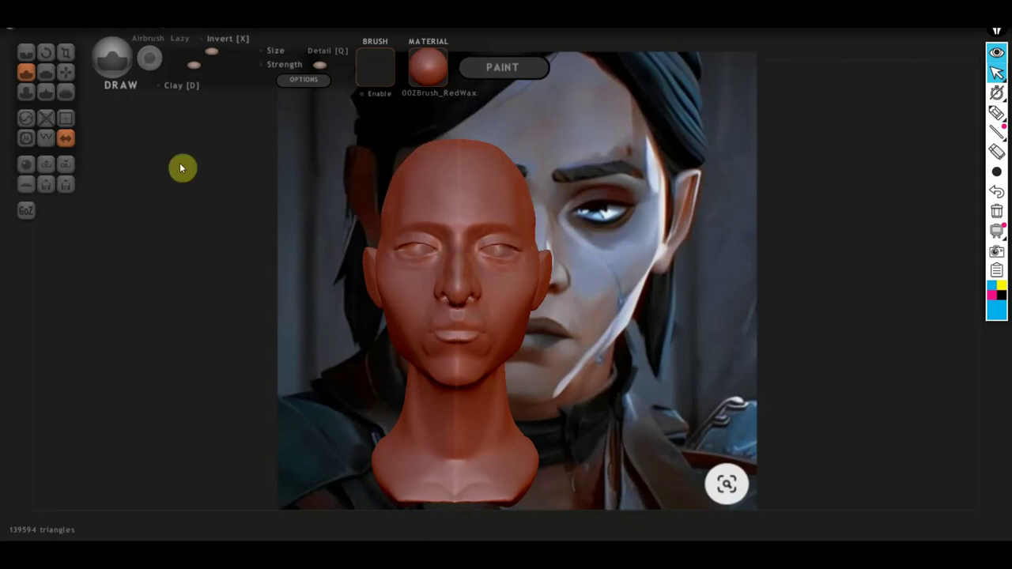
- Switch to Grab and orbit to inspect the crown of the head
left_click(66, 72)
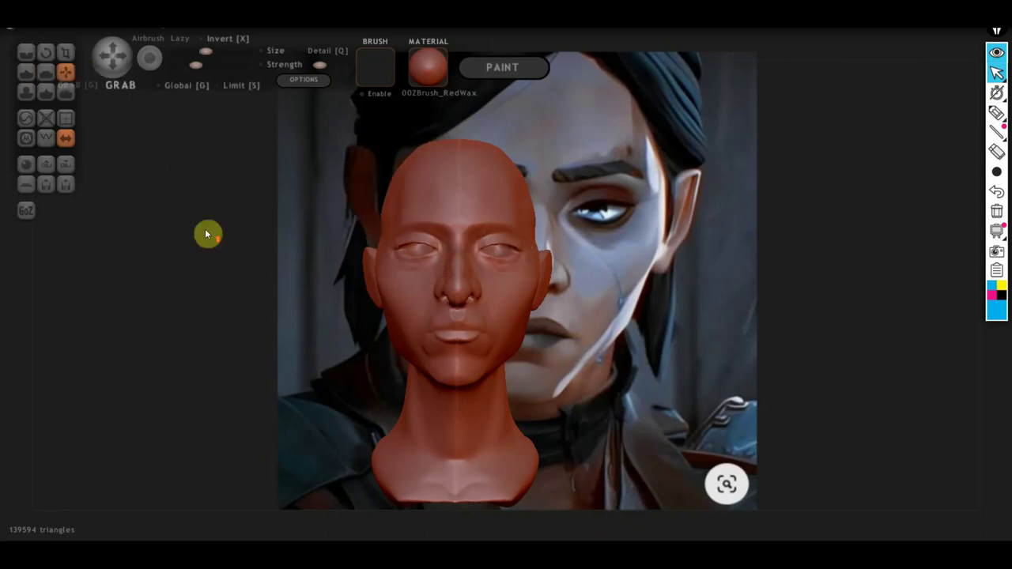
scroll(237, 229, "up", 3)
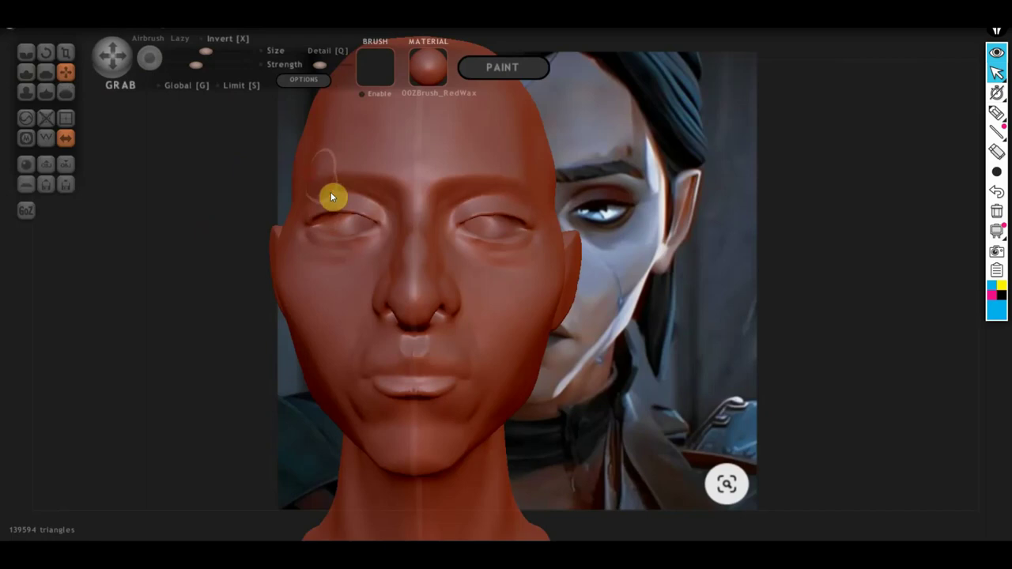
mouse_move(330, 192)
right_mouse_down()
mouse_move(351, 342)
mouse_move(506, 264)
right_mouse_up()
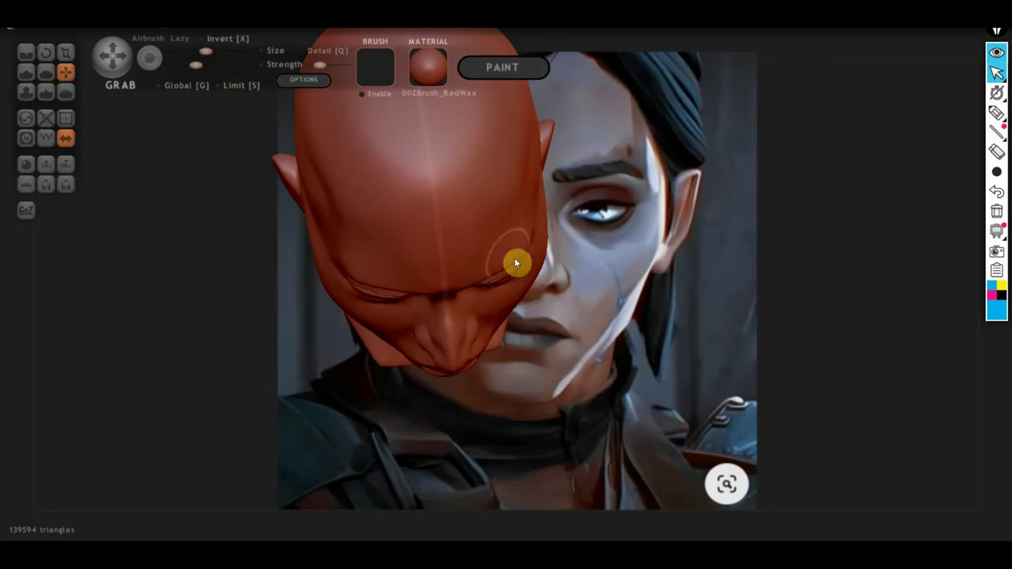
mouse_move(472, 271)
right_mouse_down()
mouse_move(445, 245)
mouse_move(454, 223)
right_mouse_up()
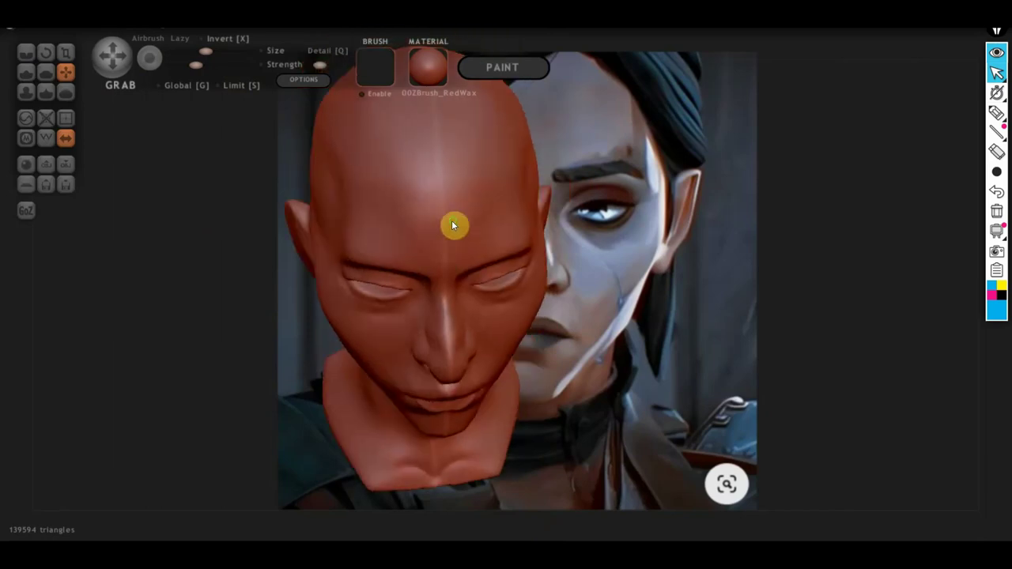
- Reselect Crease, check the forehead from above and below, then go back to Grab
left_click(32, 52)
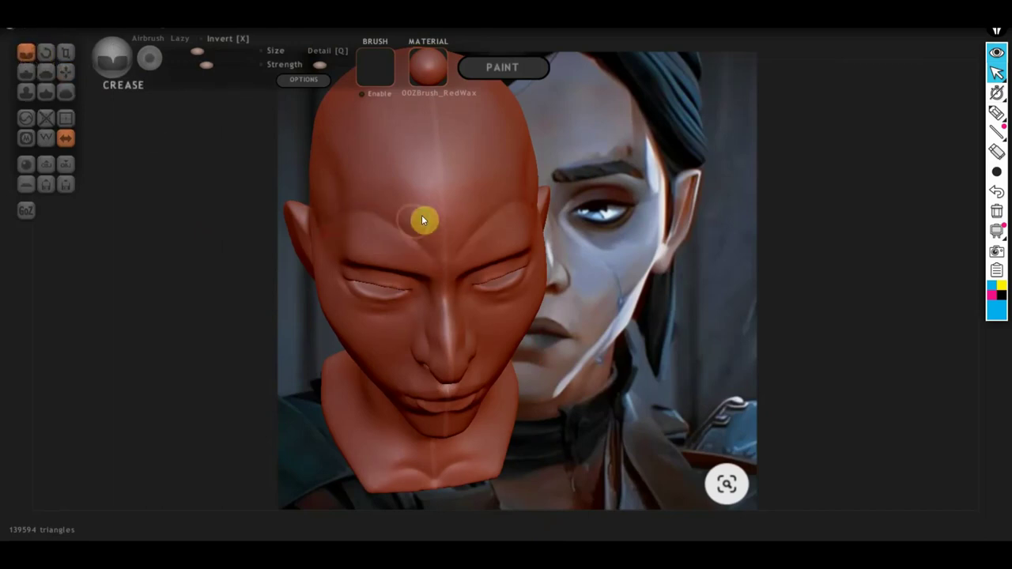
mouse_move(420, 219)
right_mouse_down()
mouse_move(467, 183)
mouse_move(440, 180)
right_mouse_up()
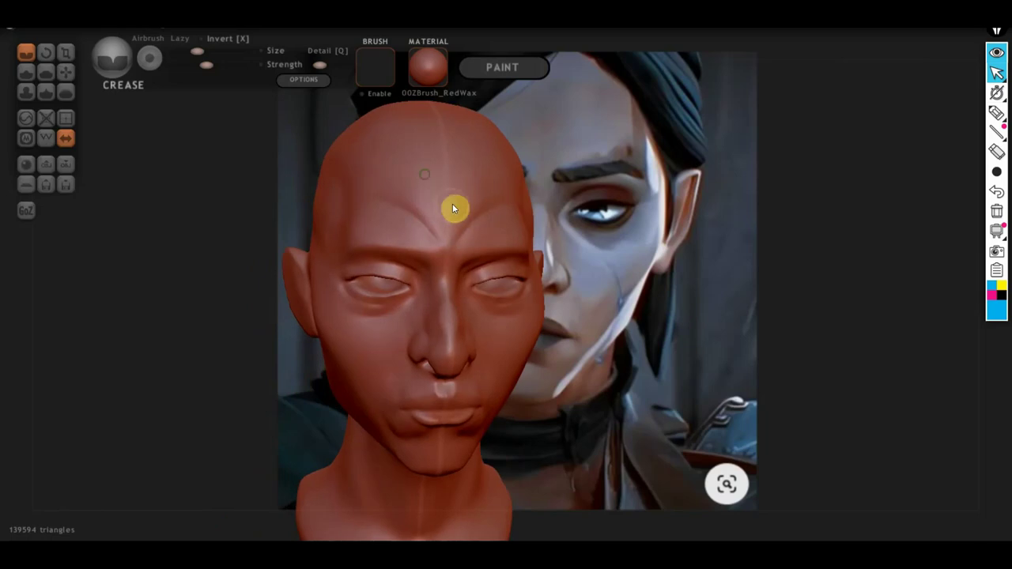
scroll(450, 222, "down", 2)
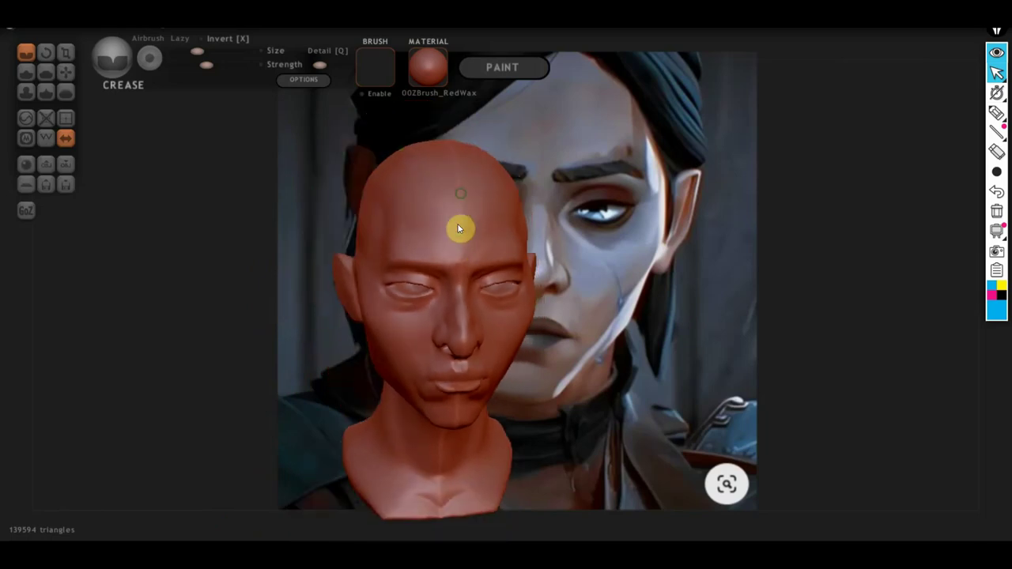
mouse_move(456, 225)
right_mouse_down()
mouse_move(458, 279)
mouse_move(471, 290)
mouse_move(540, 269)
mouse_move(486, 324)
mouse_move(493, 232)
mouse_move(479, 260)
mouse_move(461, 232)
mouse_move(482, 224)
right_mouse_up()
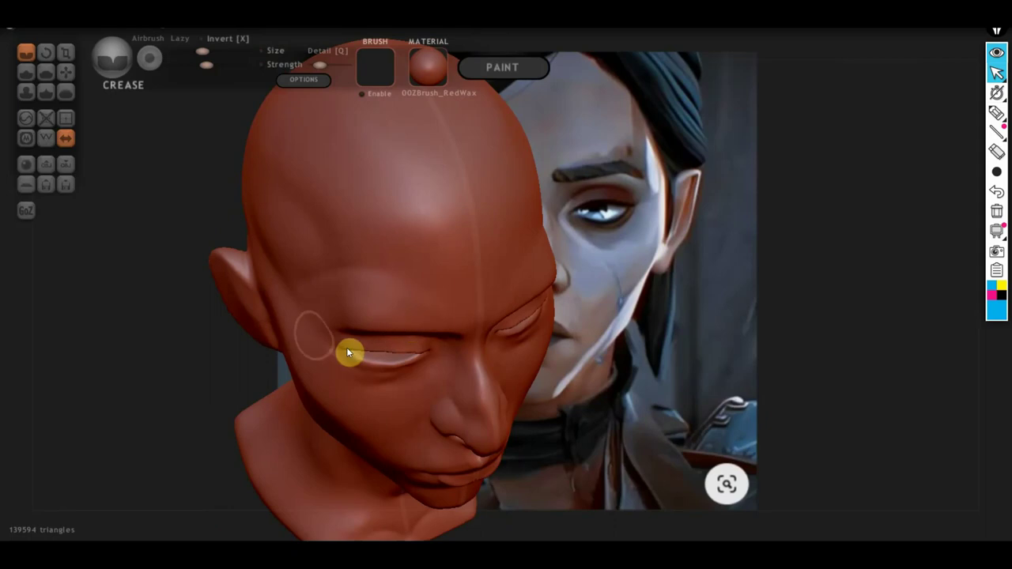
mouse_move(392, 293)
right_mouse_down()
mouse_move(417, 279)
mouse_move(412, 241)
mouse_move(363, 225)
right_mouse_up()
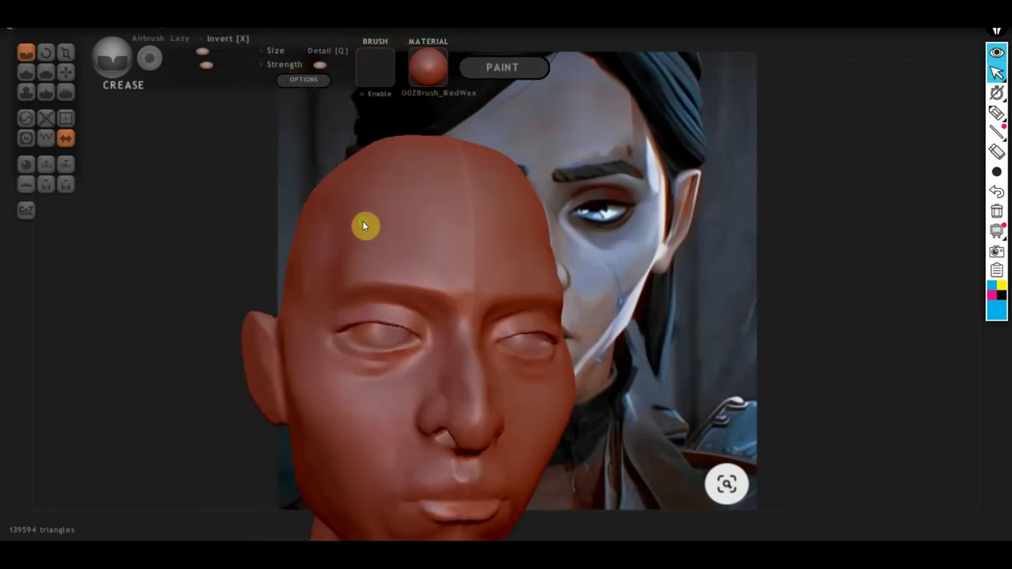
left_click(66, 72)
right_click_drag(318, 331, 327, 316)
scroll(351, 315, "down", 3)
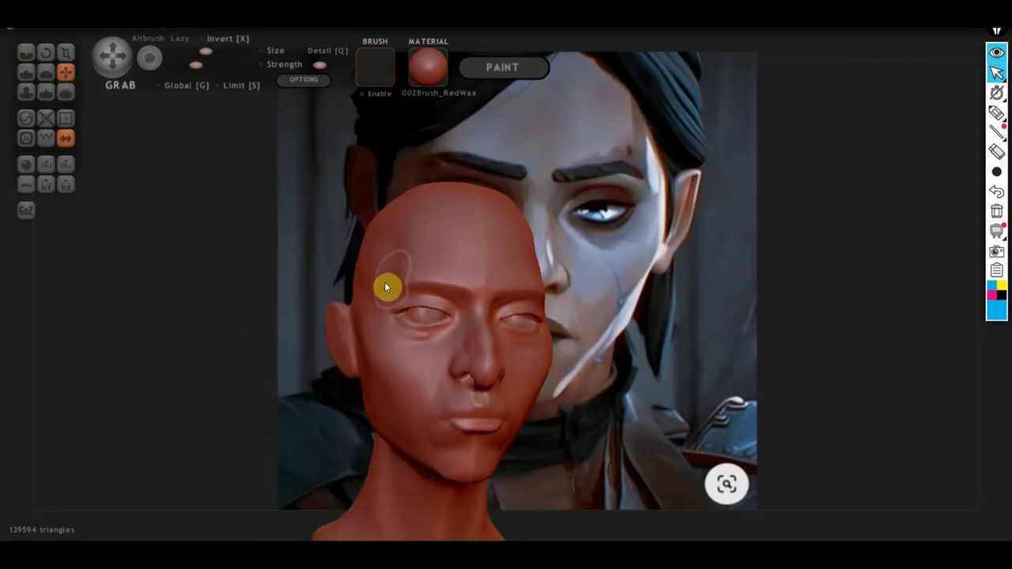
- Turn the head to a full front view and zoom in on the eyes
mouse_move(387, 262)
right_mouse_down()
mouse_move(371, 279)
mouse_move(383, 286)
right_mouse_up()
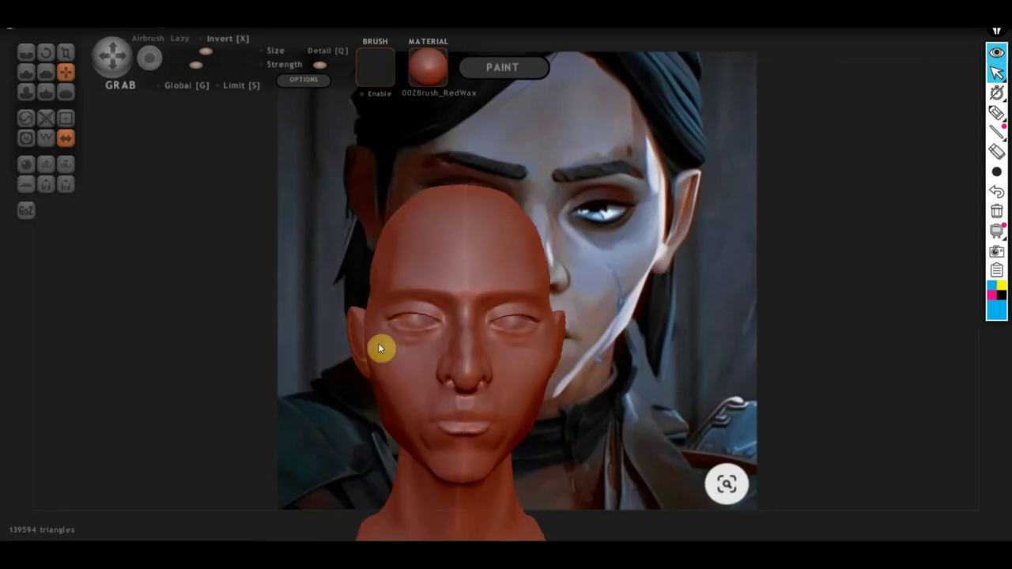
mouse_move(377, 343)
right_mouse_down()
mouse_move(422, 355)
mouse_move(393, 318)
mouse_move(420, 313)
right_mouse_up()
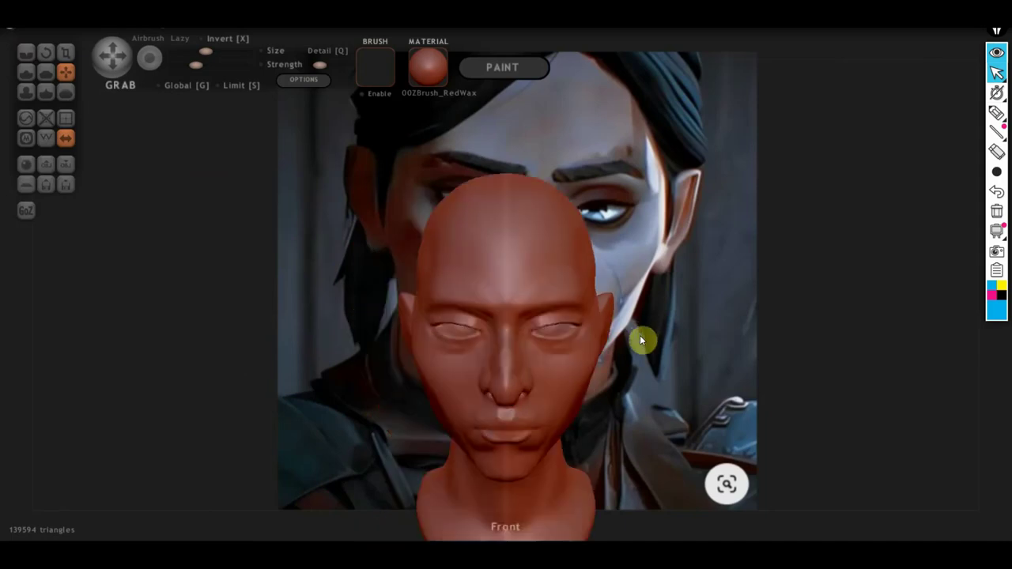
mouse_move(641, 338)
right_mouse_down()
mouse_move(693, 314)
mouse_move(684, 329)
mouse_move(693, 330)
mouse_move(670, 266)
mouse_move(619, 309)
mouse_move(462, 308)
mouse_move(551, 300)
mouse_move(545, 290)
right_mouse_up()
mouse_move(507, 347)
right_mouse_down()
mouse_move(518, 337)
mouse_move(461, 348)
right_mouse_up()
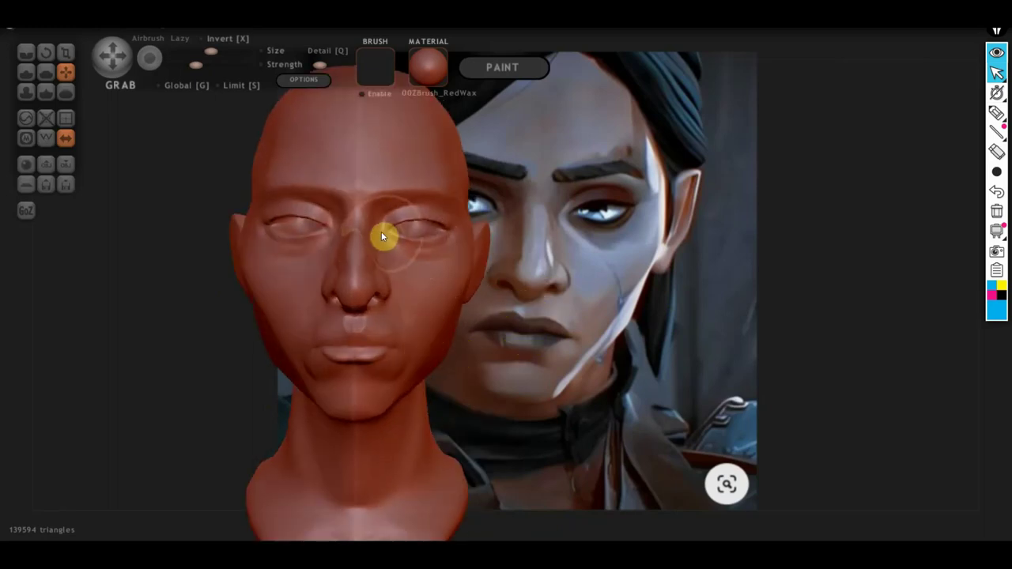
scroll(383, 231, "up", 2)
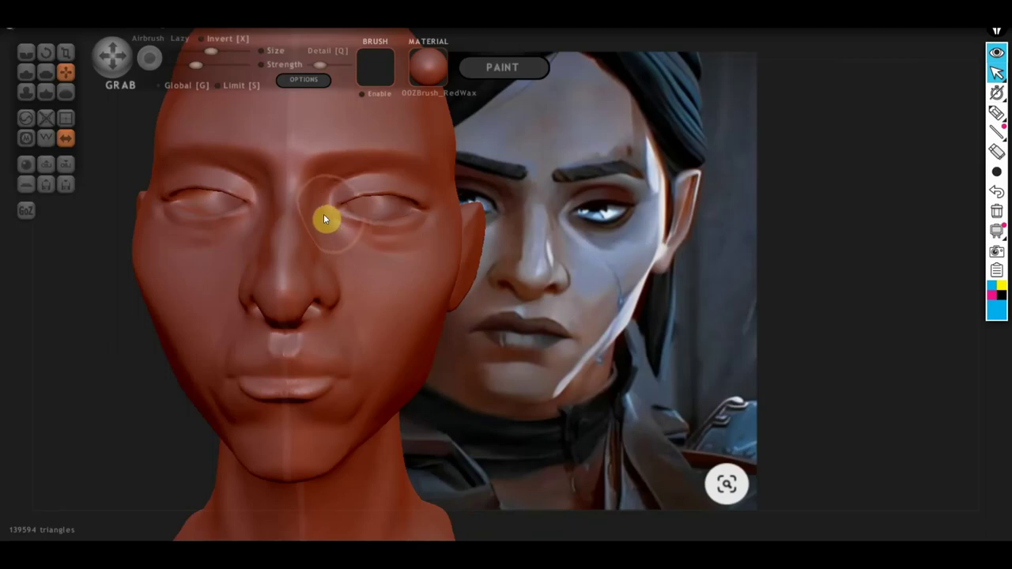
- Pull the eyelids and outer eye corners with mirrored Grab strokes, then select Crease
left_click_drag(323, 208, 326, 231)
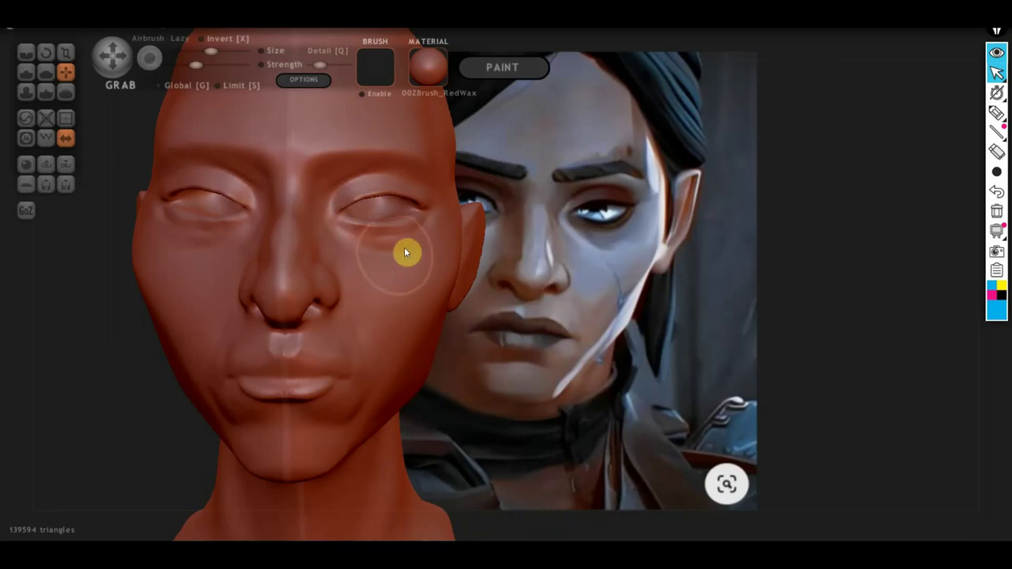
left_click_drag(427, 213, 435, 195)
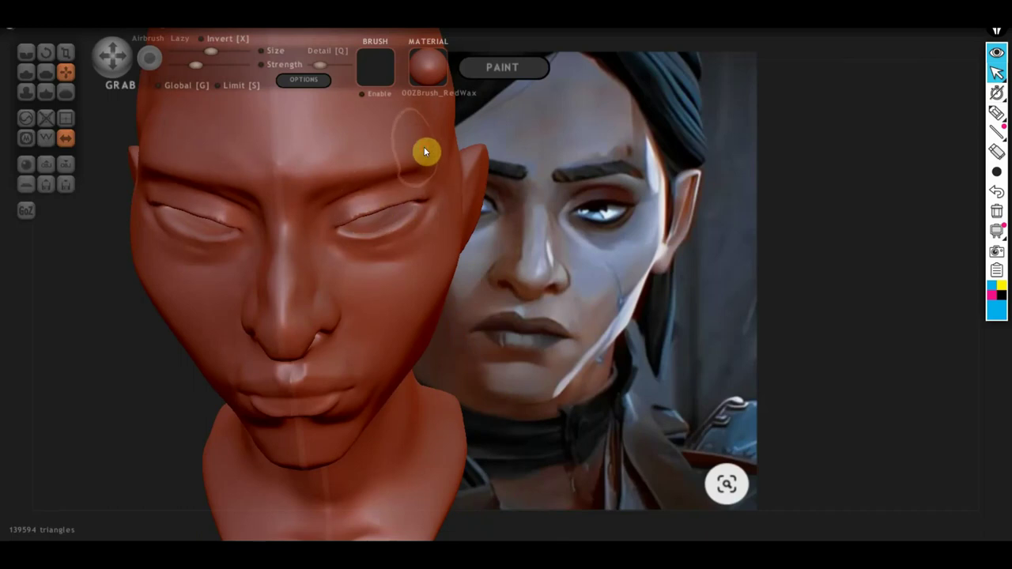
right_click_drag(338, 188, 339, 168)
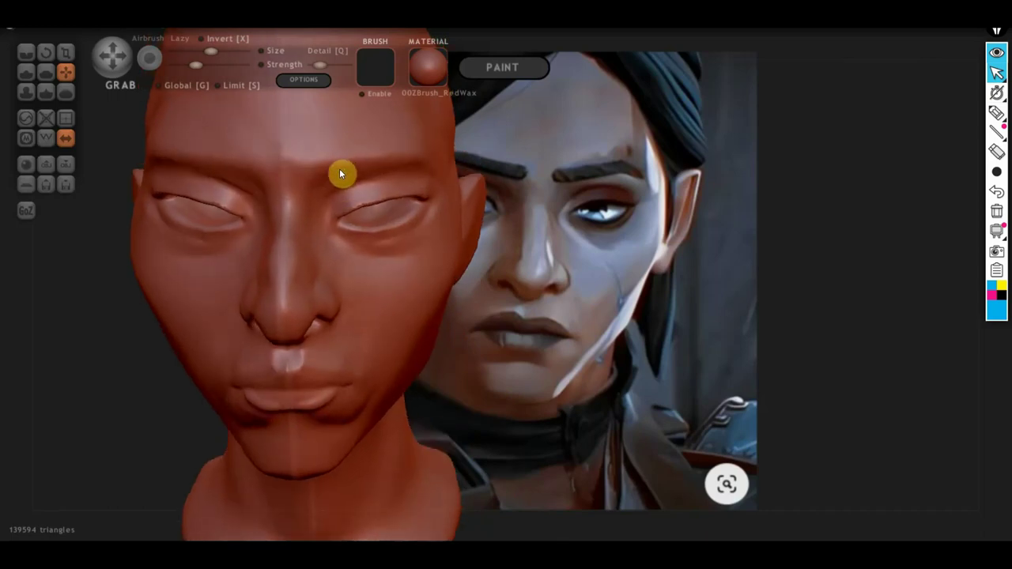
left_click(25, 52)
scroll(308, 237, "up", 2)
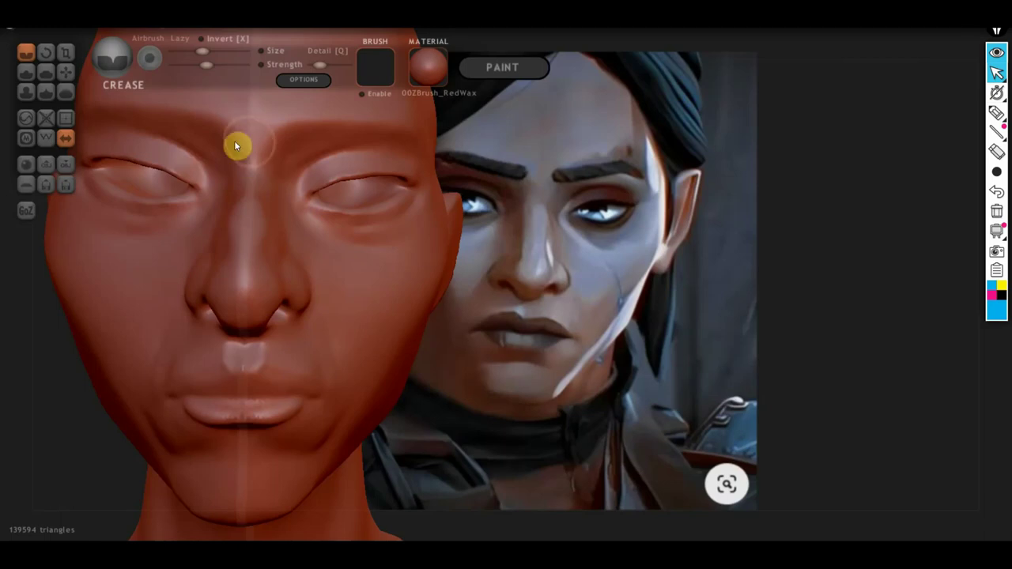
- Switch from Flatten to the Grab brush while orbiting to the head's right side
left_click(46, 72)
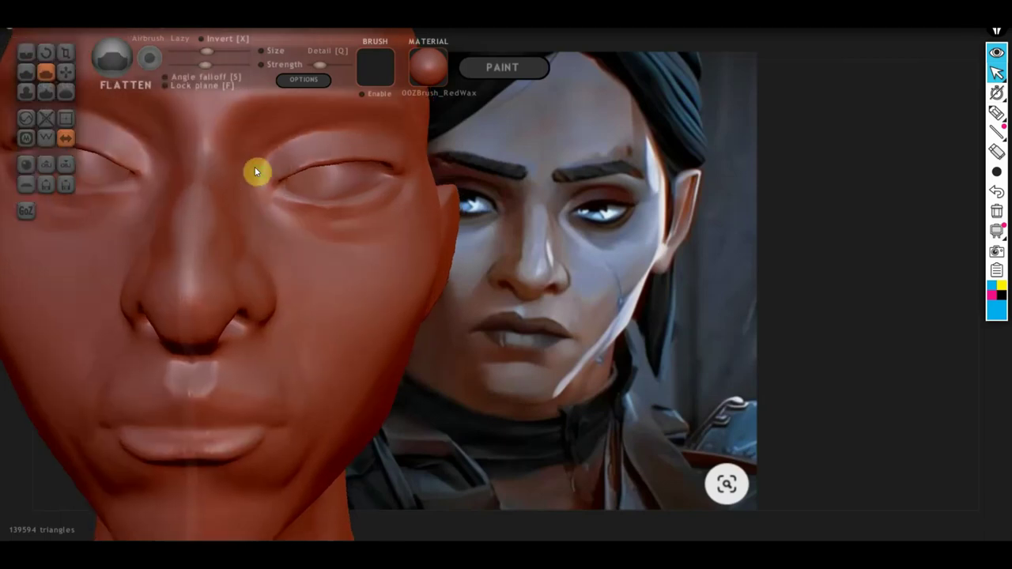
scroll(258, 172, "up", 3)
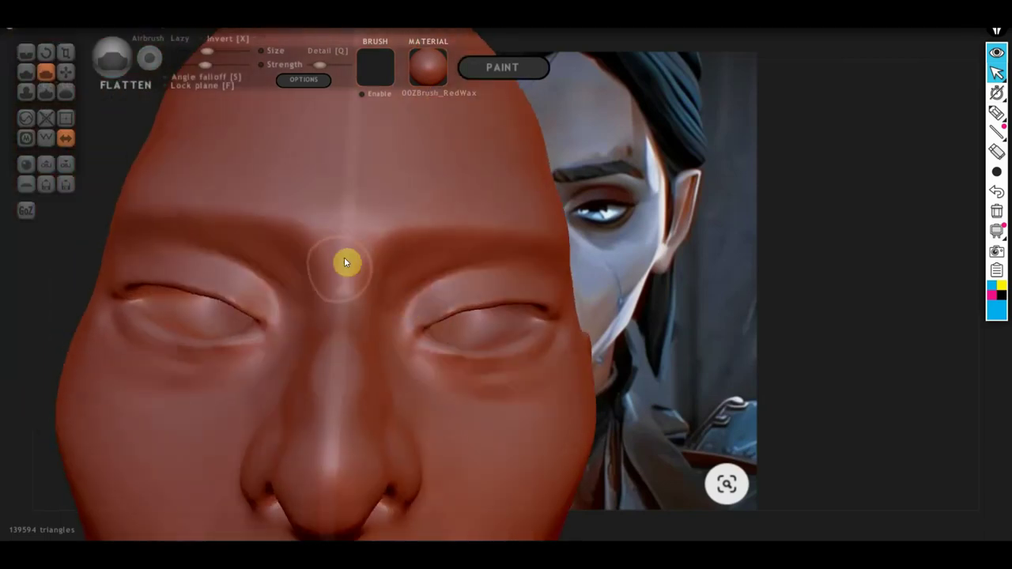
middle_click_drag(339, 275, 355, 331)
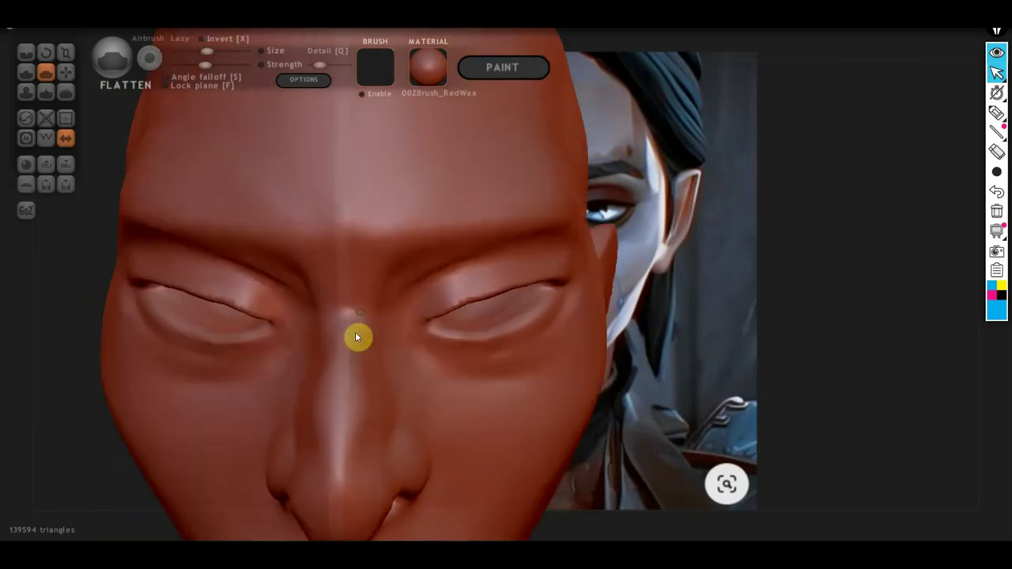
mouse_move(356, 268)
middle_mouse_down()
mouse_move(431, 318)
mouse_move(400, 345)
mouse_move(355, 314)
mouse_move(310, 337)
mouse_move(234, 322)
middle_mouse_up()
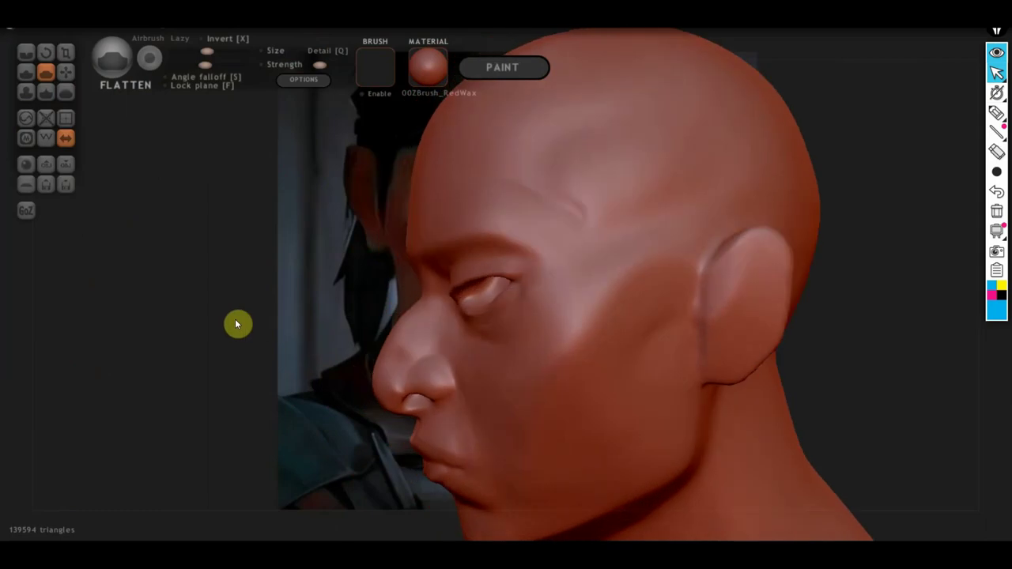
left_click(66, 72)
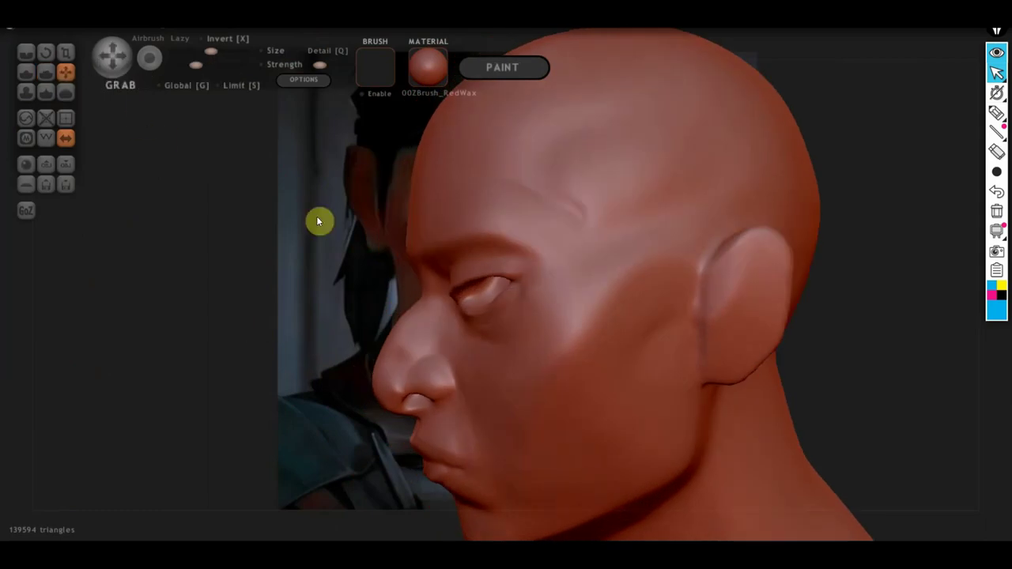
scroll(426, 309, "up", 3)
scroll(376, 315, "up", 3)
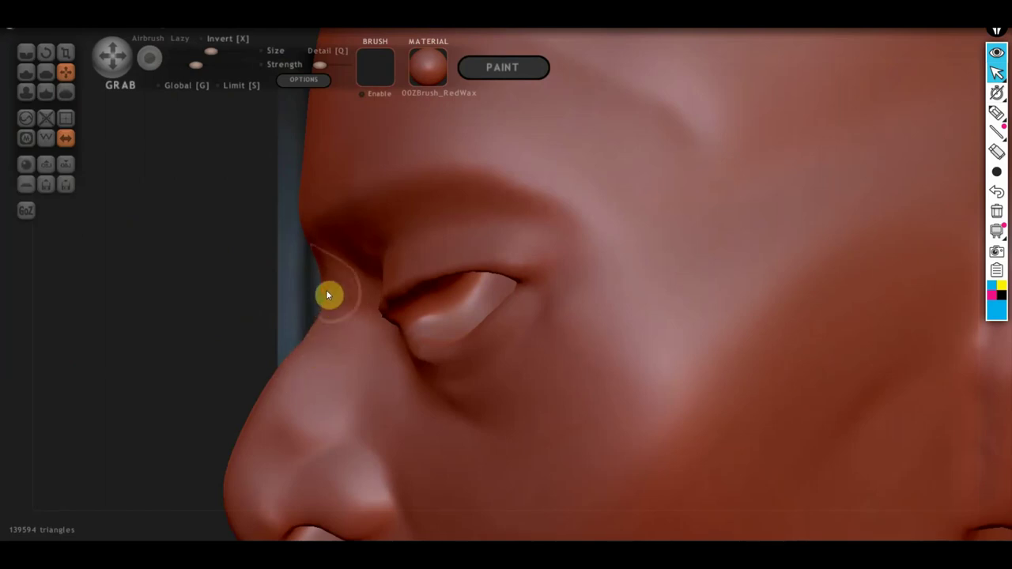
scroll(374, 360, "down", 3)
- Orbit and zoom for a close frontal look at the face and lips
mouse_move(374, 360)
right_mouse_down()
mouse_move(469, 350)
mouse_move(481, 321)
right_mouse_up()
scroll(466, 304, "up", 3)
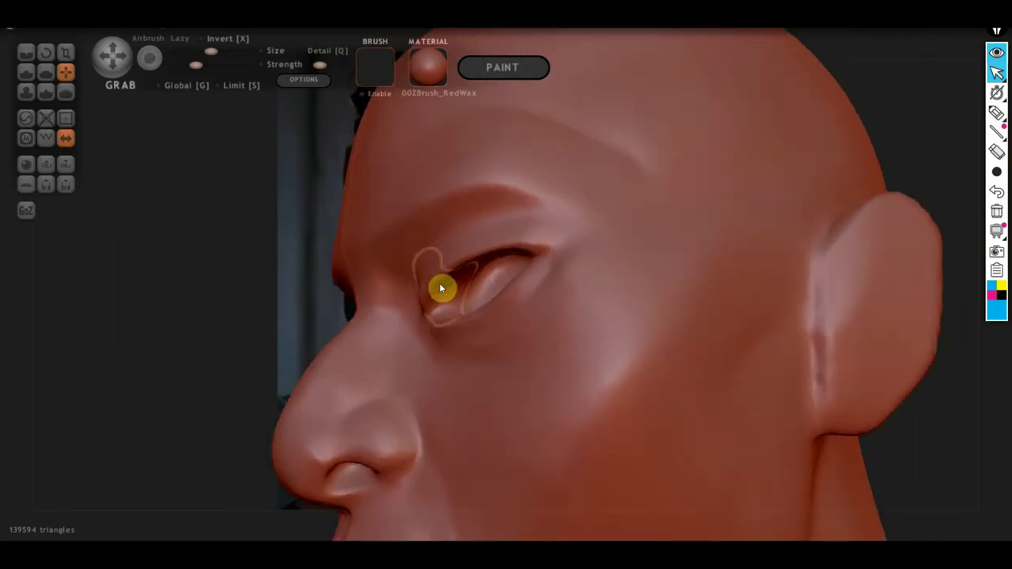
mouse_move(548, 294)
right_mouse_down()
mouse_move(630, 330)
mouse_move(688, 332)
mouse_move(583, 332)
mouse_move(559, 320)
right_mouse_up()
scroll(475, 323, "down", 2)
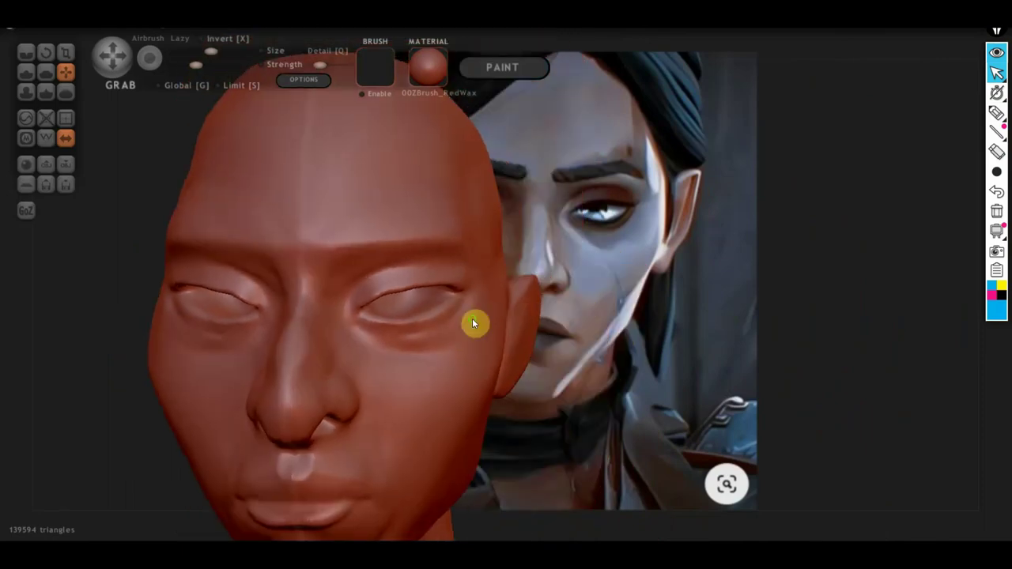
scroll(542, 334, "down", 2)
mouse_move(560, 334)
right_mouse_down()
mouse_move(599, 322)
mouse_move(524, 293)
mouse_move(483, 242)
right_mouse_up()
scroll(474, 264, "up", 4)
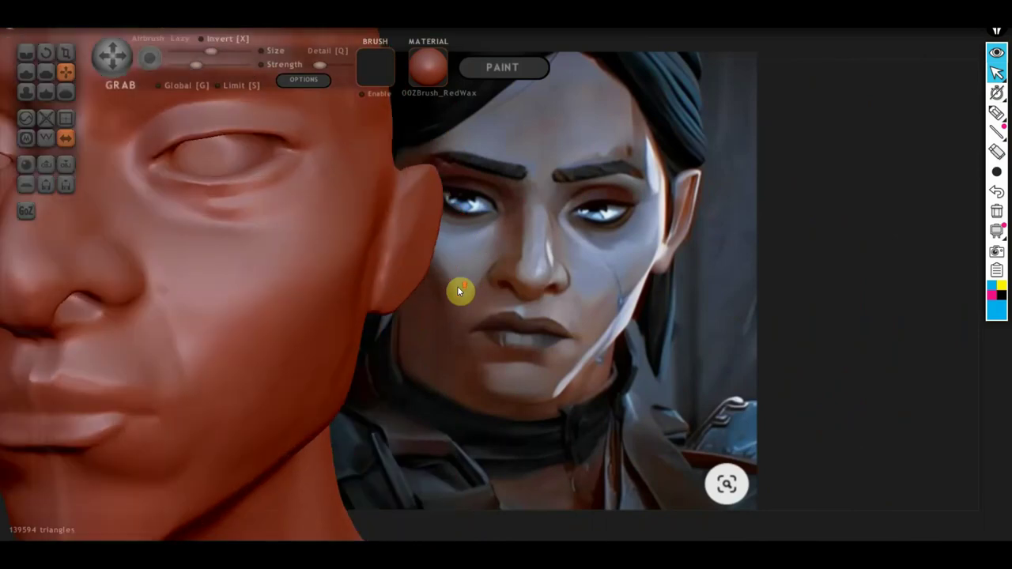
right_click_drag(461, 289, 712, 252)
mouse_move(471, 369)
right_mouse_down()
mouse_move(378, 380)
mouse_move(435, 431)
right_mouse_up()
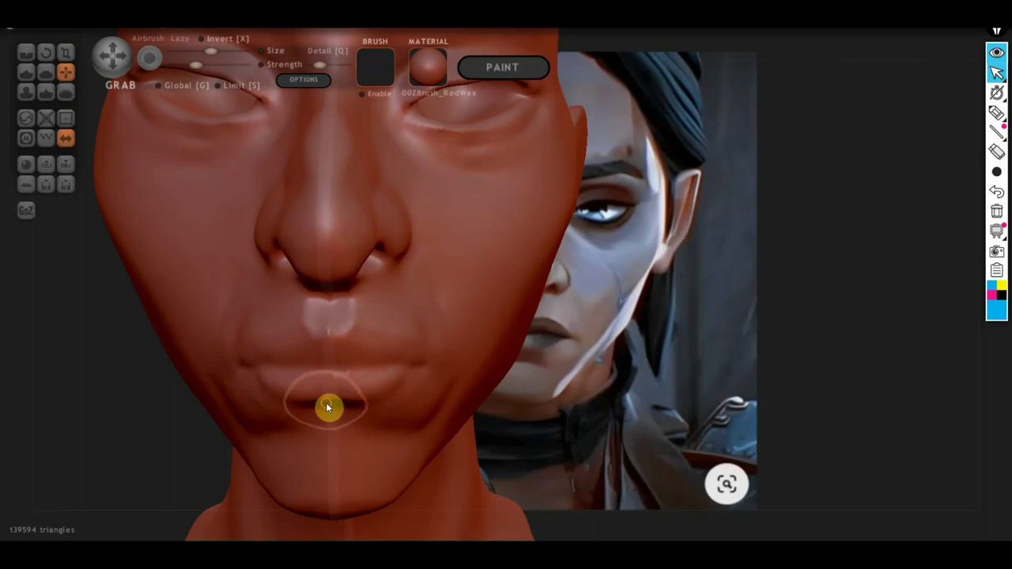
- Turn the head to side profile beside the reference and pull the nose tip and bridge
mouse_move(324, 409)
right_mouse_down()
mouse_move(396, 405)
mouse_move(349, 373)
mouse_move(463, 389)
mouse_move(388, 403)
mouse_move(411, 361)
mouse_move(417, 368)
mouse_move(395, 379)
mouse_move(417, 384)
mouse_move(406, 399)
mouse_move(483, 344)
right_mouse_up()
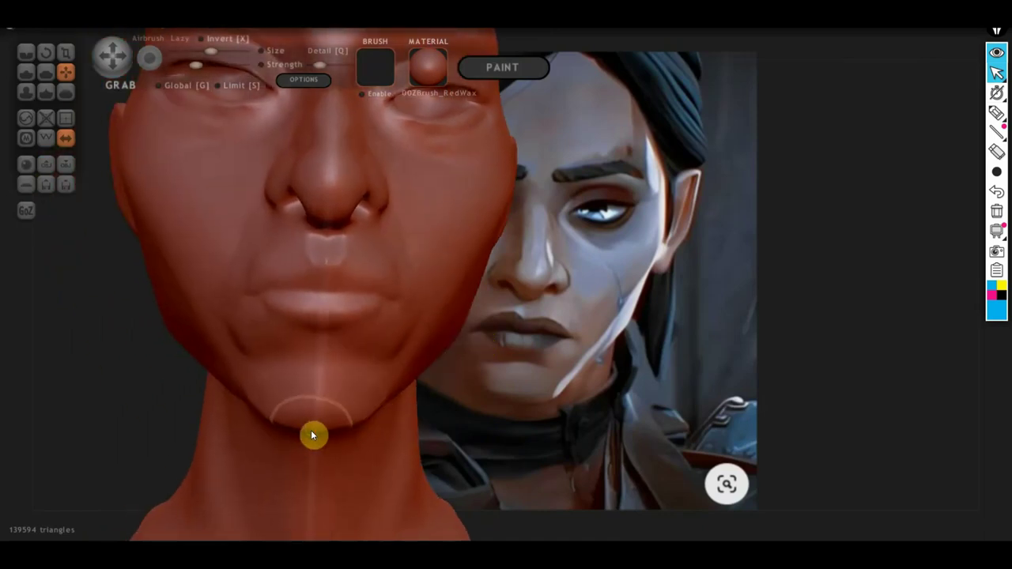
mouse_move(314, 430)
right_mouse_down()
mouse_move(373, 384)
mouse_move(537, 323)
mouse_move(530, 384)
mouse_move(718, 381)
mouse_move(718, 393)
right_mouse_up()
scroll(711, 392, "up", 2)
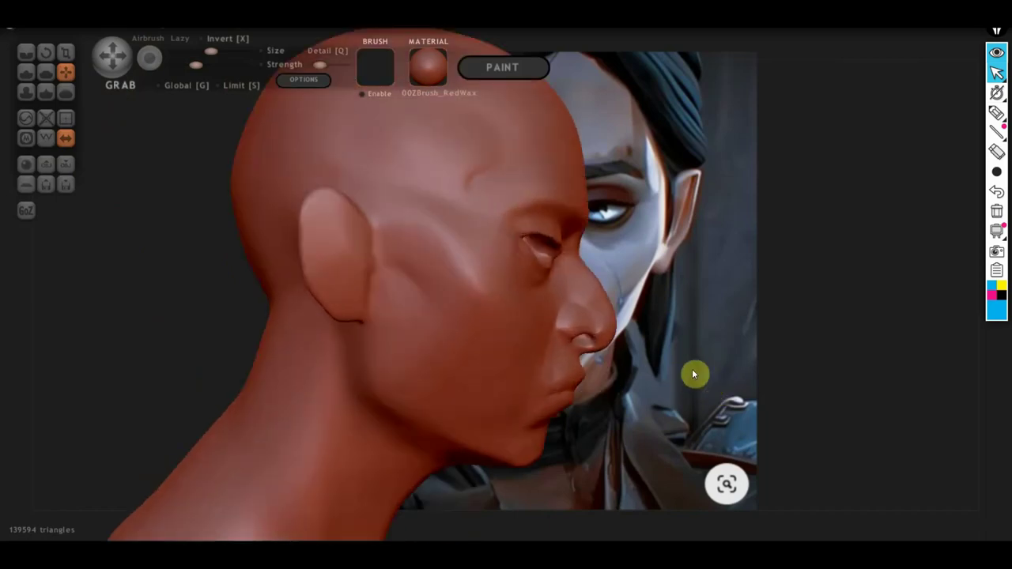
middle_click_drag(692, 369, 561, 348)
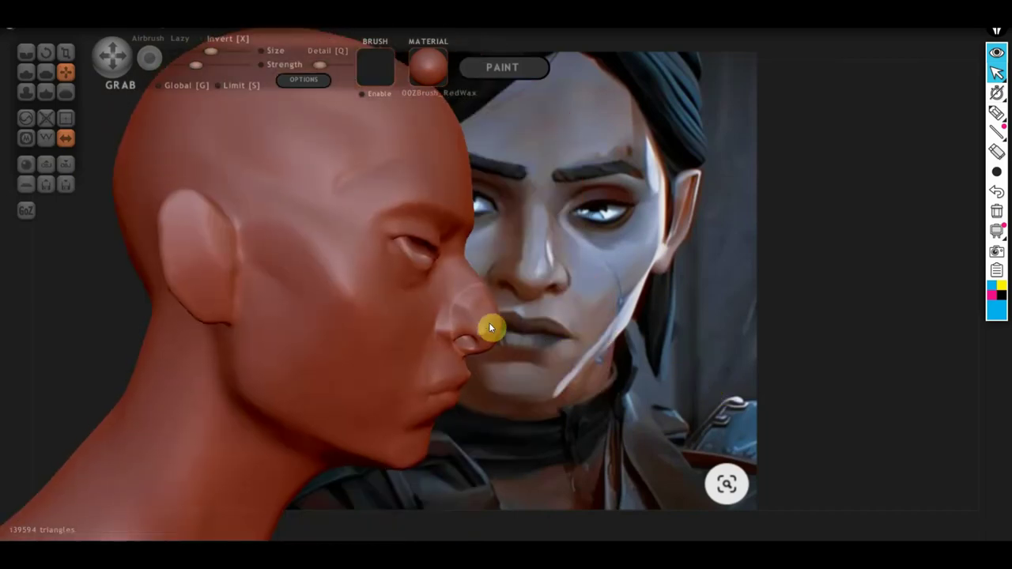
mouse_move(490, 328)
left_mouse_down()
mouse_move(506, 309)
mouse_move(512, 323)
mouse_move(488, 337)
mouse_move(504, 324)
left_mouse_up()
- Set the side-profile screenshot as the viewport background in Sculpt options
left_click(303, 80)
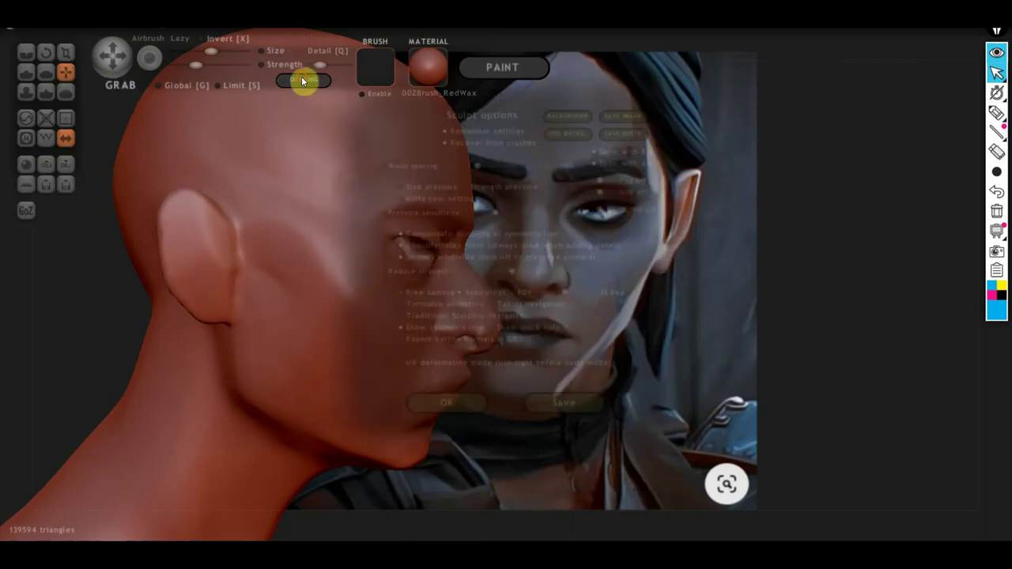
left_click(579, 94)
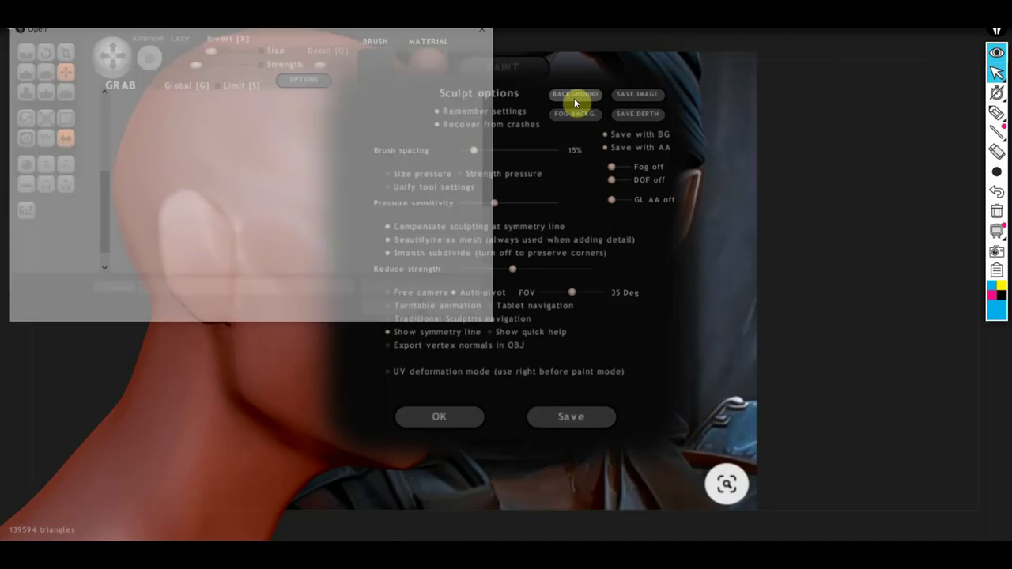
scroll(248, 264, "down", 2)
left_click(306, 237)
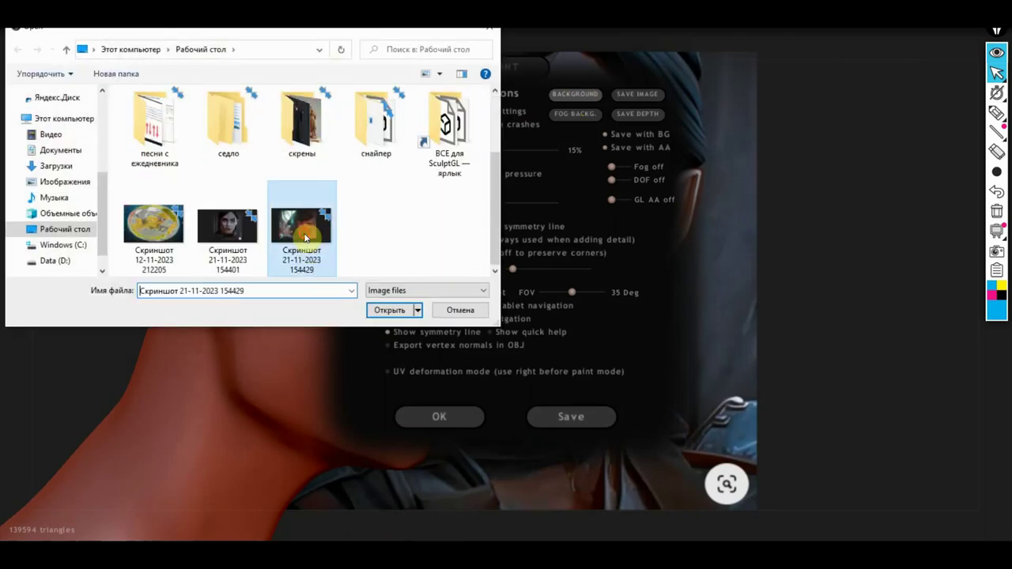
left_click(387, 310)
left_click(448, 415)
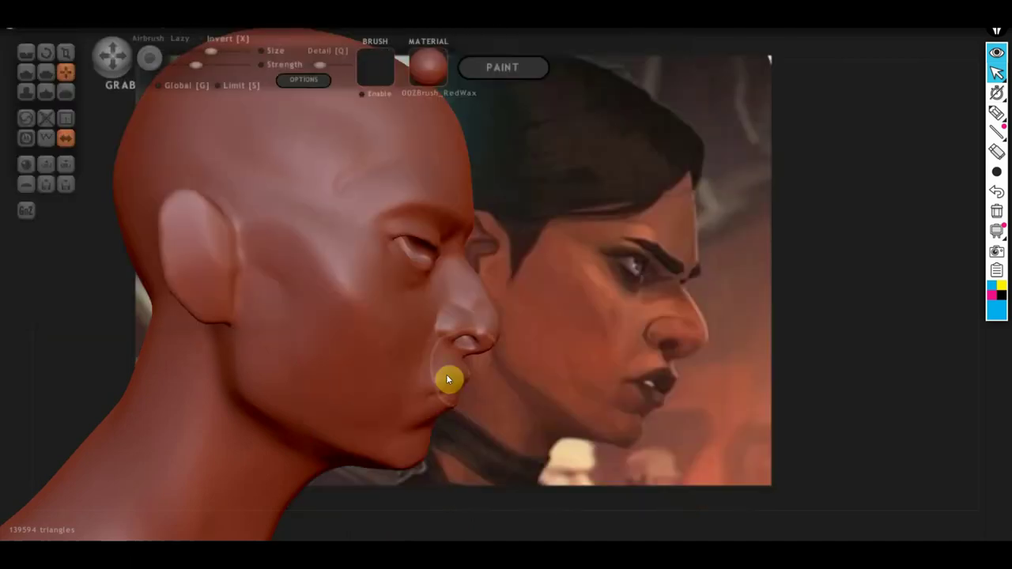
- Pull the nose tip and nostril slightly downward with Grab
scroll(488, 317, "up", 2)
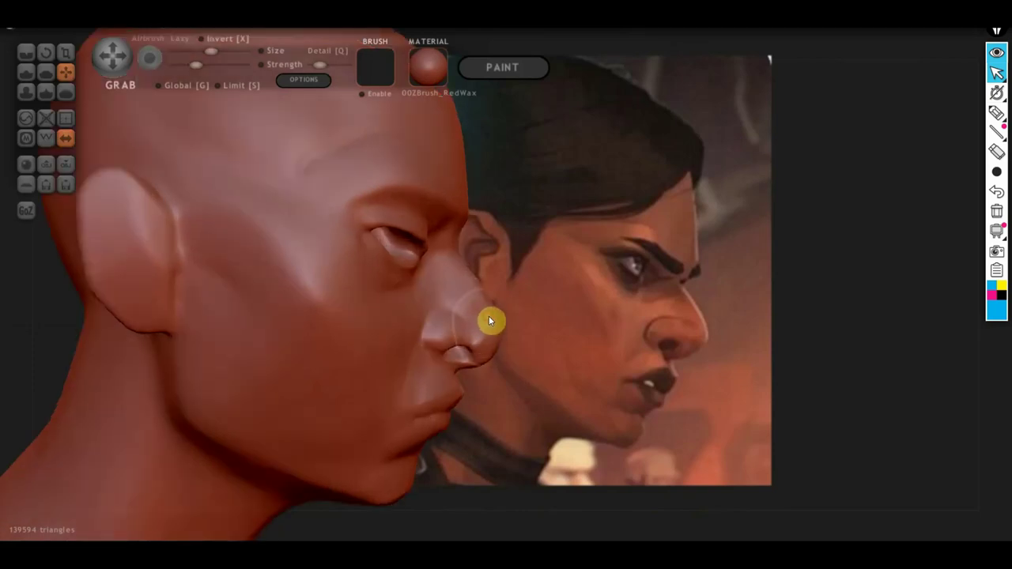
left_click_drag(487, 317, 490, 348)
scroll(491, 344, "up", 2)
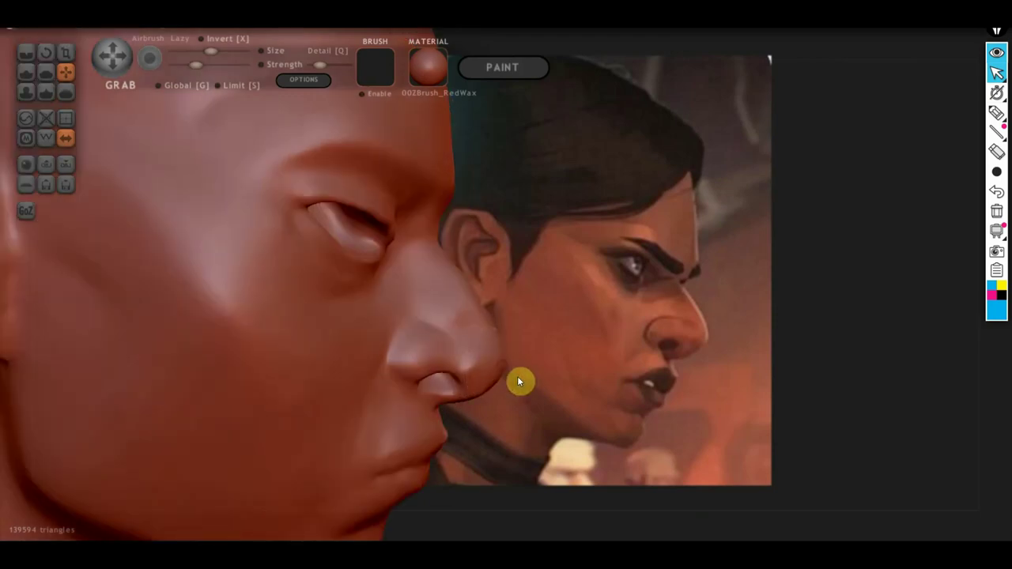
- Orbit the head to a near-frontal view and pick the Draw brush
left_click_drag(516, 376, 379, 356)
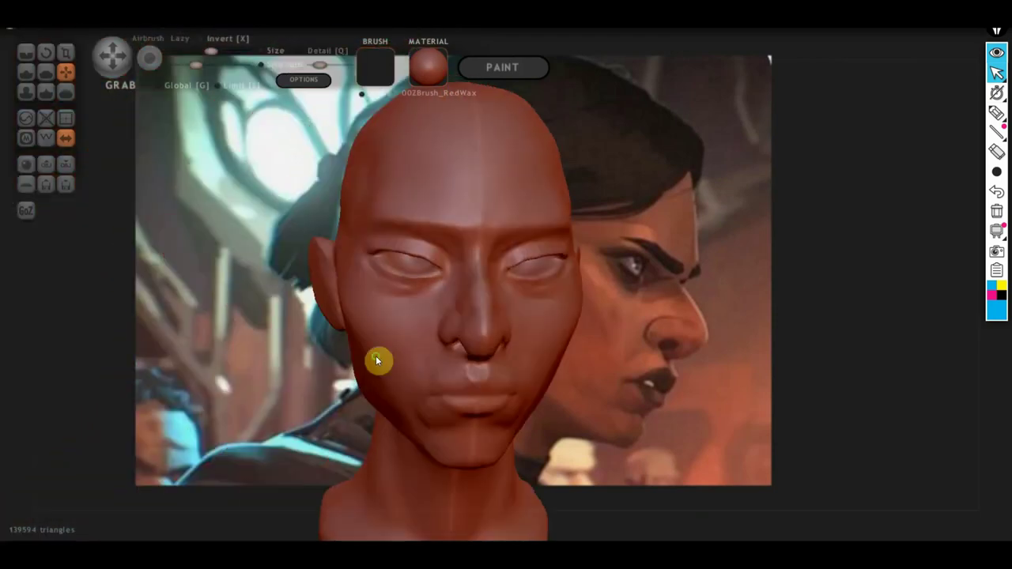
scroll(490, 354, "up", 1)
scroll(463, 361, "up", 2)
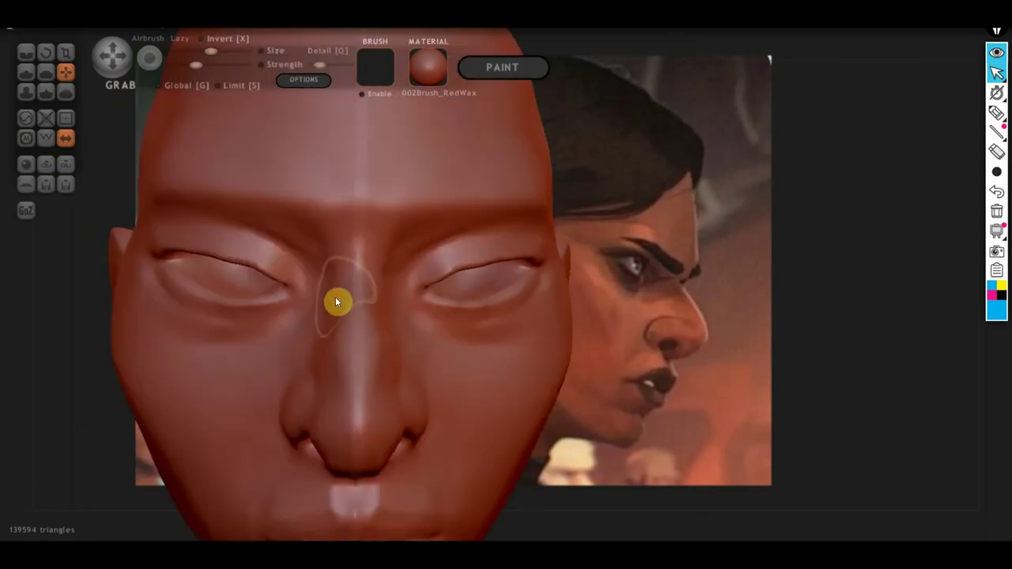
scroll(338, 308, "down", 2)
left_click_drag(394, 318, 492, 305)
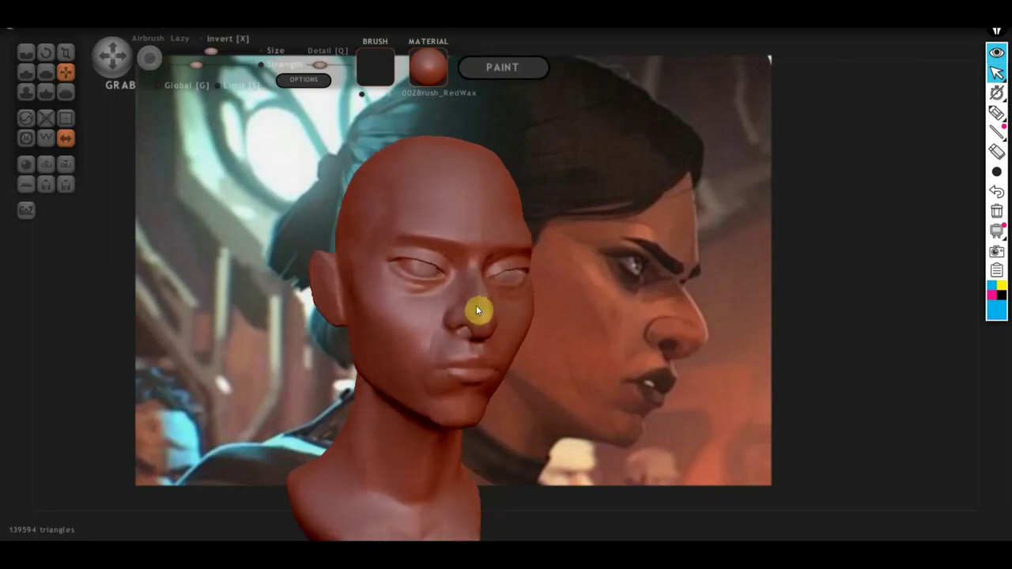
mouse_move(436, 274)
left_mouse_down()
mouse_move(415, 237)
mouse_move(398, 257)
left_mouse_up()
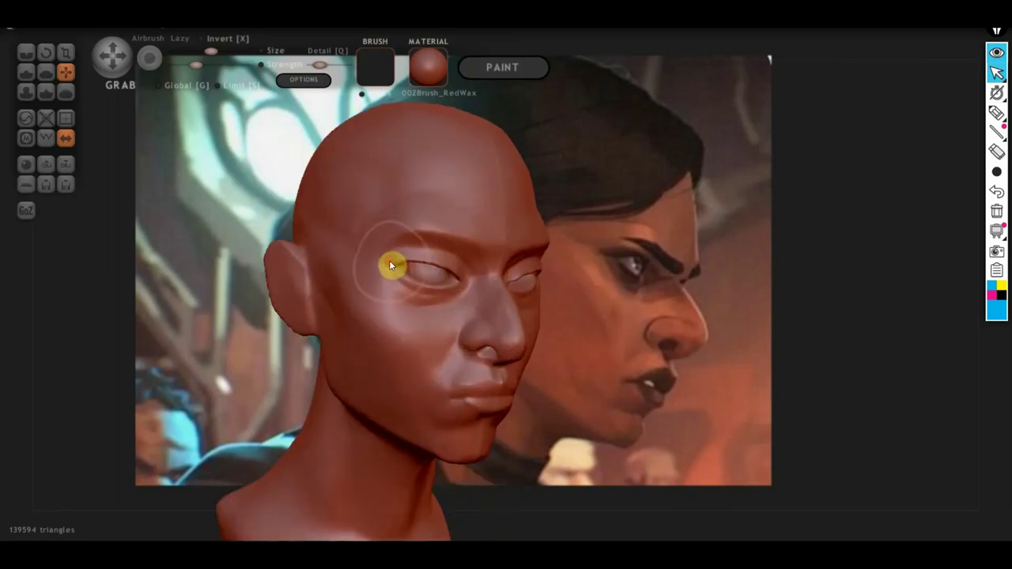
left_click(26, 72)
- Zoom onto the eye and build up the brow and upper eyelid fold with Draw
scroll(359, 261, "up", 3)
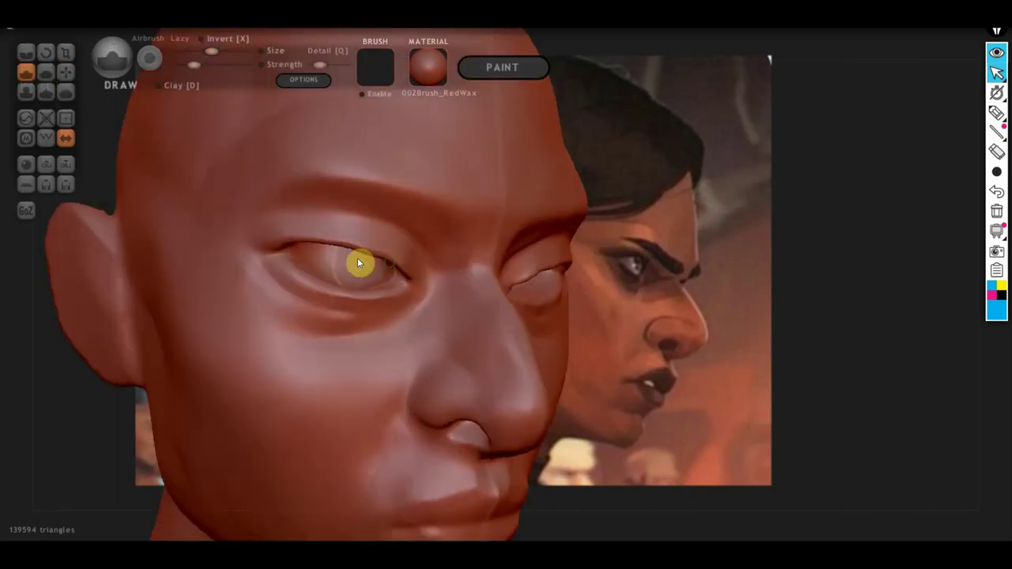
scroll(351, 230, "up", 1)
left_click_drag(352, 230, 430, 285)
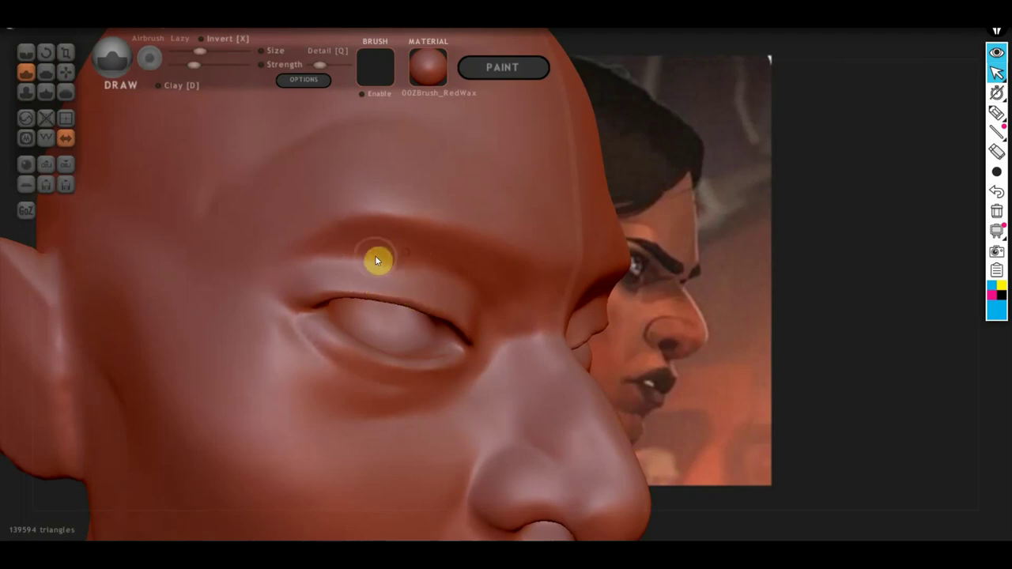
mouse_move(411, 253)
left_mouse_down()
mouse_move(312, 257)
mouse_move(372, 244)
left_mouse_up()
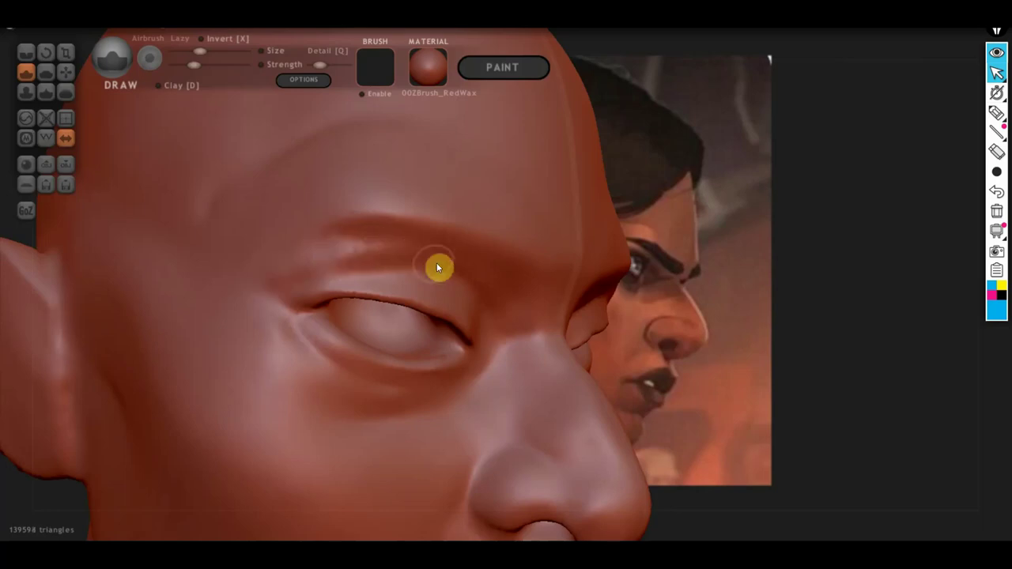
mouse_move(436, 263)
left_mouse_down()
mouse_move(372, 253)
mouse_move(348, 237)
mouse_move(380, 255)
left_mouse_up()
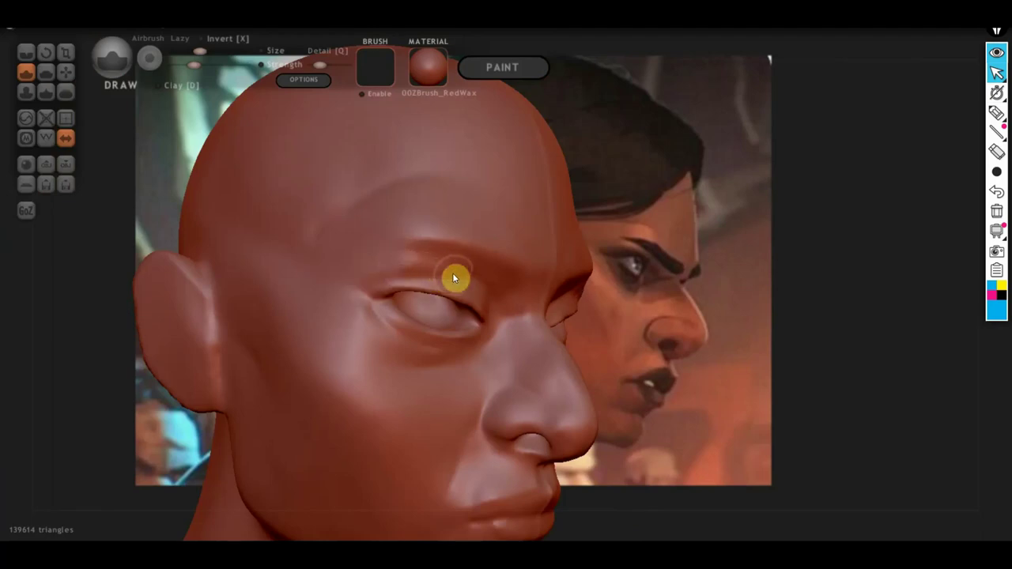
left_click_drag(455, 272, 391, 288)
mouse_move(391, 287)
right_mouse_down()
mouse_move(327, 286)
mouse_move(332, 296)
right_mouse_up()
mouse_move(432, 307)
right_mouse_down()
mouse_move(438, 322)
mouse_move(461, 321)
mouse_move(345, 302)
right_mouse_up()
- Deepen the upper eyelid crease toward the inner corner with the Crease brush
left_click(28, 53)
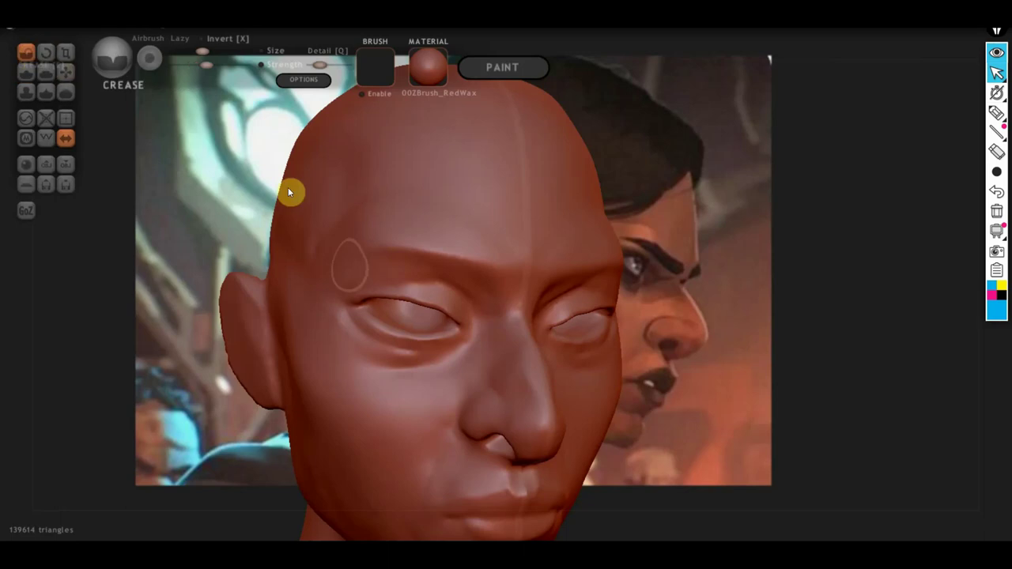
mouse_move(288, 188)
right_mouse_down()
mouse_move(374, 292)
mouse_move(319, 315)
right_mouse_up()
mouse_move(277, 297)
left_mouse_down()
mouse_move(397, 287)
mouse_move(451, 316)
mouse_move(456, 333)
left_mouse_up()
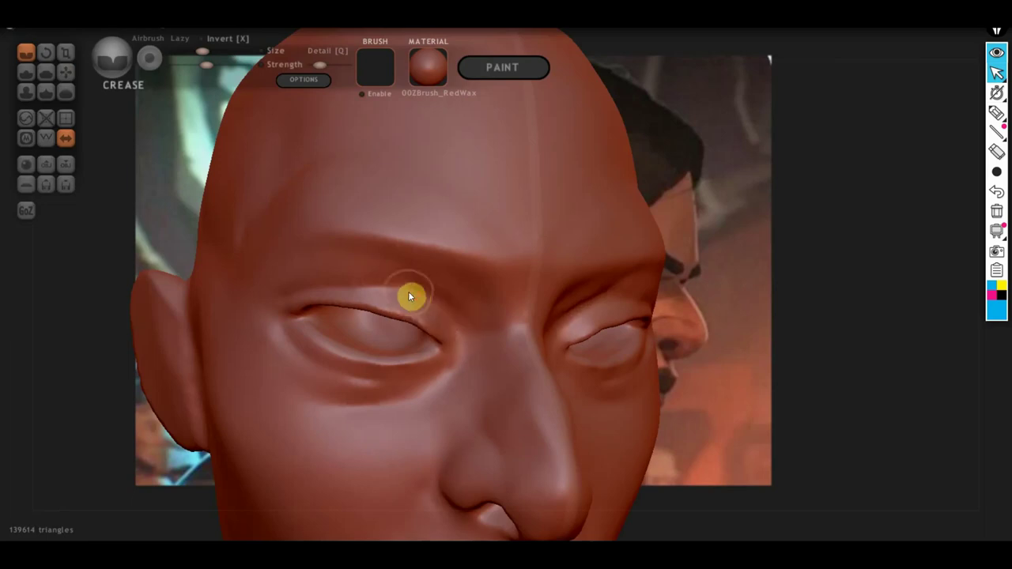
left_click_drag(408, 295, 451, 330)
left_click_drag(395, 294, 444, 326)
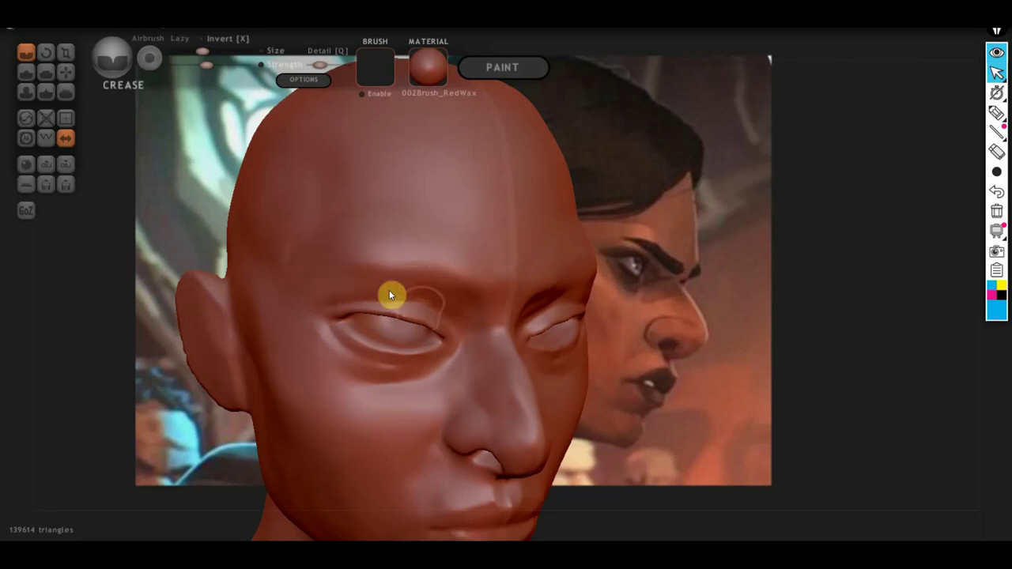
- Turn the head toward profile and crease the edge of the earlobe
mouse_move(425, 289)
right_mouse_down()
mouse_move(335, 279)
mouse_move(477, 272)
mouse_move(556, 300)
mouse_move(585, 285)
mouse_move(587, 350)
mouse_move(619, 343)
right_mouse_up()
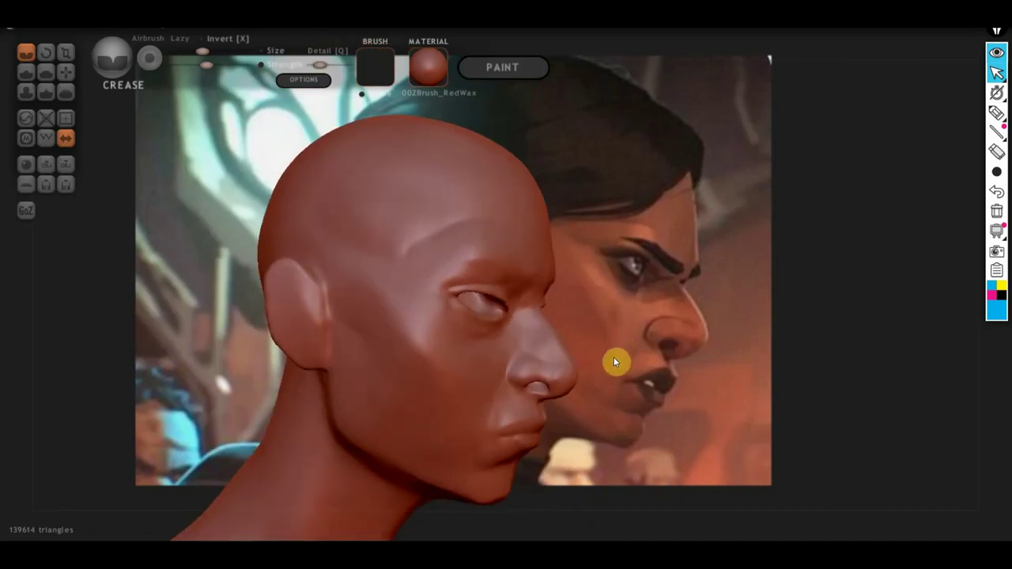
mouse_move(596, 369)
right_mouse_down()
mouse_move(838, 395)
mouse_move(833, 318)
mouse_move(458, 323)
mouse_move(511, 341)
right_mouse_up()
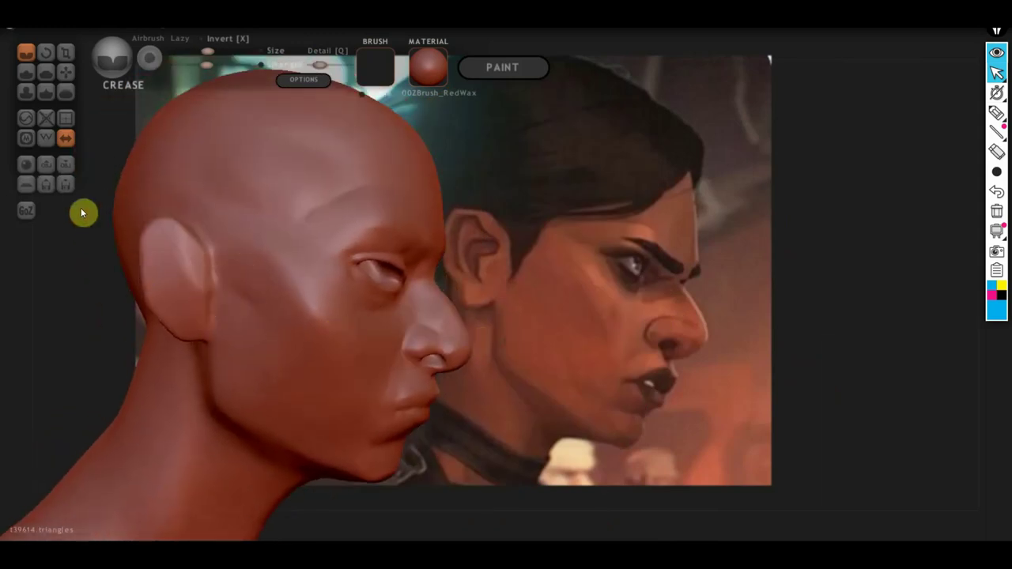
right_click_drag(261, 346, 276, 339)
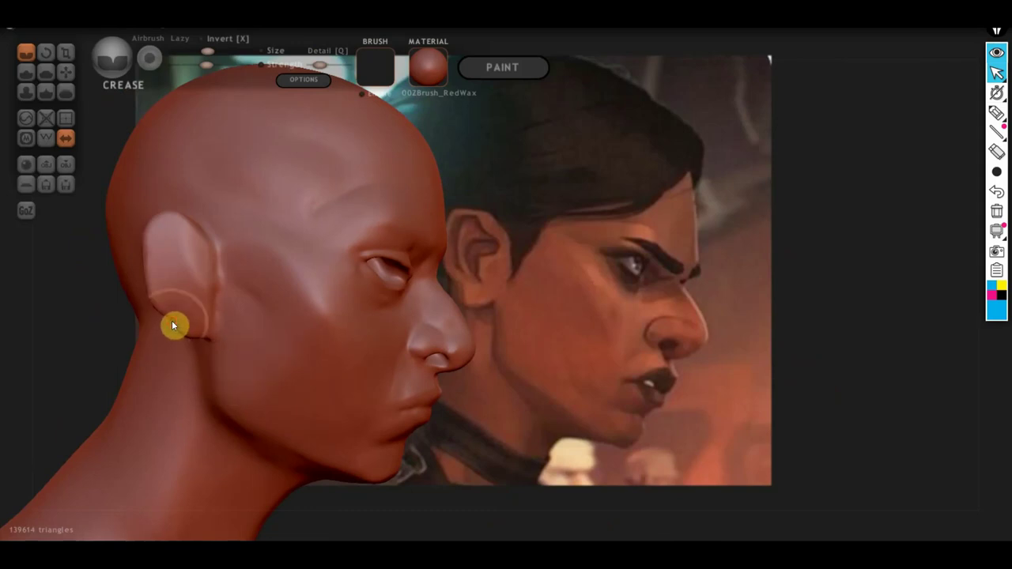
left_click_drag(174, 321, 182, 324)
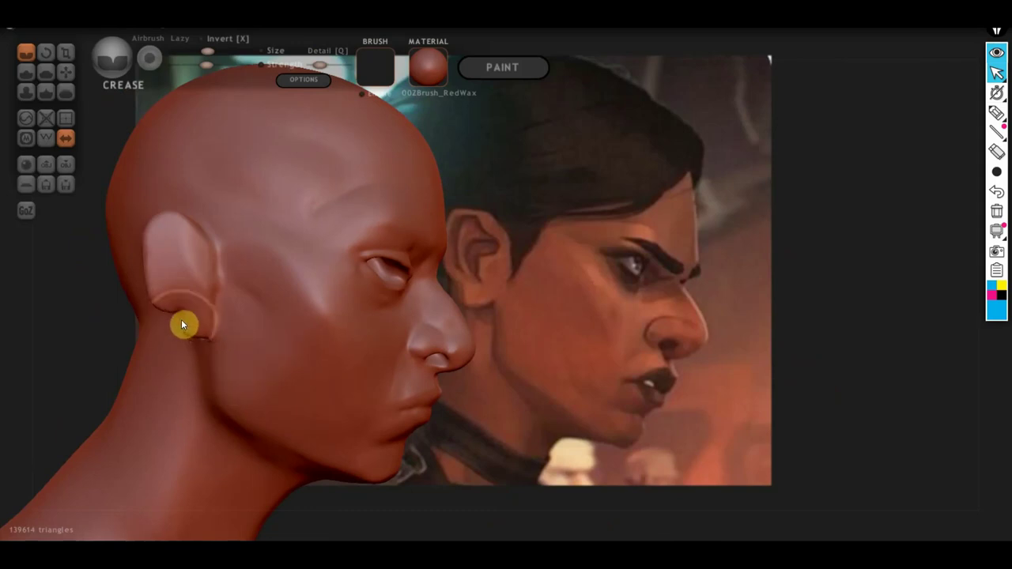
- Pull the ear lobe into a new shape with a smaller Grab brush
left_click(66, 72)
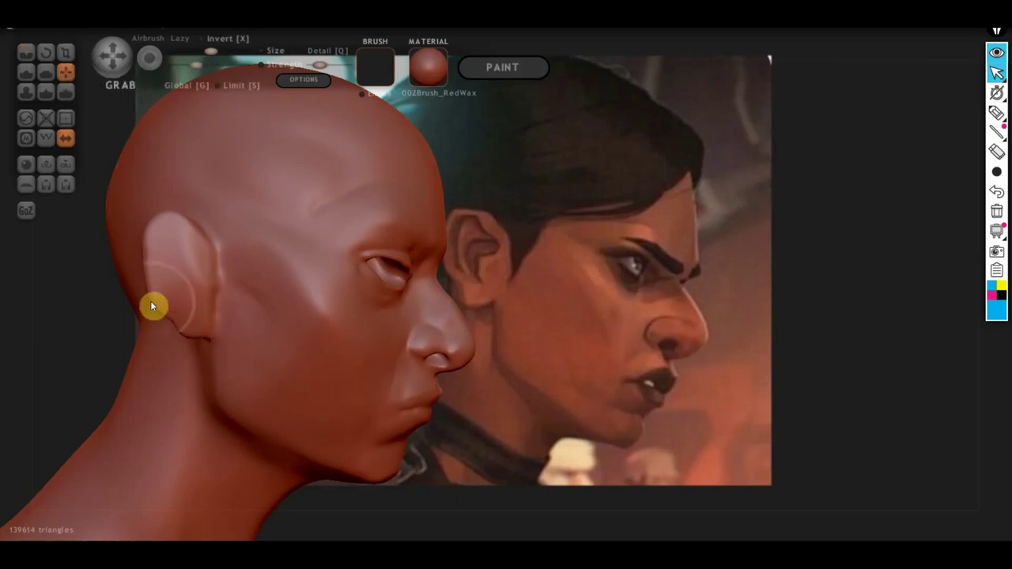
left_click(204, 51)
left_click_drag(210, 266, 150, 217)
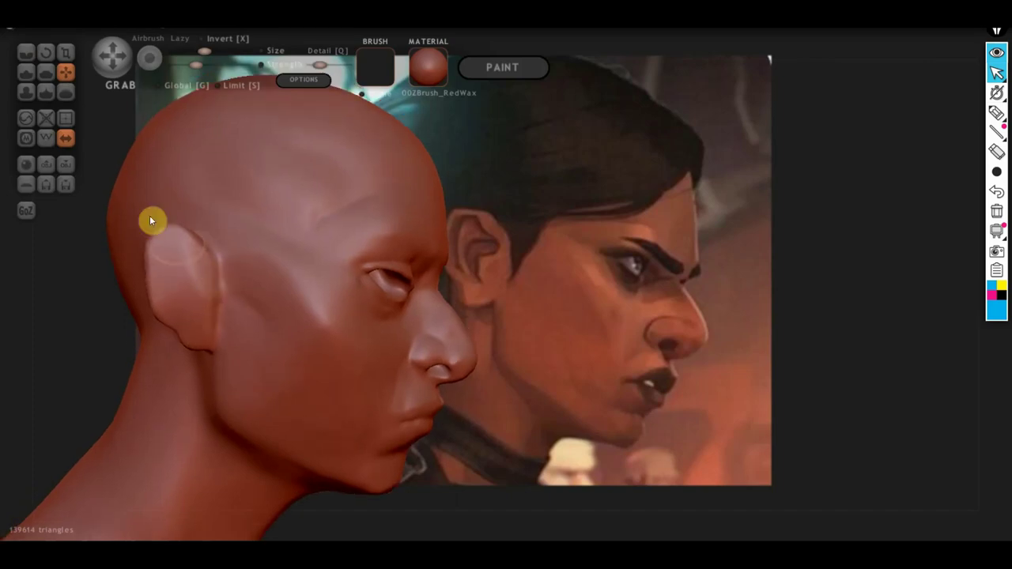
- Switch to Draw, then Crease with a reduced brush size, then Flatten
left_click(26, 72)
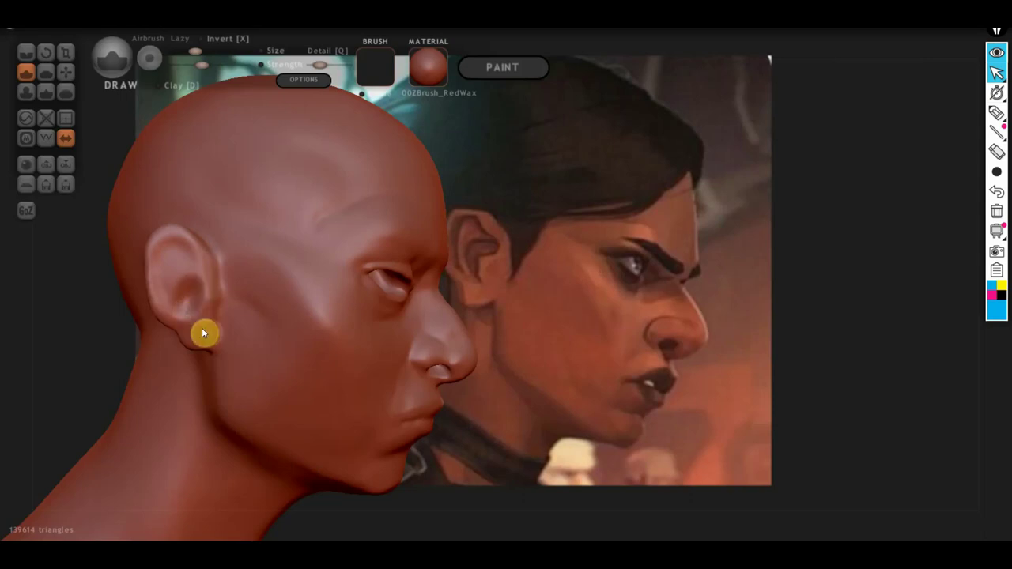
left_click(26, 51)
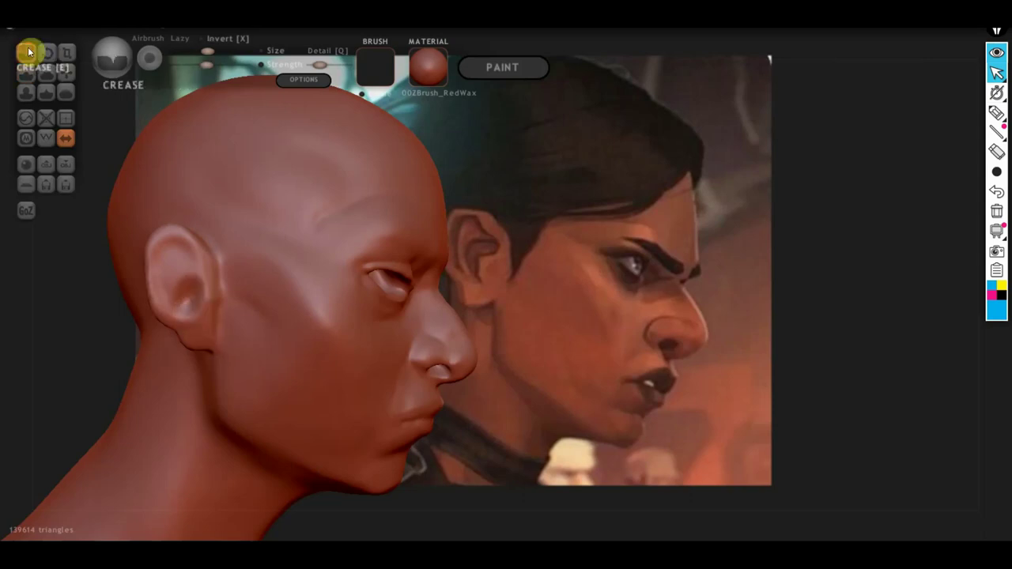
left_click_drag(195, 51, 199, 51)
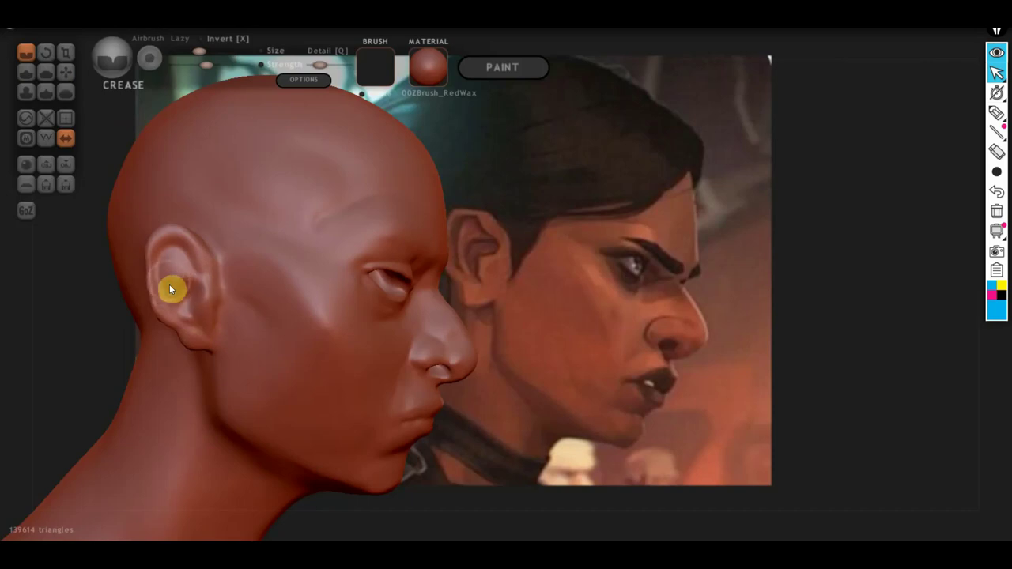
left_click(46, 72)
- Flatten the skin in front of the ear, the antihelix, concha and upper inner ear
scroll(115, 233, "up", 5)
scroll(124, 252, "down", 5)
right_click_drag(578, 233, 483, 262)
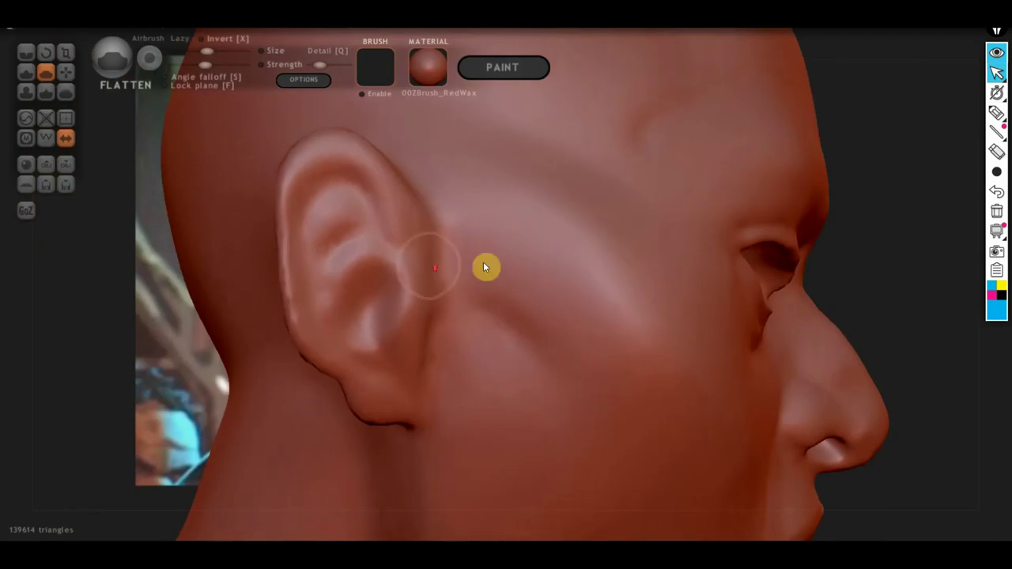
scroll(483, 262, "up", 5)
left_click_drag(315, 256, 280, 248)
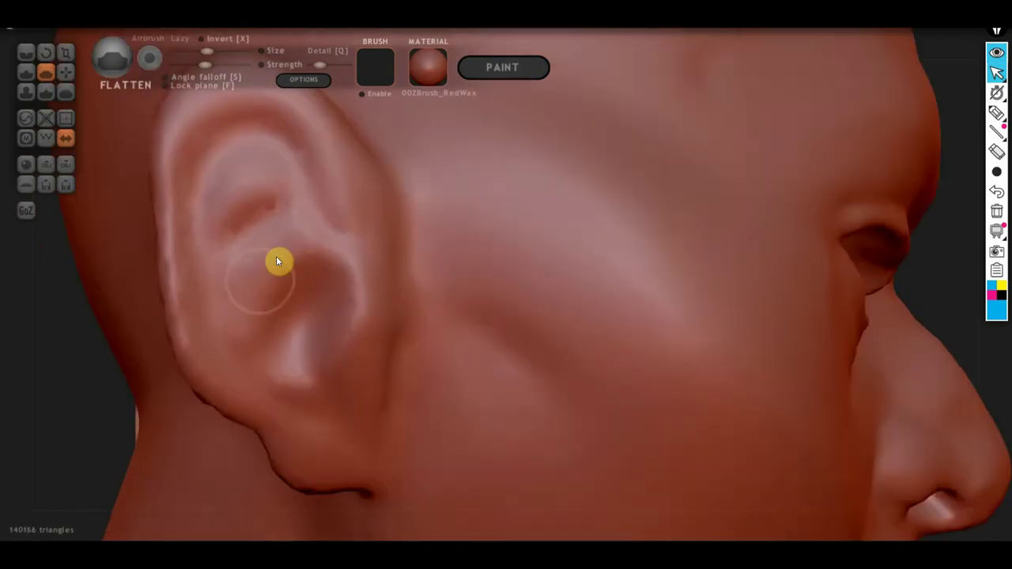
mouse_move(280, 245)
left_mouse_down()
mouse_move(352, 274)
mouse_move(373, 338)
mouse_move(378, 308)
mouse_move(361, 399)
mouse_move(382, 249)
mouse_move(308, 113)
left_mouse_up()
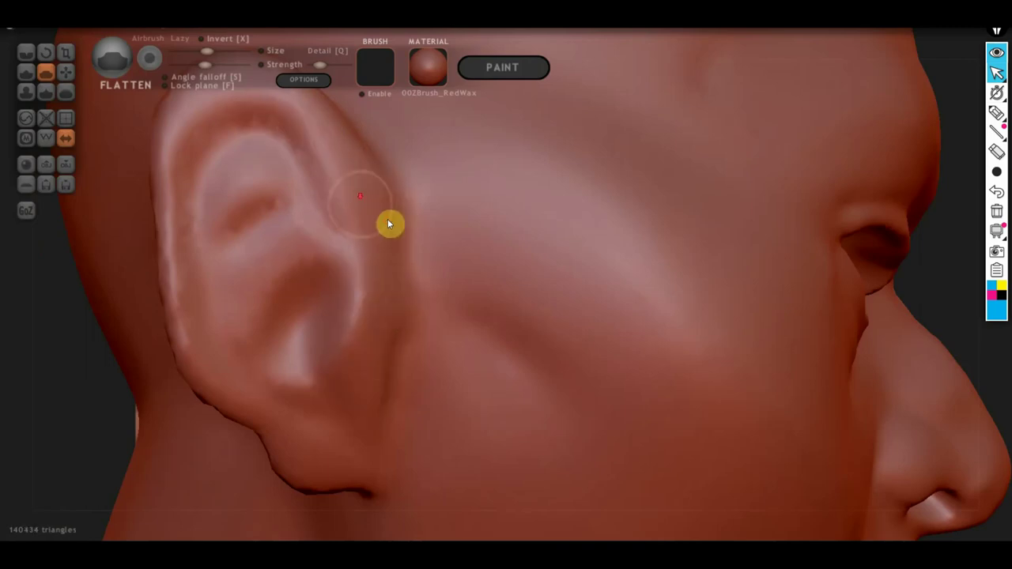
mouse_move(388, 223)
right_mouse_down()
mouse_move(357, 190)
mouse_move(343, 282)
mouse_move(374, 327)
mouse_move(488, 313)
mouse_move(569, 241)
mouse_move(435, 271)
mouse_move(282, 282)
mouse_move(330, 283)
right_mouse_up()
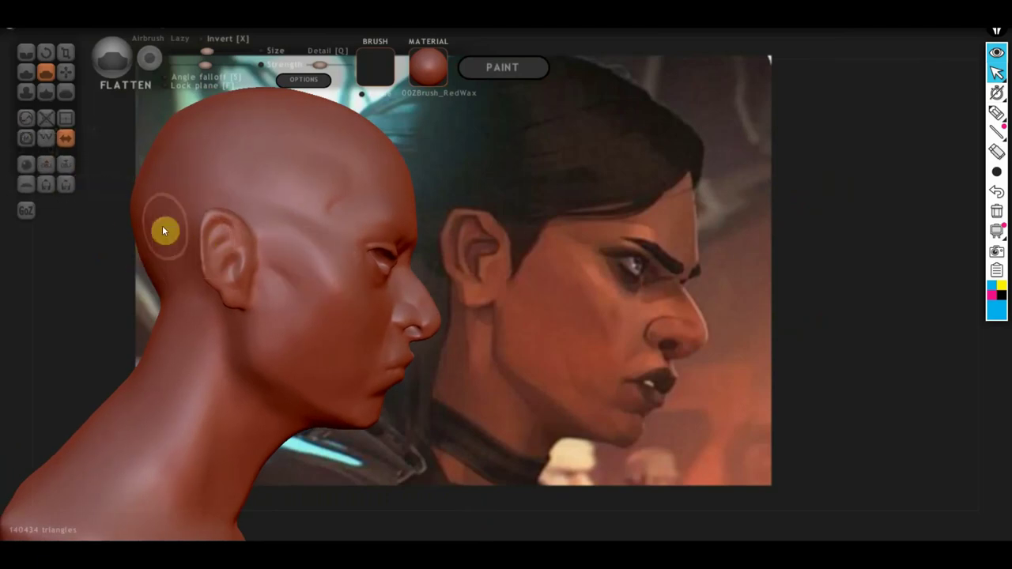
- With Grab active, move the head beside the reference and orbit to the back of the ear
left_click(63, 70)
scroll(202, 267, "up", 5)
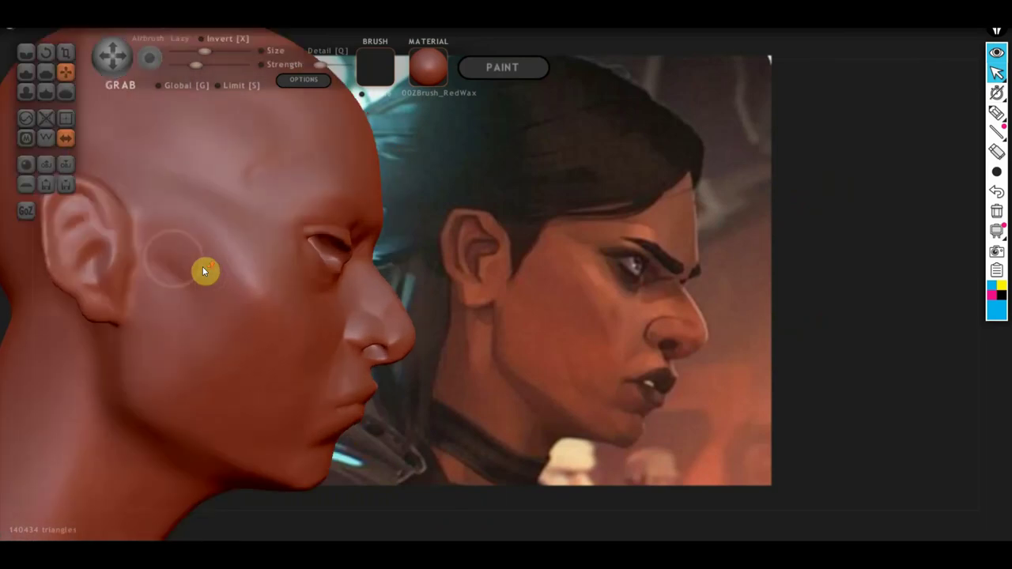
scroll(146, 247, "down", 3)
scroll(178, 285, "up", 2)
scroll(178, 291, "down", 2)
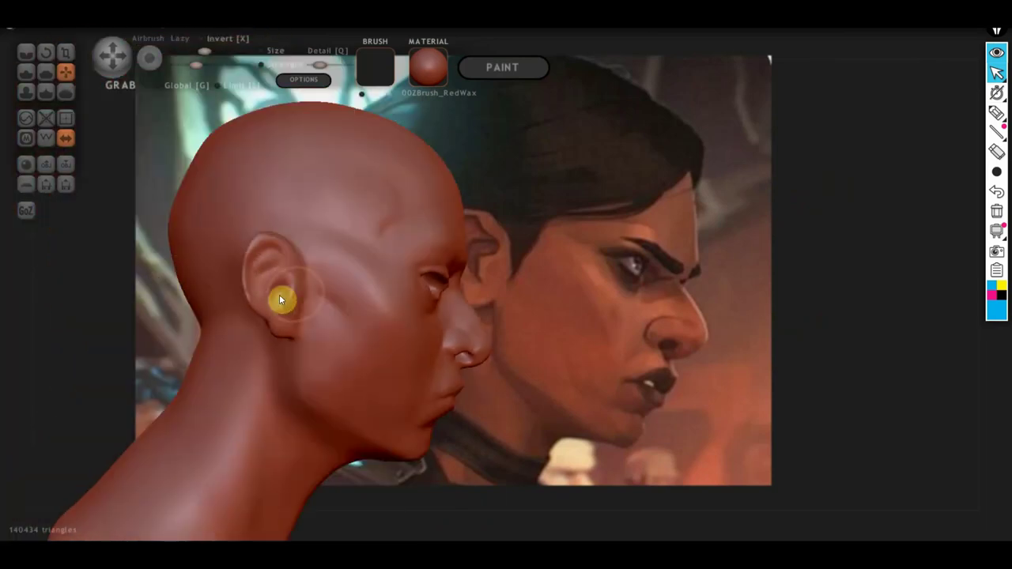
middle_click_drag(279, 294, 173, 293)
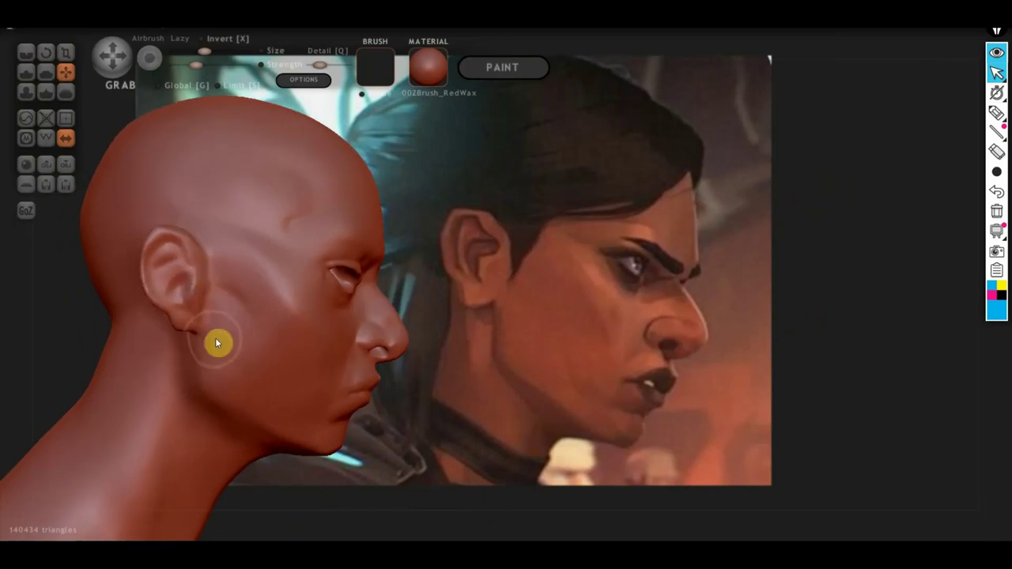
scroll(217, 332, "down", 1)
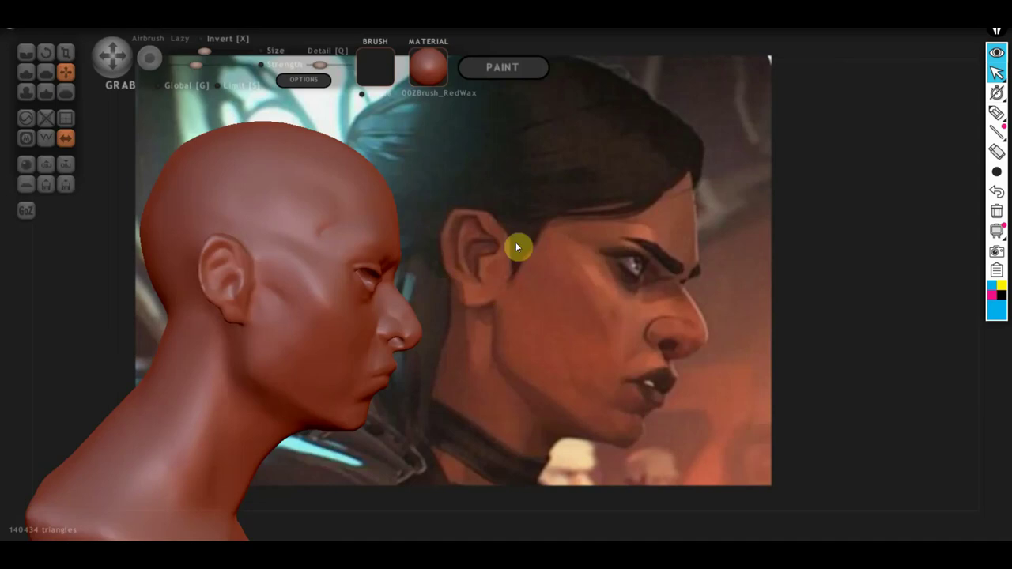
right_click_drag(311, 269, 387, 280)
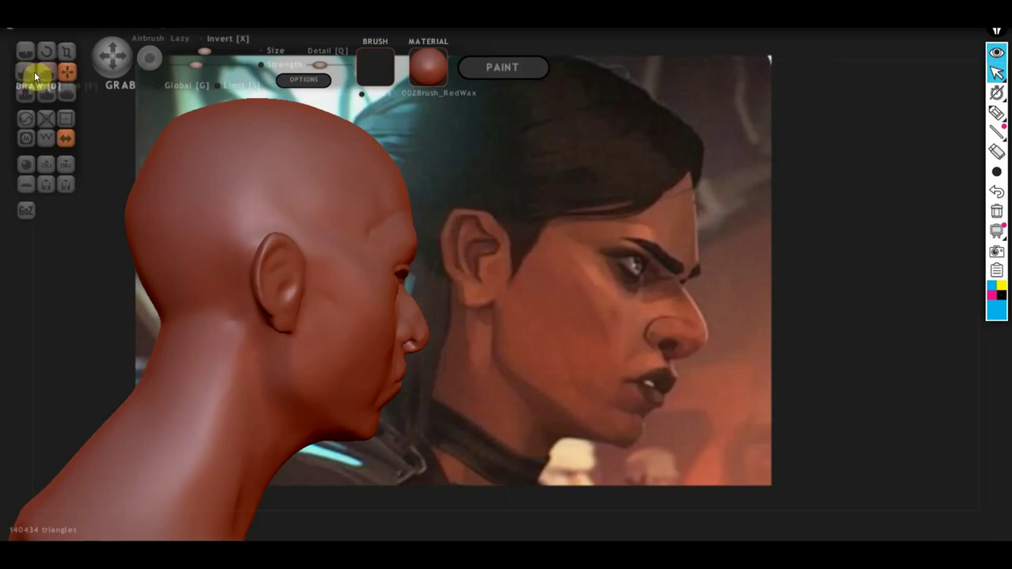
- Flatten the inner ear surface again from behind, then reframe the ear in side profile
left_click(46, 72)
scroll(157, 204, "up", 5)
mouse_move(158, 204)
right_mouse_down()
mouse_move(227, 232)
mouse_move(264, 270)
right_mouse_up()
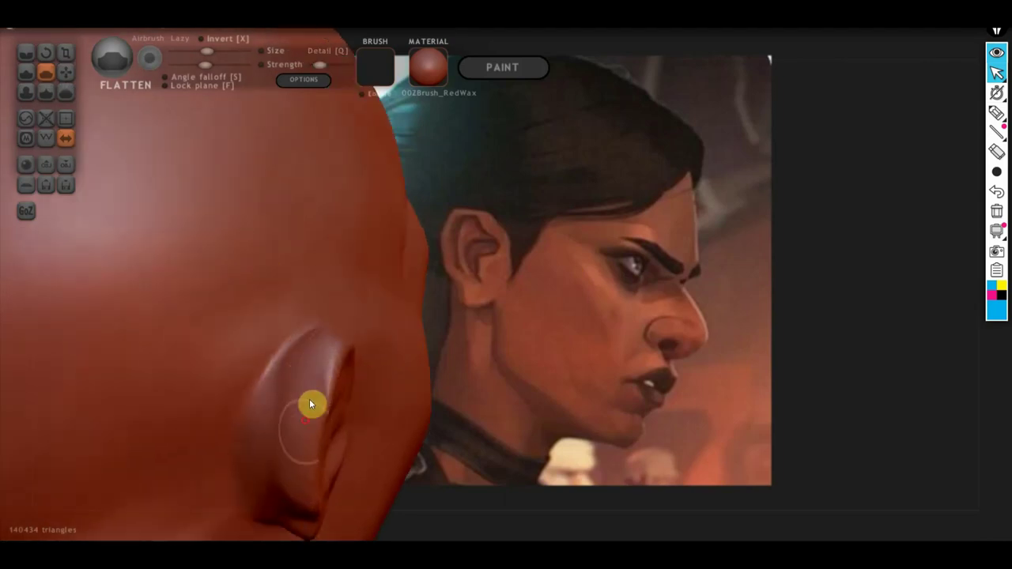
mouse_move(312, 404)
right_mouse_down()
mouse_move(269, 362)
mouse_move(298, 350)
mouse_move(321, 380)
right_mouse_up()
mouse_move(319, 378)
left_mouse_down()
mouse_move(332, 208)
mouse_move(319, 305)
left_mouse_up()
mouse_move(320, 306)
right_mouse_down()
mouse_move(171, 298)
mouse_move(145, 285)
right_mouse_up()
middle_click_drag(149, 287, 253, 305)
right_click_drag(214, 294, 230, 292, "ctrl")
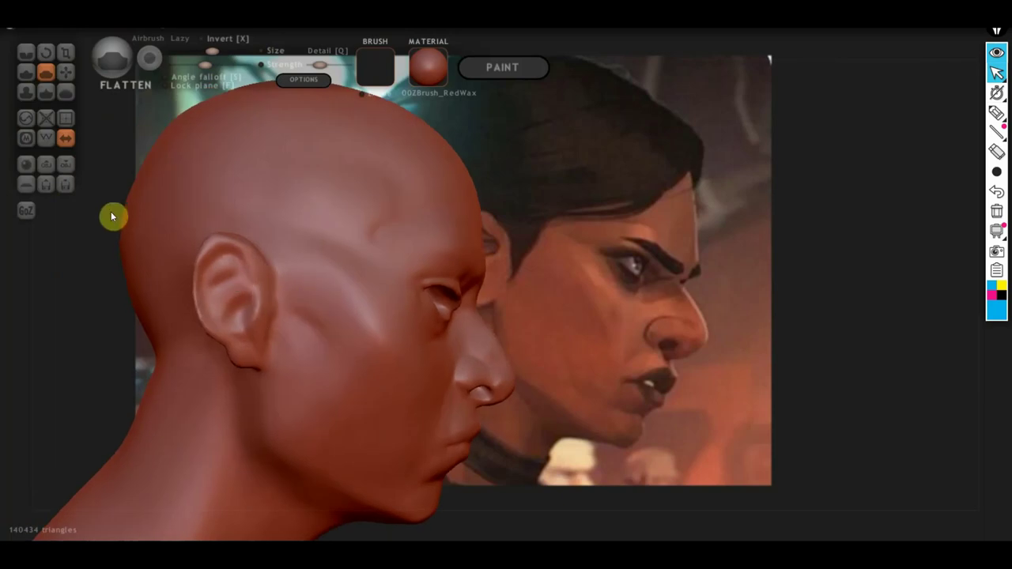
left_click(66, 71)
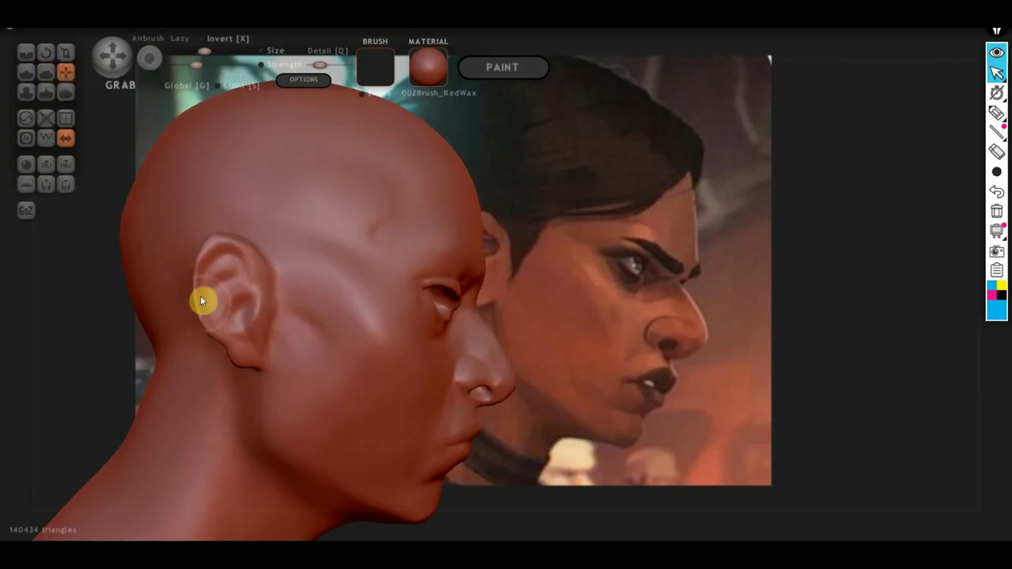
scroll(173, 284, "up", 2)
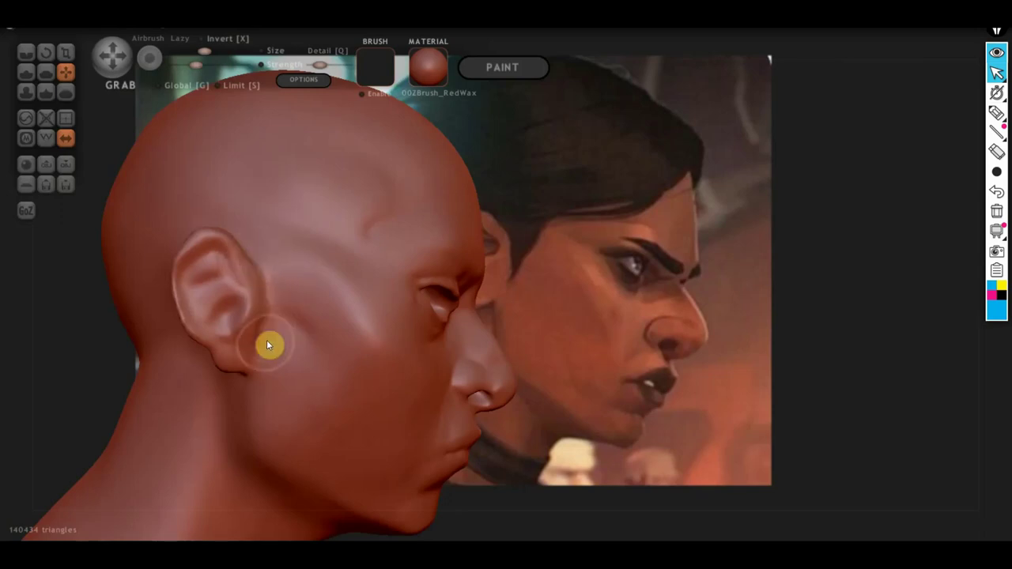
left_click(25, 72)
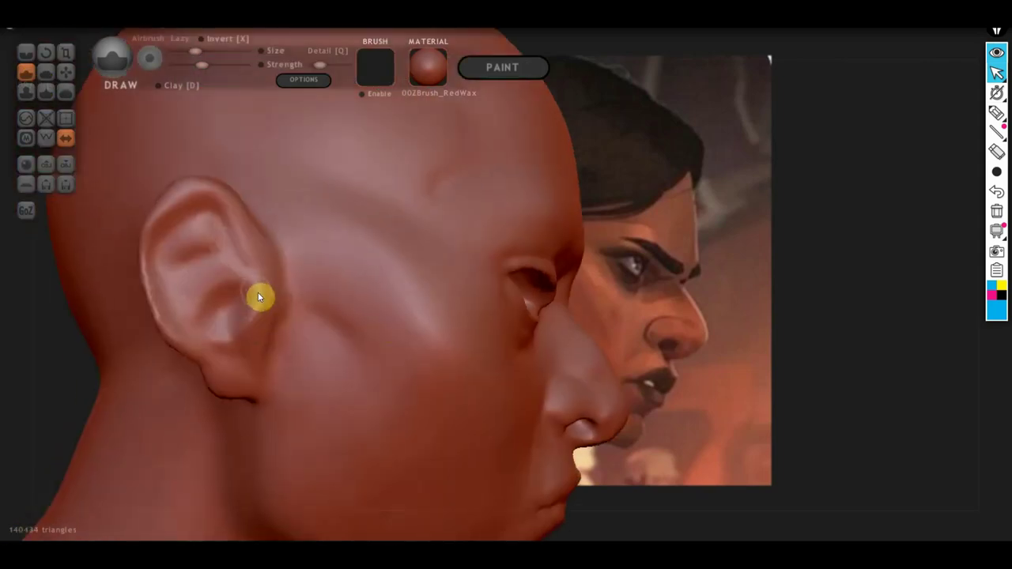
- Build up the top and front of the ear and raise a ridge down the inner ear
left_click_drag(253, 295, 228, 400)
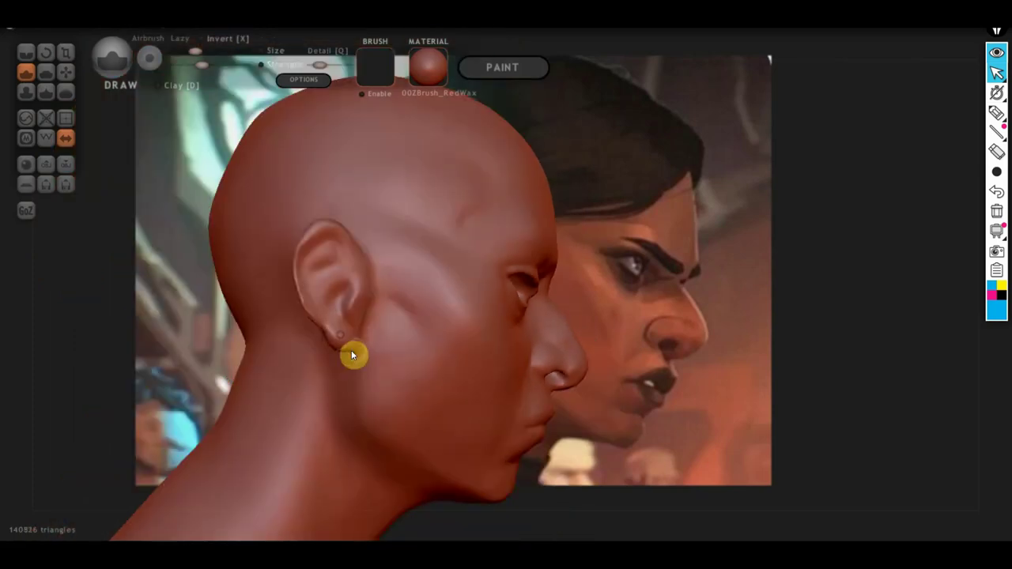
scroll(332, 312, "up", 5)
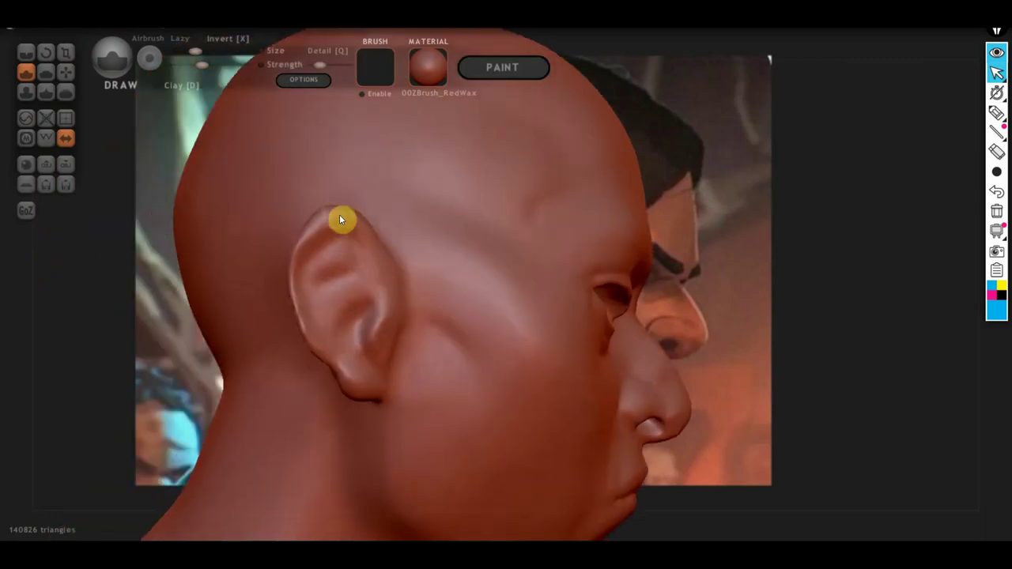
mouse_move(339, 215)
left_mouse_down()
mouse_move(307, 230)
mouse_move(287, 276)
left_mouse_up()
mouse_move(287, 276)
right_mouse_down()
mouse_move(351, 275)
mouse_move(349, 266)
right_mouse_up()
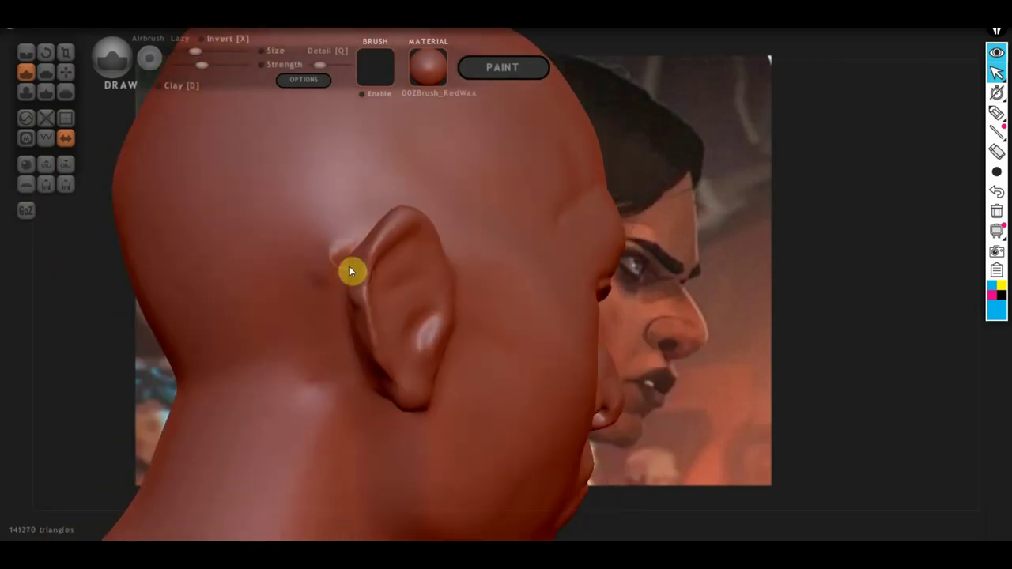
left_click_drag(350, 266, 332, 273, "shift")
mouse_move(380, 250)
left_mouse_down()
mouse_move(366, 287)
mouse_move(379, 361)
left_mouse_up()
scroll(465, 288, "up", 3)
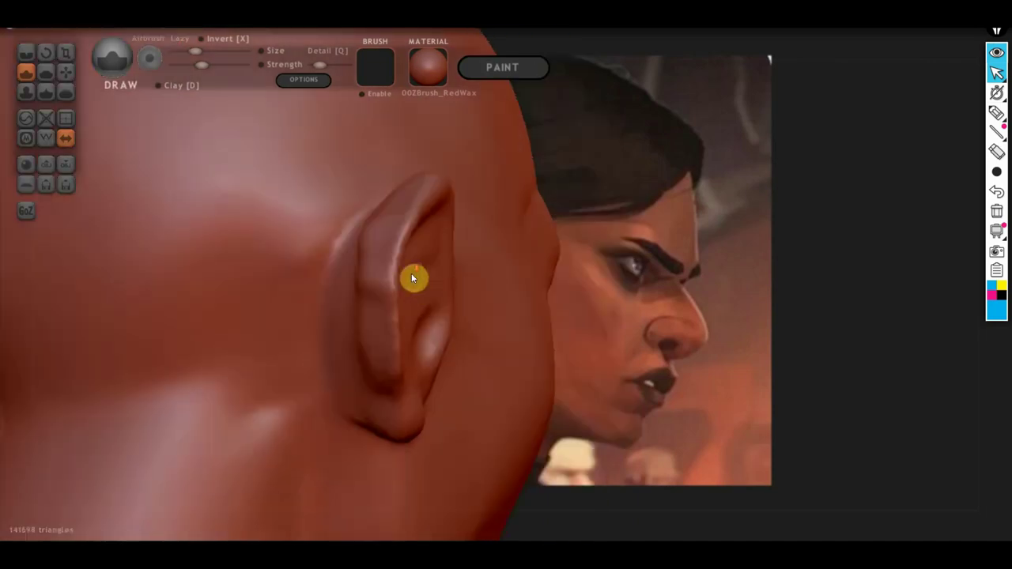
right_click_drag(411, 273, 443, 237)
left_click_drag(425, 256, 421, 326)
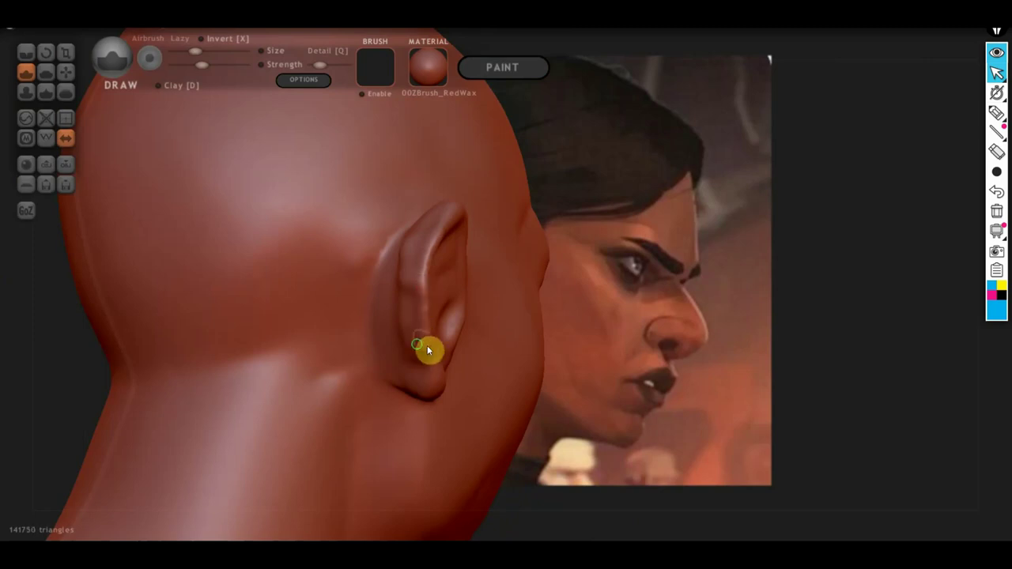
right_click_drag(427, 346, 269, 330)
left_click_drag(269, 330, 341, 312)
scroll(363, 294, "up", 2)
scroll(388, 277, "up", 2)
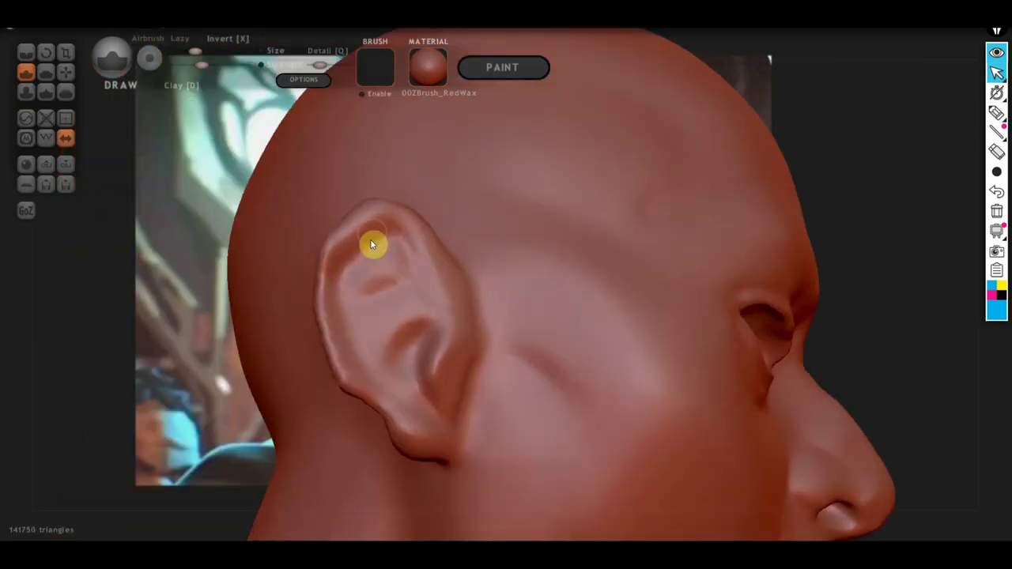
- Raise the outer rim, reshape the lower rim and concha, and crease along the inner helix
mouse_move(373, 230)
left_mouse_down()
mouse_move(337, 271)
mouse_move(361, 380)
left_mouse_up()
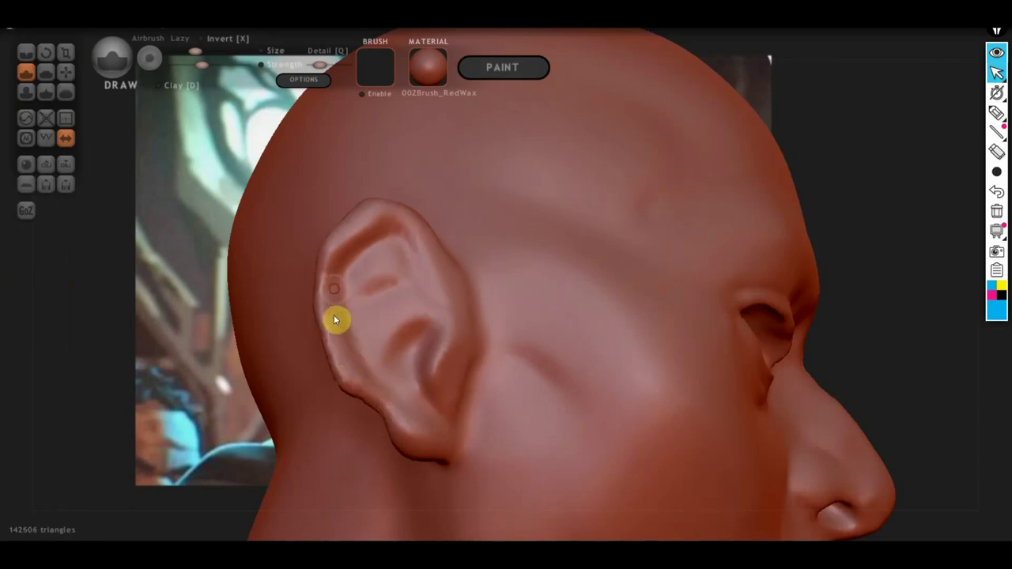
mouse_move(335, 319)
left_mouse_down()
mouse_move(356, 376)
mouse_move(393, 395)
left_mouse_up()
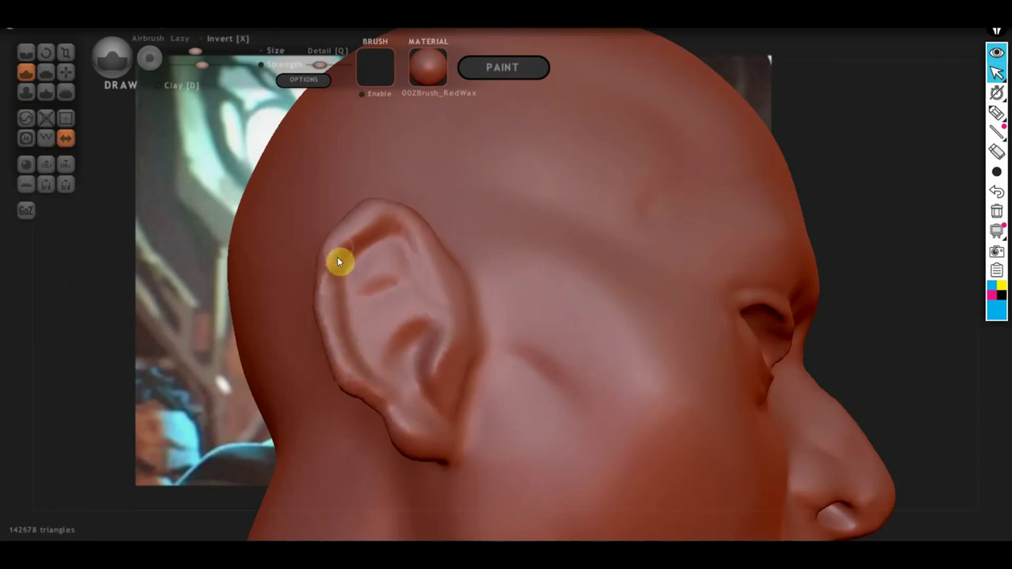
mouse_move(356, 265)
right_mouse_down()
mouse_move(414, 284)
mouse_move(418, 316)
mouse_move(454, 287)
right_mouse_up()
scroll(454, 275, "up", 2)
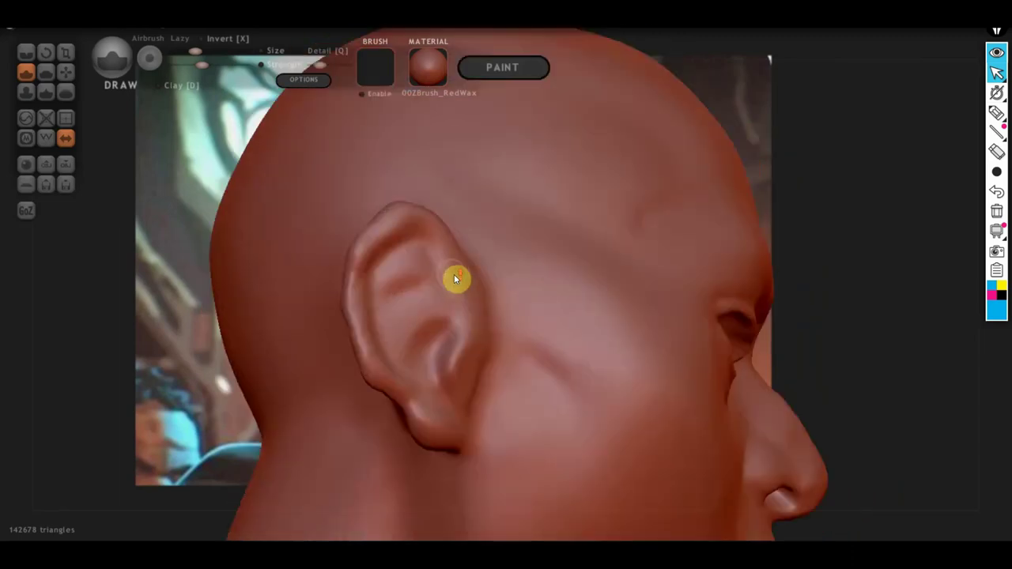
scroll(432, 264, "up", 3)
mouse_move(384, 227)
left_mouse_down()
mouse_move(432, 301)
mouse_move(436, 340)
mouse_move(412, 272)
mouse_move(452, 342)
mouse_move(395, 402)
mouse_move(418, 356)
mouse_move(376, 404)
left_mouse_up()
mouse_move(386, 363)
left_mouse_down()
mouse_move(402, 353)
mouse_move(398, 438)
mouse_move(370, 366)
left_mouse_up()
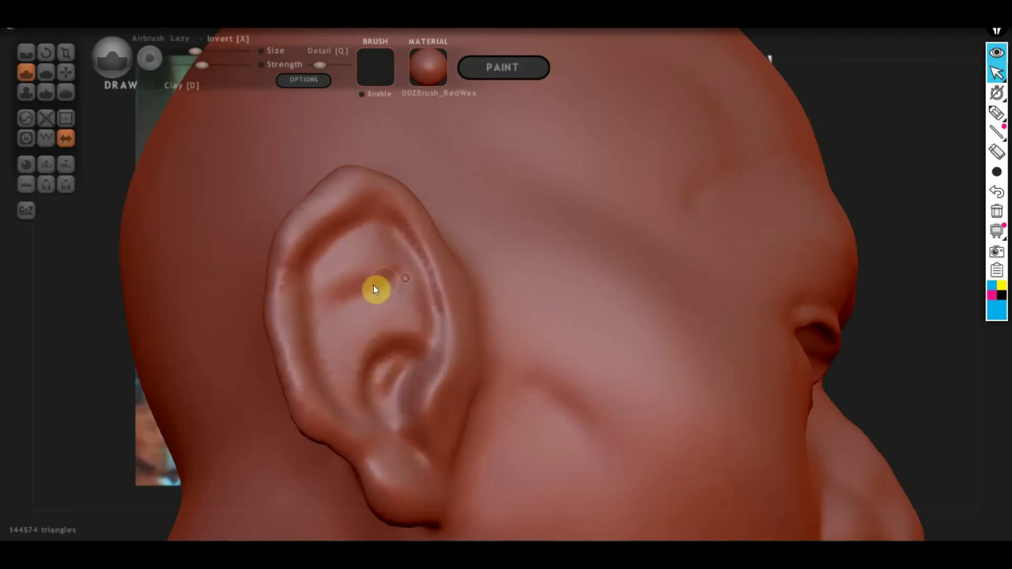
mouse_move(375, 289)
left_mouse_down()
mouse_move(348, 340)
mouse_move(350, 405)
left_mouse_up()
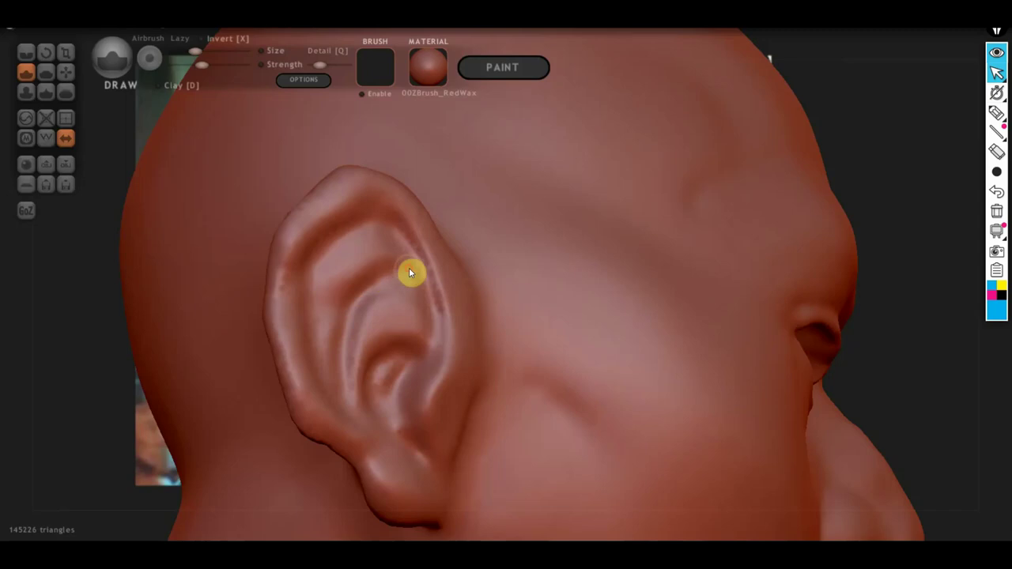
mouse_move(401, 250)
left_mouse_down()
mouse_move(345, 256)
mouse_move(389, 243)
mouse_move(346, 242)
left_mouse_up()
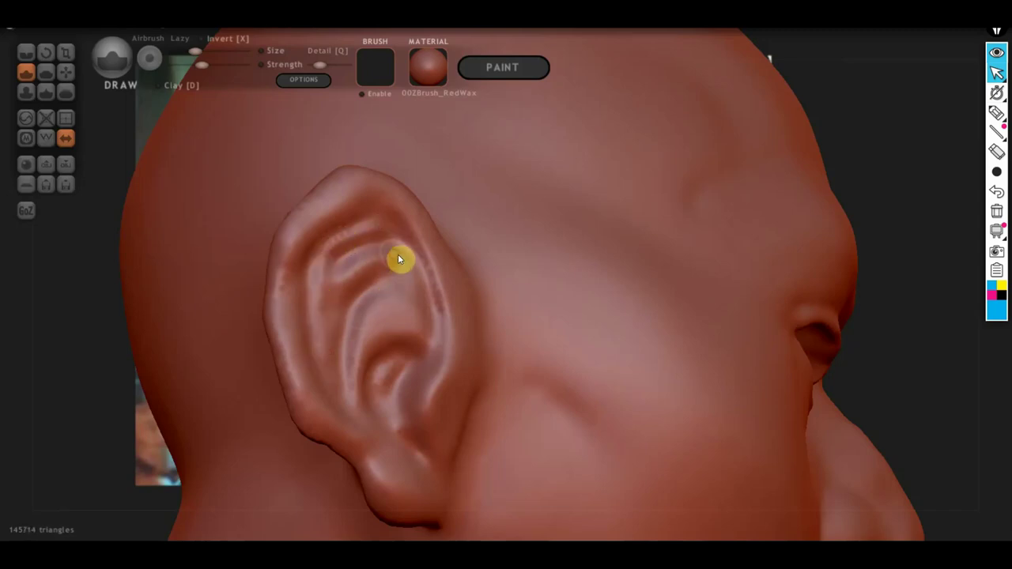
mouse_move(339, 352)
left_mouse_down()
mouse_move(327, 256)
mouse_move(372, 233)
mouse_move(309, 284)
mouse_move(316, 353)
mouse_move(323, 323)
mouse_move(350, 379)
mouse_move(401, 316)
left_mouse_up()
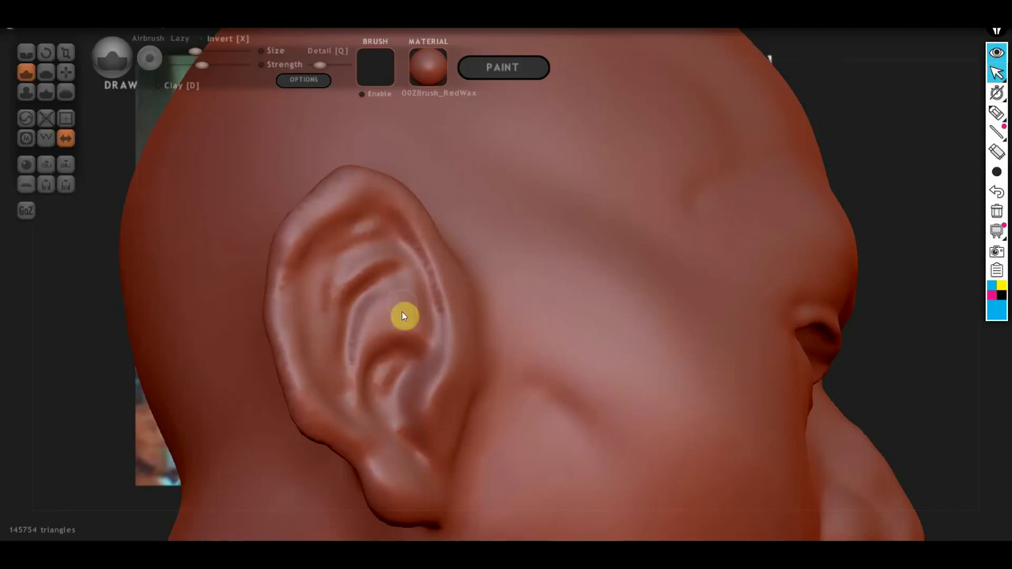
- Enlarge the brush and orbit around the back of the skull
scroll(387, 334, "down", 5)
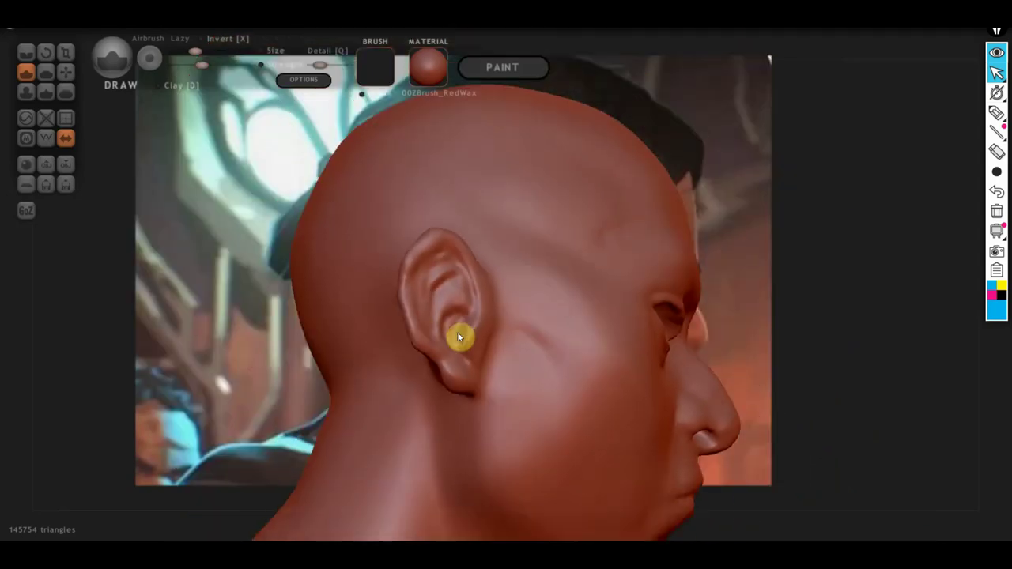
right_click_drag(458, 335, 514, 324)
scroll(445, 266, "up", 5)
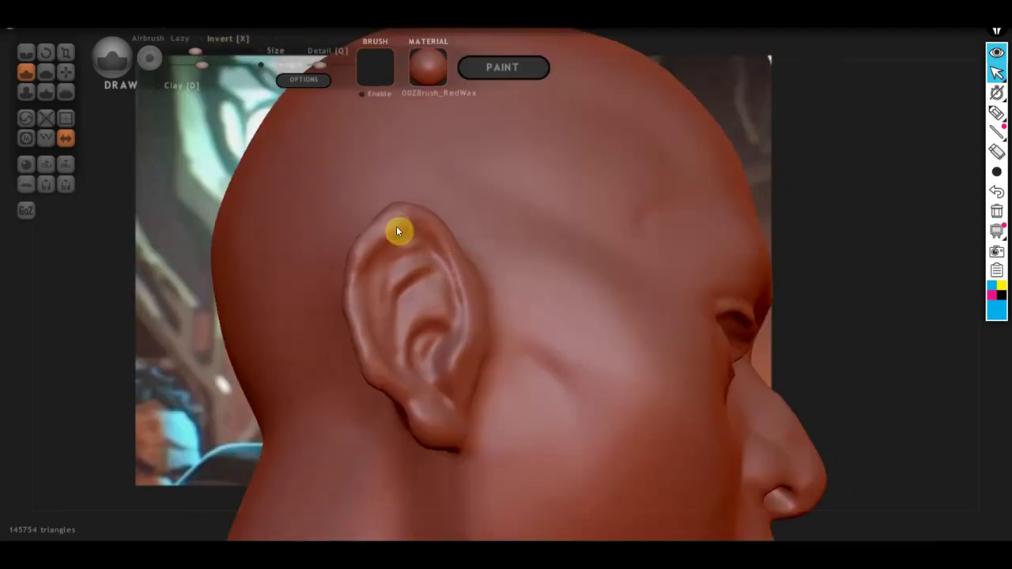
left_click_drag(196, 52, 214, 52)
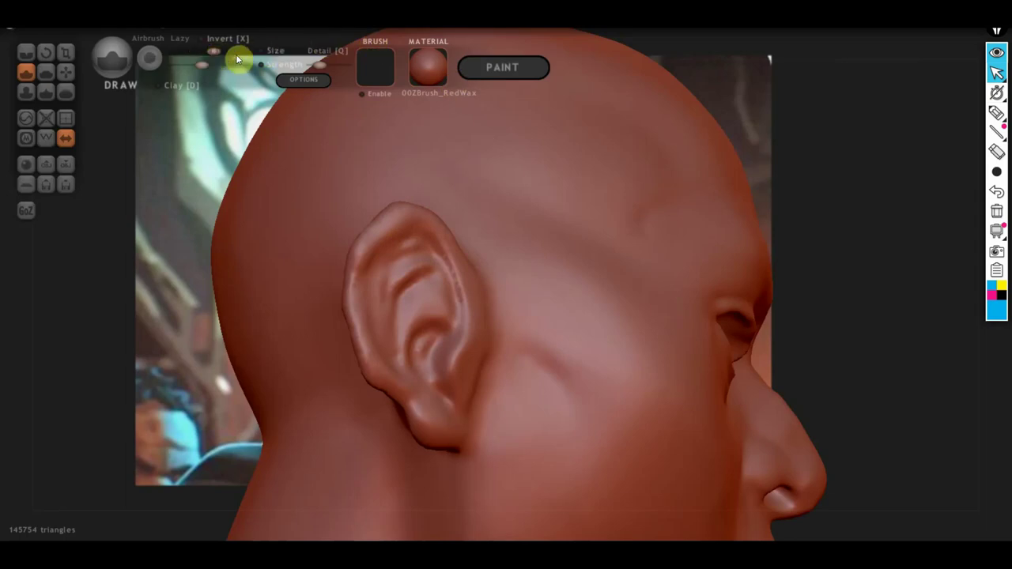
right_click_drag(390, 255, 435, 261)
left_click_drag(435, 262, 404, 316)
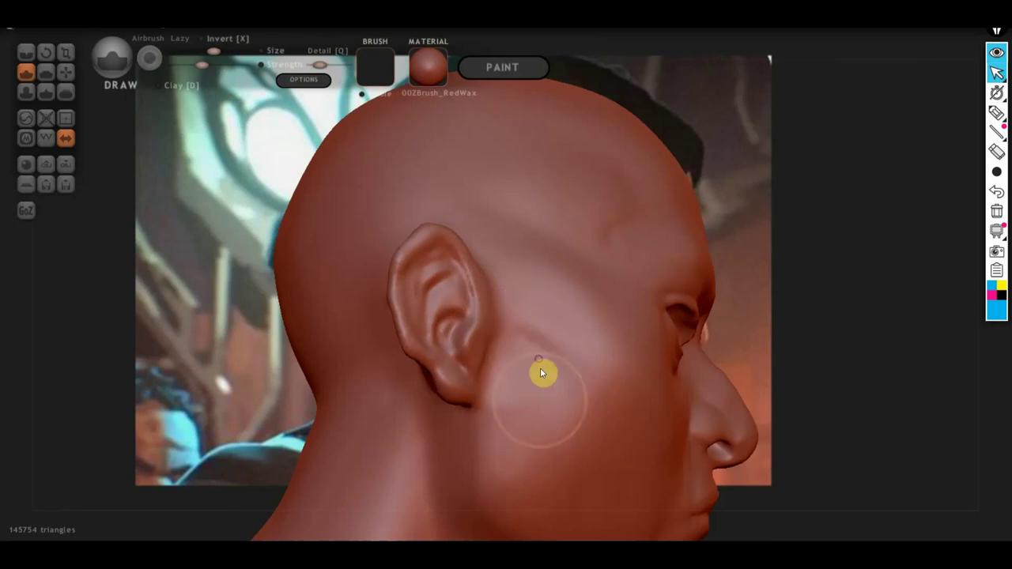
mouse_move(451, 199)
right_mouse_down()
mouse_move(586, 249)
mouse_move(465, 264)
mouse_move(485, 296)
mouse_move(519, 309)
mouse_move(363, 271)
mouse_move(185, 256)
mouse_move(201, 269)
mouse_move(375, 282)
mouse_move(387, 272)
right_mouse_up()
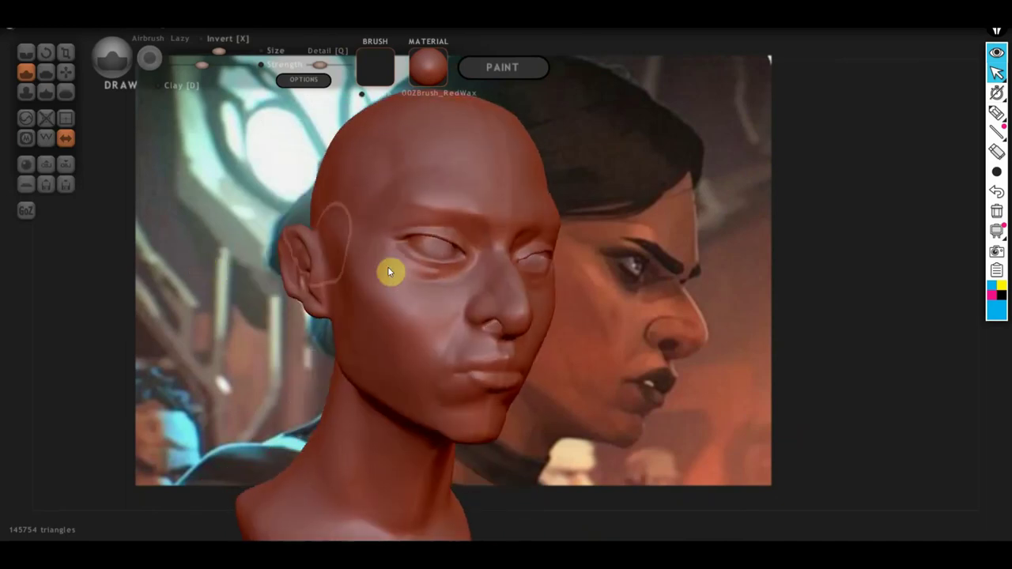
- With Grab, pull the earlobe downward from a near-profile view
left_click(65, 72)
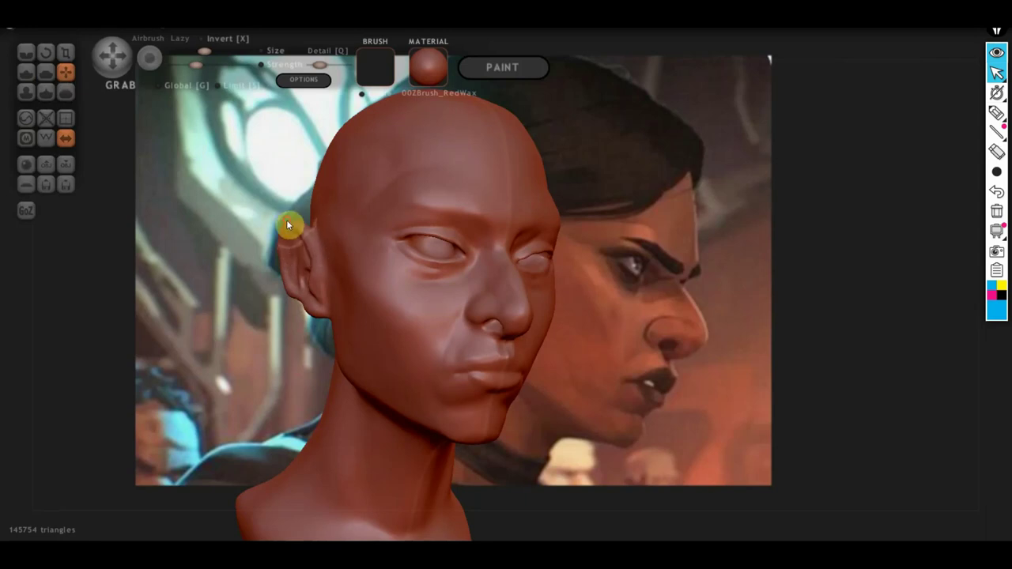
mouse_move(287, 251)
right_mouse_down()
mouse_move(386, 244)
mouse_move(403, 256)
right_mouse_up()
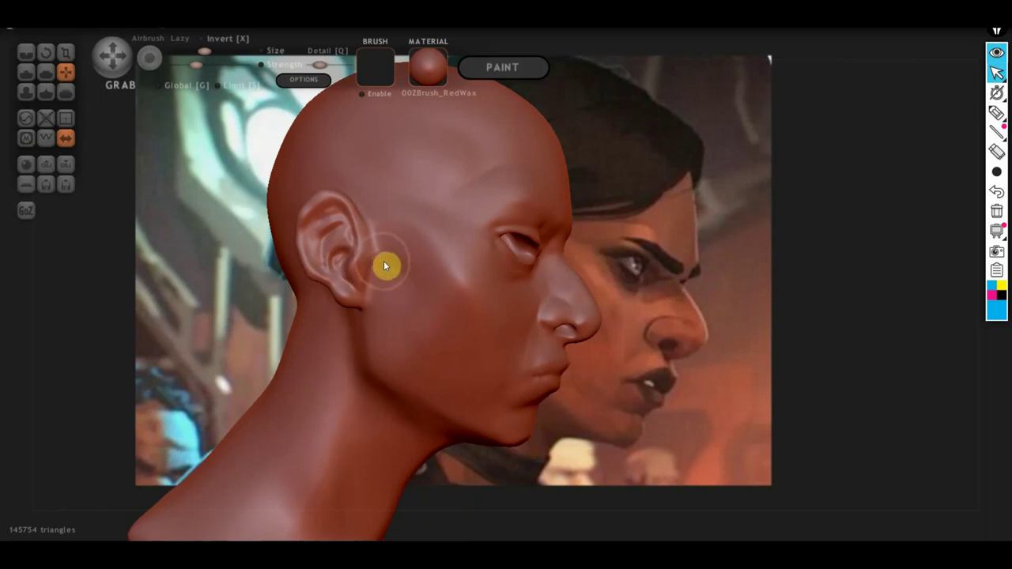
left_click_drag(383, 261, 376, 294)
scroll(391, 285, "down", 3)
scroll(427, 324, "down", 2)
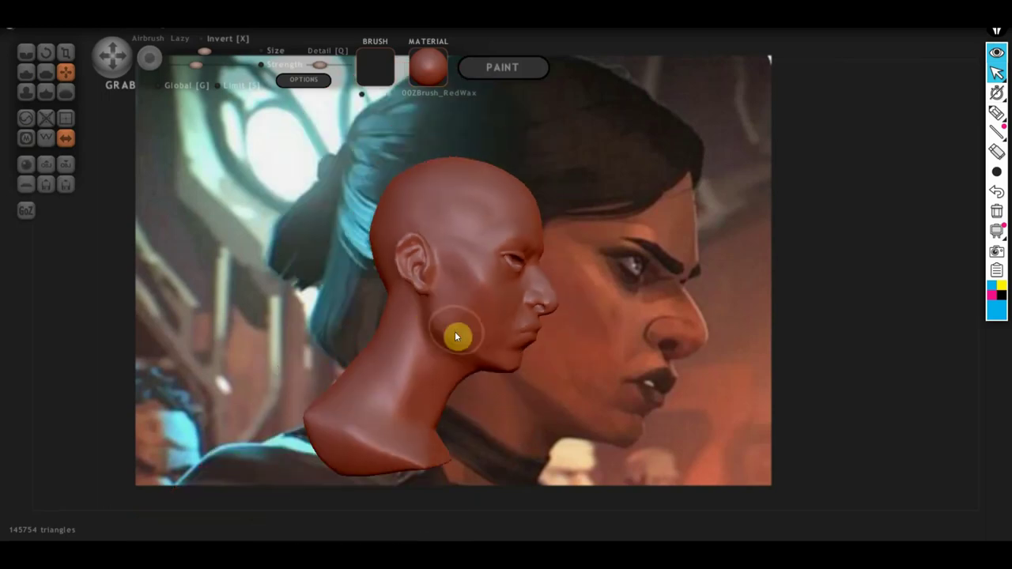
scroll(456, 338, "up", 5)
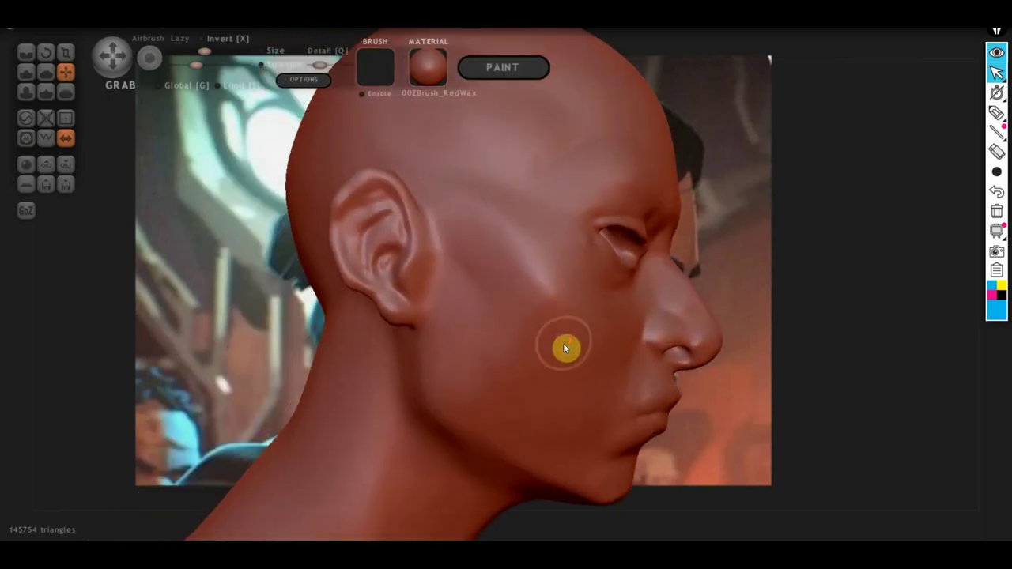
scroll(563, 348, "down", 2)
- Shift the head over the reference portrait and compare its side and front views
middle_click_drag(563, 348, 607, 356)
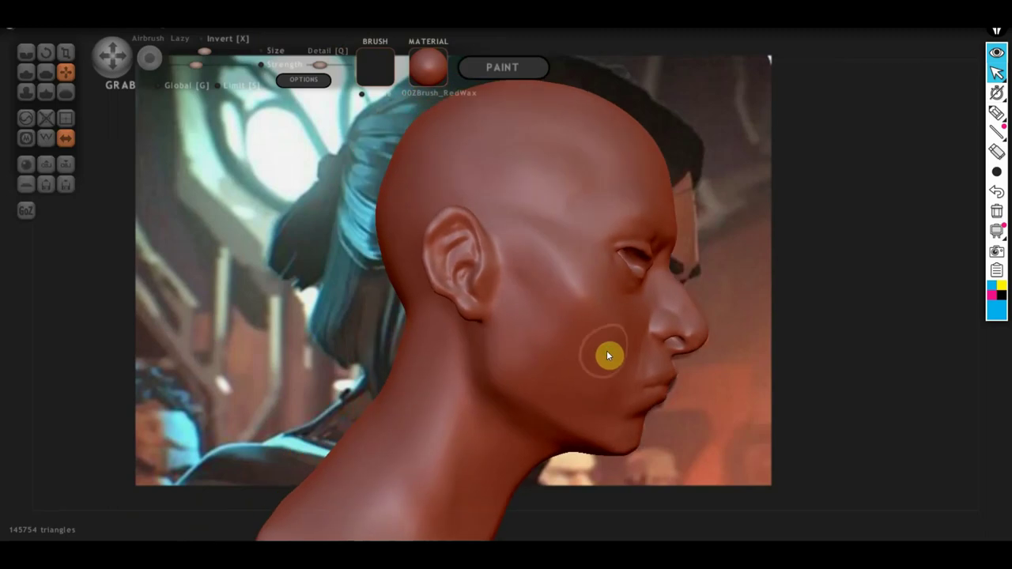
mouse_move(615, 371)
right_mouse_down()
mouse_move(576, 377)
mouse_move(593, 377)
mouse_move(552, 399)
mouse_move(452, 396)
right_mouse_up()
scroll(490, 407, "up", 2)
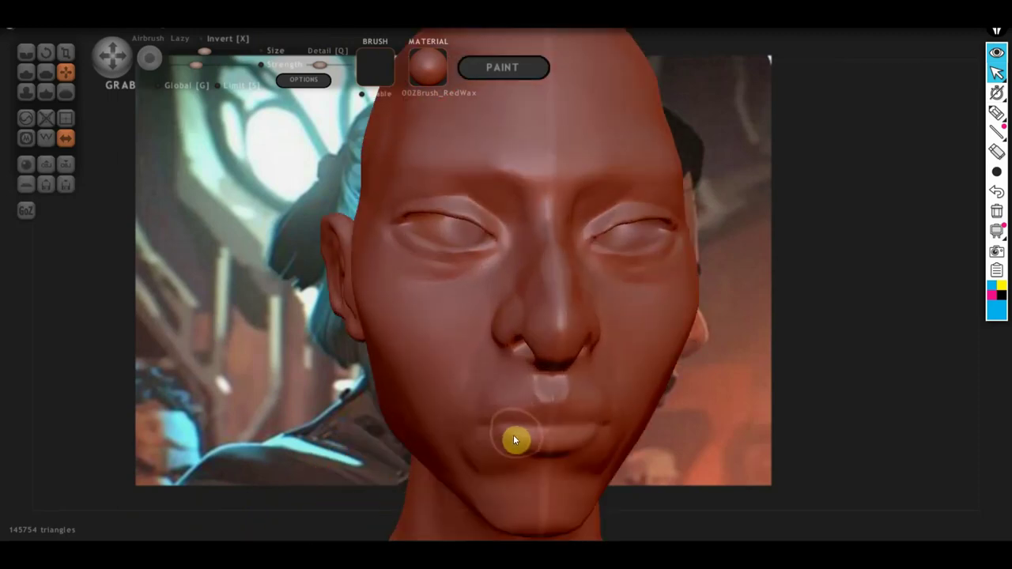
scroll(472, 344, "up", 1)
mouse_move(471, 345)
right_mouse_down()
mouse_move(427, 328)
mouse_move(402, 336)
mouse_move(451, 355)
mouse_move(556, 318)
right_mouse_up()
mouse_move(605, 293)
right_mouse_down()
mouse_move(517, 287)
mouse_move(565, 296)
mouse_move(504, 267)
right_mouse_up()
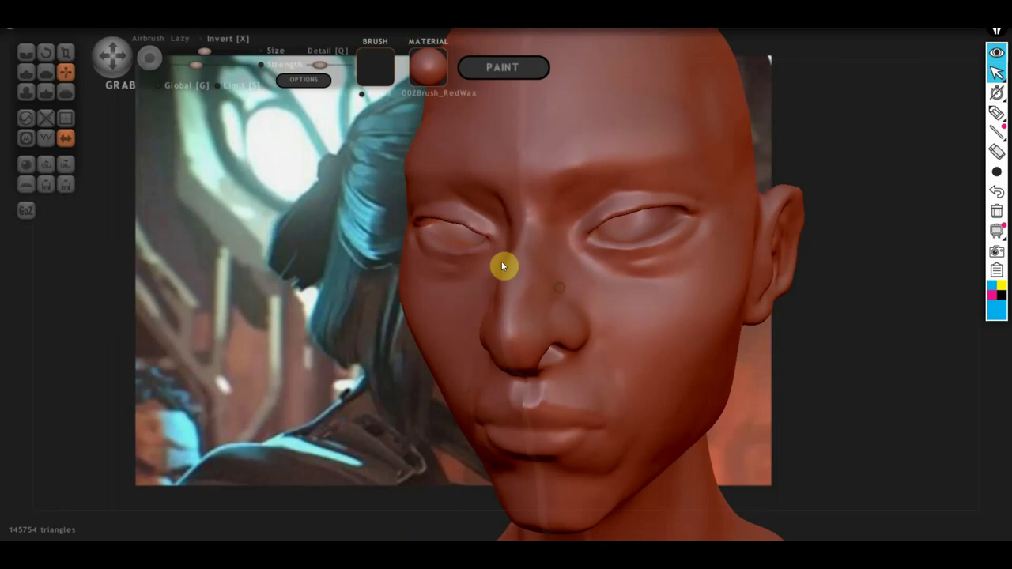
- With Draw selected, orbit between three-quarter and front views to inspect brow, eyes and nose
left_click(26, 72)
right_click_drag(668, 349, 583, 343)
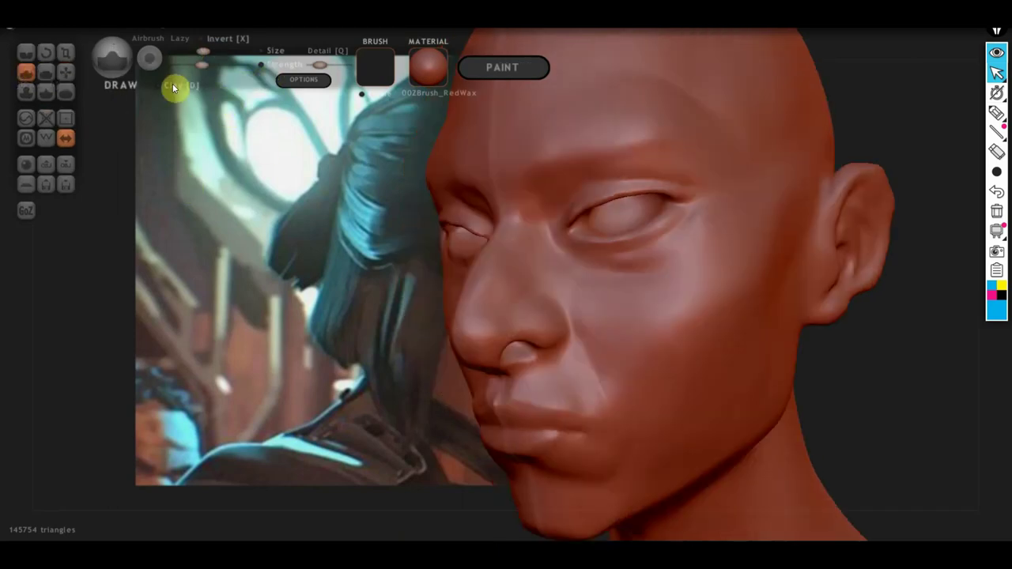
mouse_move(661, 318)
right_mouse_down()
mouse_move(628, 322)
mouse_move(534, 292)
right_mouse_up()
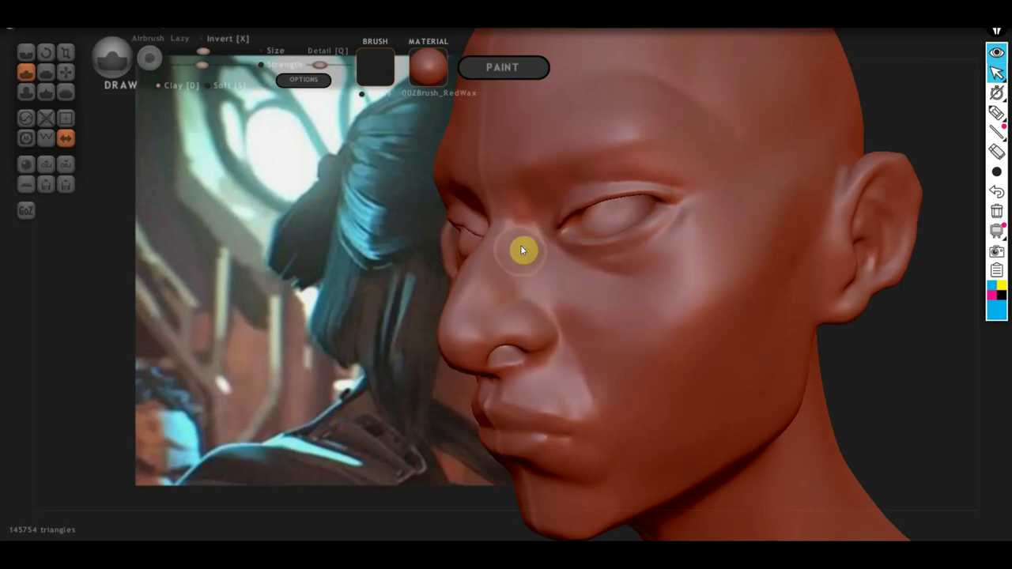
mouse_move(613, 299)
left_mouse_down()
mouse_move(752, 314)
mouse_move(711, 321)
mouse_move(646, 308)
mouse_move(577, 223)
left_mouse_up()
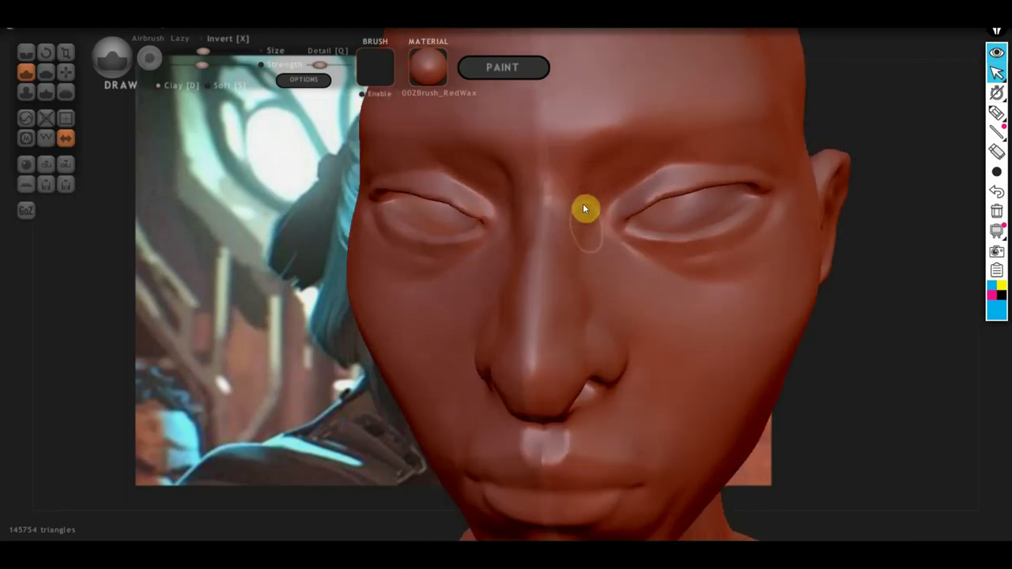
scroll(680, 332, "down", 2)
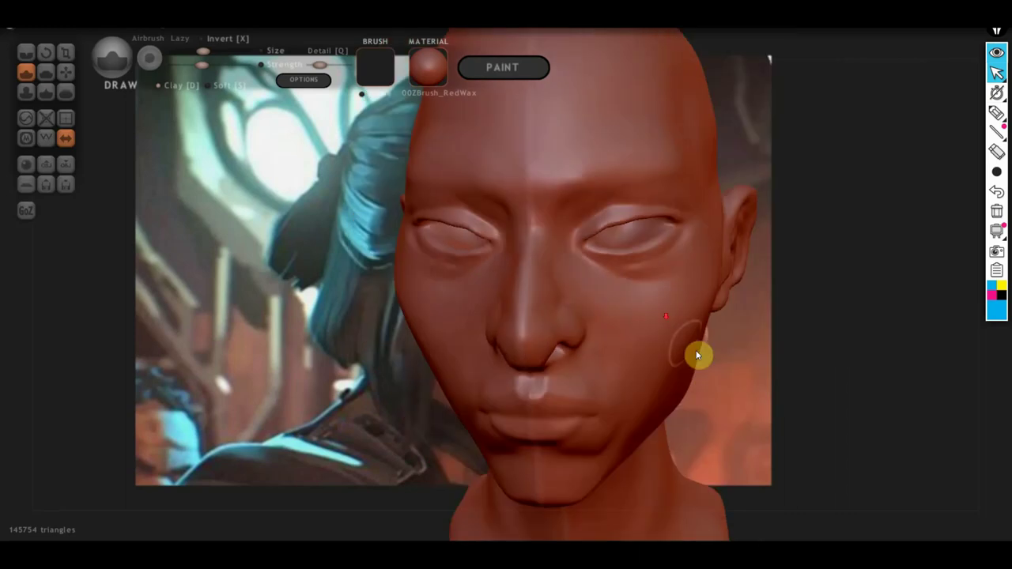
mouse_move(695, 355)
left_mouse_down()
mouse_move(745, 350)
mouse_move(734, 343)
left_mouse_up()
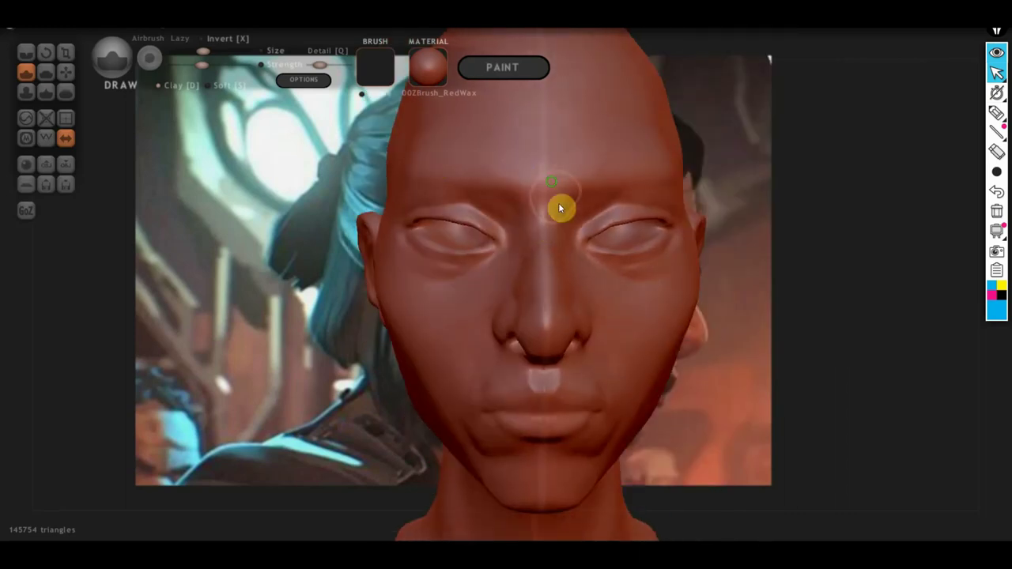
mouse_move(558, 204)
left_mouse_down()
mouse_move(542, 113)
mouse_move(596, 140)
mouse_move(644, 133)
mouse_move(671, 154)
mouse_move(669, 133)
left_mouse_up()
scroll(531, 176, "up", 2)
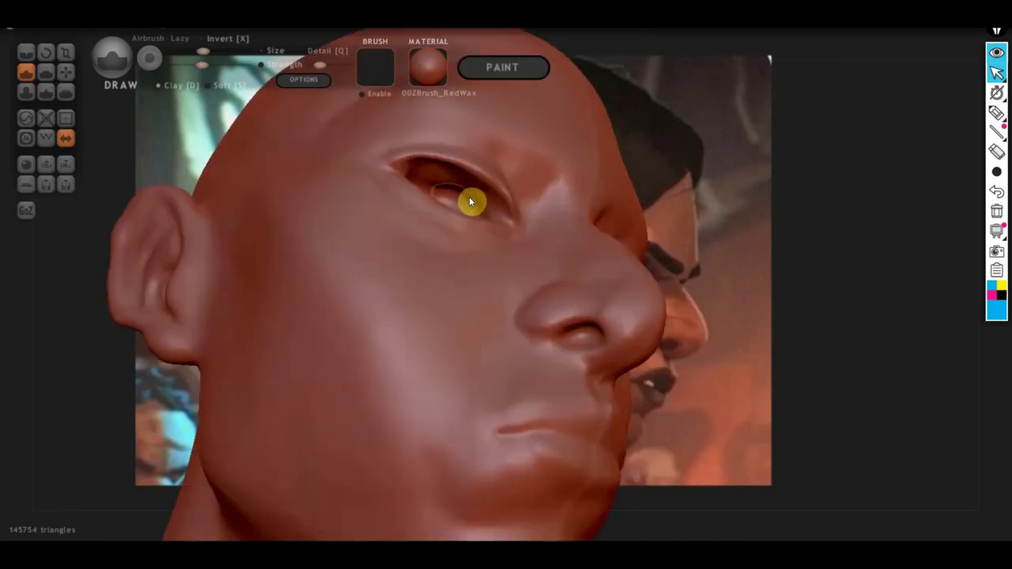
scroll(515, 212, "up", 1)
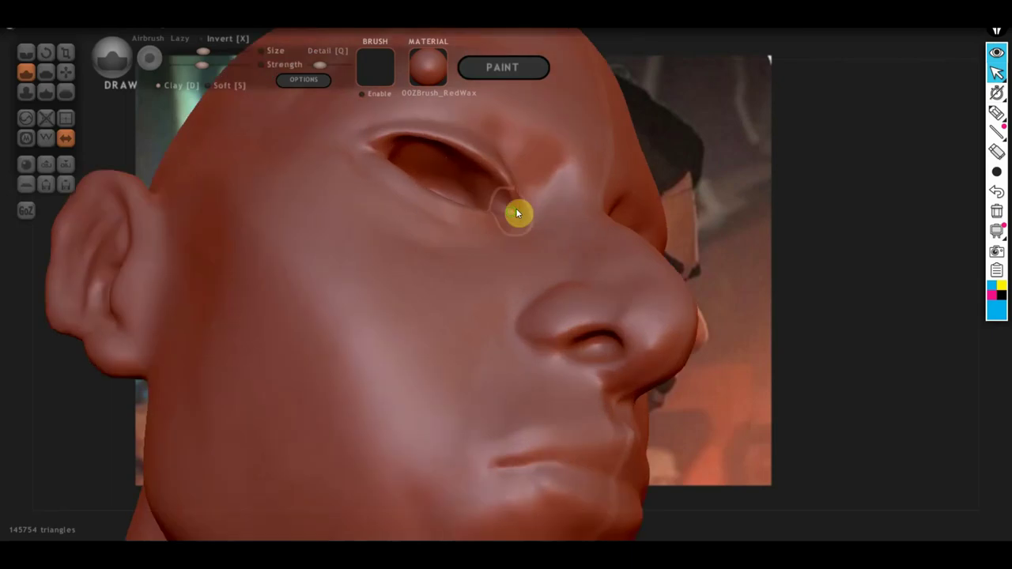
mouse_move(516, 208)
right_mouse_down()
mouse_move(459, 312)
mouse_move(450, 275)
mouse_move(406, 236)
right_mouse_up()
- Tilt the head to look up under the nose and pull the upper lip area slightly with Grab
left_click(66, 72)
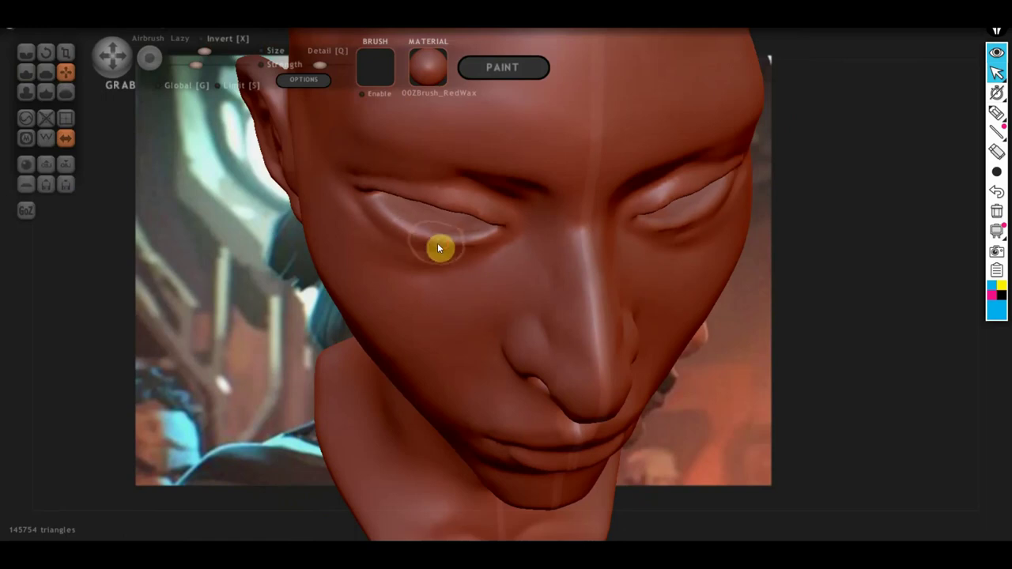
right_click_drag(530, 356, 498, 257)
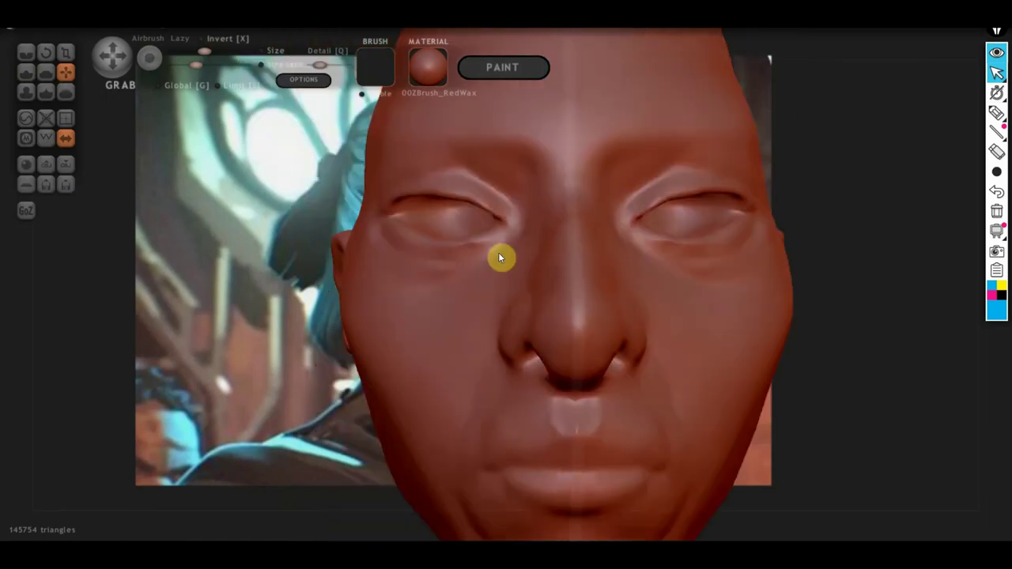
mouse_move(516, 331)
right_mouse_down()
mouse_move(565, 323)
mouse_move(513, 322)
mouse_move(505, 353)
right_mouse_up()
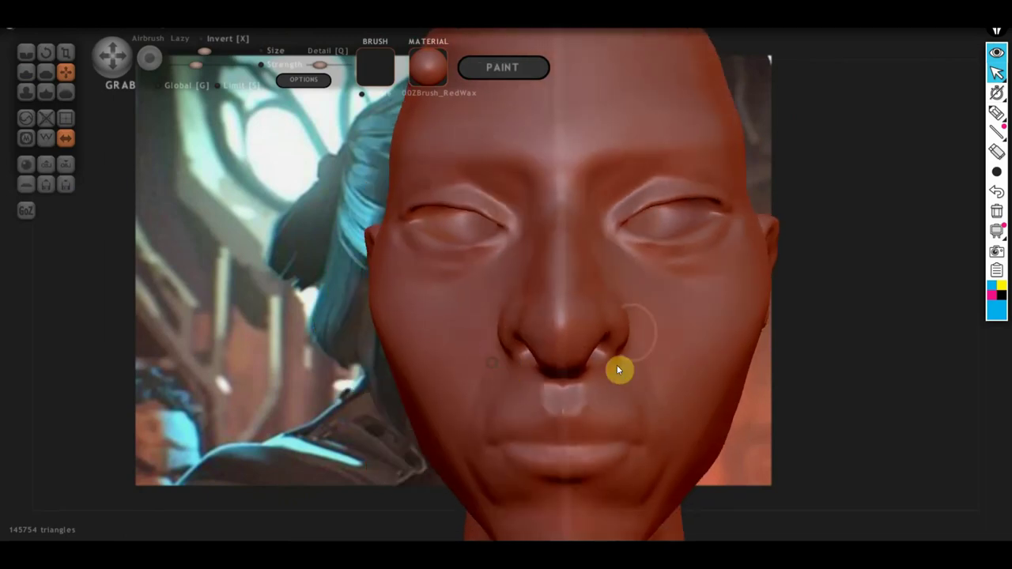
scroll(660, 391, "down", 3)
scroll(652, 411, "up", 3)
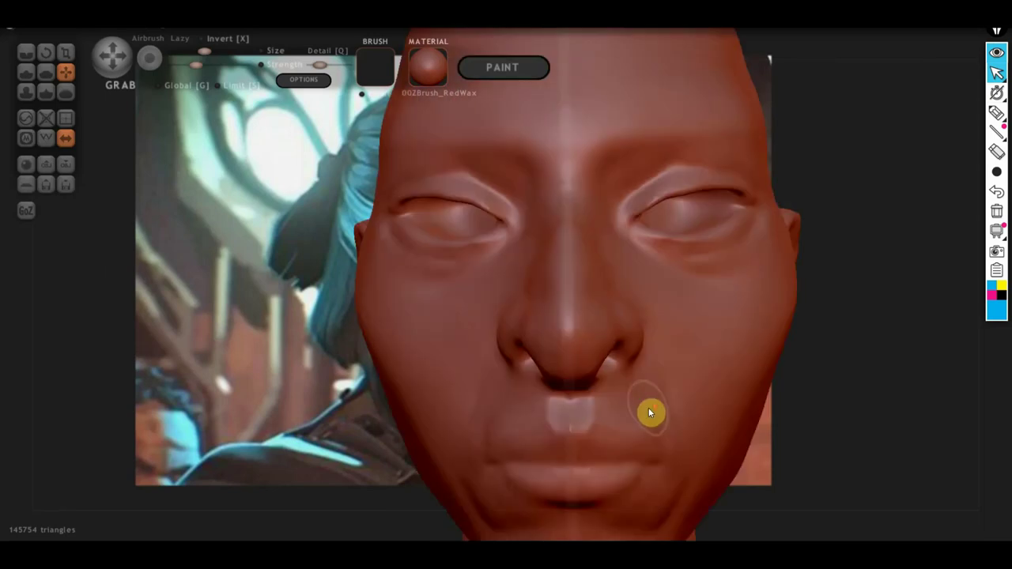
right_click_drag(649, 411, 573, 225)
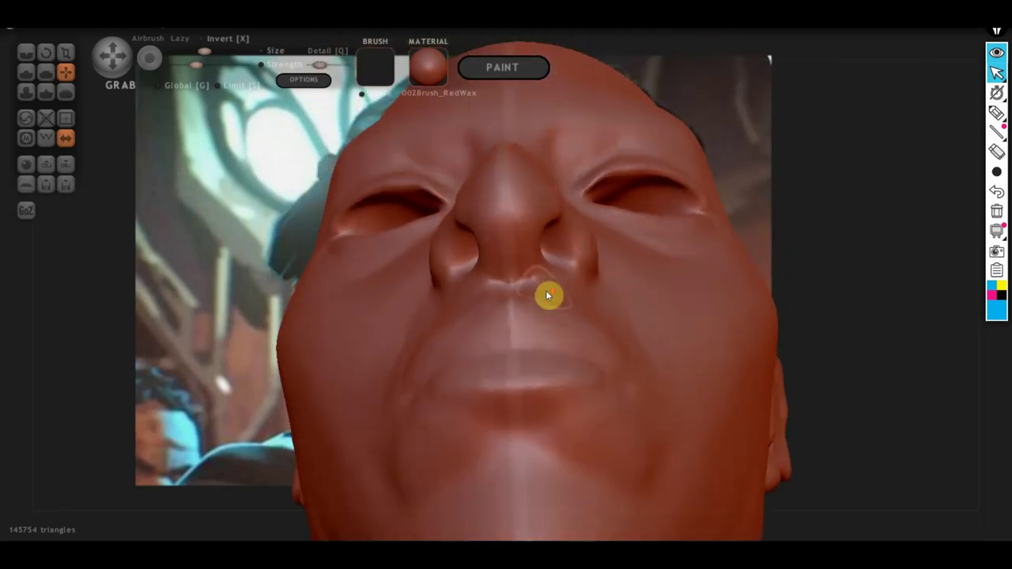
right_click_drag(545, 290, 522, 313)
left_click_drag(510, 302, 514, 326)
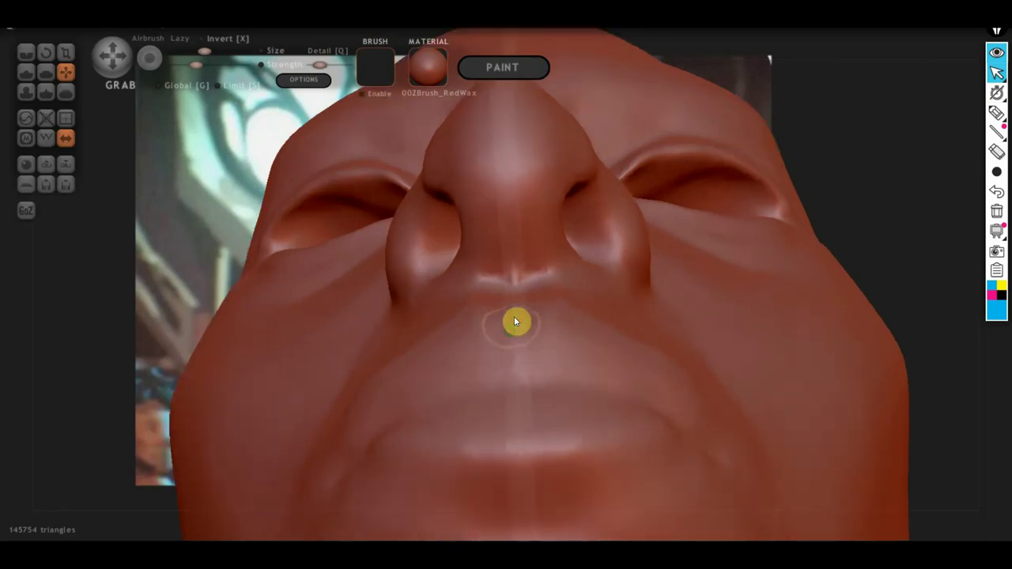
right_click_drag(512, 322, 503, 387)
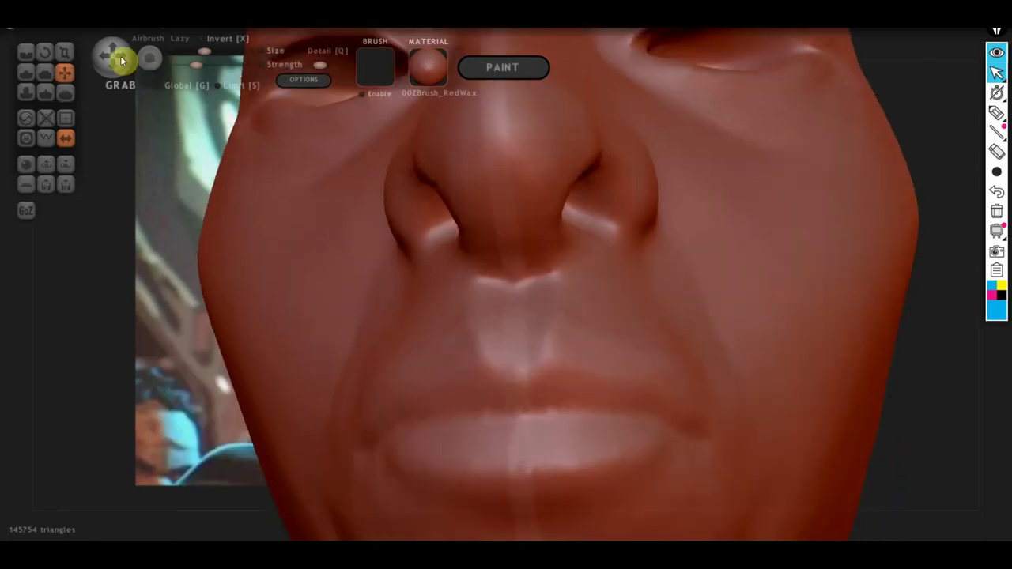
- Carve crease lines outlining the philtrum under the nose
left_click(26, 52)
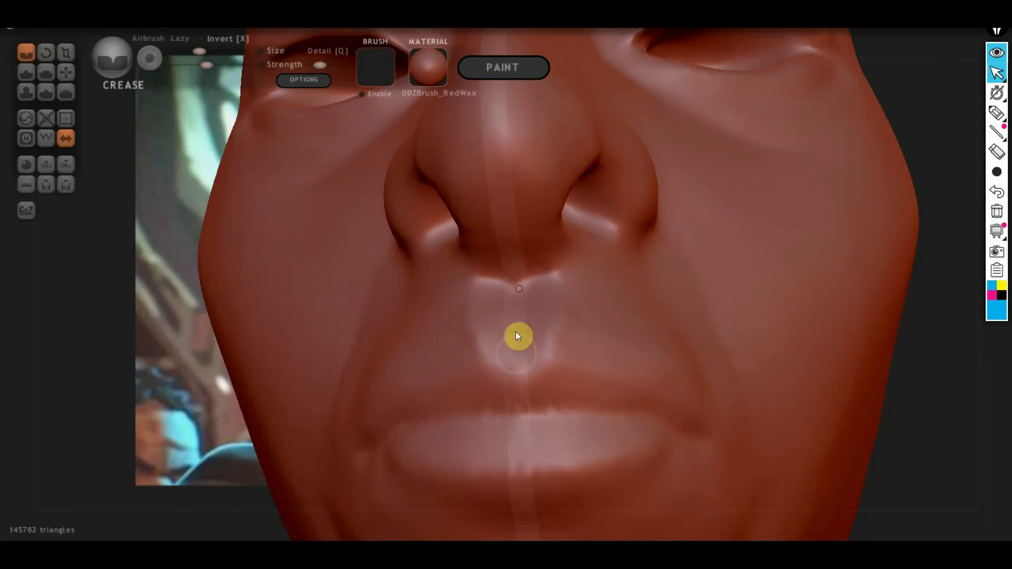
left_click_drag(515, 288, 522, 373)
mouse_move(522, 373)
right_mouse_down()
mouse_move(464, 358)
mouse_move(432, 368)
right_mouse_up()
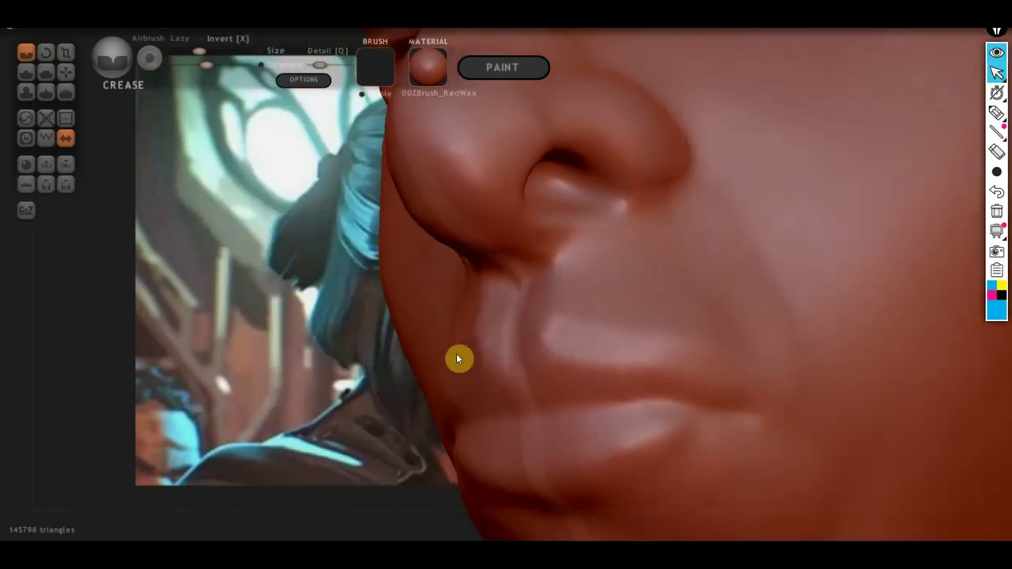
- Flatten the side of the neck and smooth the nose wing
left_click(46, 72)
mouse_move(252, 300)
right_mouse_down()
mouse_move(434, 335)
mouse_move(413, 334)
right_mouse_up()
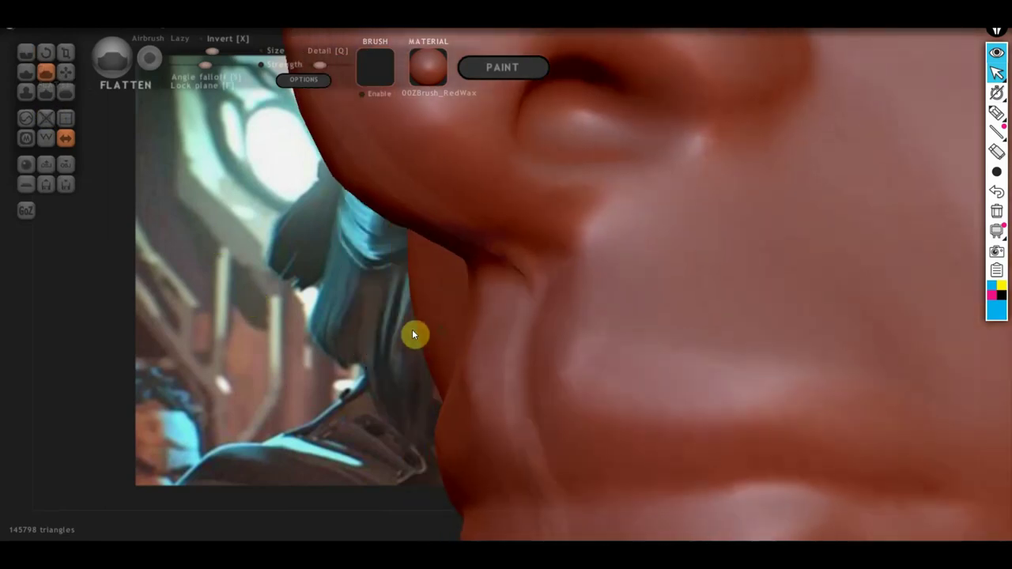
mouse_move(494, 374)
left_mouse_down()
mouse_move(506, 322)
mouse_move(515, 356)
mouse_move(511, 316)
mouse_move(521, 319)
left_mouse_up()
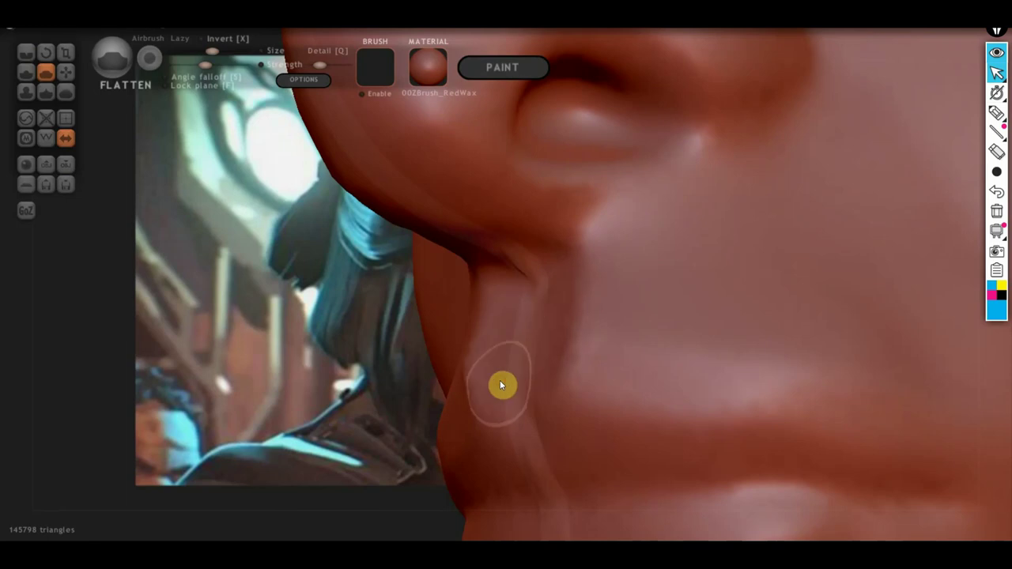
mouse_move(500, 380)
right_mouse_down()
mouse_move(643, 373)
mouse_move(670, 354)
mouse_move(647, 366)
mouse_move(562, 302)
mouse_move(717, 322)
right_mouse_up()
scroll(646, 365, "down", 5)
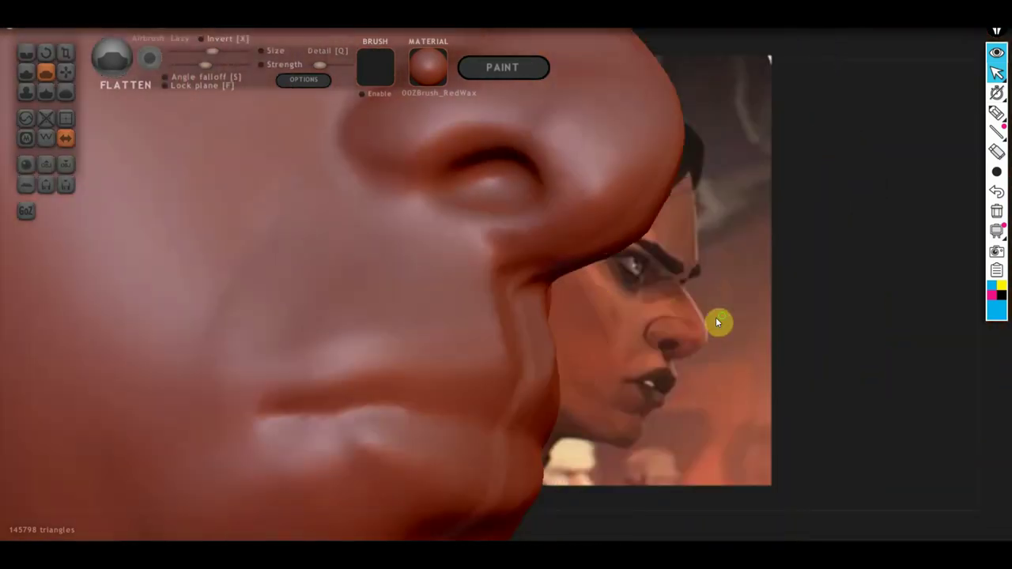
left_click(558, 250)
left_click_drag(558, 229, 517, 228)
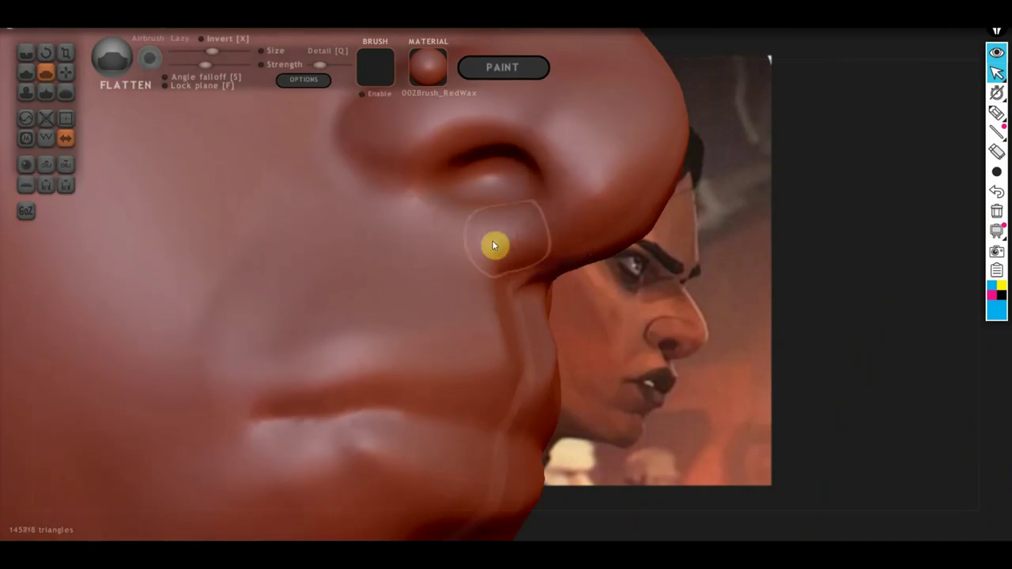
right_click_drag(438, 233, 376, 258)
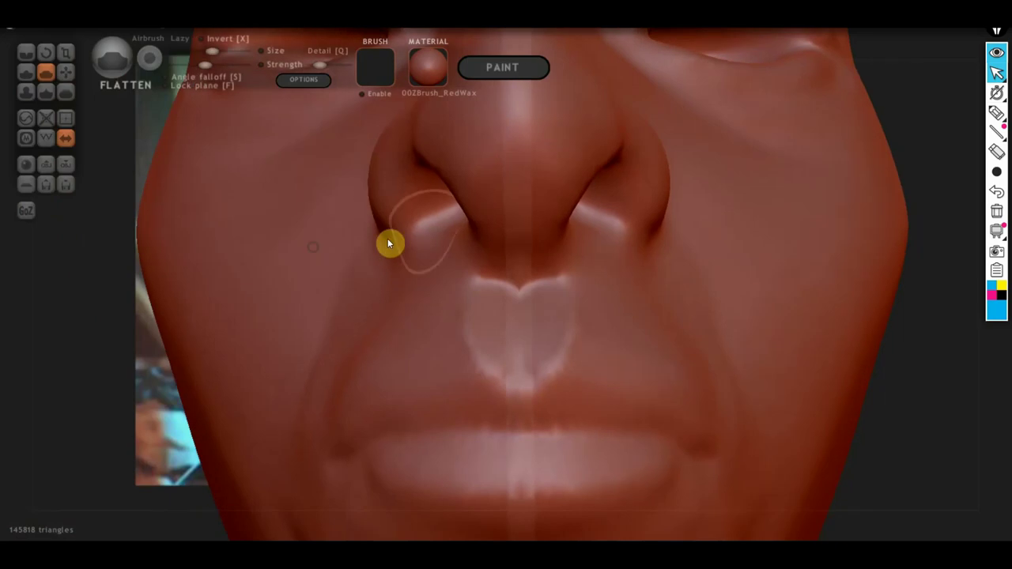
- Sharpen the upper-lip line on both sides with the Draw brush
left_click(65, 72)
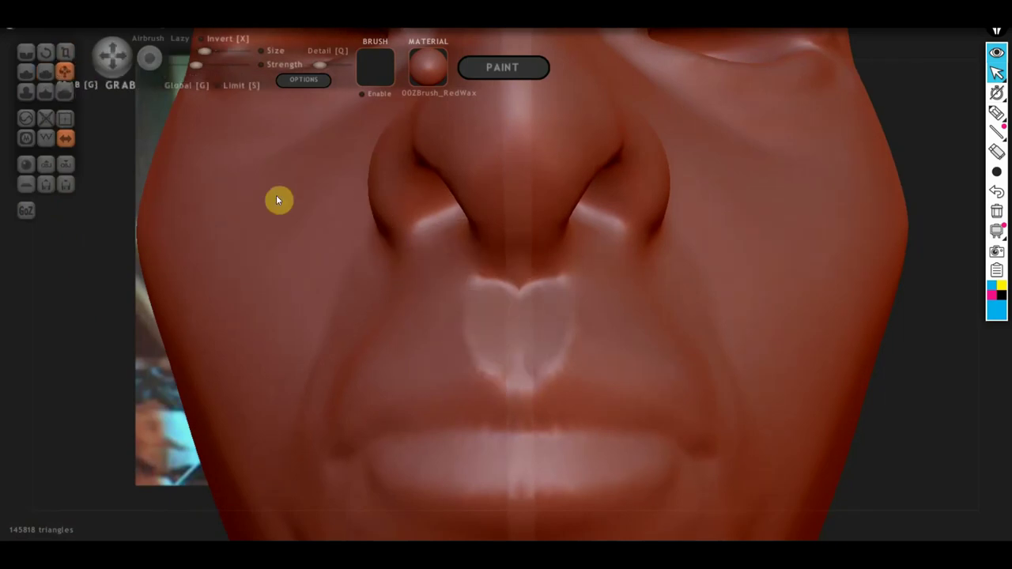
mouse_move(472, 293)
right_mouse_down()
mouse_move(485, 337)
mouse_move(485, 411)
right_mouse_up()
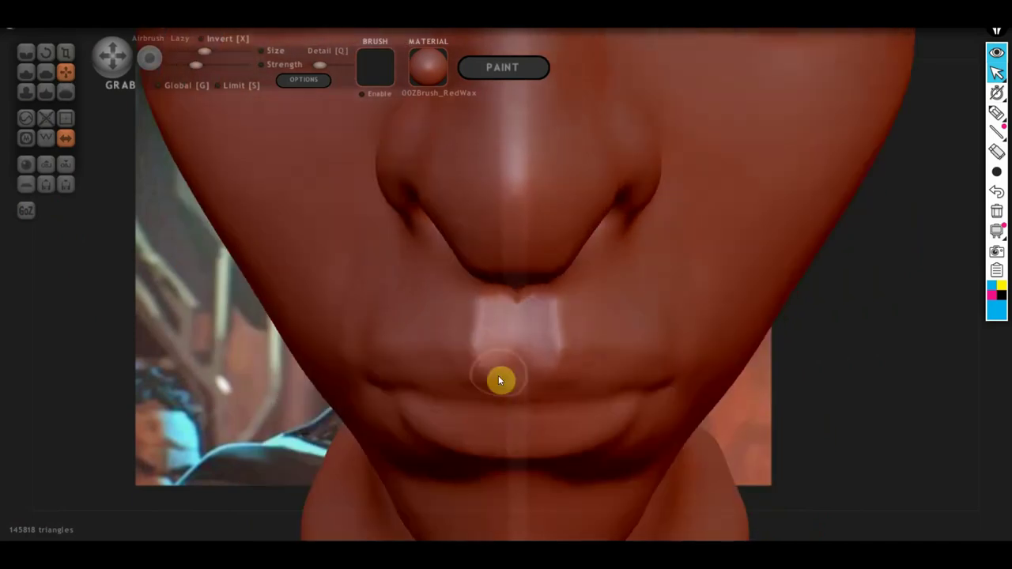
right_click_drag(516, 370, 521, 314)
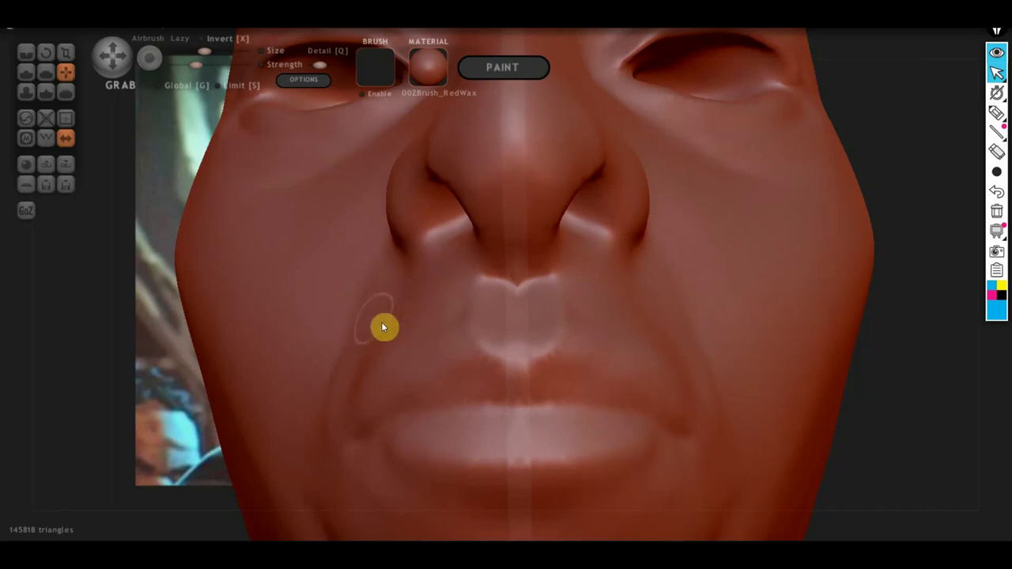
left_click(29, 72)
right_click_drag(399, 378, 496, 358)
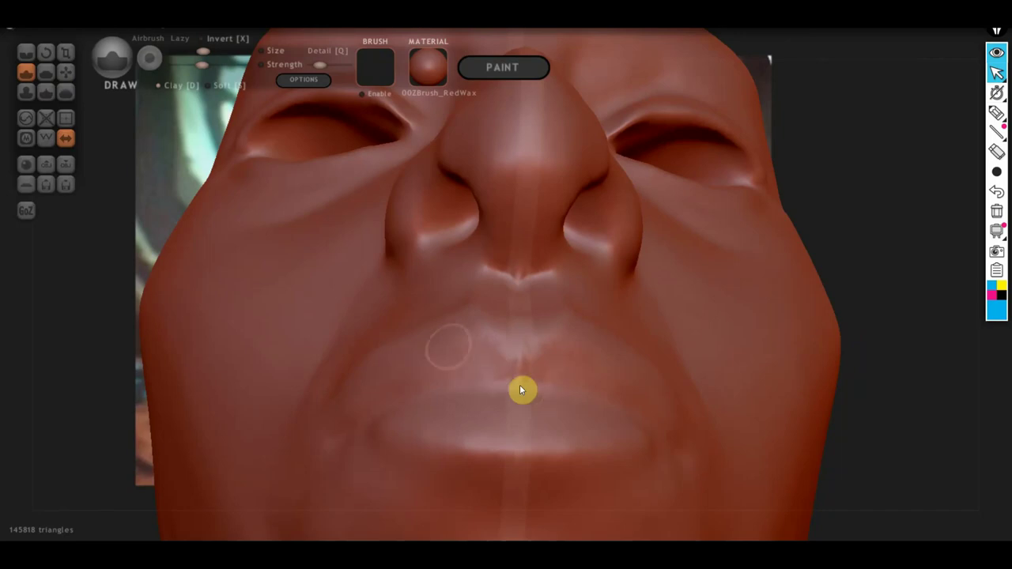
right_click_drag(472, 378, 493, 369)
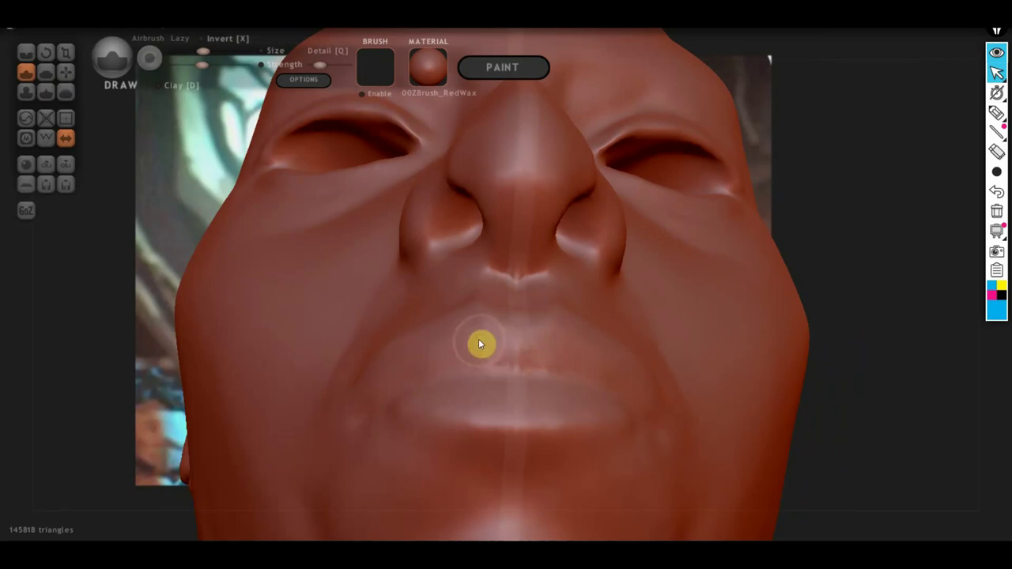
left_click_drag(478, 338, 403, 357)
right_click_drag(466, 343, 517, 422)
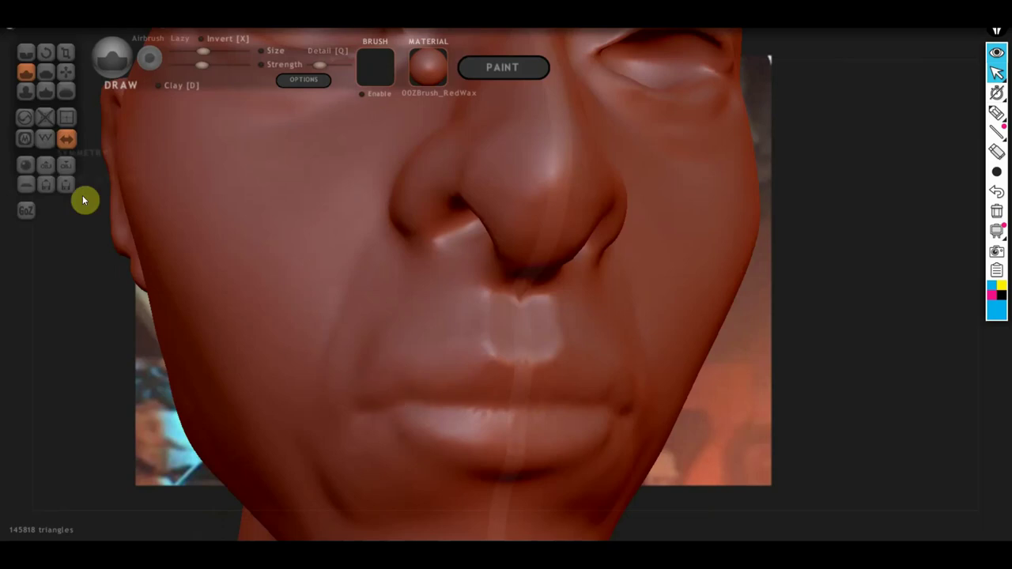
- Flatten the cheek plane and orbit to check it against the reference portrait
left_click(46, 74)
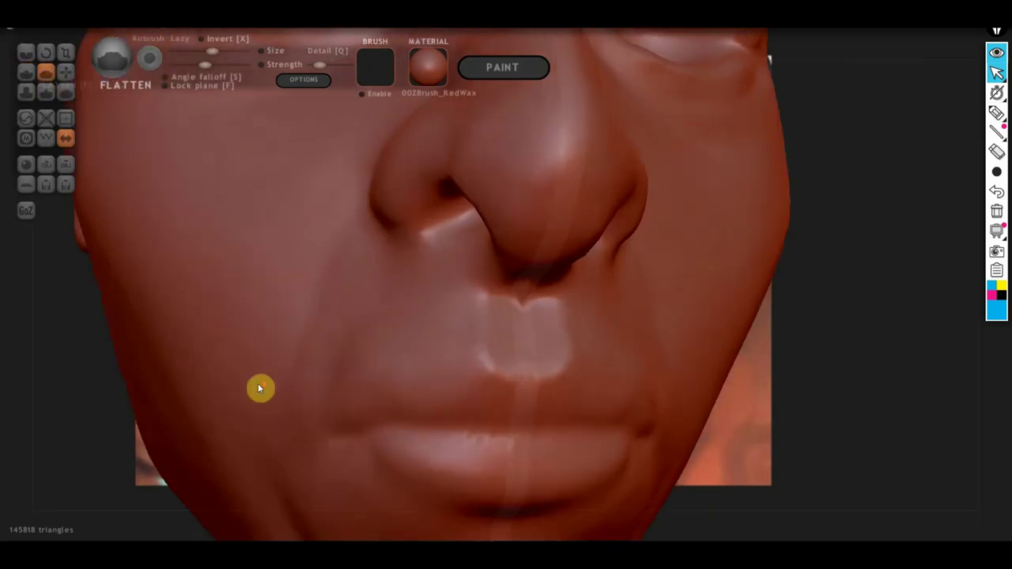
right_click_drag(257, 383, 367, 421)
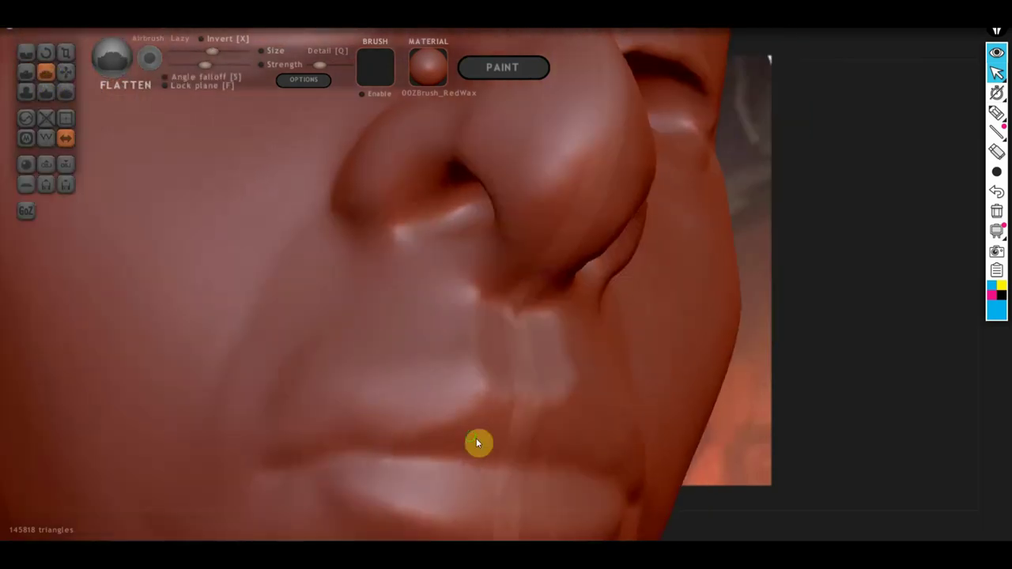
right_click_drag(479, 441, 458, 418)
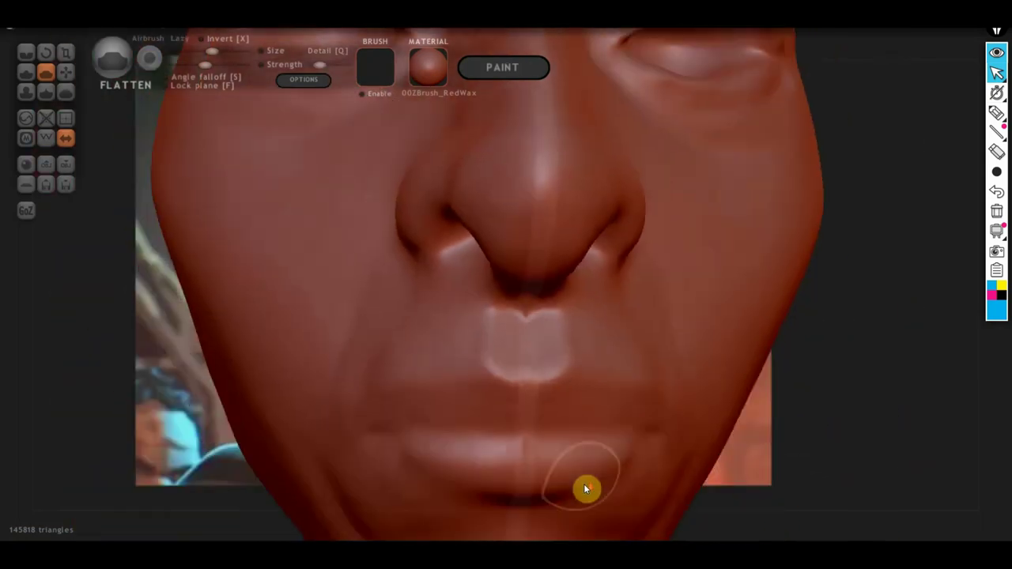
scroll(523, 397, "up", 5)
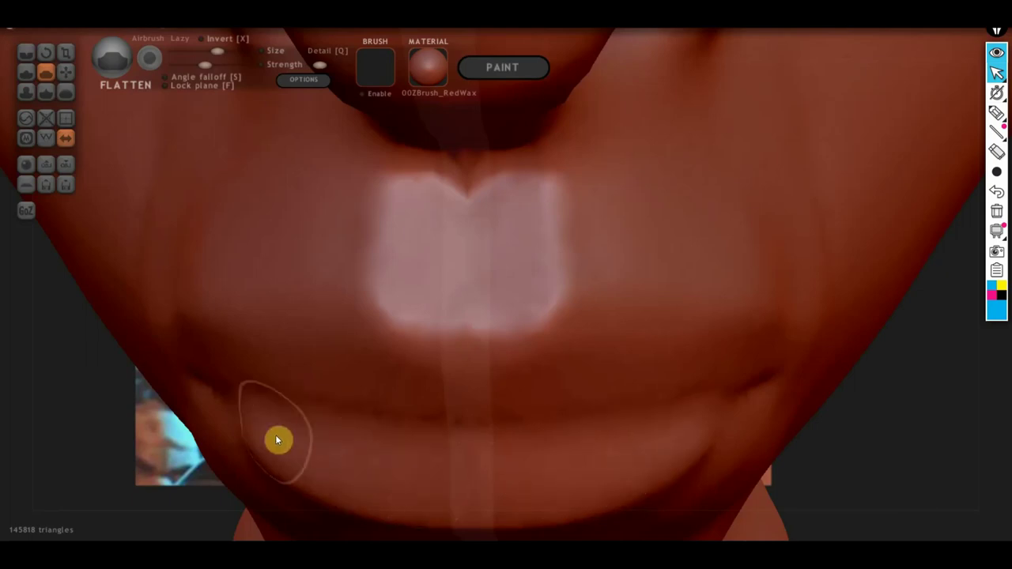
scroll(294, 455, "up", 2)
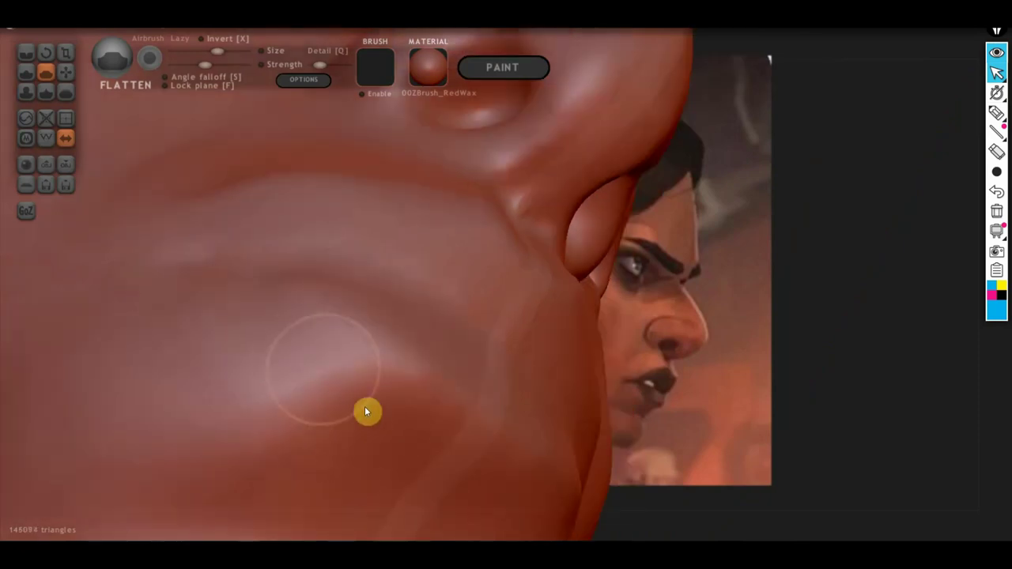
mouse_move(437, 445)
left_mouse_down()
mouse_move(295, 350)
mouse_move(287, 398)
mouse_move(242, 479)
mouse_move(265, 321)
left_mouse_up()
mouse_move(268, 378)
middle_mouse_down()
mouse_move(222, 308)
mouse_move(263, 364)
middle_mouse_up()
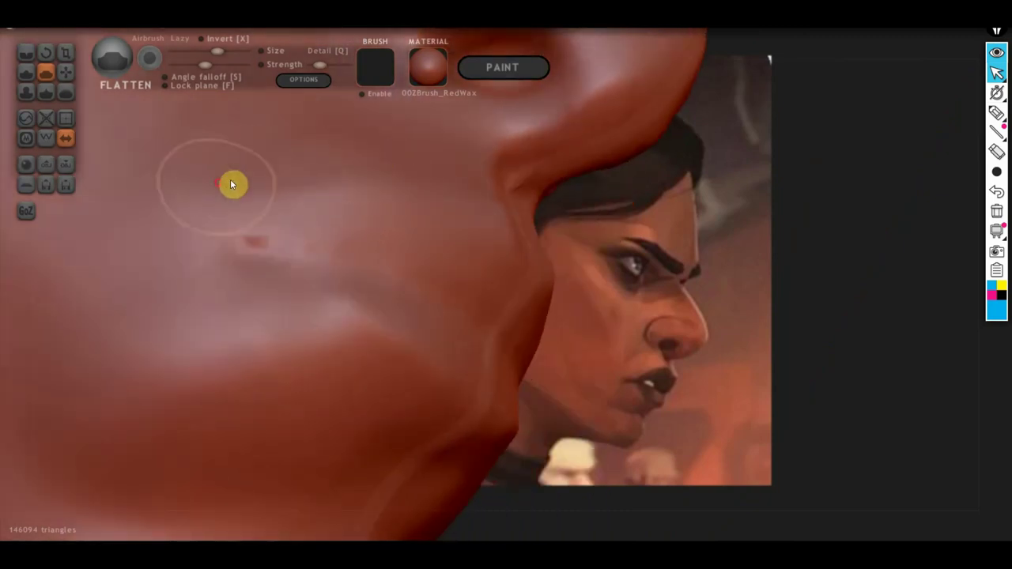
mouse_move(231, 180)
middle_mouse_down()
mouse_move(270, 179)
mouse_move(332, 293)
middle_mouse_up()
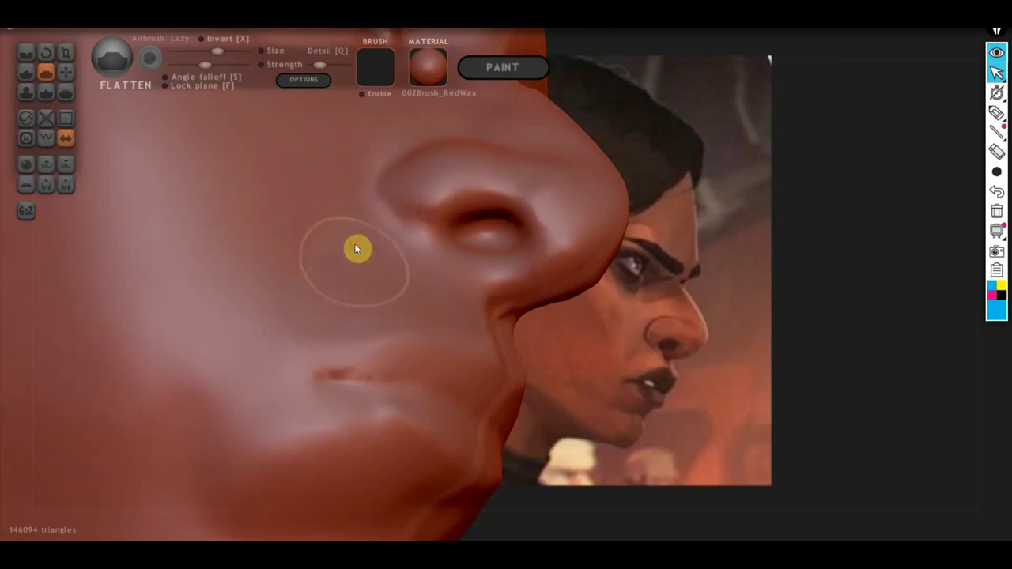
mouse_move(305, 259)
right_mouse_down("ctrl")
mouse_move(293, 239)
mouse_move(260, 343)
right_mouse_up("ctrl")
right_click_drag(320, 307, 356, 244)
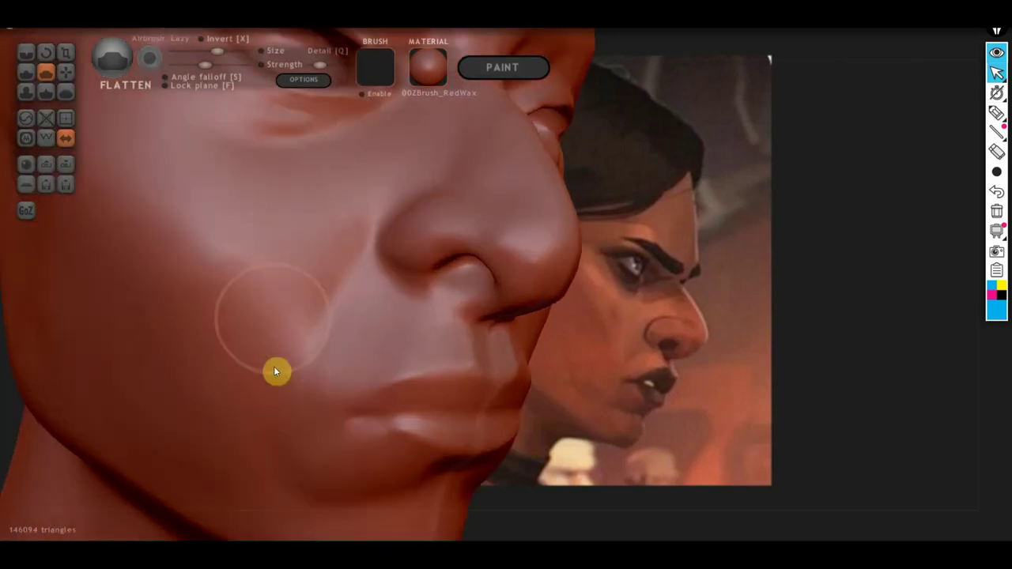
mouse_move(252, 275)
right_mouse_down()
mouse_move(242, 337)
mouse_move(408, 324)
right_mouse_up()
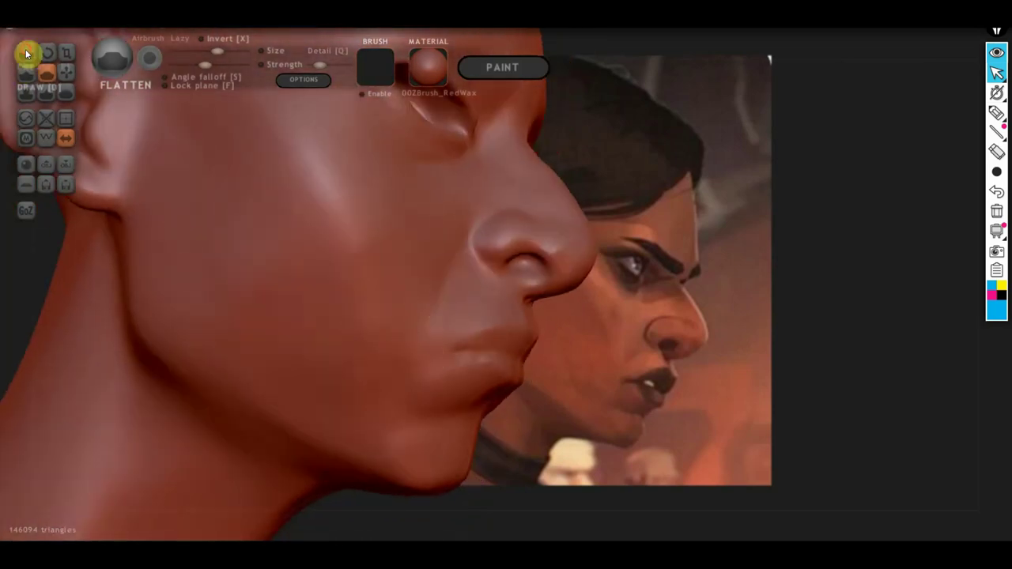
- Deepen the crease below the cheekbone with the Crease brush
left_click(26, 52)
right_click_drag(158, 237, 252, 320)
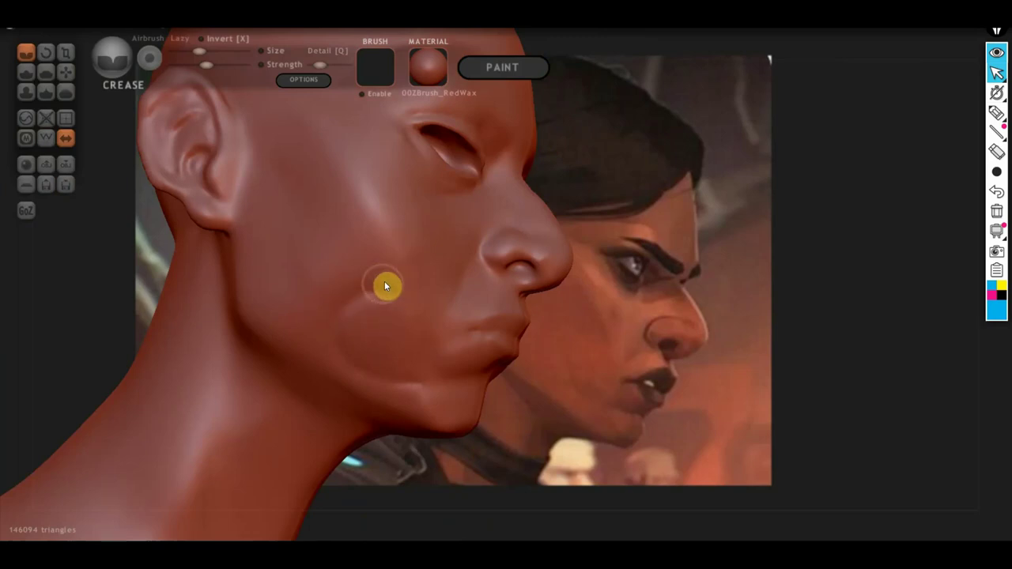
left_click_drag(384, 281, 332, 300)
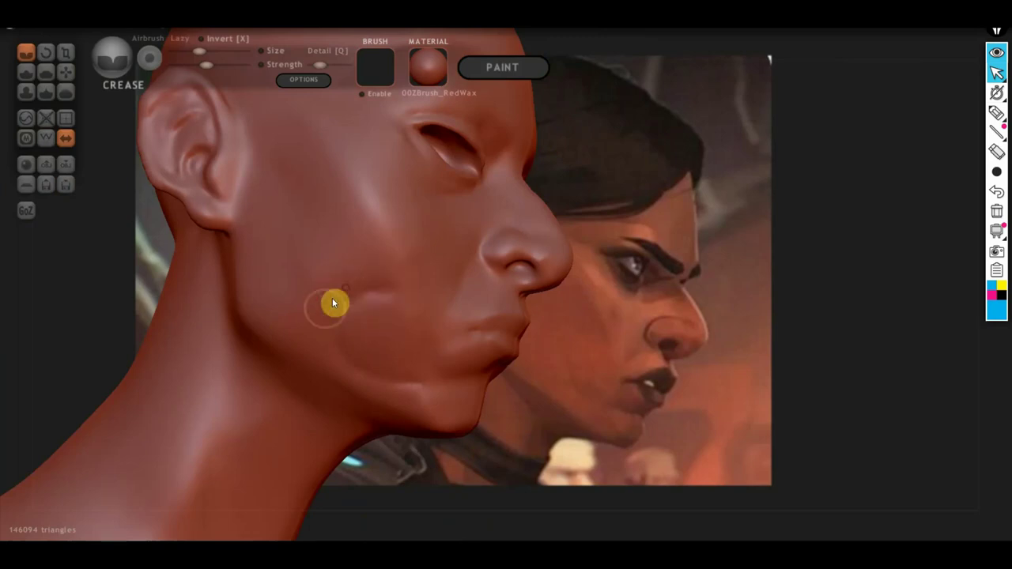
left_click(66, 72)
right_click_drag(158, 118, 366, 304)
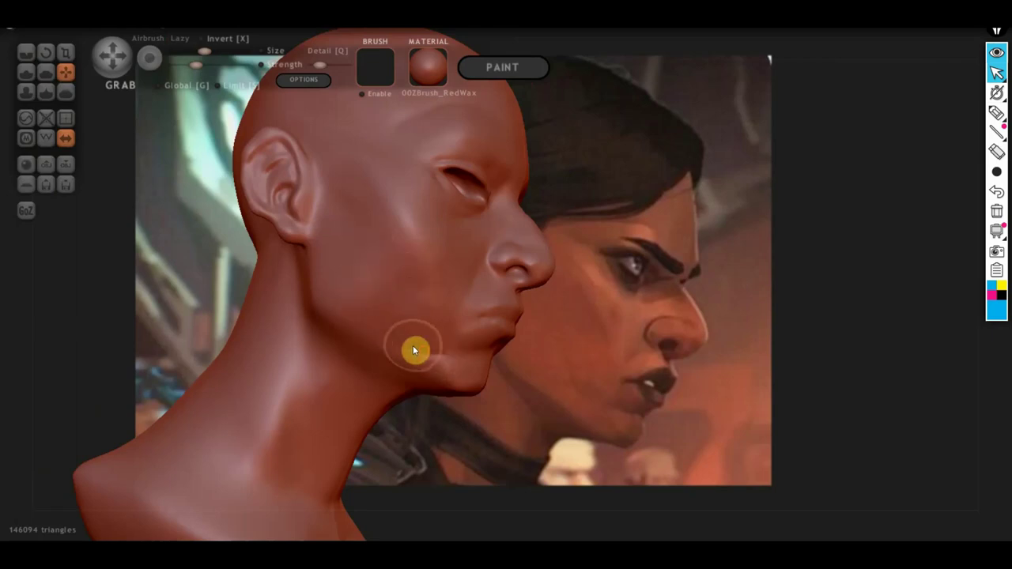
right_click_drag(455, 374, 450, 377)
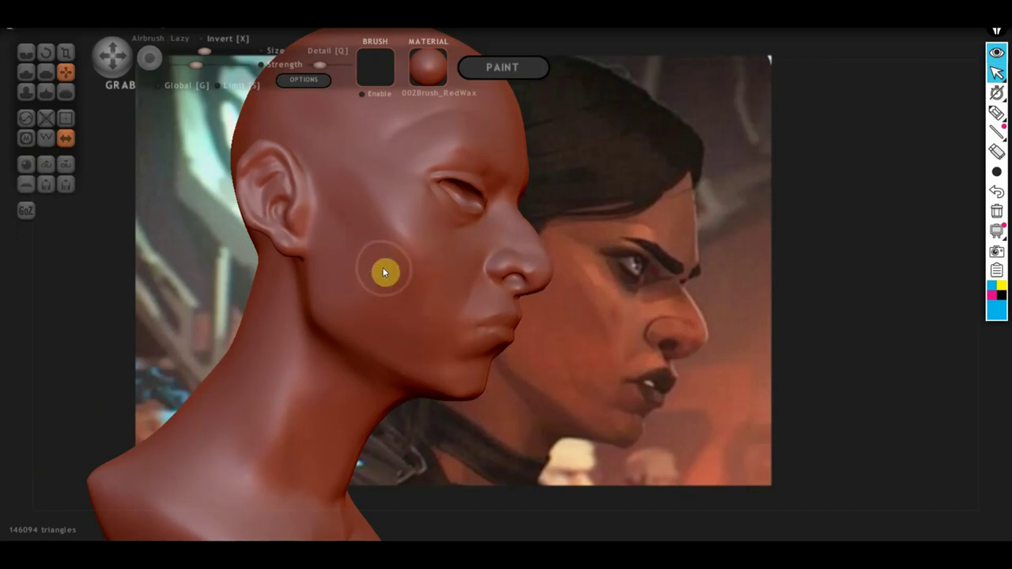
- Zoom in on the eye, pull the eyelid open and reshape the area beneath it
scroll(385, 269, "up", 2)
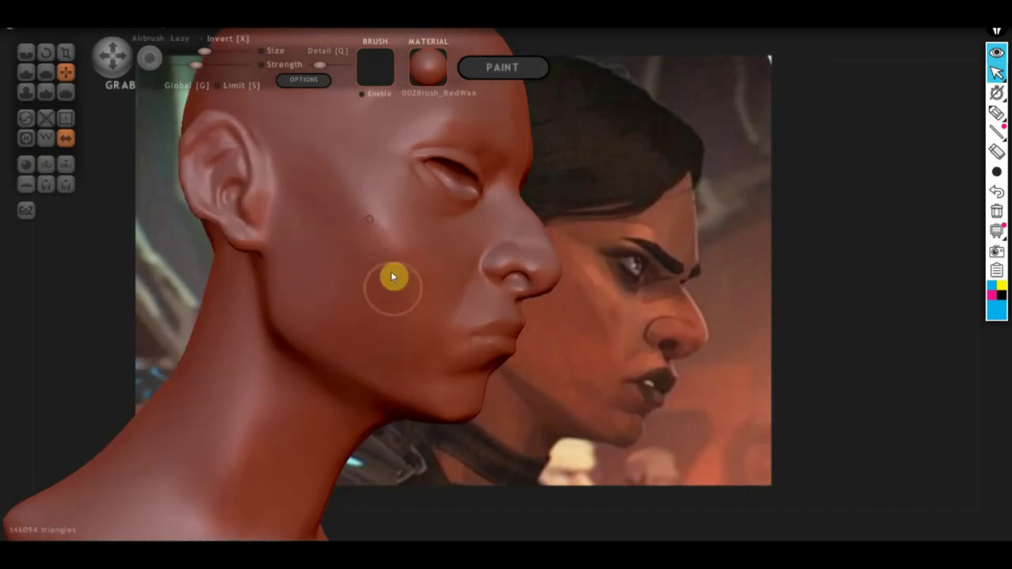
scroll(405, 268, "down", 2)
scroll(441, 274, "up", 1)
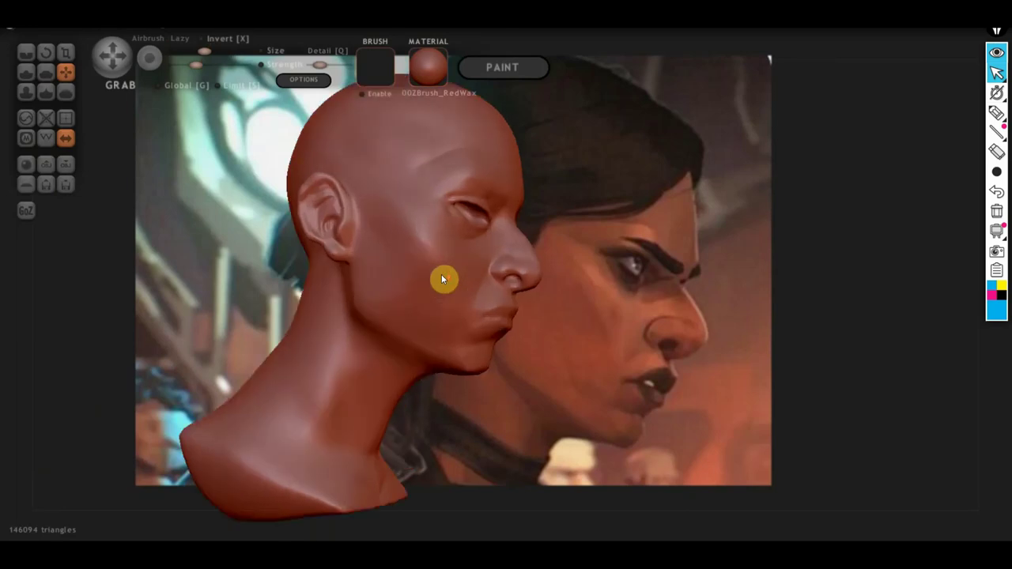
scroll(441, 273, "up", 1)
scroll(439, 370, "up", 1)
scroll(439, 370, "up", 2)
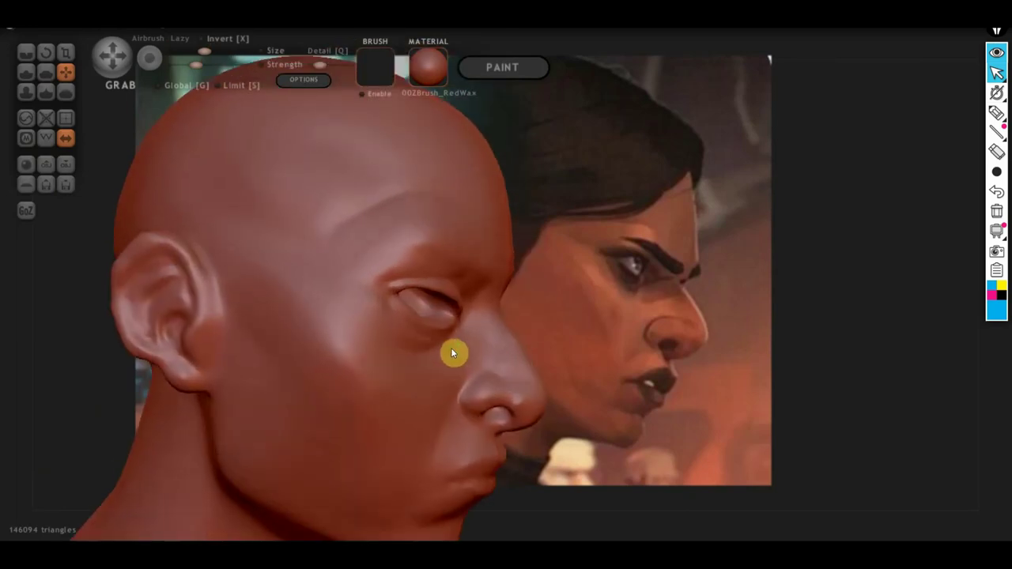
scroll(427, 281, "down", 1)
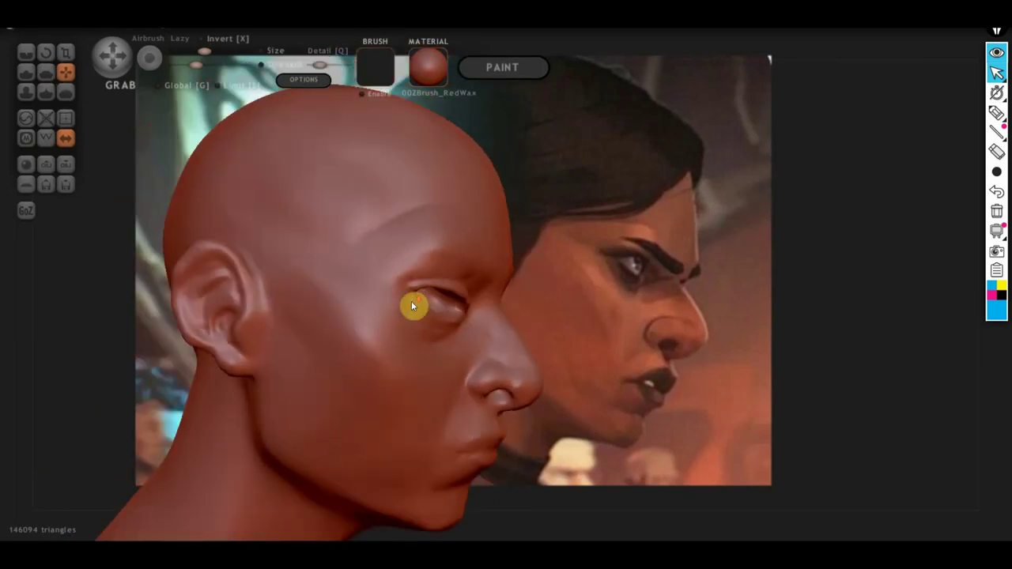
scroll(412, 297, "down", 1)
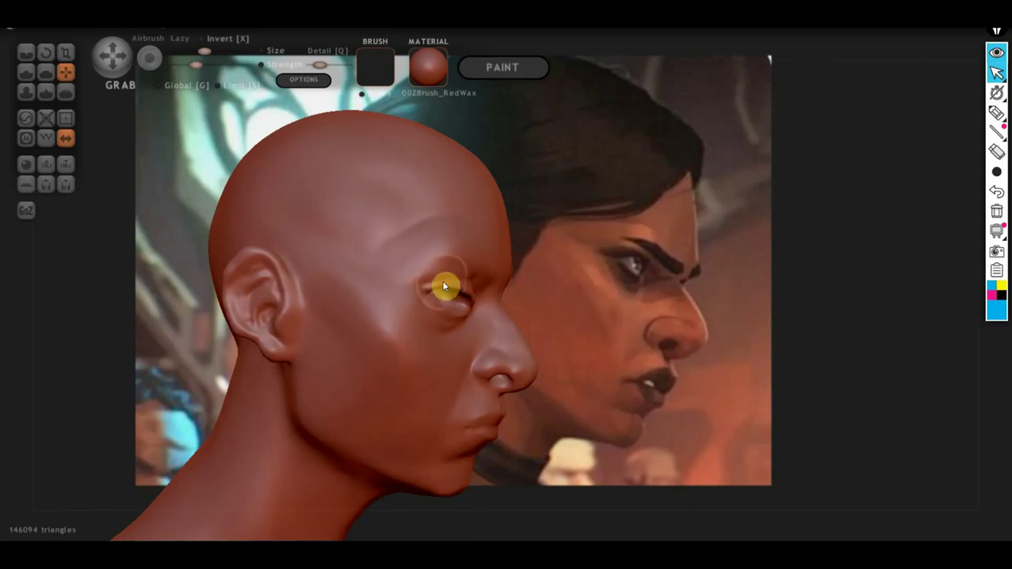
left_click_drag(441, 283, 445, 294)
left_click_drag(461, 290, 453, 292)
mouse_move(449, 289)
right_mouse_down()
mouse_move(362, 334)
mouse_move(314, 327)
mouse_move(281, 287)
right_mouse_up()
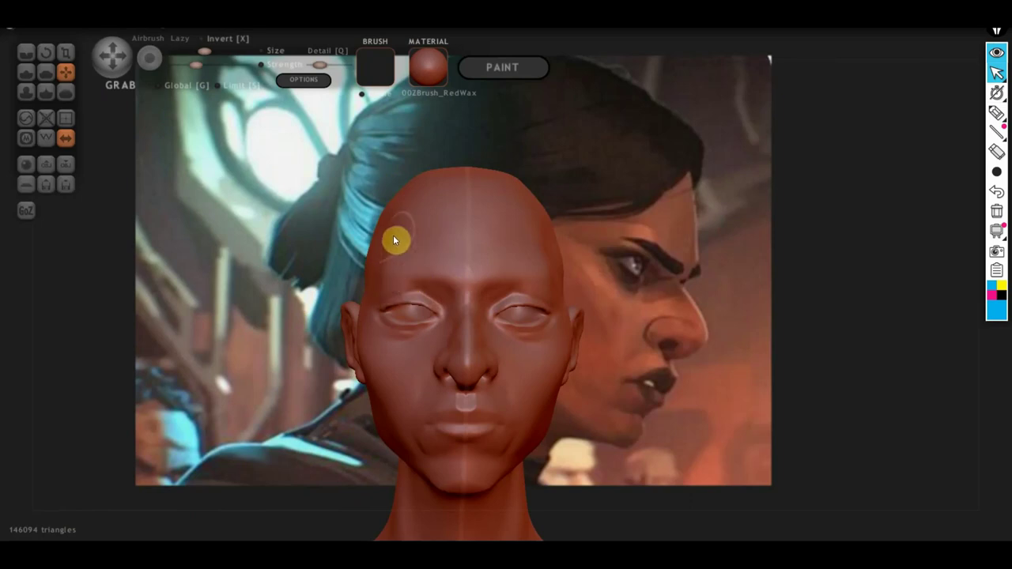
- Zoom and orbit the red-wax bust through front and three-quarter views to inspect it
scroll(399, 237, "down", 3)
middle_click_drag(646, 329, 585, 269)
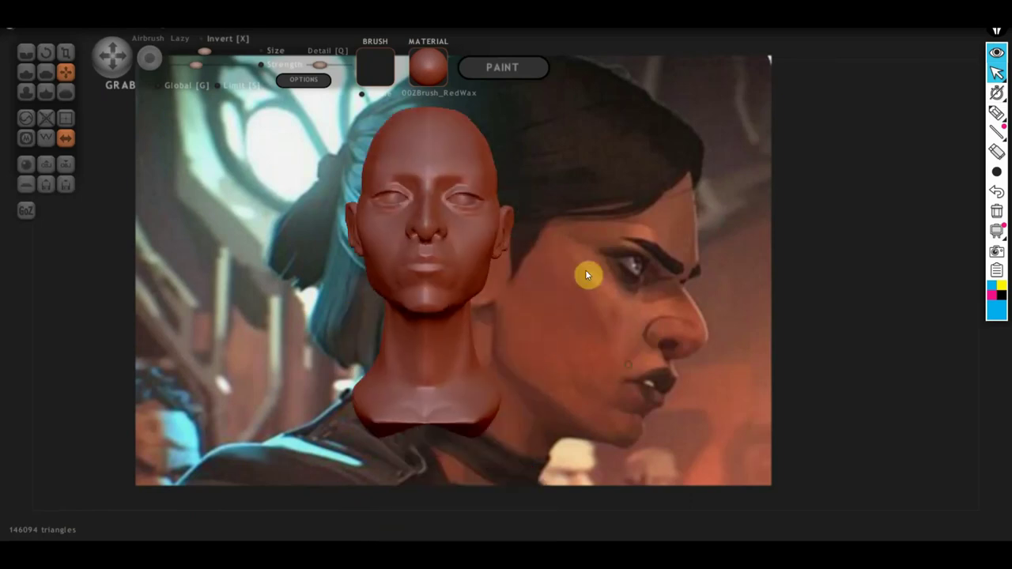
scroll(386, 381, "down", 2)
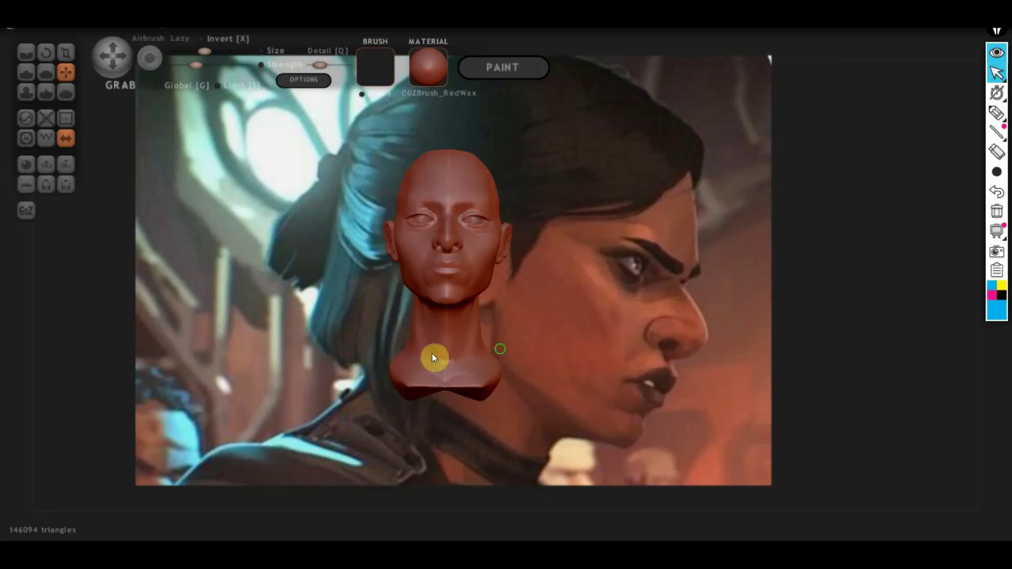
right_click_drag(430, 356, 425, 375)
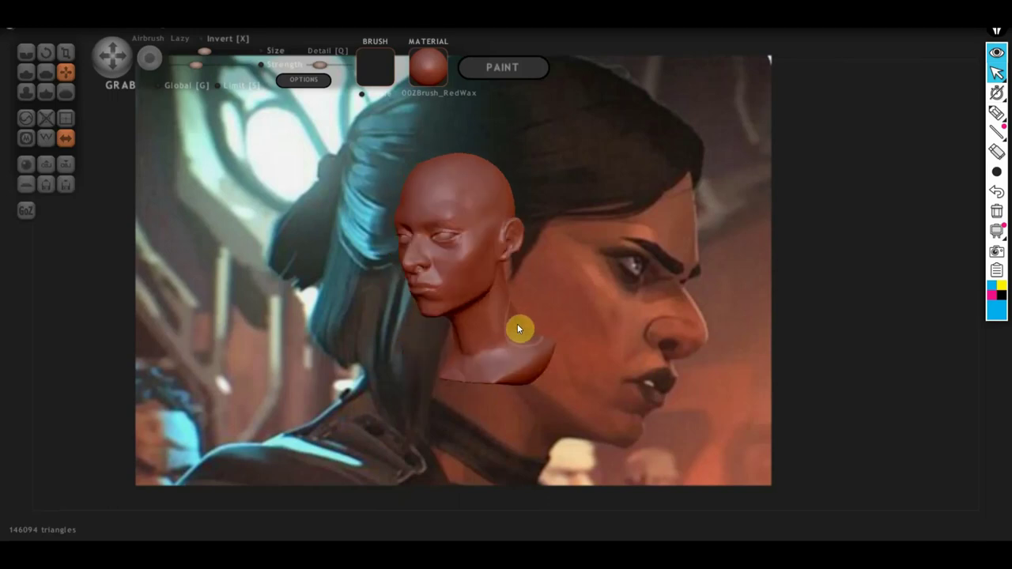
mouse_move(543, 332)
right_mouse_down()
mouse_move(640, 329)
mouse_move(709, 343)
mouse_move(661, 335)
right_mouse_up()
mouse_move(622, 367)
right_mouse_down()
mouse_move(629, 350)
mouse_move(634, 366)
mouse_move(696, 357)
mouse_move(595, 356)
right_mouse_up()
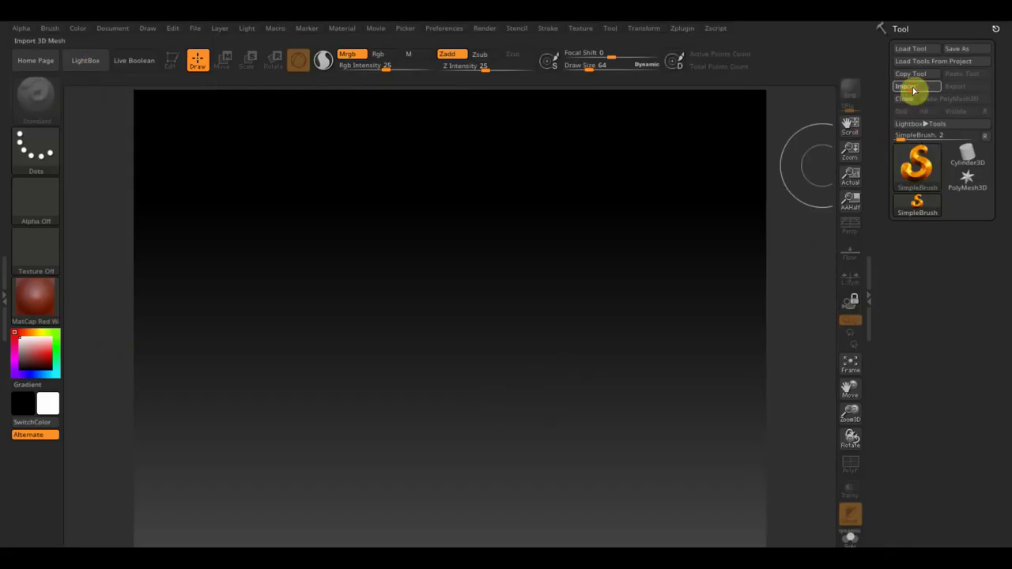
- Import the сейфелла2 head mesh from the Desktop and draw it onto the ZBrush canvas
left_click(914, 89)
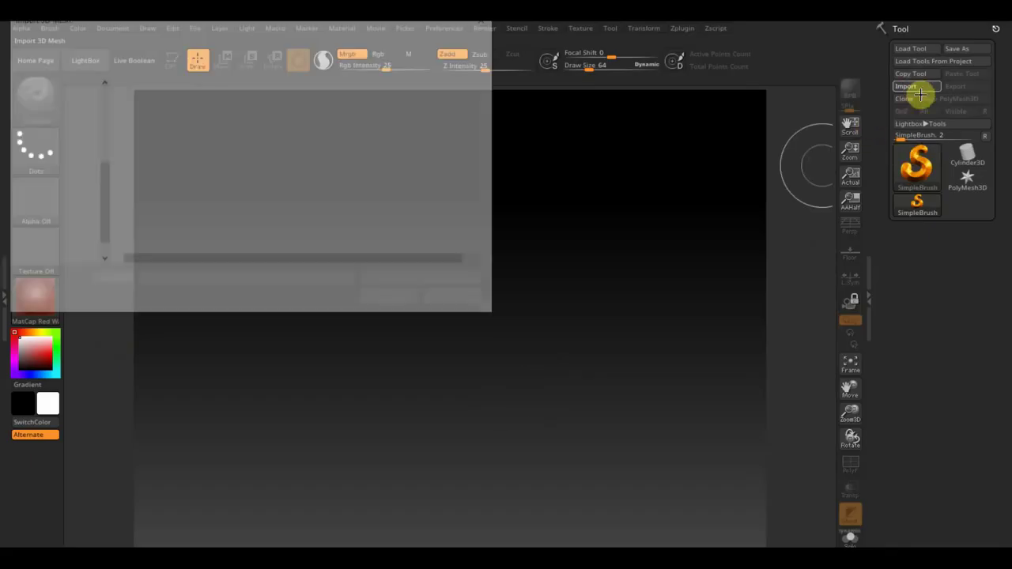
left_click(61, 225)
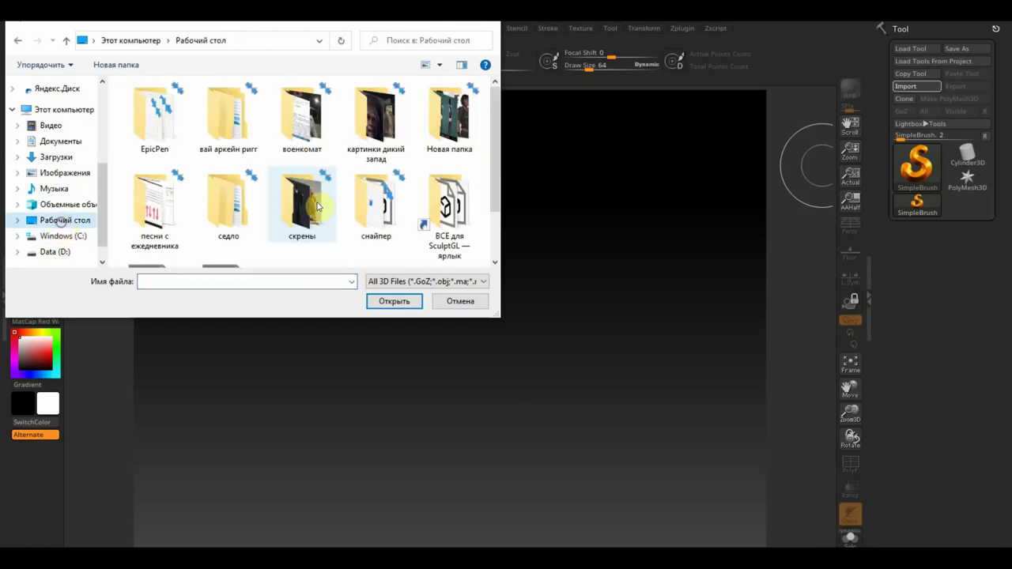
scroll(326, 205, "down", 1)
left_click(227, 232)
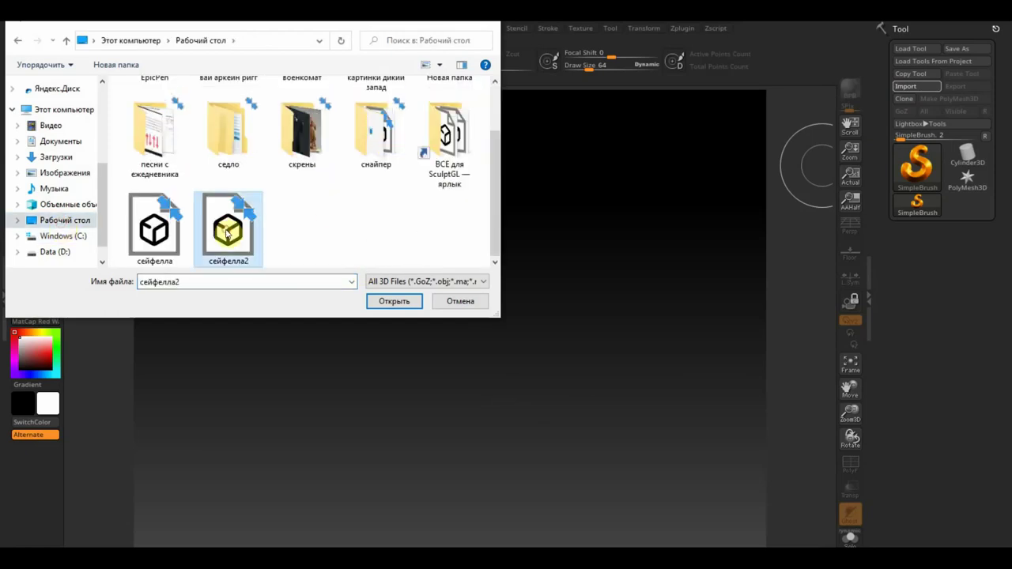
left_click(388, 300)
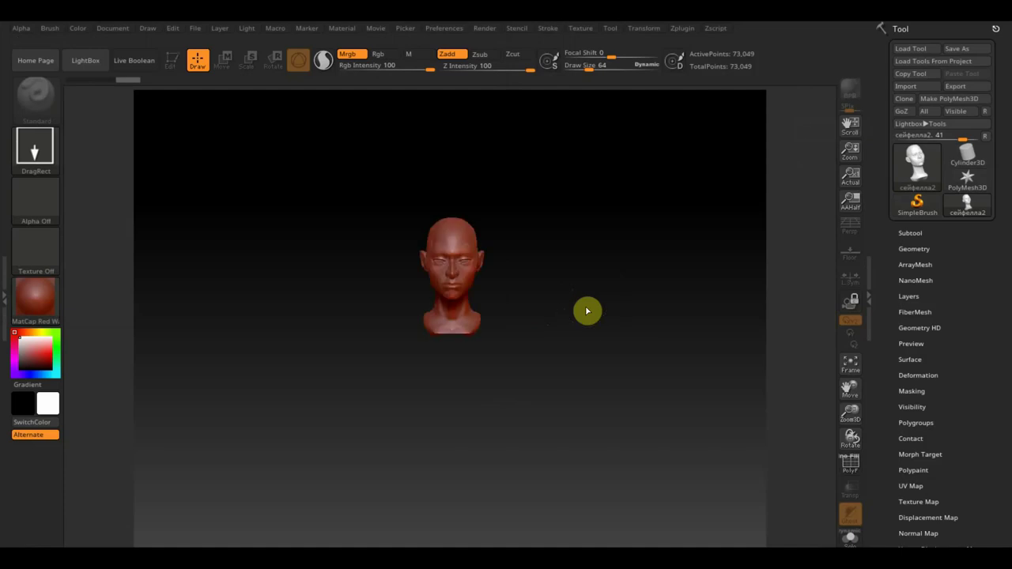
left_click_drag(586, 310, 452, 427)
left_click(175, 67)
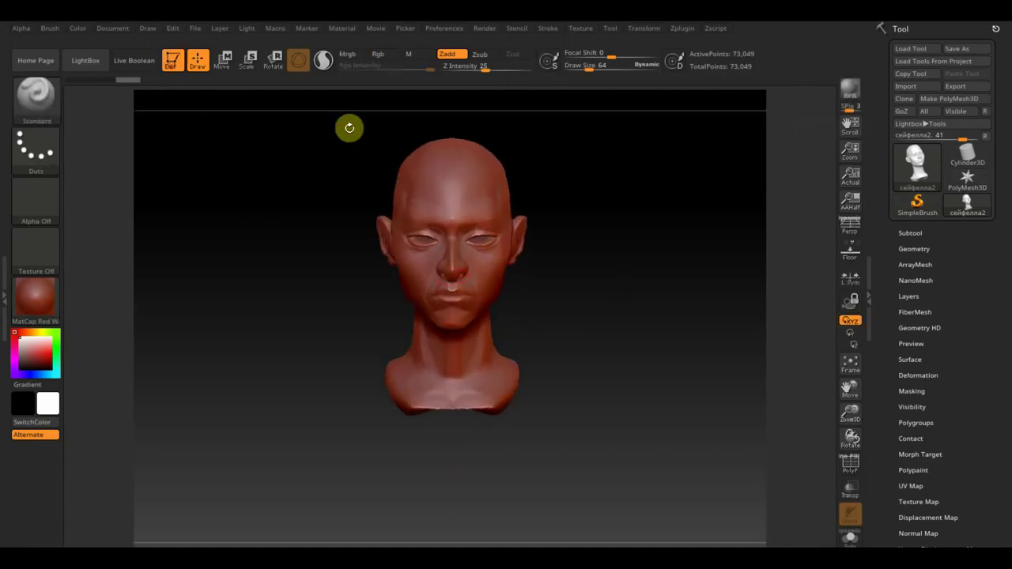
left_click_drag(630, 296, 551, 293)
left_click_drag(639, 309, 648, 329, "shift")
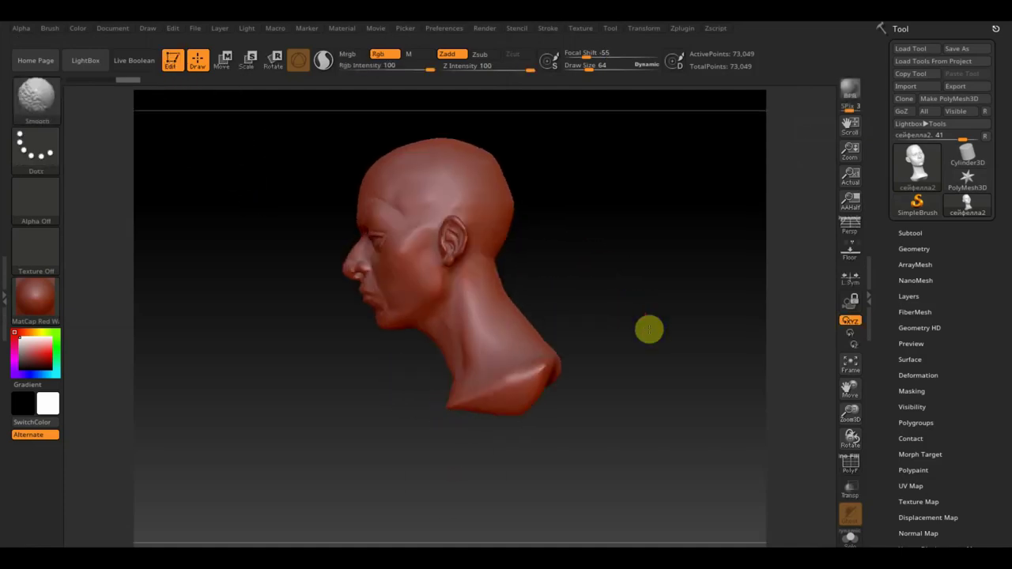
key("w")
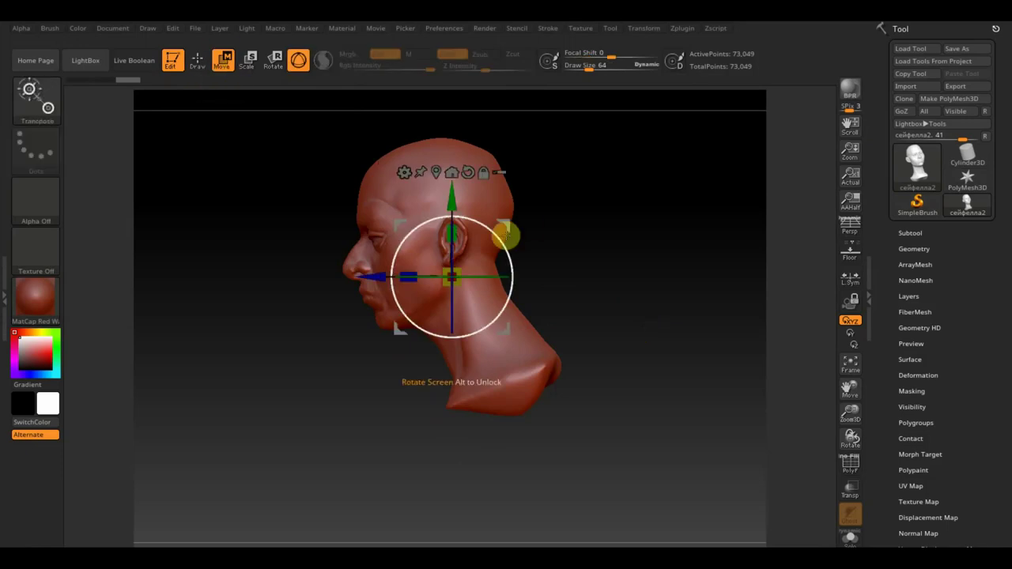
mouse_move(506, 232)
left_mouse_down()
mouse_move(504, 242)
mouse_move(662, 277)
left_mouse_up()
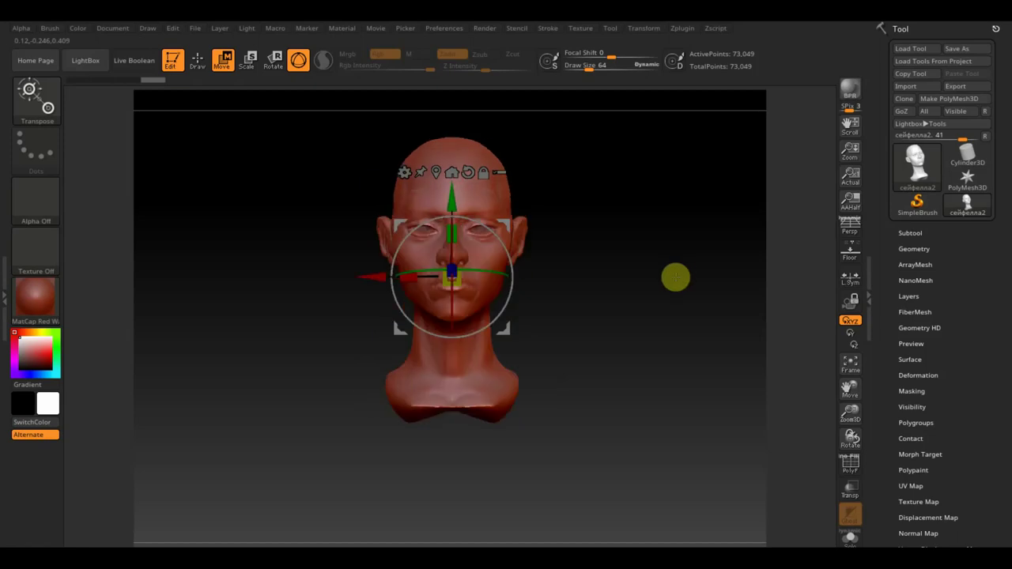
key("q")
key("ctrl+z")
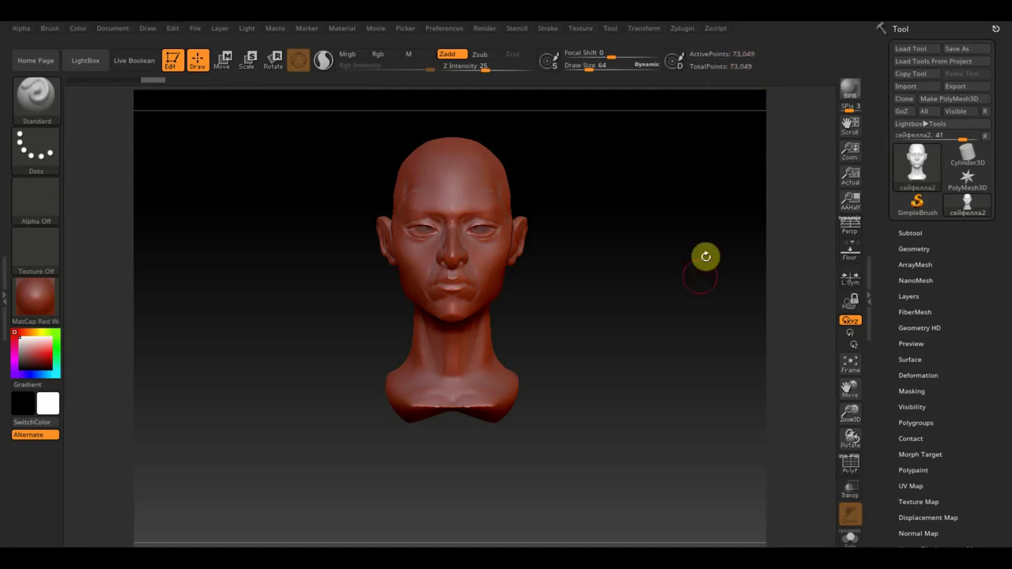
left_click_drag(704, 255, 671, 327, "alt")
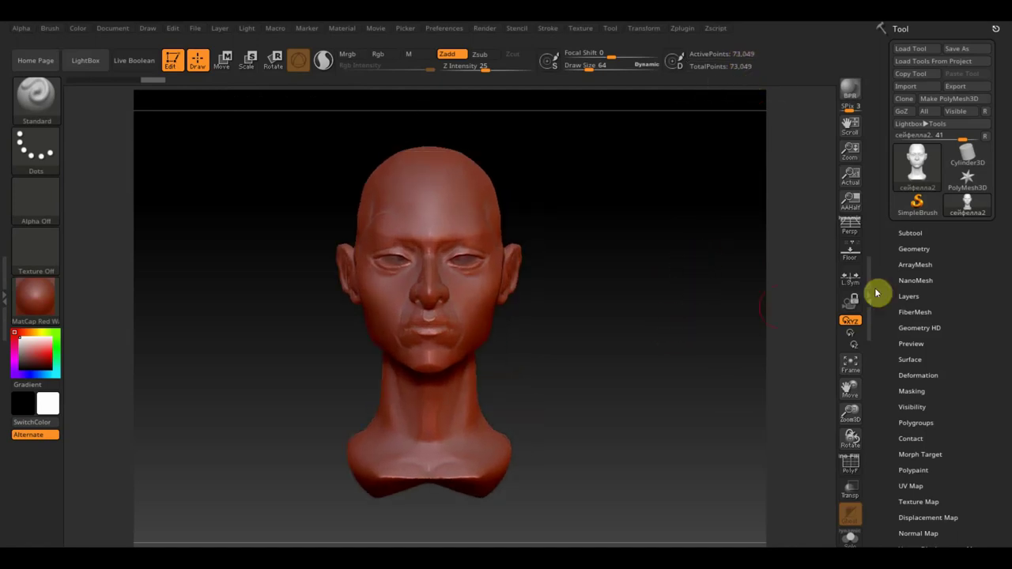
- Duplicate the head in the Subtool list to create the сейфелла3 copy
left_click(911, 233)
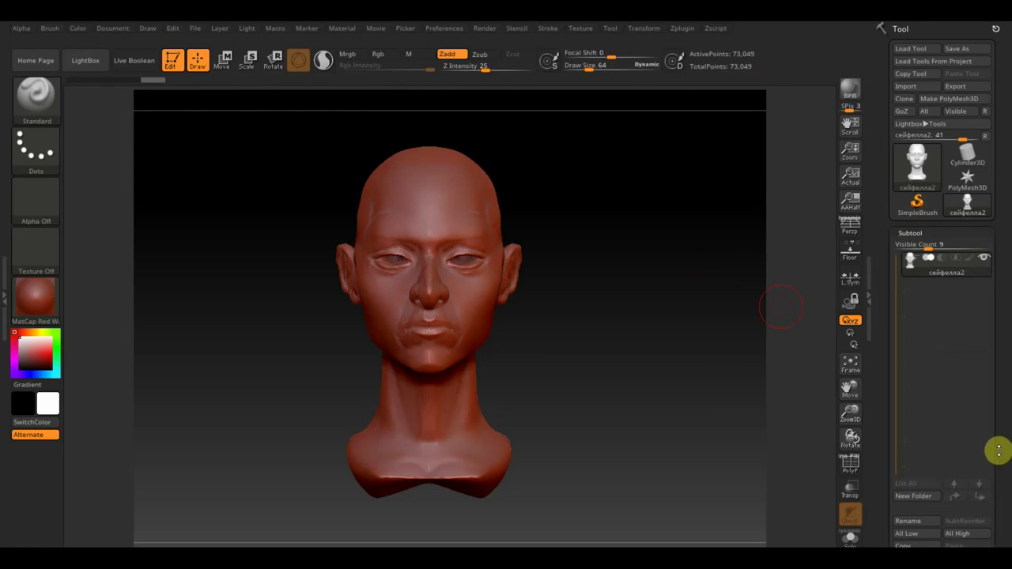
scroll(997, 426, "down", 3)
left_click(913, 456)
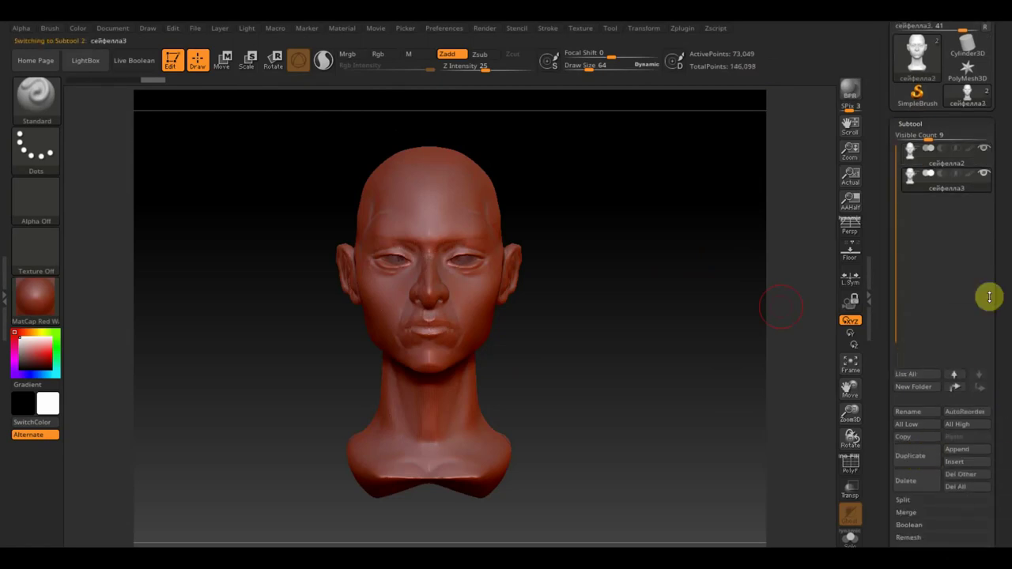
- DynaMesh the copied head at resolution 712, undoing the first low-resolution remesh
scroll(1003, 267, "down", 2)
left_click_drag(1006, 265, 1006, 226)
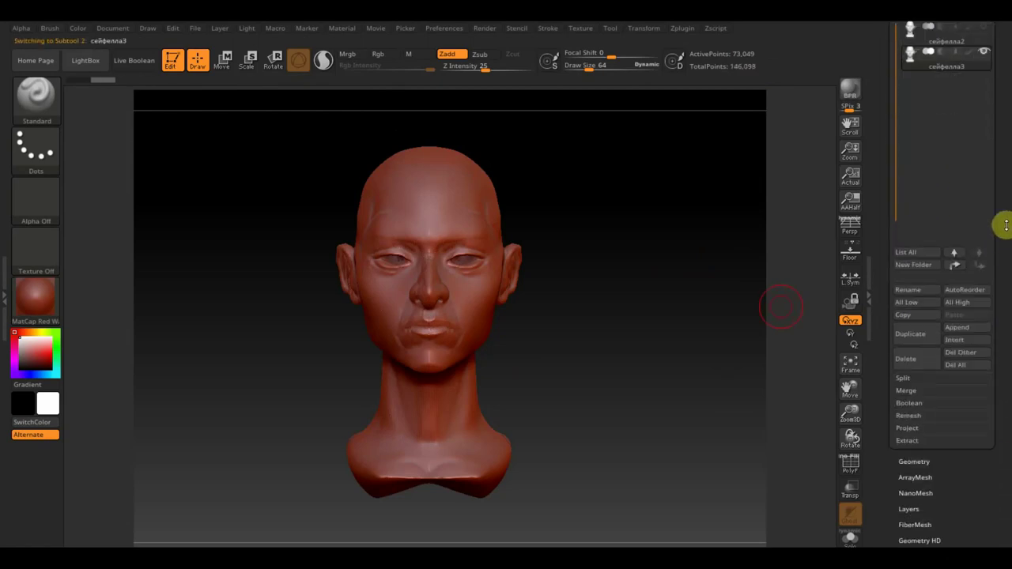
left_click(914, 461)
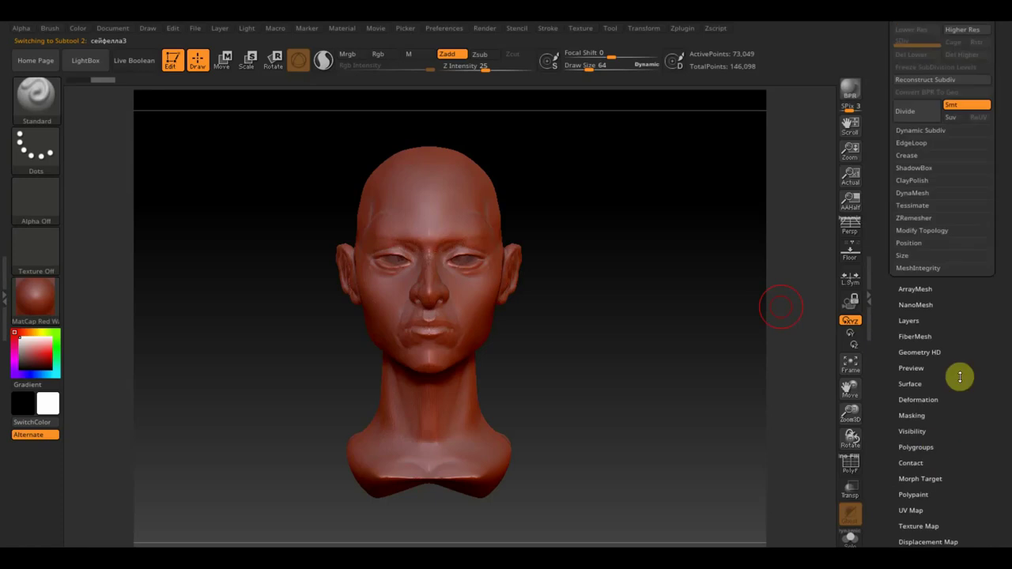
left_click(918, 194)
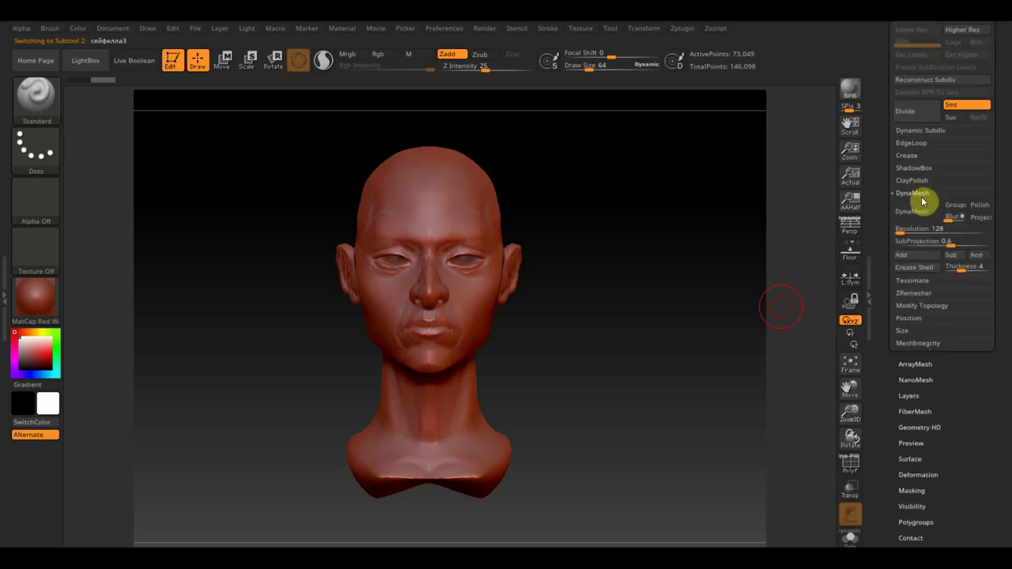
left_click(909, 218)
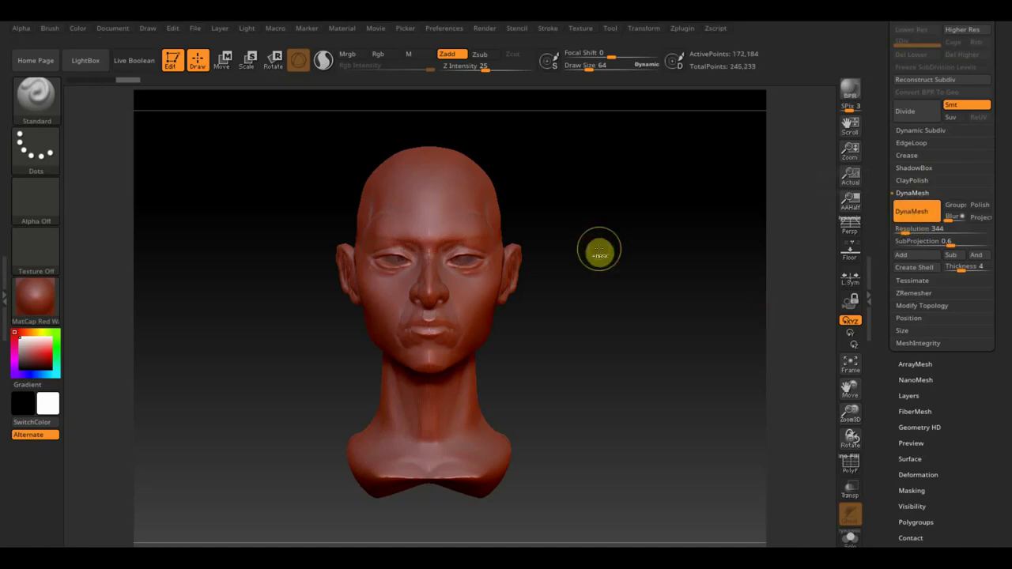
key("ctrl+z")
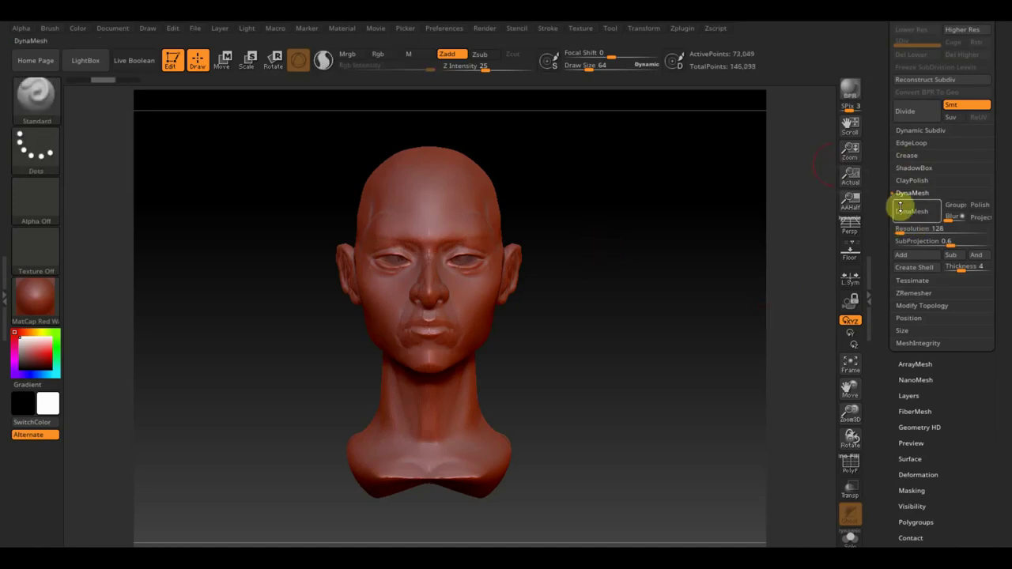
left_click(909, 229)
key("Return")
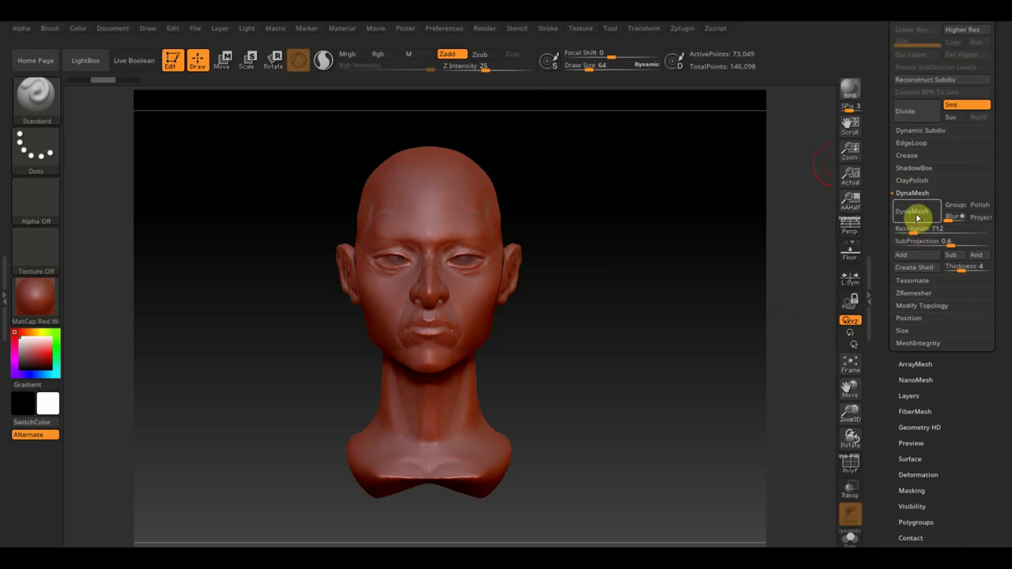
left_click(904, 211)
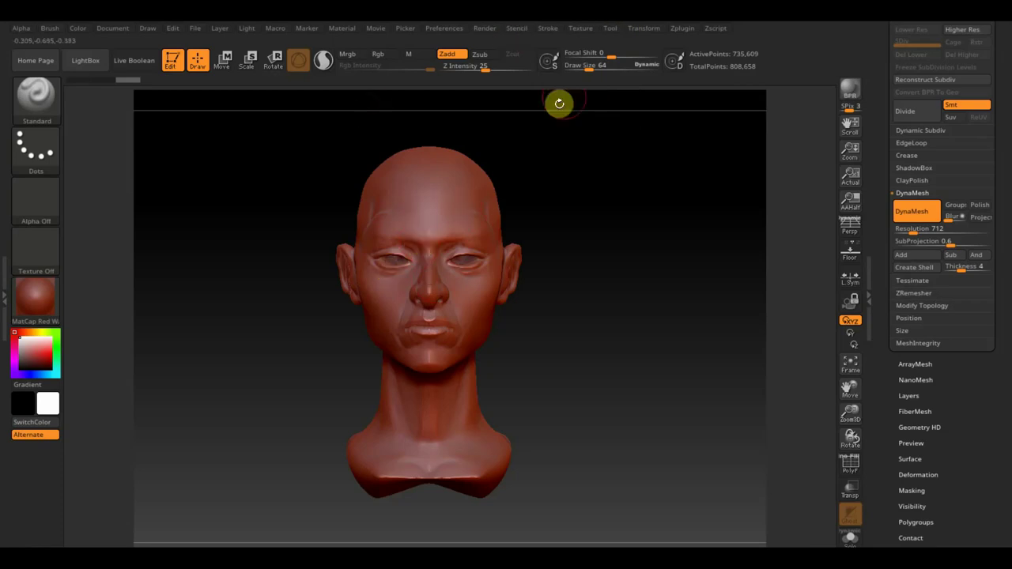
- Import the 154401 portrait screenshot as a texture and overlay it via Spotlight
left_click(584, 31)
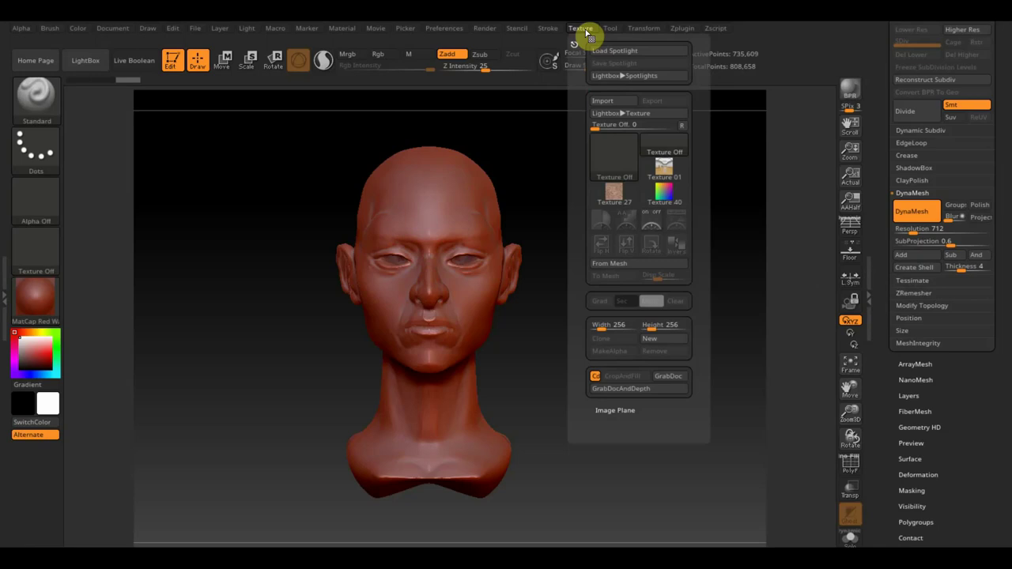
left_click(615, 103)
scroll(316, 221, "down", 1)
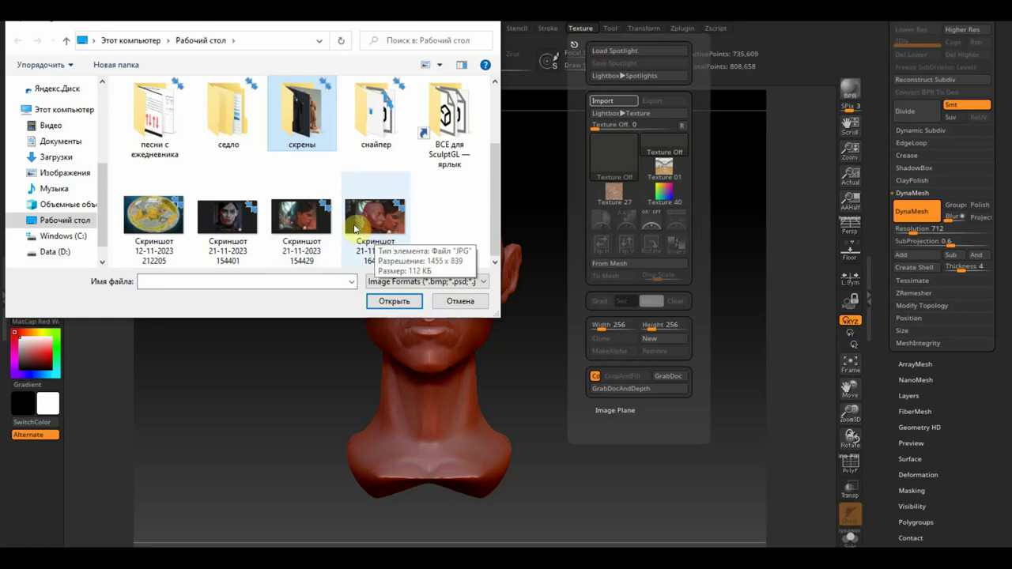
left_click(317, 230)
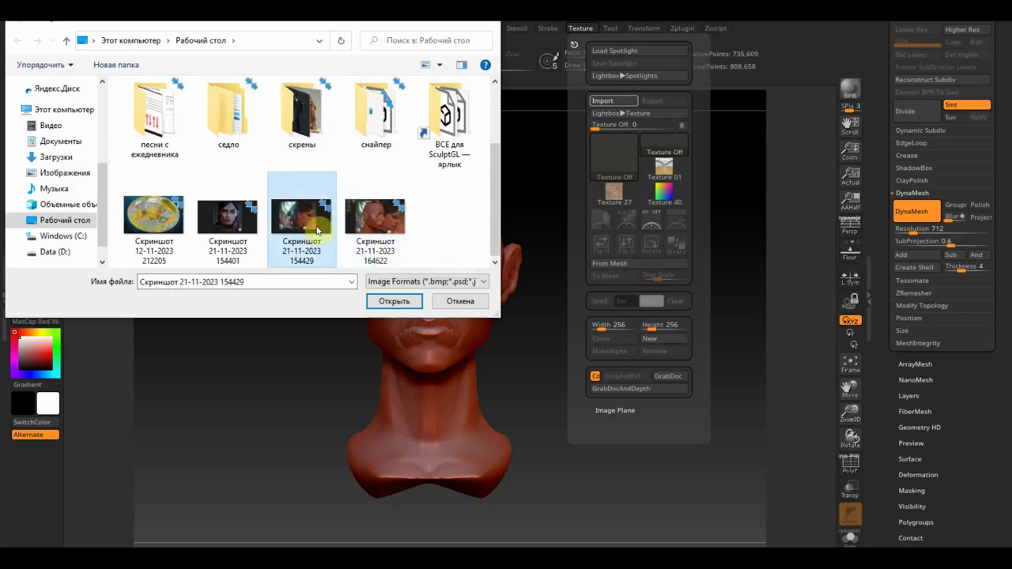
left_click(228, 220)
left_click(392, 301)
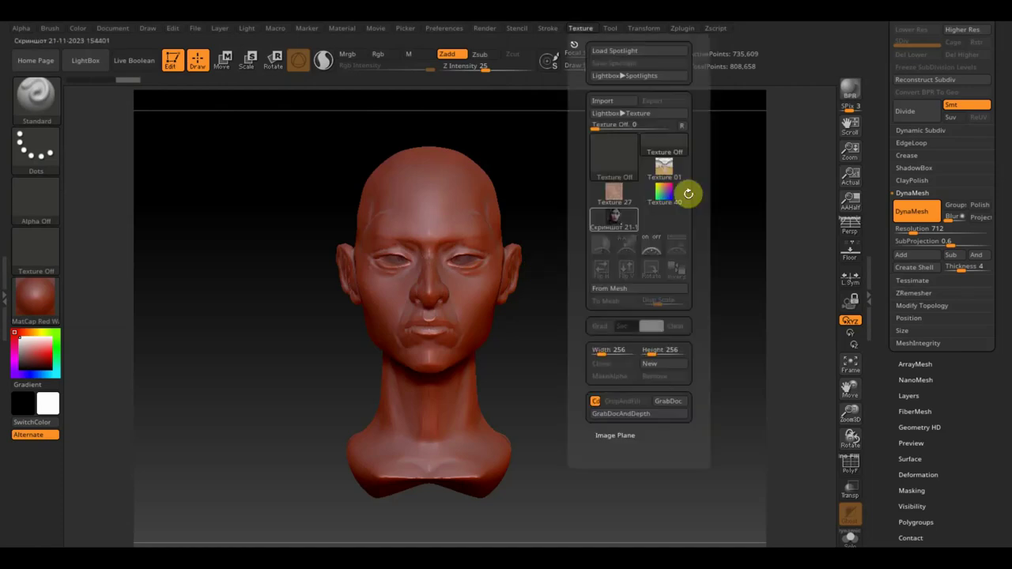
left_click(684, 251)
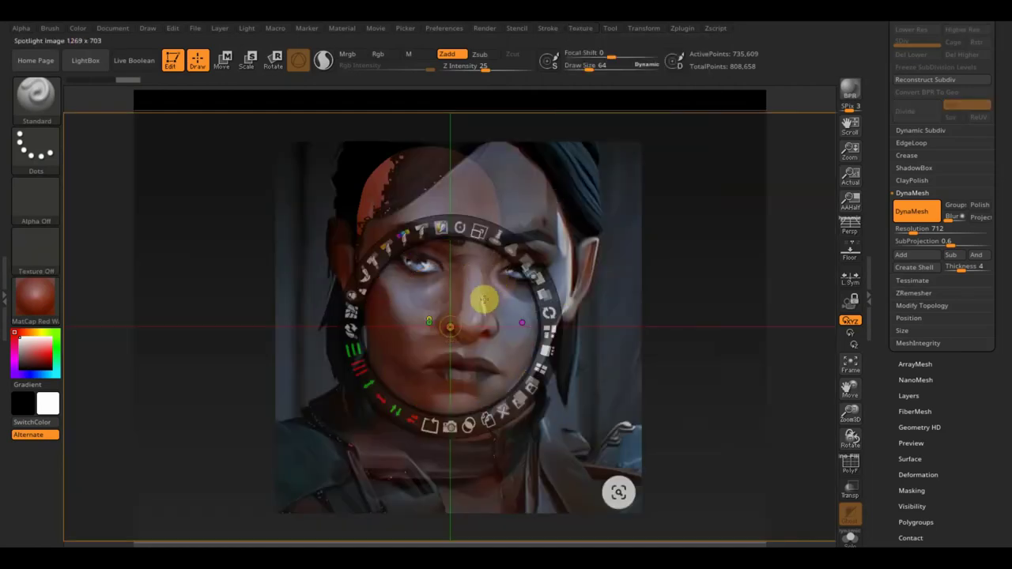
- Shift the reference portrait left, lower its opacity and rotate it clockwise, then exit Spotlight
left_click_drag(484, 299, 466, 296)
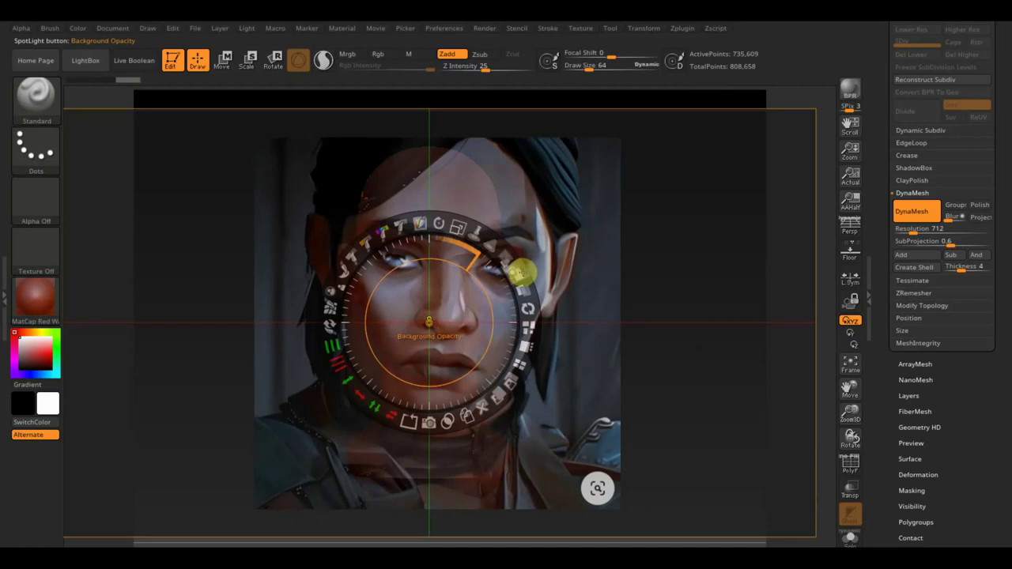
mouse_move(519, 272)
left_mouse_down()
mouse_move(484, 231)
mouse_move(562, 260)
left_mouse_up()
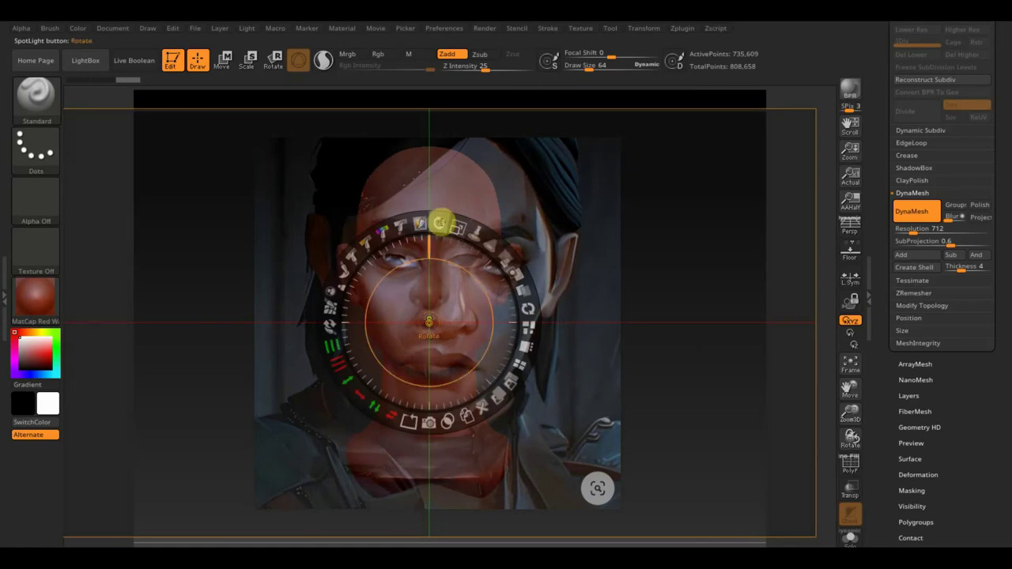
left_click_drag(443, 222, 429, 219)
key("z")
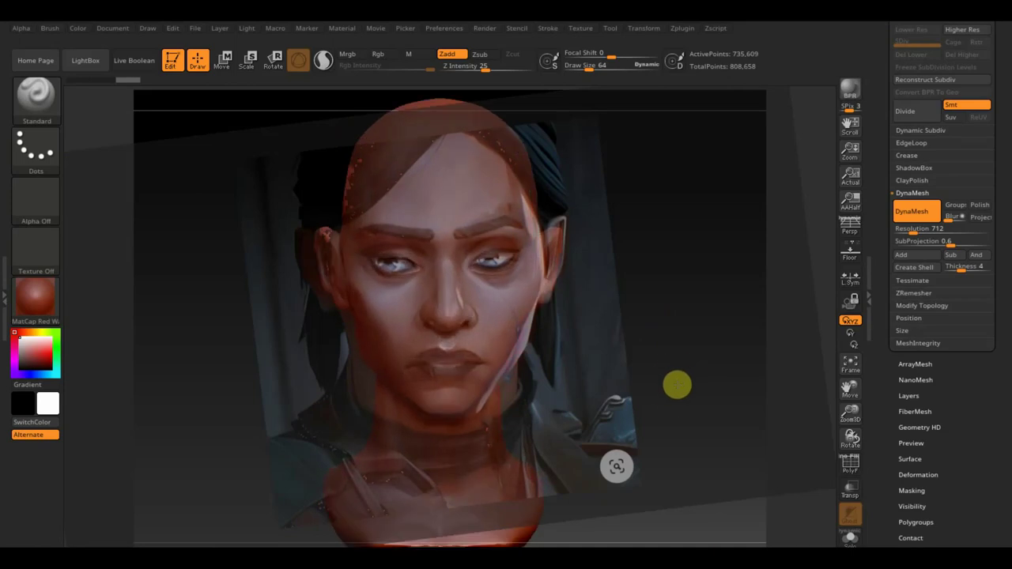
- Turn and tilt the head mesh so its face lines up with the portrait
left_click_drag(676, 385, 676, 390)
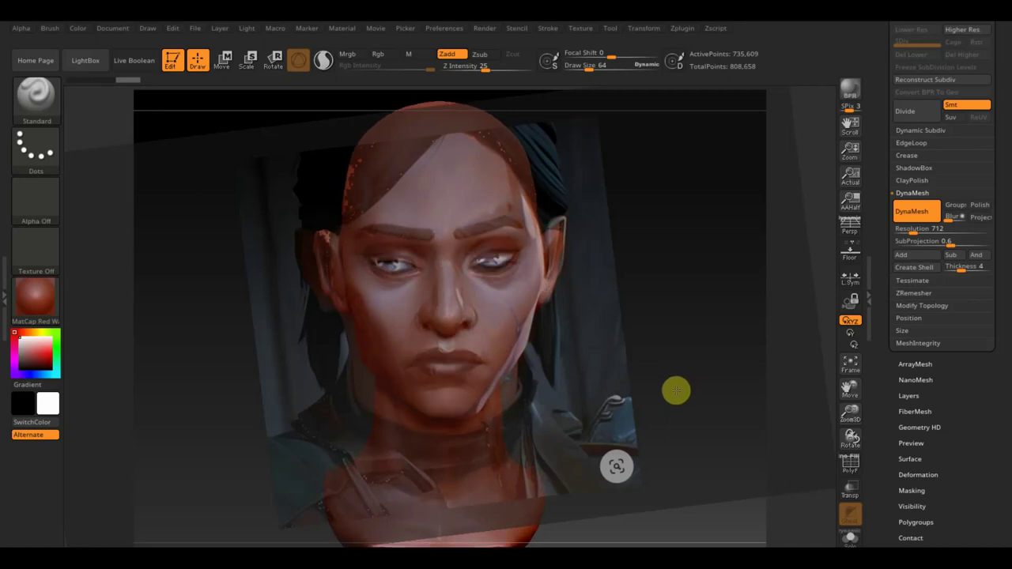
left_click(630, 333)
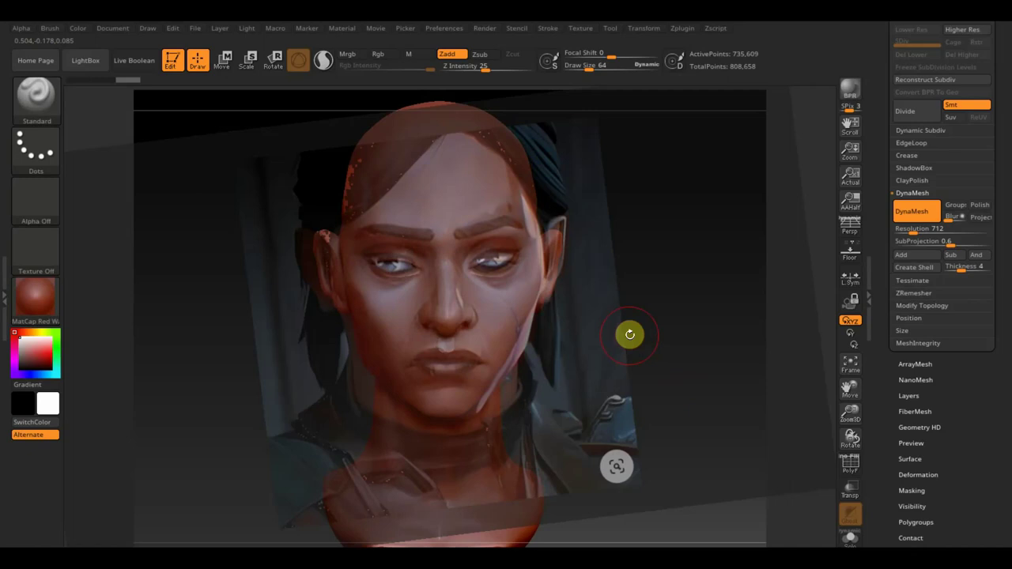
left_click_drag(630, 334, 633, 339)
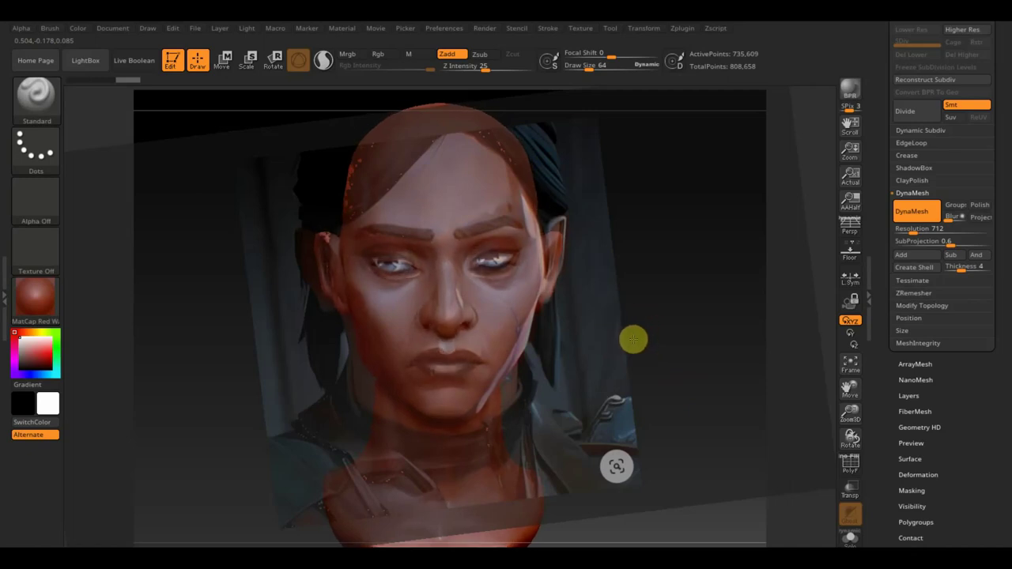
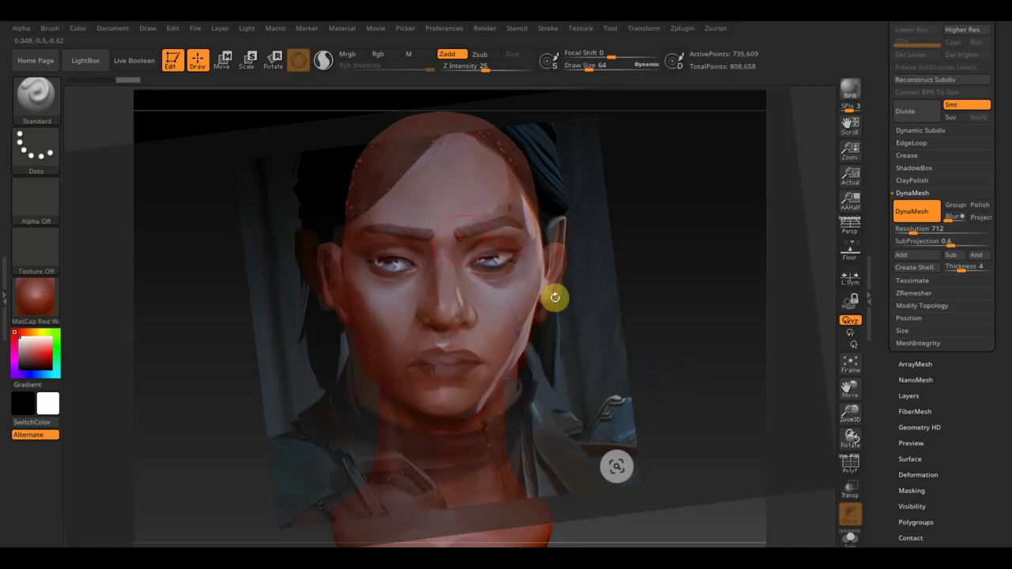
- With Rgb on, paint dark shading around both eyes and down the temples and cheeks, then hide the Spotlight reference
left_click(382, 53)
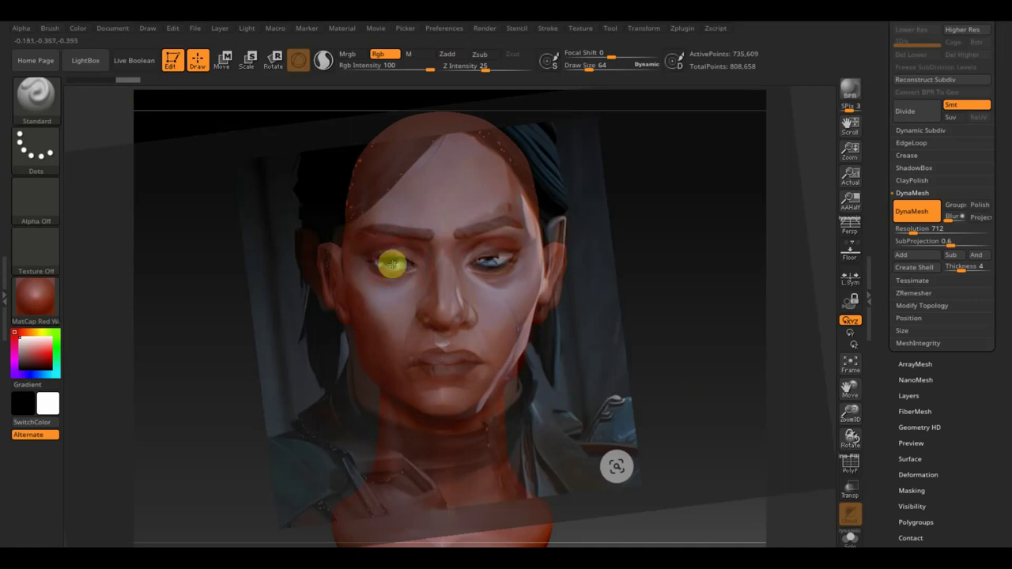
mouse_move(392, 265)
left_mouse_down()
mouse_move(372, 282)
mouse_move(361, 248)
mouse_move(355, 312)
mouse_move(388, 282)
mouse_move(420, 297)
mouse_move(434, 318)
mouse_move(391, 393)
mouse_move(429, 398)
mouse_move(354, 328)
mouse_move(369, 382)
mouse_move(385, 219)
mouse_move(429, 219)
mouse_move(429, 158)
mouse_move(513, 204)
left_mouse_up()
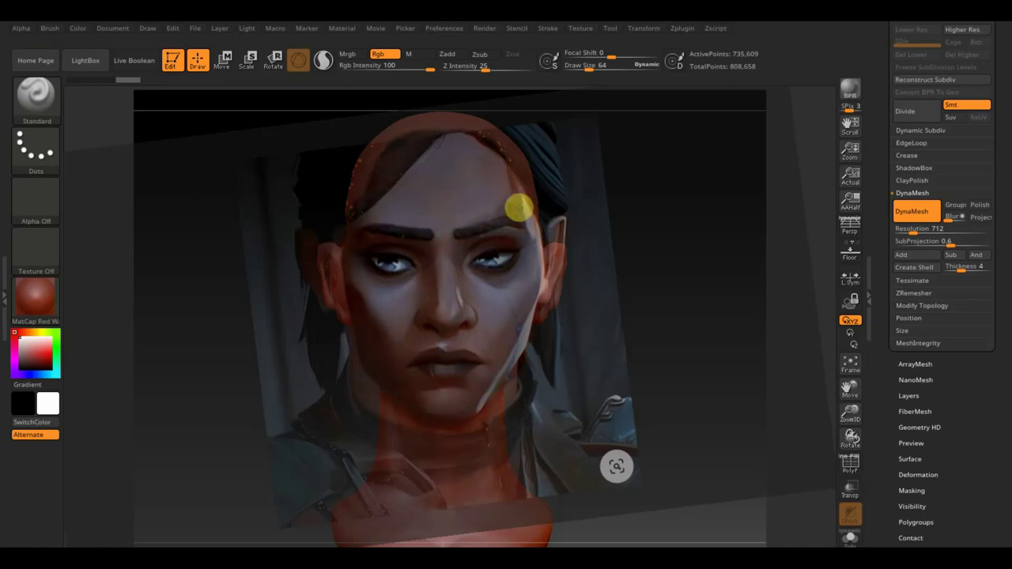
mouse_move(366, 227)
left_mouse_down()
mouse_move(334, 267)
mouse_move(339, 305)
mouse_move(501, 420)
mouse_move(368, 413)
mouse_move(409, 447)
left_mouse_up()
key("shift+z")
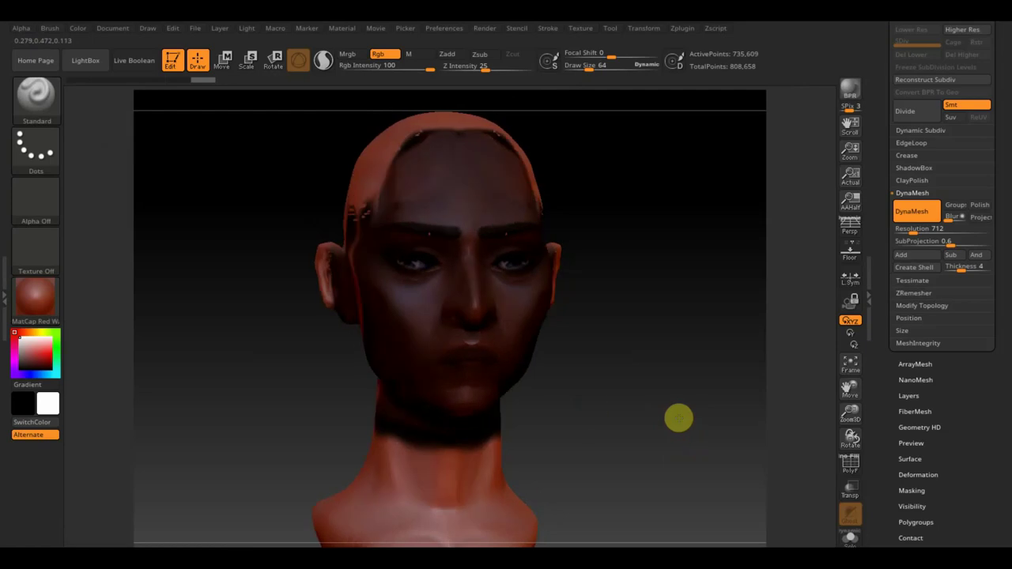
- Display the head in the SketchShaded material and rotate it to a straight front view
left_click(45, 312)
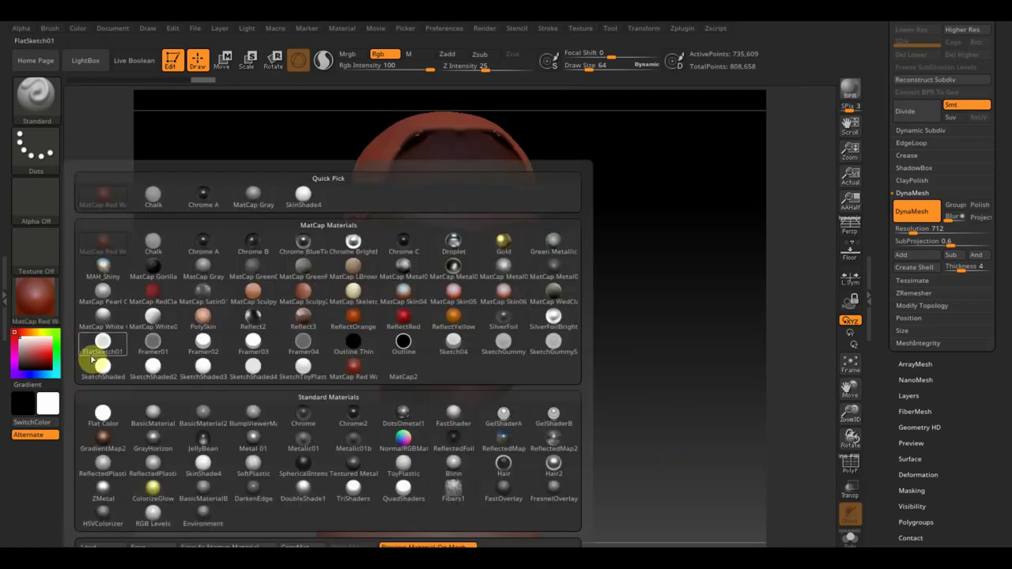
left_click(103, 365)
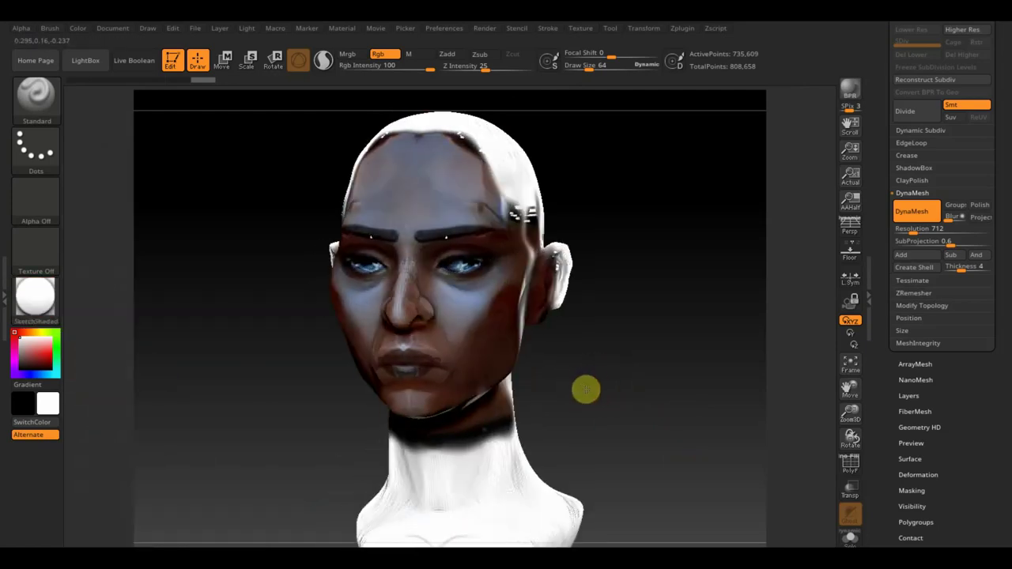
left_click_drag(585, 389, 610, 357, "shift")
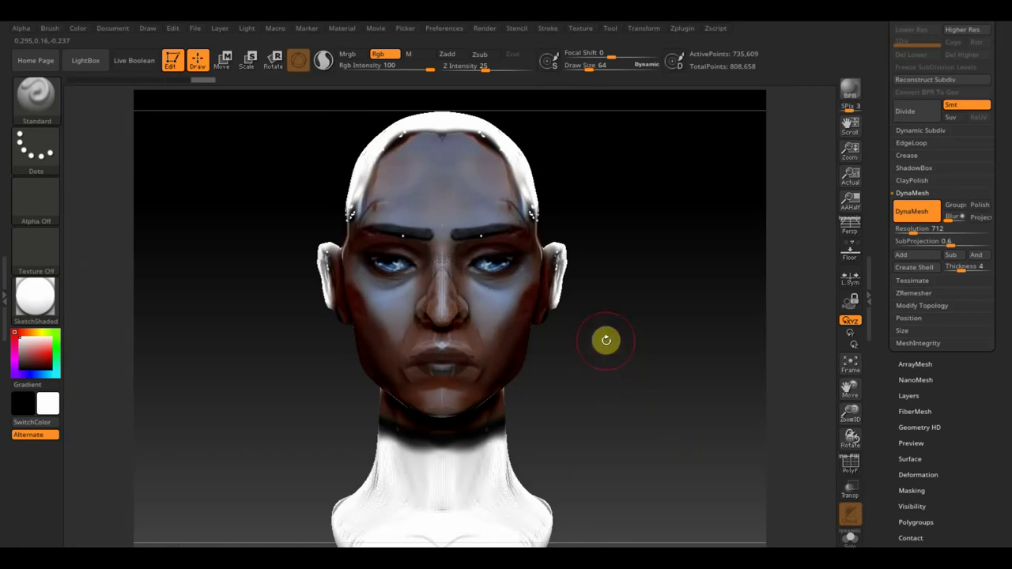
- Bring up the Texture import options while turning the head to a three-quarter view
left_click(581, 29)
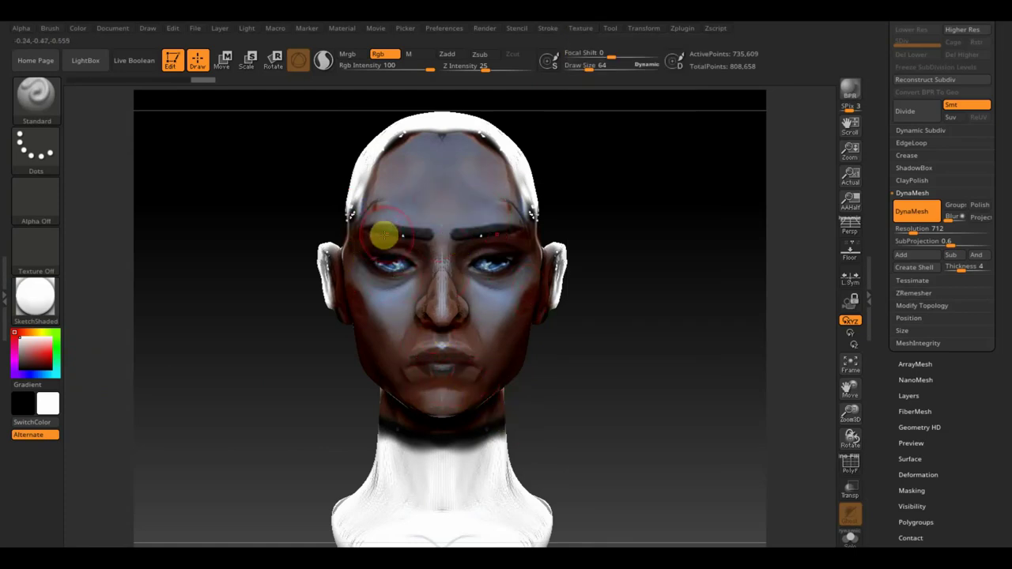
left_click_drag(655, 361, 644, 366)
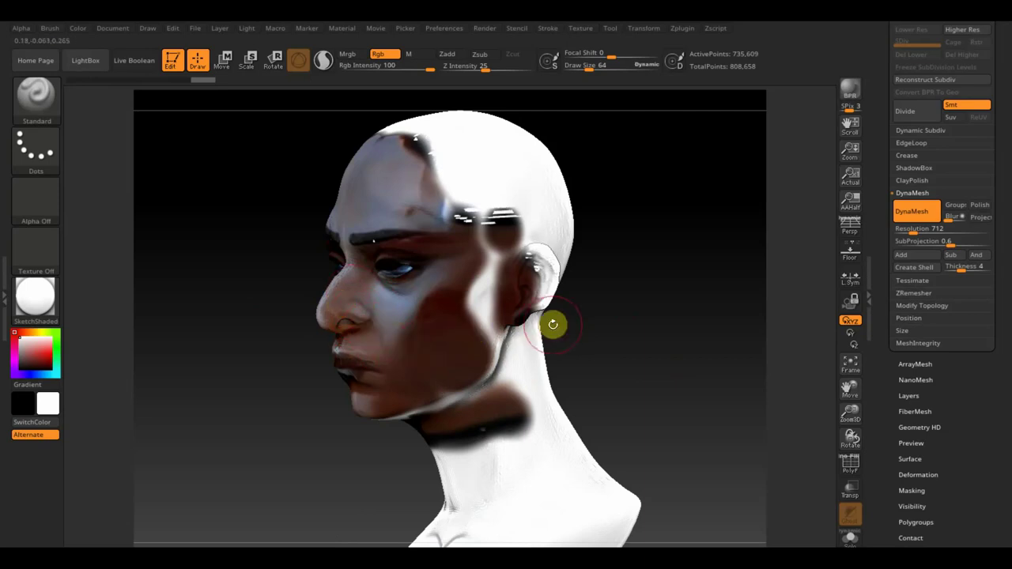
mouse_move(567, 321)
left_mouse_down()
mouse_move(601, 317)
mouse_move(667, 274)
mouse_move(641, 311)
left_mouse_up()
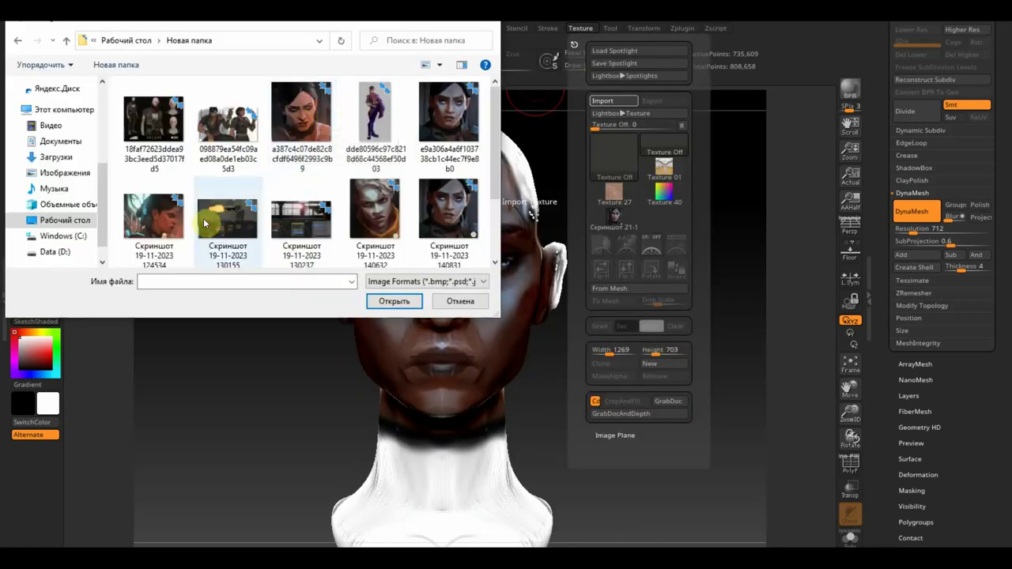
- Import the female face reference image and make it the current texture
left_click(305, 122)
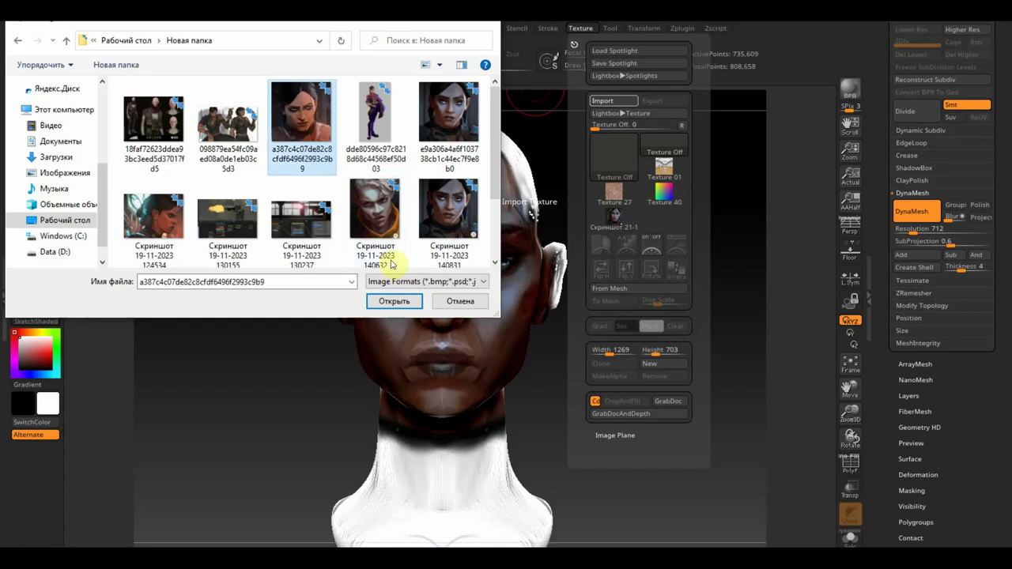
left_click(387, 301)
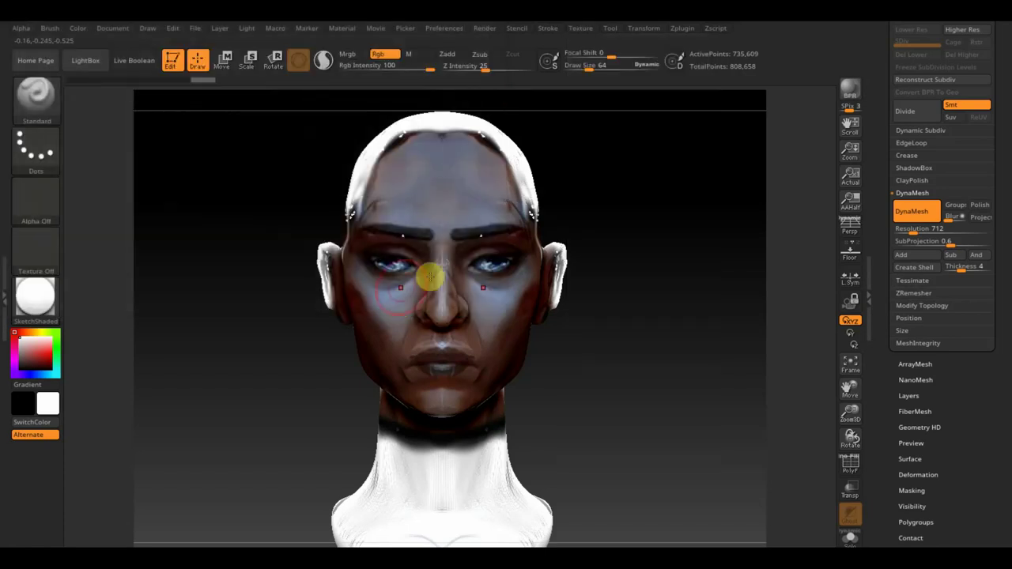
left_click(580, 29)
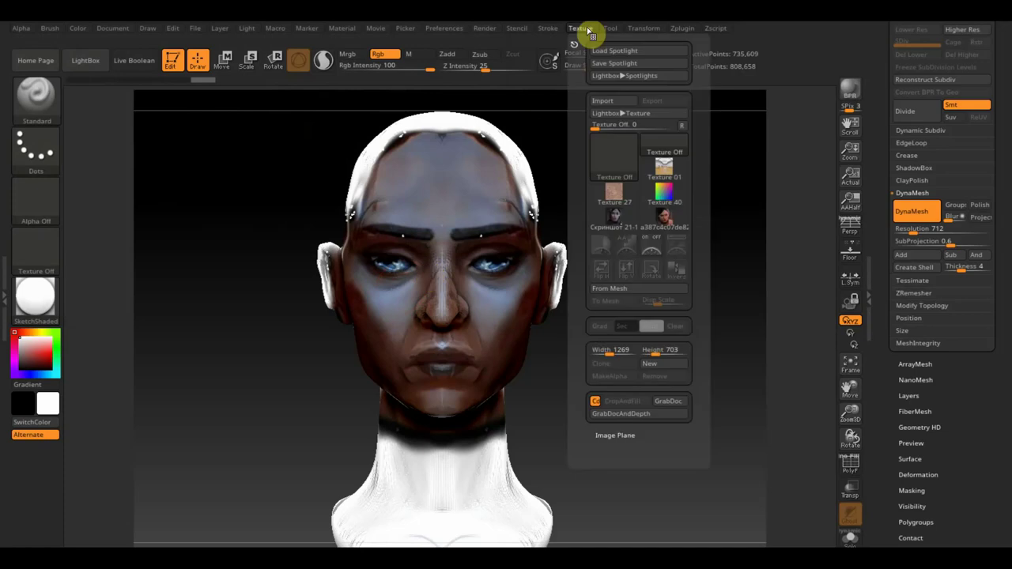
left_click(667, 222)
- Add the image to Spotlight, enlarge it over the head, hide the dial and match the head's pose
left_click(677, 248)
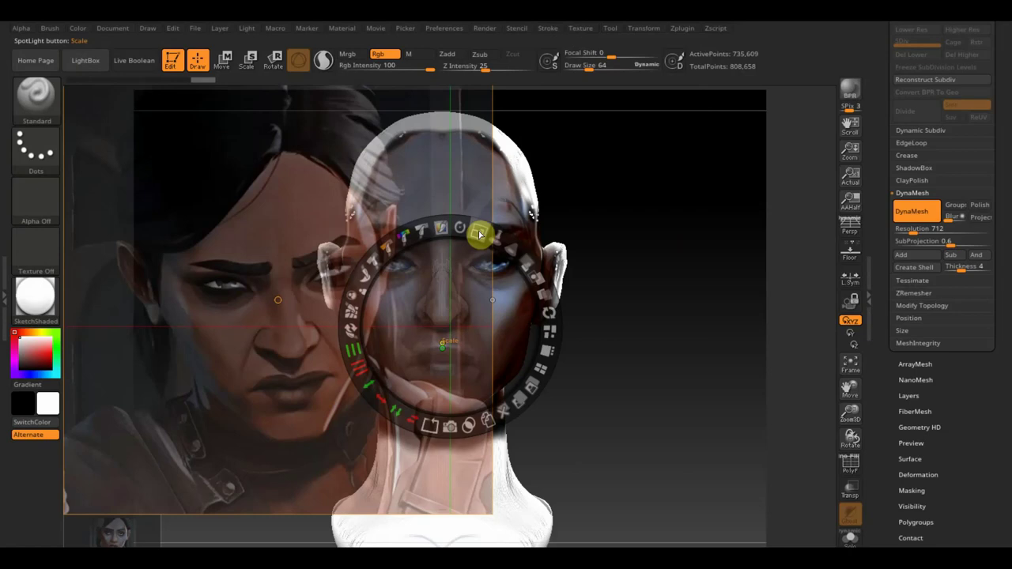
mouse_move(479, 234)
left_mouse_down()
mouse_move(471, 228)
mouse_move(647, 289)
left_mouse_up()
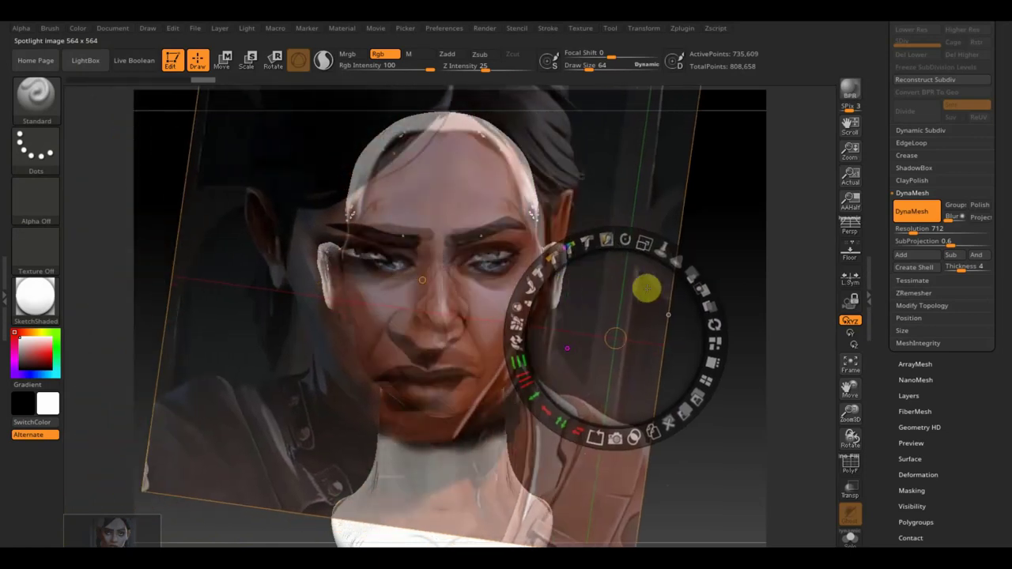
key("z")
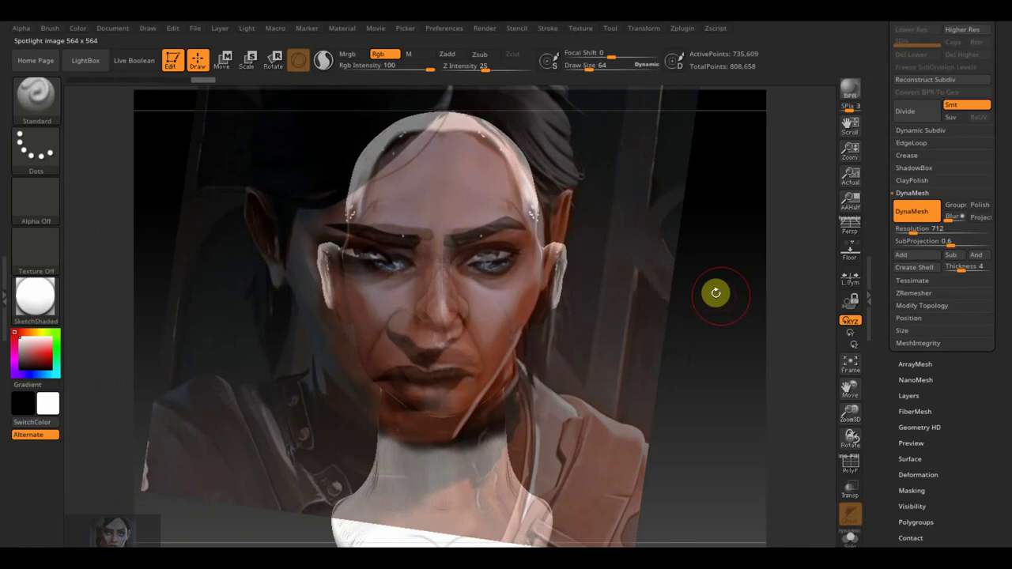
mouse_move(715, 293)
left_mouse_down()
mouse_move(744, 378)
mouse_move(723, 384)
mouse_move(718, 361)
left_mouse_up()
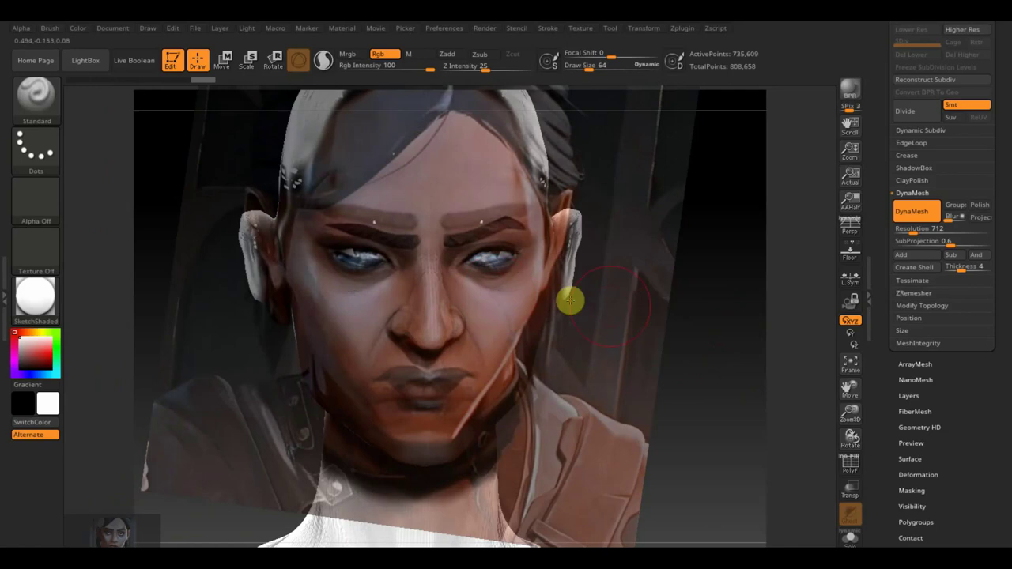
- Paint warm orange on the cheeks and red beside the nose, and redden the forehead
left_click_drag(646, 323, 649, 348)
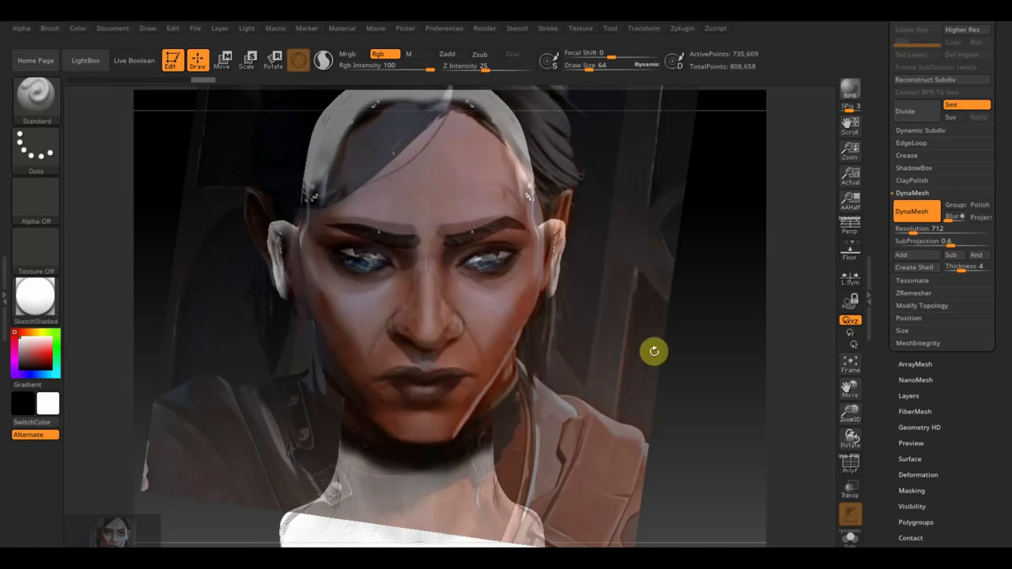
mouse_move(459, 300)
left_mouse_down()
mouse_move(475, 334)
mouse_move(467, 366)
mouse_move(451, 227)
mouse_move(510, 219)
mouse_move(459, 120)
mouse_move(501, 197)
mouse_move(492, 263)
mouse_move(532, 244)
mouse_move(499, 377)
mouse_move(517, 311)
mouse_move(520, 226)
mouse_move(473, 187)
mouse_move(488, 129)
mouse_move(520, 180)
mouse_move(585, 156)
left_mouse_up()
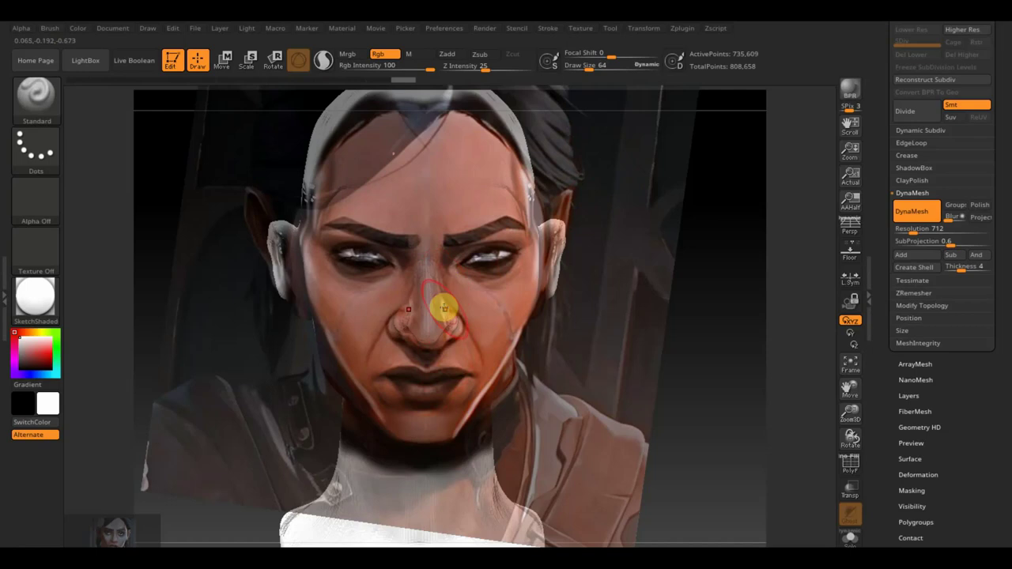
left_click_drag(392, 320, 395, 328)
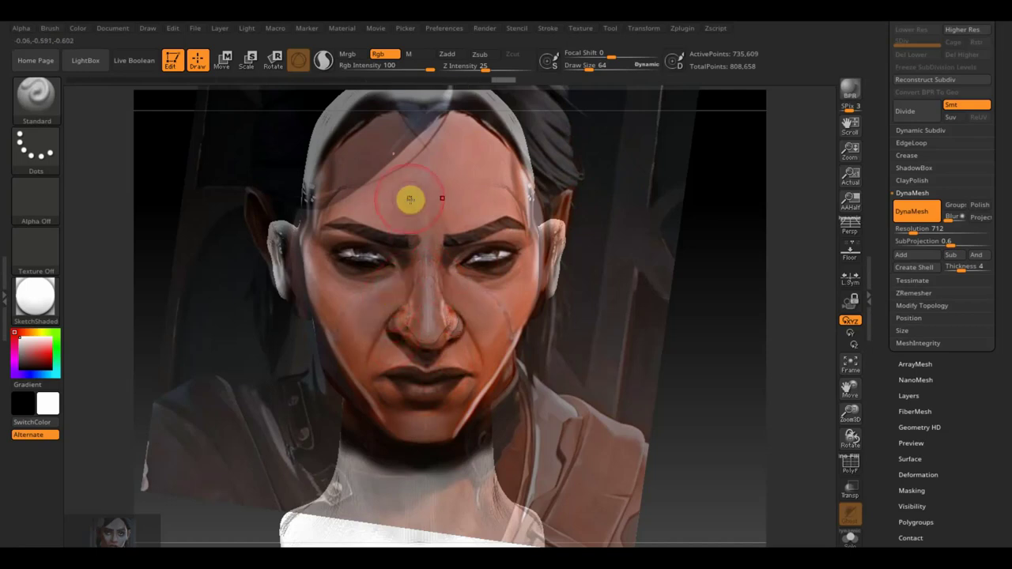
mouse_move(409, 189)
left_mouse_down()
mouse_move(482, 156)
mouse_move(466, 153)
mouse_move(479, 184)
mouse_move(454, 149)
left_mouse_up()
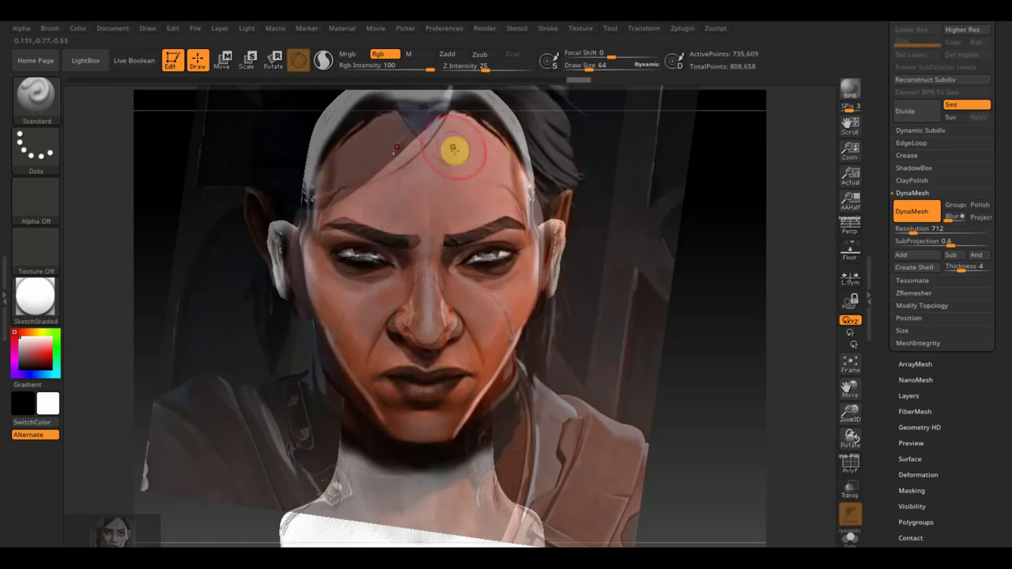
- Add redness across cheeks and nose, shade the jaw to the chin, retouch the nose, then hide the reference
mouse_move(503, 333)
left_mouse_down()
mouse_move(400, 318)
mouse_move(357, 334)
mouse_move(350, 350)
mouse_move(427, 333)
left_mouse_up()
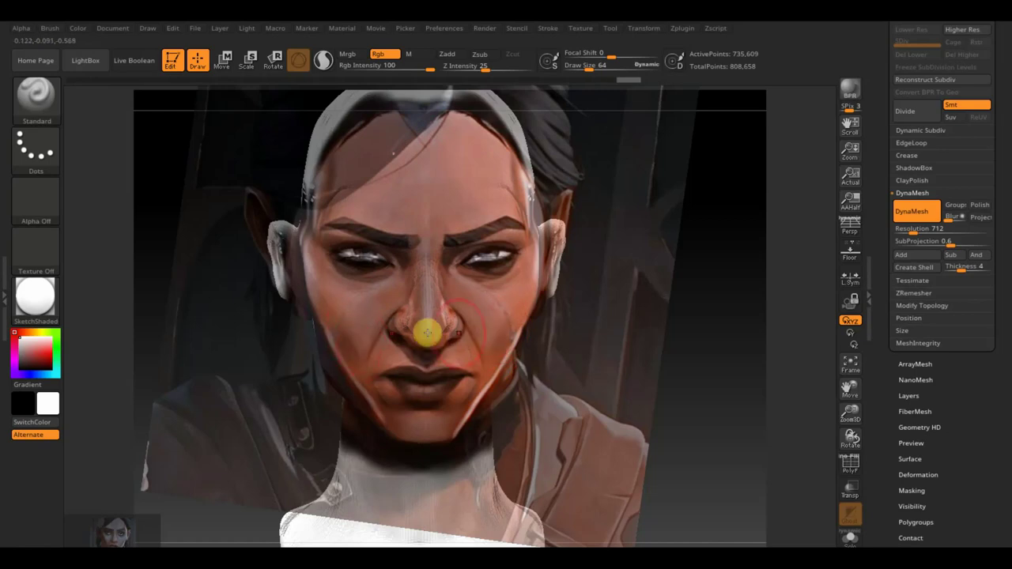
mouse_move(505, 316)
left_mouse_down()
mouse_move(492, 377)
mouse_move(445, 427)
mouse_move(435, 418)
mouse_move(445, 438)
mouse_move(513, 361)
mouse_move(474, 409)
left_mouse_up()
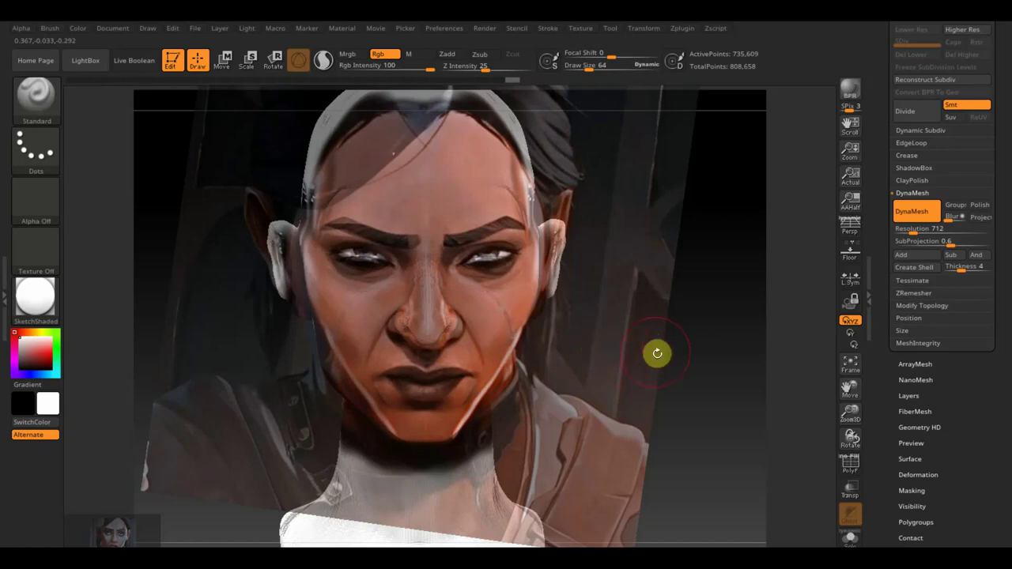
left_click_drag(676, 348, 664, 372)
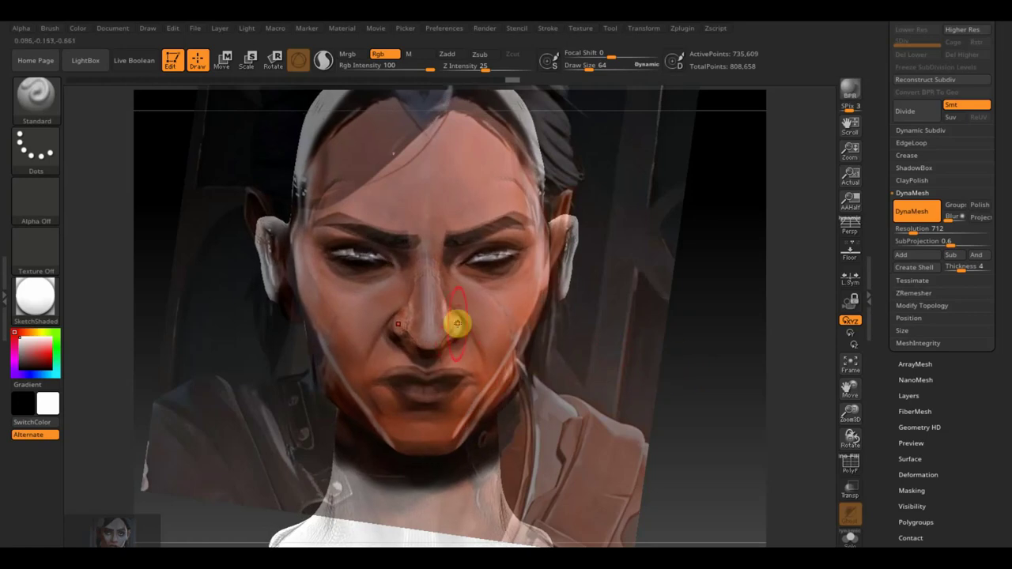
mouse_move(464, 329)
left_mouse_down()
mouse_move(440, 320)
mouse_move(475, 328)
mouse_move(452, 302)
mouse_move(401, 298)
mouse_move(404, 258)
mouse_move(404, 278)
left_mouse_up()
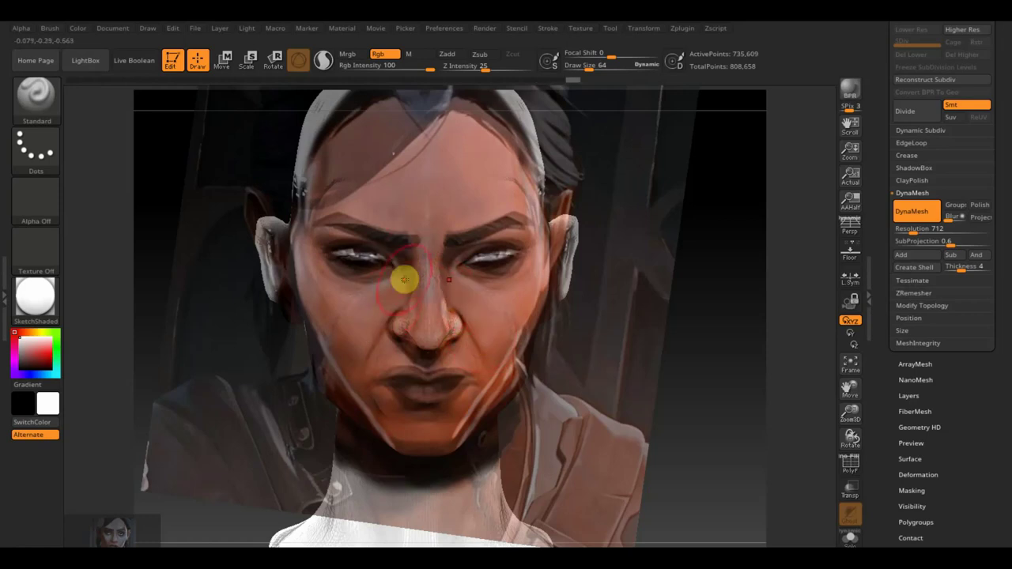
key("shift+z")
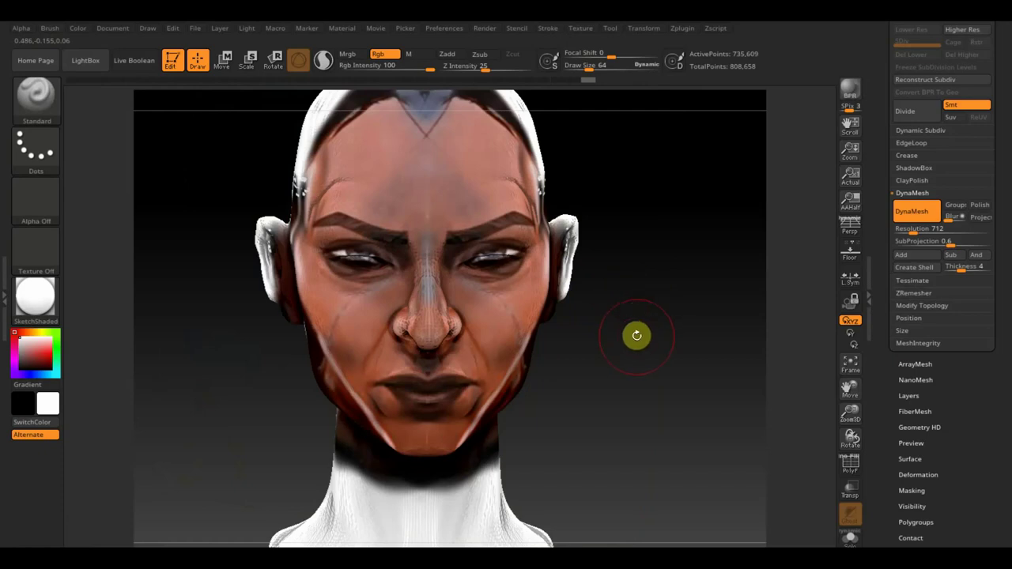
- At Rgb Intensity 21, switch to skin orange and paint over the white cheek and temple
mouse_move(635, 335)
left_mouse_down()
mouse_move(626, 338)
mouse_move(630, 323)
mouse_move(662, 329)
left_mouse_up()
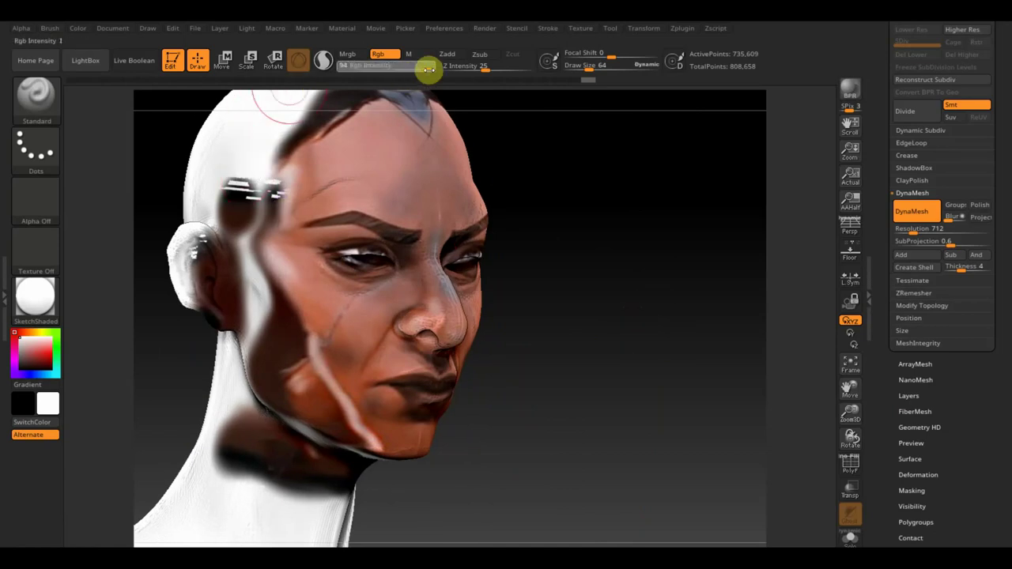
left_click_drag(397, 66, 382, 66)
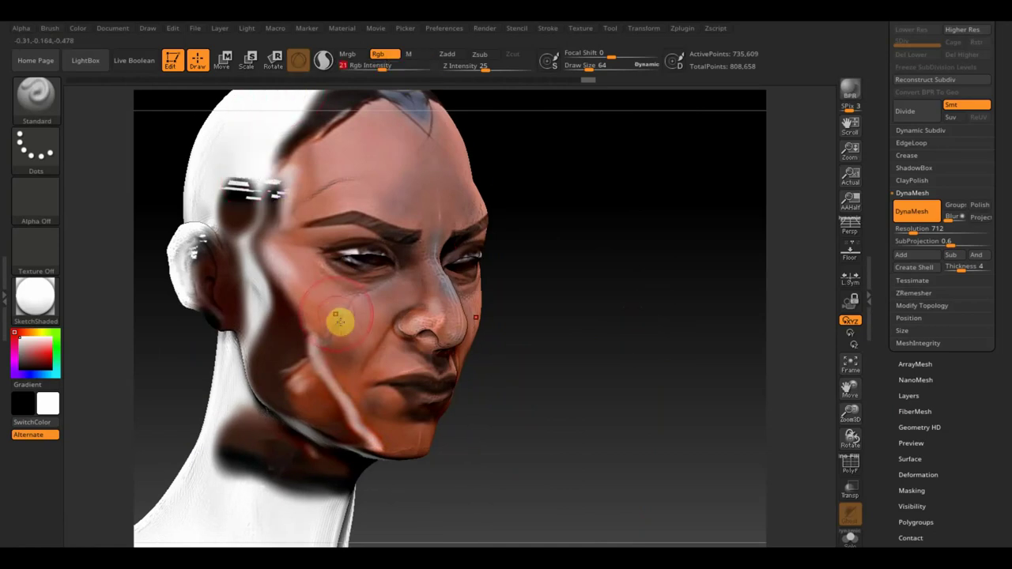
left_click_drag(340, 322, 317, 391)
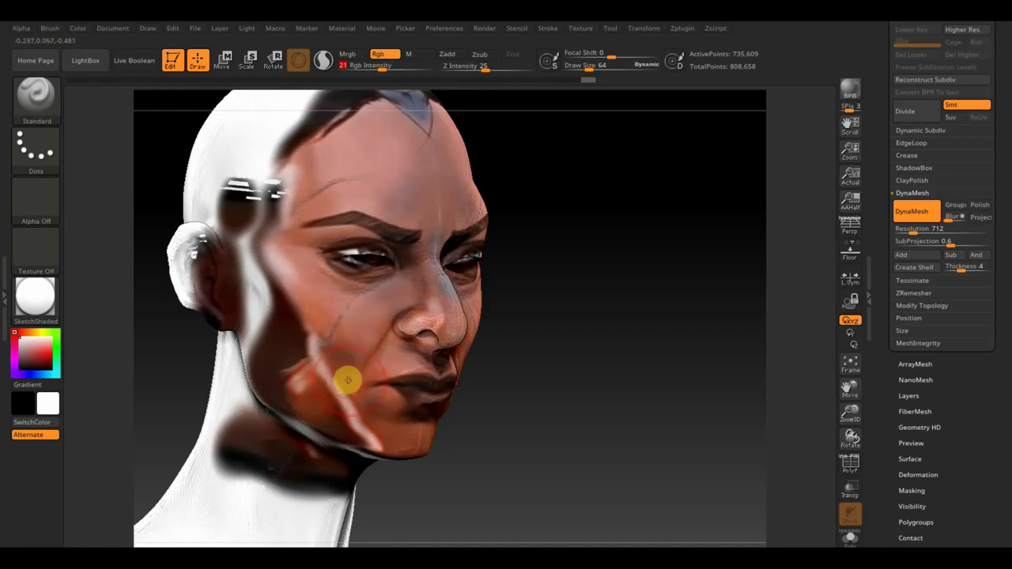
key("c")
mouse_move(345, 379)
left_mouse_down()
mouse_move(259, 271)
mouse_move(264, 233)
mouse_move(290, 287)
mouse_move(266, 215)
mouse_move(278, 171)
mouse_move(244, 198)
mouse_move(238, 235)
mouse_move(213, 197)
mouse_move(256, 255)
mouse_move(239, 233)
mouse_move(242, 334)
mouse_move(271, 355)
mouse_move(291, 414)
mouse_move(293, 332)
mouse_move(361, 441)
mouse_move(398, 461)
mouse_move(316, 404)
mouse_move(359, 350)
mouse_move(312, 316)
mouse_move(330, 329)
mouse_move(356, 323)
mouse_move(287, 264)
mouse_move(278, 296)
mouse_move(279, 177)
mouse_move(229, 174)
left_mouse_up()
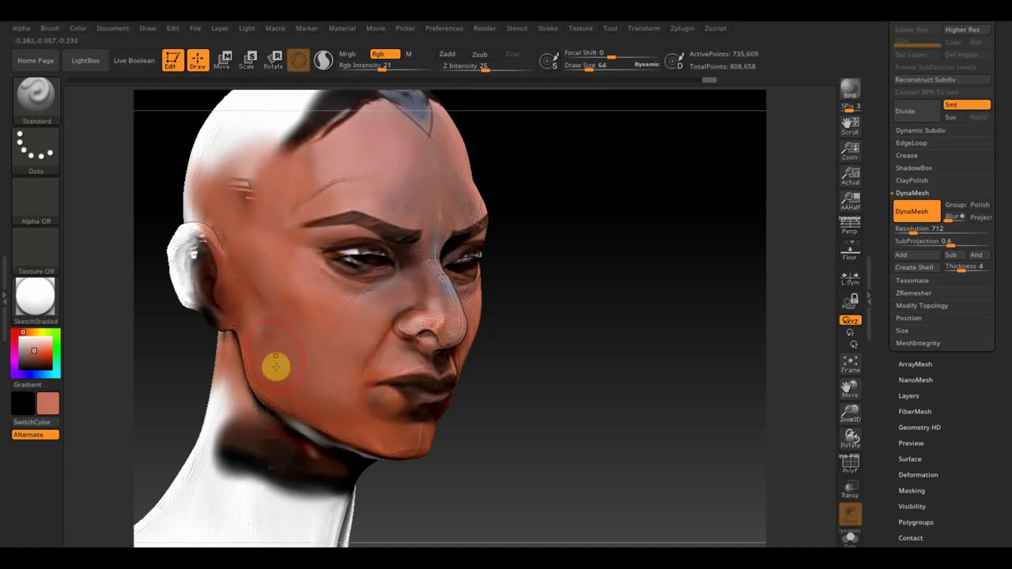
- Paint skin tone from the cheek toward the ear and chin, then at size 81 cover the crown's dark strands
mouse_move(276, 363)
left_mouse_down()
mouse_move(222, 234)
mouse_move(269, 344)
left_mouse_up()
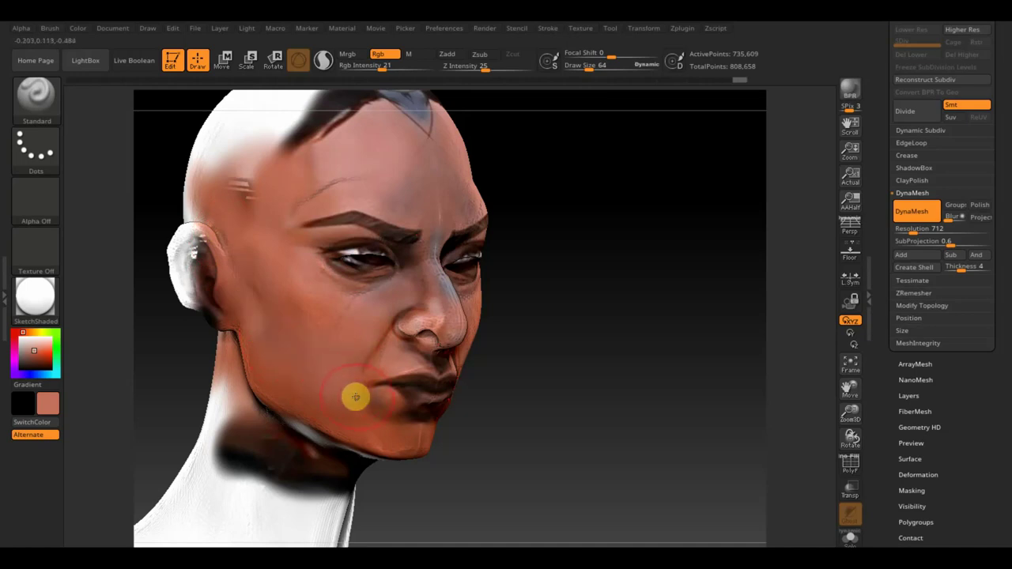
mouse_move(355, 397)
left_mouse_down()
mouse_move(377, 427)
mouse_move(356, 451)
mouse_move(368, 472)
mouse_move(303, 429)
mouse_move(323, 475)
mouse_move(267, 475)
mouse_move(226, 368)
mouse_move(264, 418)
mouse_move(226, 443)
left_mouse_up()
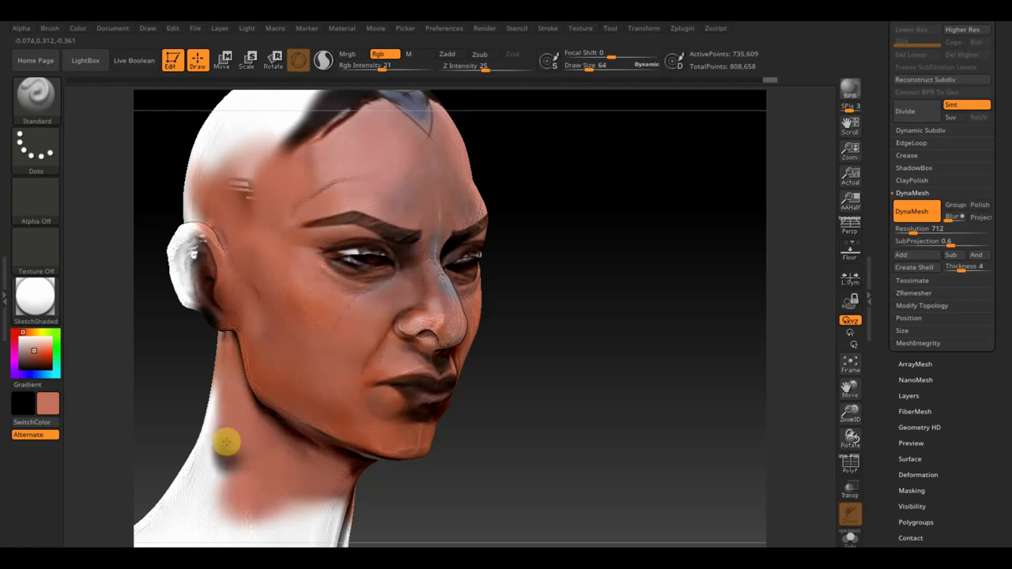
left_click_drag(587, 68, 591, 69)
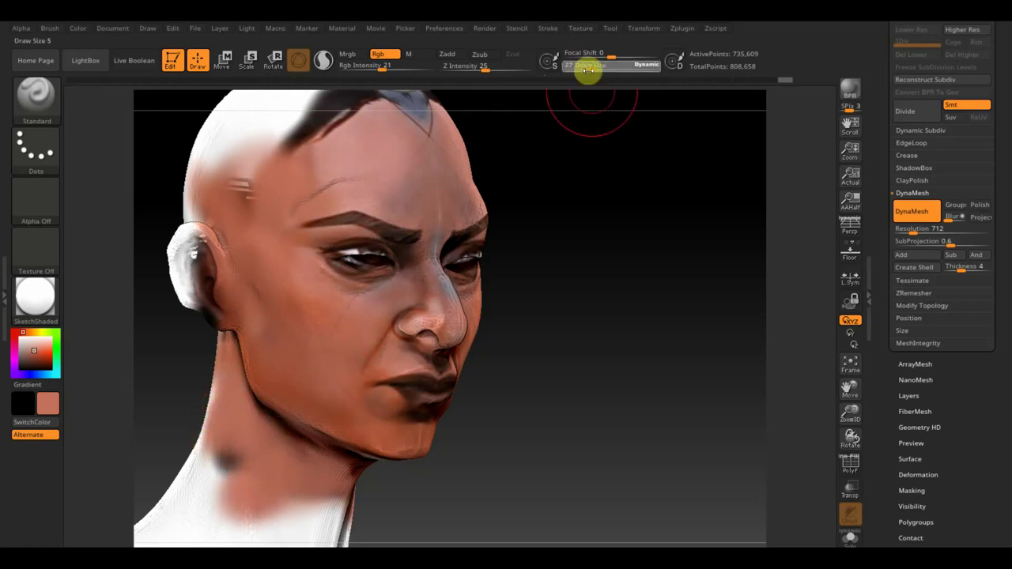
mouse_move(468, 129)
left_mouse_down()
mouse_move(380, 102)
mouse_move(419, 79)
mouse_move(233, 135)
mouse_move(255, 179)
mouse_move(208, 163)
mouse_move(272, 108)
left_mouse_up()
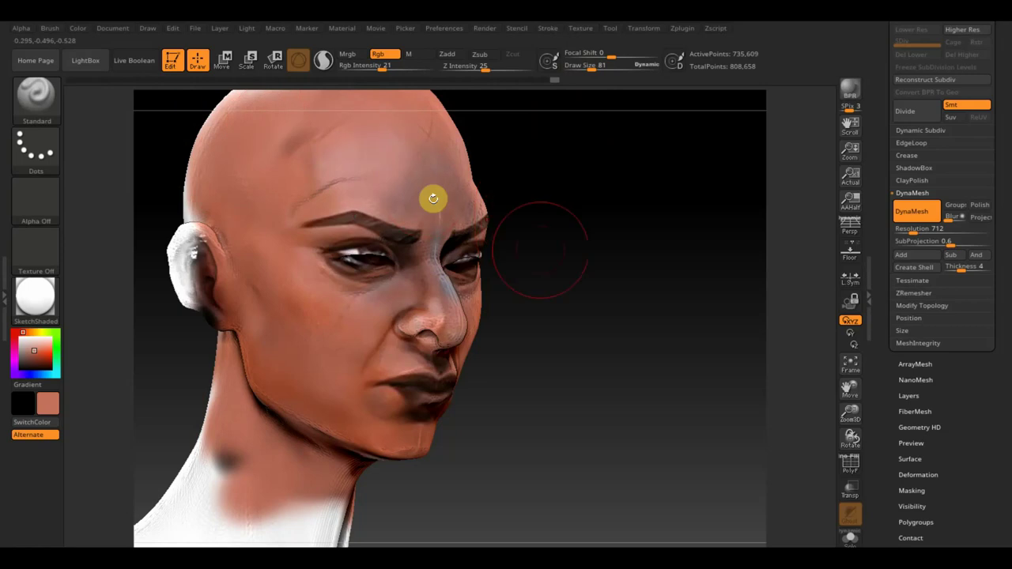
right_click_drag(433, 198, 506, 357)
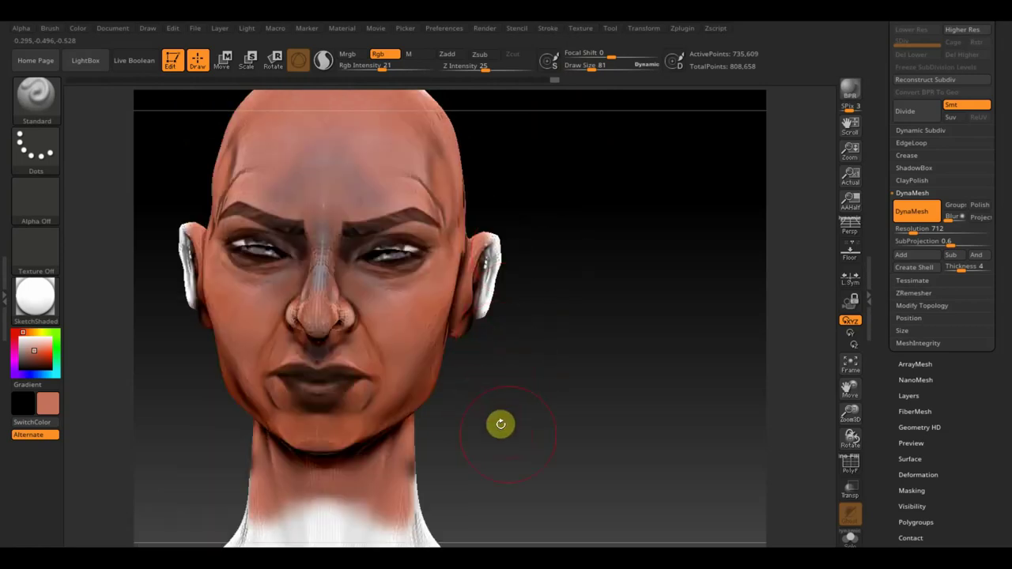
mouse_move(494, 423)
right_mouse_down("ctrl")
mouse_move(497, 345)
mouse_move(556, 372)
mouse_move(449, 354)
right_mouse_up("ctrl")
- With a larger brush, cover the white neck, lighten the under-jaw shadow and forehead, and repaint the temple behind the ear
left_click_drag(587, 65, 594, 64)
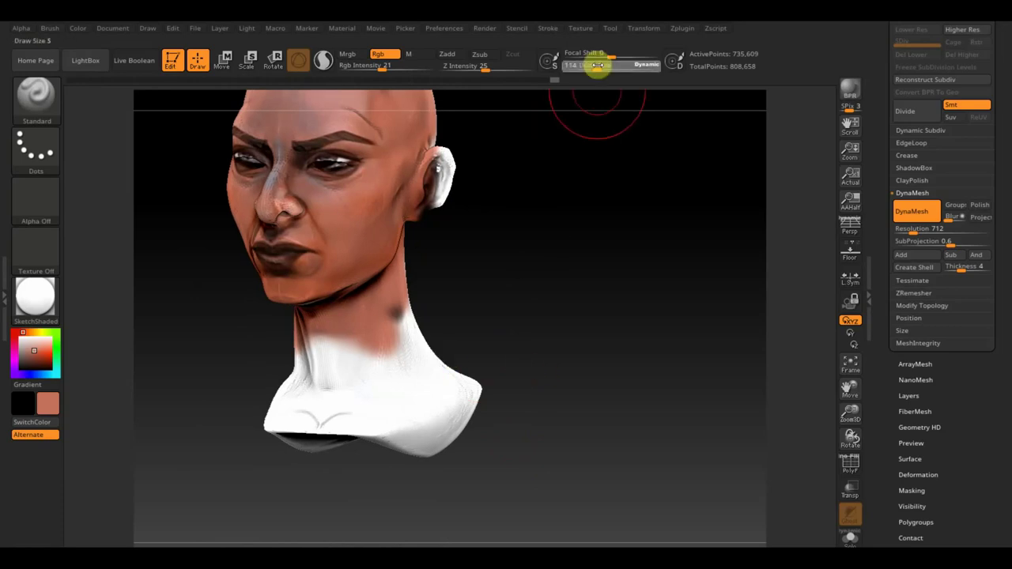
mouse_move(429, 309)
left_mouse_down()
mouse_move(284, 369)
mouse_move(448, 290)
mouse_move(406, 366)
mouse_move(312, 429)
mouse_move(297, 403)
mouse_move(271, 402)
mouse_move(475, 420)
mouse_move(475, 392)
left_mouse_up()
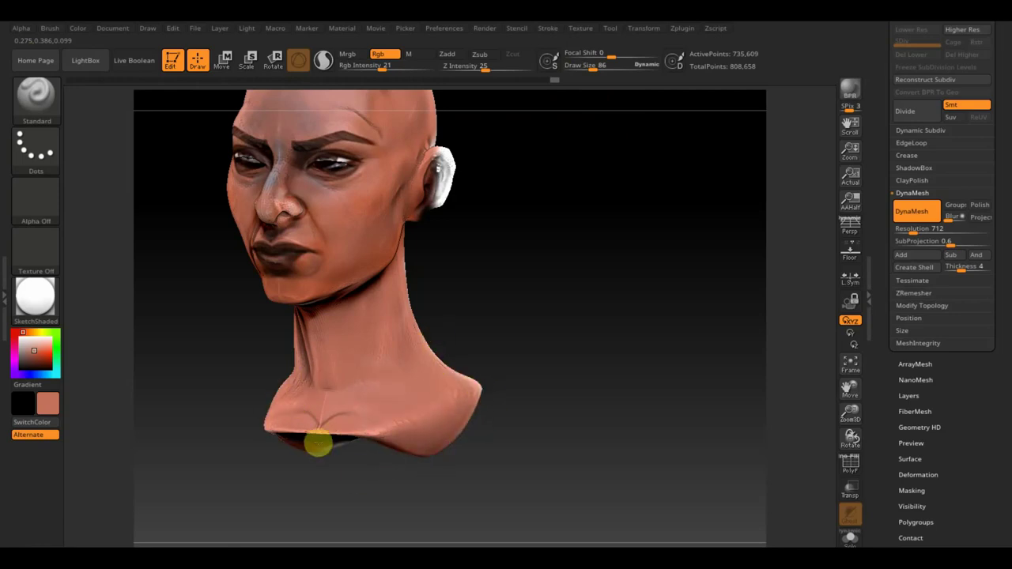
mouse_move(474, 248)
left_mouse_down()
mouse_move(380, 226)
mouse_move(418, 140)
mouse_move(388, 209)
mouse_move(408, 166)
left_mouse_up()
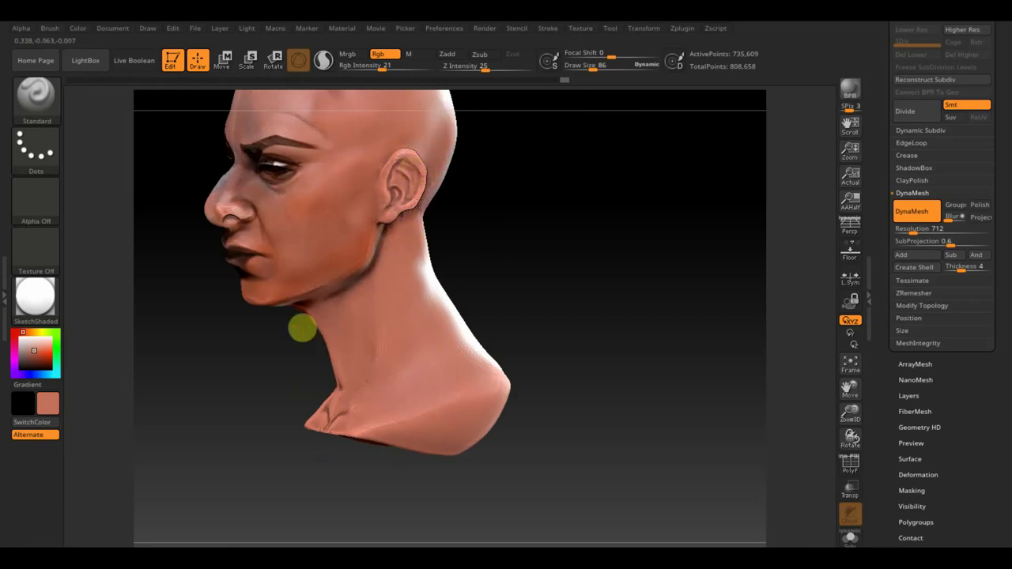
mouse_move(296, 315)
left_mouse_down()
mouse_move(255, 311)
mouse_move(414, 277)
left_mouse_up()
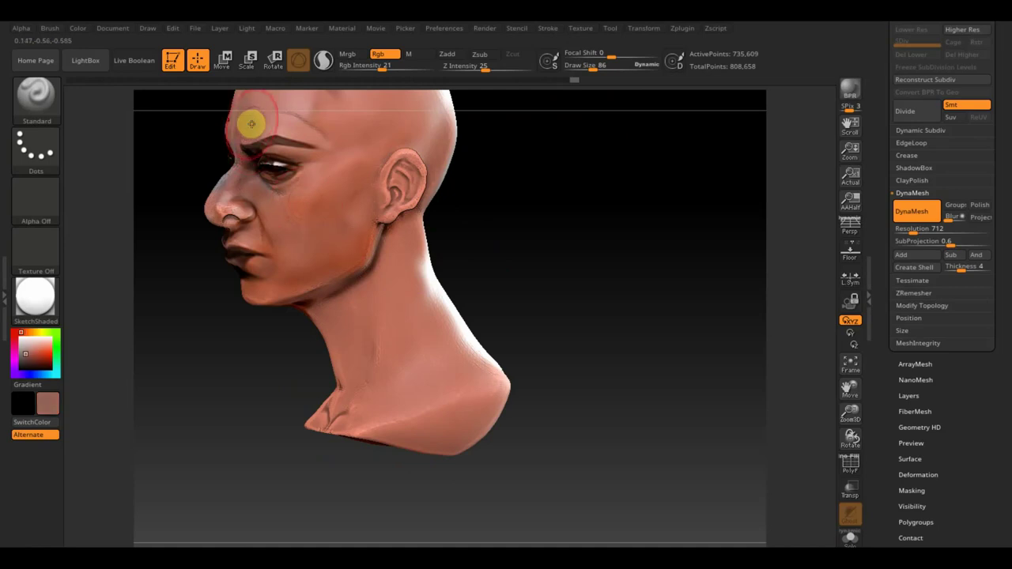
mouse_move(252, 124)
left_mouse_down()
mouse_move(237, 154)
mouse_move(247, 185)
left_mouse_up()
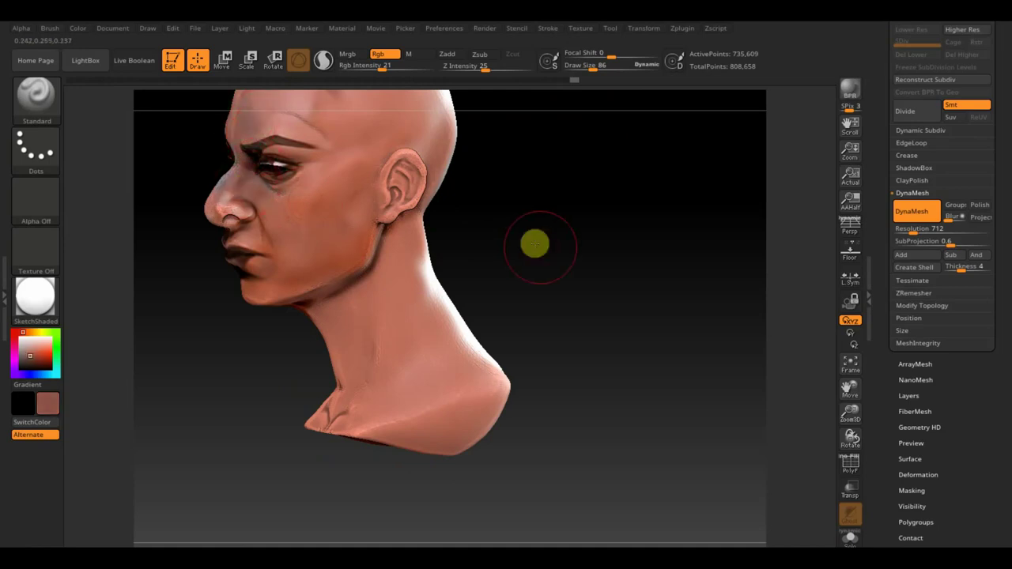
left_click_drag(535, 242, 542, 233)
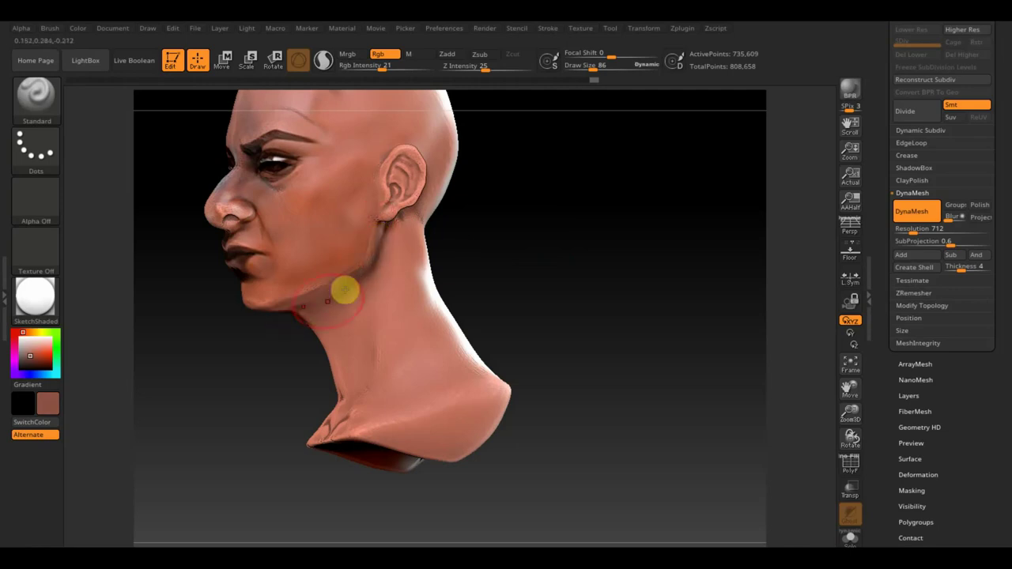
left_click_drag(280, 315, 334, 300)
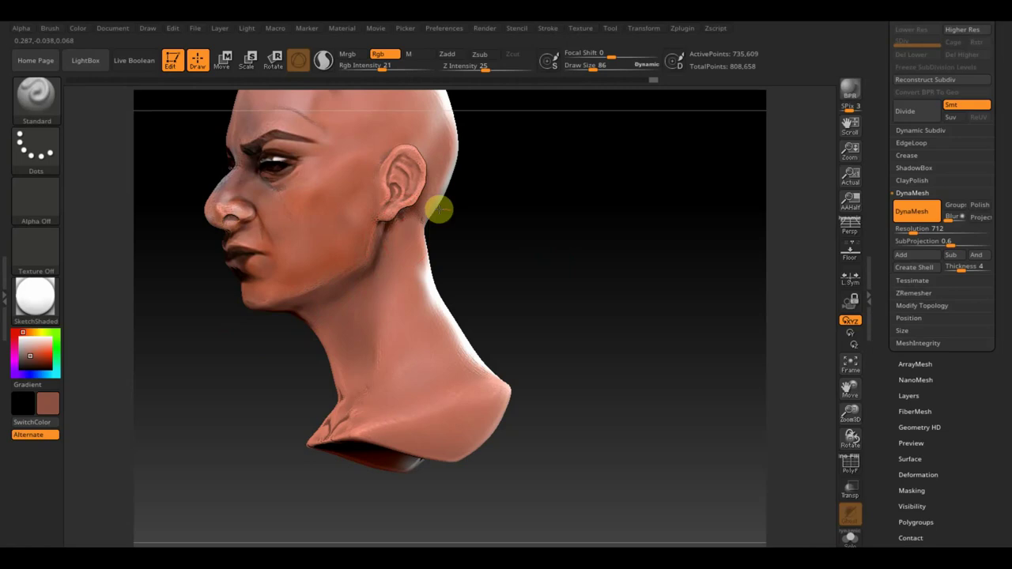
mouse_move(410, 170)
left_mouse_down()
mouse_move(391, 140)
mouse_move(420, 145)
mouse_move(330, 168)
mouse_move(282, 209)
mouse_move(282, 226)
left_mouse_up()
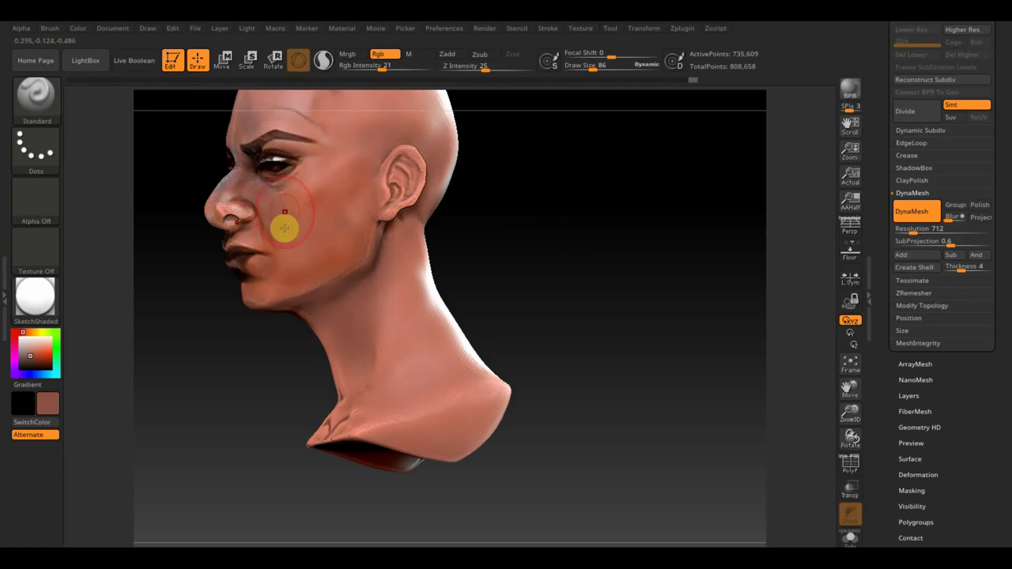
- Paint softly around the eye at intensity 3, then set the brush size to 54
left_click(383, 69)
left_click_drag(381, 68, 355, 68)
mouse_move(332, 165)
left_mouse_down()
mouse_move(297, 188)
mouse_move(309, 214)
mouse_move(345, 158)
mouse_move(323, 195)
mouse_move(309, 197)
mouse_move(348, 197)
mouse_move(323, 234)
mouse_move(300, 198)
mouse_move(311, 221)
mouse_move(289, 273)
mouse_move(295, 233)
mouse_move(339, 248)
mouse_move(293, 223)
left_mouse_up()
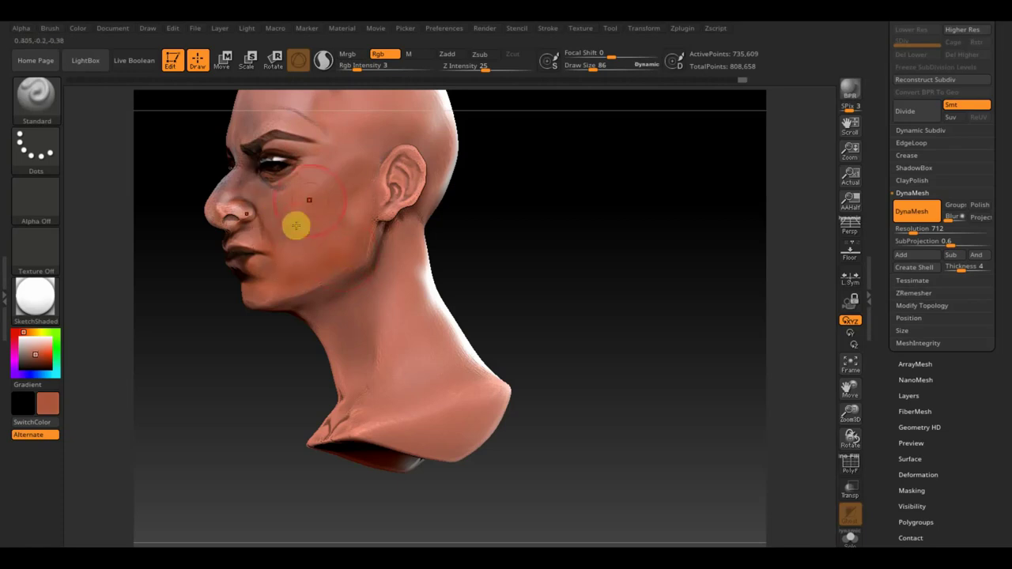
left_click(583, 69)
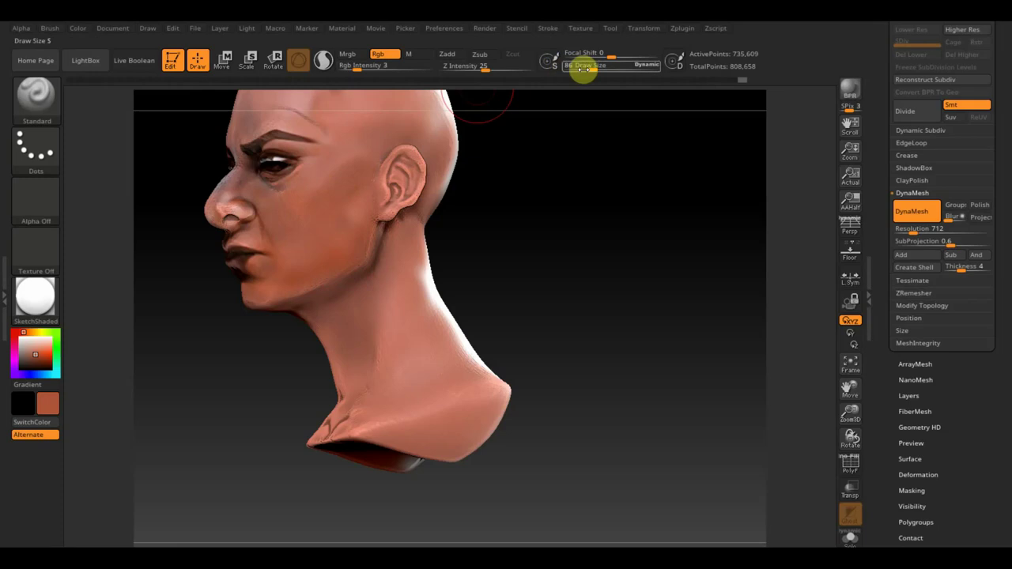
type("54")
mouse_move(327, 187)
left_mouse_down()
mouse_move(284, 231)
mouse_move(279, 184)
mouse_move(482, 178)
mouse_move(328, 142)
mouse_move(266, 103)
mouse_move(300, 106)
left_mouse_up()
- At brush size 28, switch to dark brown and darken both eye whites, raising intensity to 24
mouse_move(545, 225)
left_mouse_down()
mouse_move(607, 215)
mouse_move(553, 205)
mouse_move(558, 251)
mouse_move(650, 293)
mouse_move(669, 342)
left_mouse_up()
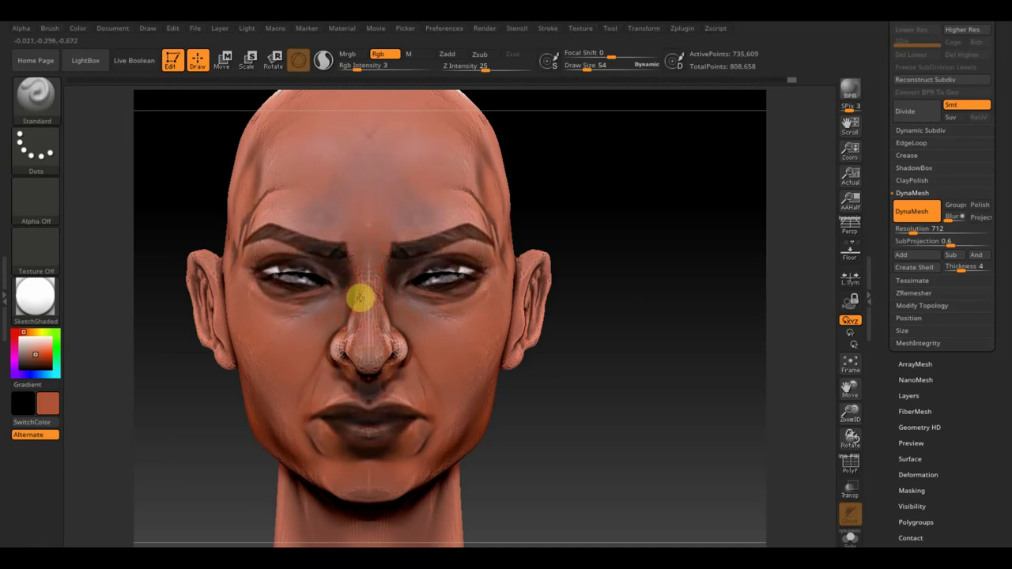
left_click_drag(543, 372, 599, 395)
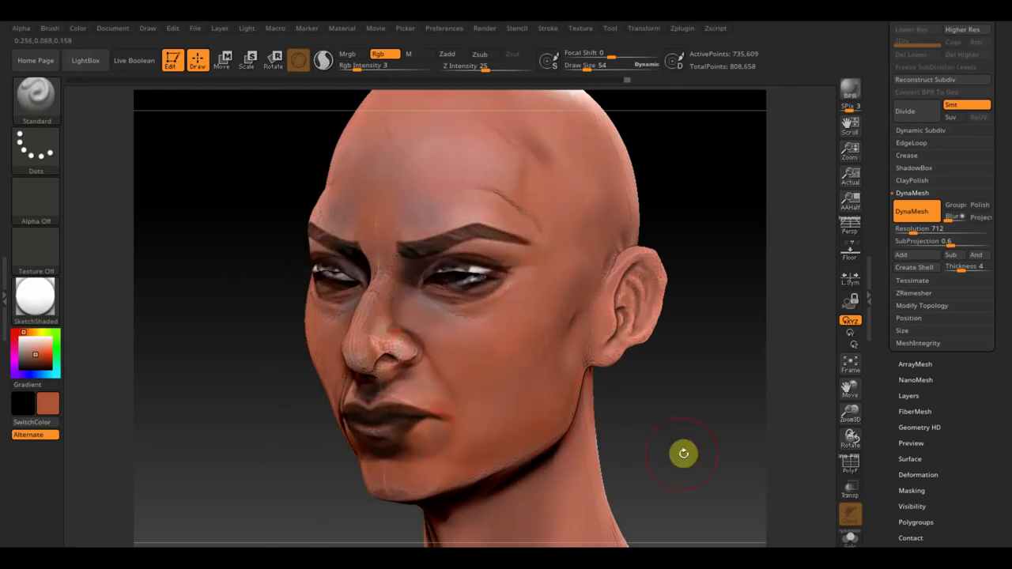
left_click_drag(680, 454, 709, 454)
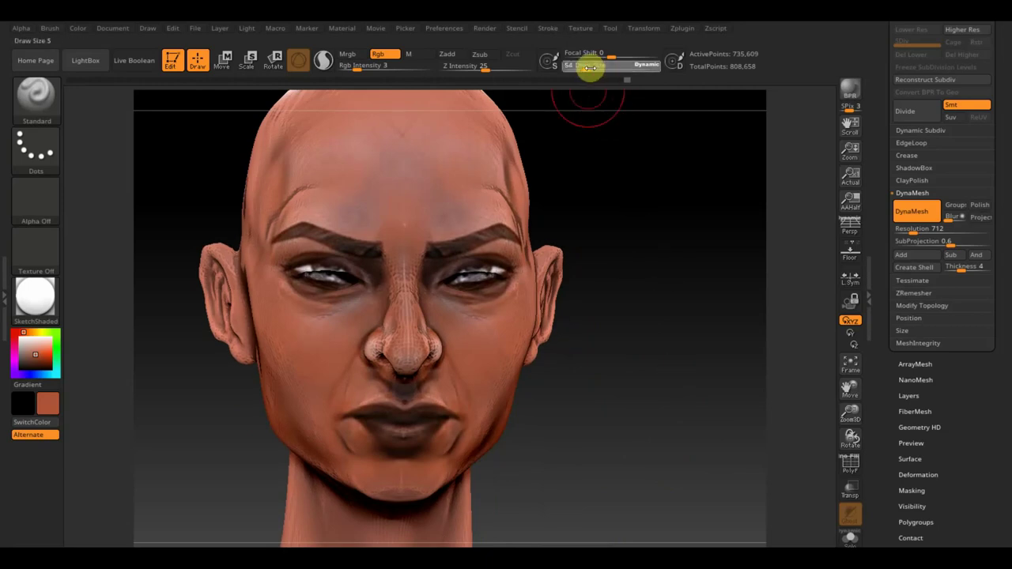
left_click_drag(582, 70, 579, 69)
left_click_drag(625, 305, 619, 301)
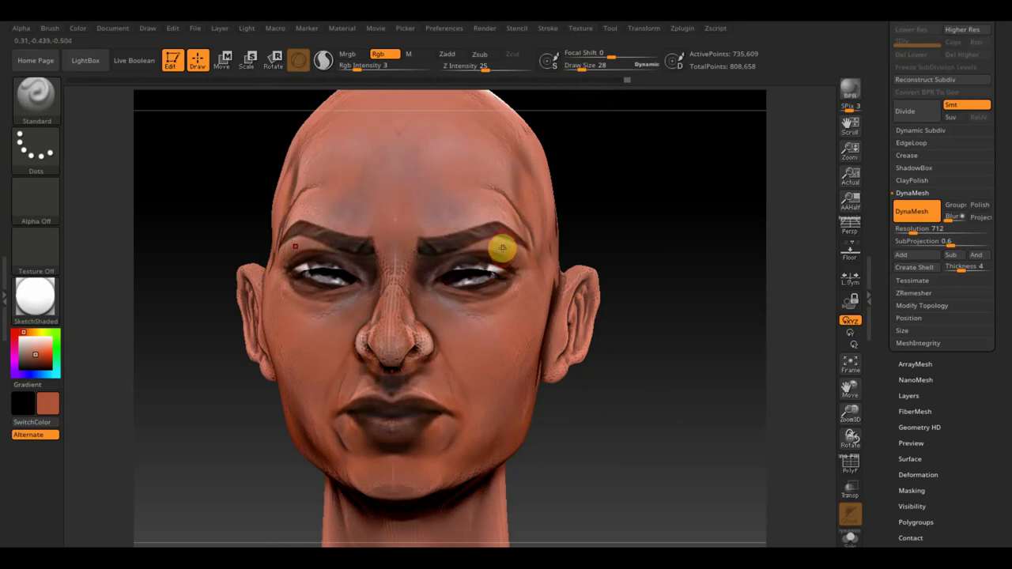
key("c")
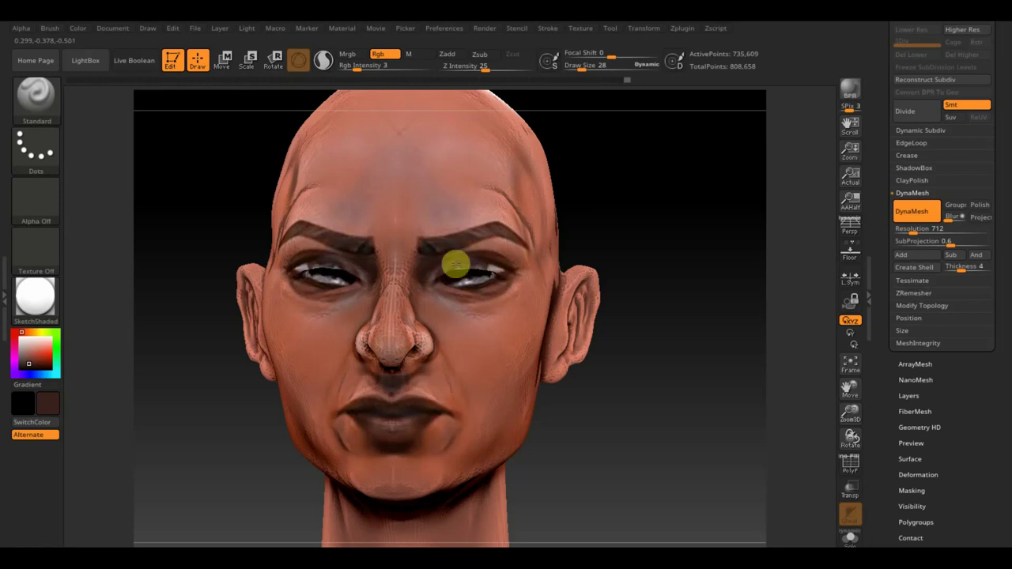
mouse_move(456, 265)
left_mouse_down()
mouse_move(472, 277)
mouse_move(449, 287)
left_mouse_up()
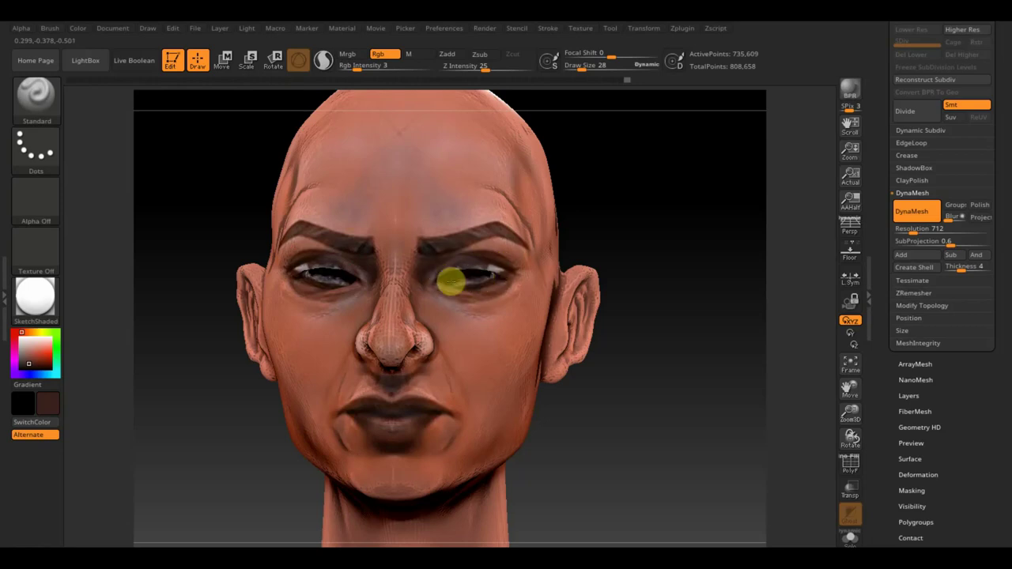
left_click_drag(357, 68, 380, 75)
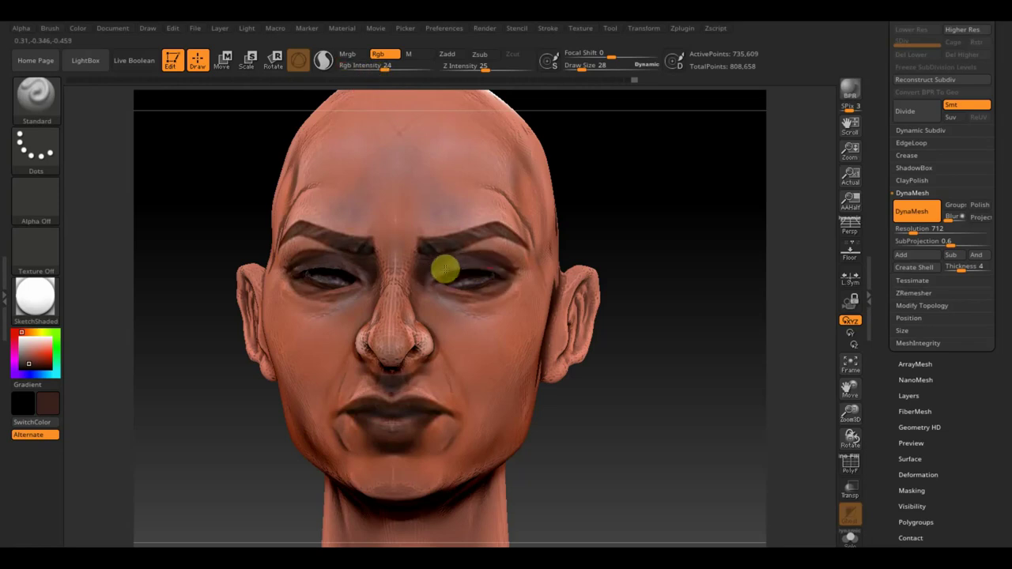
left_click_drag(445, 270, 483, 279)
- Paint faint colour from the brow to the temple, then inspect the ear and underside from several angles
left_click_drag(705, 256, 717, 266)
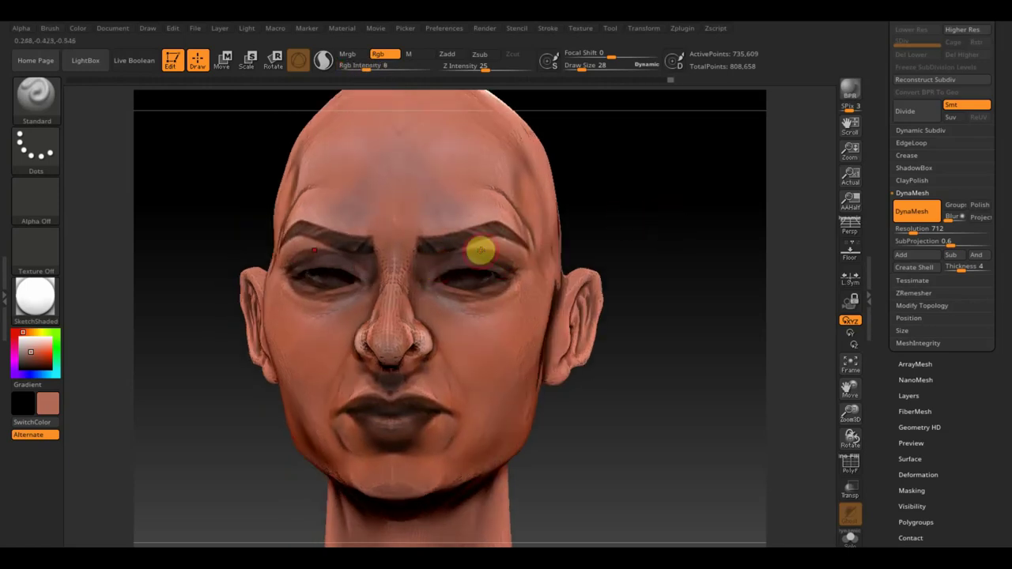
mouse_move(480, 250)
left_mouse_down()
mouse_move(535, 281)
mouse_move(485, 303)
mouse_move(486, 271)
mouse_move(433, 260)
mouse_move(449, 266)
left_mouse_up()
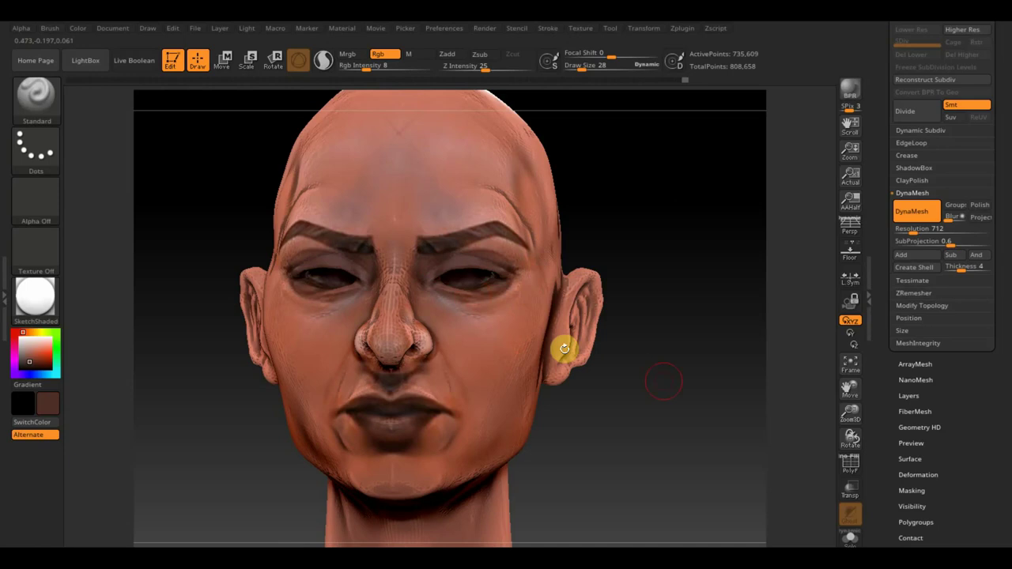
mouse_move(612, 348)
left_mouse_down()
mouse_move(671, 348)
mouse_move(689, 388)
left_mouse_up()
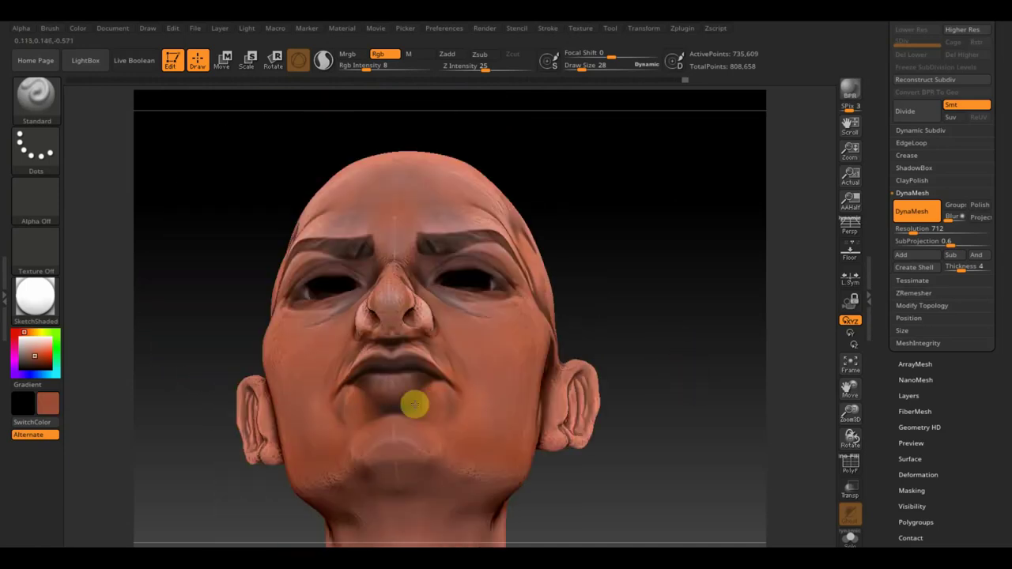
left_click_drag(621, 394, 619, 426)
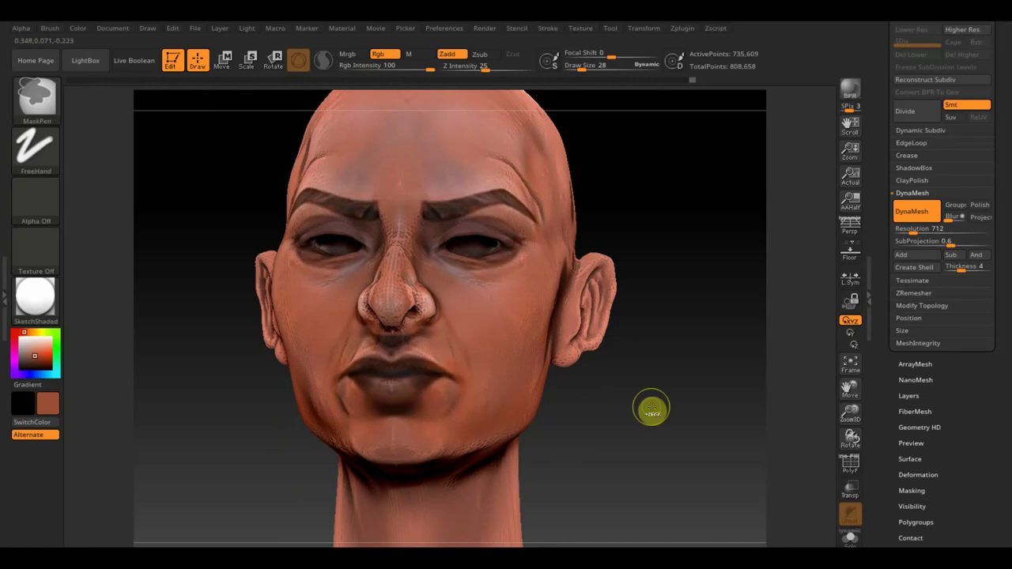
left_click_drag(652, 405, 659, 368)
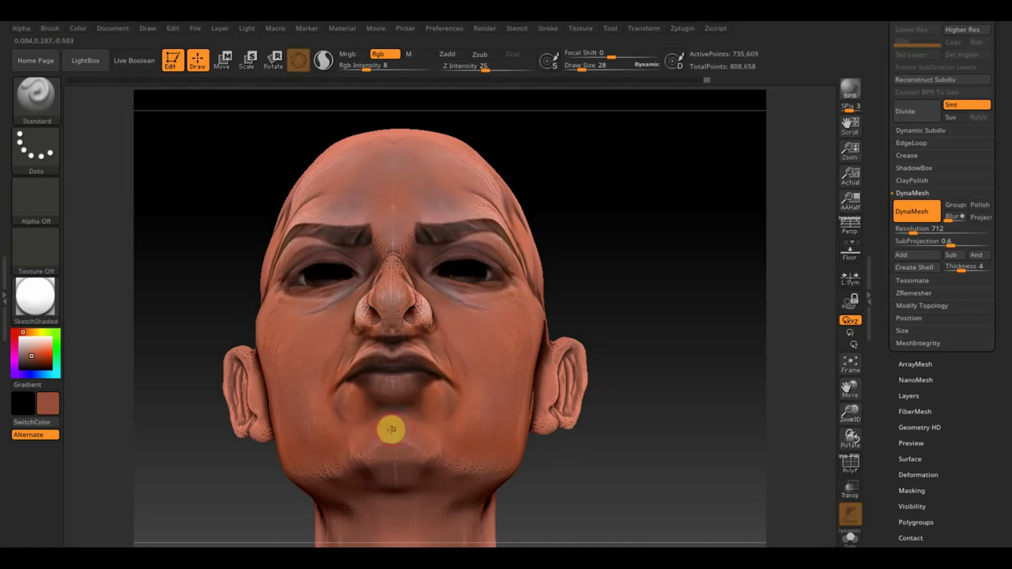
mouse_move(671, 397)
left_mouse_down()
mouse_move(705, 429)
mouse_move(589, 336)
mouse_move(549, 348)
left_mouse_up()
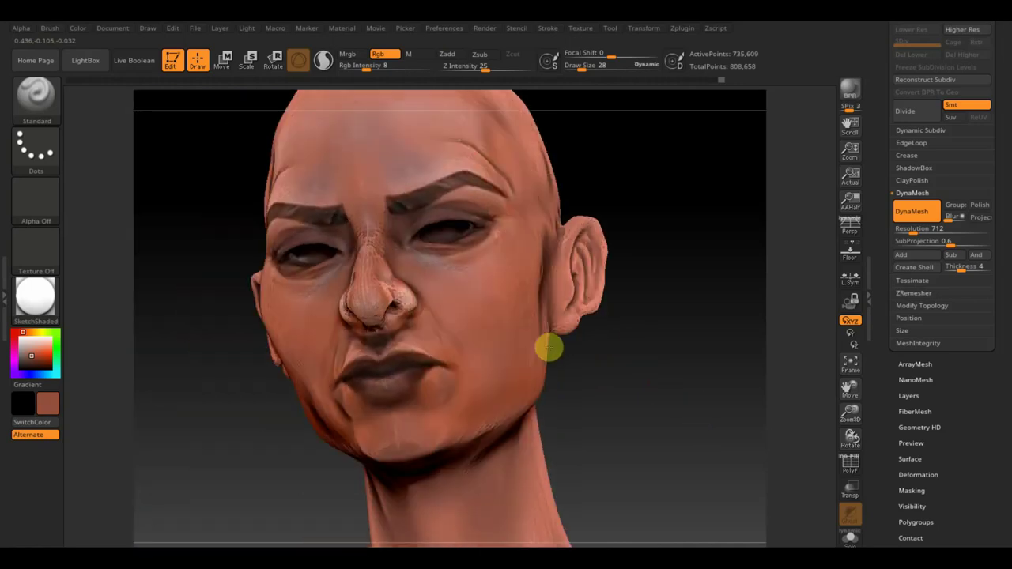
left_click_drag(682, 321, 648, 343)
- Smooth the surface beside the nostril and return the head to a profile view
key("shift")
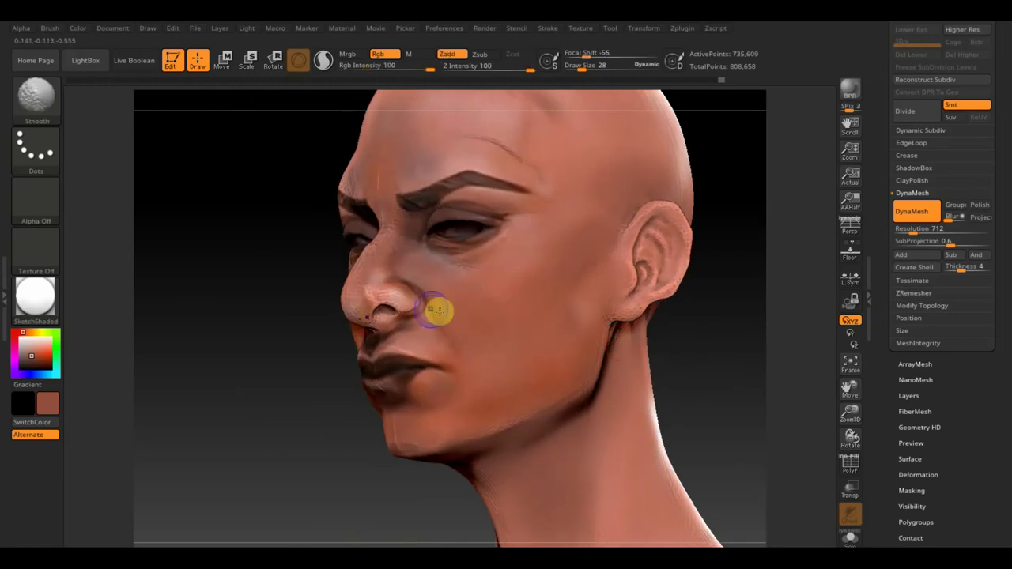
mouse_move(439, 311)
left_mouse_down("shift")
mouse_move(422, 302)
mouse_move(408, 311)
left_mouse_up("shift")
mouse_move(707, 383)
left_mouse_down()
mouse_move(729, 385)
mouse_move(727, 335)
mouse_move(424, 260)
left_mouse_up()
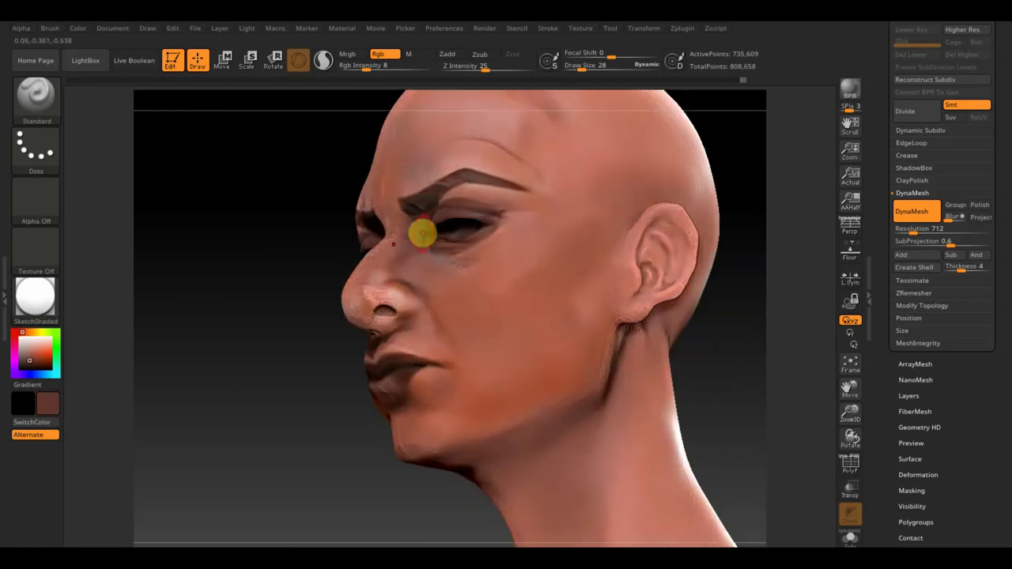
mouse_move(720, 404)
left_mouse_down()
mouse_move(700, 364)
mouse_move(730, 419)
mouse_move(657, 234)
left_mouse_up()
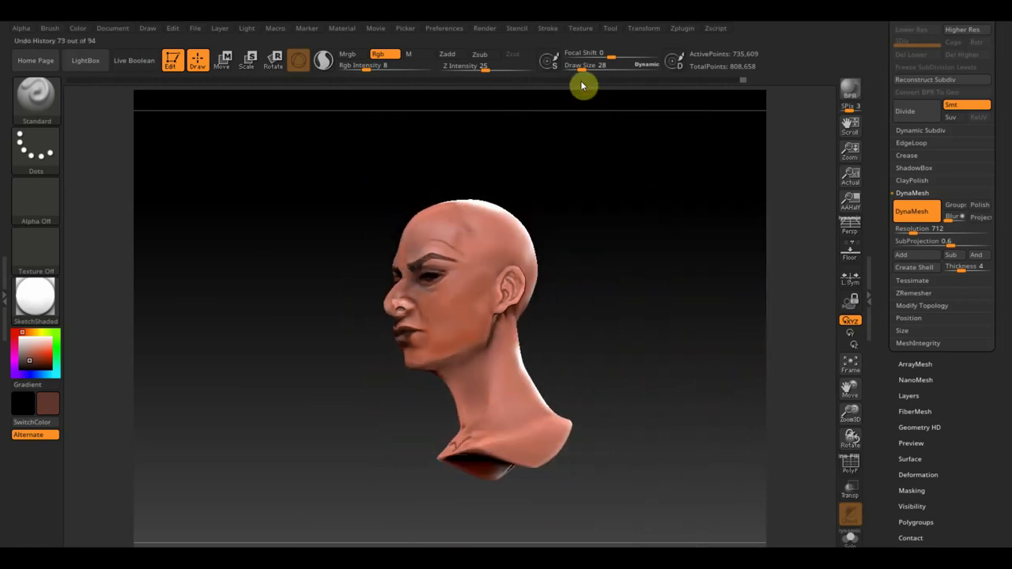
- At brush size 99, swap to salmon skin tone at intensity about 80 and paint over the white skull
left_click_drag(587, 68, 593, 68)
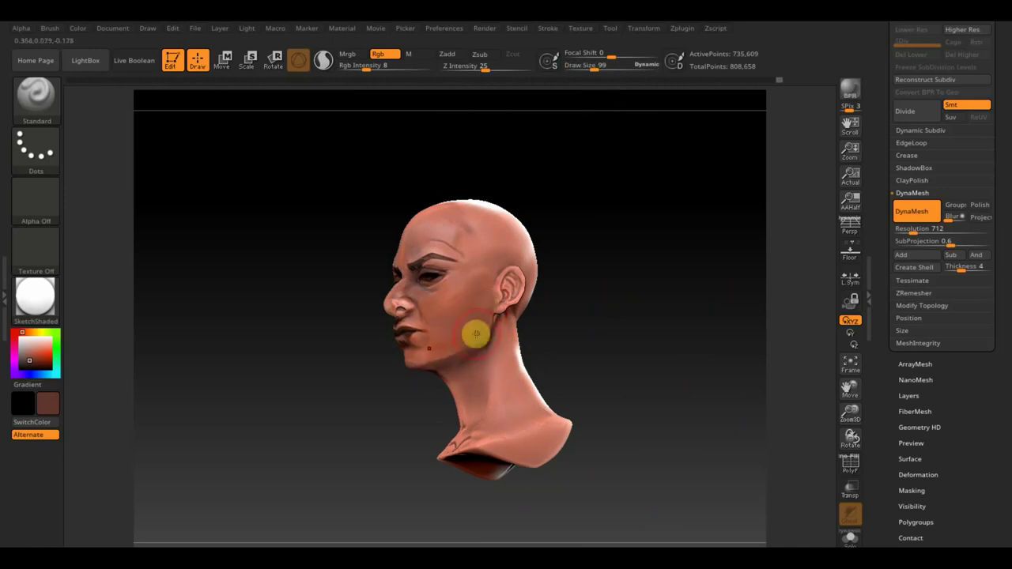
left_click_drag(641, 249, 527, 286)
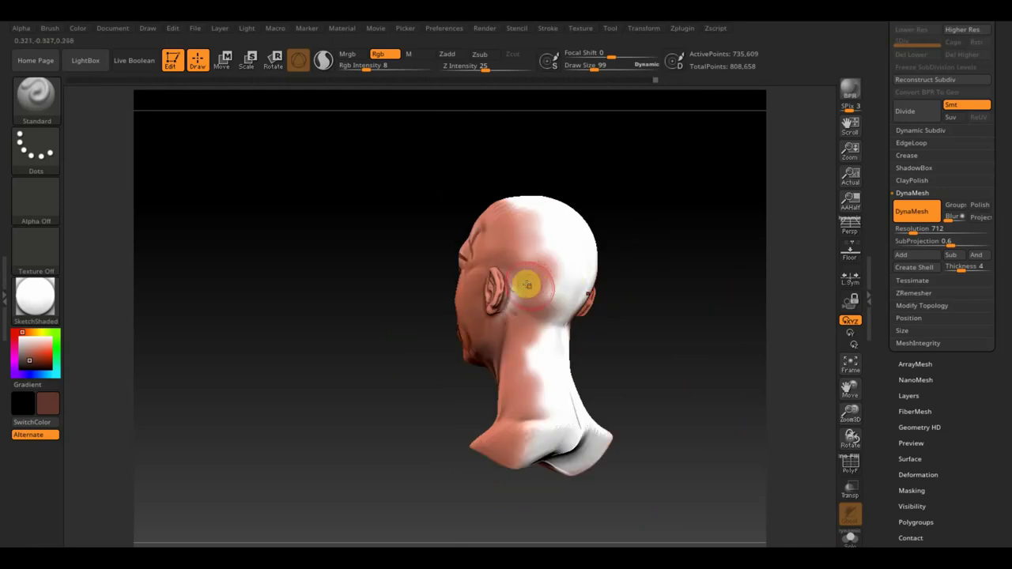
key("c")
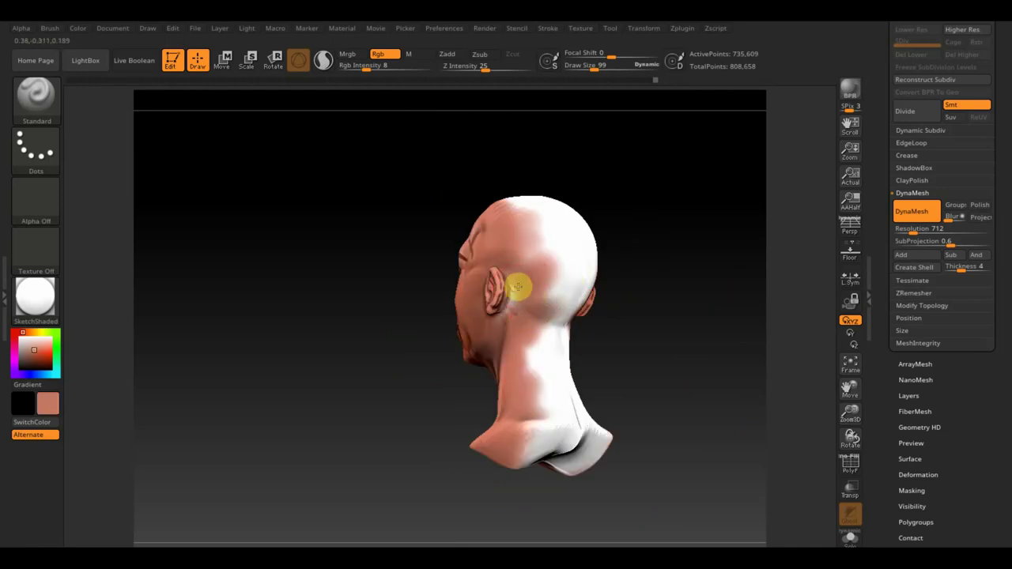
left_click_drag(368, 65, 419, 66)
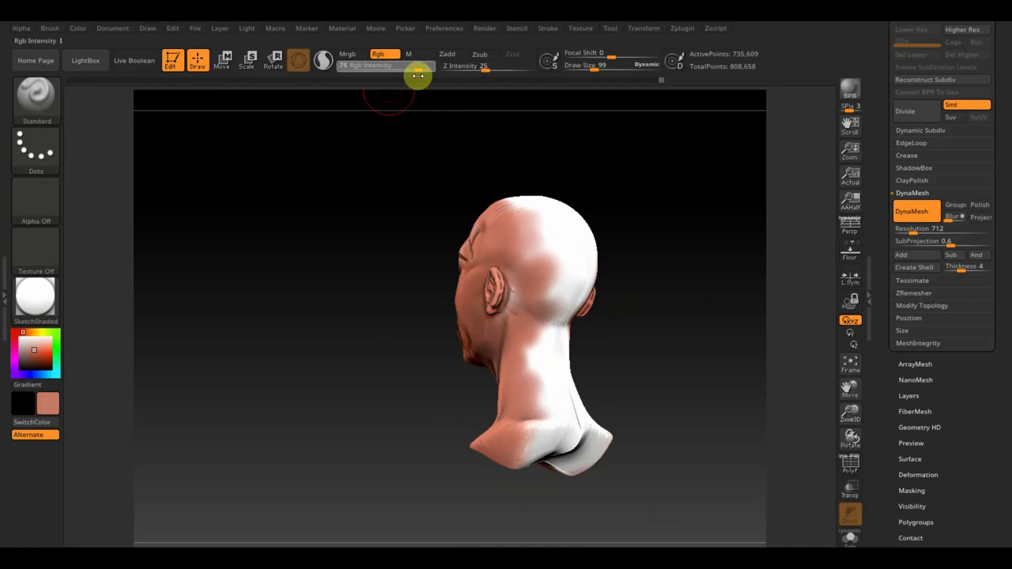
mouse_move(495, 219)
left_mouse_down()
mouse_move(535, 224)
mouse_move(526, 361)
mouse_move(542, 311)
mouse_move(556, 355)
mouse_move(567, 314)
mouse_move(554, 215)
mouse_move(515, 198)
mouse_move(569, 208)
mouse_move(544, 233)
mouse_move(584, 440)
mouse_move(582, 429)
mouse_move(601, 451)
mouse_move(538, 471)
left_mouse_up()
- Cover the white patch on the scalp and the left side of the neck with salmon skin tone
mouse_move(648, 494)
left_mouse_down()
mouse_move(650, 426)
mouse_move(527, 451)
mouse_move(641, 336)
left_mouse_up()
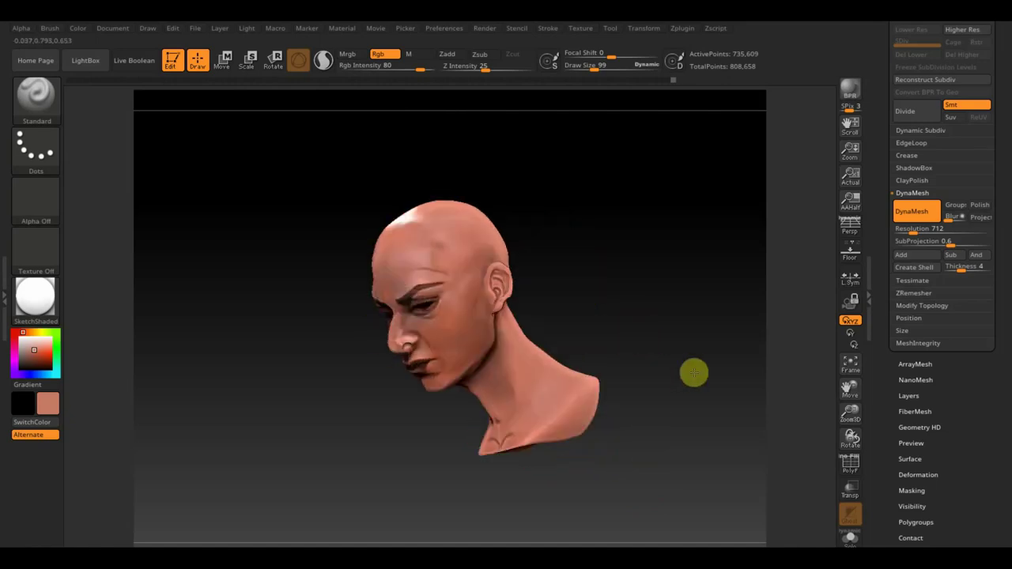
left_click_drag(458, 254, 406, 242)
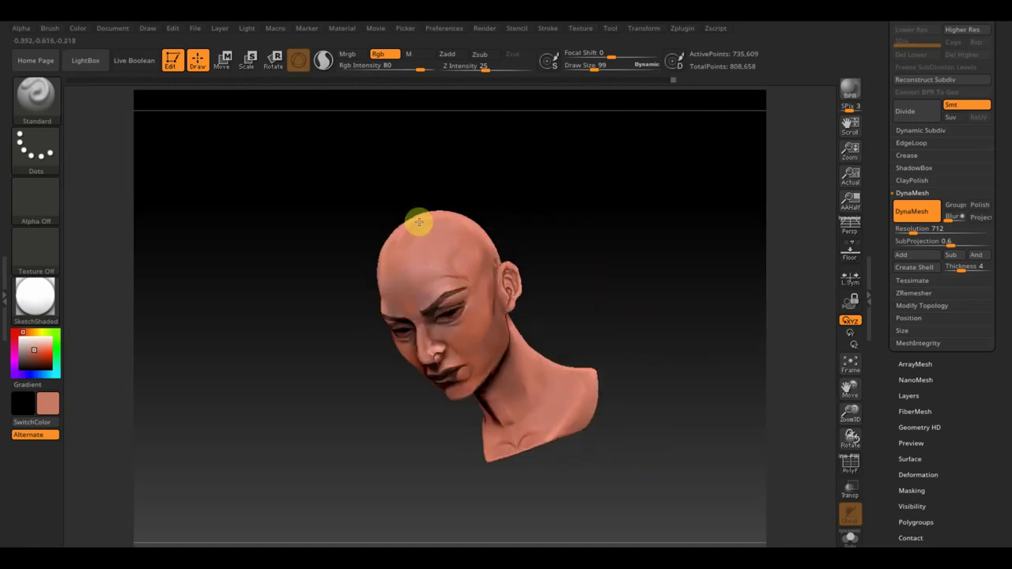
left_click_drag(432, 204, 667, 248, "shift")
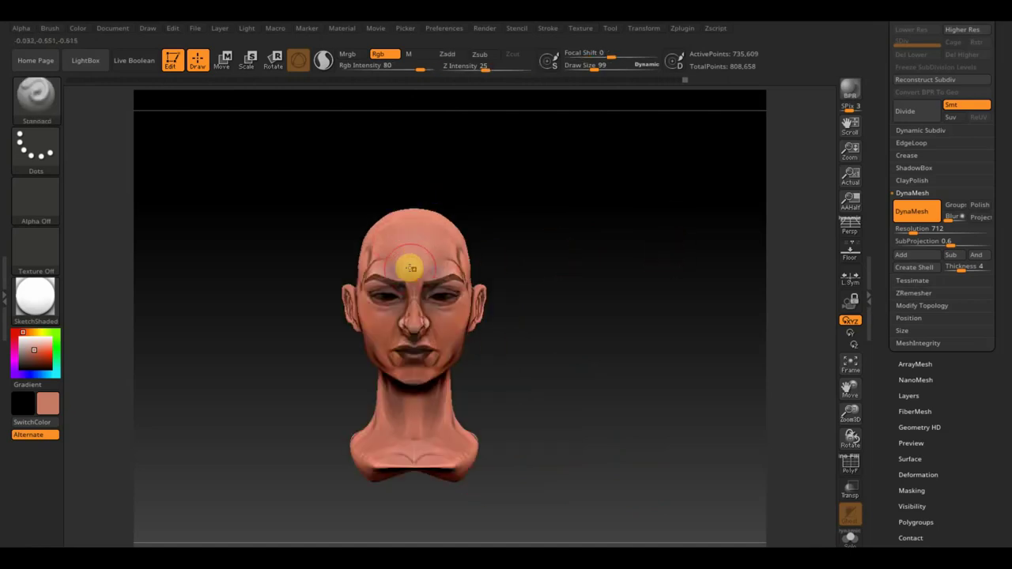
left_click_drag(509, 266, 575, 271)
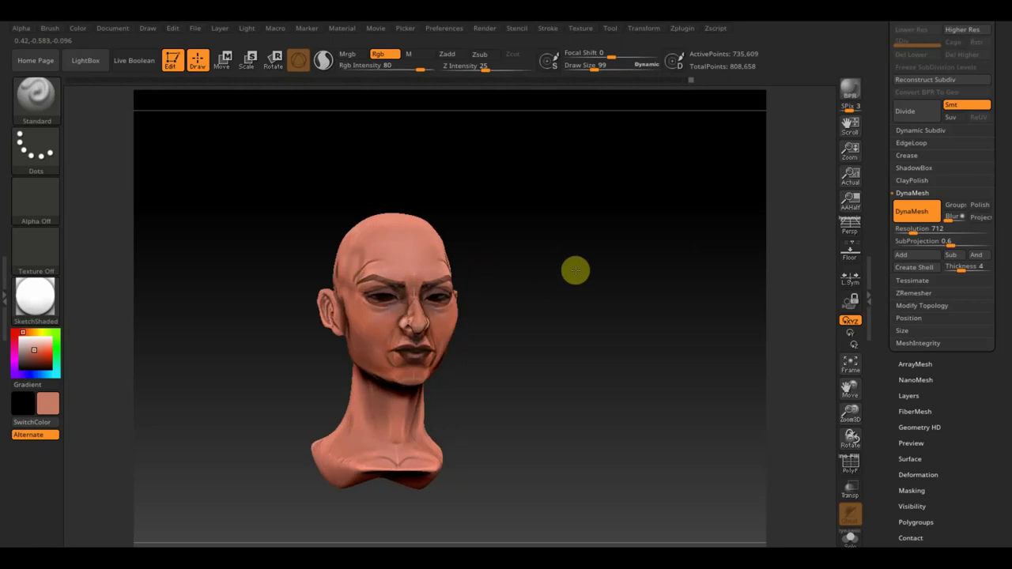
mouse_move(413, 407)
left_mouse_down()
mouse_move(361, 406)
mouse_move(368, 431)
mouse_move(357, 407)
left_mouse_up()
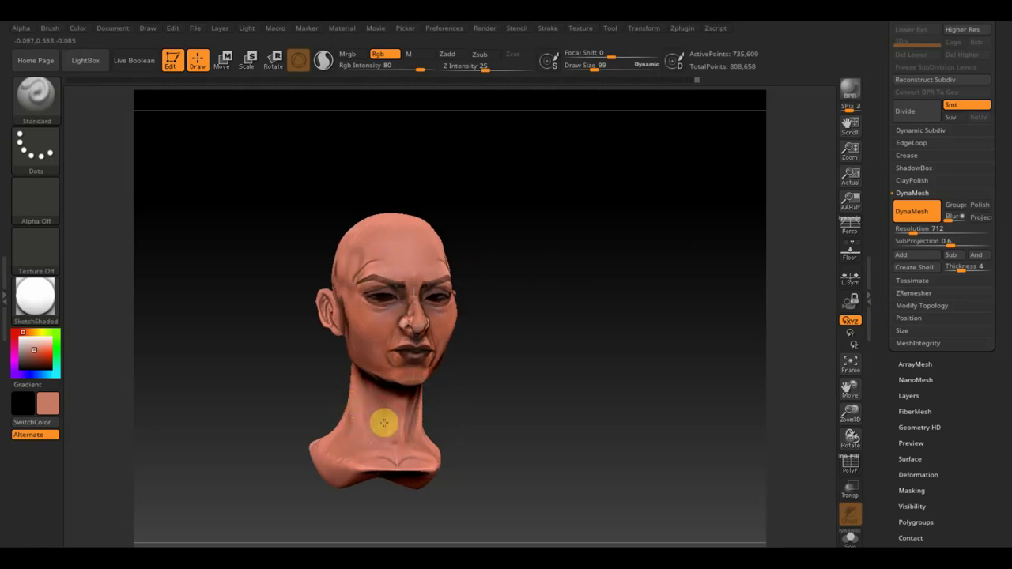
left_click_drag(440, 436, 542, 411)
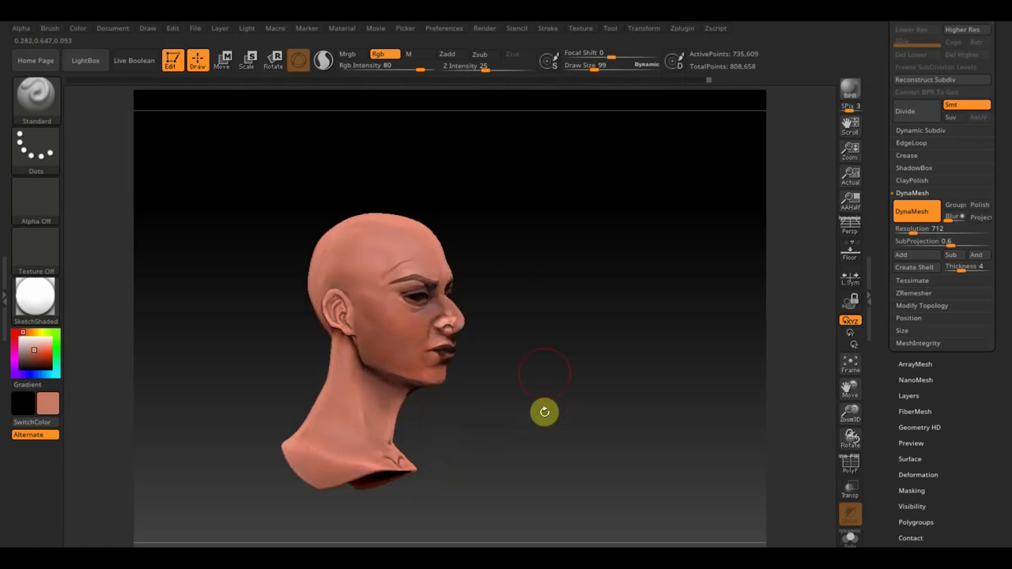
- At Rgb Intensity 19, lightly blend skin tone across the cheek and check front and three-quarter views
left_click(415, 70)
left_click(393, 294)
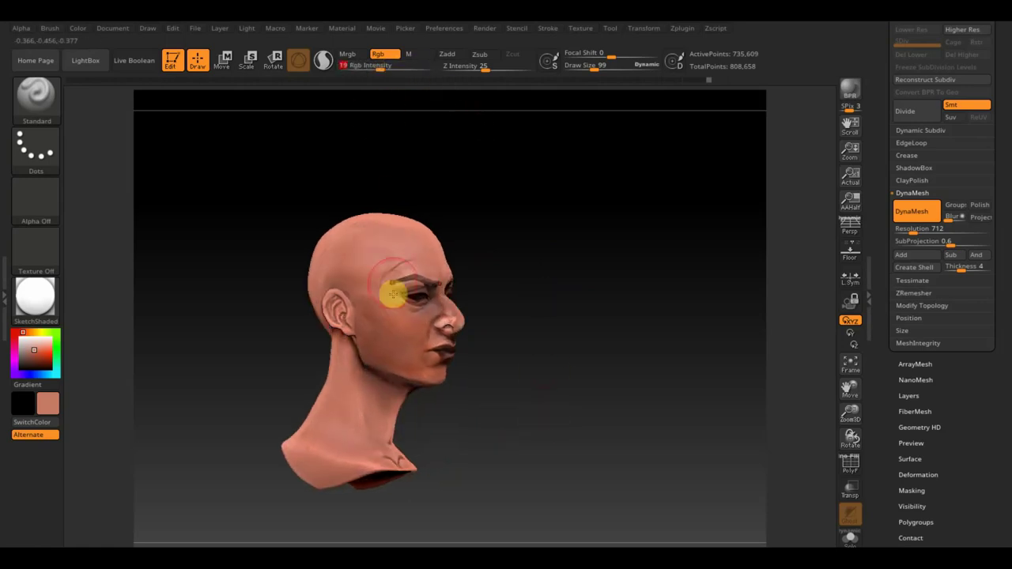
mouse_move(391, 313)
left_mouse_down()
mouse_move(405, 336)
mouse_move(442, 314)
left_mouse_up()
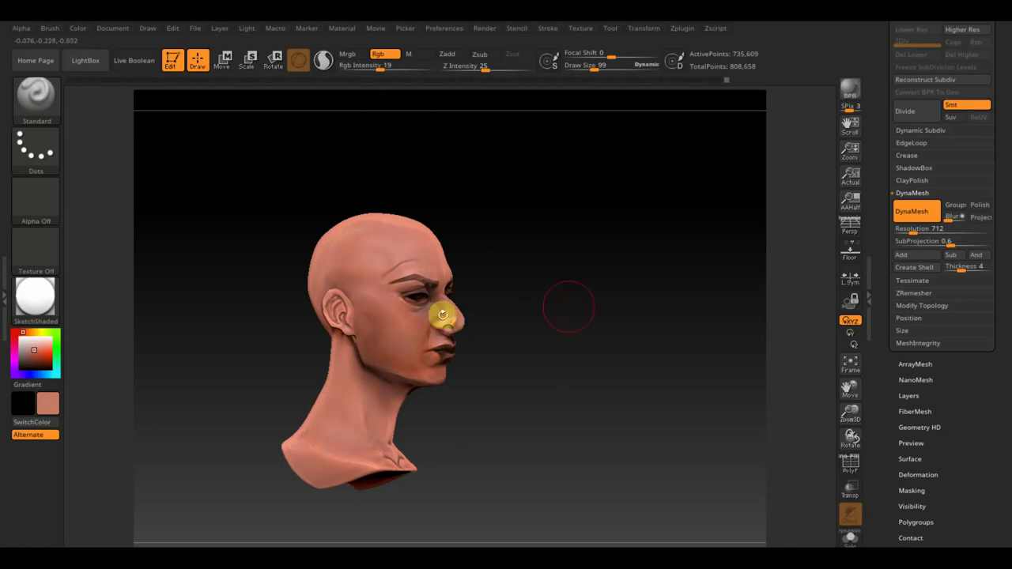
mouse_move(568, 306)
left_mouse_down()
mouse_move(465, 313)
mouse_move(546, 332)
mouse_move(613, 321)
mouse_move(615, 339)
left_mouse_up()
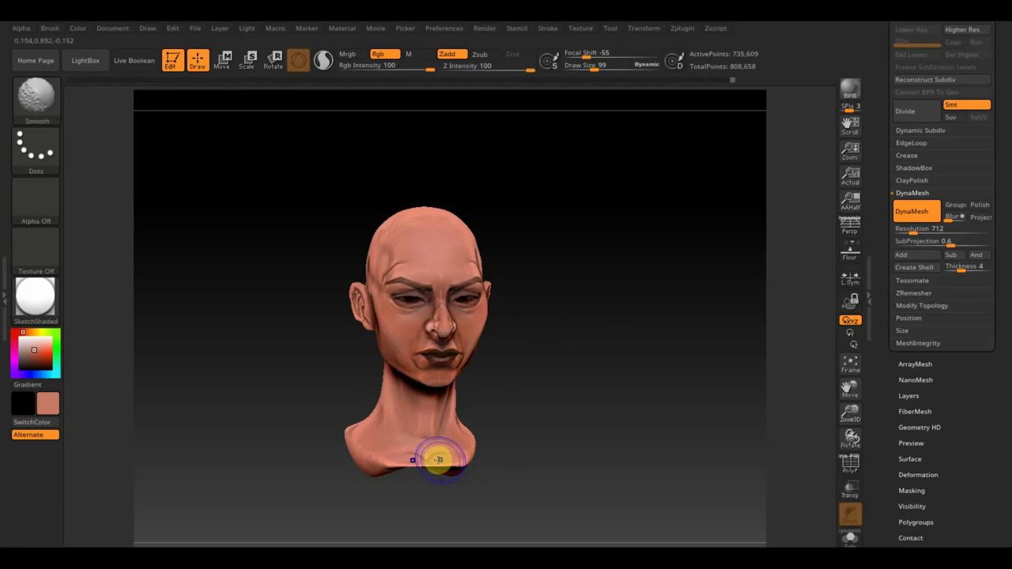
mouse_move(436, 459)
left_mouse_down()
mouse_move(575, 432)
mouse_move(498, 438)
mouse_move(542, 418)
mouse_move(554, 377)
left_mouse_up()
mouse_move(603, 355)
left_mouse_down()
mouse_move(641, 388)
mouse_move(639, 401)
mouse_move(685, 393)
mouse_move(672, 400)
mouse_move(641, 387)
mouse_move(715, 389)
mouse_move(680, 384)
mouse_move(698, 365)
mouse_move(677, 324)
mouse_move(701, 364)
mouse_move(687, 341)
mouse_move(707, 416)
left_mouse_up()
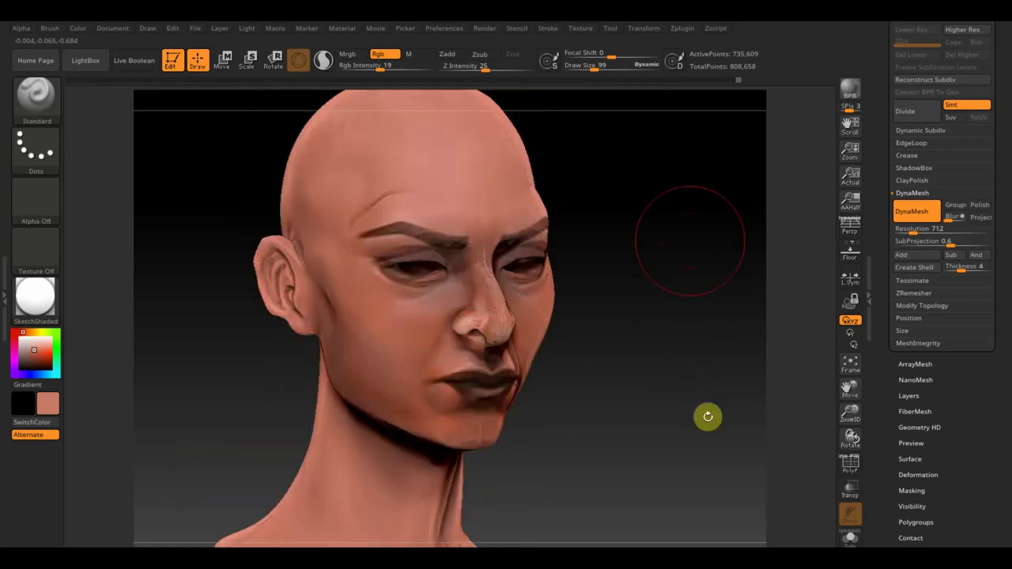
- Set brush size 30, sample a darker then a lighter pink skin colour, and drop intensity to 1
left_click_drag(603, 65, 582, 65)
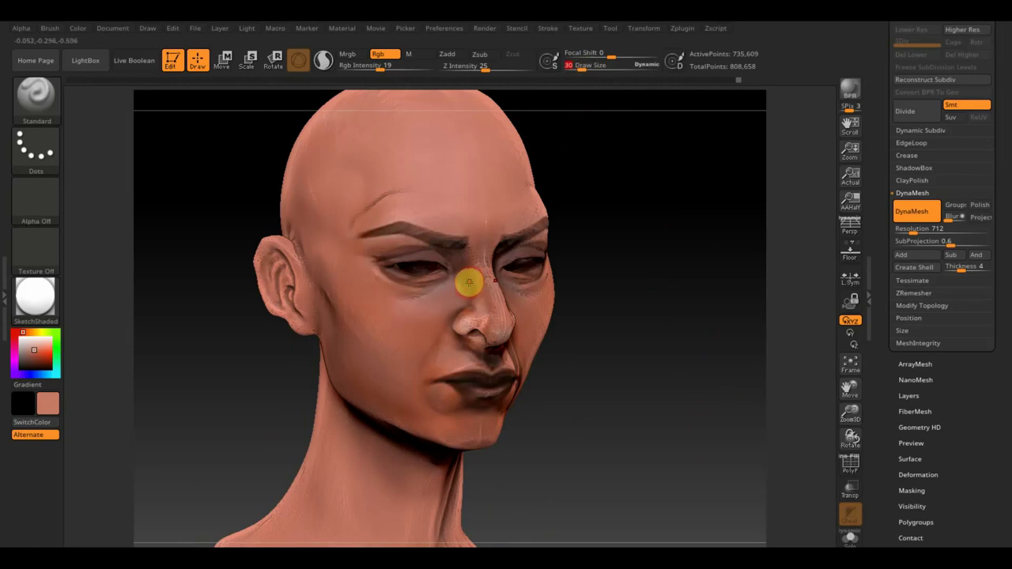
key("c")
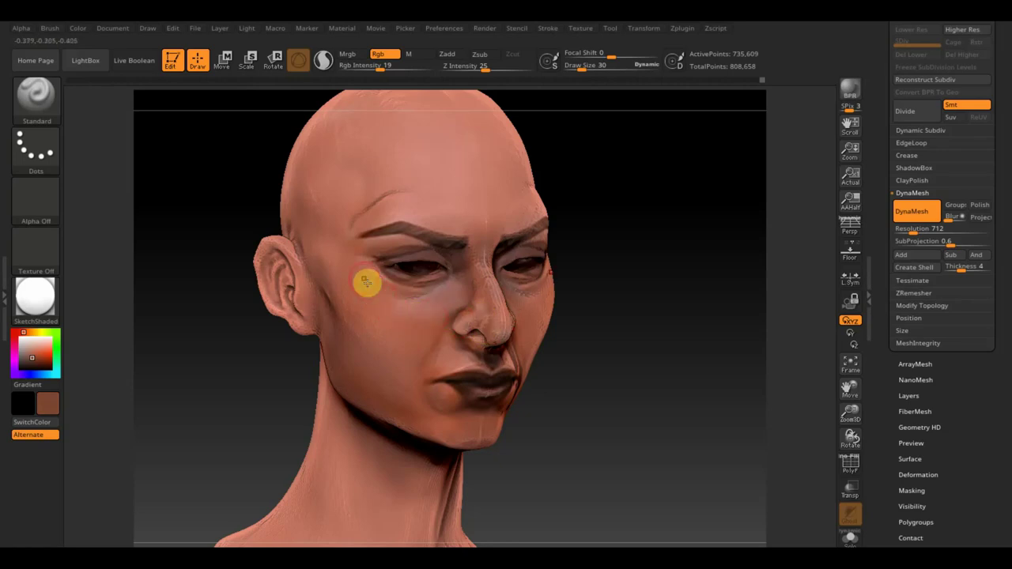
key("c")
key("c")
type("1")
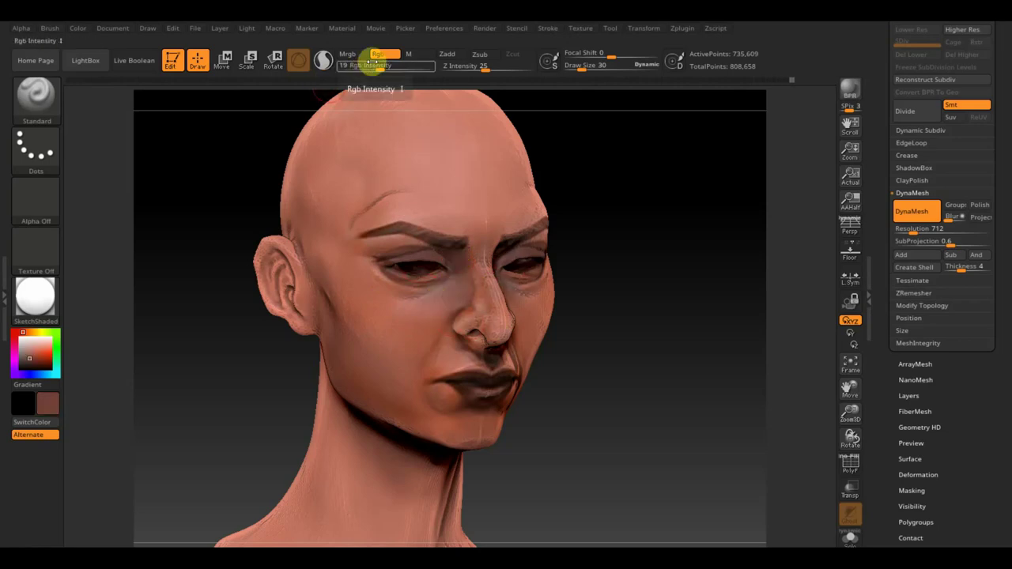
left_click(365, 67)
left_click_drag(351, 68, 340, 67)
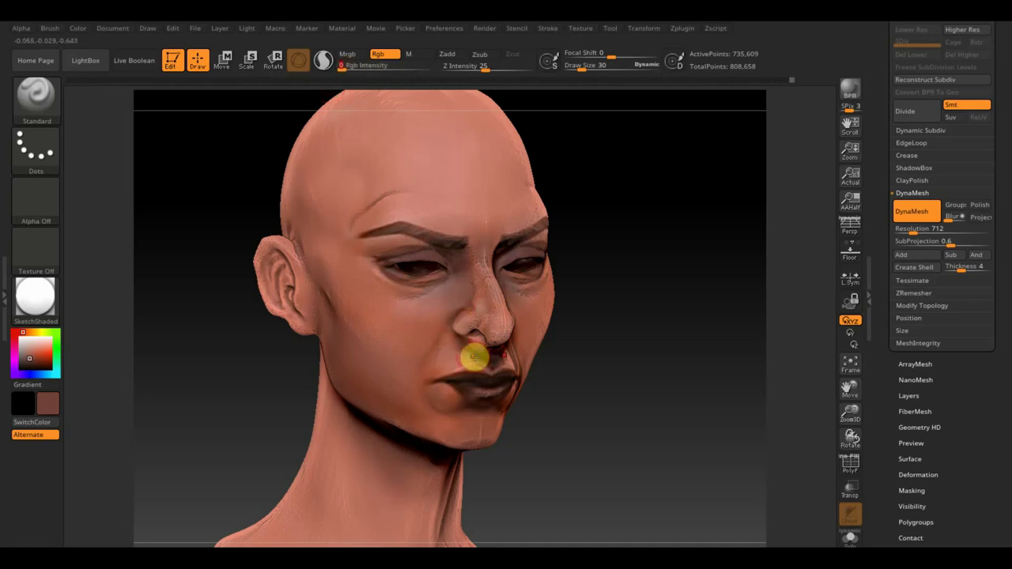
left_click_drag(576, 375, 559, 362, "shift")
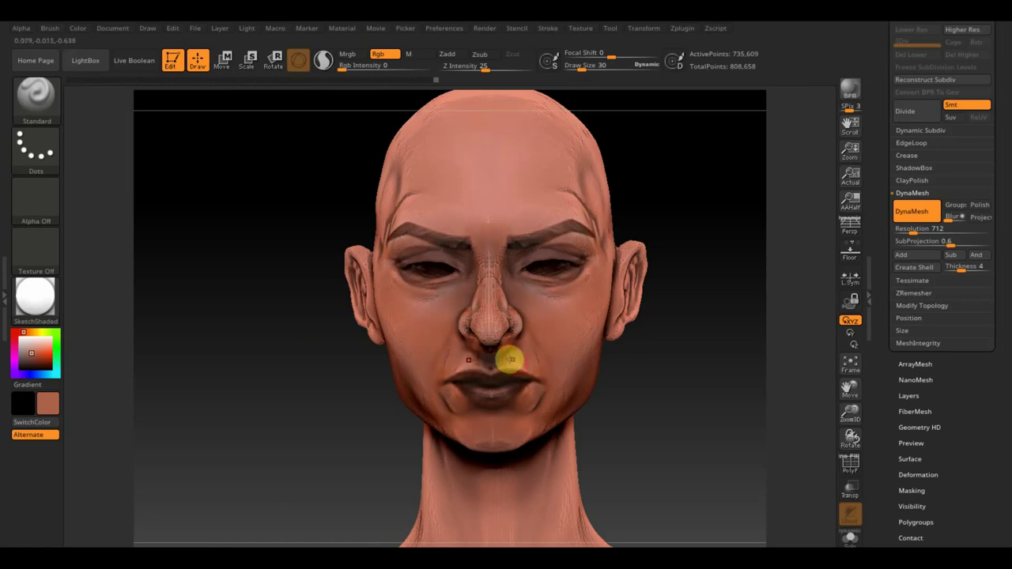
left_click(344, 79)
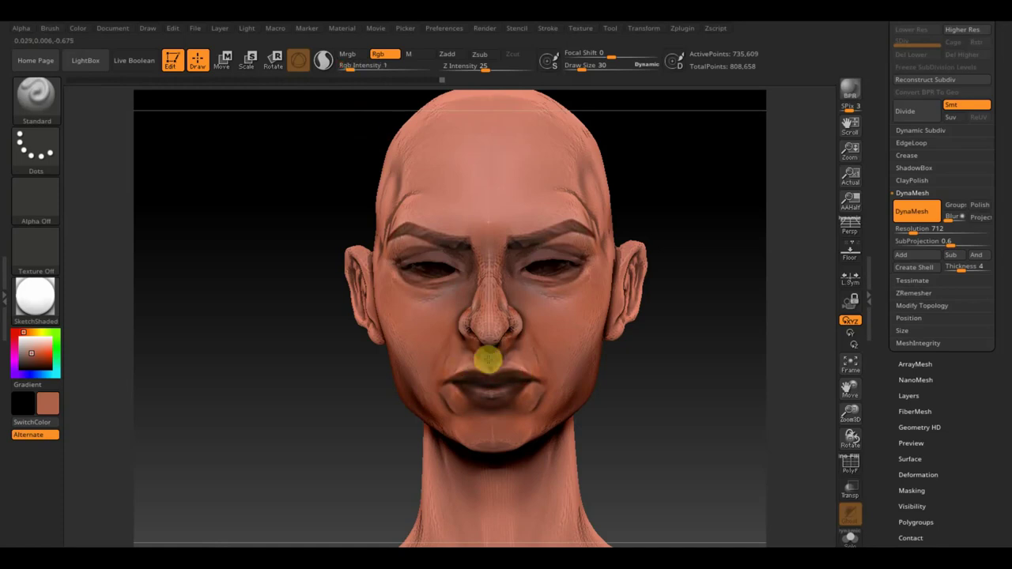
- Smooth away the crease above the left brow, then turn the head to a right side profile
mouse_move(740, 357)
left_mouse_down()
mouse_move(704, 366)
mouse_move(583, 361)
left_mouse_up()
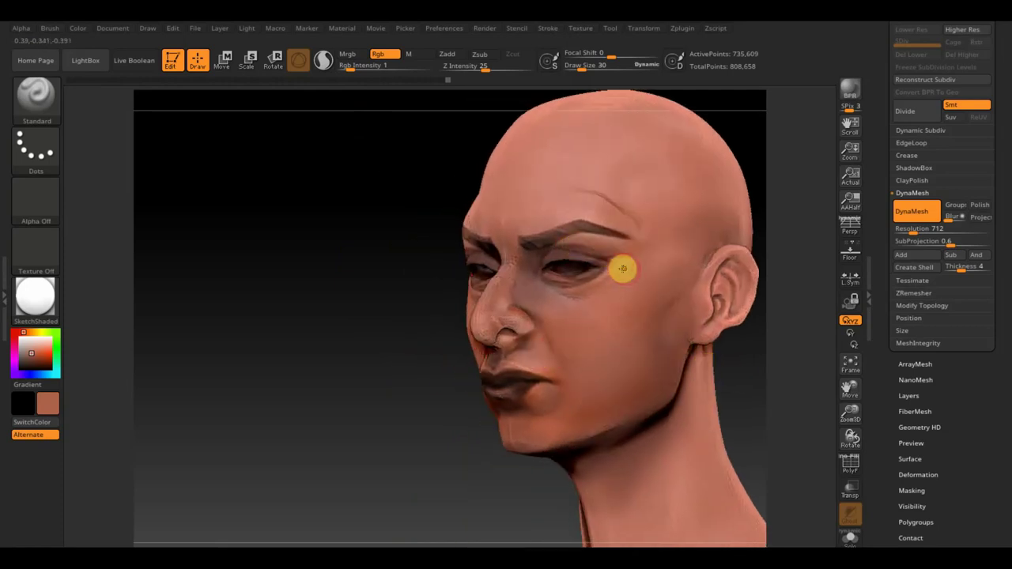
mouse_move(348, 255)
left_mouse_down()
mouse_move(341, 238)
mouse_move(361, 214)
mouse_move(384, 254)
left_mouse_up()
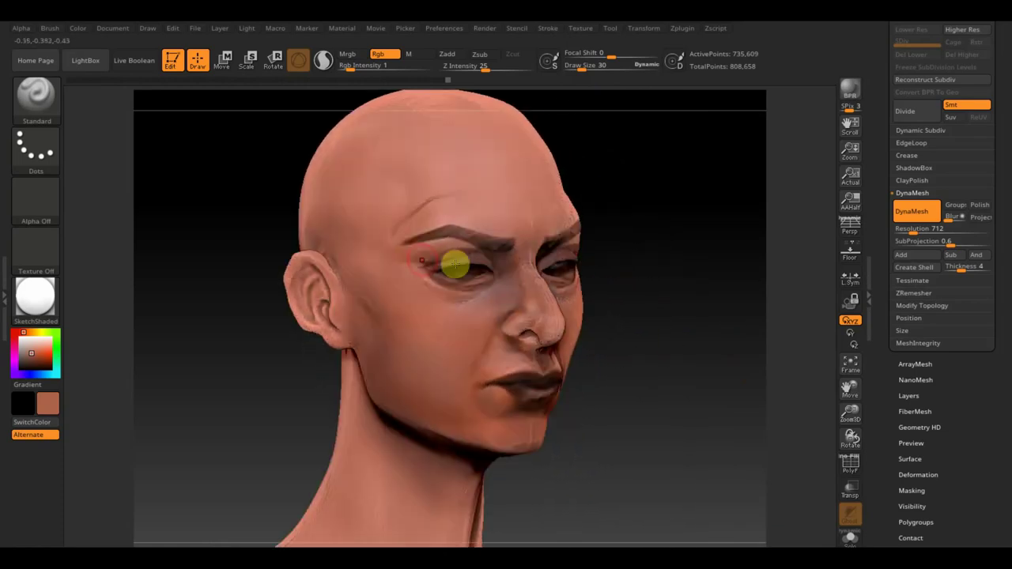
mouse_move(730, 237)
left_mouse_down("shift")
mouse_move(695, 243)
mouse_move(750, 218)
left_mouse_up("shift")
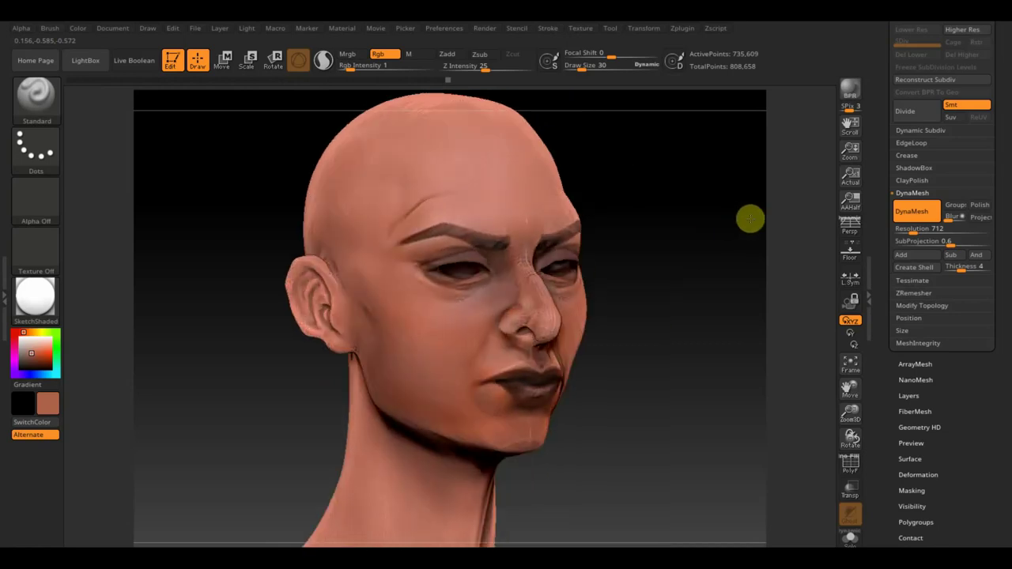
key("shift")
mouse_move(437, 200)
left_mouse_down("shift")
mouse_move(387, 224)
mouse_move(406, 203)
left_mouse_up("shift")
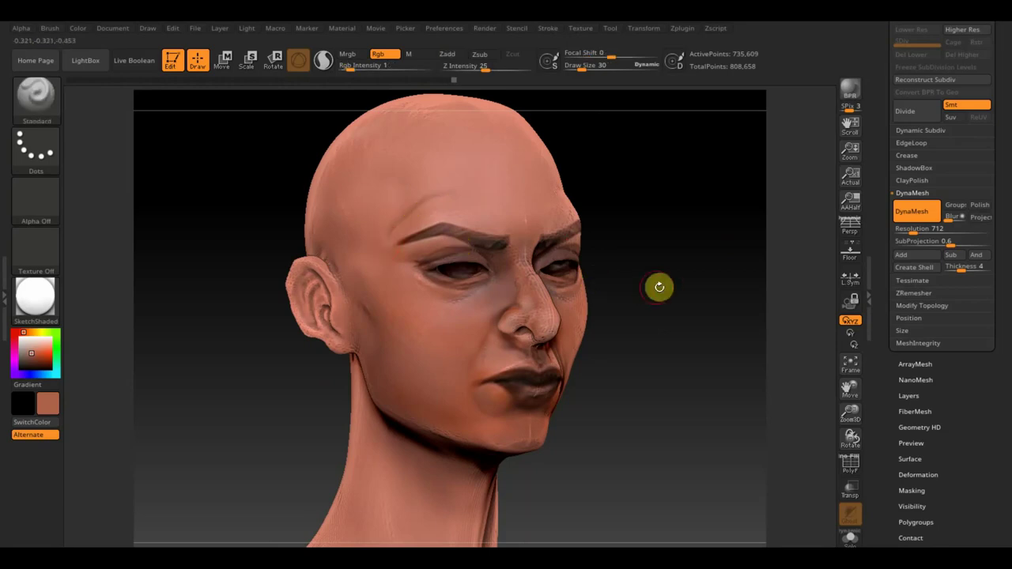
mouse_move(657, 286)
left_mouse_down()
mouse_move(698, 280)
mouse_move(689, 284)
left_mouse_up()
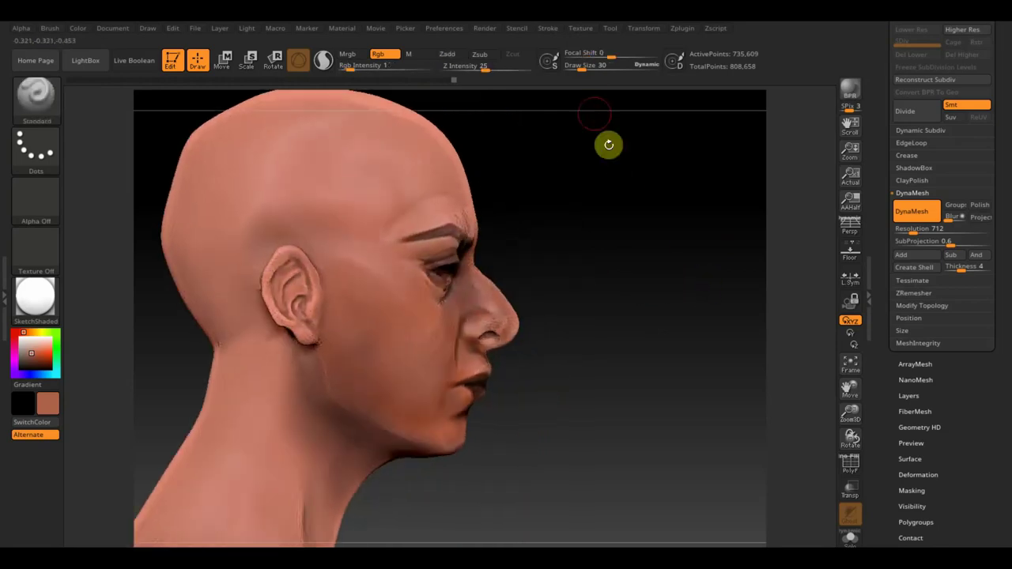
- Bring up Spotlight, move the current reference image aside and select another stored image
left_click(570, 140)
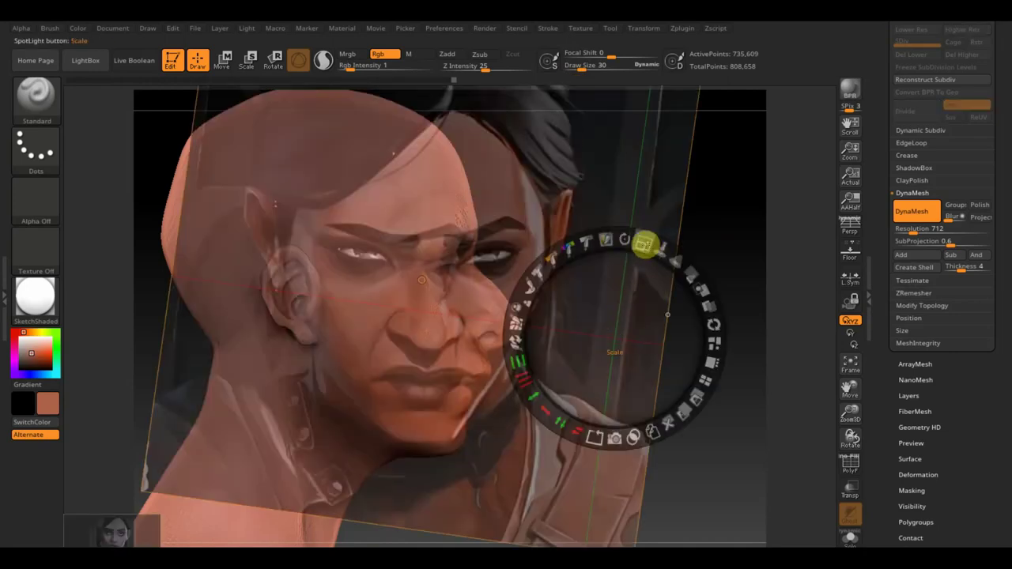
left_click_drag(646, 244, 489, 218)
mouse_move(592, 312)
left_mouse_down()
mouse_move(648, 303)
mouse_move(788, 210)
mouse_move(825, 157)
left_mouse_up()
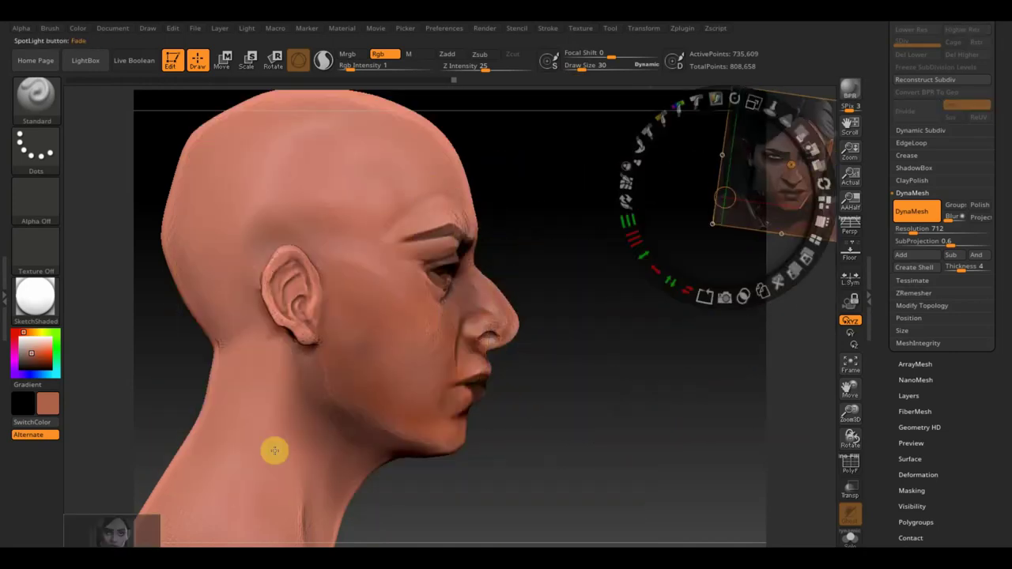
left_click(118, 517)
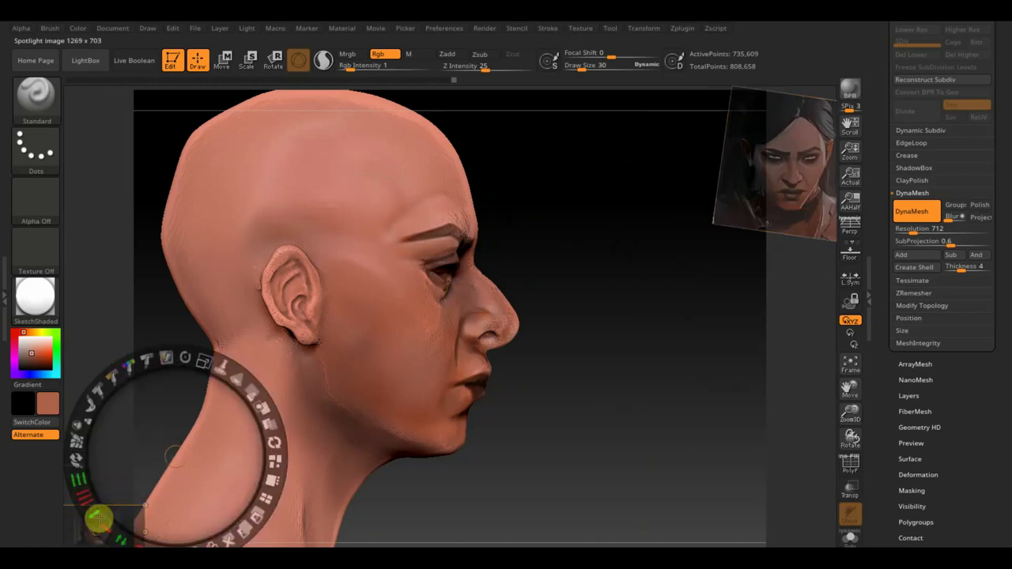
- Import the side-profile screenshot from the Desktop into Spotlight via Texture > Import
left_click(581, 29)
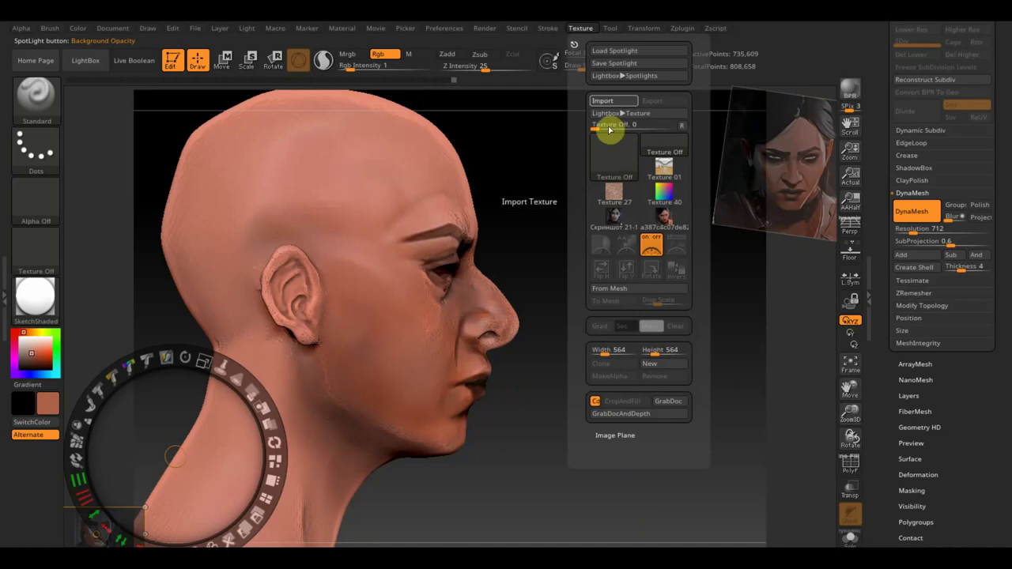
left_click(607, 102)
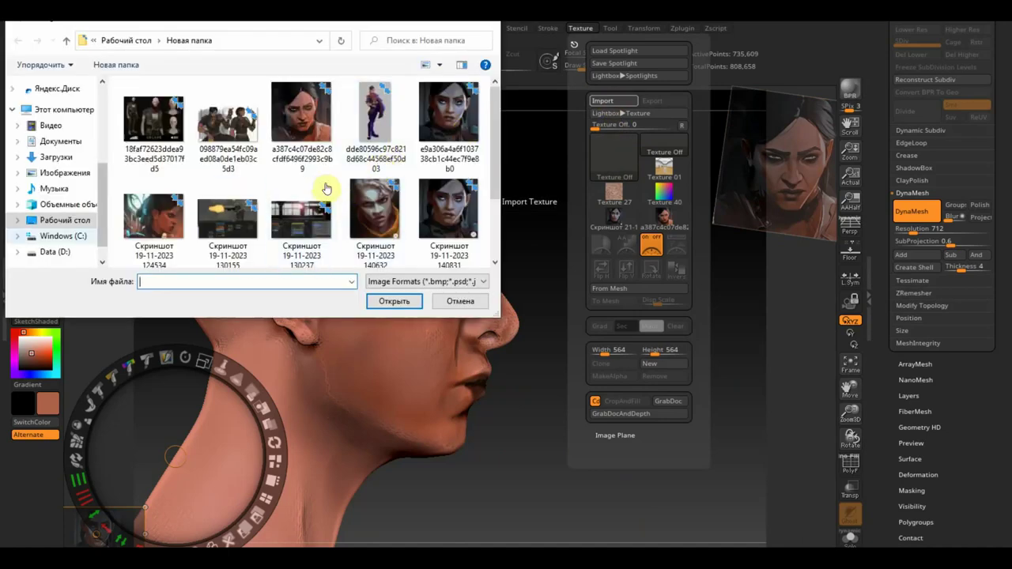
left_click(67, 220)
scroll(445, 207, "down", 2)
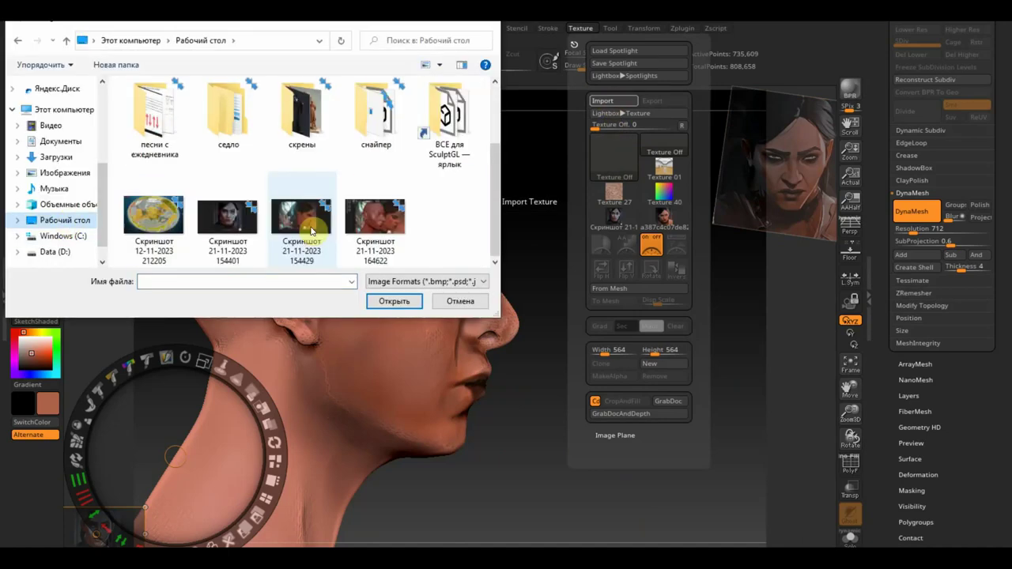
left_click(299, 229)
left_click(393, 301)
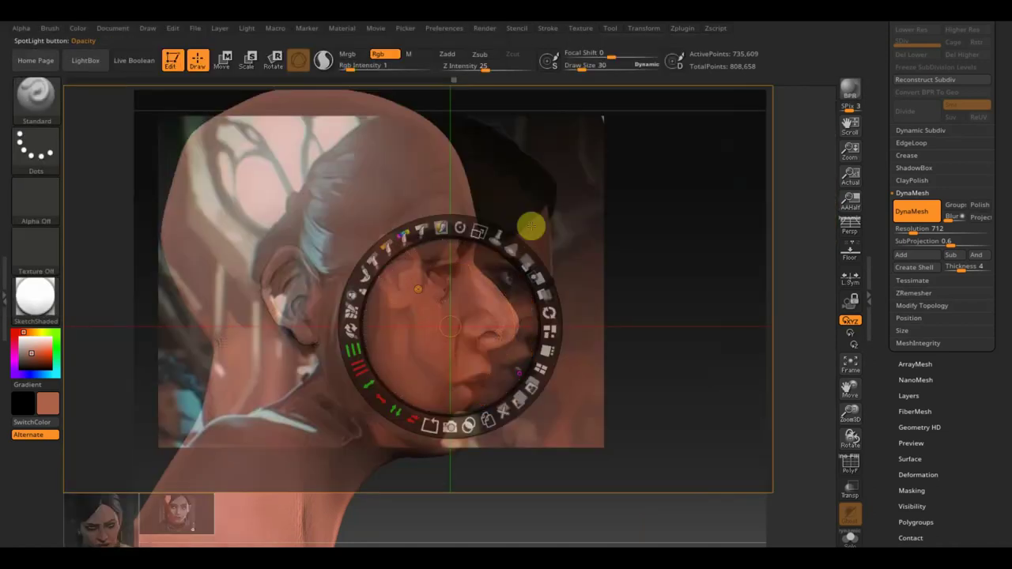
- Enlarge the reference, hide the Spotlight dial, then scale and rotate the head into right profile
mouse_move(446, 259)
left_mouse_down()
mouse_move(524, 271)
mouse_move(526, 279)
mouse_move(472, 287)
mouse_move(504, 358)
left_mouse_up()
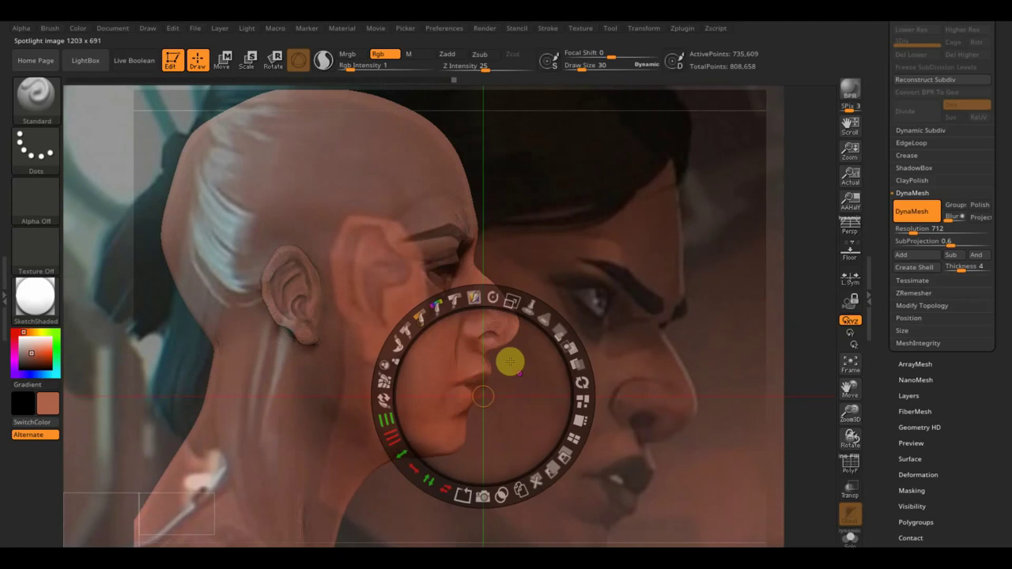
key("z")
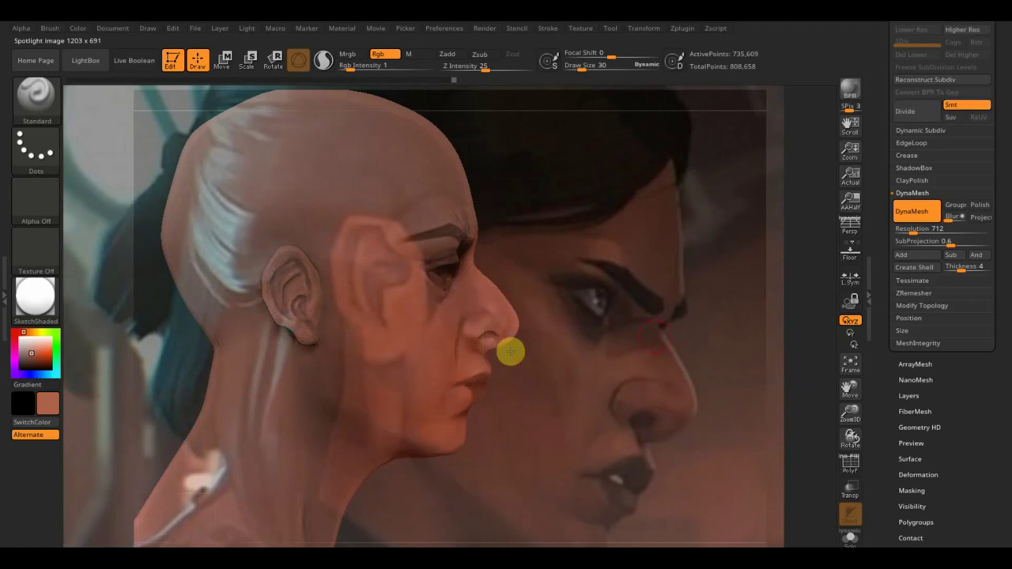
mouse_move(510, 351)
left_mouse_down()
mouse_move(673, 384)
mouse_move(743, 318)
mouse_move(723, 267)
mouse_move(743, 280)
mouse_move(738, 269)
left_mouse_up()
left_click_drag(779, 232, 780, 230)
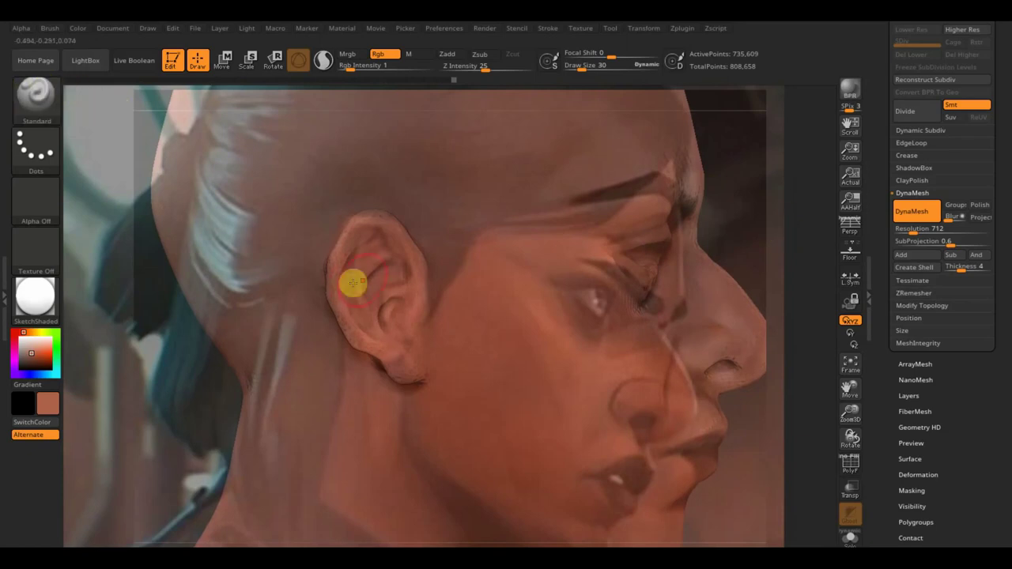
- Reshape the ear with Move Topological, then paint its inner bowl darker with Standard at Rgb Intensity 90
left_click(48, 108)
left_click(566, 291)
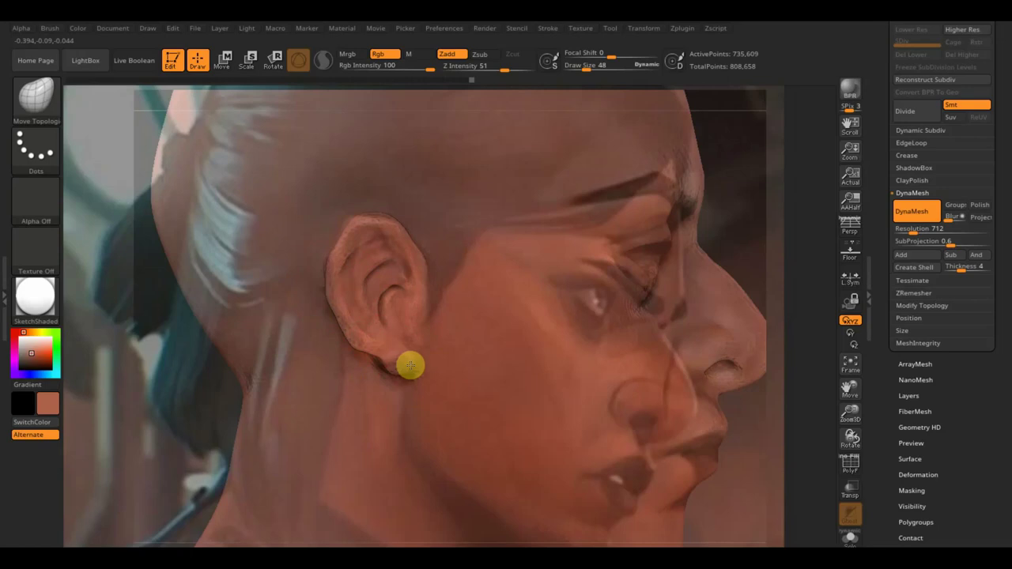
left_click(36, 103)
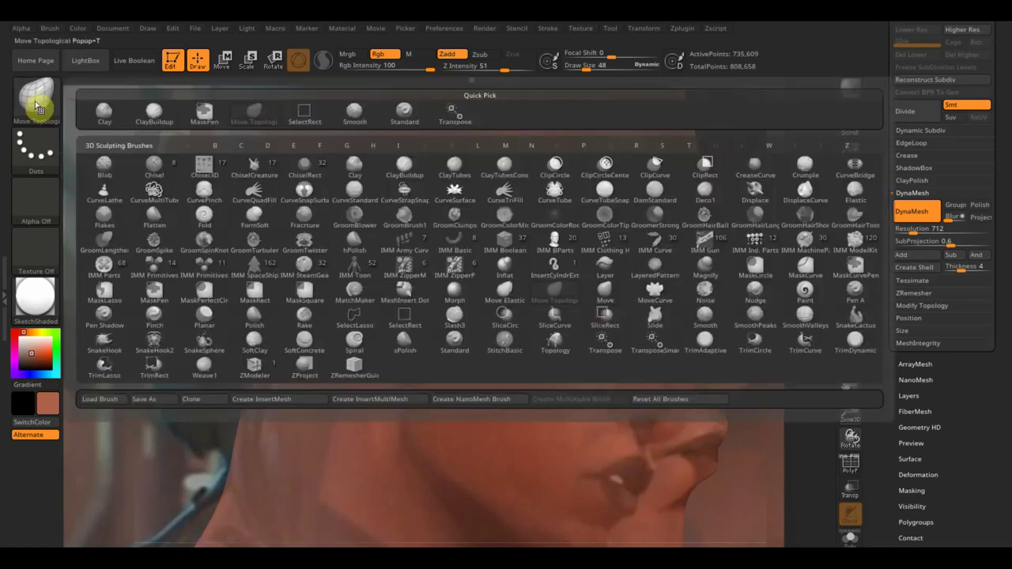
left_click(404, 112)
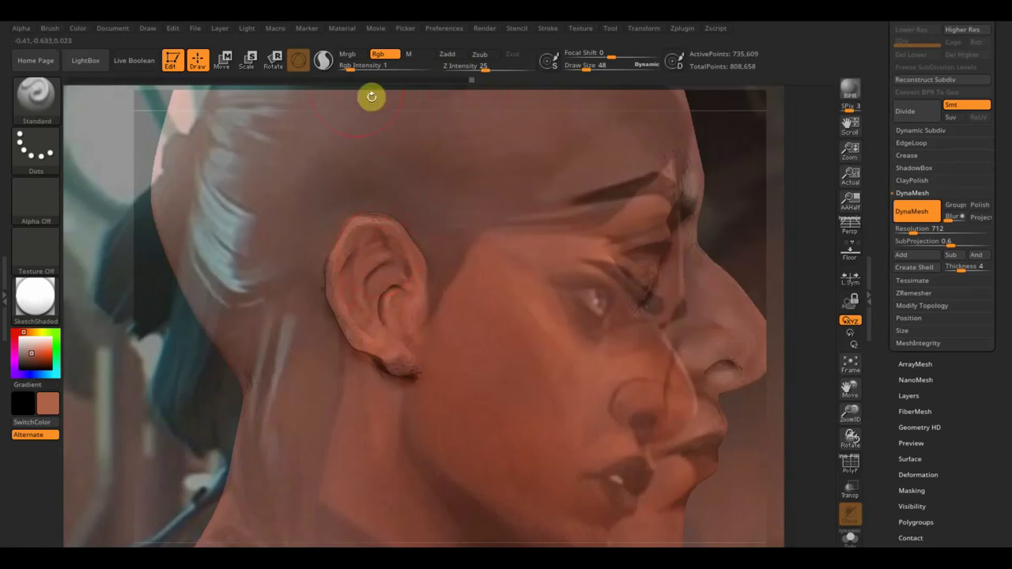
left_click_drag(355, 65, 421, 67)
mouse_move(395, 276)
left_mouse_down()
mouse_move(380, 291)
mouse_move(366, 248)
mouse_move(345, 279)
mouse_move(395, 309)
mouse_move(395, 345)
mouse_move(406, 350)
mouse_move(361, 271)
mouse_move(388, 293)
mouse_move(377, 264)
mouse_move(359, 293)
left_mouse_up()
- Hide the reference overlay and adjust brush falloff, Draw Size and Rgb Intensity down to 8
key("shift+z")
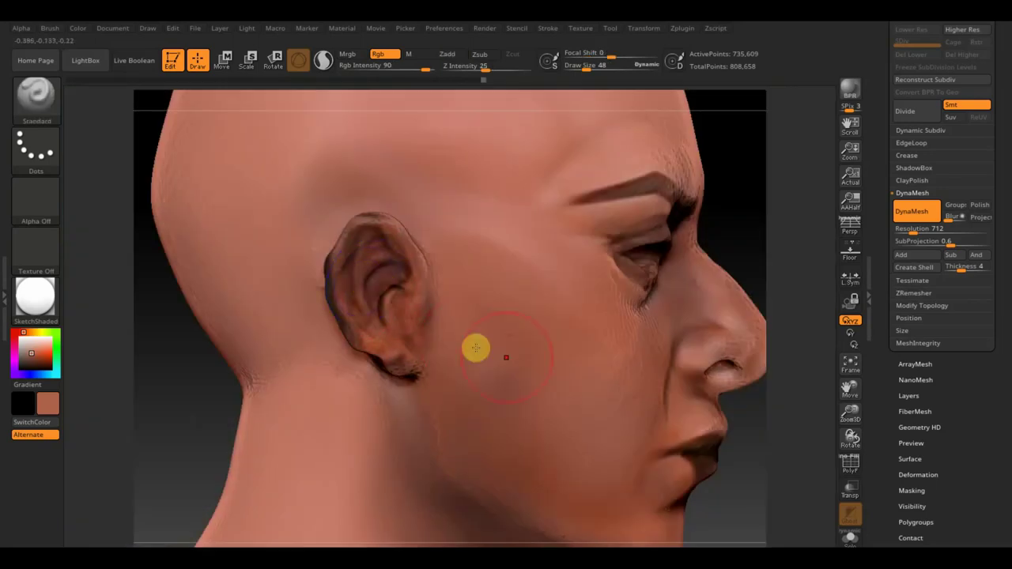
left_click(622, 50)
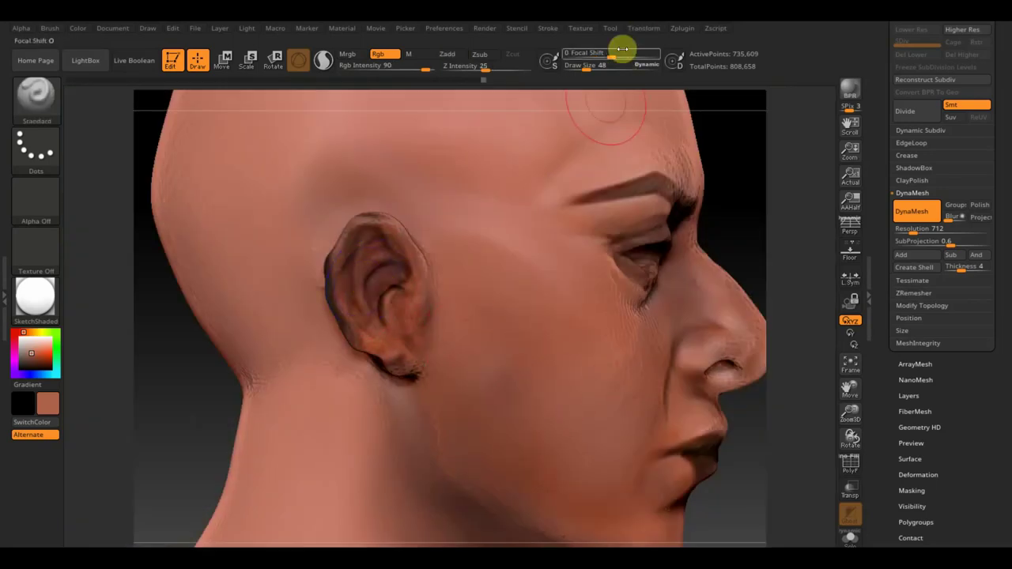
left_click_drag(622, 49, 585, 52)
key("shift+z")
key("shift+z")
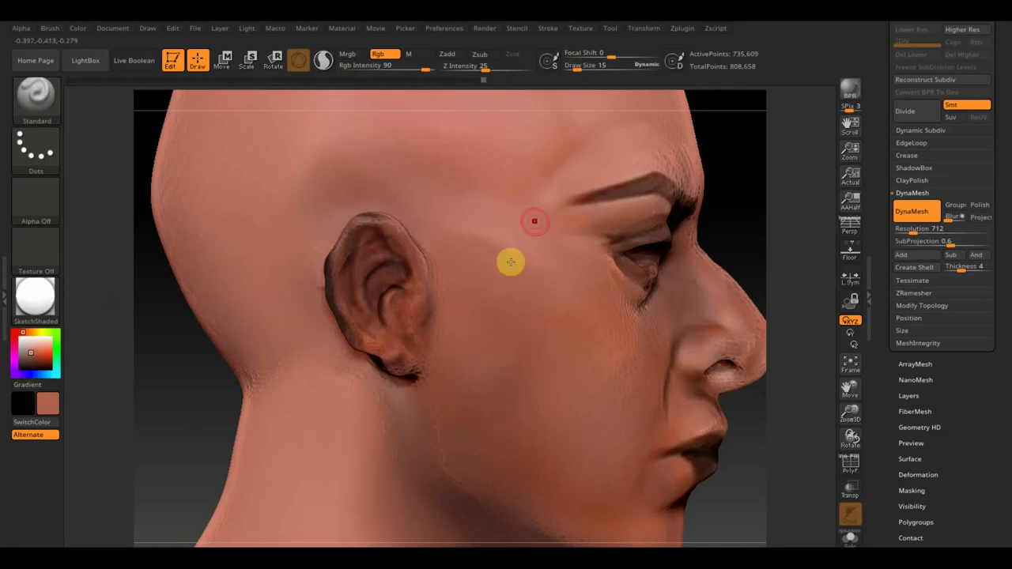
left_click_drag(577, 66, 594, 66)
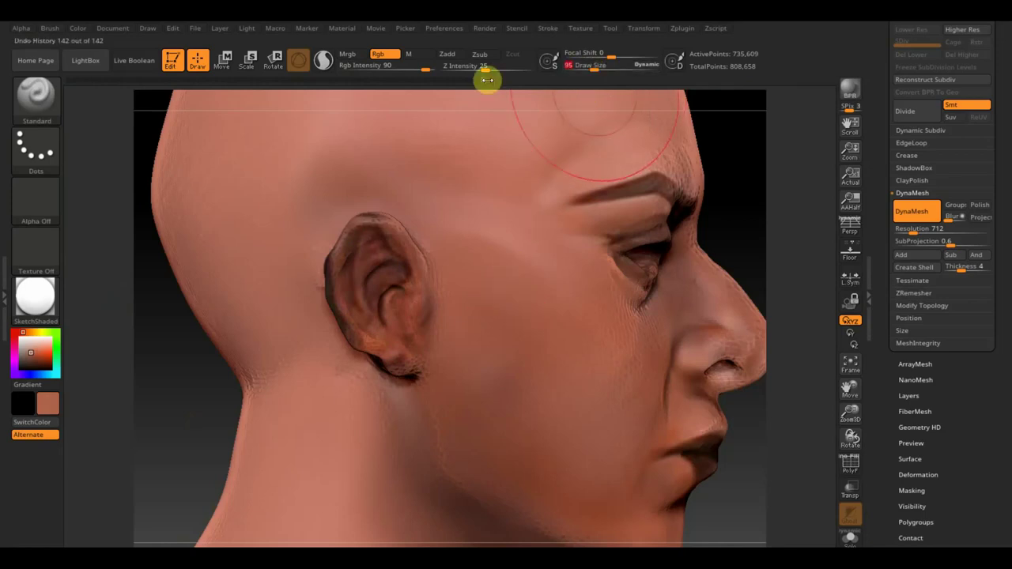
left_click_drag(427, 68, 372, 68)
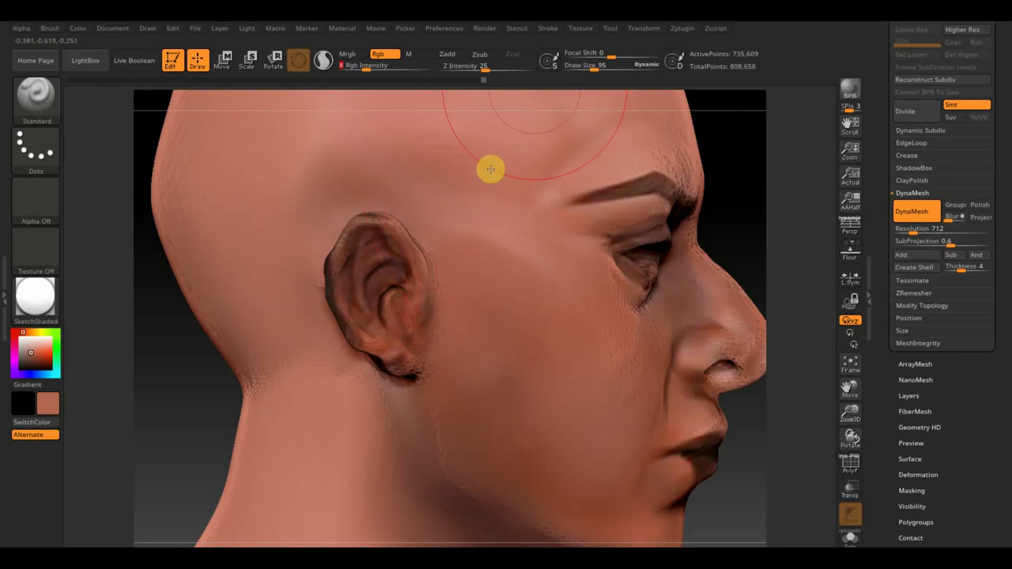
left_click_drag(593, 68, 577, 70)
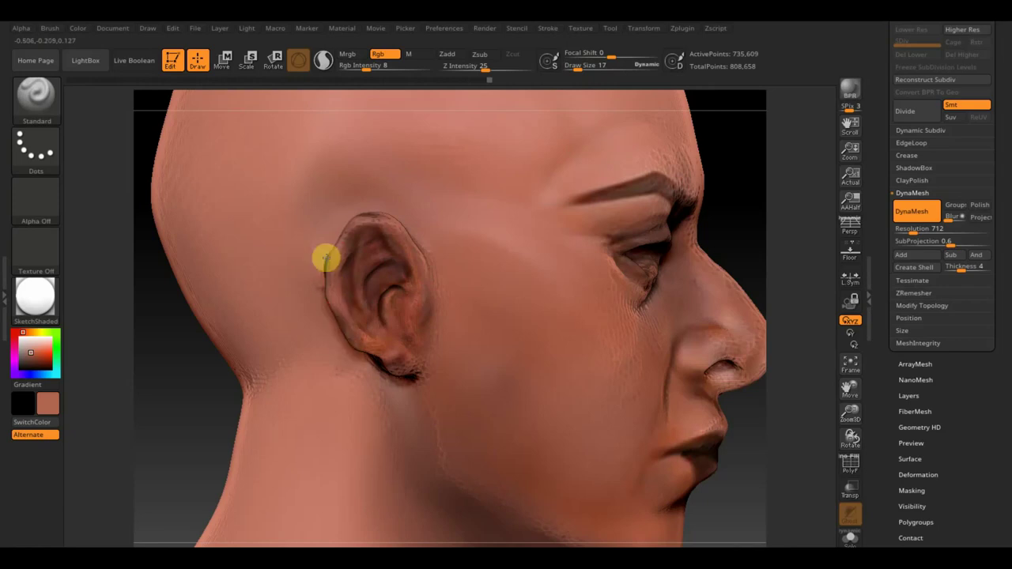
- Paint darker shading along the ear's upper rim, soften its front rim and shade the bowl
mouse_move(295, 287)
right_mouse_down()
mouse_move(171, 374)
mouse_move(287, 309)
right_mouse_up()
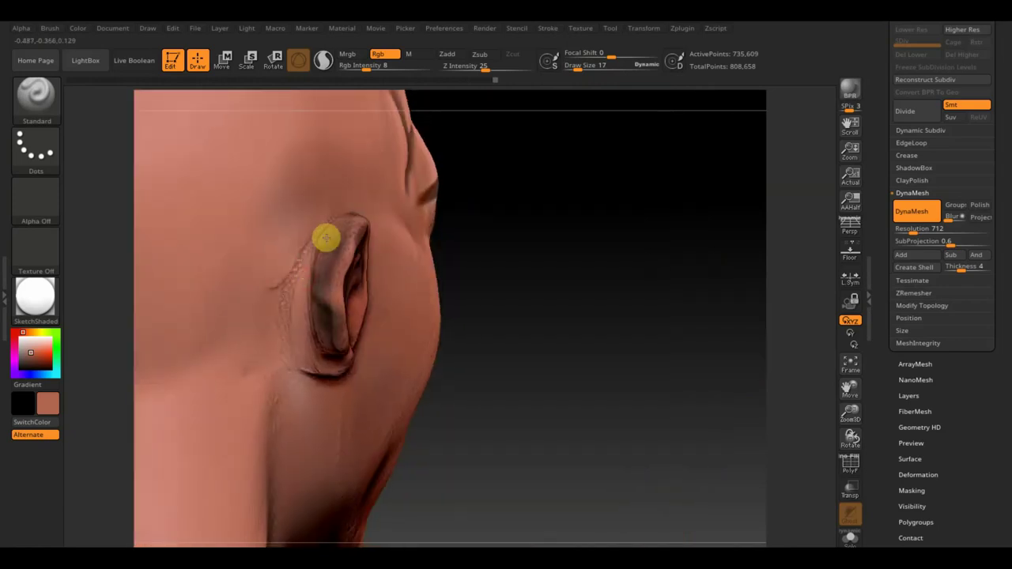
mouse_move(329, 236)
left_mouse_down()
mouse_move(351, 226)
mouse_move(333, 242)
mouse_move(318, 313)
left_mouse_up()
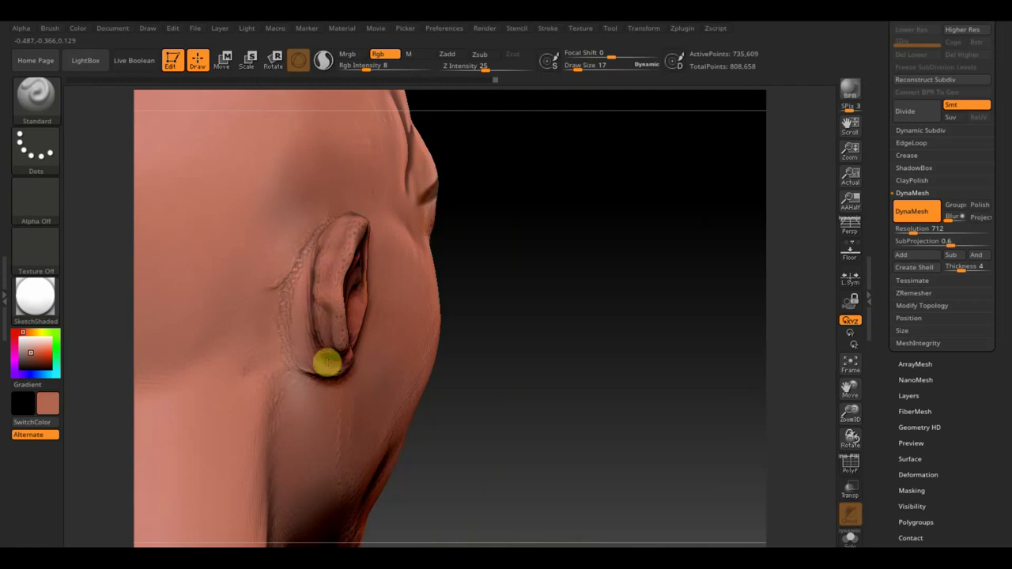
mouse_move(342, 373)
right_mouse_down()
mouse_move(593, 339)
mouse_move(551, 339)
right_mouse_up()
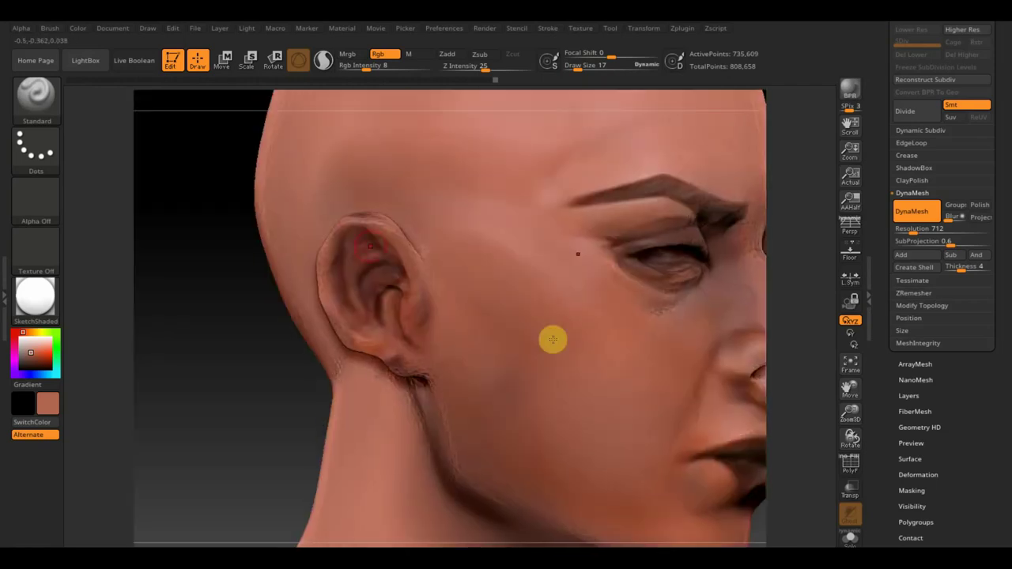
mouse_move(331, 253)
left_mouse_down()
mouse_move(357, 251)
mouse_move(357, 277)
mouse_move(392, 278)
left_mouse_up()
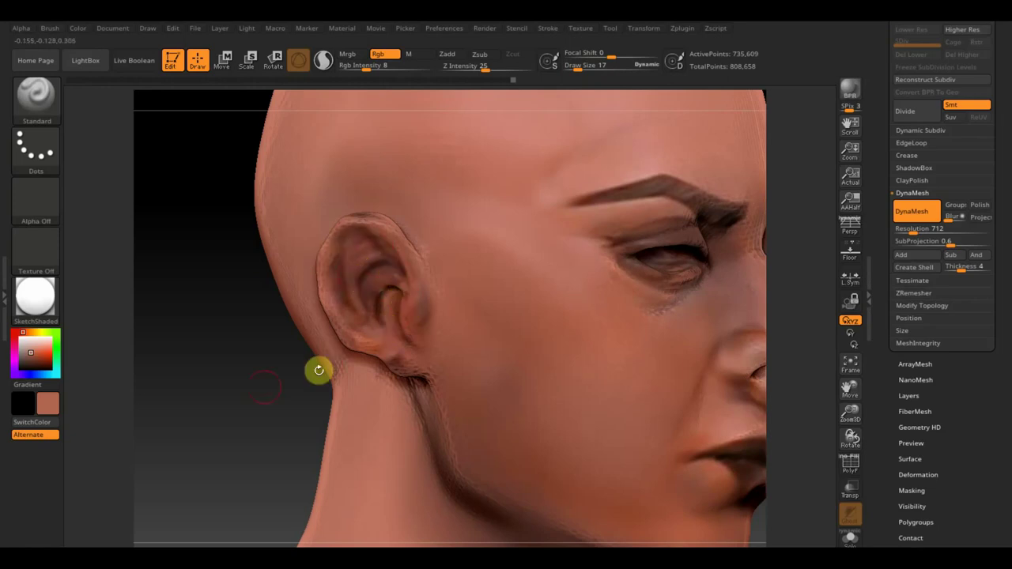
left_click_drag(248, 391, 234, 413)
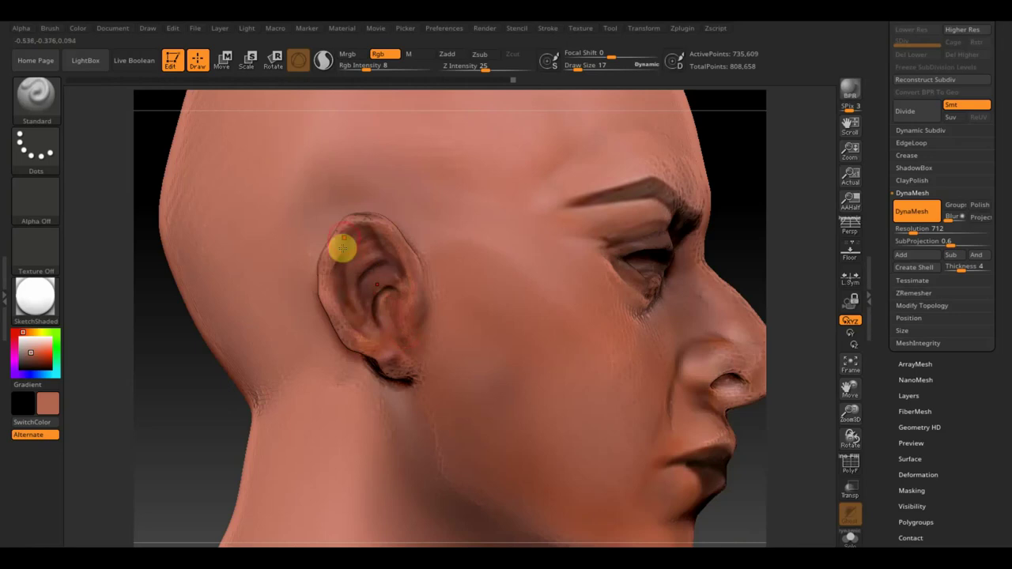
mouse_move(341, 288)
left_mouse_down()
mouse_move(390, 308)
mouse_move(389, 234)
mouse_move(409, 362)
left_mouse_up()
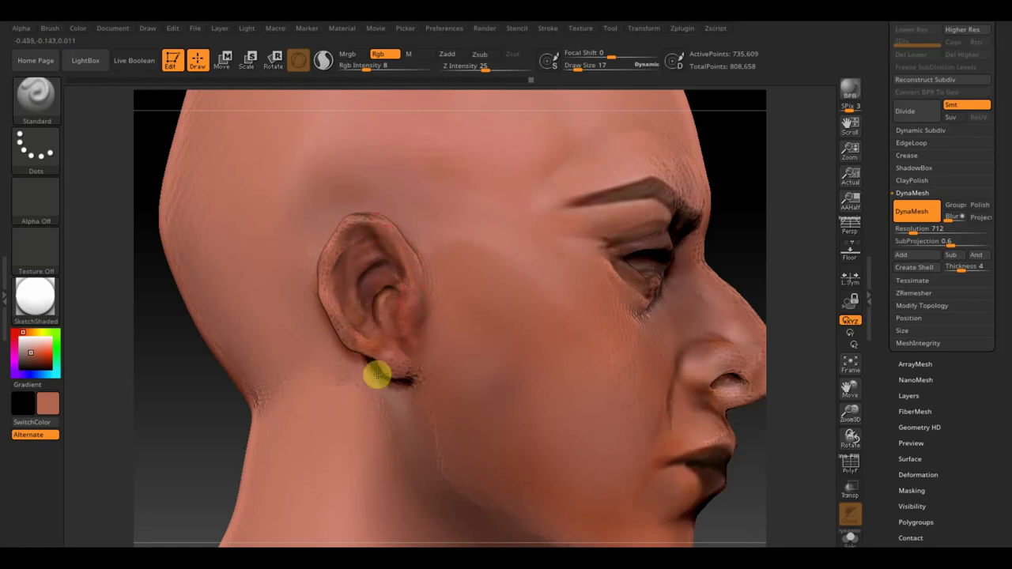
- Shade the cheek in front of the ear, the neck below and upper bowl; enlarge Draw Size to 109
mouse_move(427, 359)
left_mouse_down()
mouse_move(425, 318)
mouse_move(435, 355)
mouse_move(396, 283)
mouse_move(356, 250)
left_mouse_up()
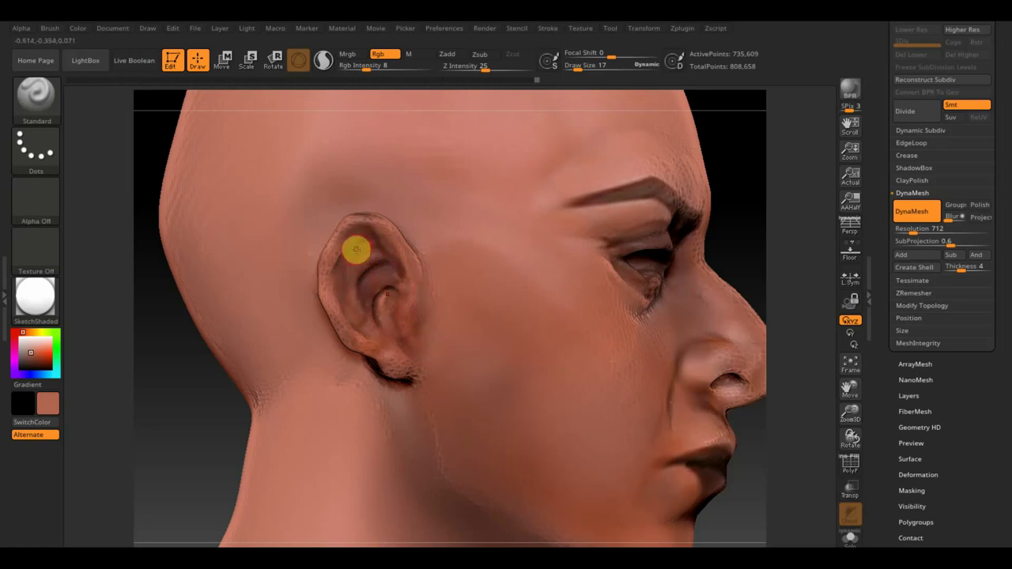
left_click_drag(499, 436, 431, 463)
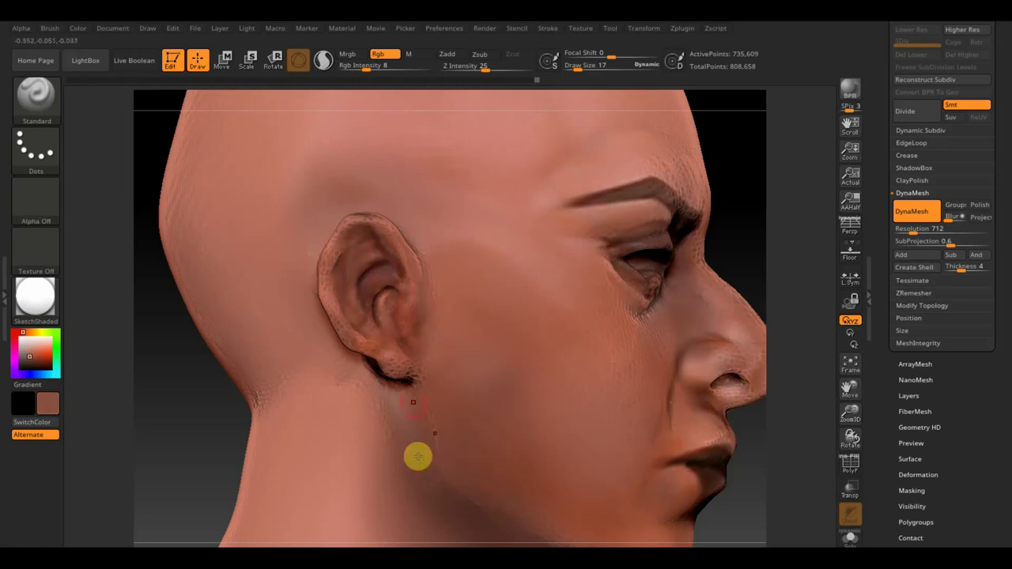
left_click_drag(405, 273, 373, 229)
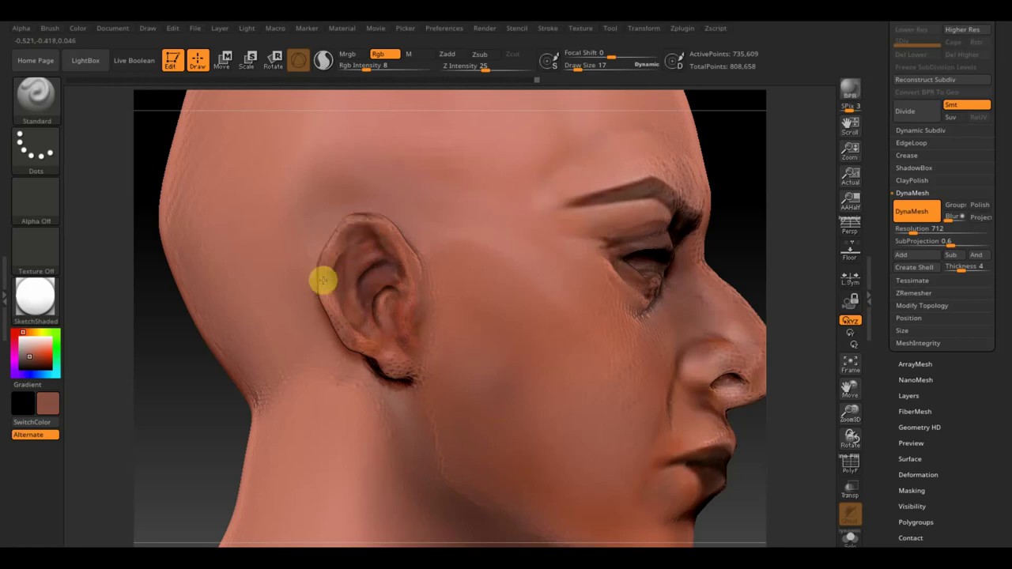
left_click_drag(465, 290, 430, 307)
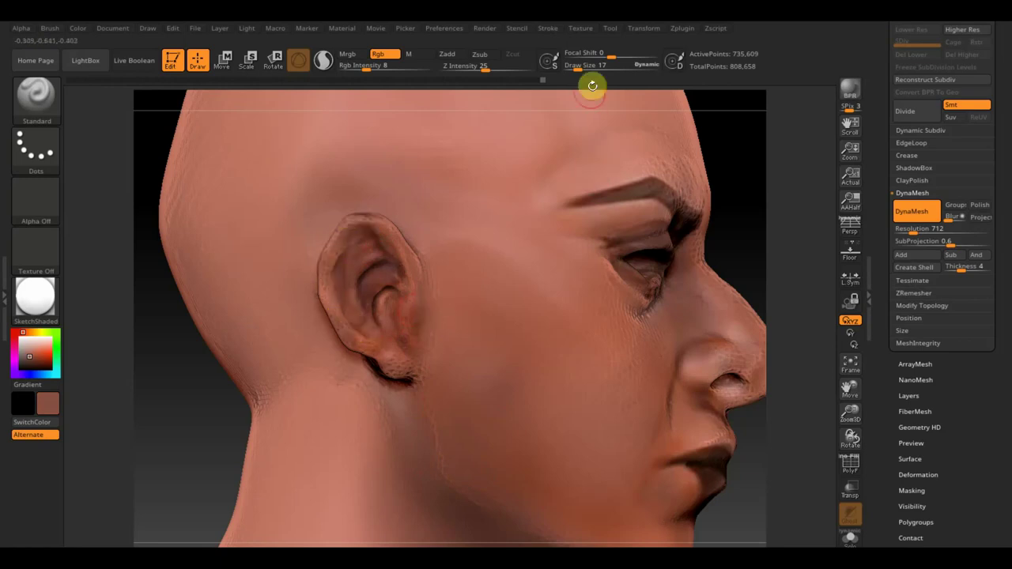
left_click_drag(585, 81, 601, 69)
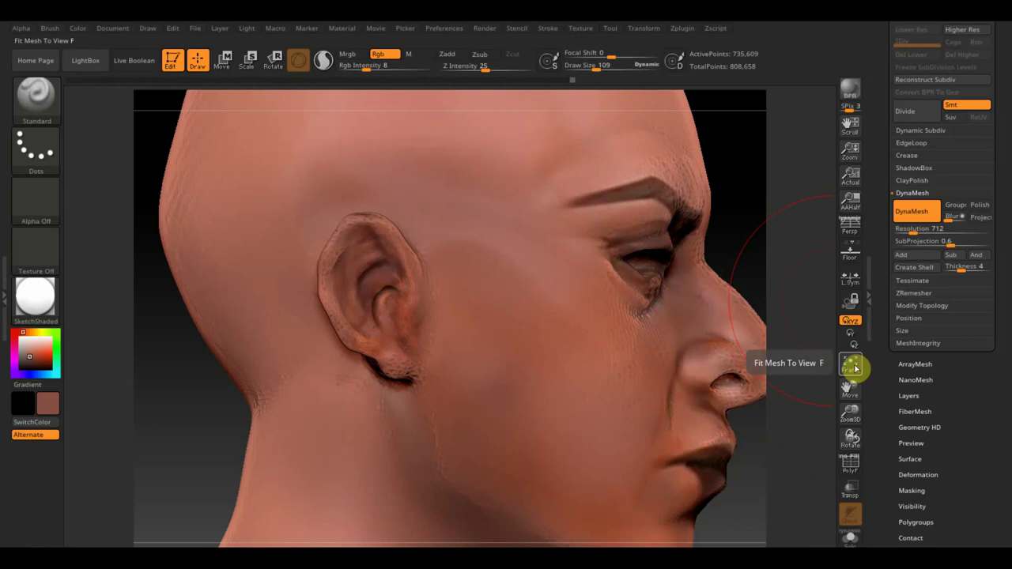
- Frame the head, turn it toward the face and set Draw Size to 23
left_click(856, 364)
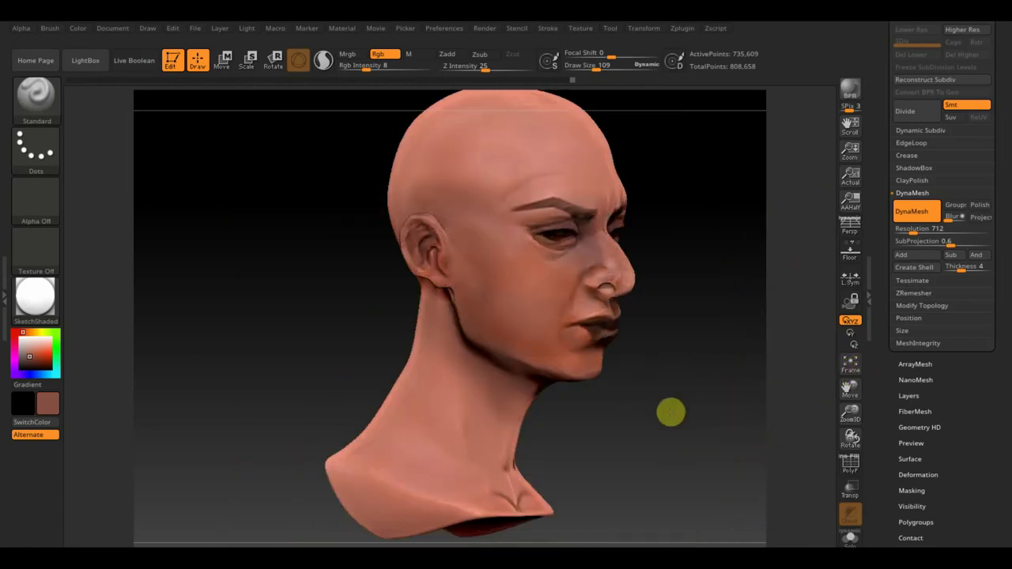
left_click_drag(670, 412, 711, 490)
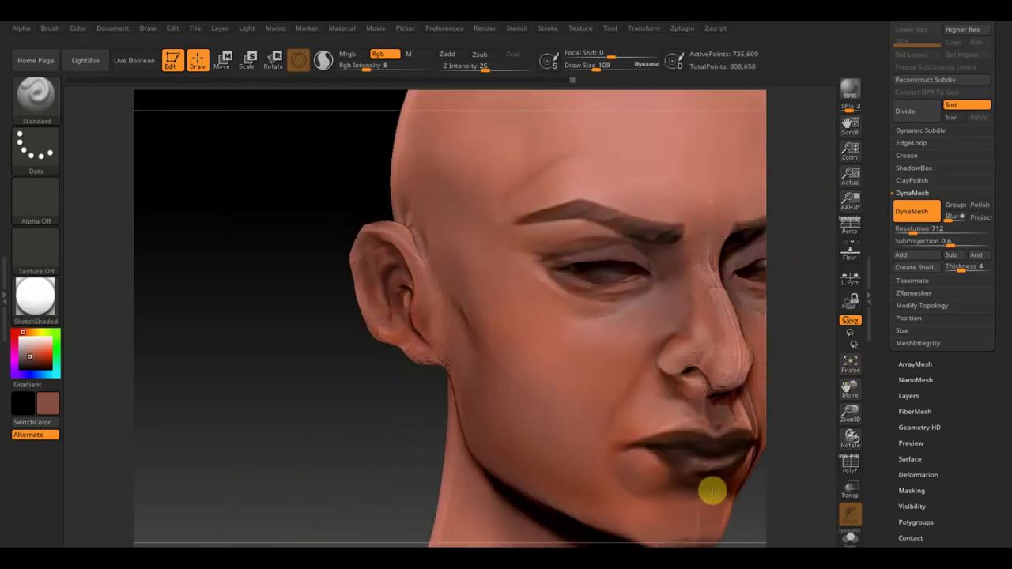
left_click_drag(228, 441, 422, 222)
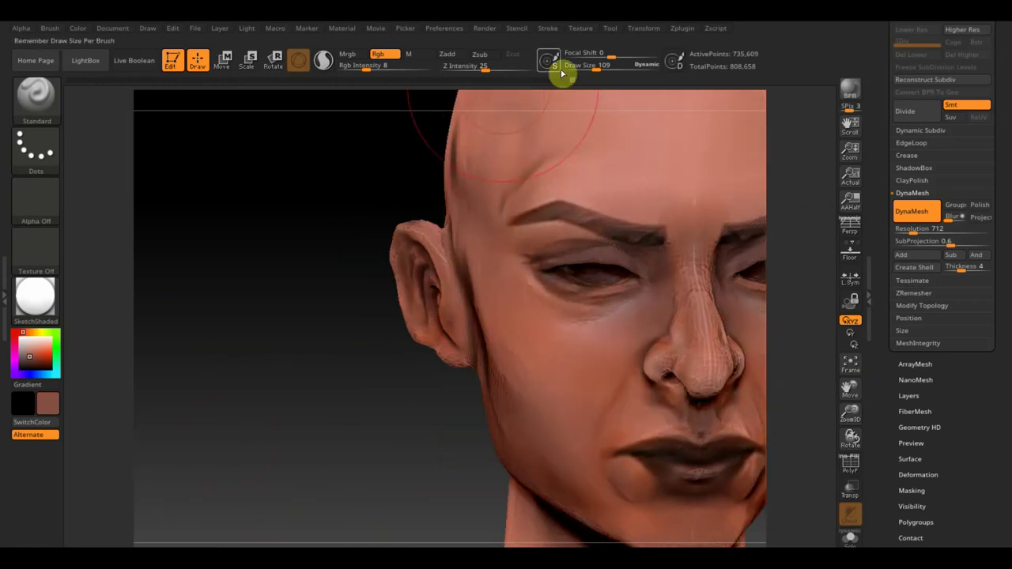
left_click(597, 68)
type("23")
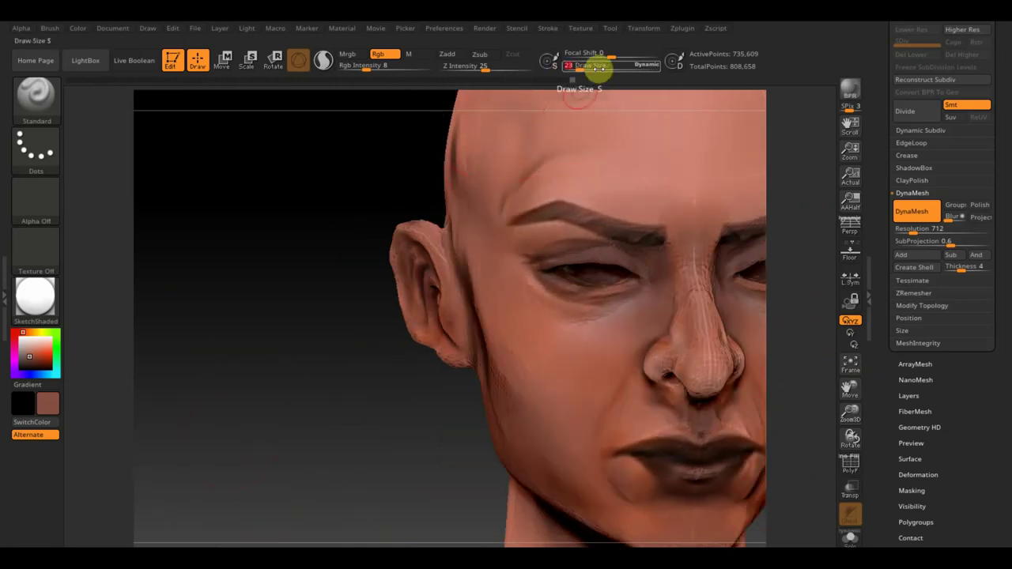
key("Return")
- Smooth the area under the eye with Shift, then rotate the head to inspect it
left_click_drag(399, 302, 301, 316)
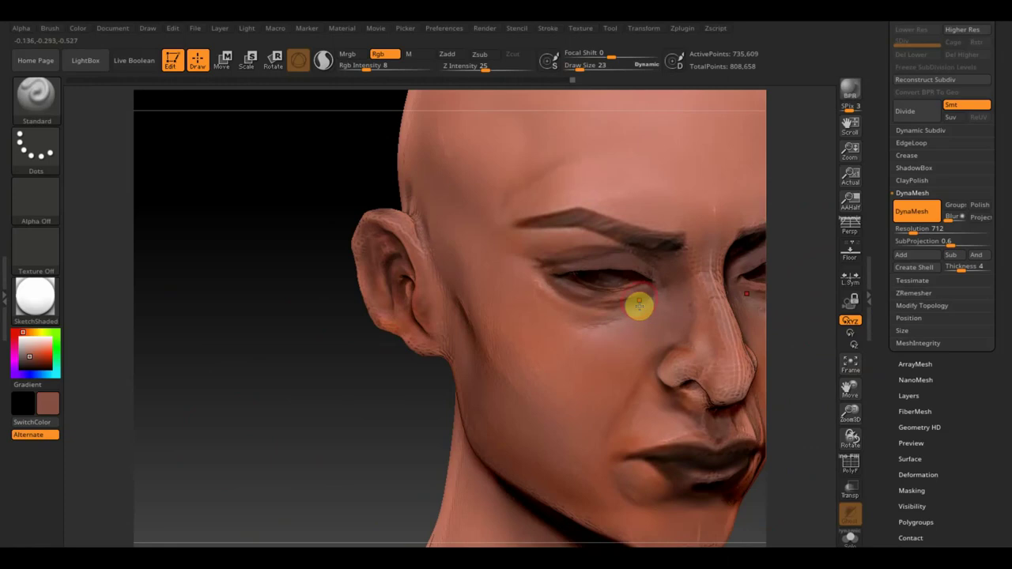
key("shift")
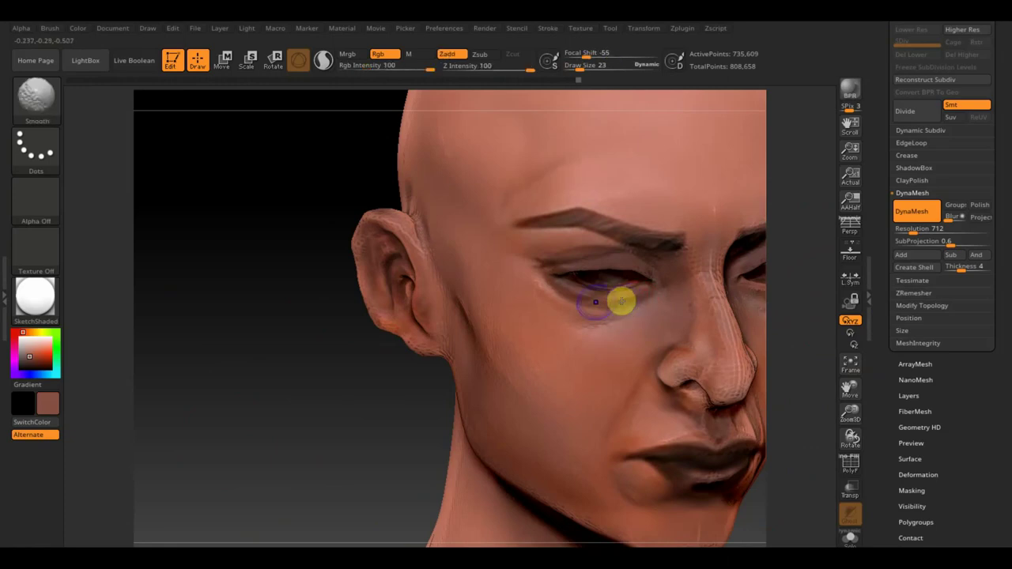
left_click_drag(622, 300, 564, 301, "shift")
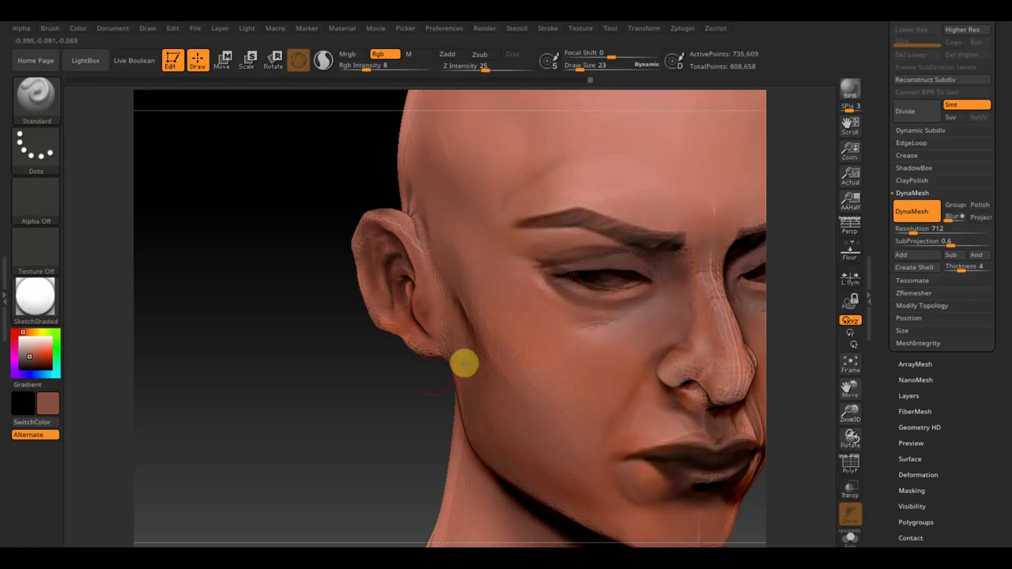
mouse_move(468, 366)
right_mouse_down()
mouse_move(294, 388)
mouse_move(320, 346)
mouse_move(322, 354)
mouse_move(298, 360)
right_mouse_up()
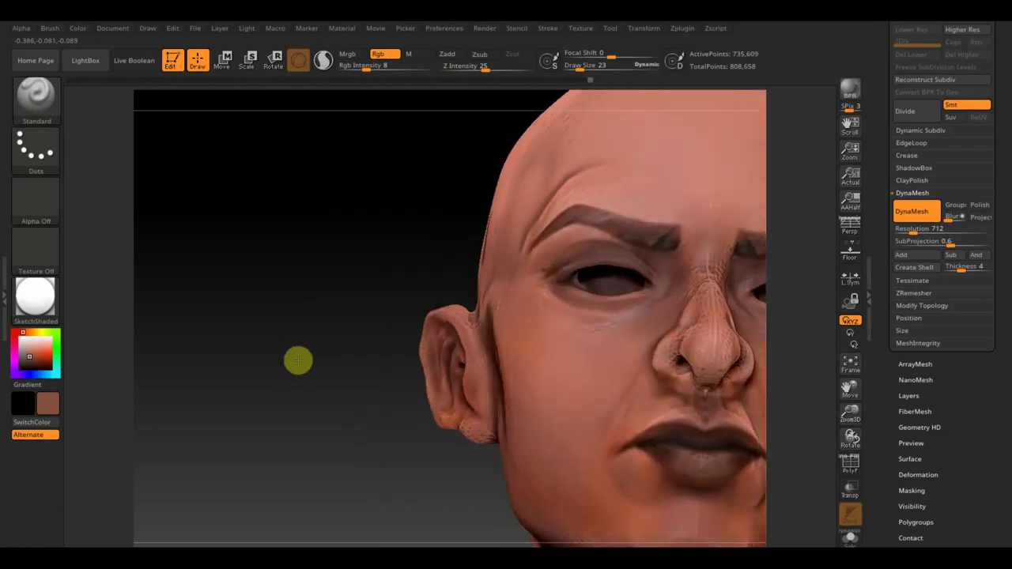
mouse_move(264, 332)
right_mouse_down()
mouse_move(266, 350)
mouse_move(253, 315)
right_mouse_up()
key("f")
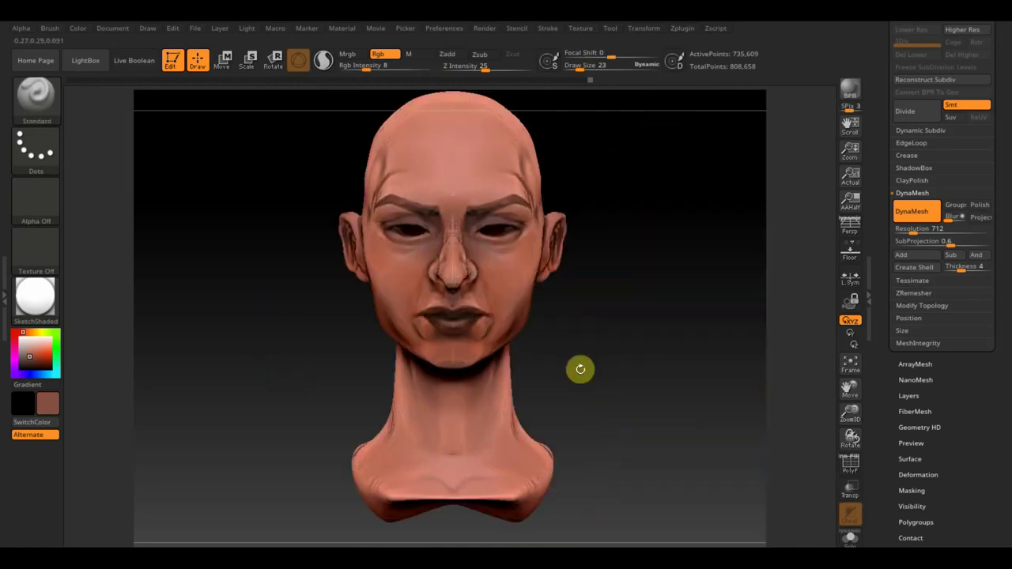
mouse_move(584, 364)
right_mouse_down()
mouse_move(664, 401)
mouse_move(682, 395)
mouse_move(704, 421)
mouse_move(737, 424)
right_mouse_up()
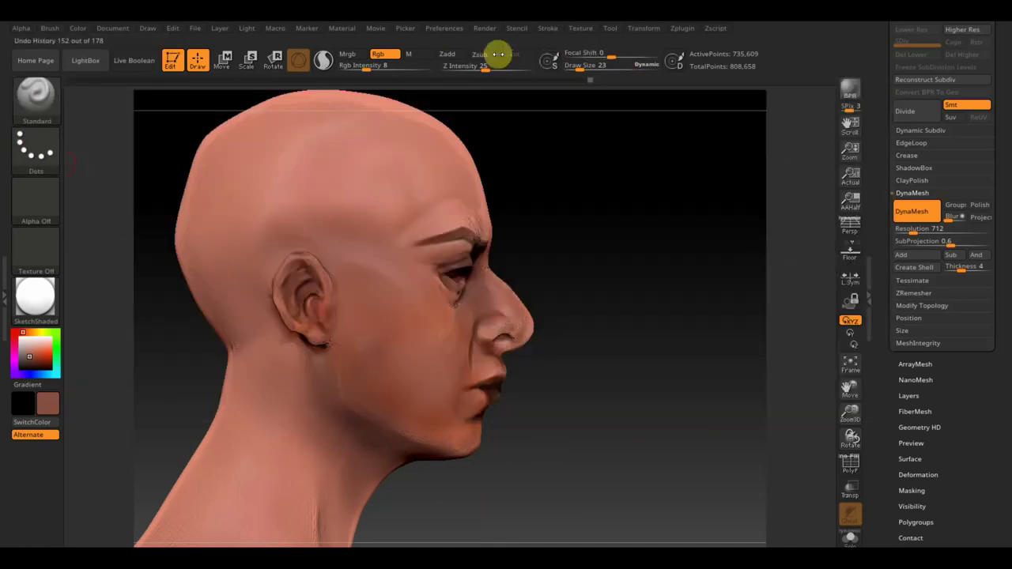
- With Move Topological at a large Draw Size, pull the ear's upper rim up into a point
left_click(23, 93)
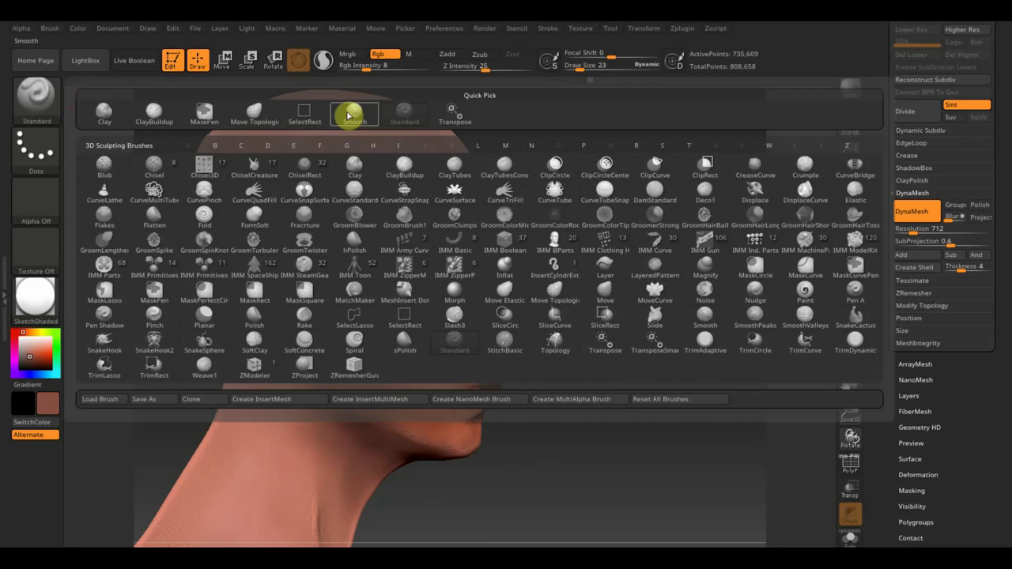
left_click(253, 111)
left_click_drag(591, 65, 598, 64)
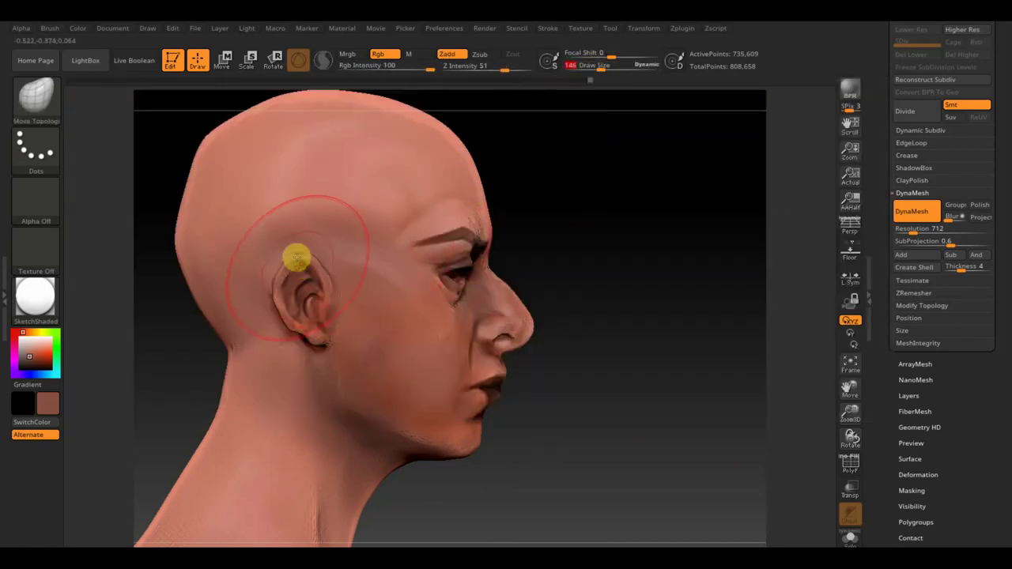
mouse_move(296, 257)
left_mouse_down()
mouse_move(297, 245)
mouse_move(277, 275)
left_mouse_up()
left_click_drag(287, 316, 285, 317)
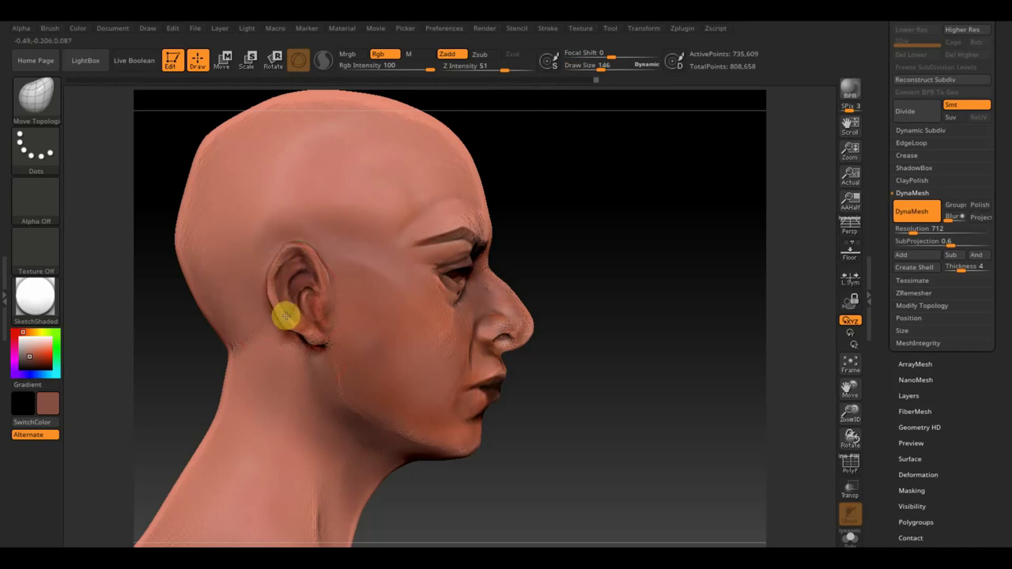
left_click_drag(300, 253, 294, 252)
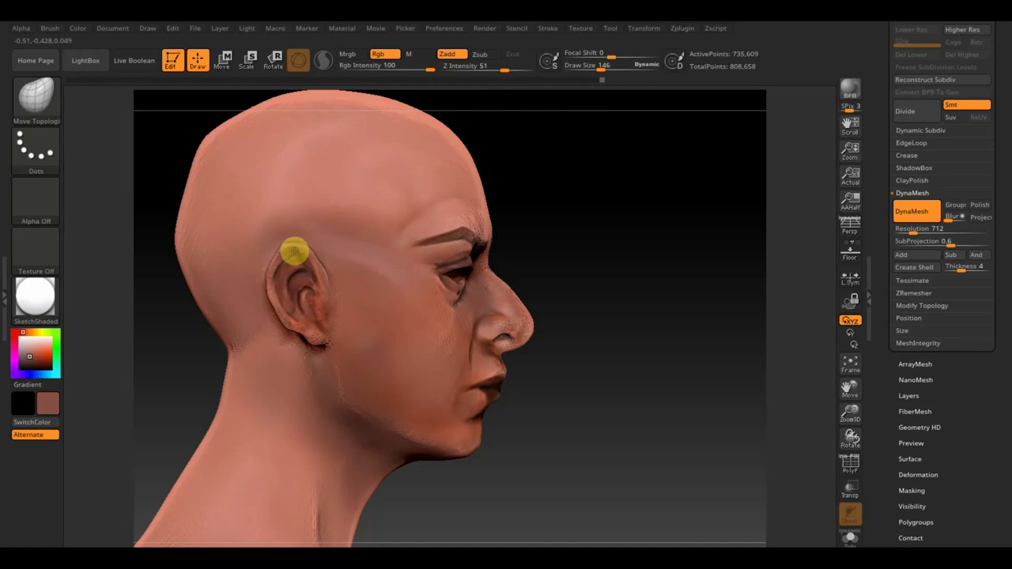
left_click(336, 273)
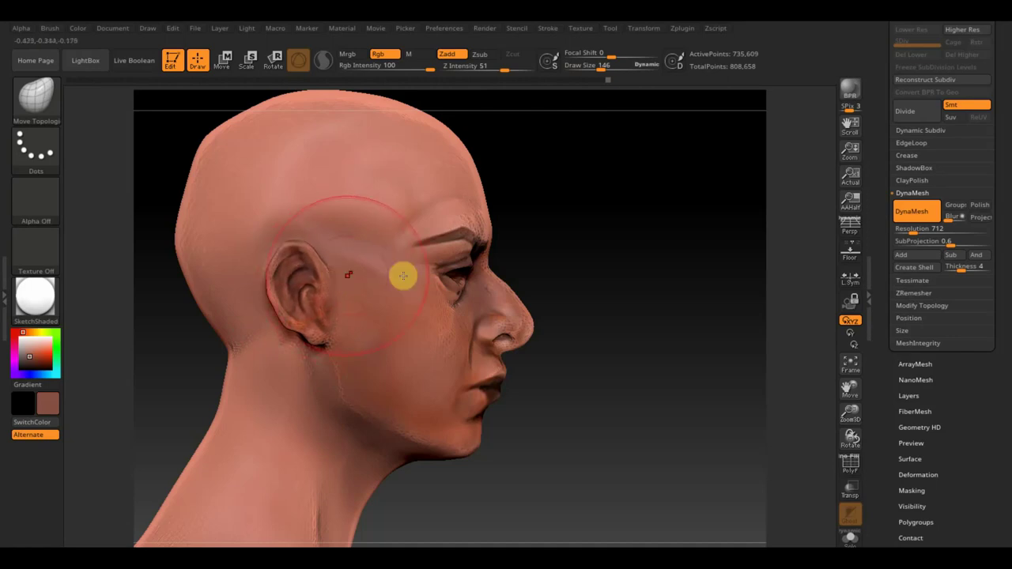
- Reduce Draw Size to 99, adjust the cheek contour, and compare both ears from front and three-quarter views
left_click_drag(621, 288, 568, 287)
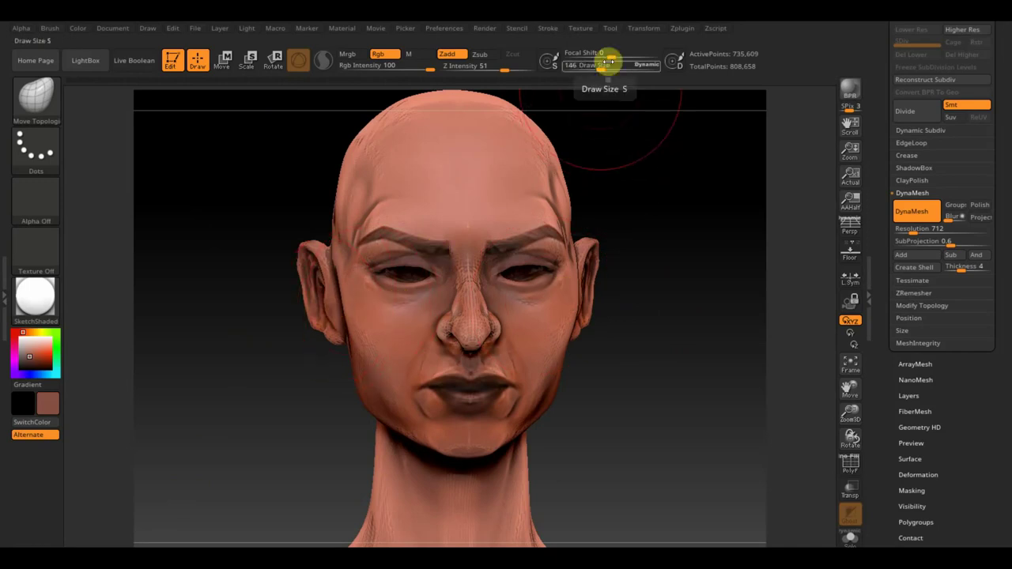
left_click_drag(606, 65, 592, 65)
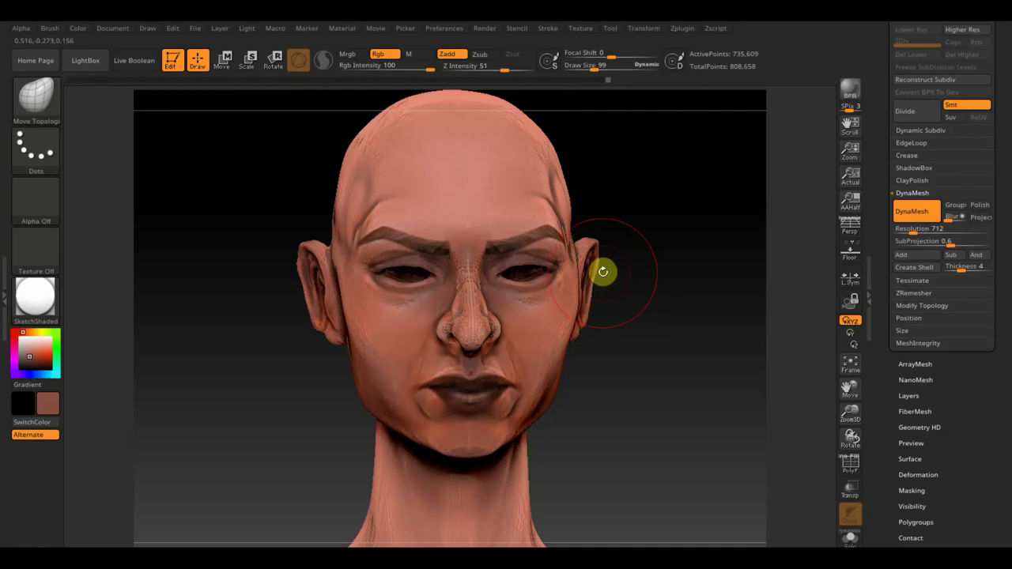
left_click_drag(603, 271, 599, 271)
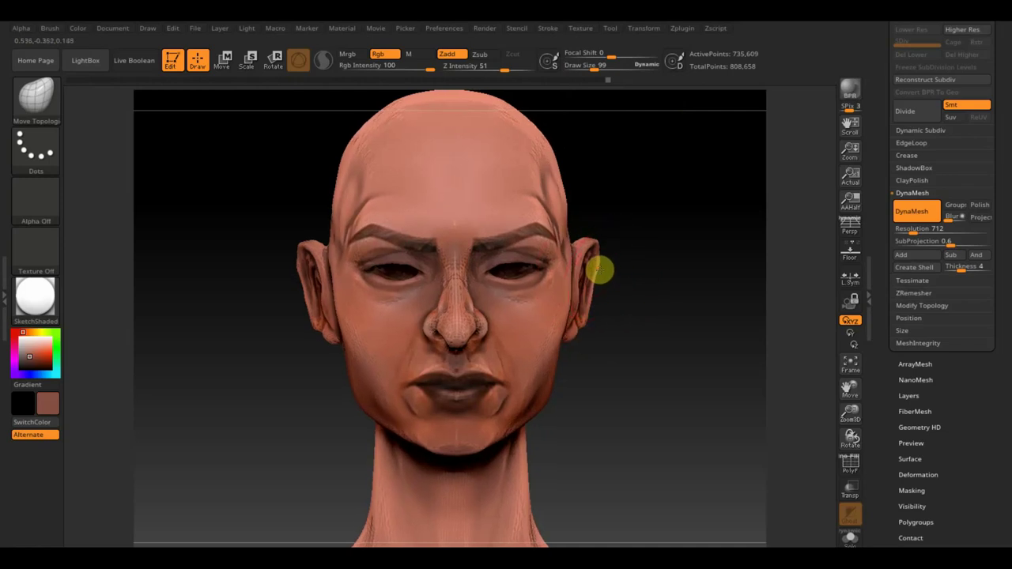
left_click_drag(648, 314, 350, 309)
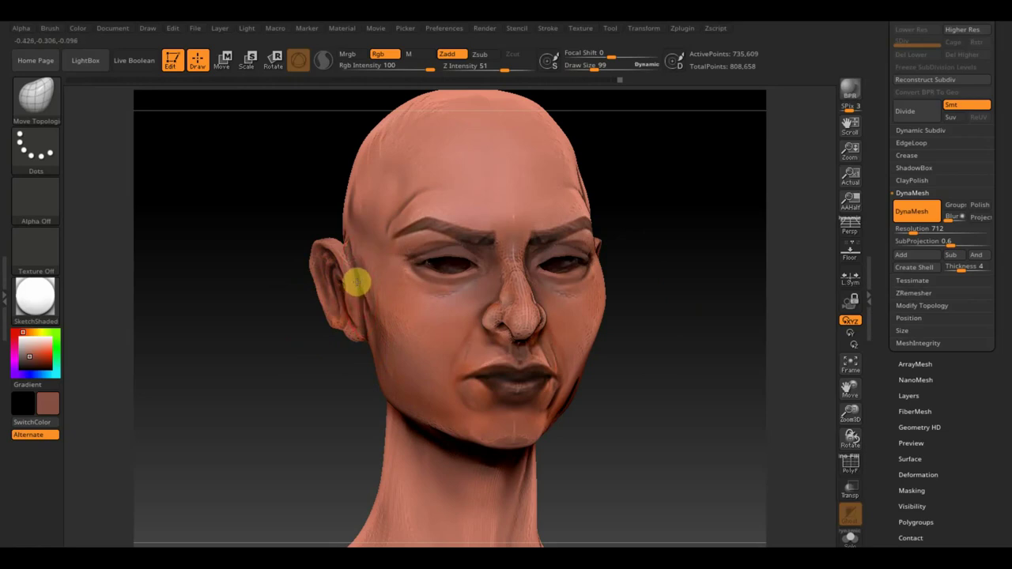
mouse_move(357, 282)
left_mouse_down()
mouse_move(376, 310)
mouse_move(372, 293)
mouse_move(369, 352)
mouse_move(293, 396)
mouse_move(316, 391)
left_mouse_up()
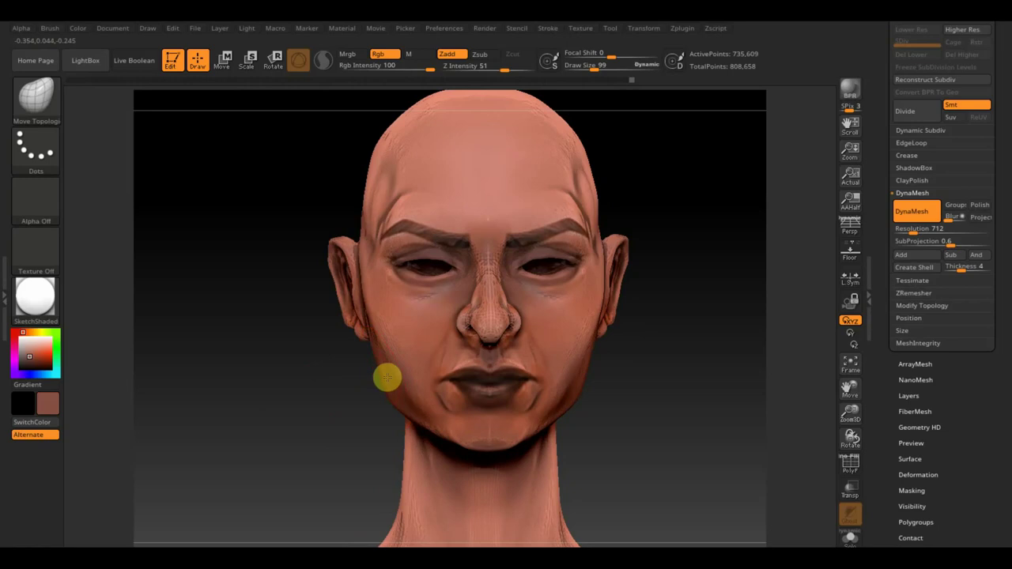
mouse_move(387, 377)
left_mouse_down()
mouse_move(400, 384)
mouse_move(402, 371)
mouse_move(371, 312)
mouse_move(390, 345)
left_mouse_up()
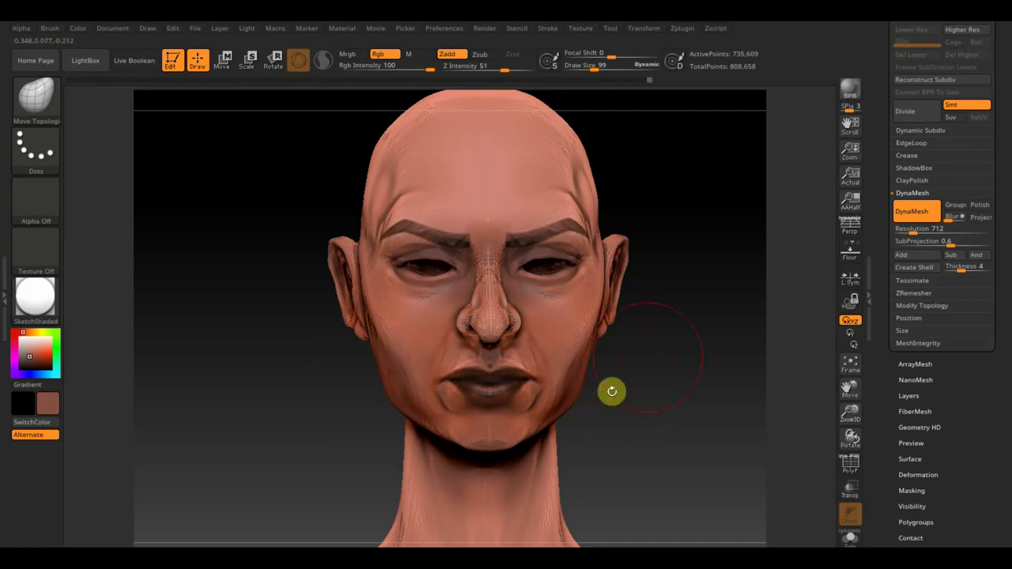
left_click_drag(610, 388, 716, 359)
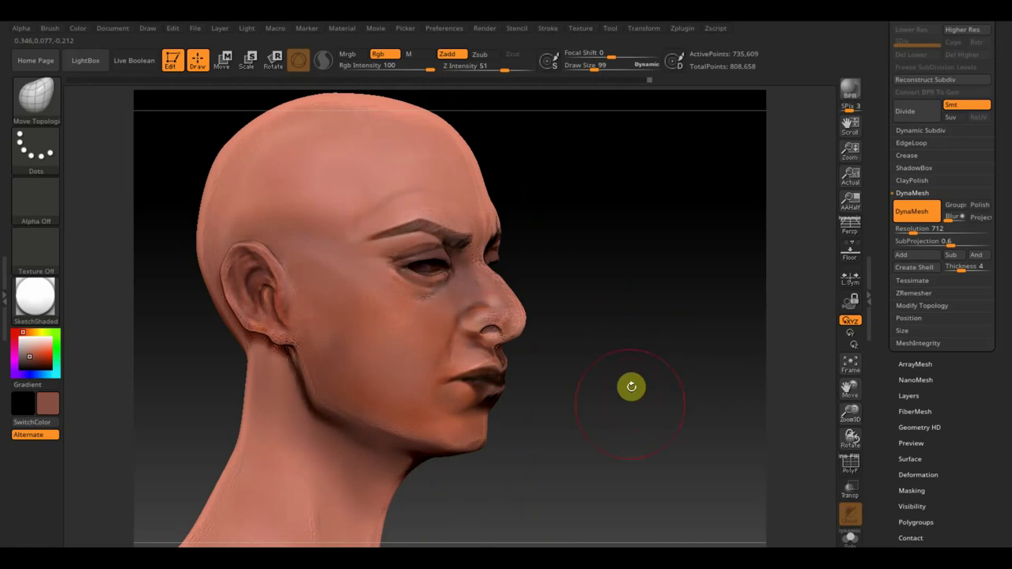
mouse_move(629, 395)
left_mouse_down()
mouse_move(627, 380)
mouse_move(558, 388)
left_mouse_up()
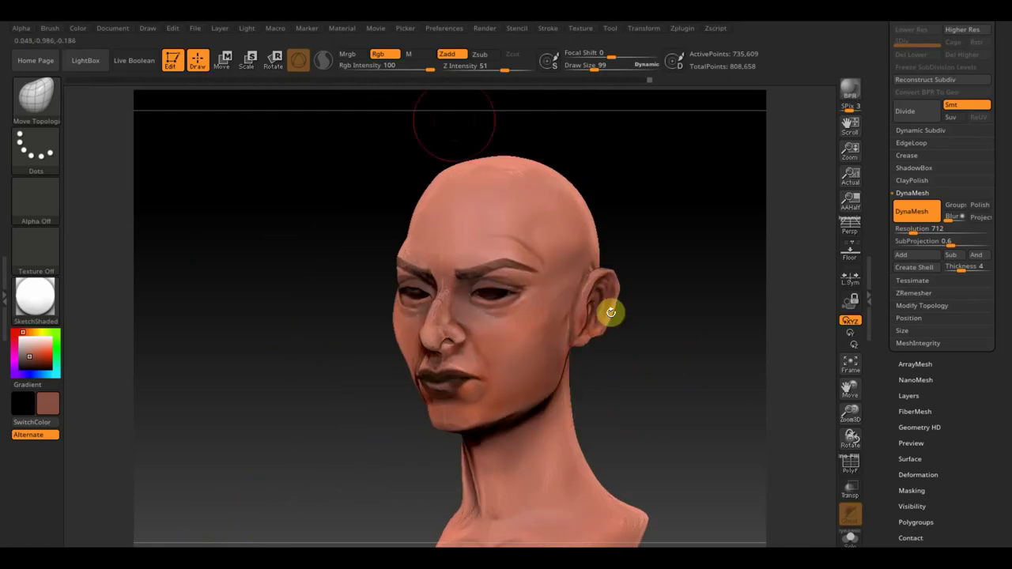